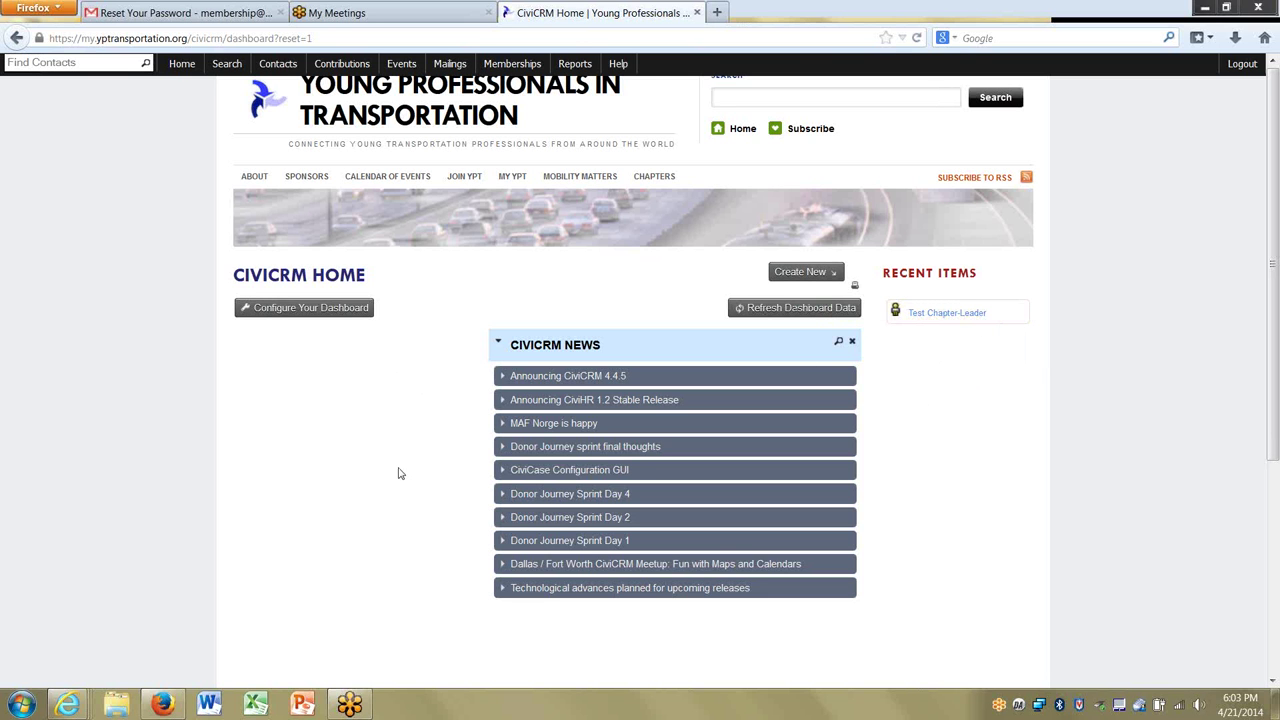
Load the CiviEvent dashboard from the Events menu and scroll through the upcoming events summary.
left_click(397, 65)
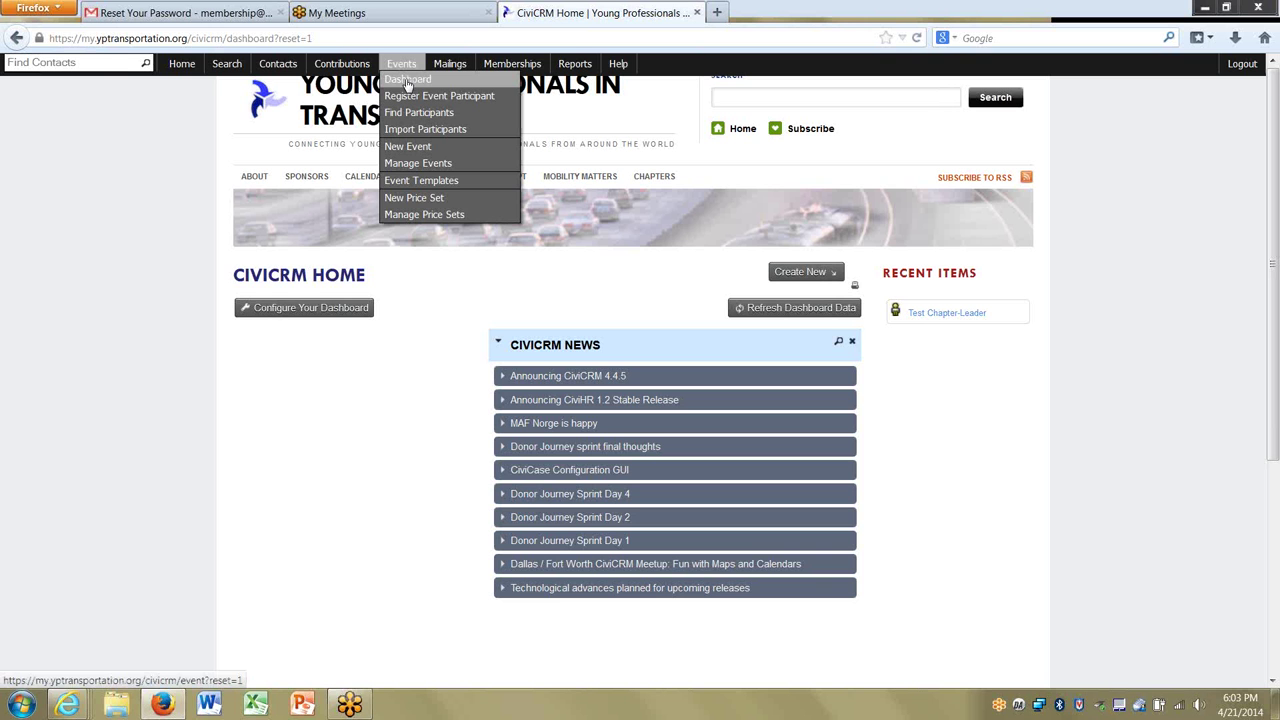
left_click(407, 84)
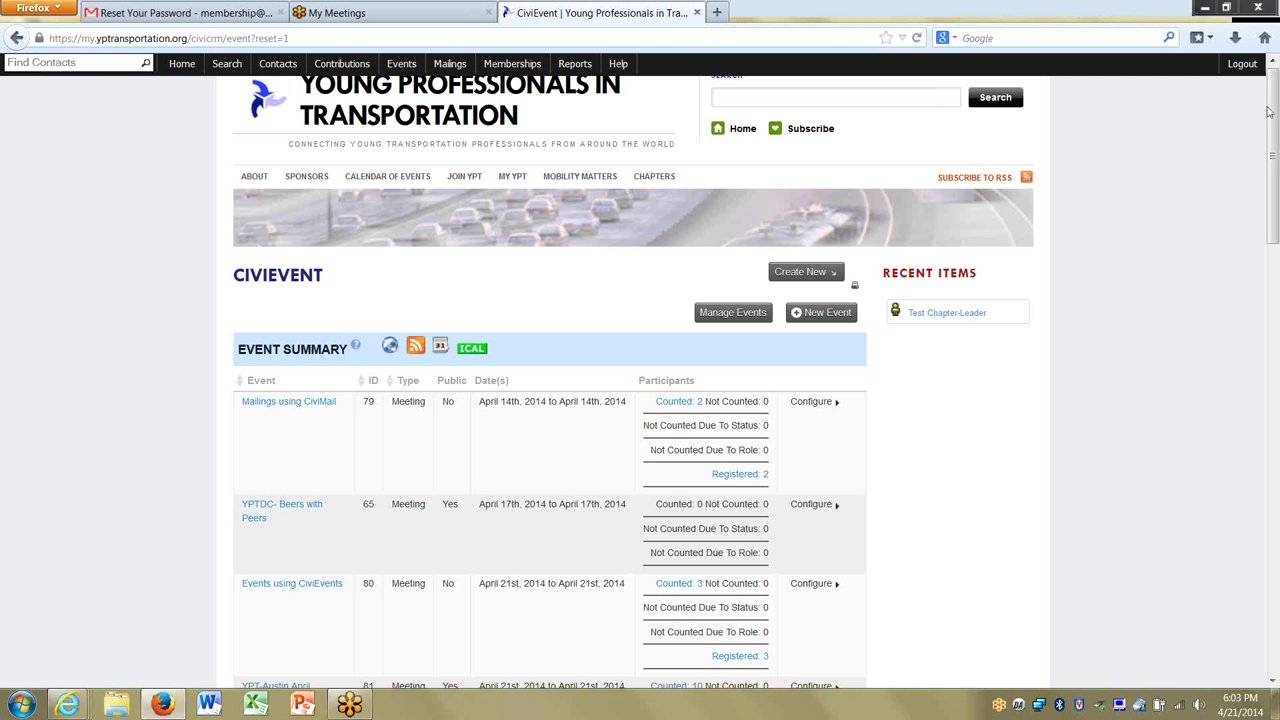
left_click_drag(1277, 215, 1277, 177)
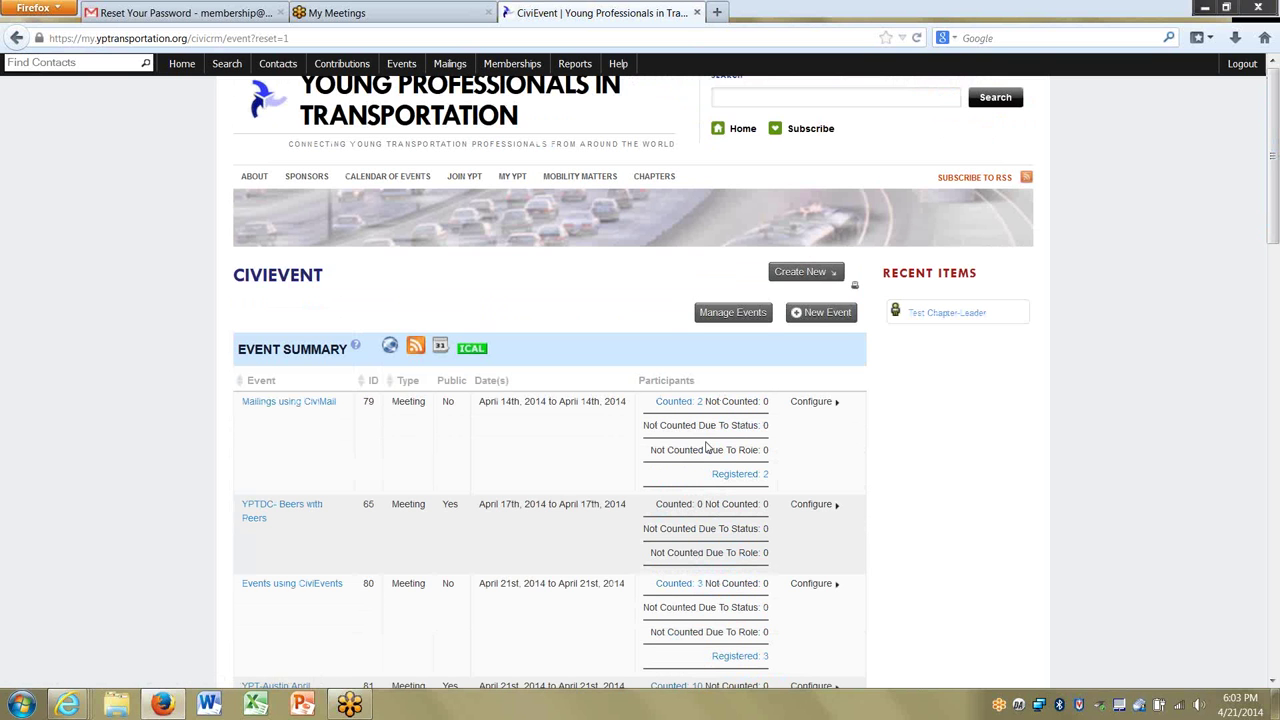
Start a new event with no template and set its event type to Meeting.
left_click(808, 314)
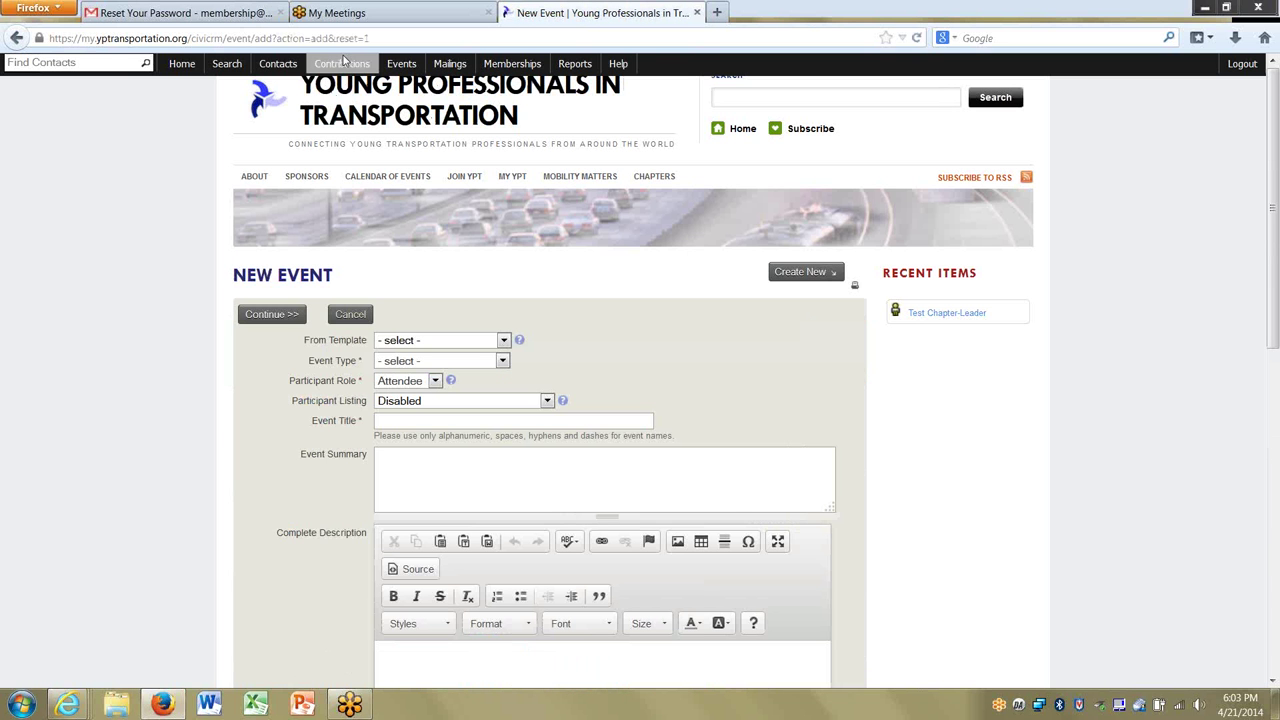
mouse_move(398, 64)
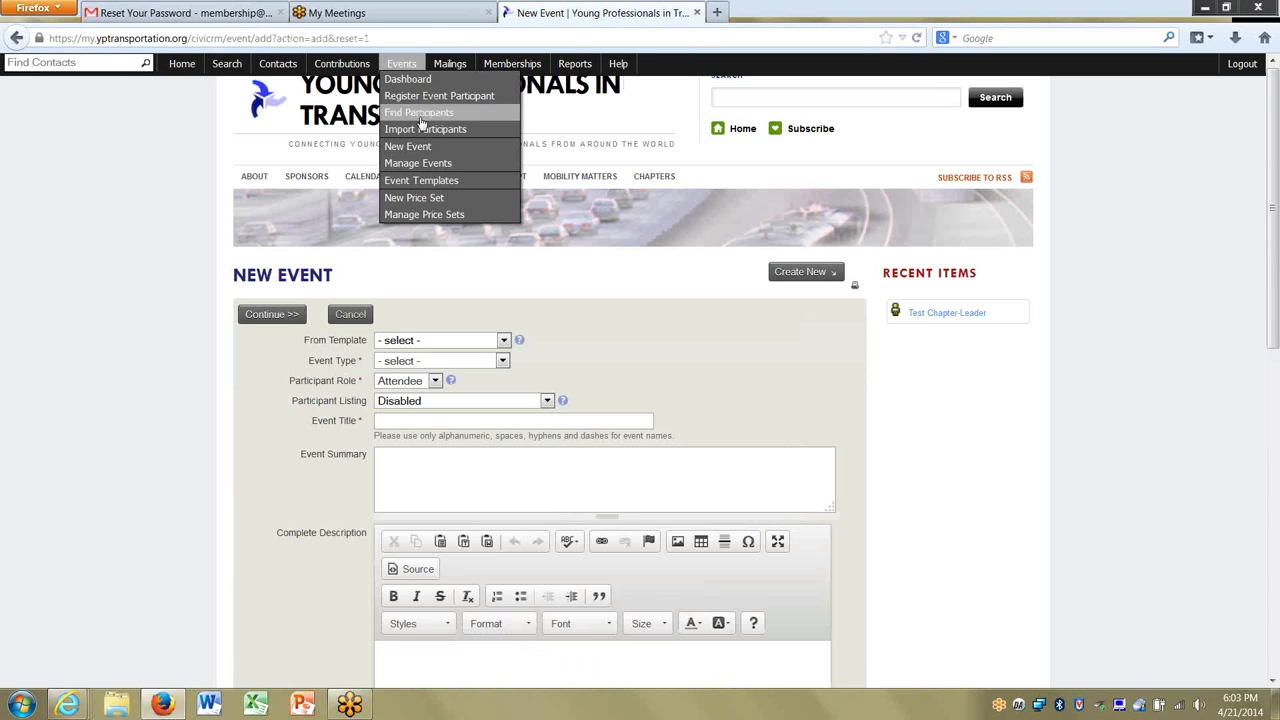
left_click(437, 344)
left_click(588, 340)
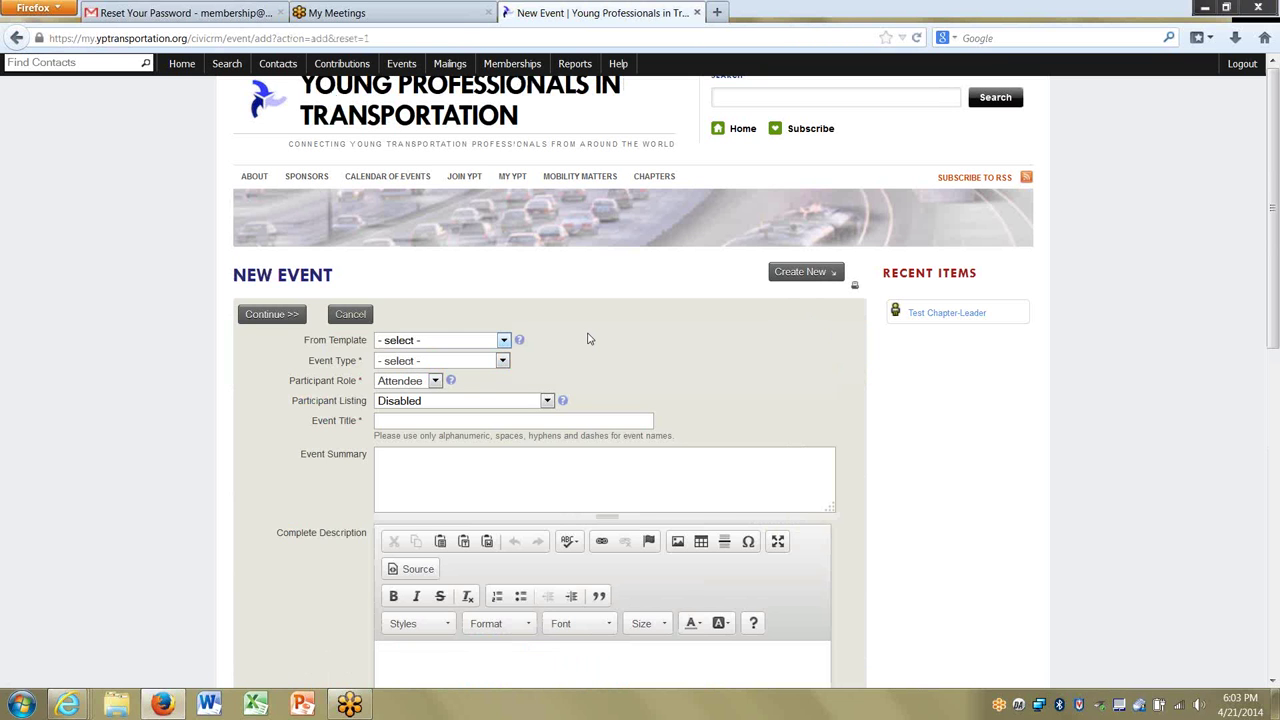
left_click(436, 363)
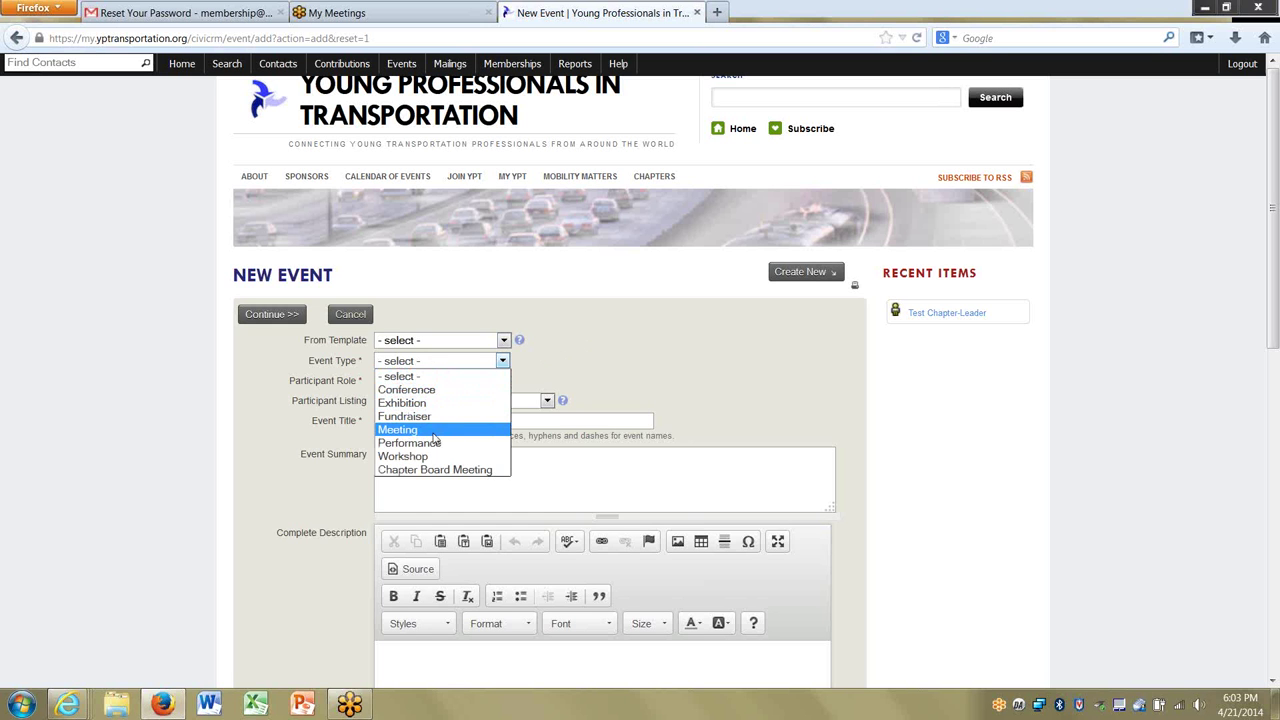
left_click(436, 431)
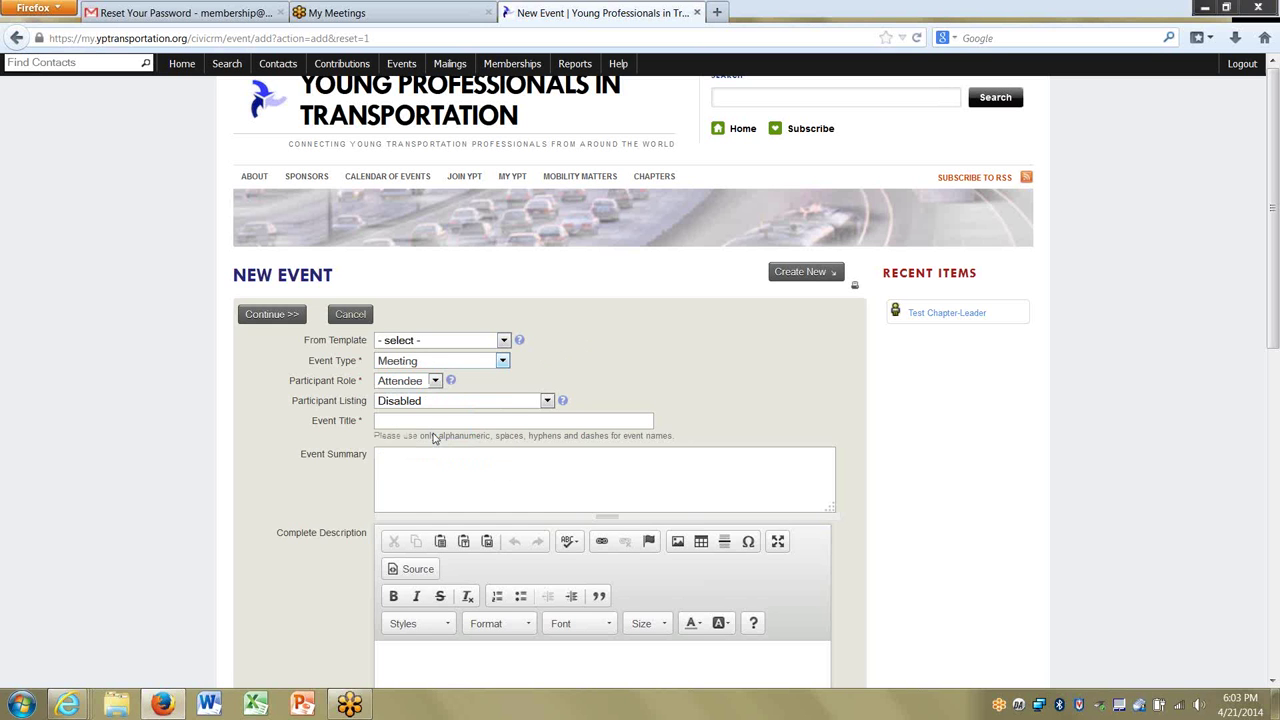
left_click(480, 364)
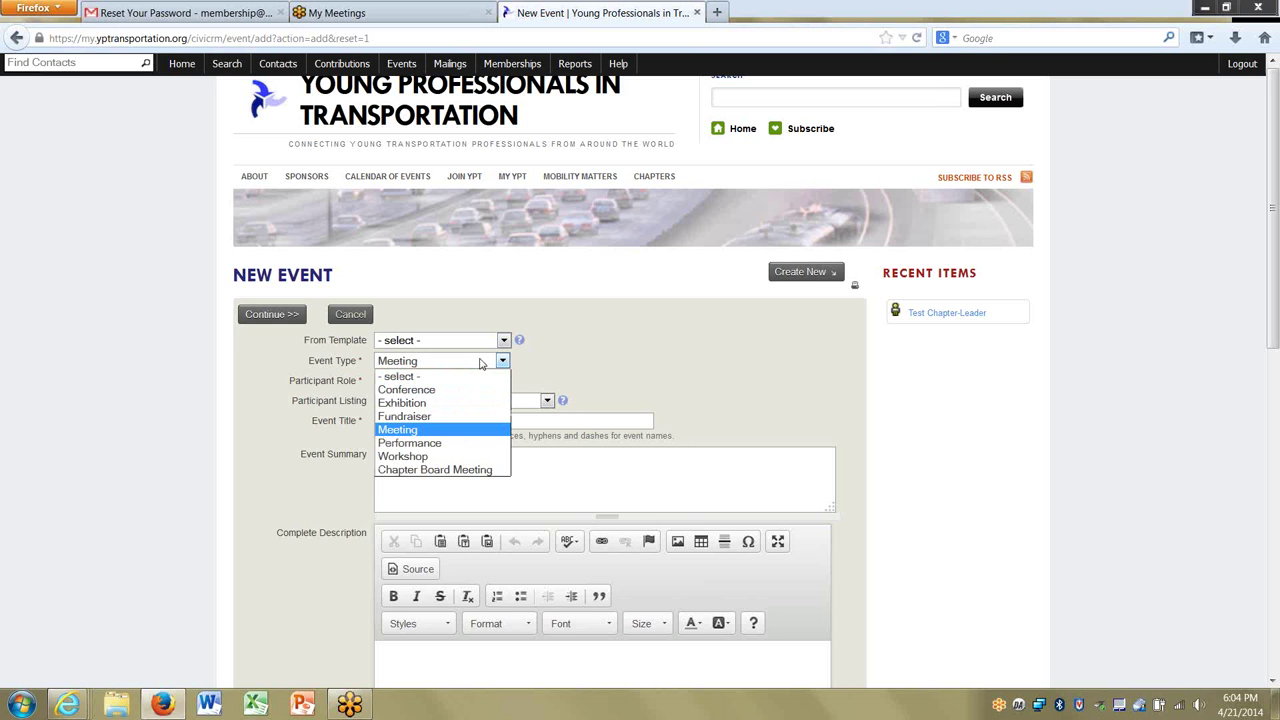
left_click(570, 355)
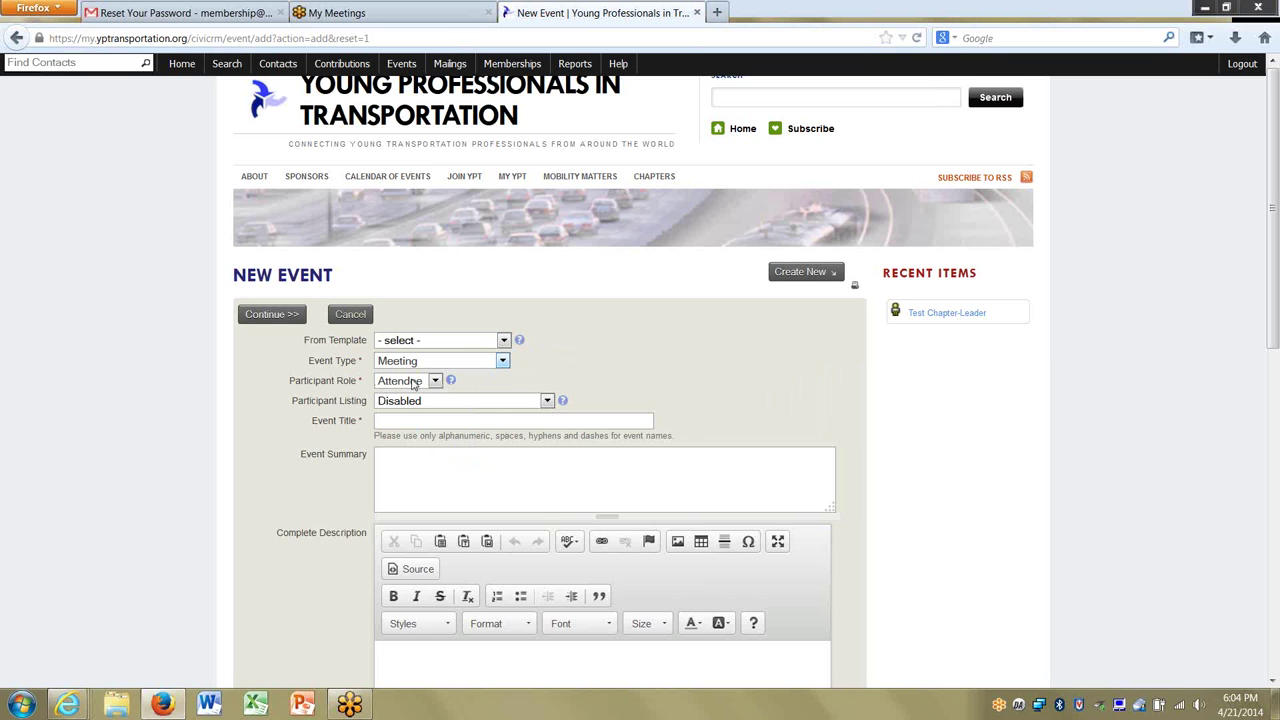
Keep Attendee as the participant role and participant listing Disabled.
left_click(414, 385)
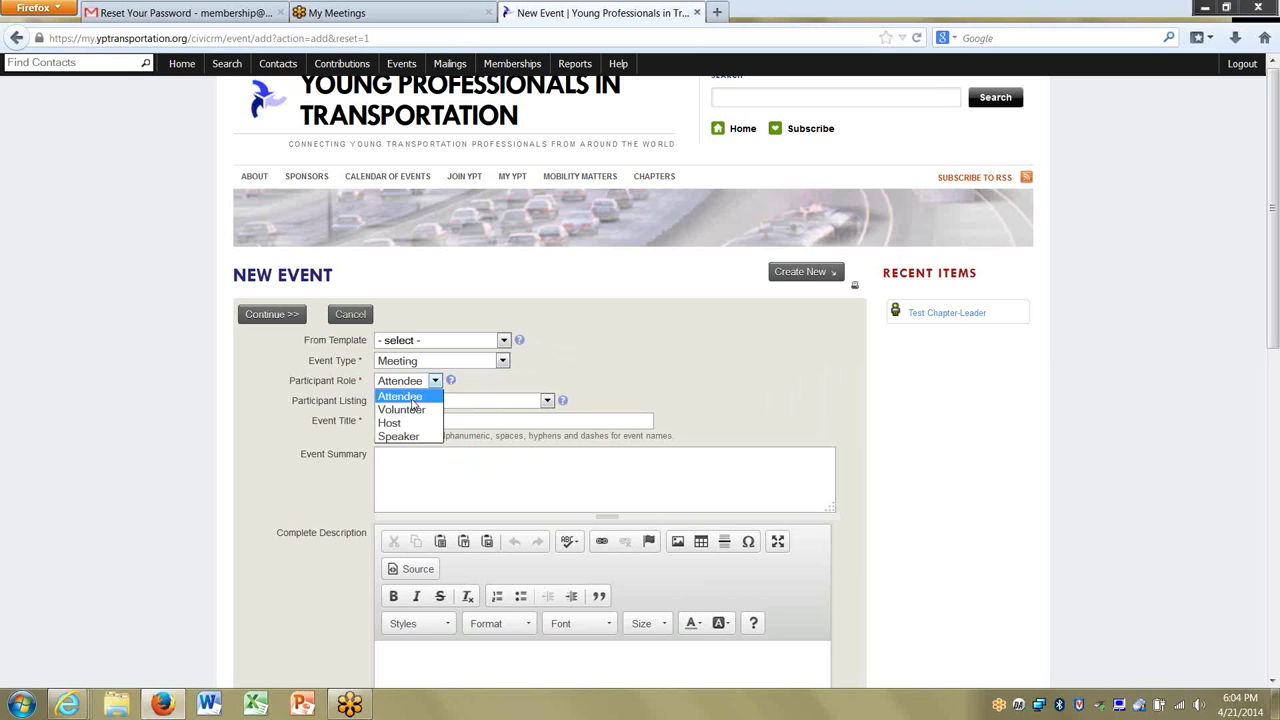
left_click(412, 399)
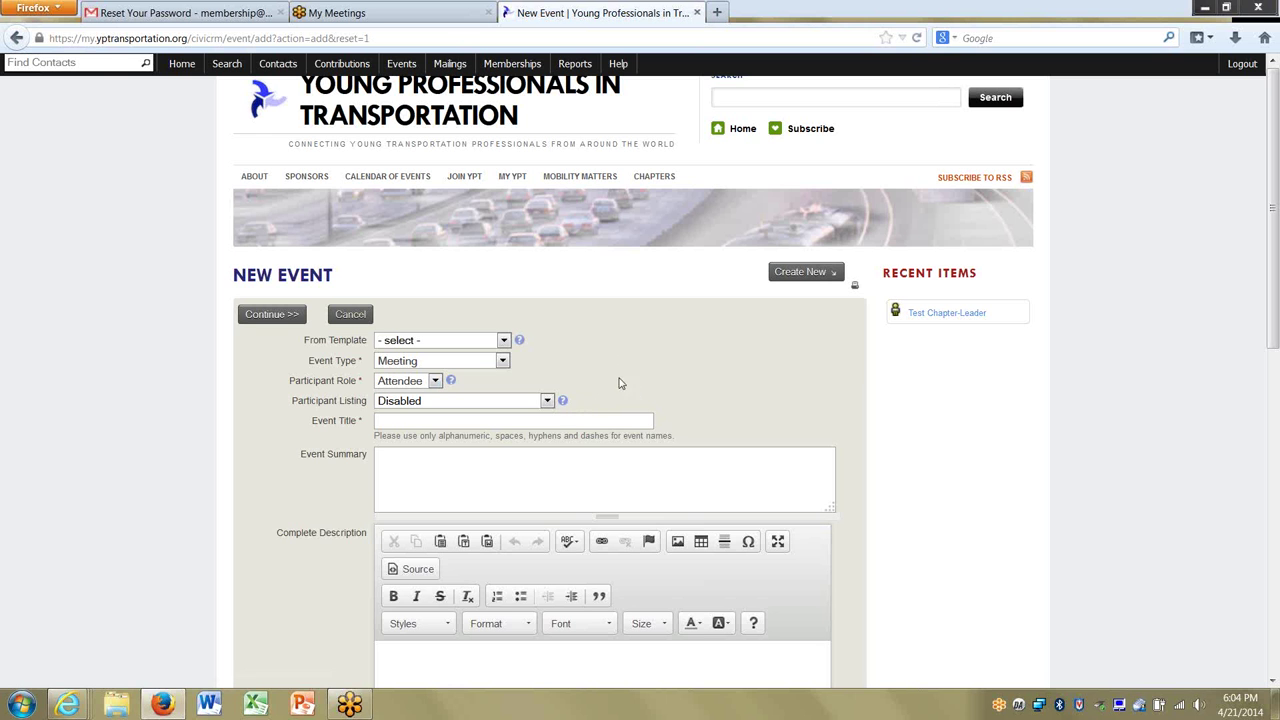
left_click_drag(1272, 280, 1276, 358)
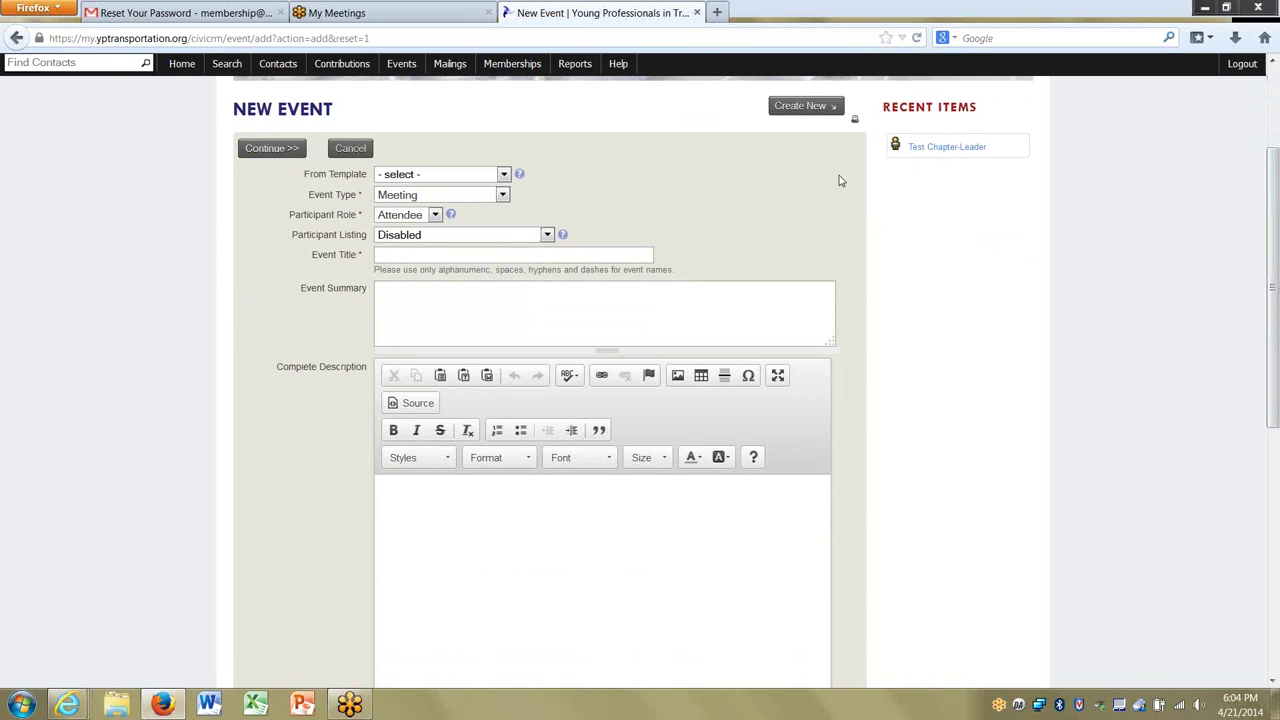
left_click(564, 237)
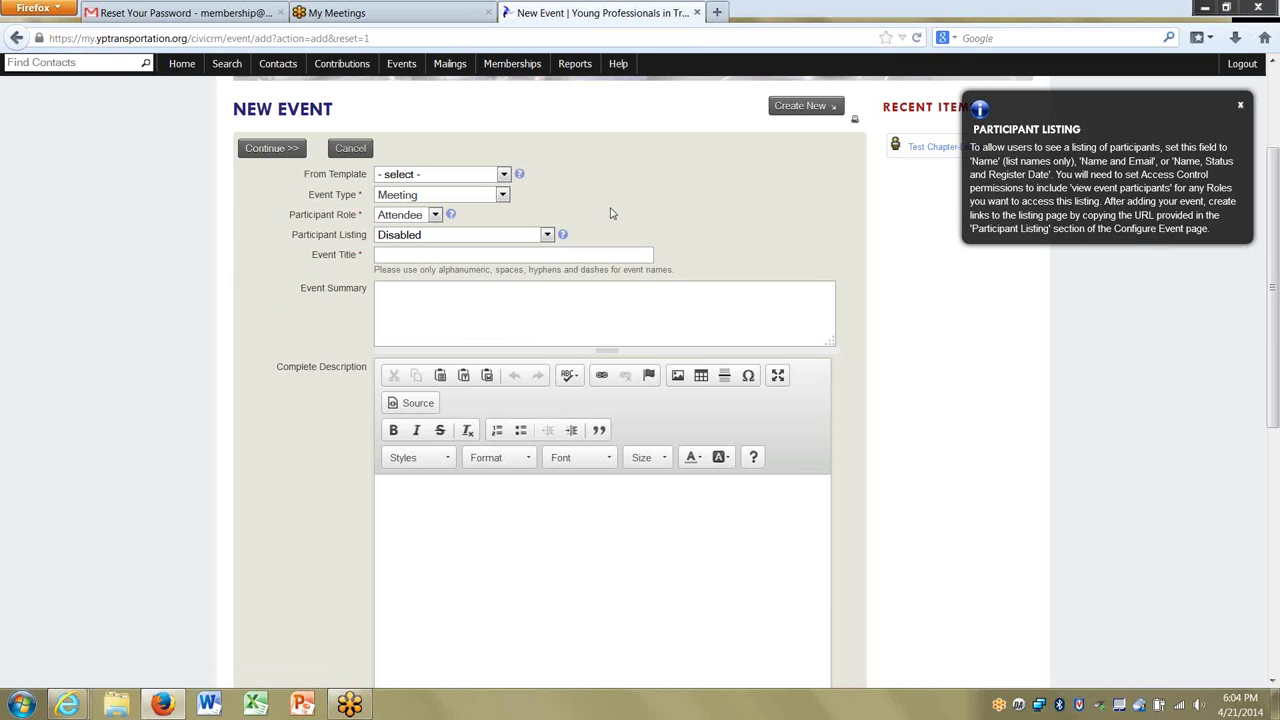
left_click(1240, 105)
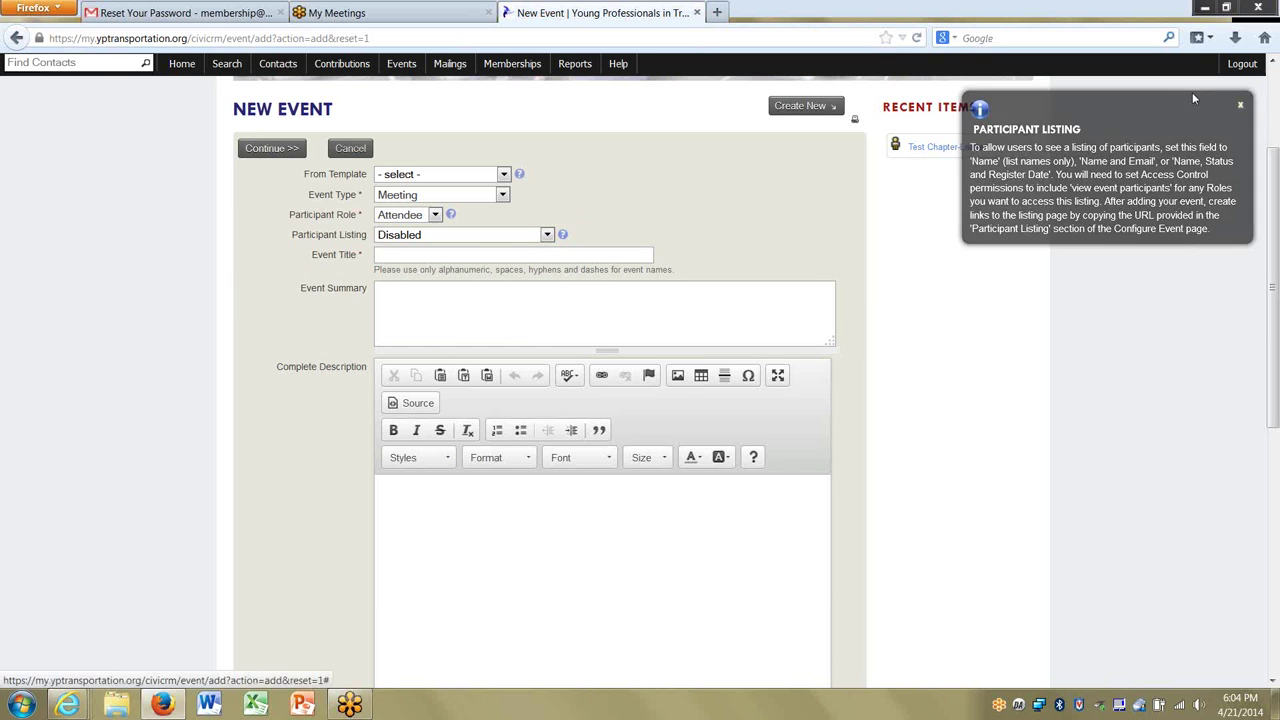
left_click(492, 238)
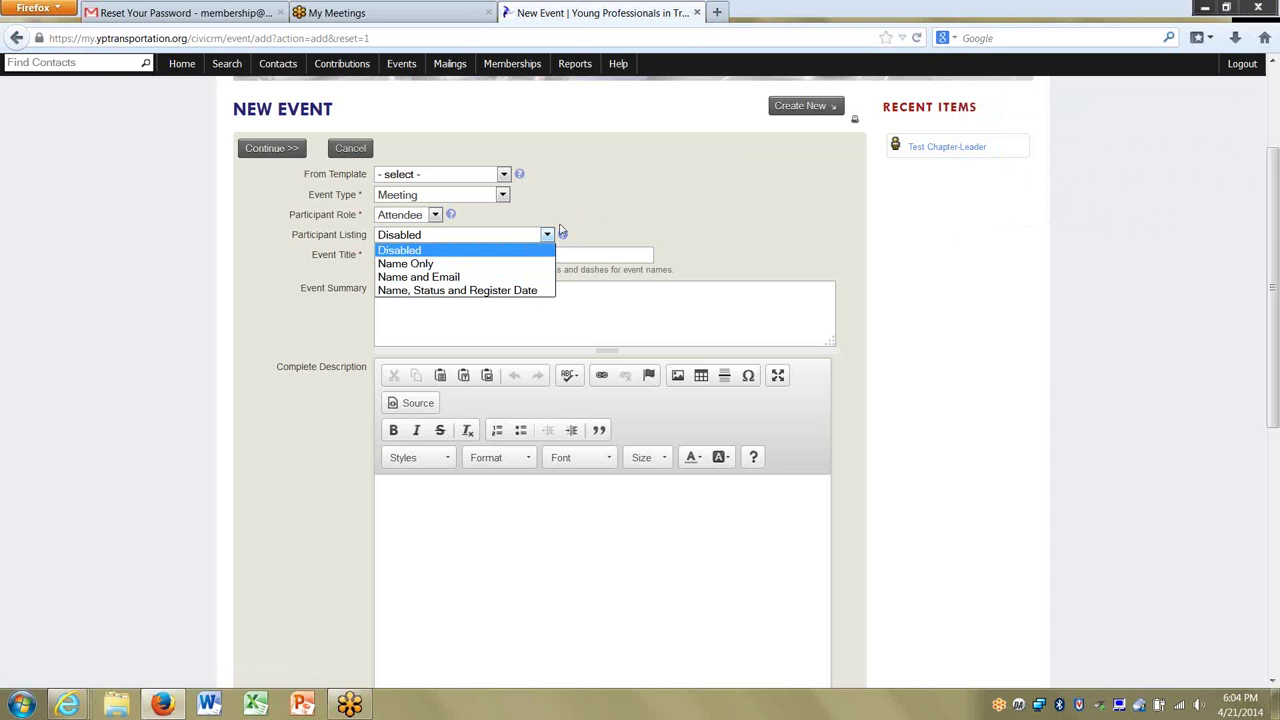
left_click(562, 231)
left_click(457, 258)
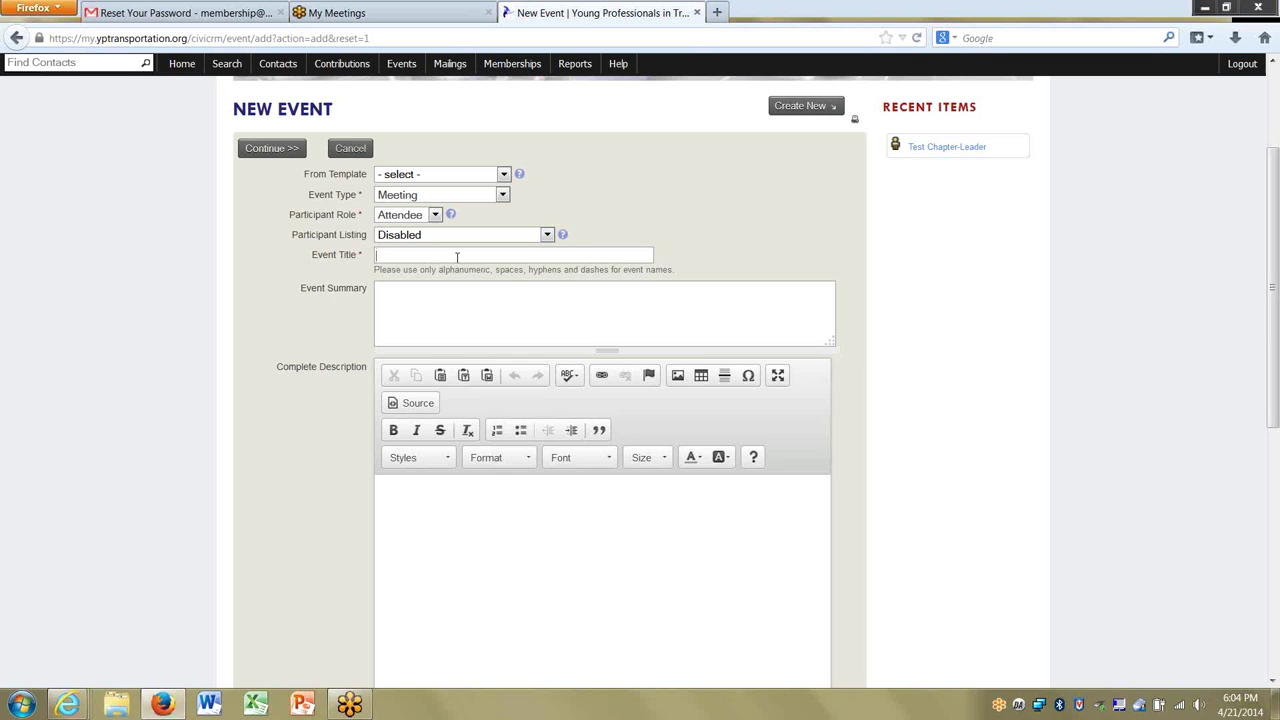
Enter the title 'Test for Office Hours' and the summary 'Office hours practice event'.
type("Test ")
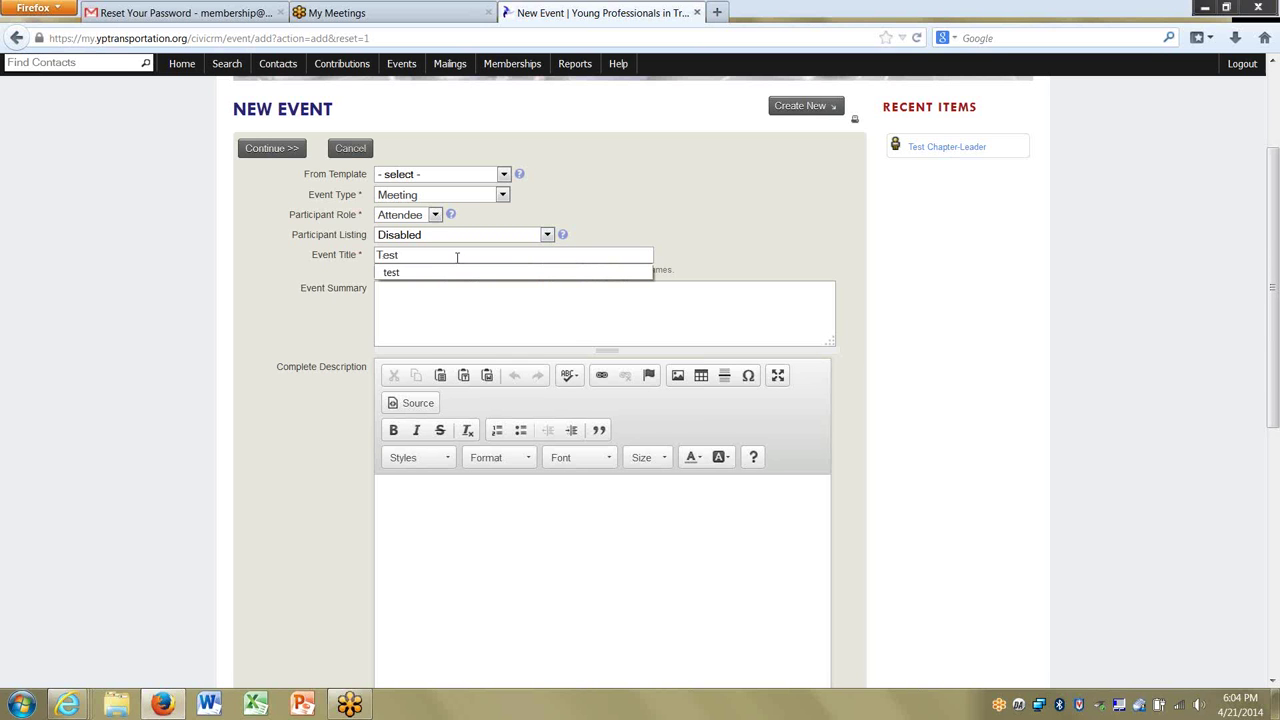
type("for Offic")
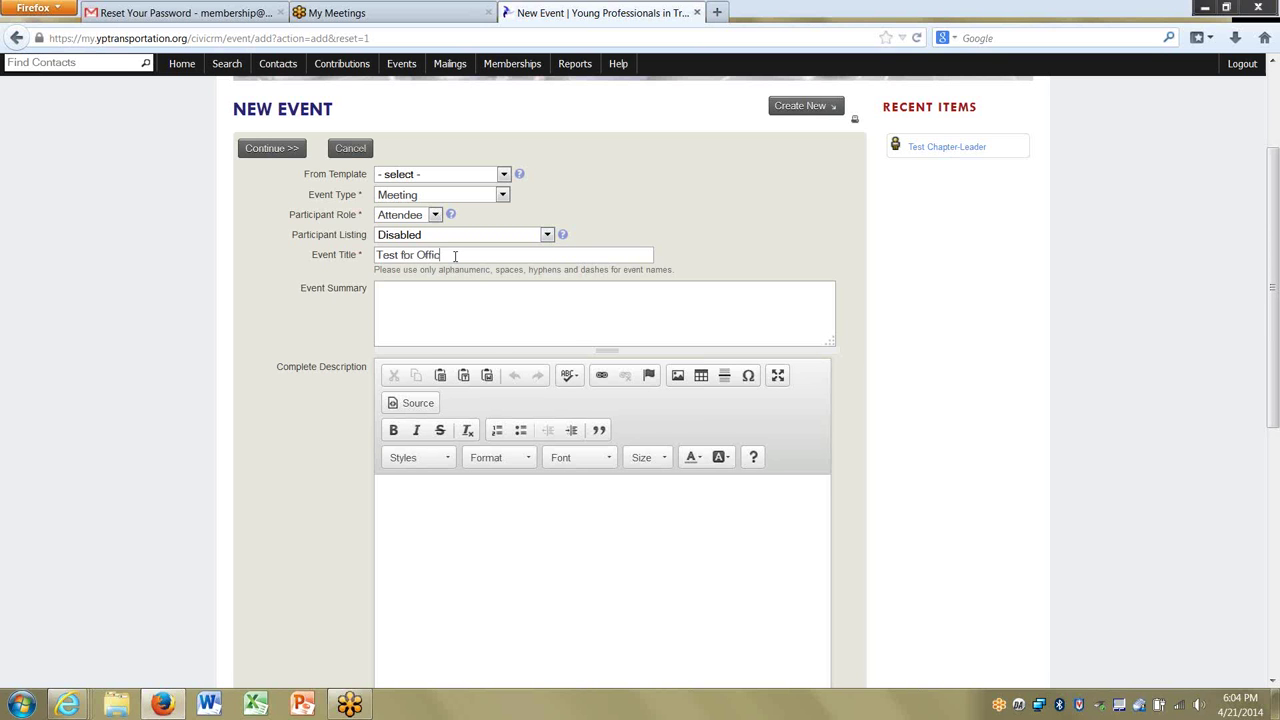
type("e Hours")
left_click_drag(1272, 250, 1273, 289)
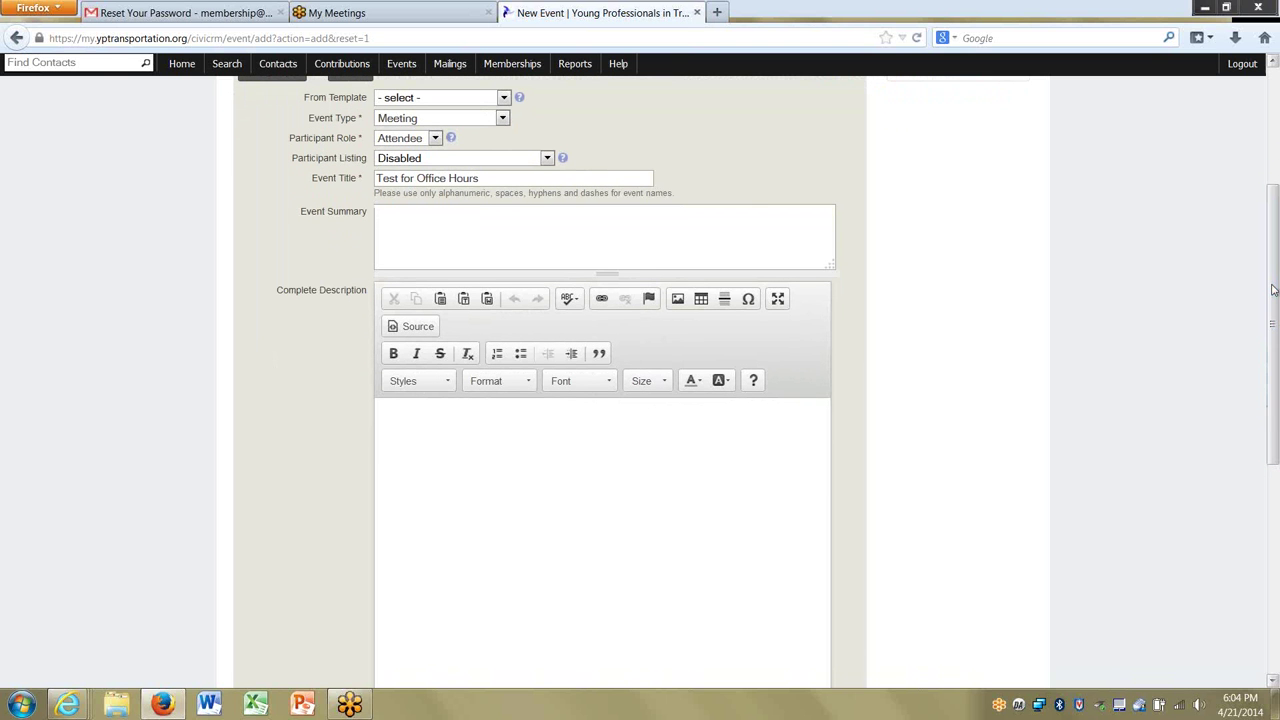
left_click(418, 251)
type("Office' hours prac")
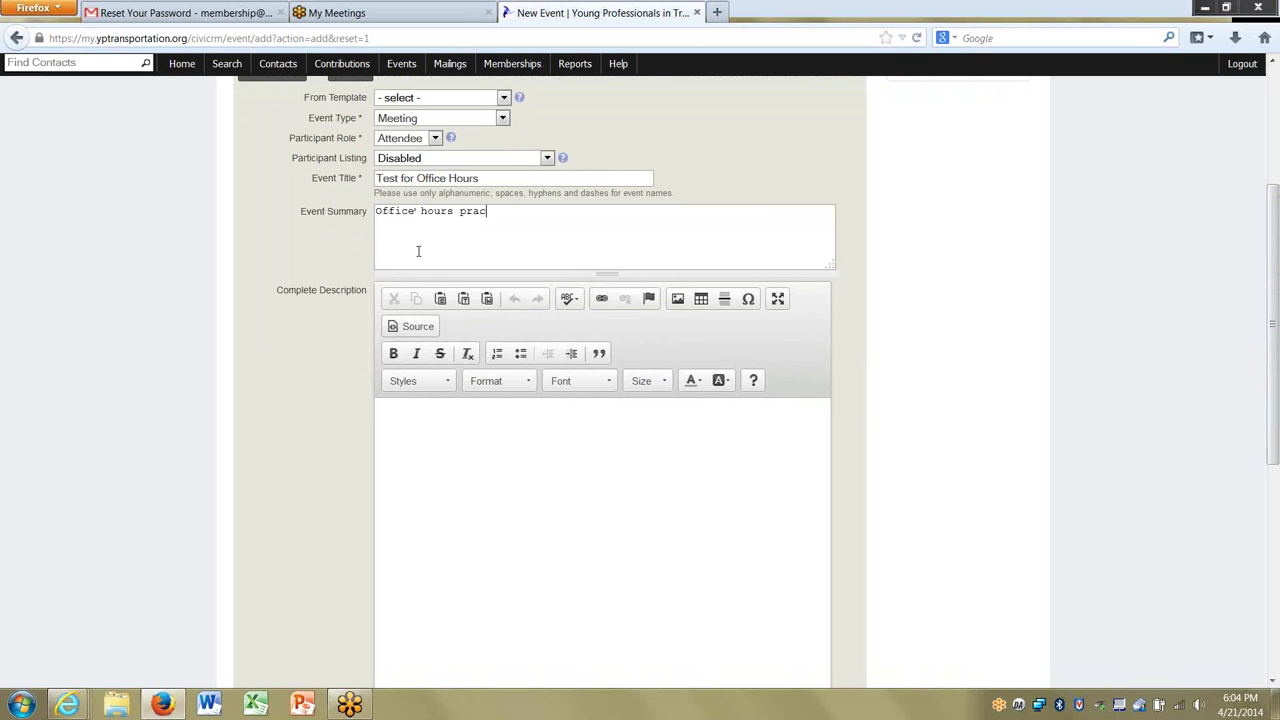
type("tice event")
Write the description 'This event is to show off what you can do with CiviEvent.'.
key("Tab")
type("This seve")
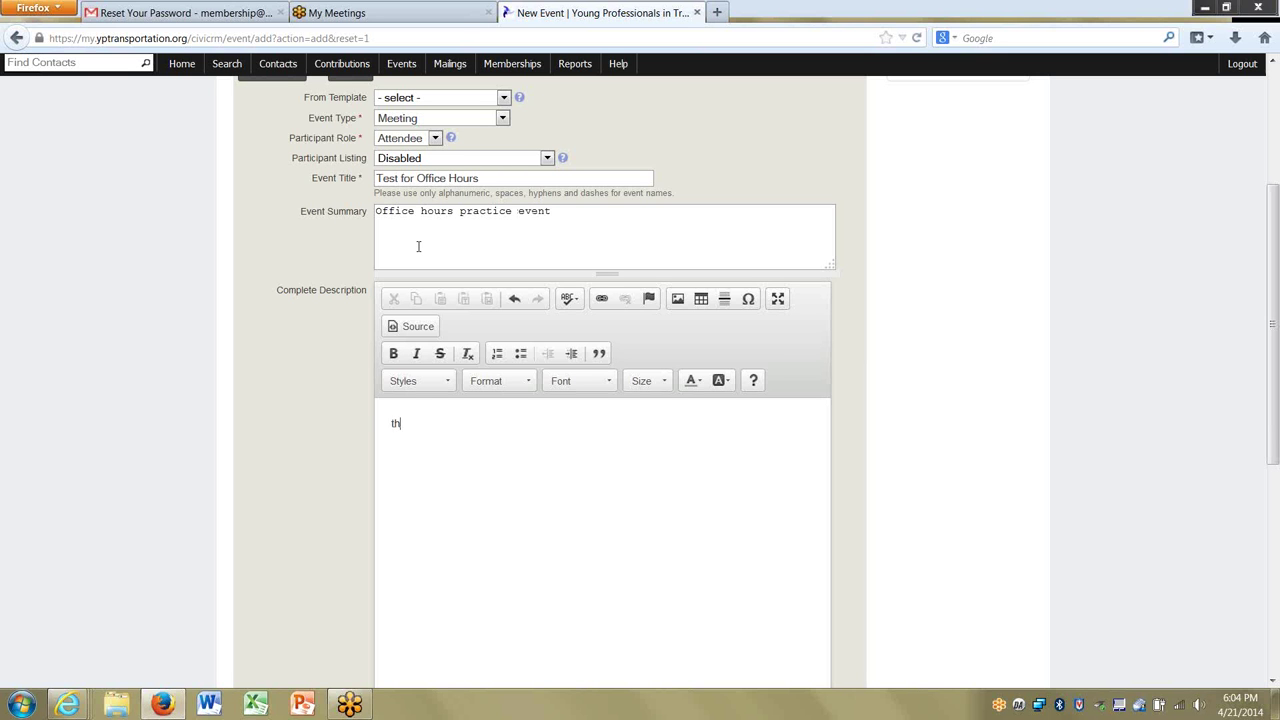
key("BackSpace")
key("BackSpace")
key("BackSpace")
key("BackSpace")
type("event is to show off what ")
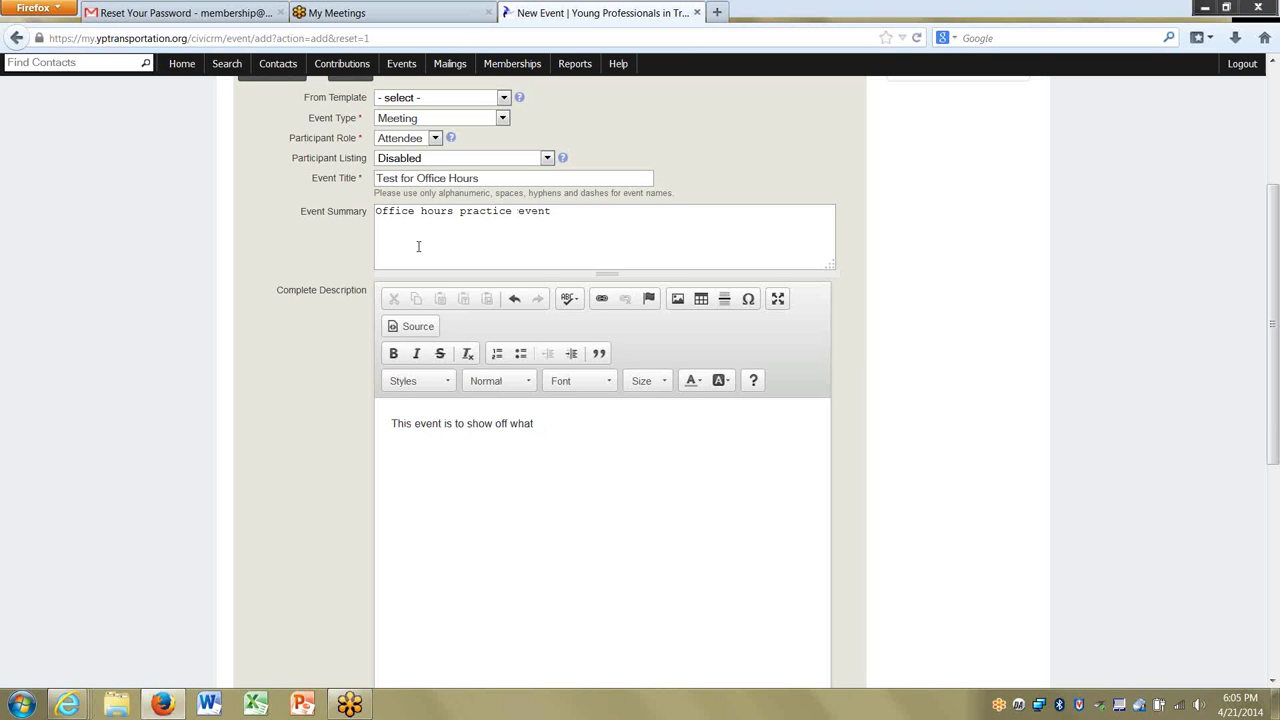
type("you can do with CiviEvent.")
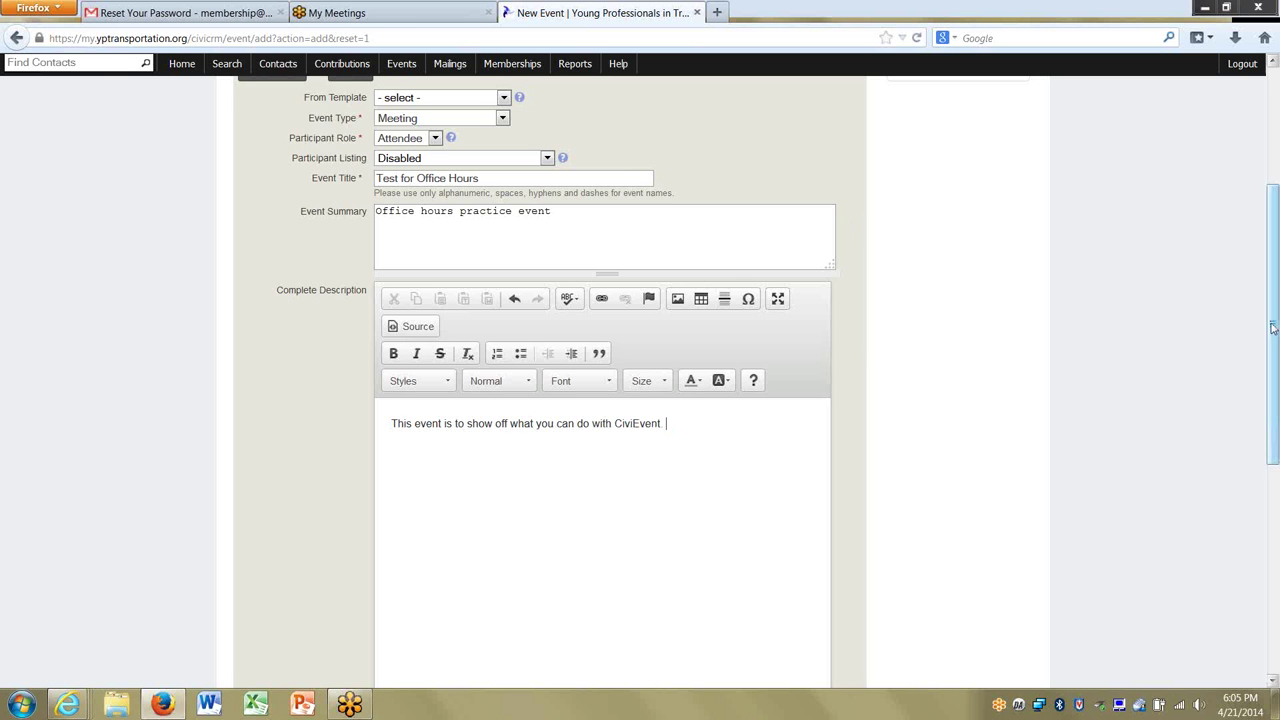
left_click_drag(1273, 291, 1277, 371)
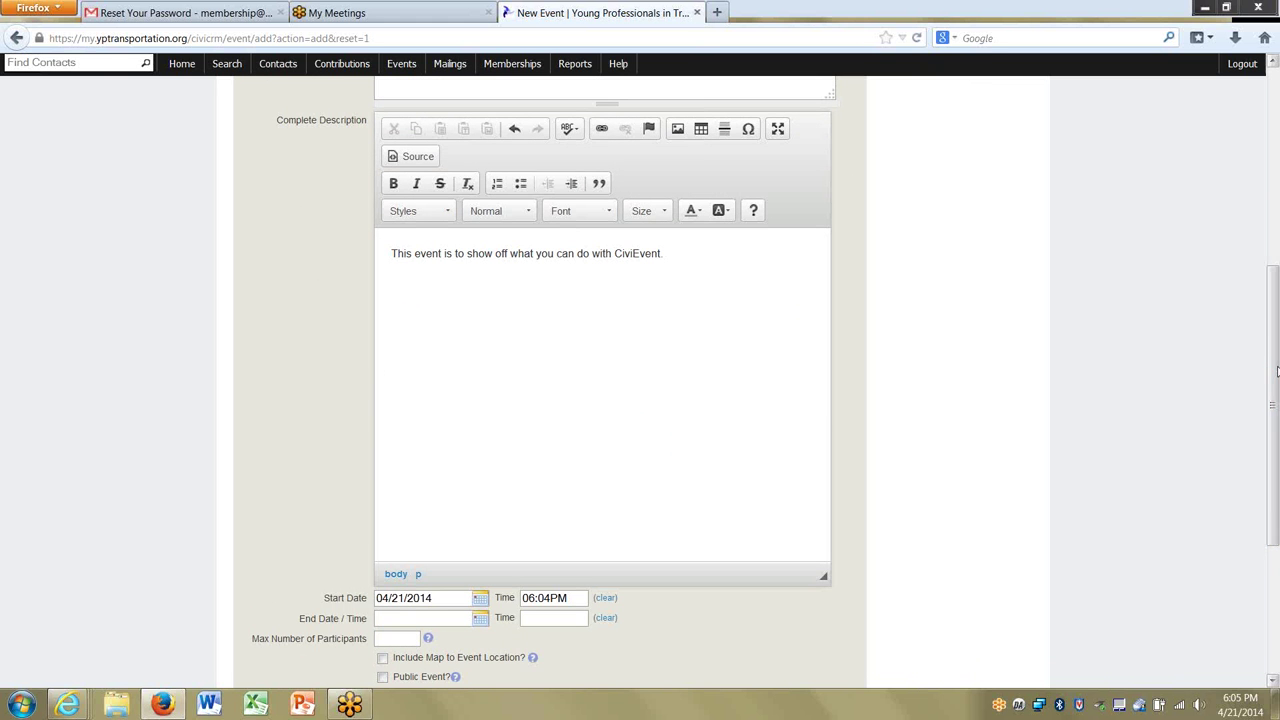
left_click_drag(1269, 360, 1232, 533)
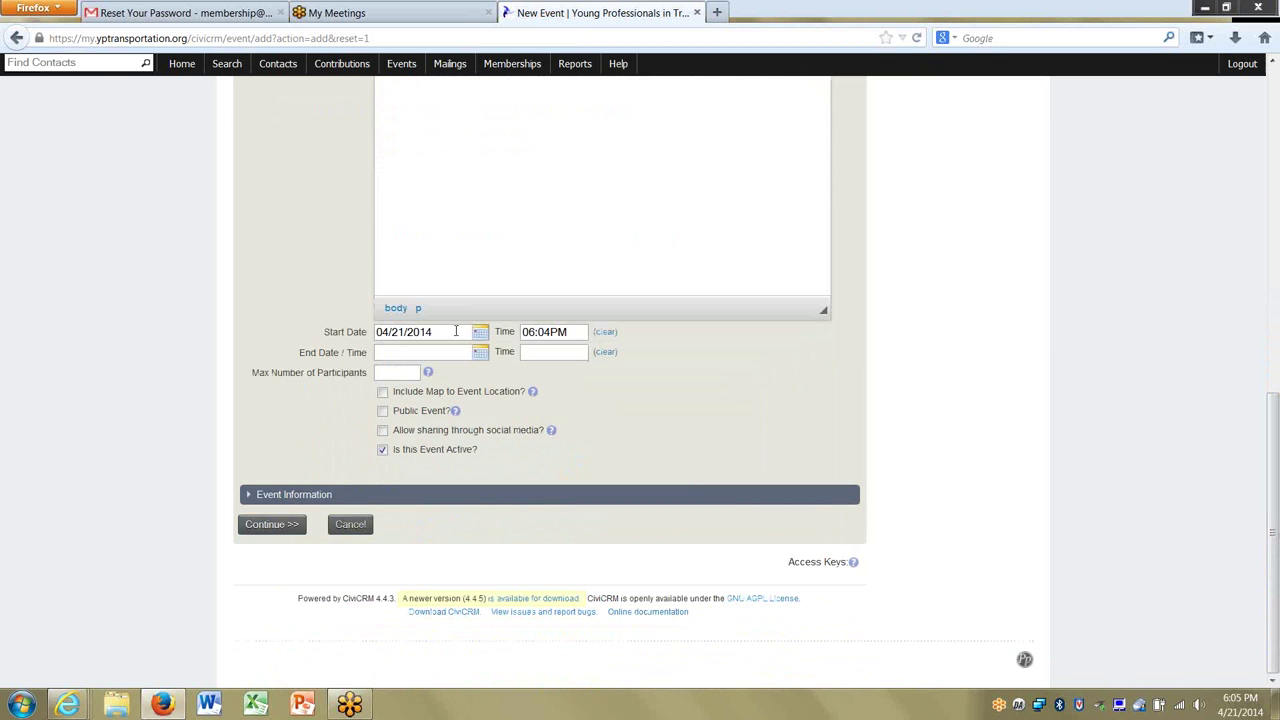
Set the event to run on 04/21/2014, starting 06:00PM and ending 07:00PM.
left_click(549, 331)
key("Tab")
key("Tab")
key("shift+Tab")
key("Tab")
key("Tab")
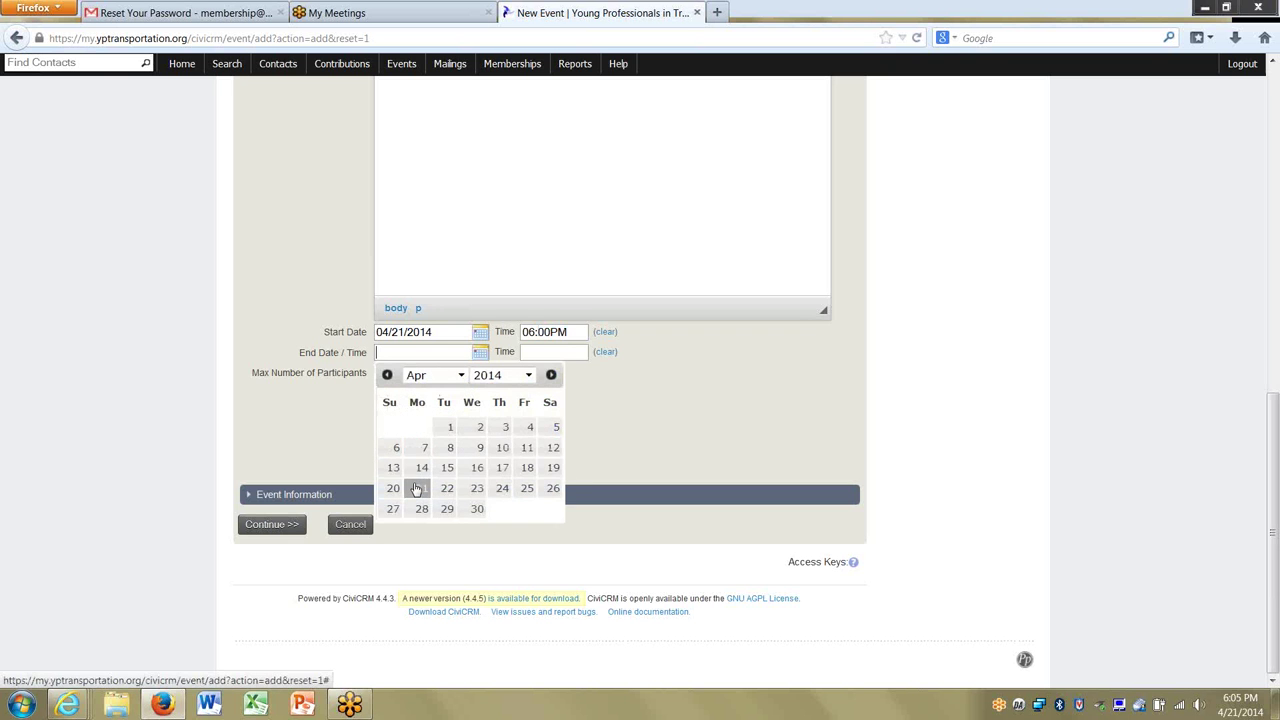
left_click(421, 488)
key("Up")
key("Up")
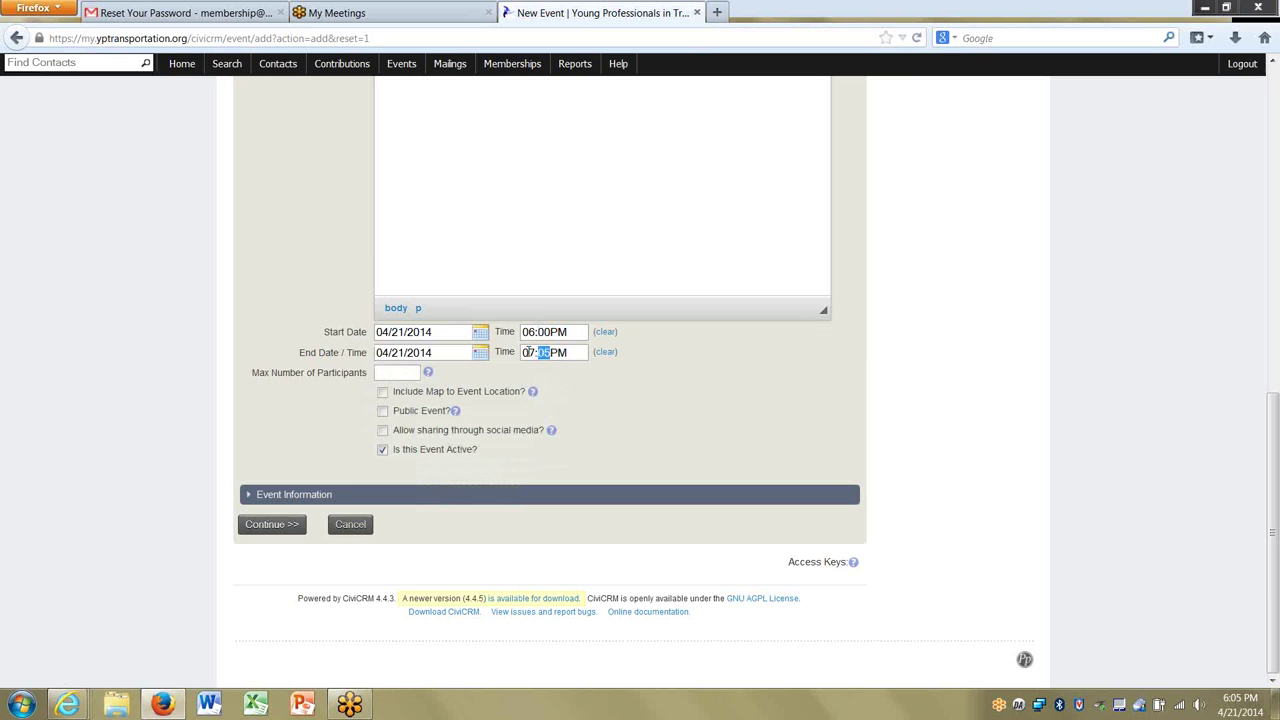
key("Right")
left_click(663, 477)
Expand Event Information with Chapter International, then save the event details with Continue.
left_click(496, 495)
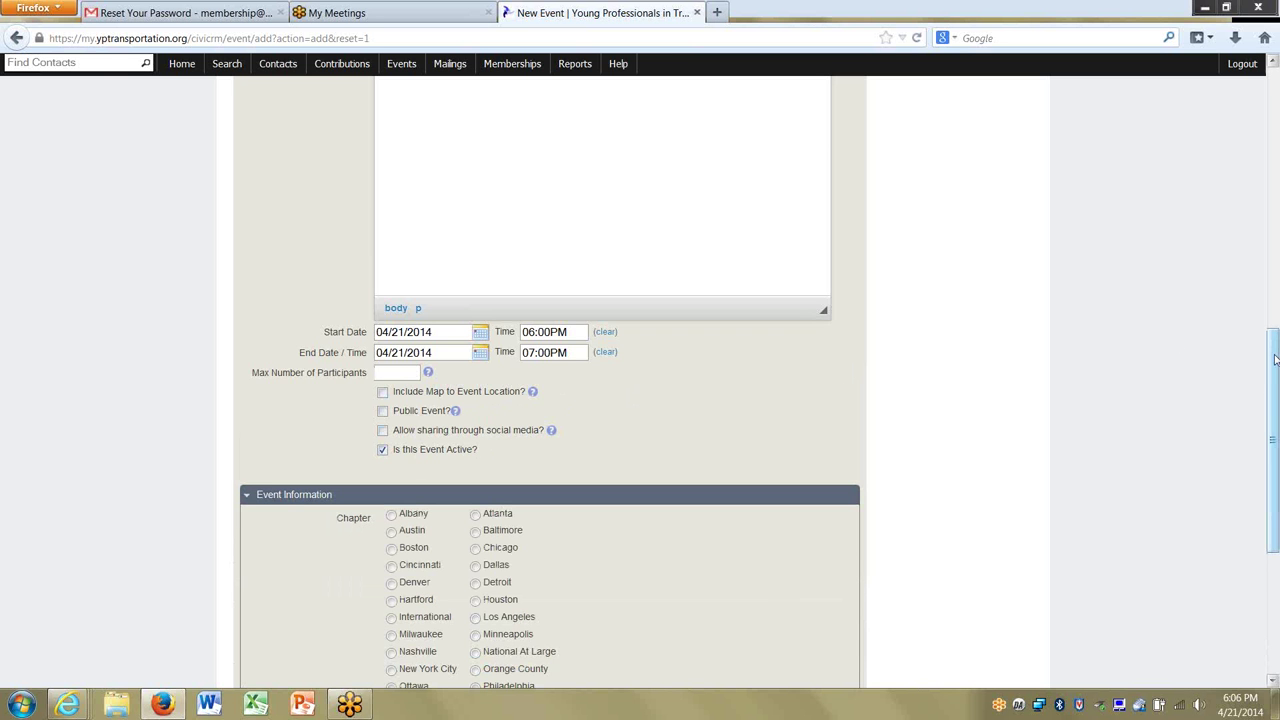
left_click_drag(1275, 358, 1277, 447)
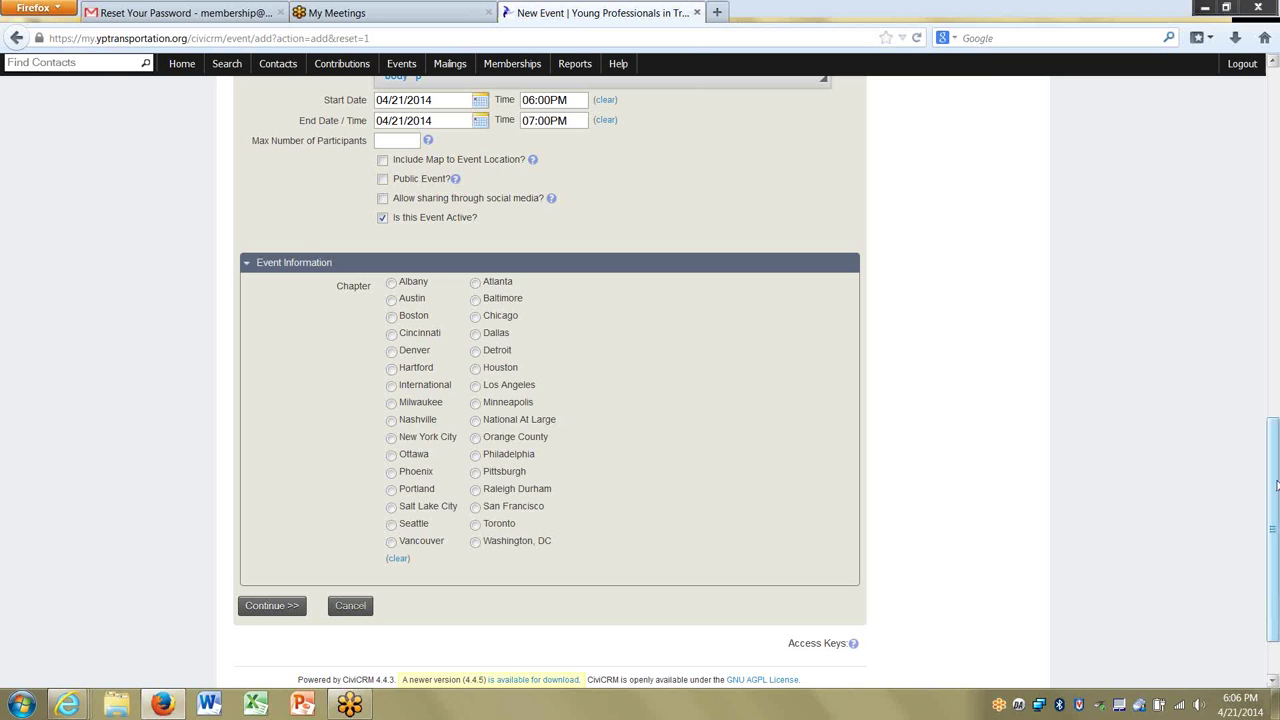
scroll(840, 445, "up", 1)
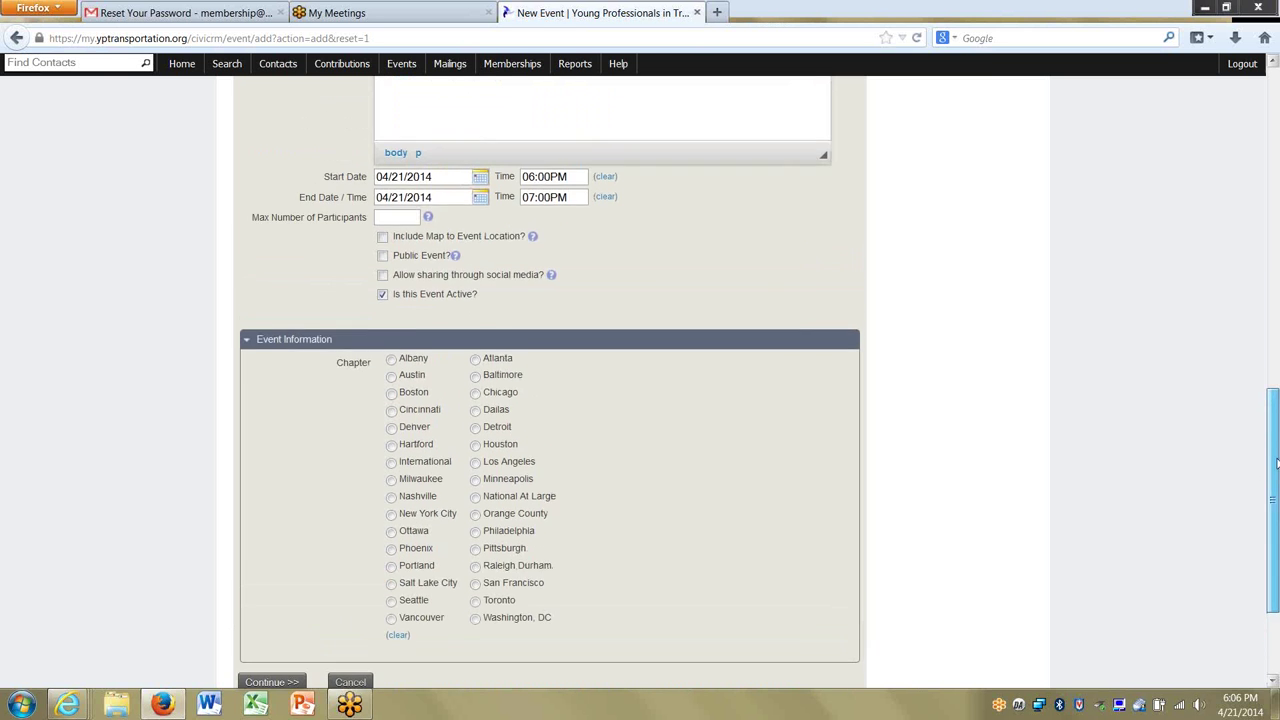
scroll(403, 404, "down", 2)
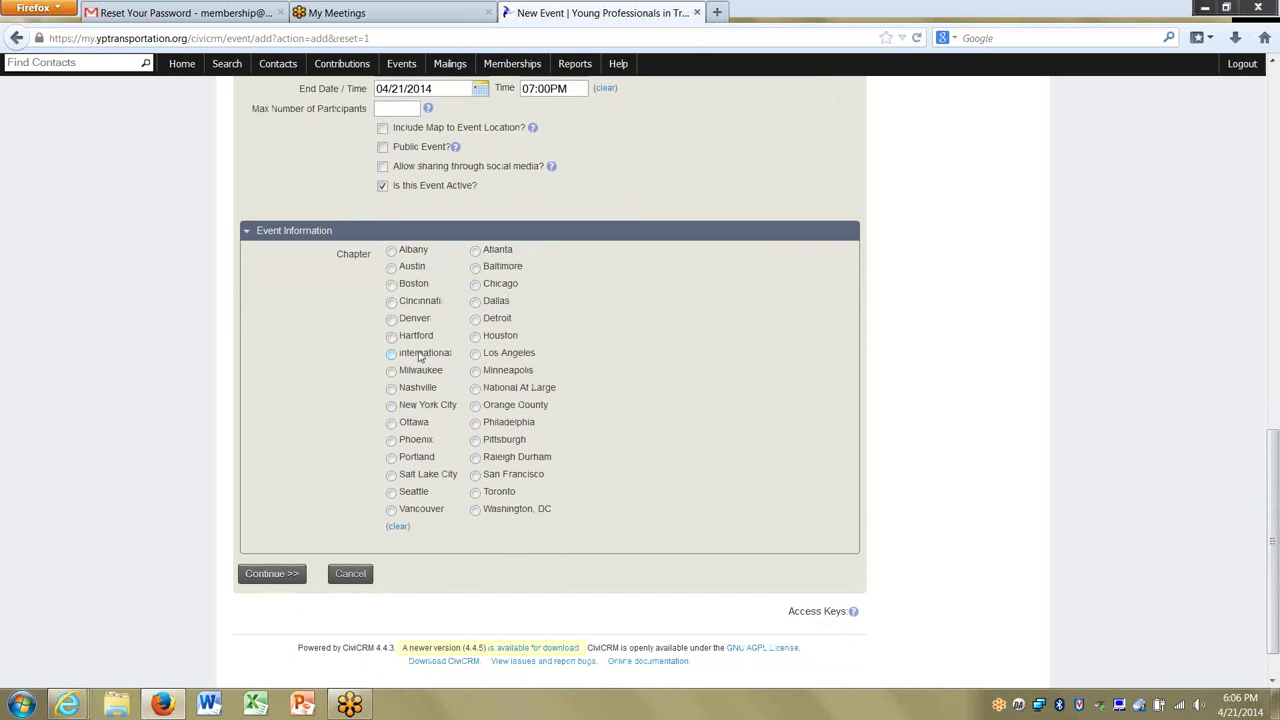
left_click(279, 583)
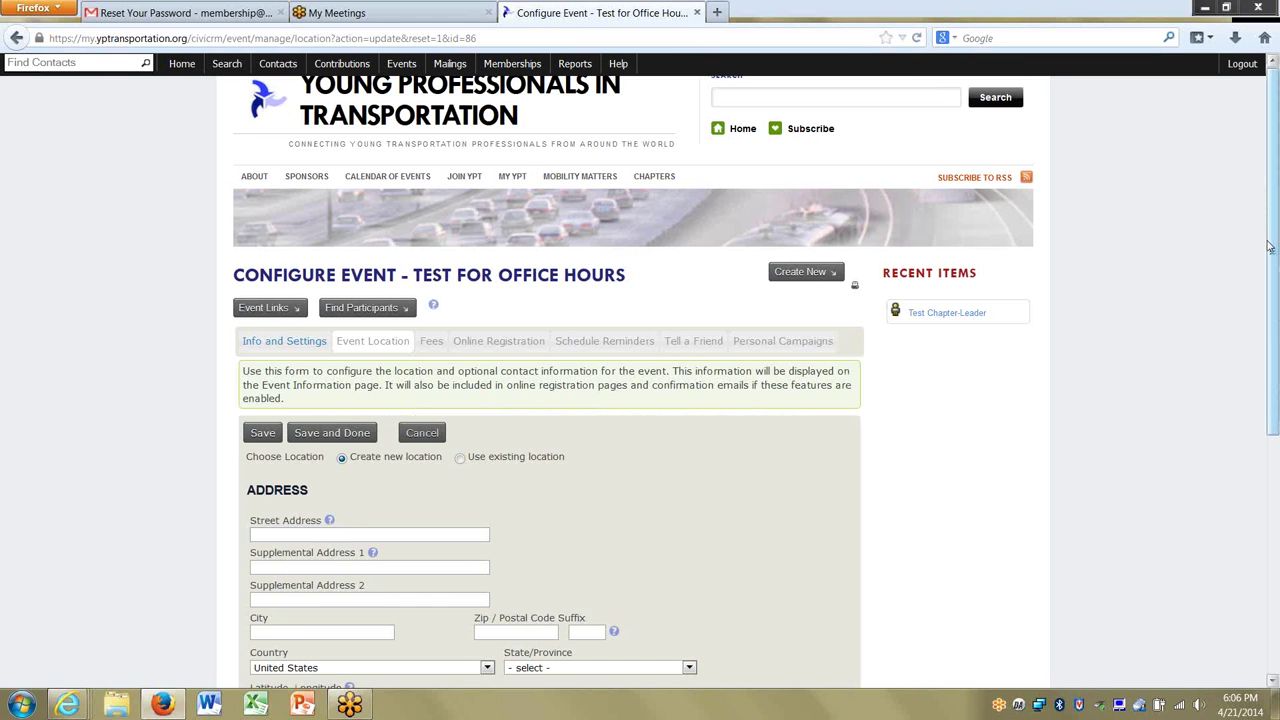
Reuse the existing location AASHTO :: Washington :: District of Columbia for the event.
left_click_drag(1265, 237, 1275, 385)
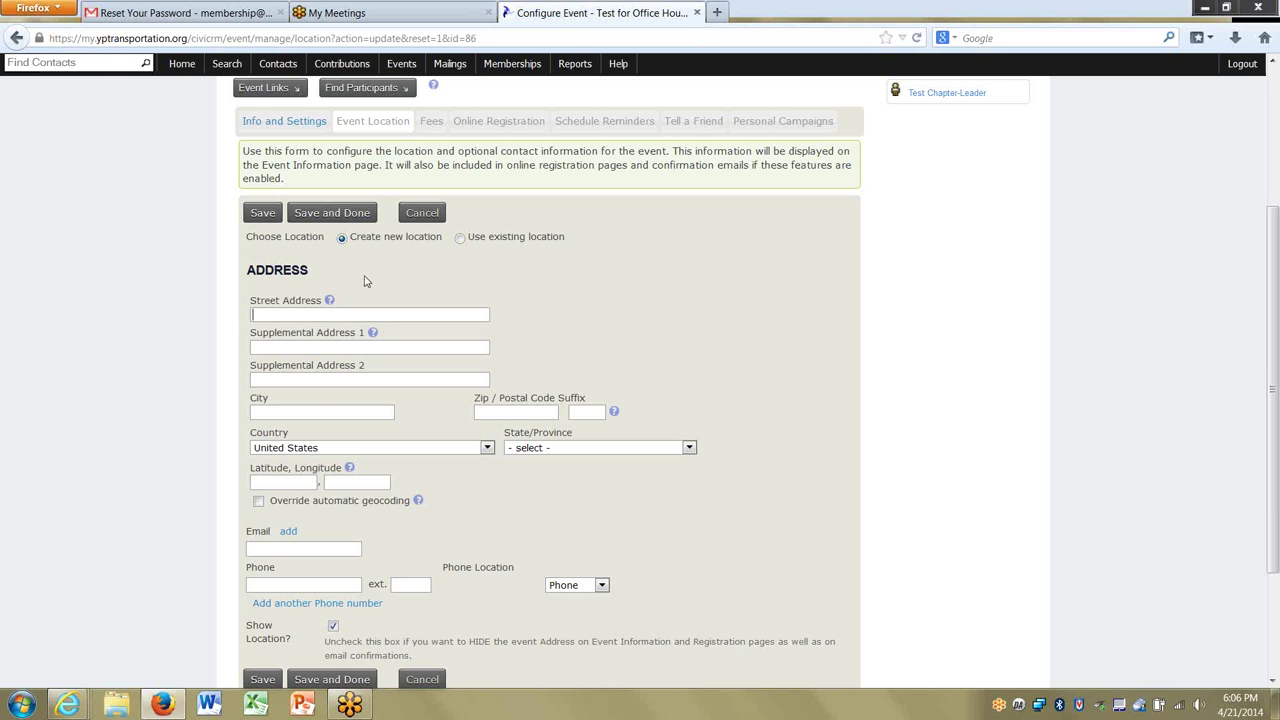
left_click(461, 238)
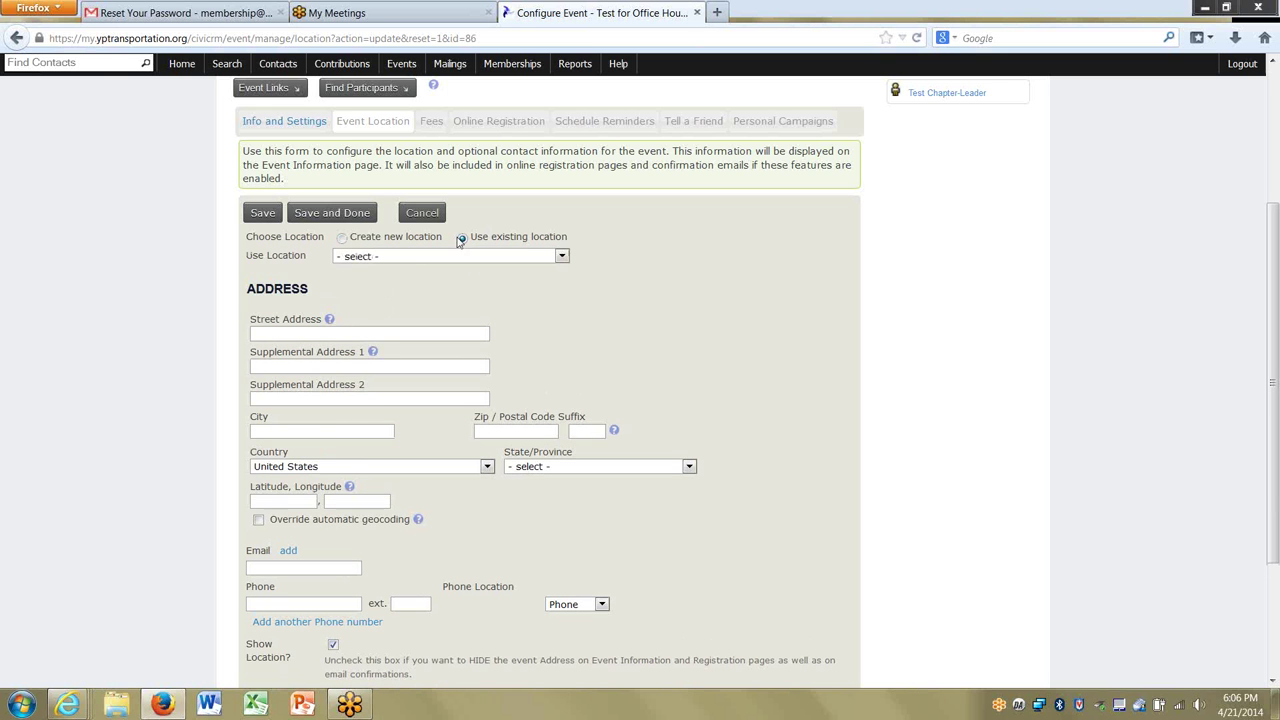
left_click(410, 262)
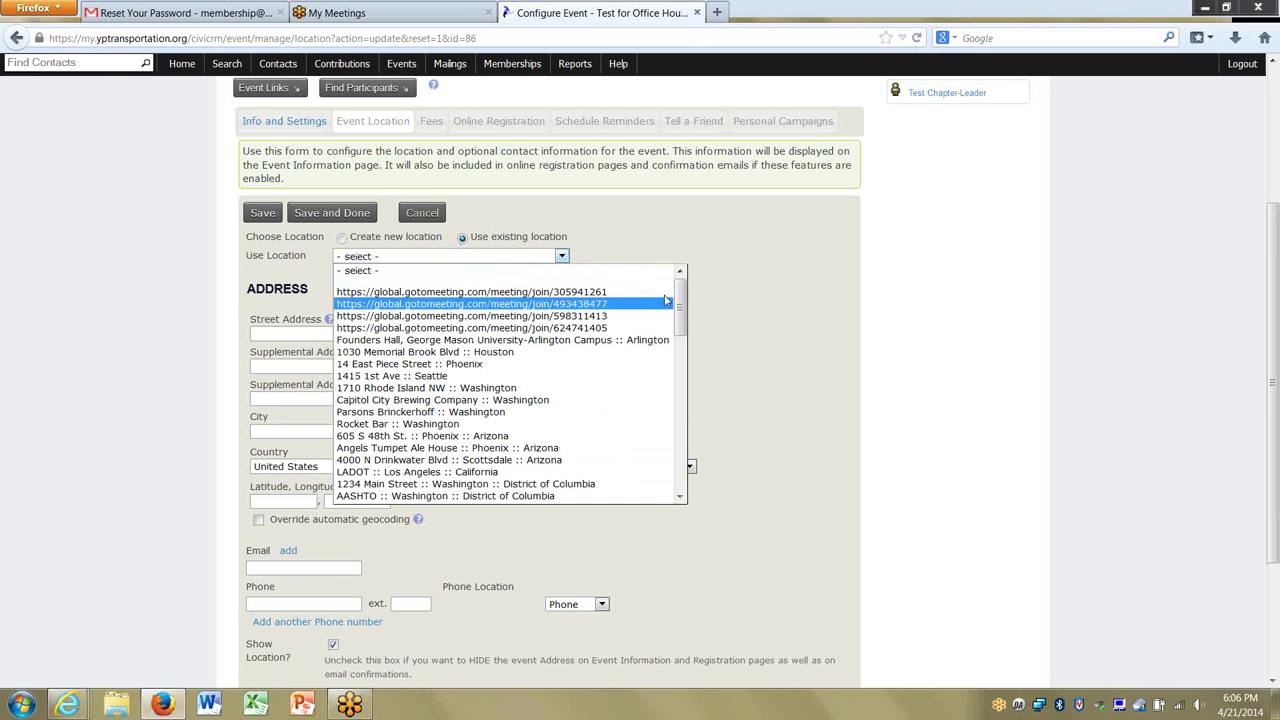
left_click_drag(682, 300, 672, 476)
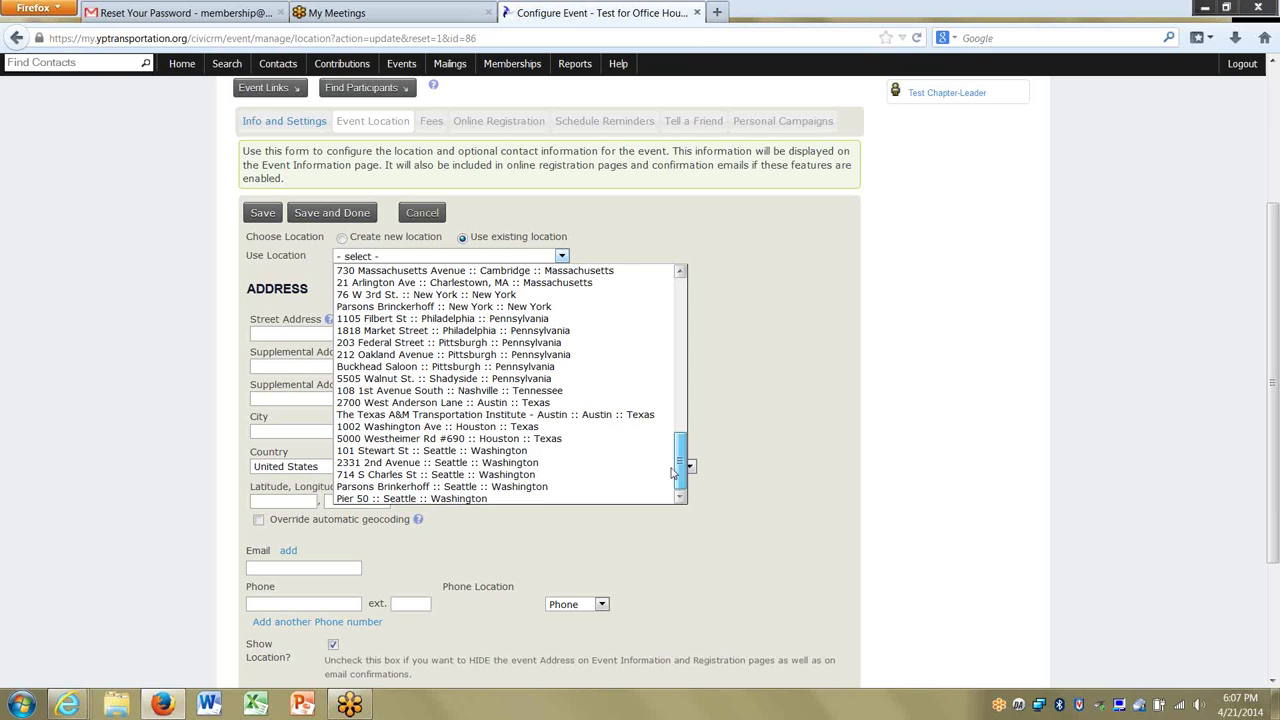
left_click_drag(676, 458, 679, 313)
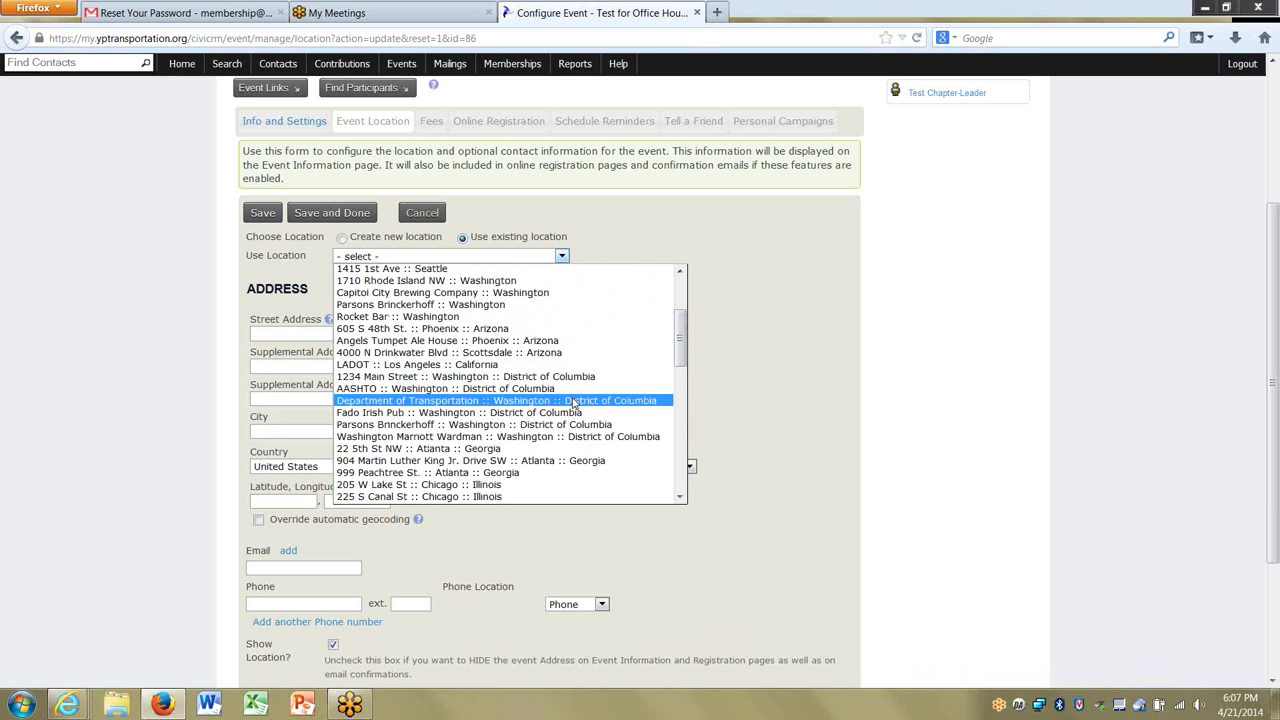
left_click(515, 389)
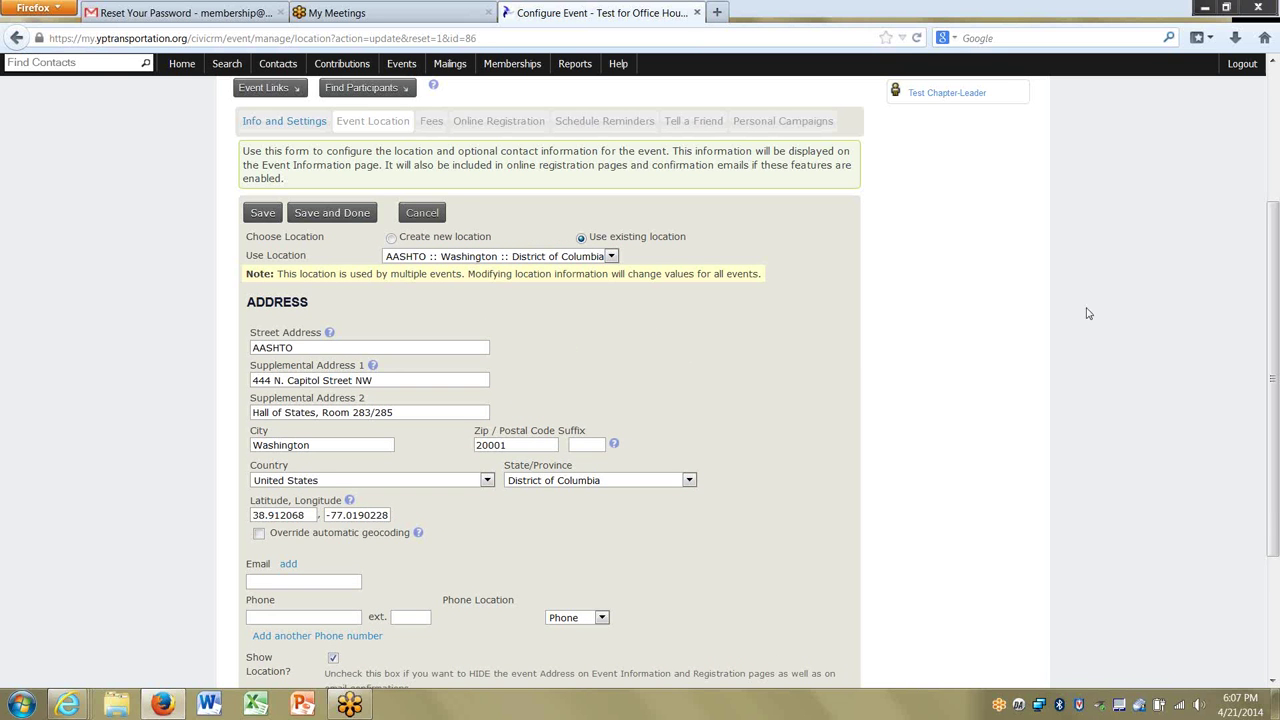
left_click_drag(1273, 325, 1278, 397)
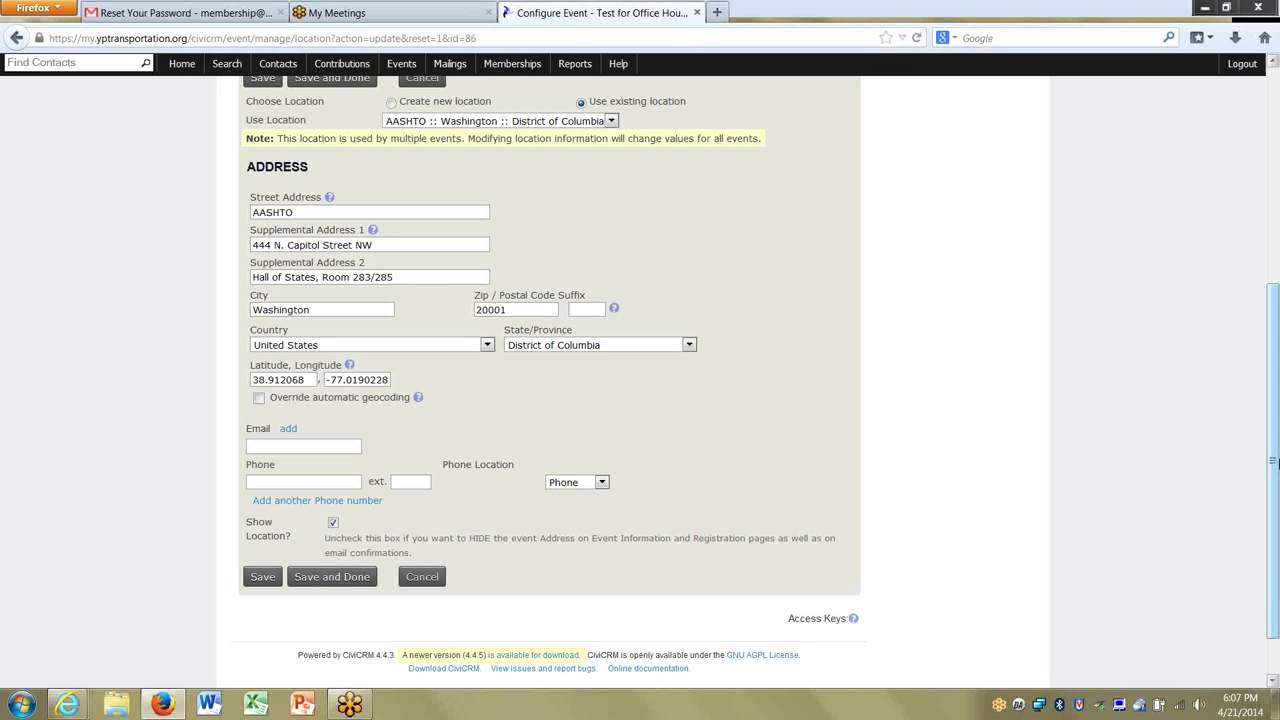
left_click_drag(1275, 531, 914, 360)
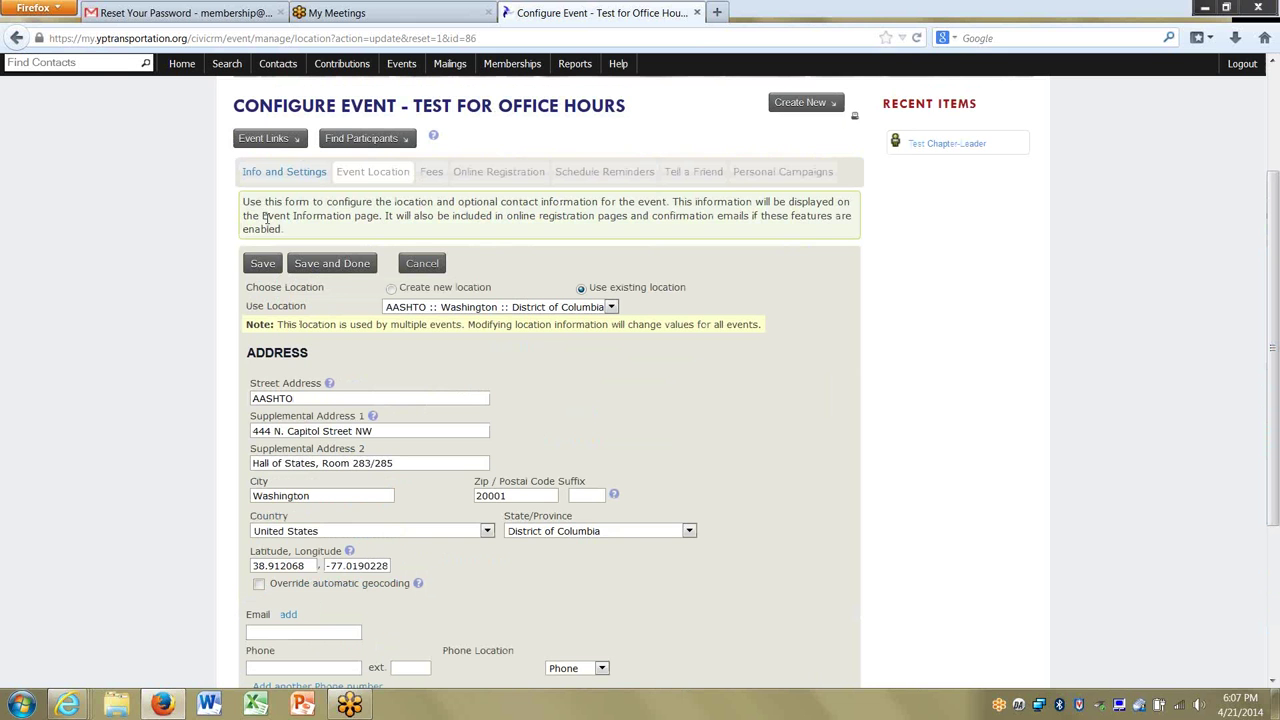
Save the event location and turn on Allow Online Registration.
left_click(261, 263)
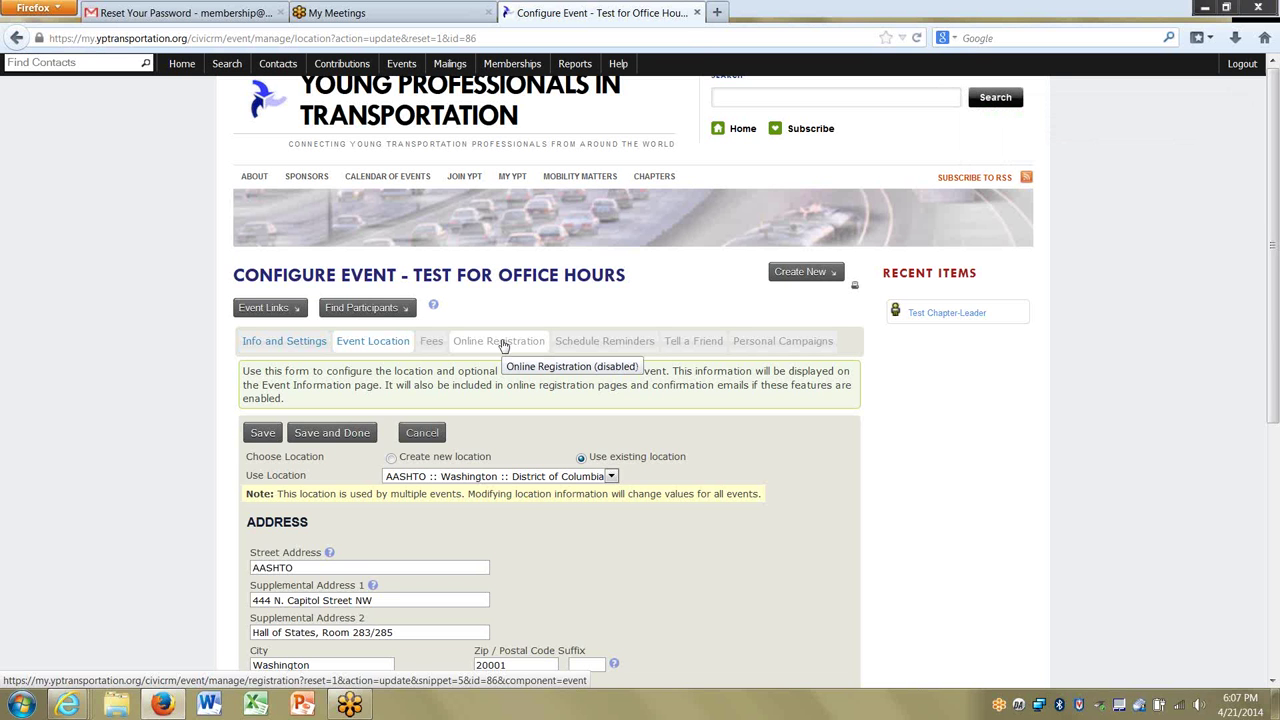
left_click(503, 343)
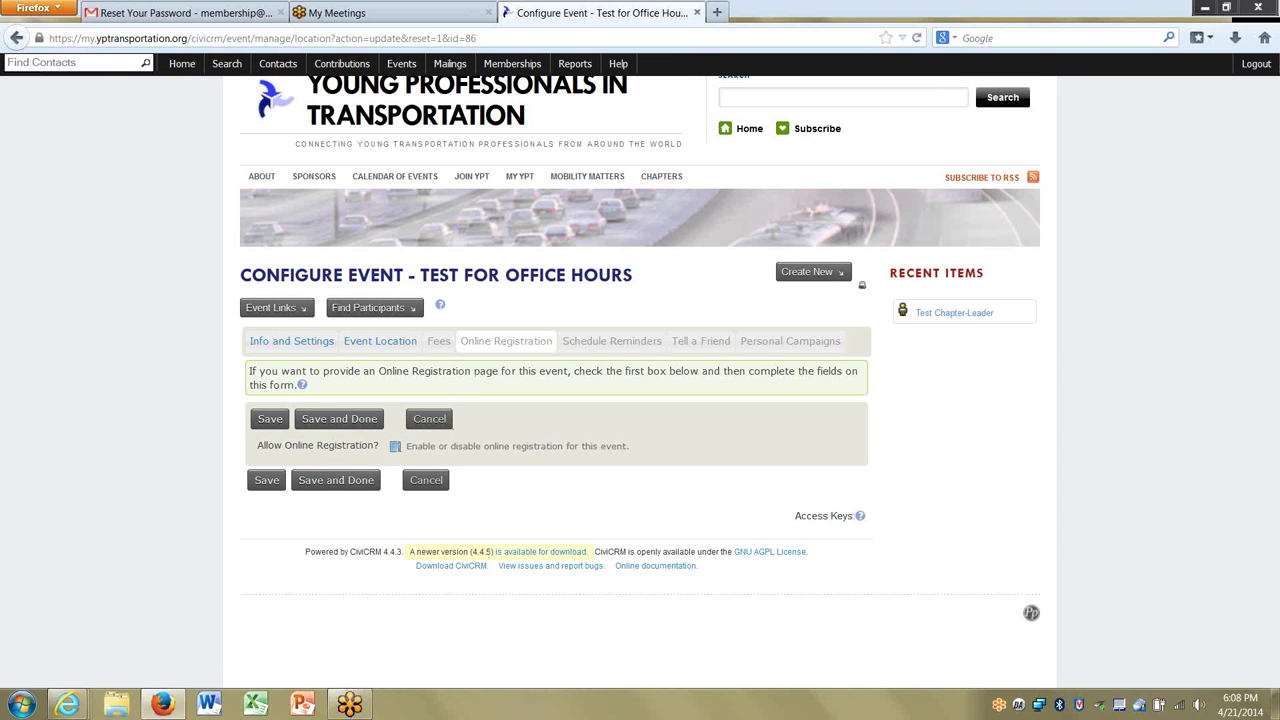
left_click(395, 446)
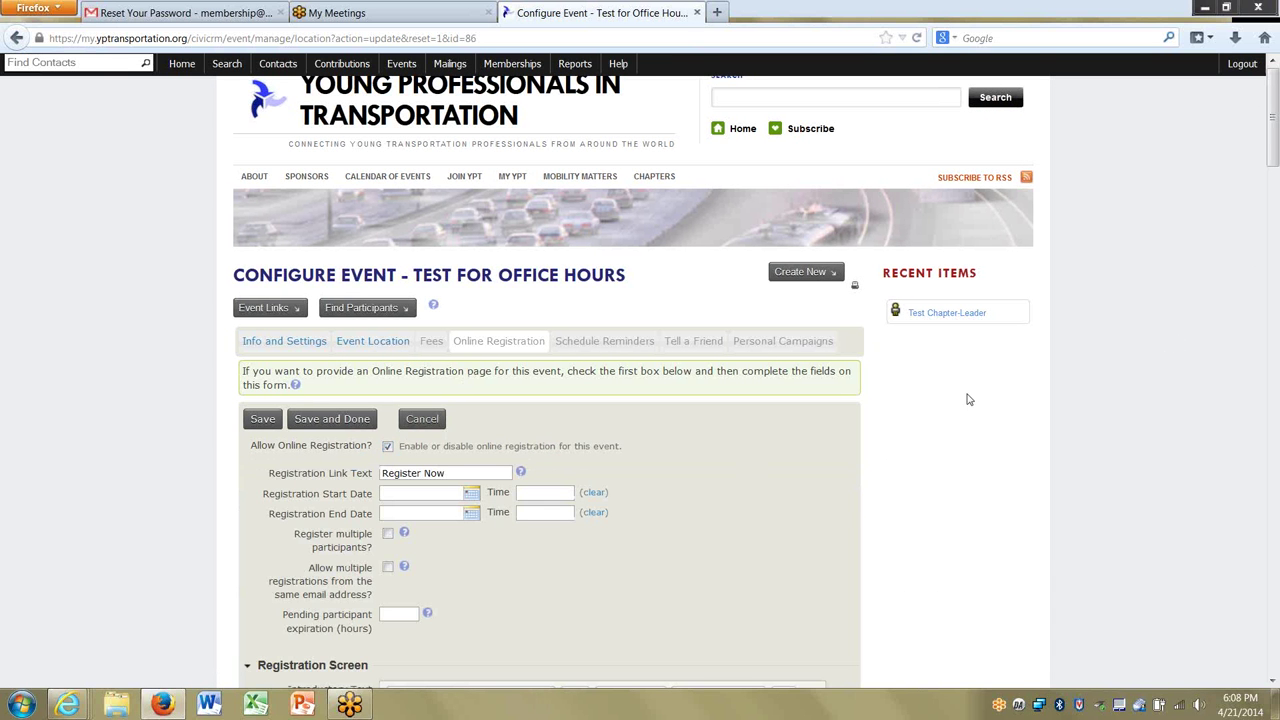
Open registration from 04/18/2014 until 04/21/2014 at 05:00PM.
scroll(857, 510, "down", 4)
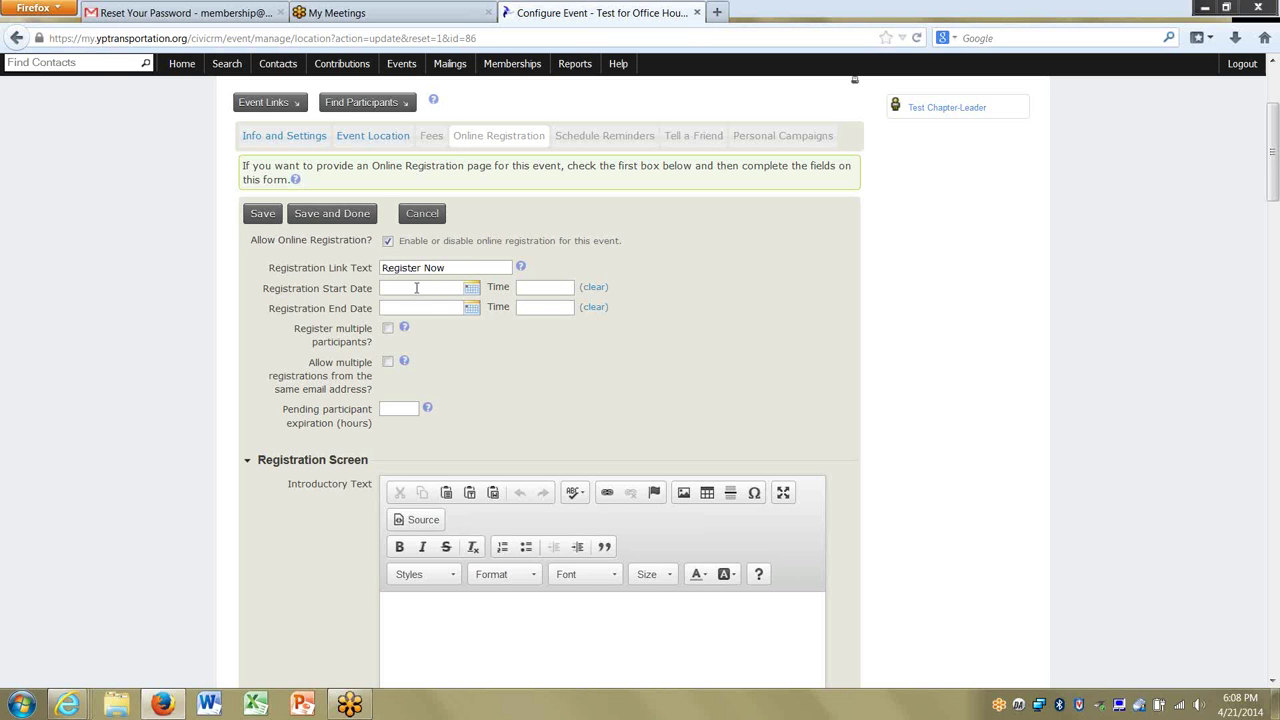
left_click(416, 287)
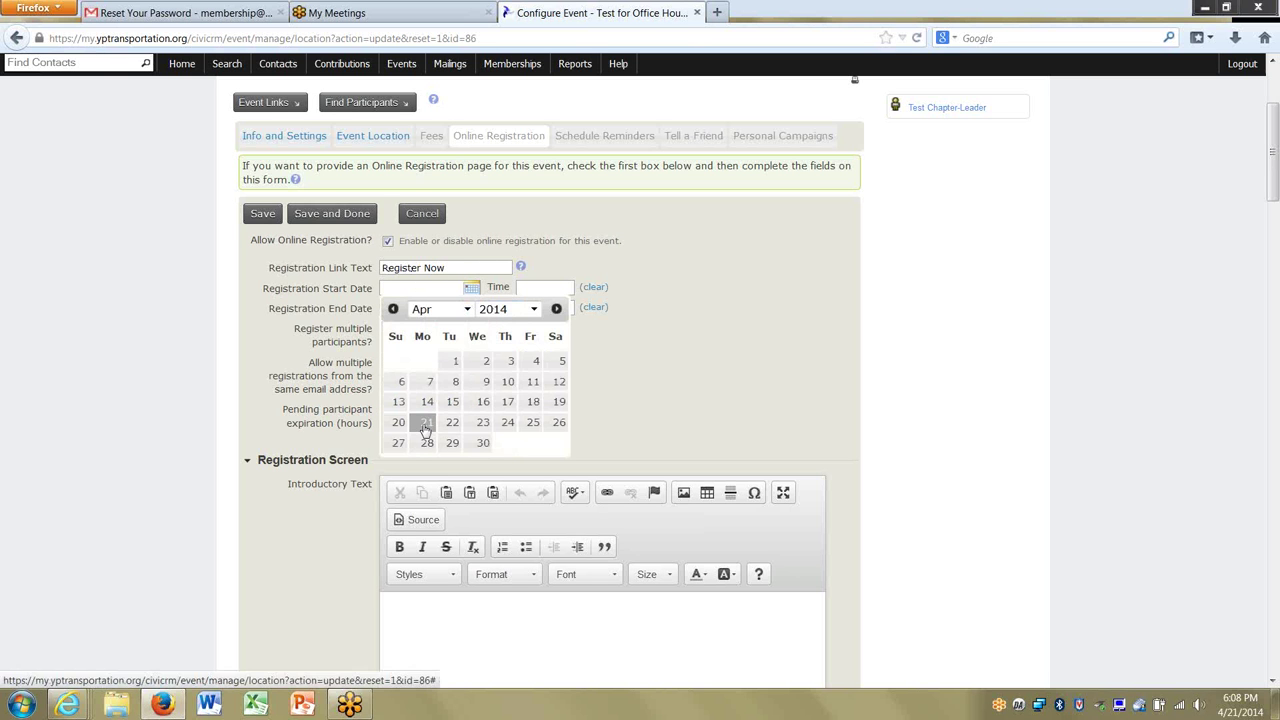
left_click(533, 401)
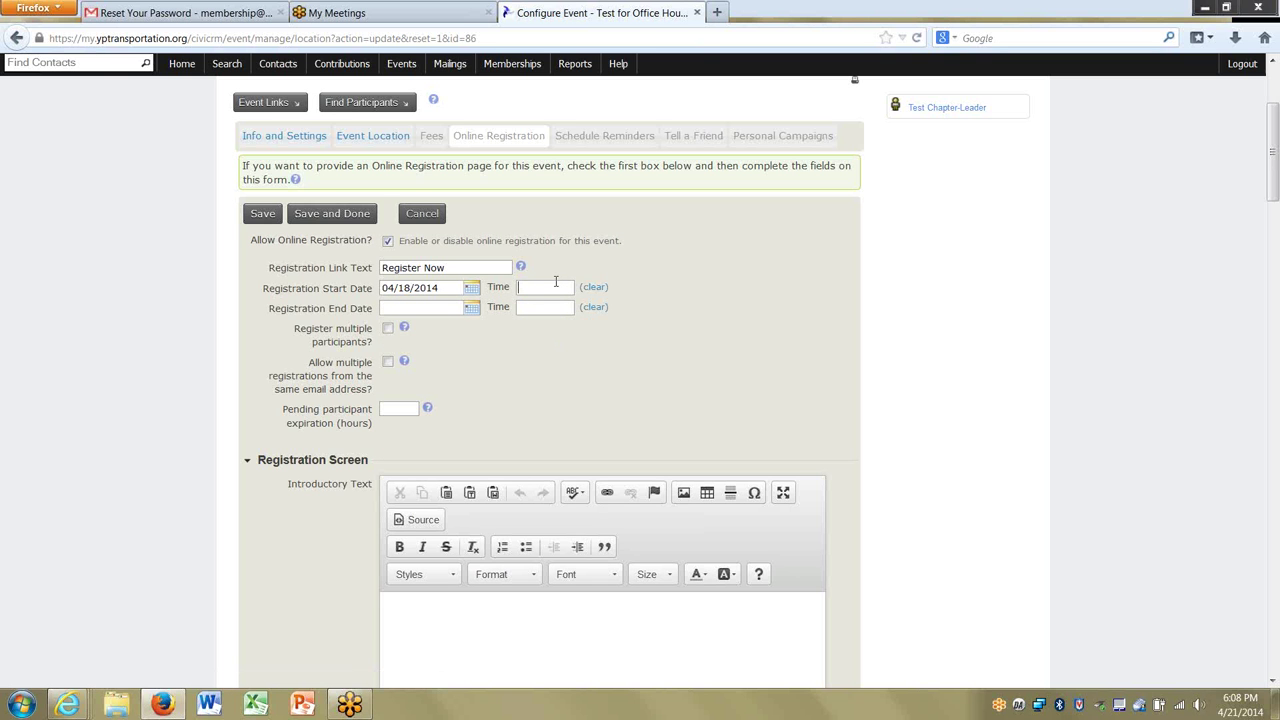
left_click(433, 308)
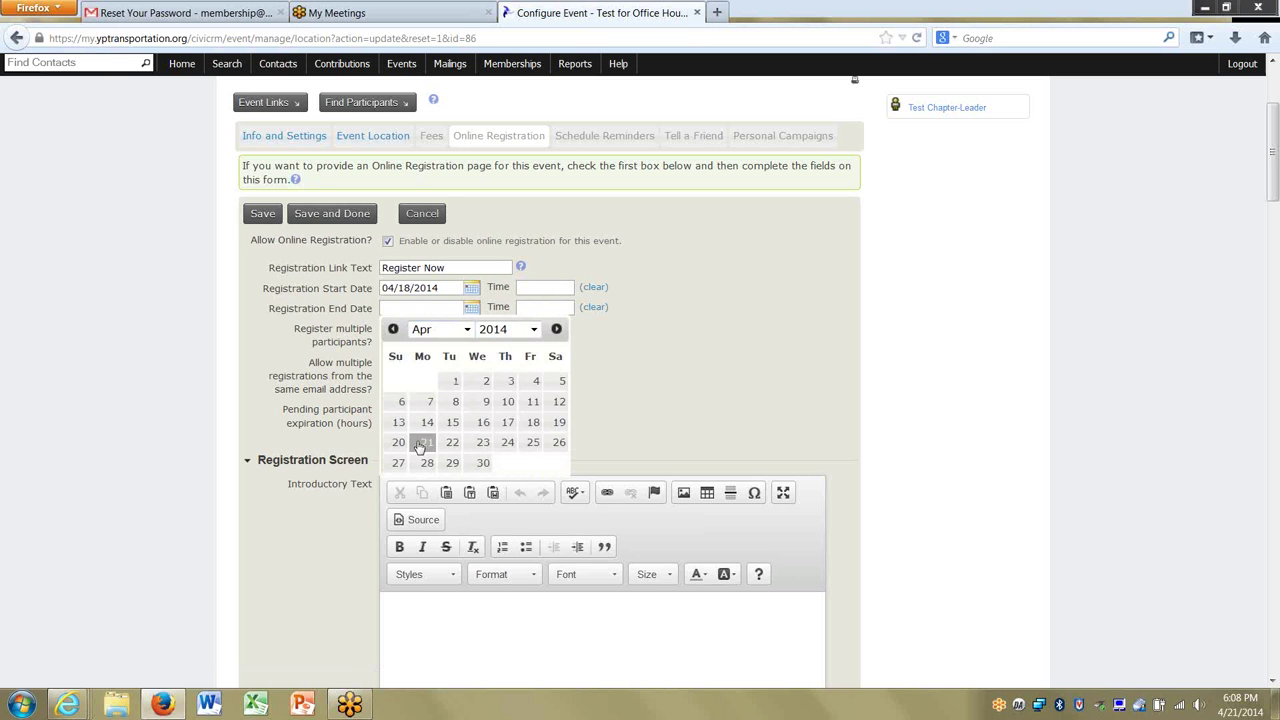
left_click(427, 442)
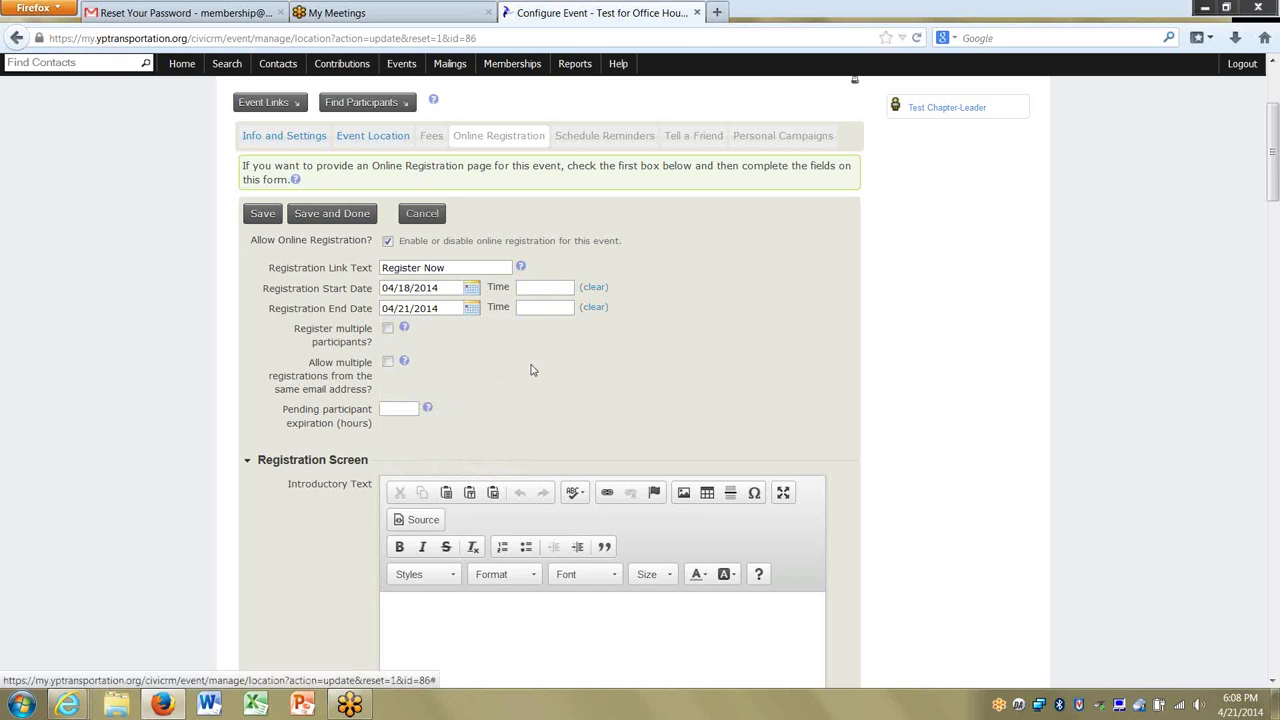
left_click(522, 308)
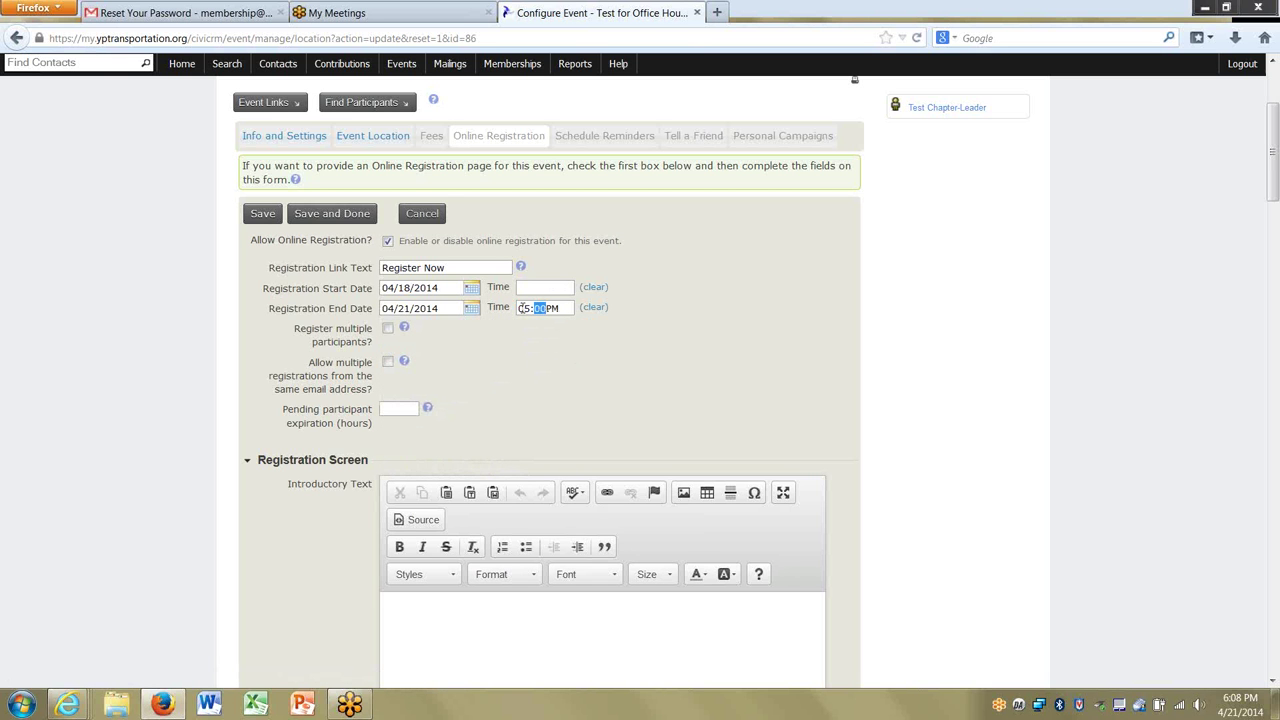
key("Tab")
left_click(554, 379)
scroll(552, 378, "down", 2)
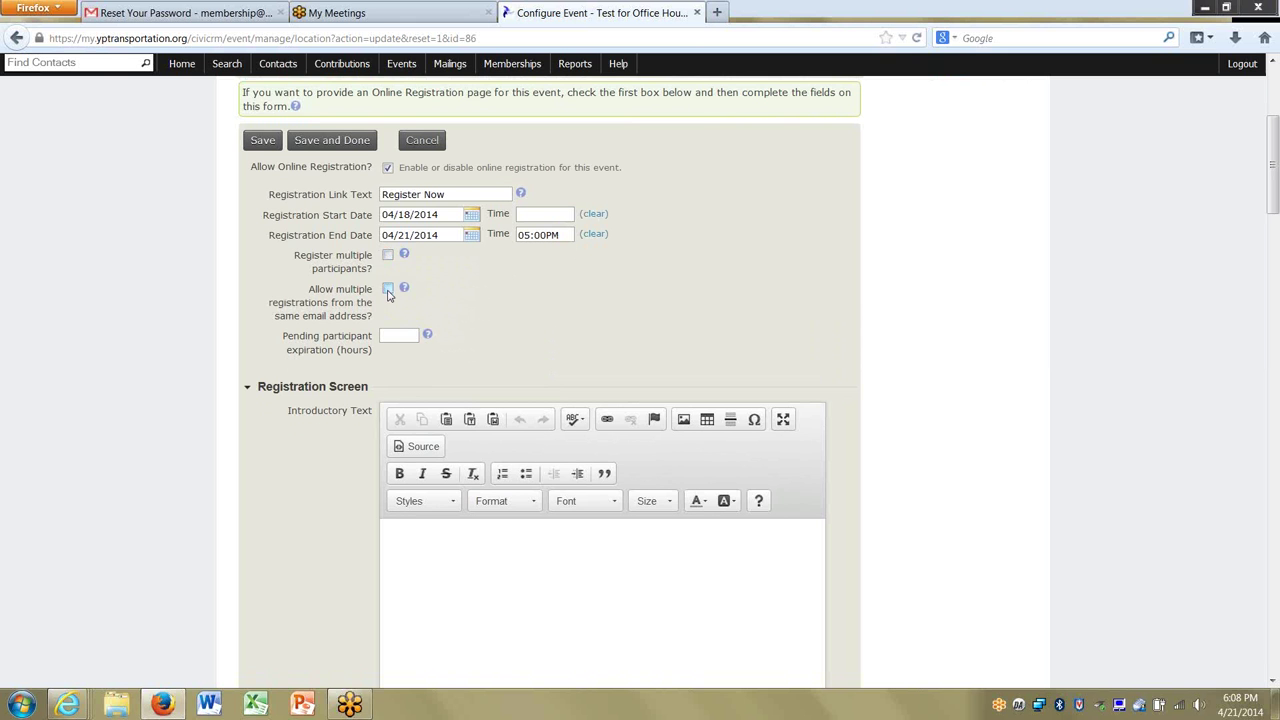
scroll(443, 303, "down", 1)
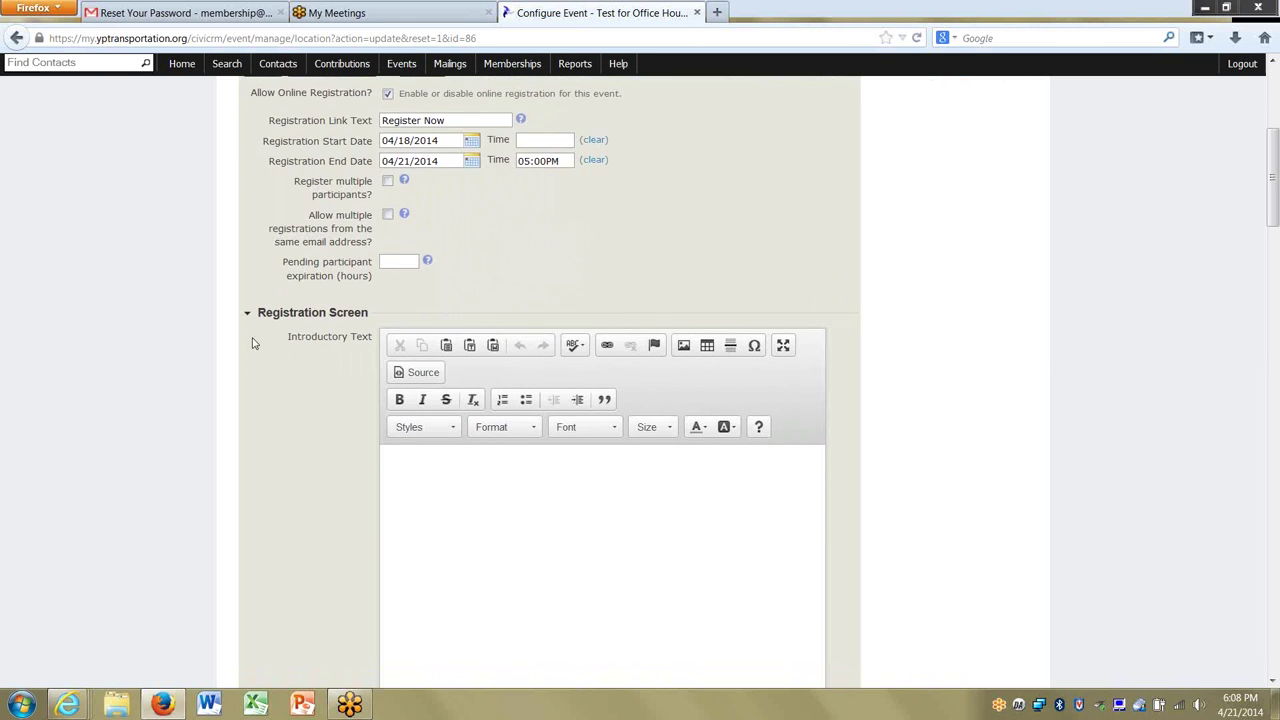
scroll(190, 337, "down", 1)
scroll(190, 337, "down", 1)
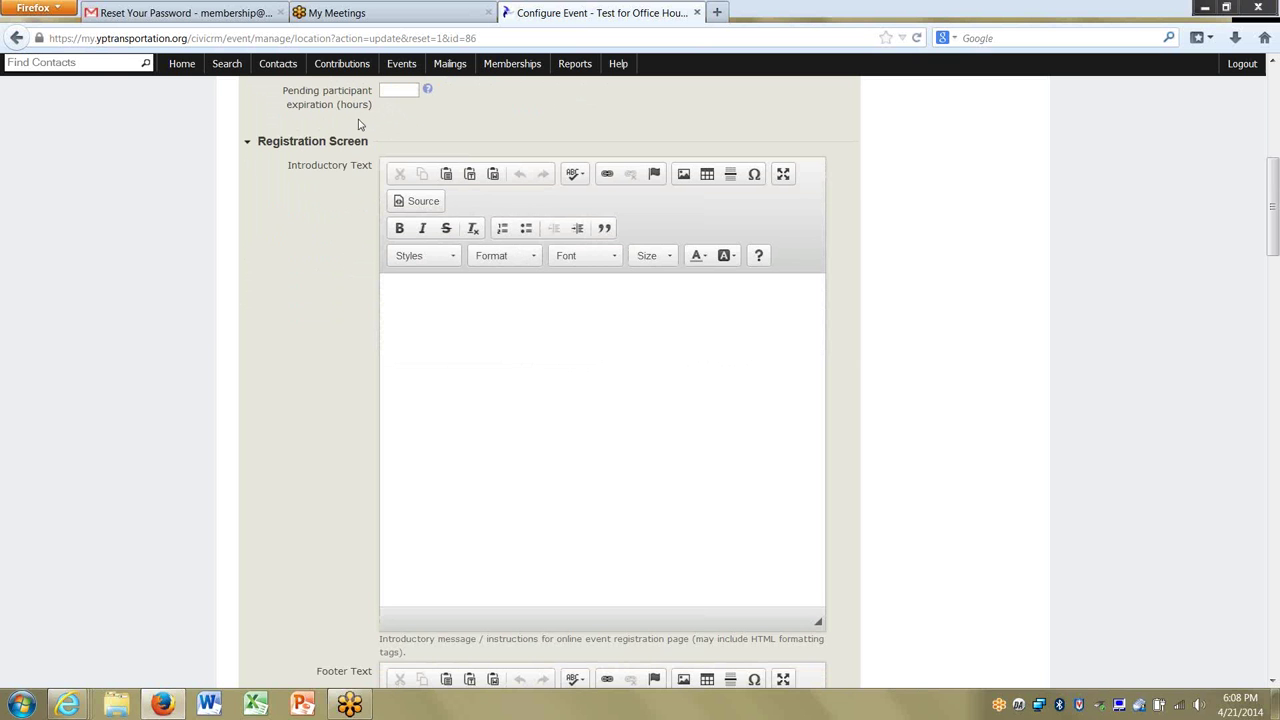
left_click(428, 91)
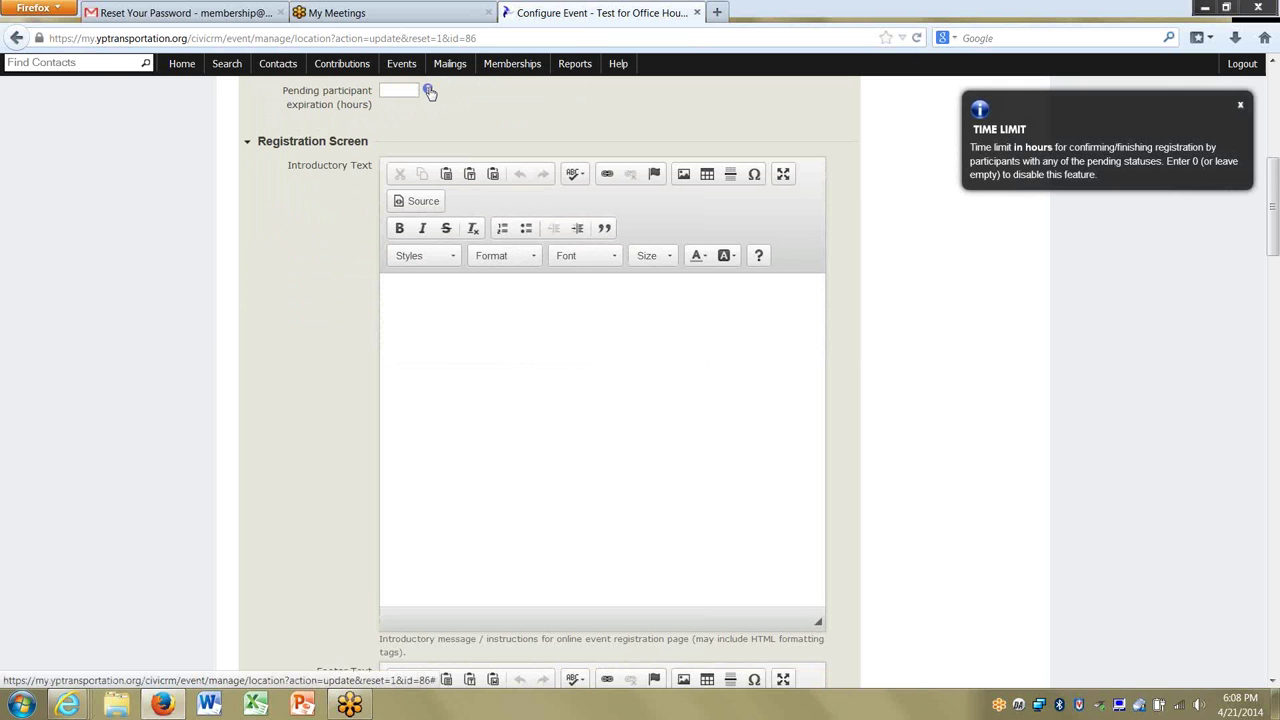
left_click(1242, 108)
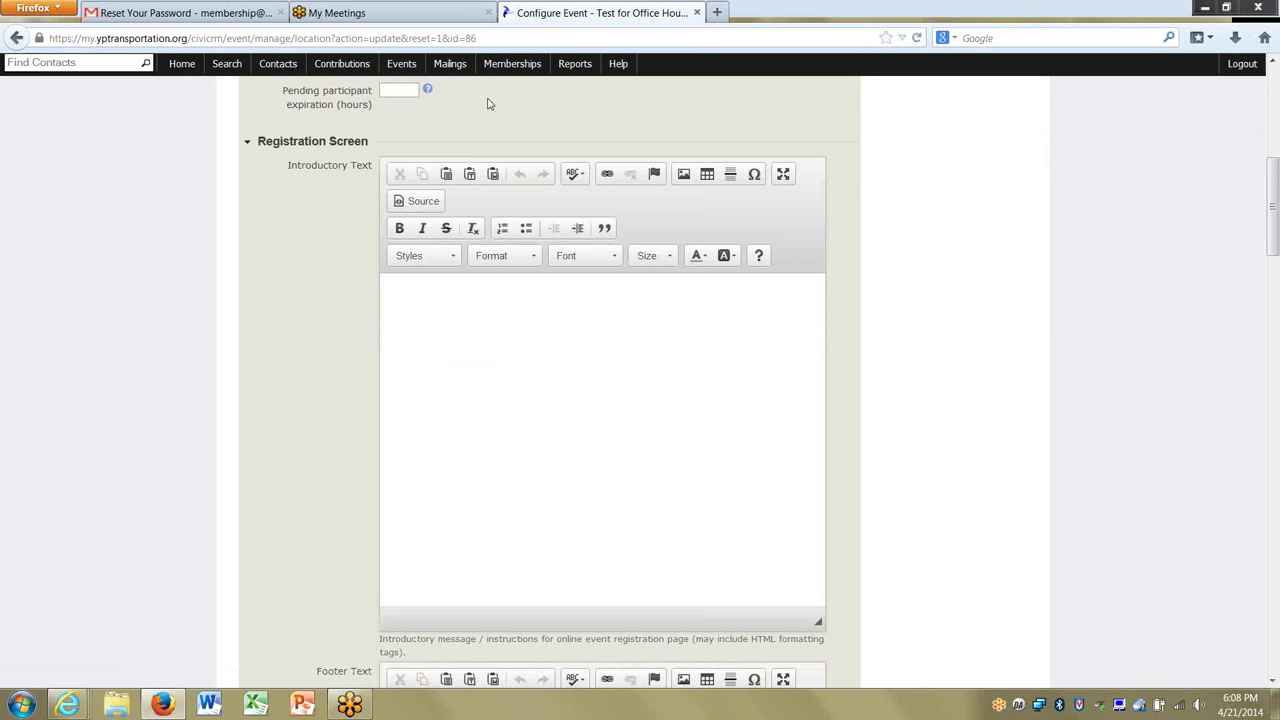
scroll(211, 359, "down", 3)
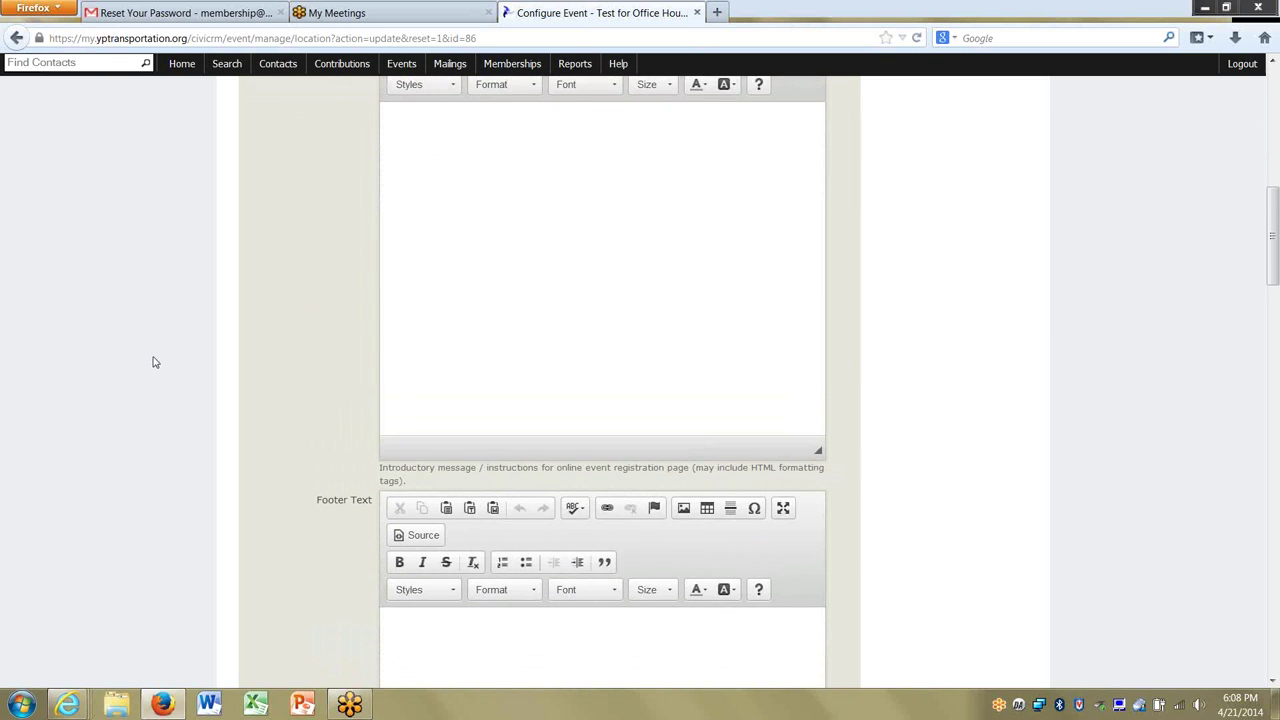
scroll(343, 352, "up", 3)
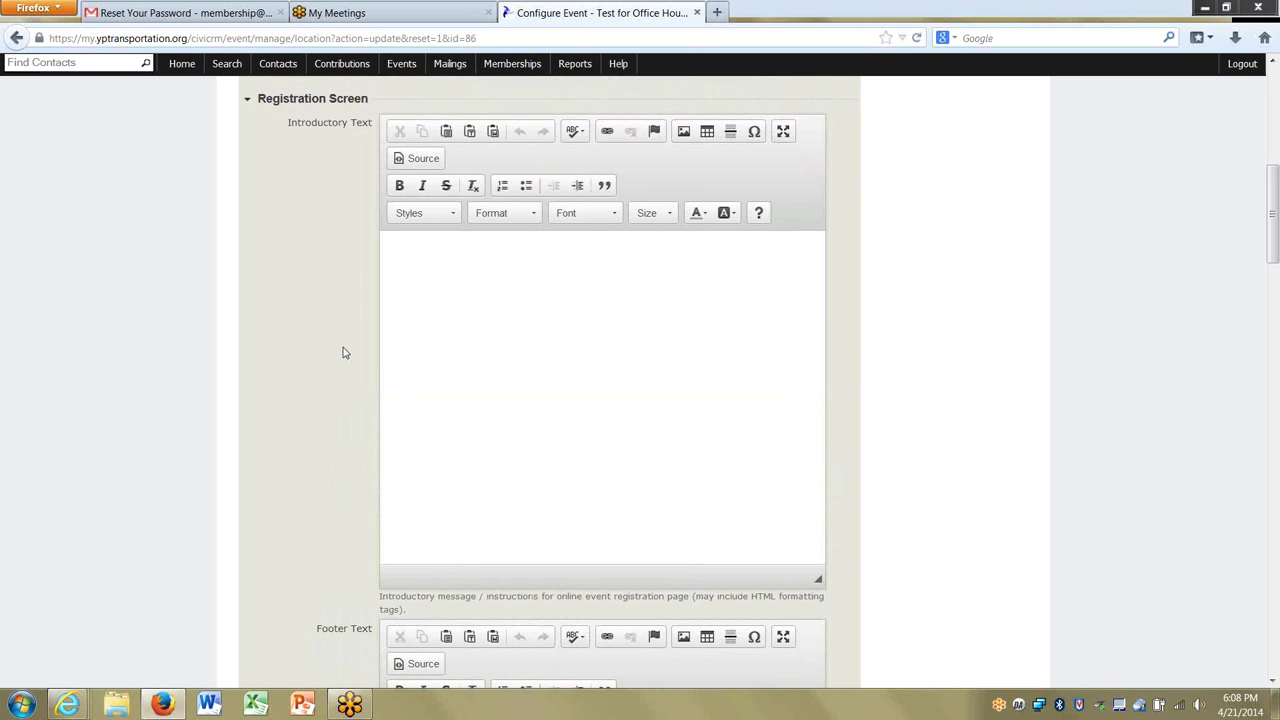
scroll(343, 352, "down", 7)
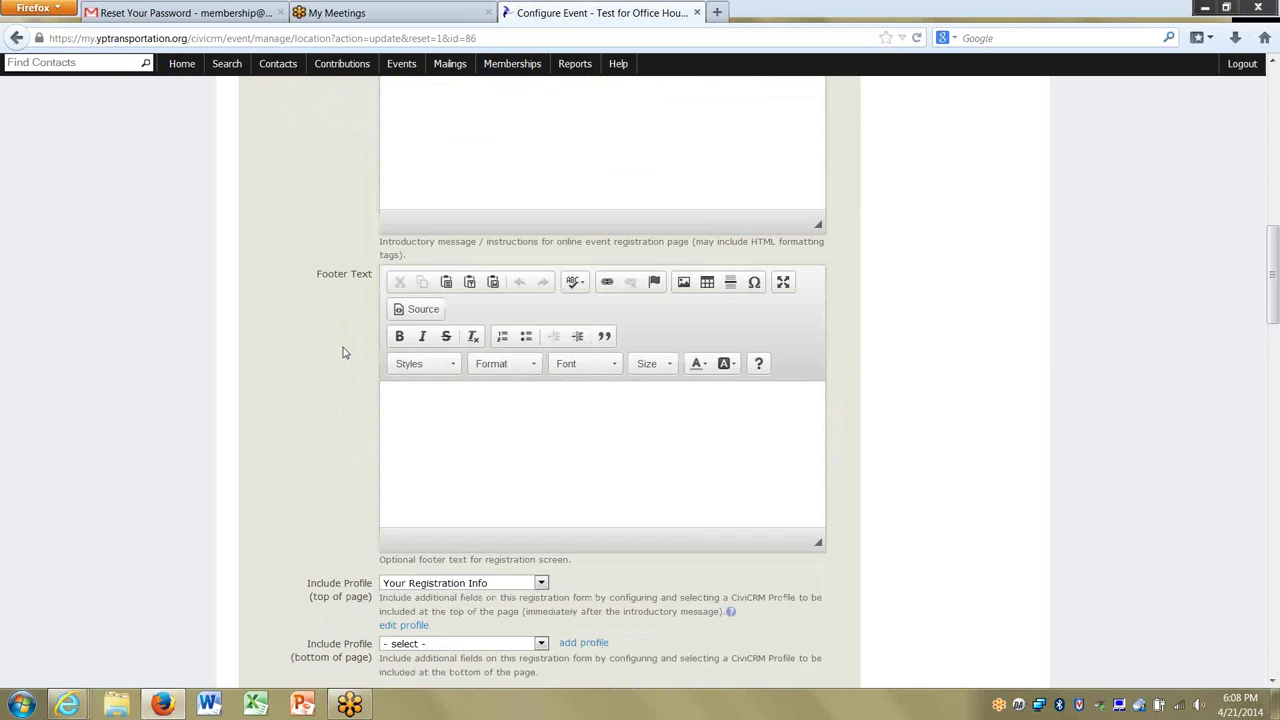
scroll(343, 352, "down", 6)
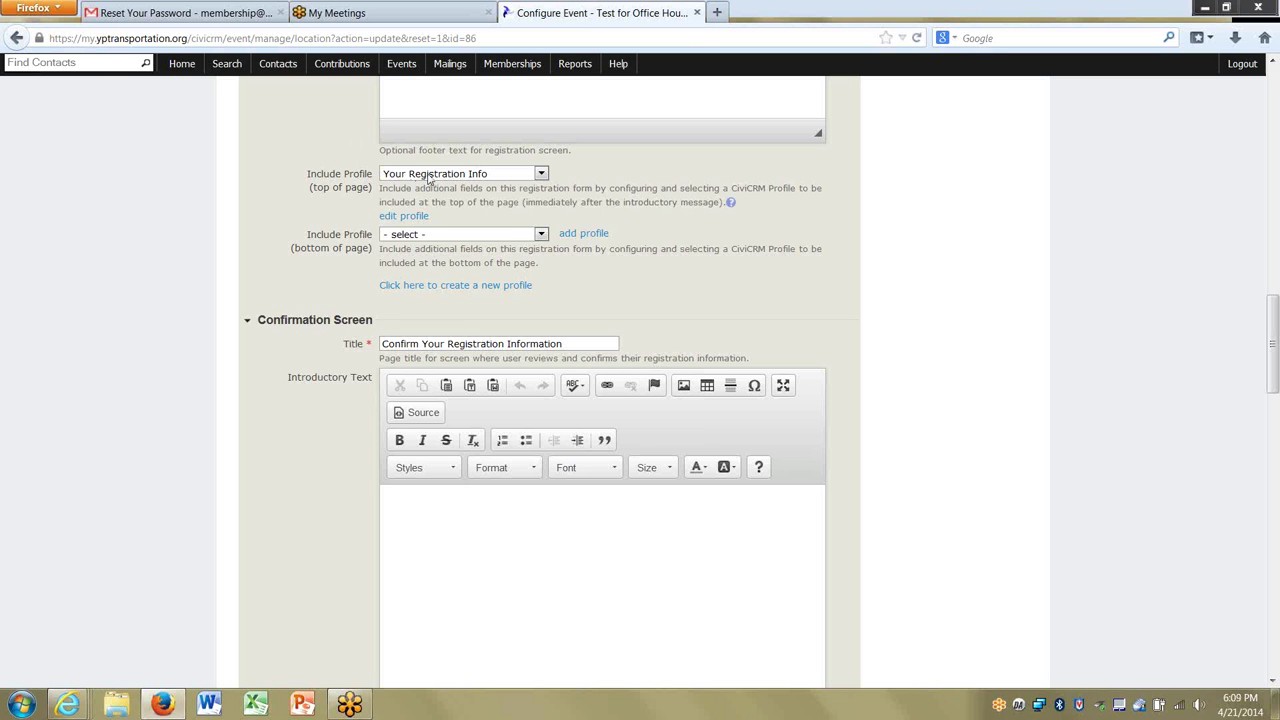
left_click(429, 177)
left_click(292, 175)
Keep Your Registration Info as the top profile and try editing it, closing the access-denied page.
left_click(491, 175)
left_click(570, 220)
left_click(416, 218)
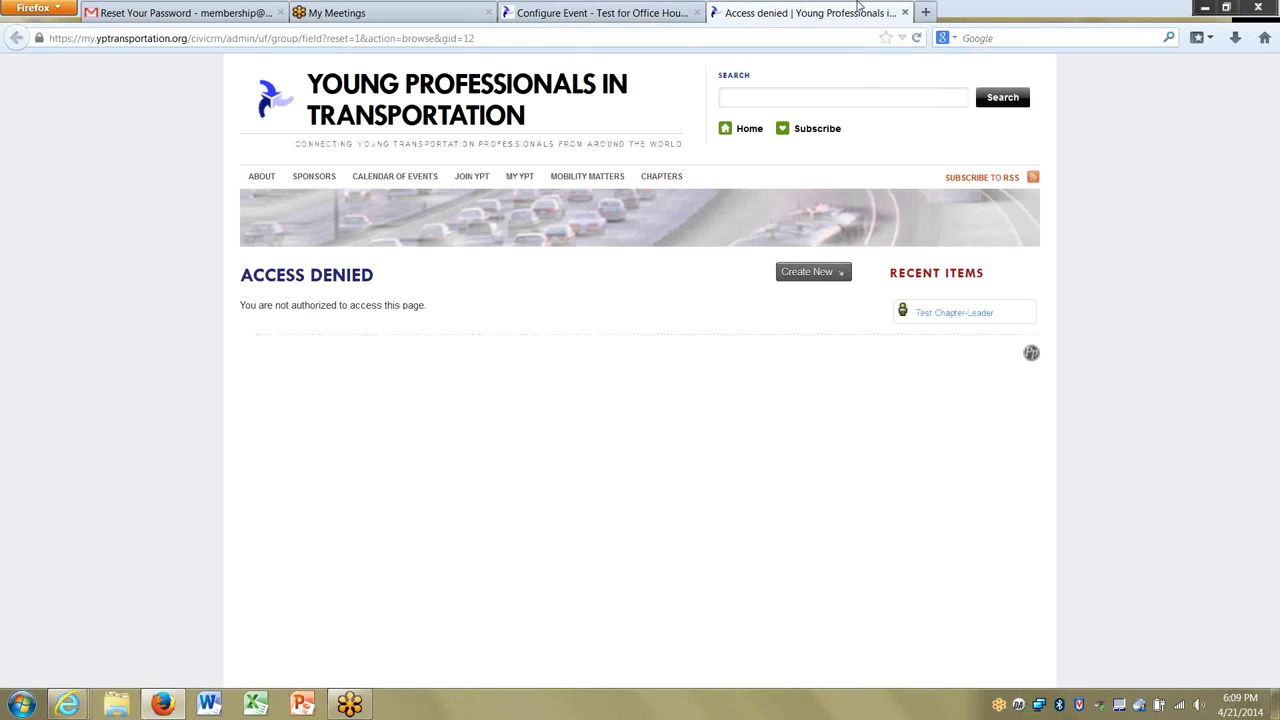
left_click(903, 13)
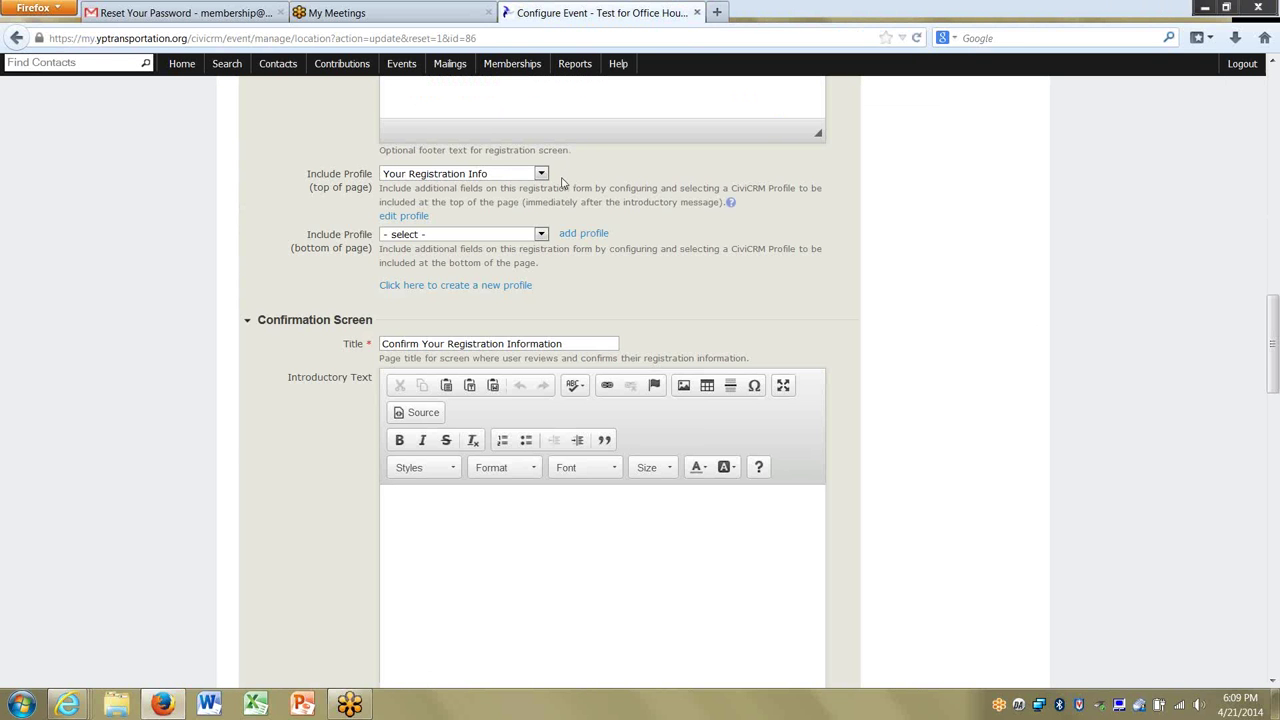
key("alt+Tab")
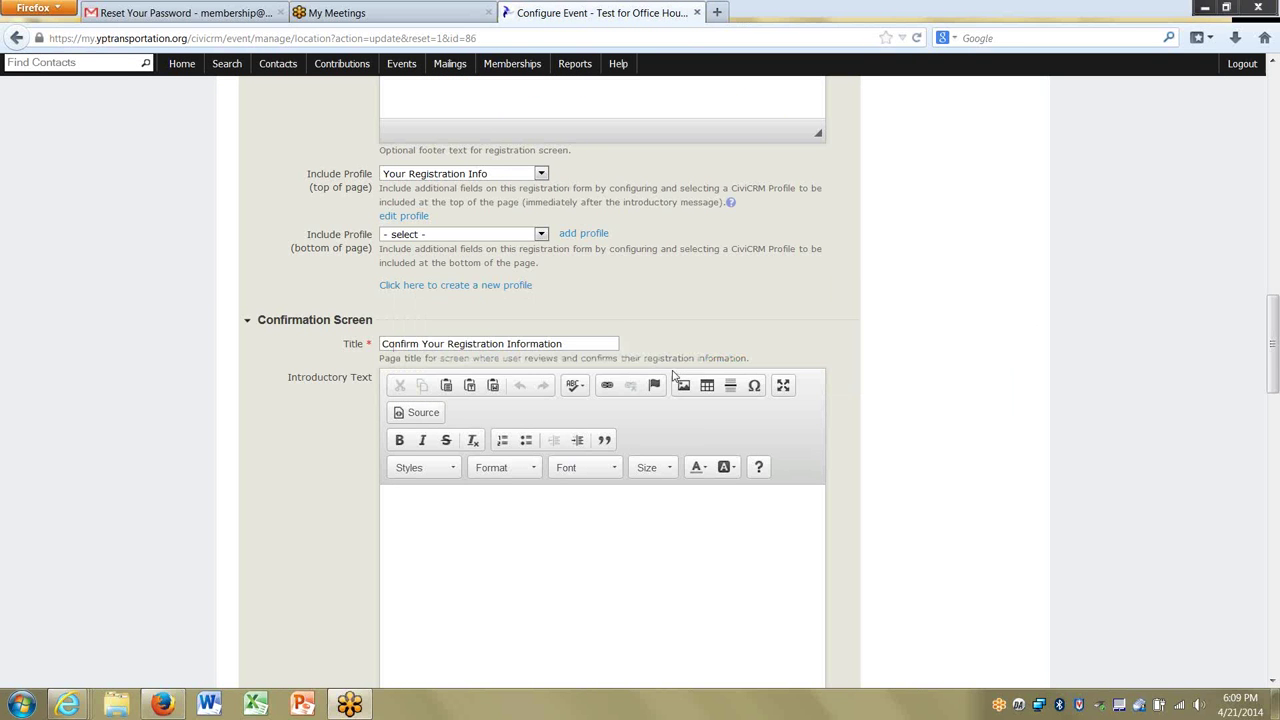
key("alt+Tab")
left_click(673, 375)
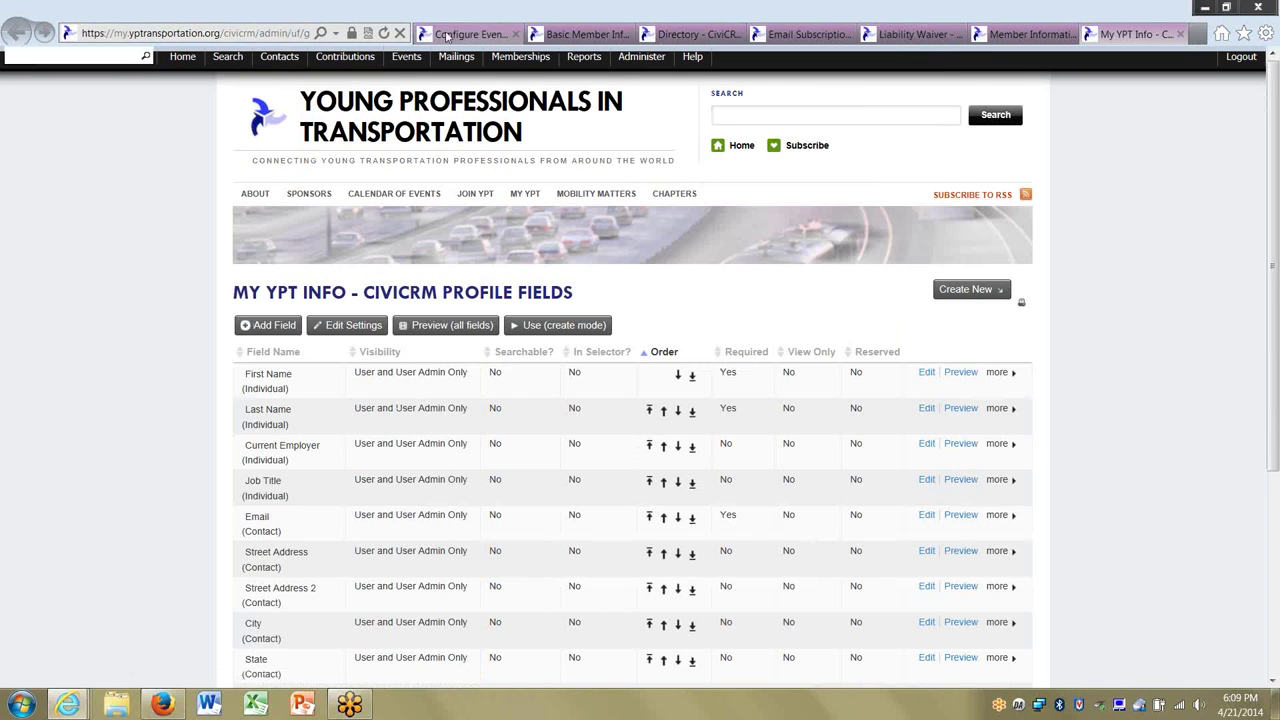
Reselect Your Registration Info for the form top and open its field list.
left_click(460, 40)
left_click(443, 276)
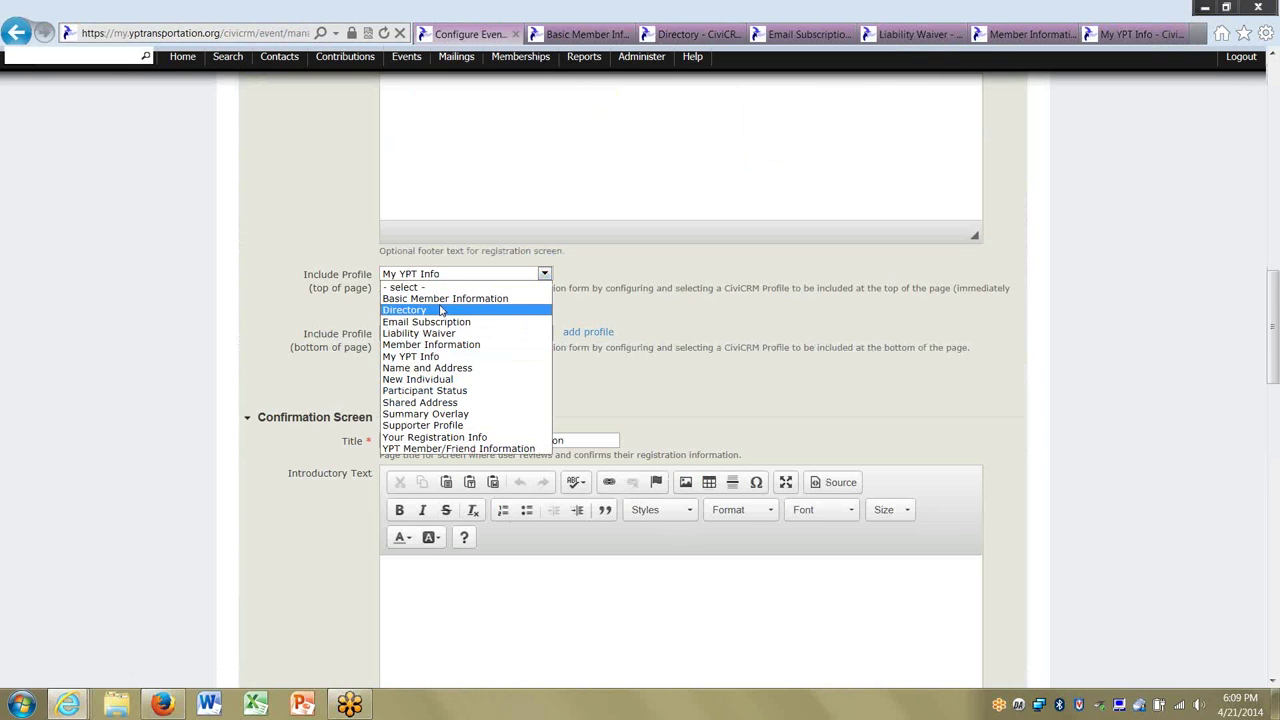
left_click(424, 443)
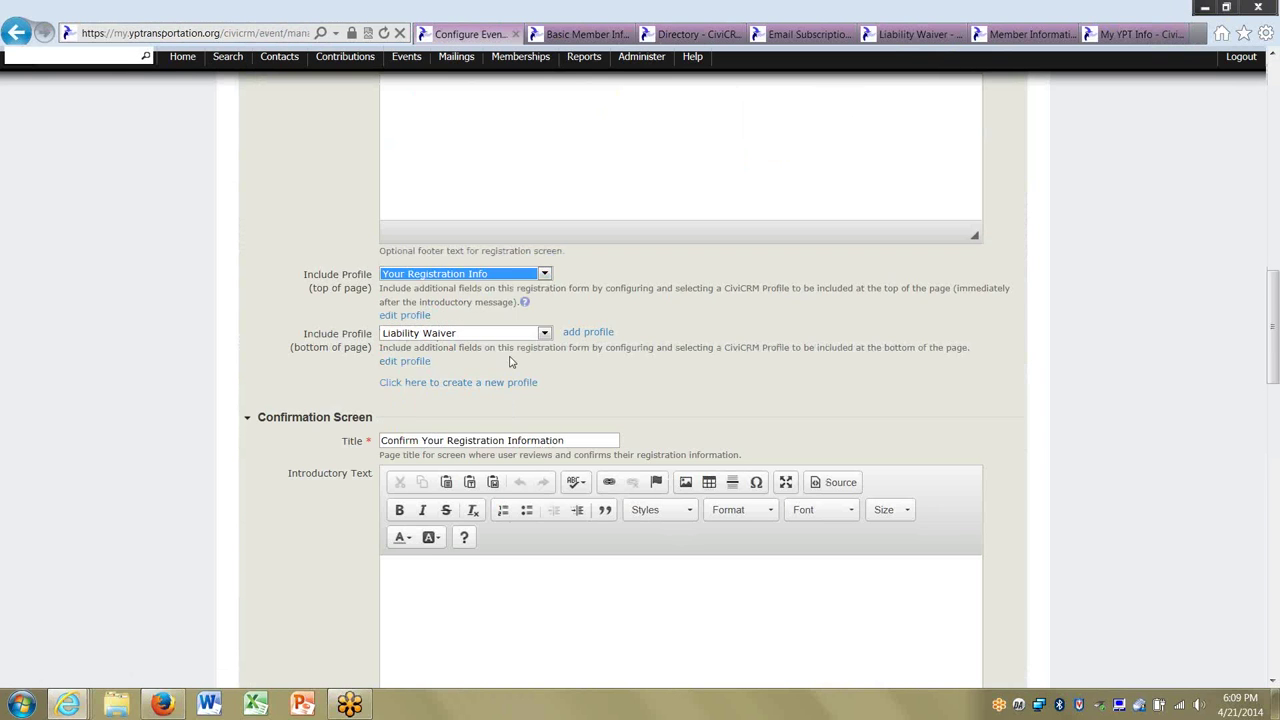
left_click(401, 316)
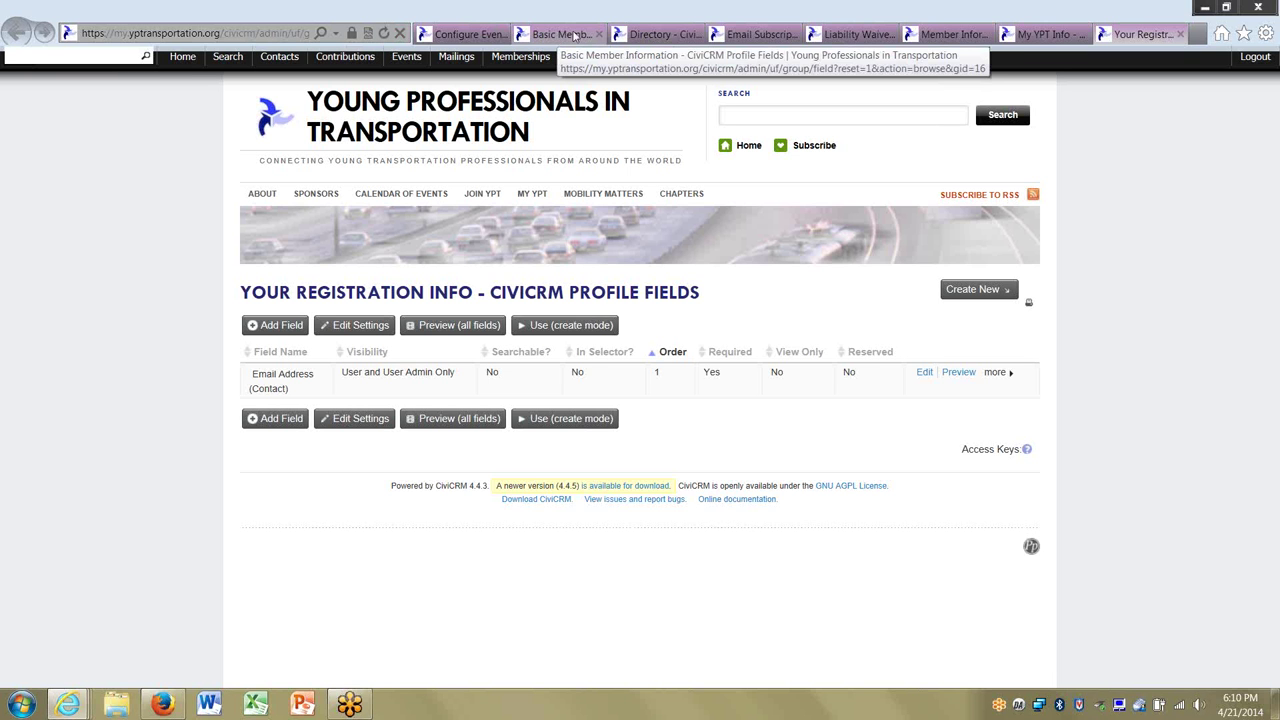
Review the Basic Member Information, Directory, Email Subscription, Liability Waiver and Member Information profile fields.
left_click(466, 34)
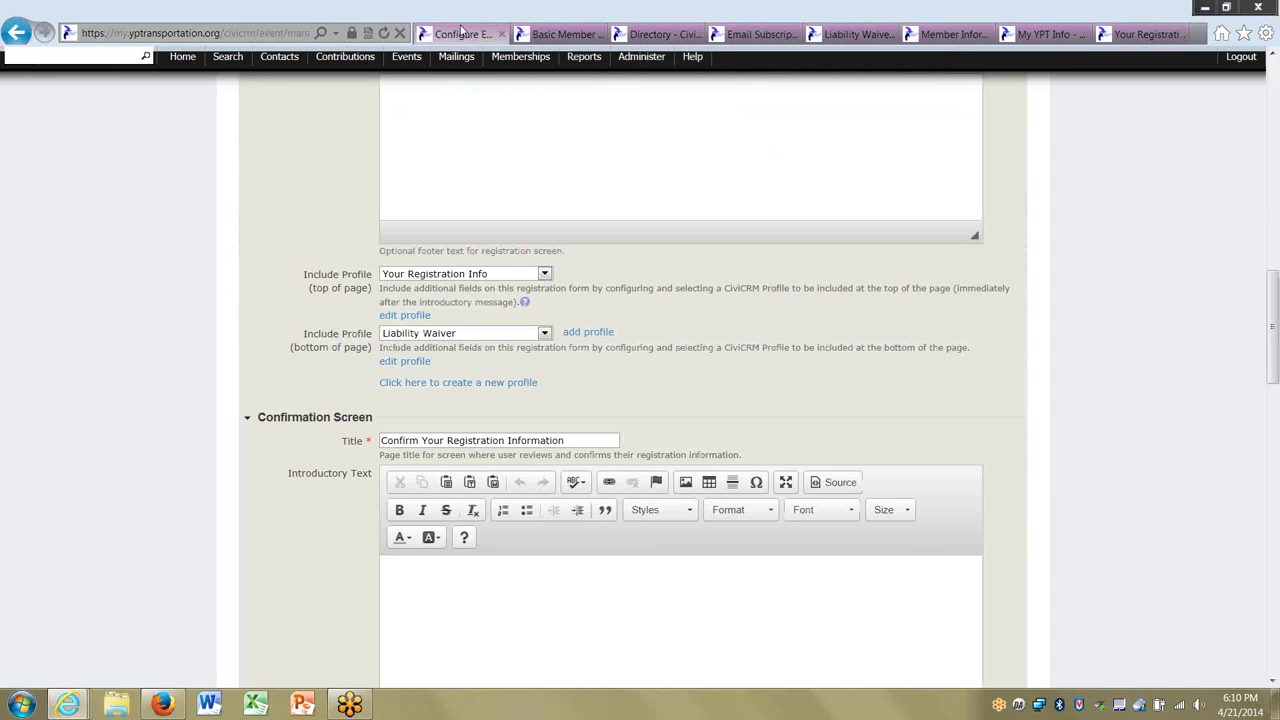
left_click(455, 274)
left_click(648, 276)
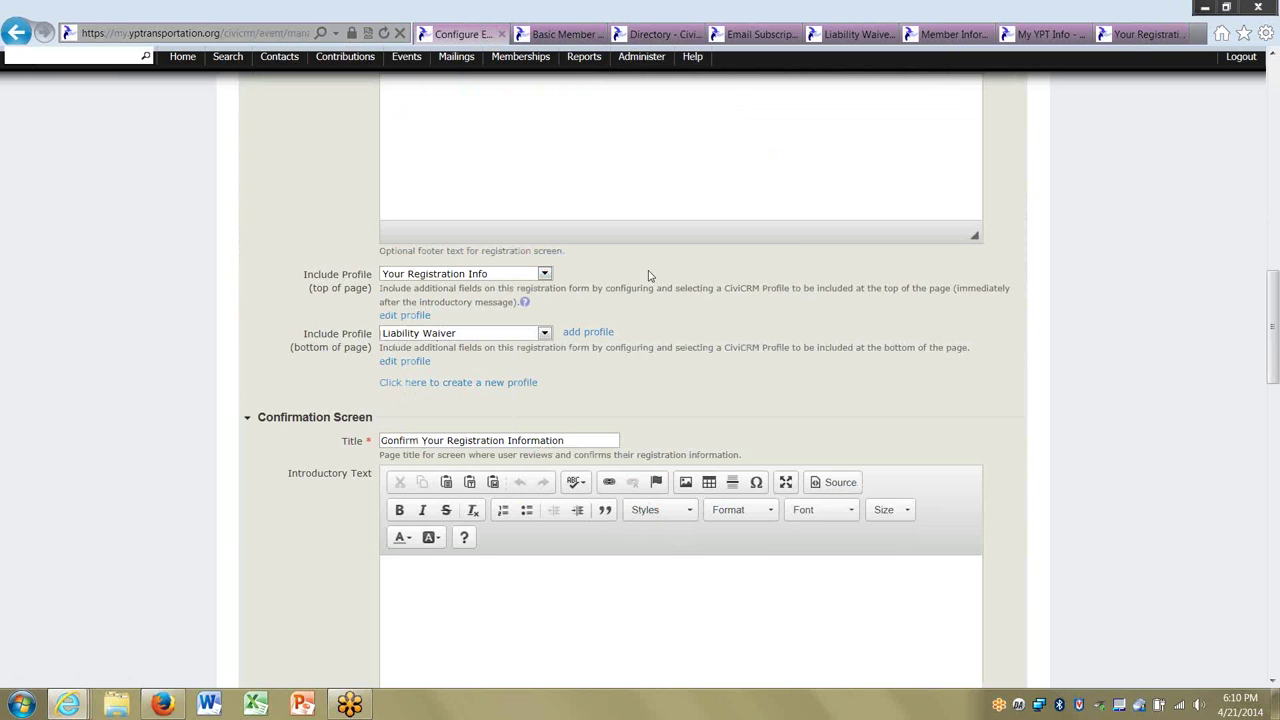
left_click(560, 34)
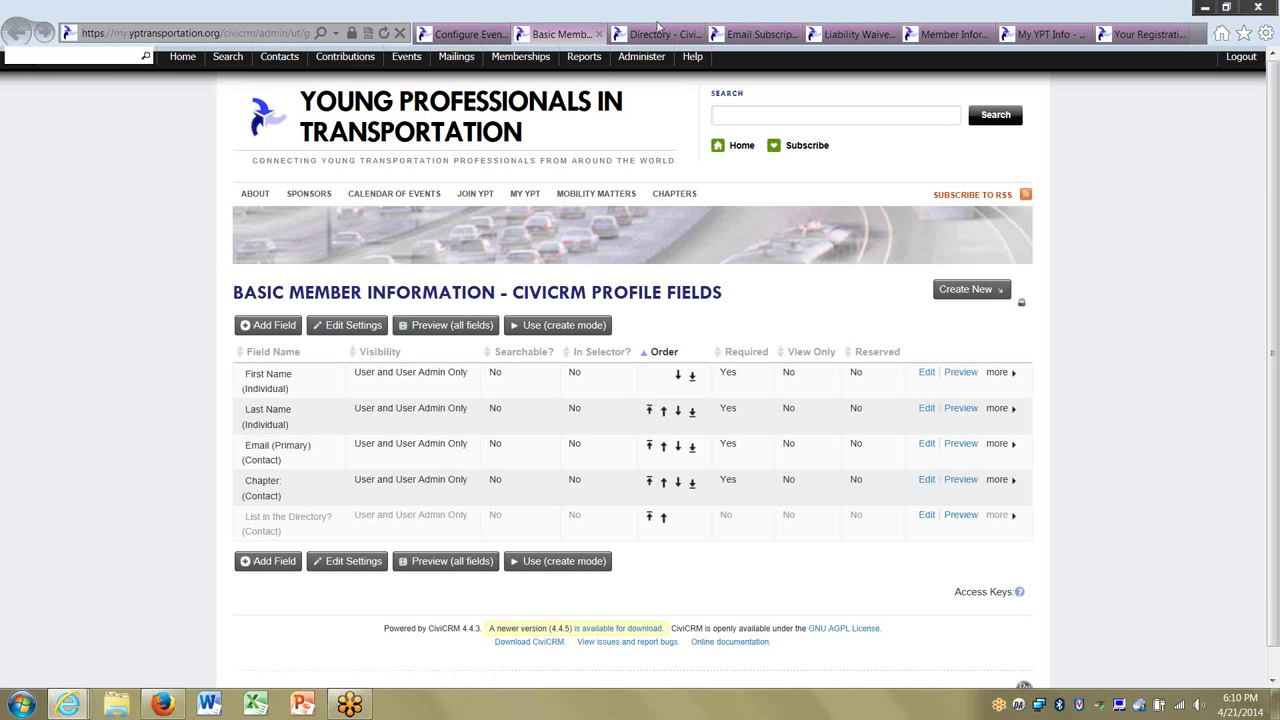
left_click(656, 34)
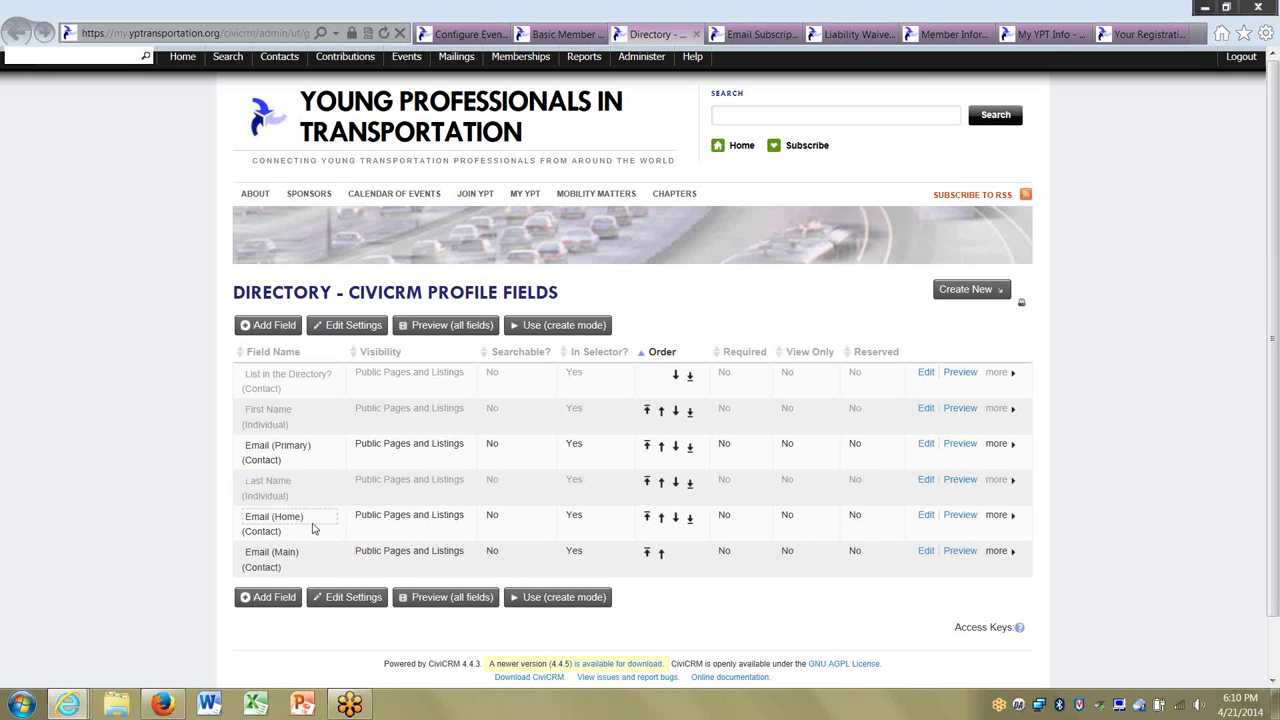
left_click(754, 35)
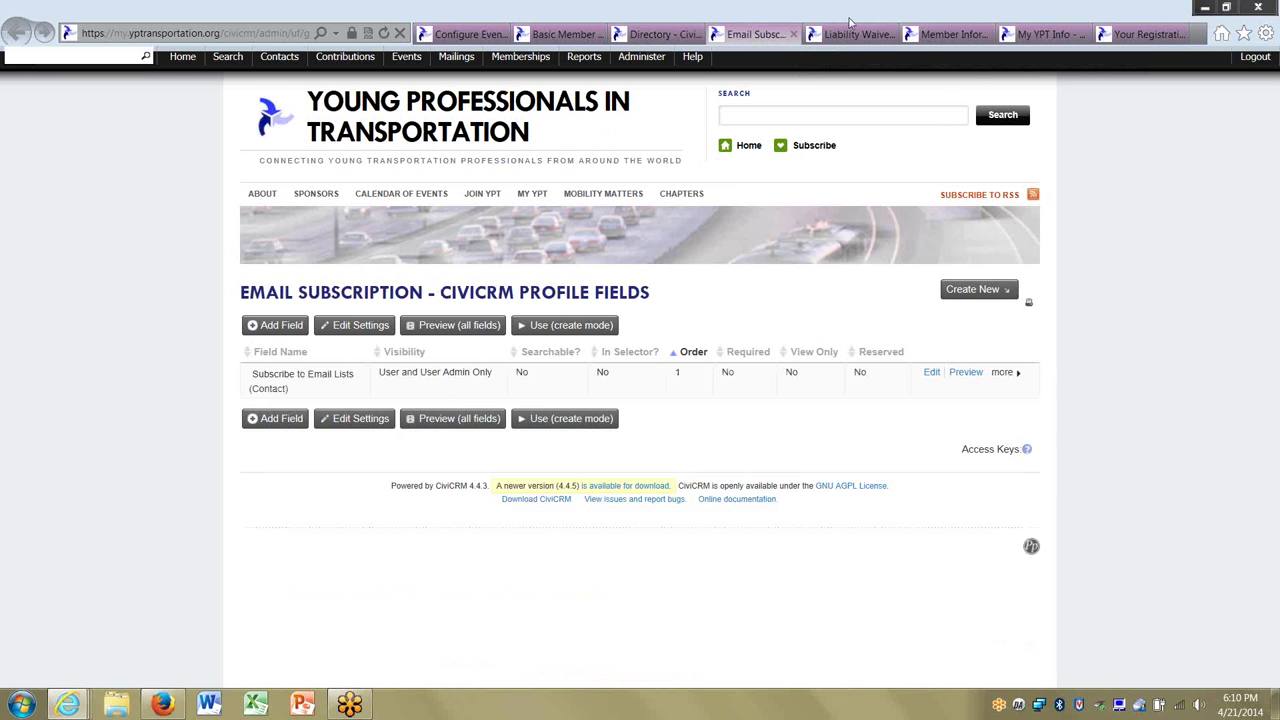
left_click(840, 37)
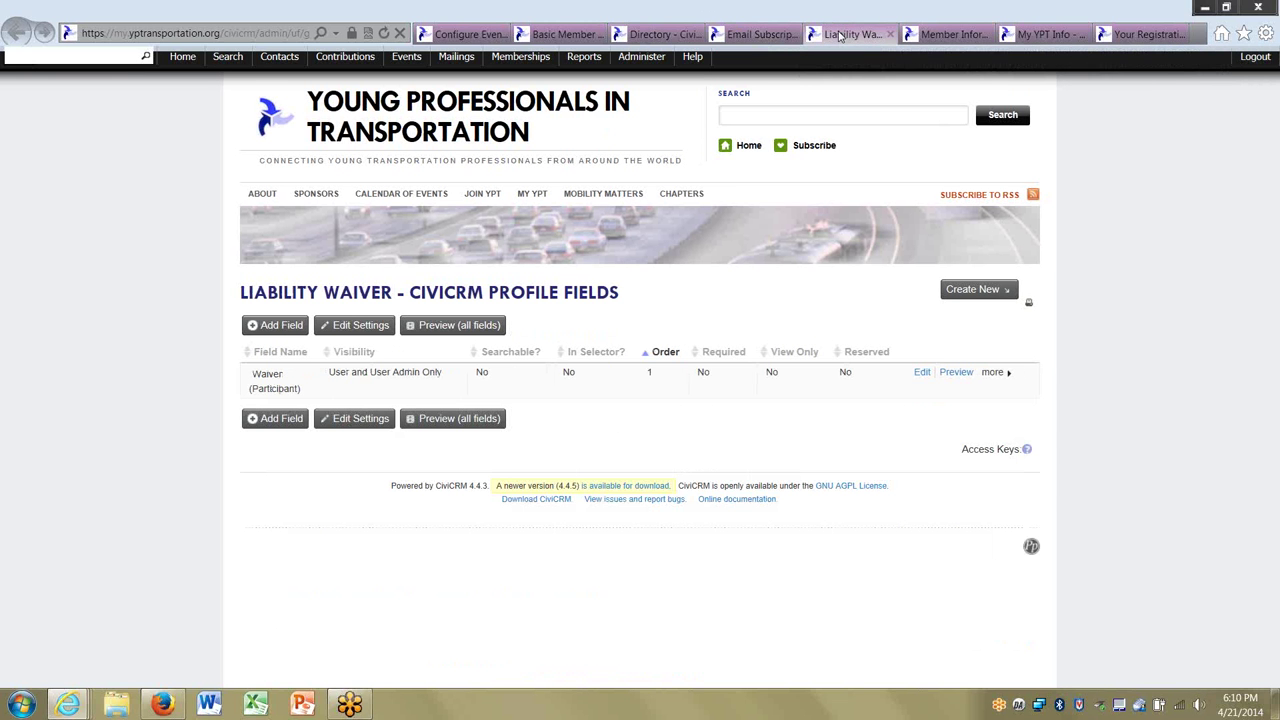
left_click(935, 37)
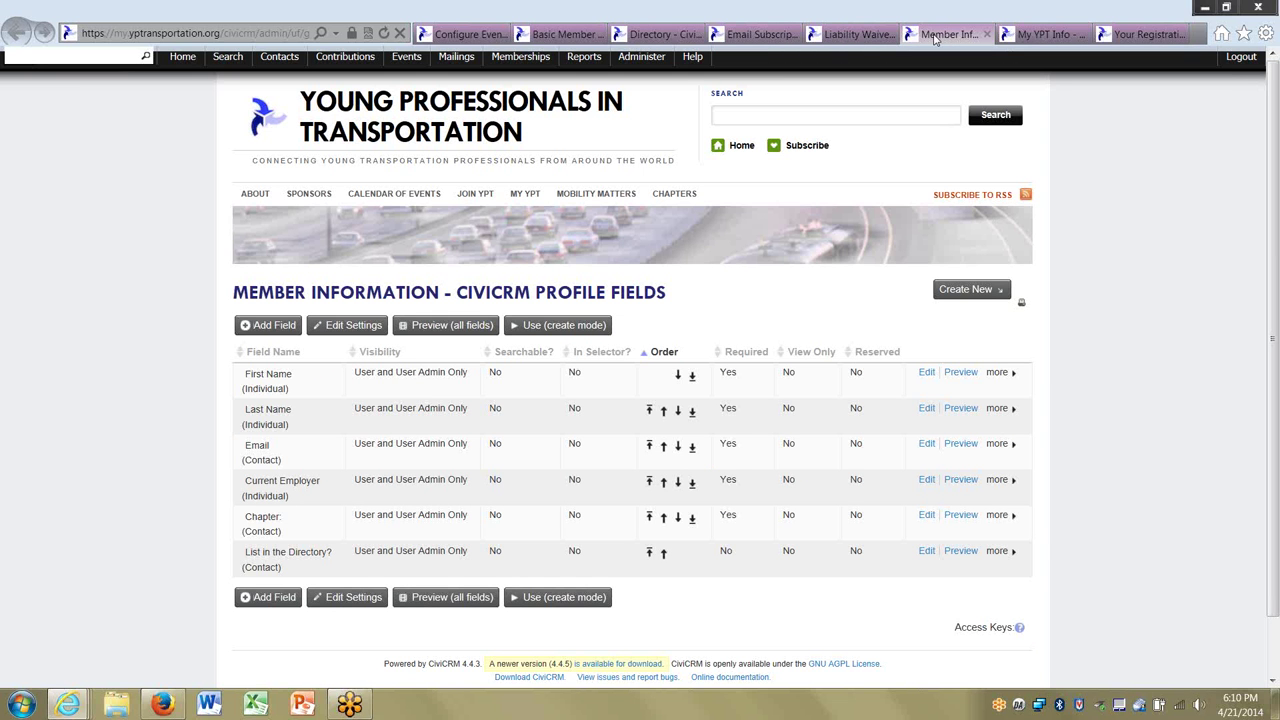
left_click(576, 36)
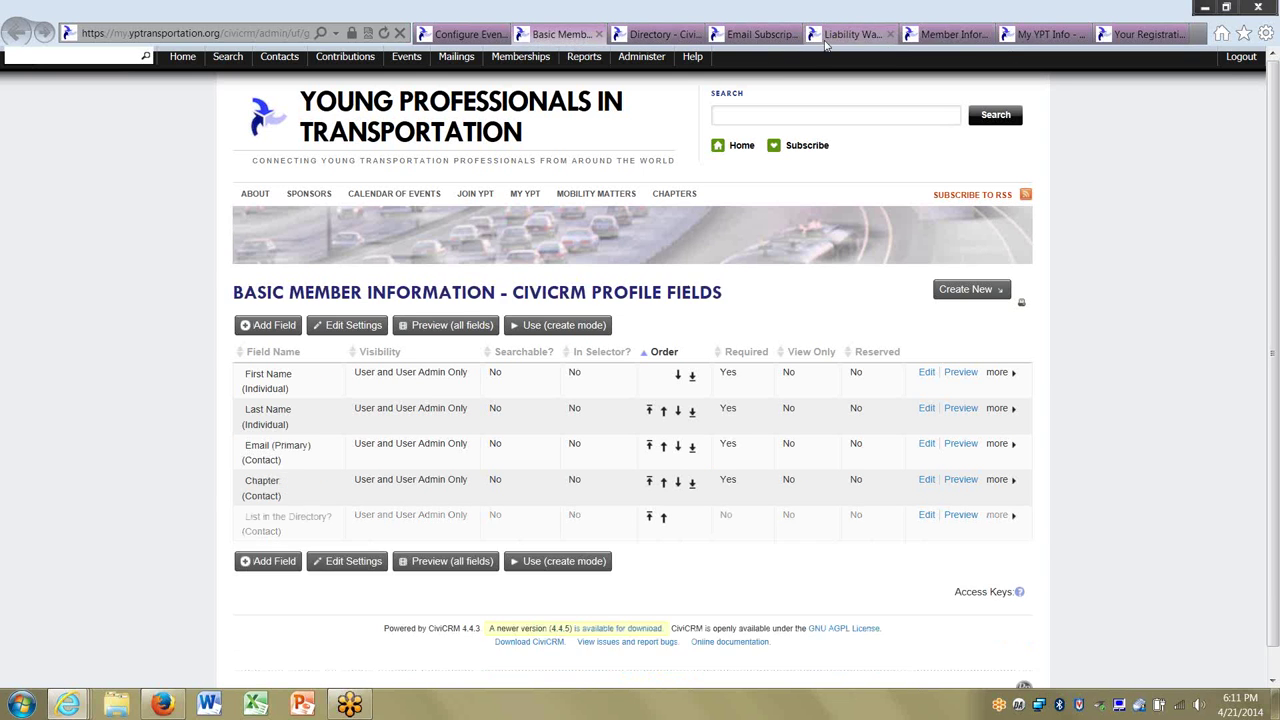
left_click(938, 36)
Close the Liability Waiver, Email Subscription and Directory pages and view My YPT Info's fields.
left_click(850, 36)
left_click(890, 34)
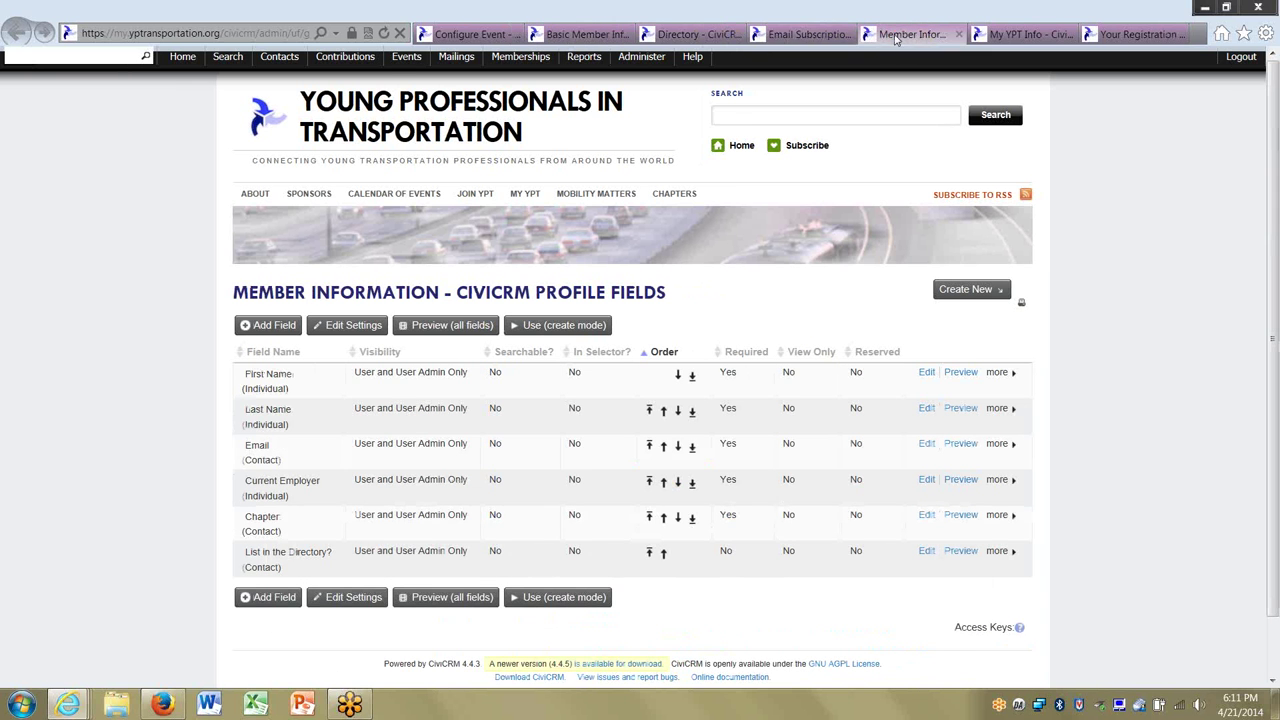
left_click(847, 34)
left_click(797, 34)
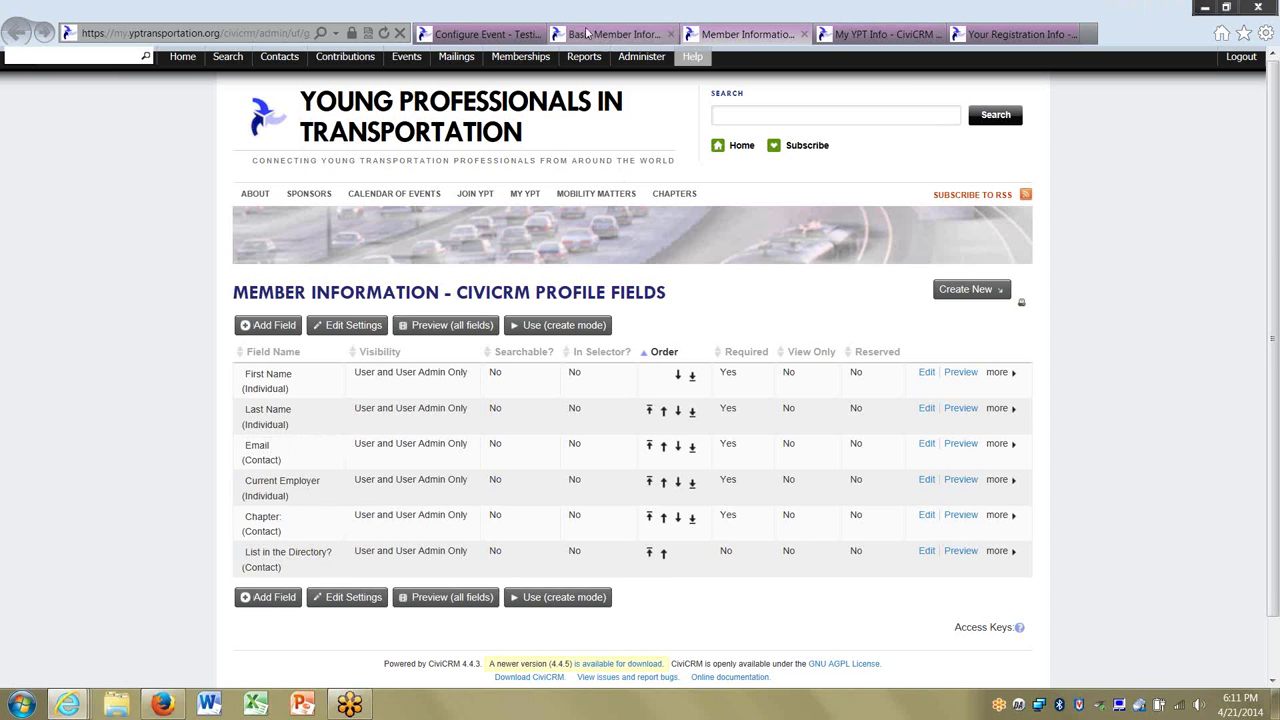
left_click(881, 36)
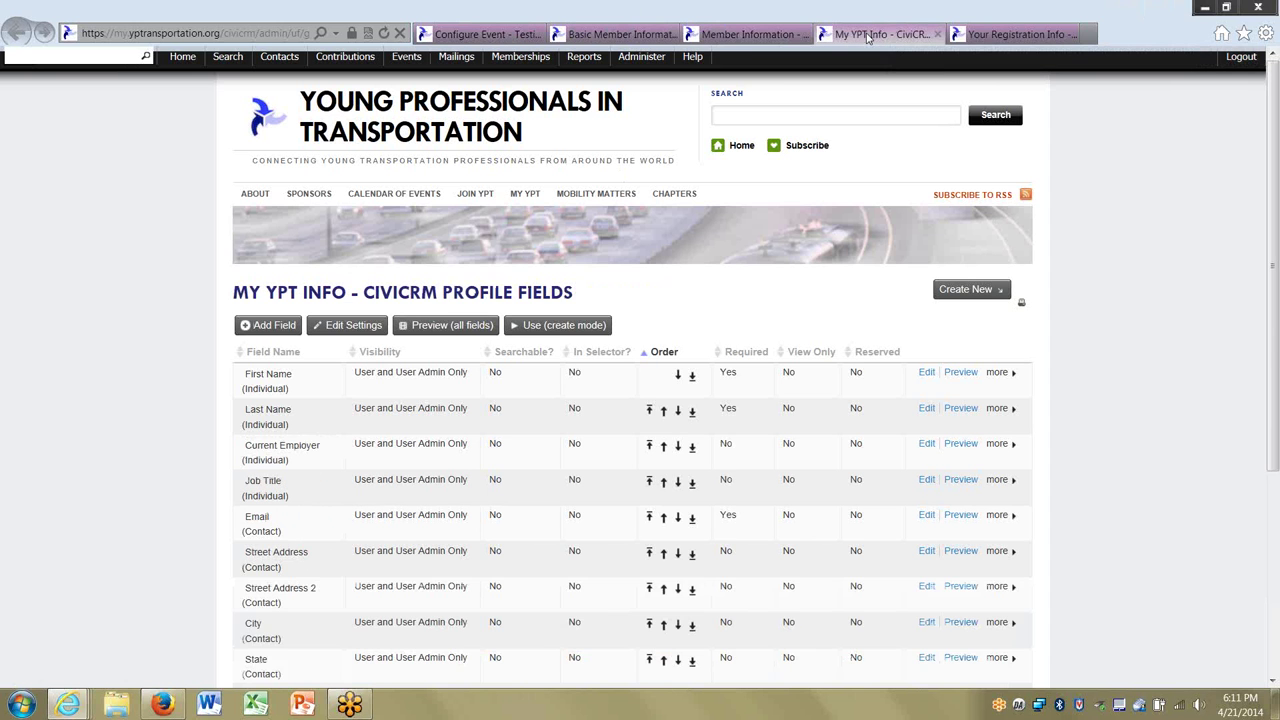
mouse_move(1275, 265)
left_mouse_down()
mouse_move(1275, 413)
mouse_move(1276, 243)
left_mouse_up()
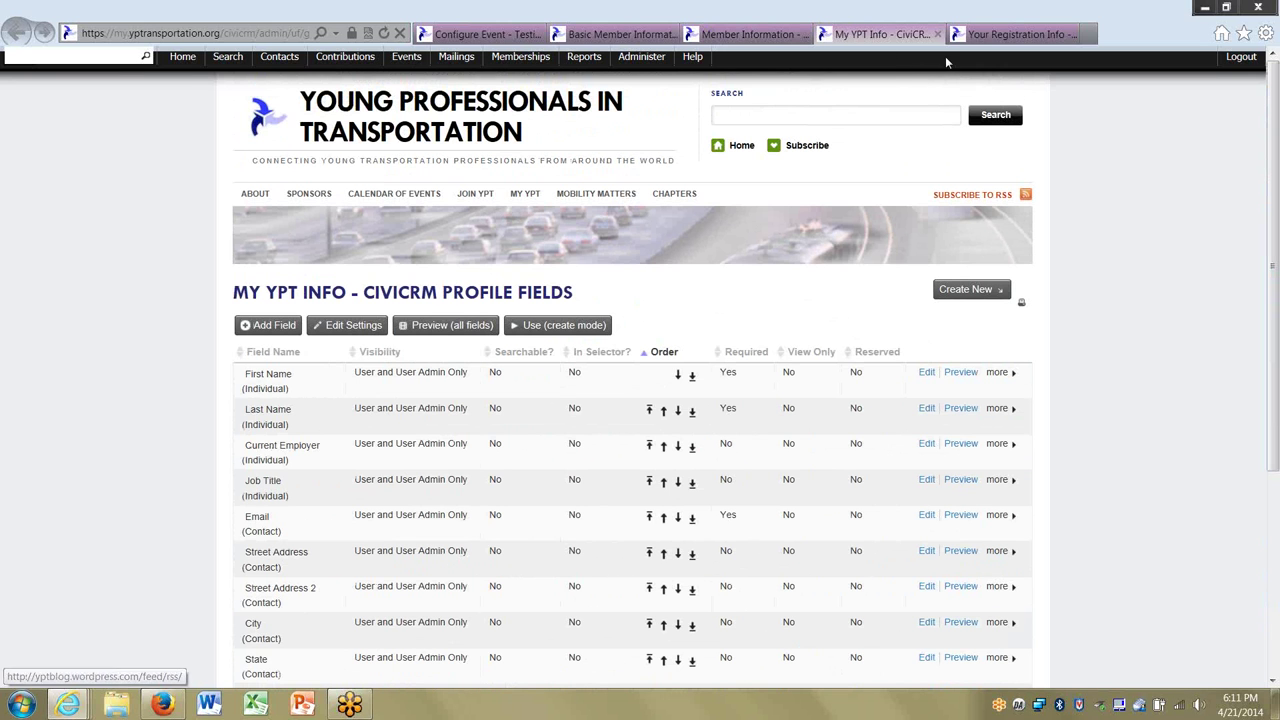
Choose New Individual as the top-of-page profile and open its First Name, Last Name, Email fields.
left_click(500, 34)
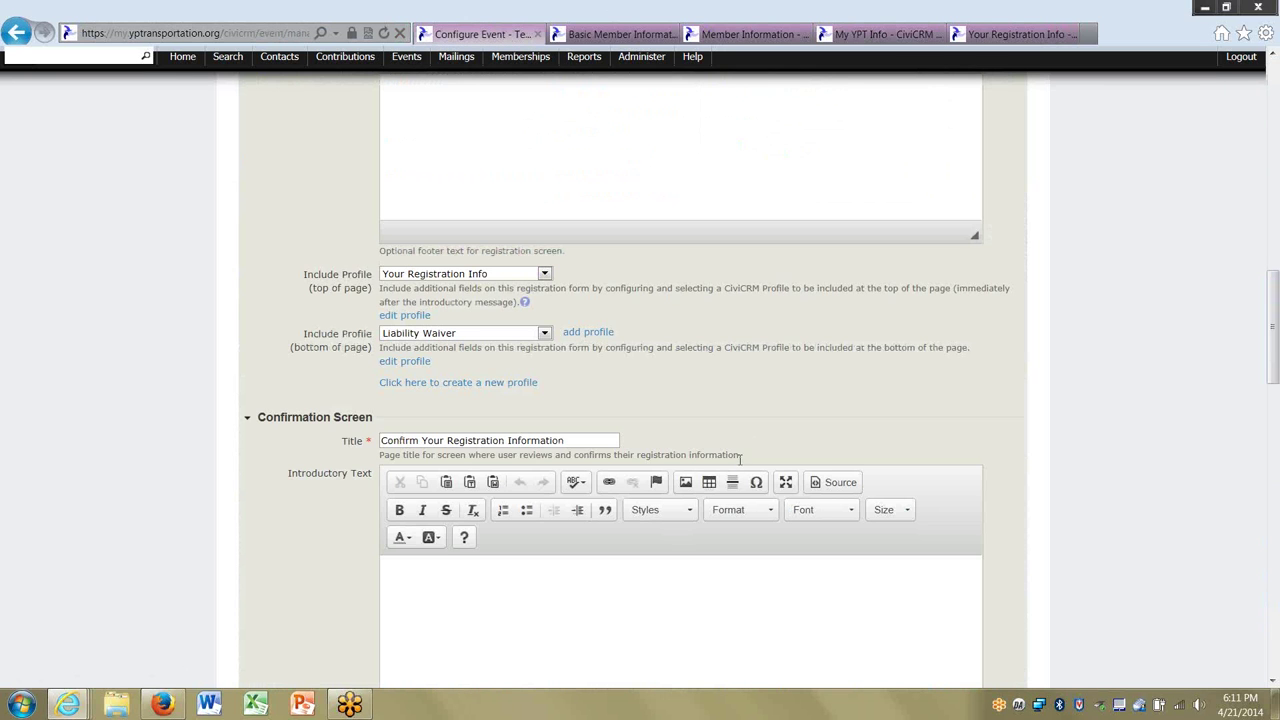
left_click(476, 275)
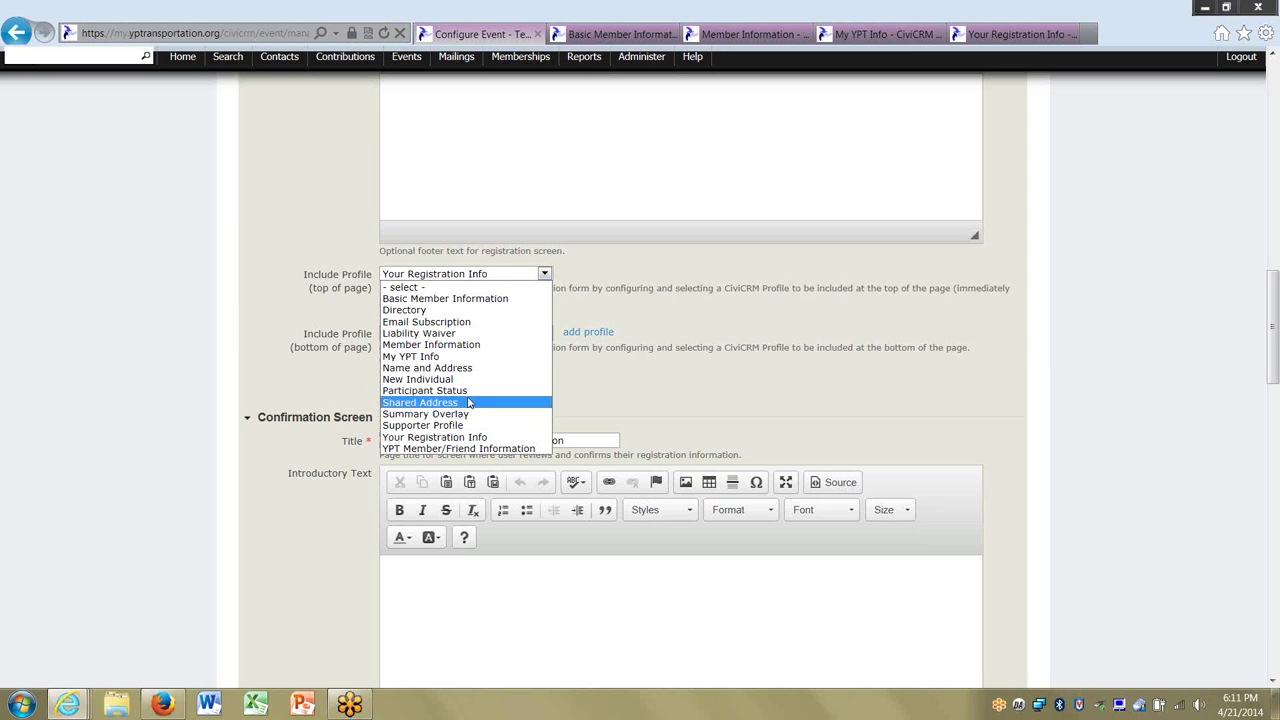
key("Up")
key("Up")
key("Up")
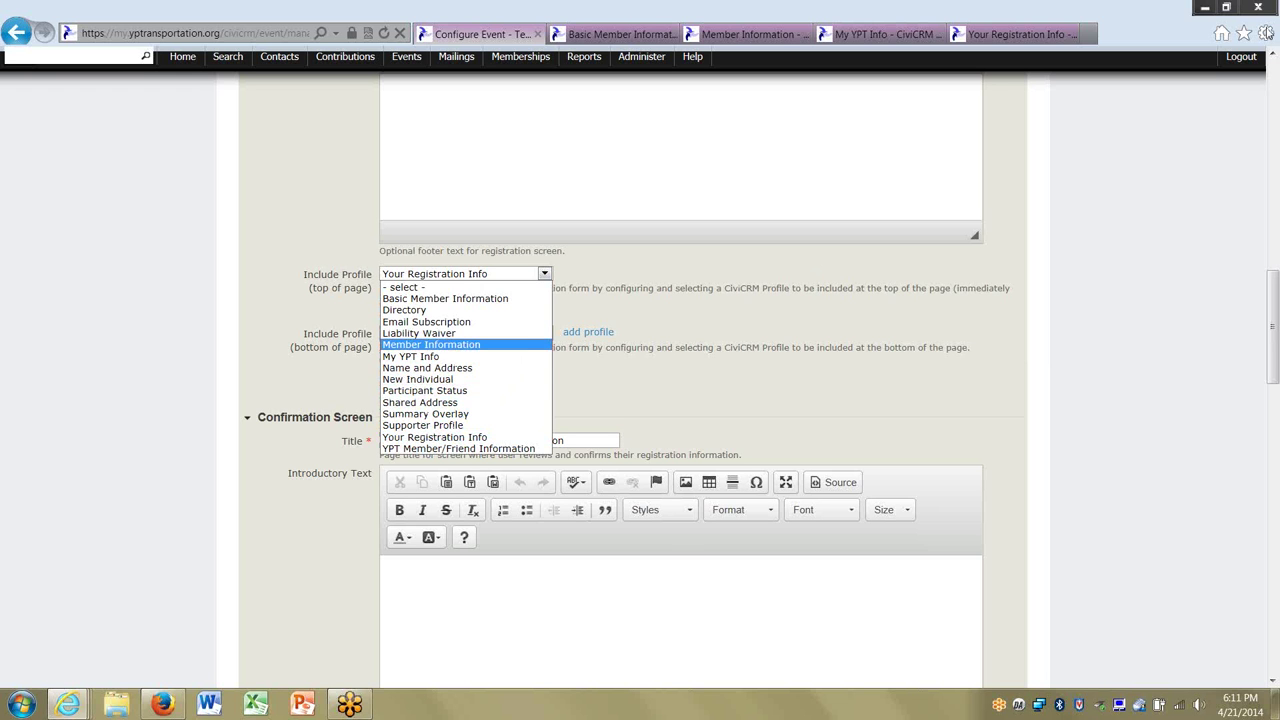
key("Escape")
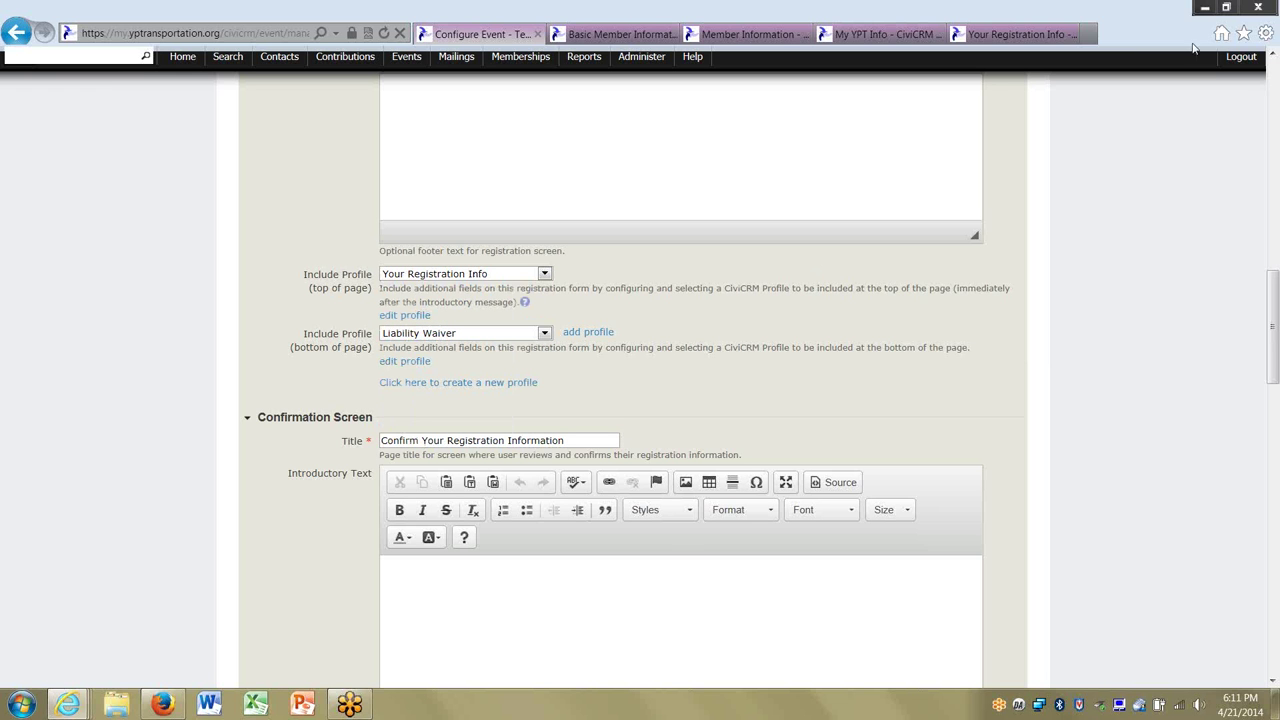
left_click(450, 277)
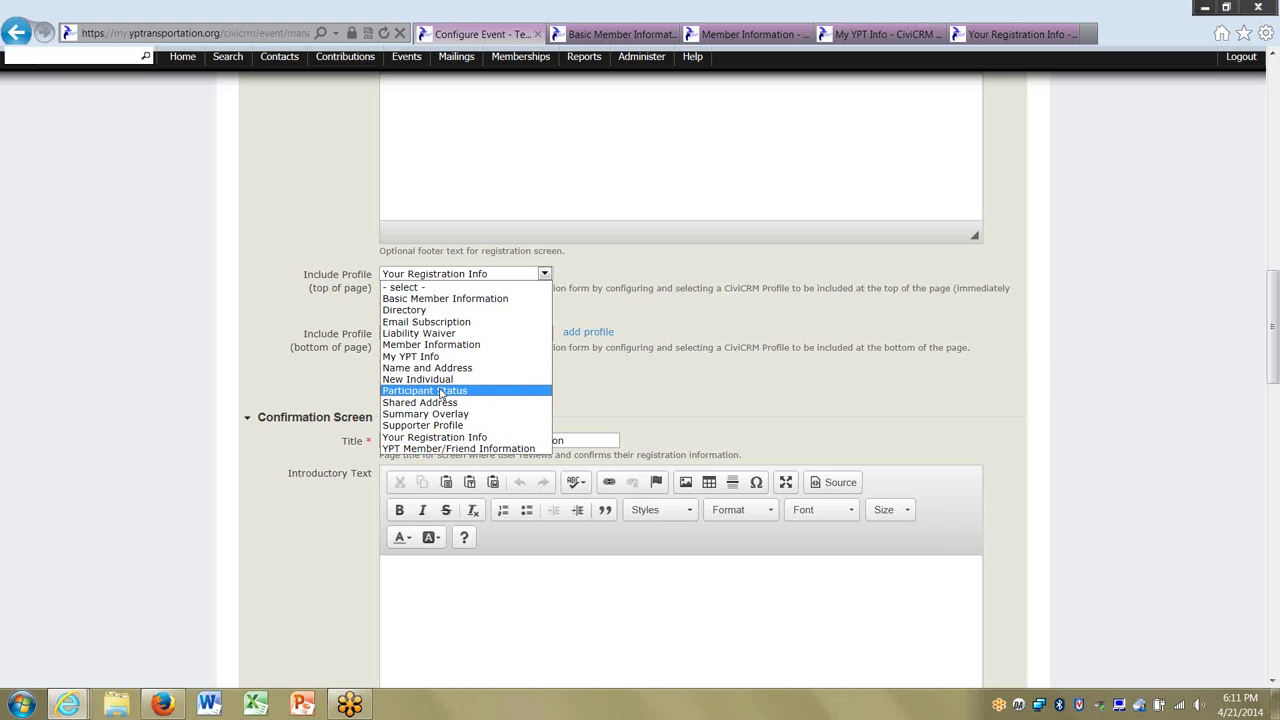
left_click(438, 380)
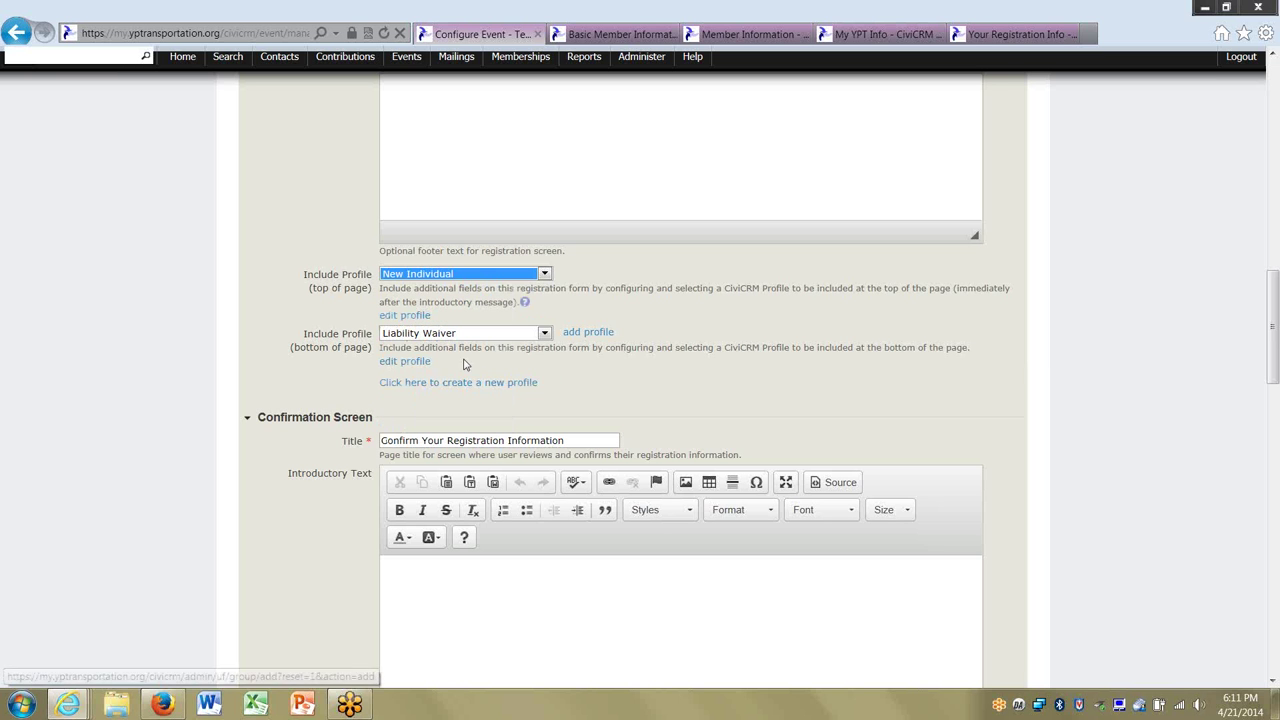
left_click(405, 316)
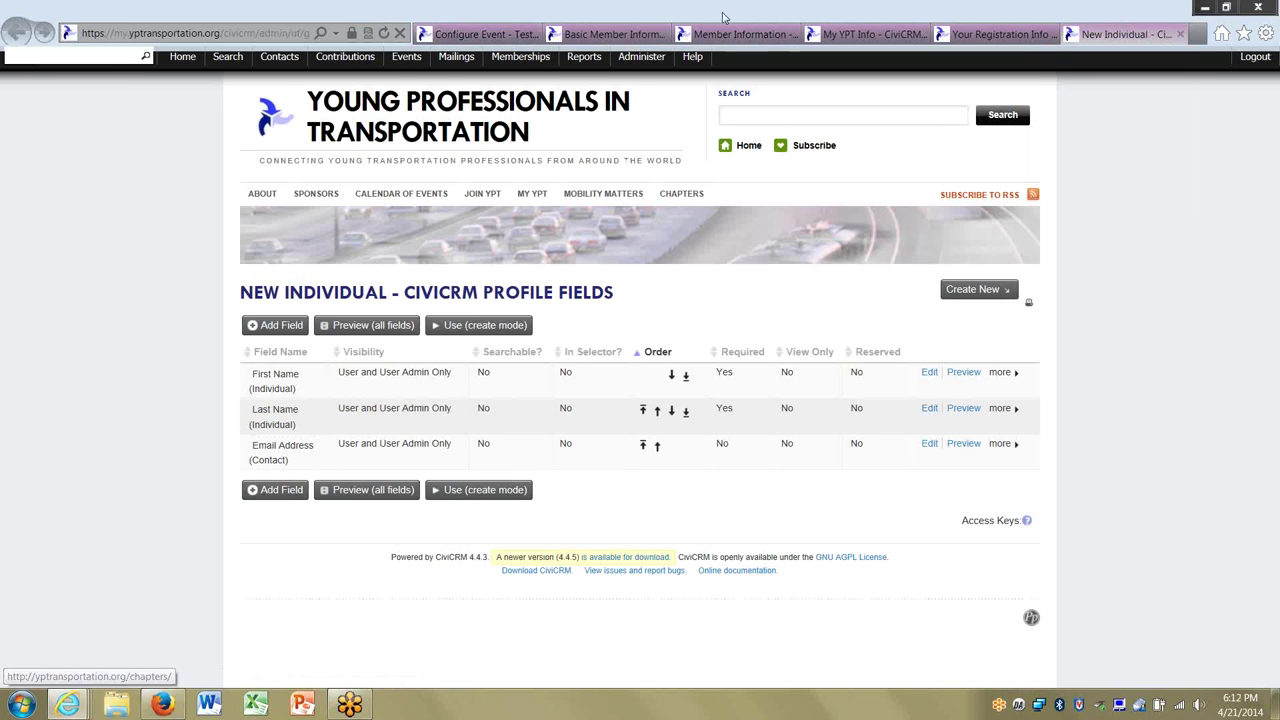
Review the Basic Member Information fields, then return to the event's Registration Screen settings.
left_click(608, 35)
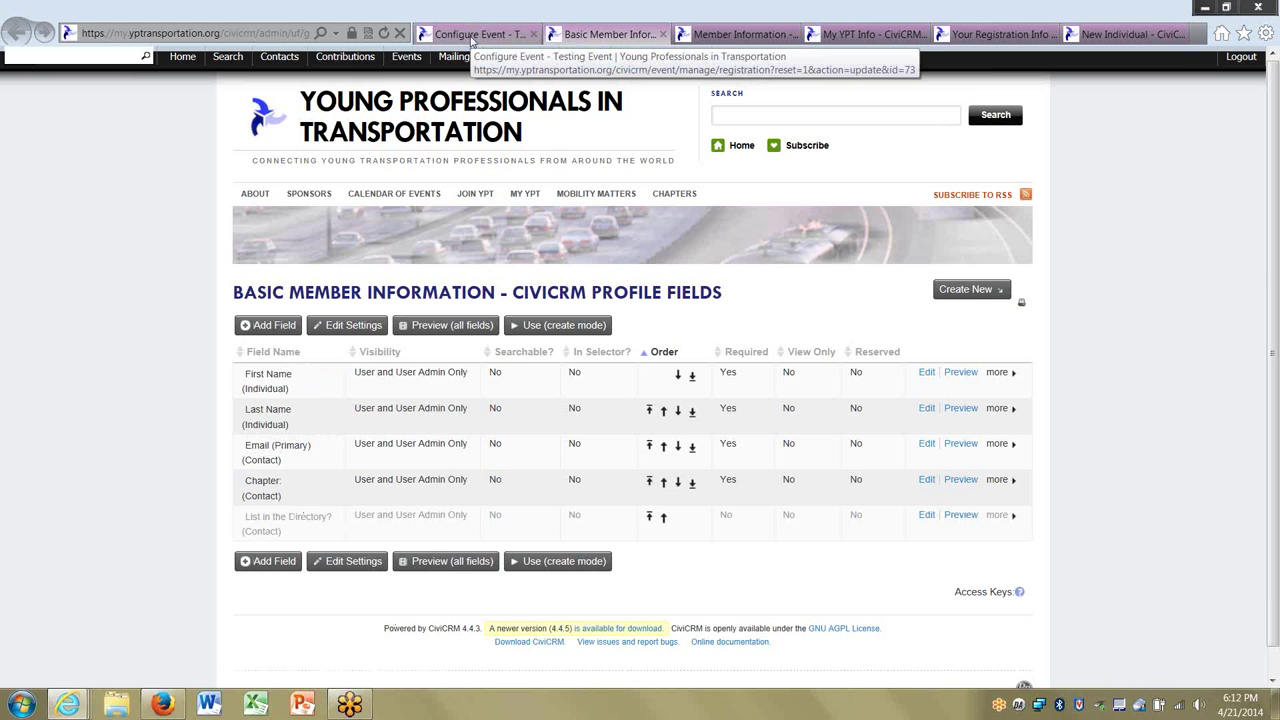
left_click(472, 40)
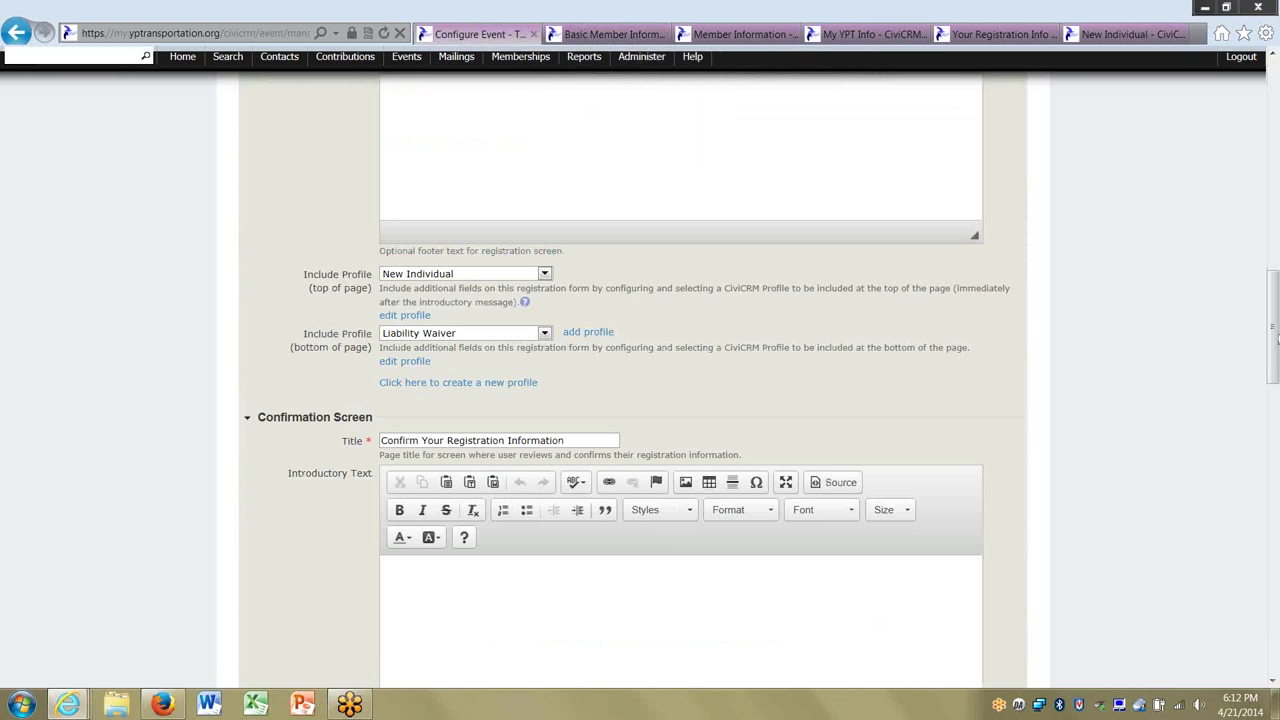
left_click_drag(1273, 328, 1273, 196)
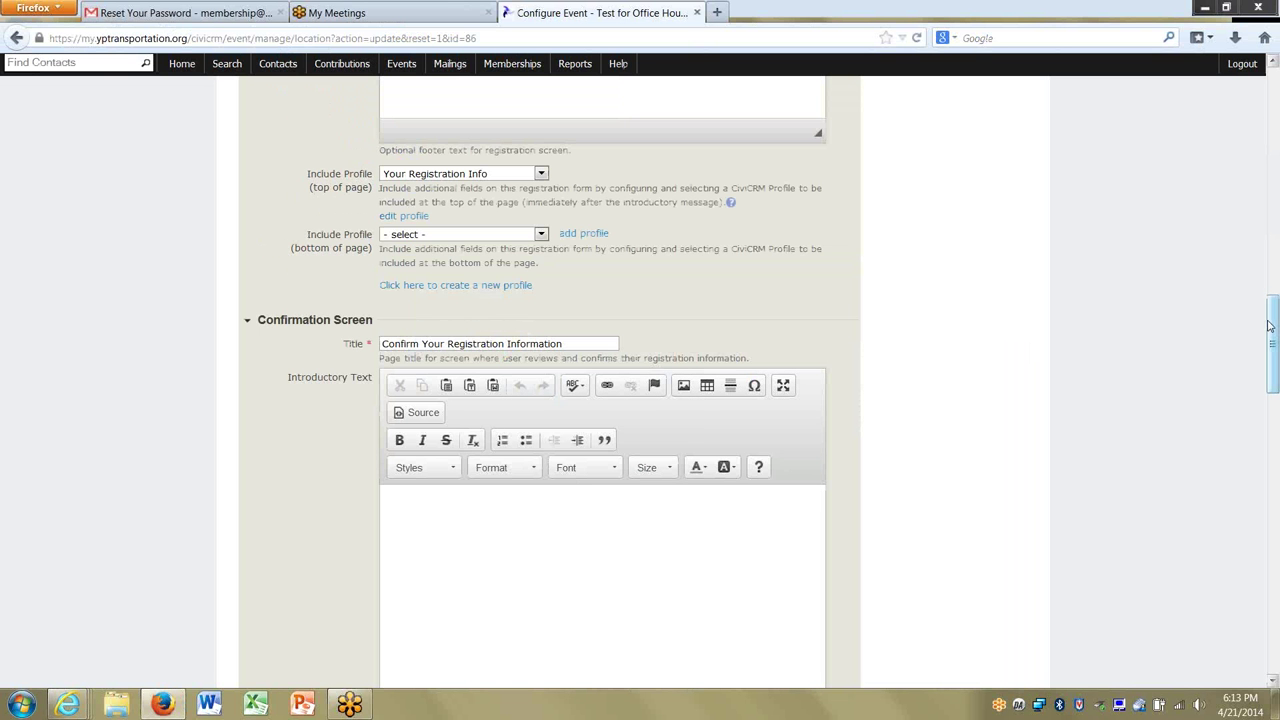
Choose Basic Member Information as the profile at the top of the registration form.
left_click_drag(1270, 326, 1270, 100)
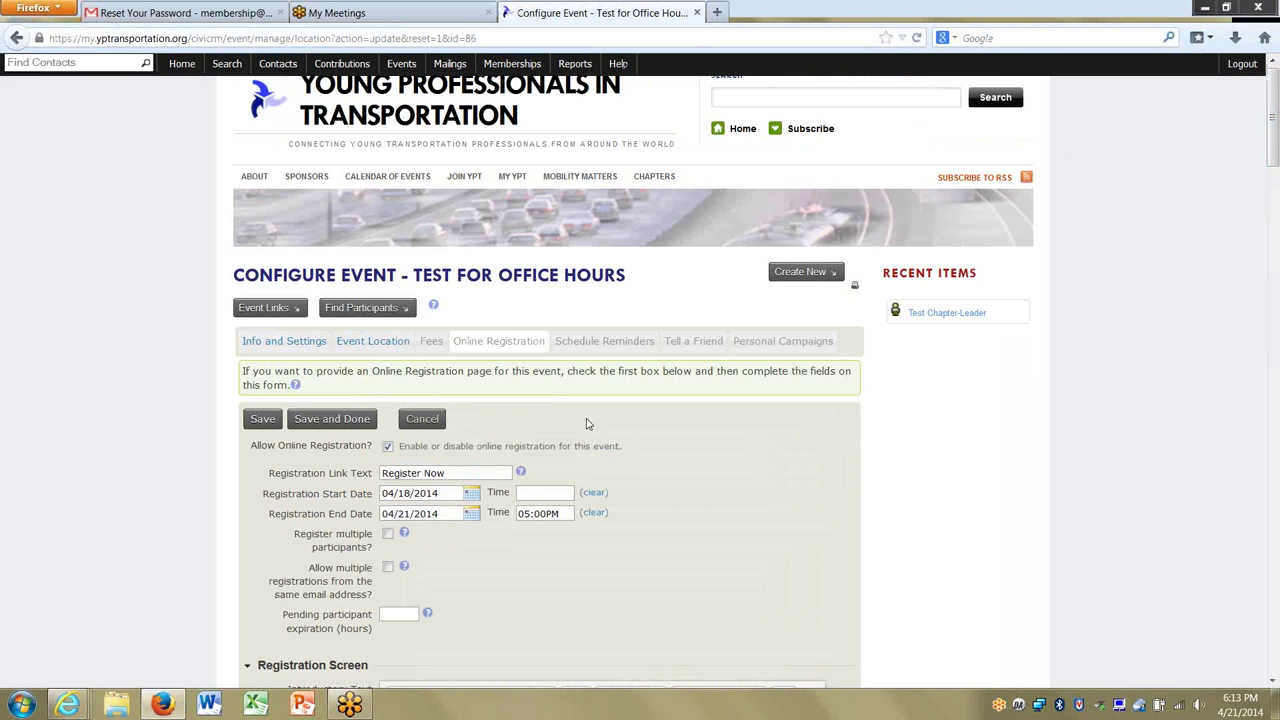
scroll(1042, 235, "down", 1)
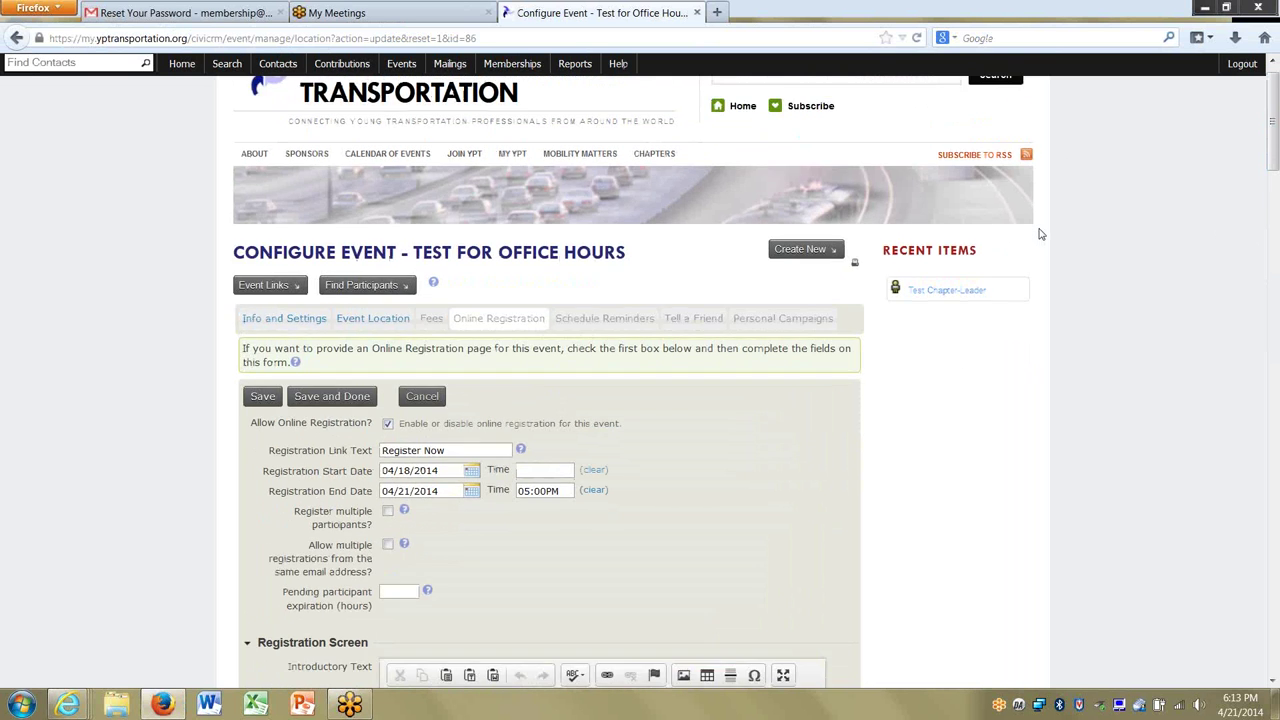
scroll(1040, 234, "down", 10)
left_click(440, 395)
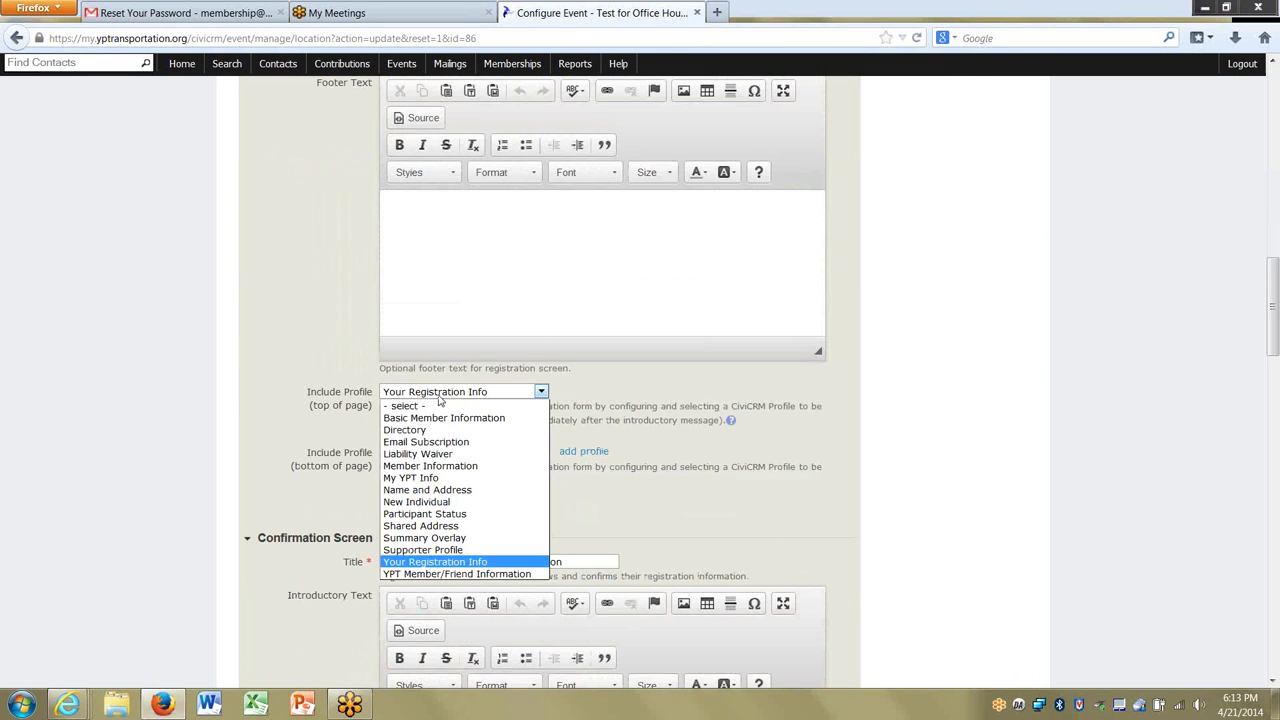
left_click(440, 418)
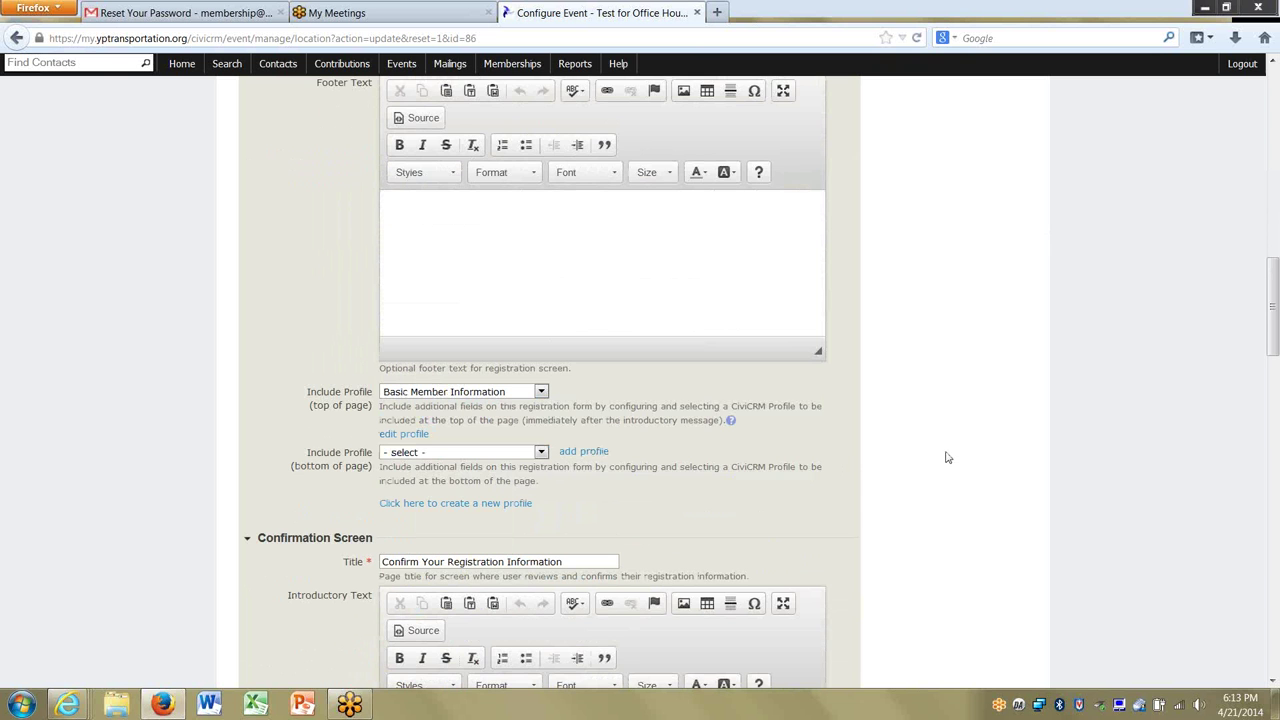
Look through the Confirmation Screen text editors, then open a new blank browser tab.
scroll(948, 457, "down", 3)
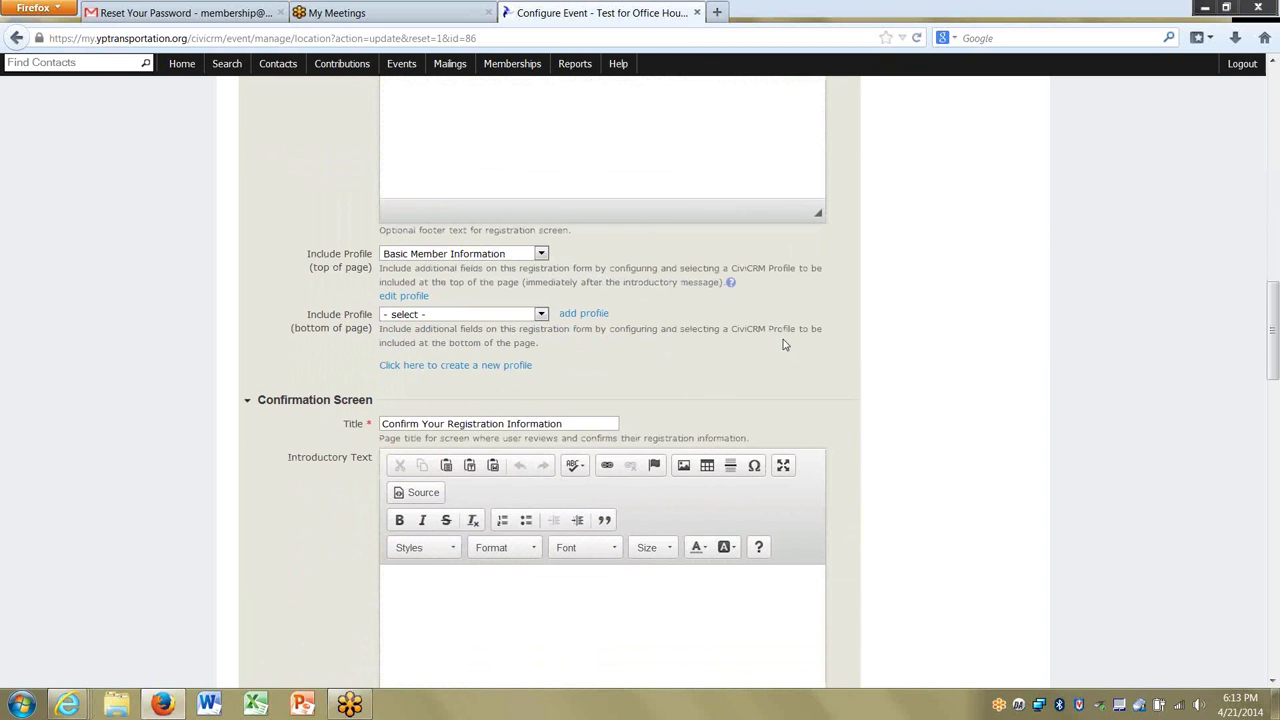
scroll(784, 344, "down", 3)
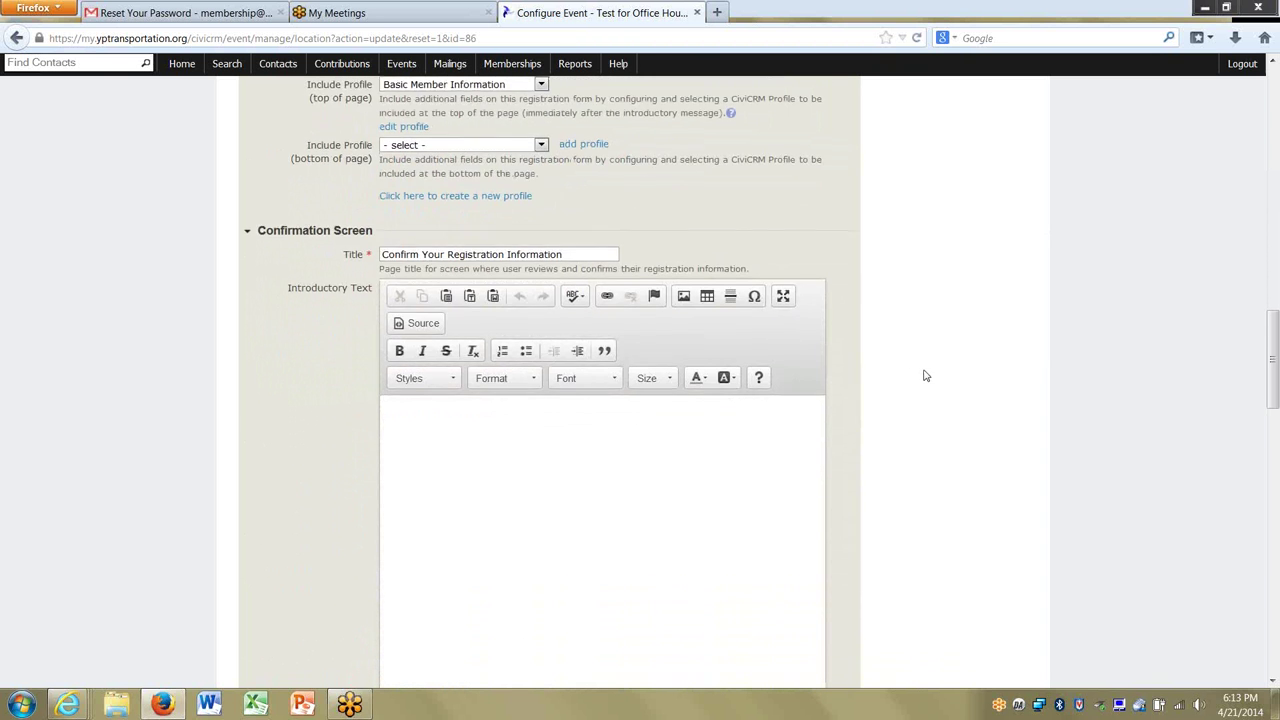
scroll(925, 375, "down", 3)
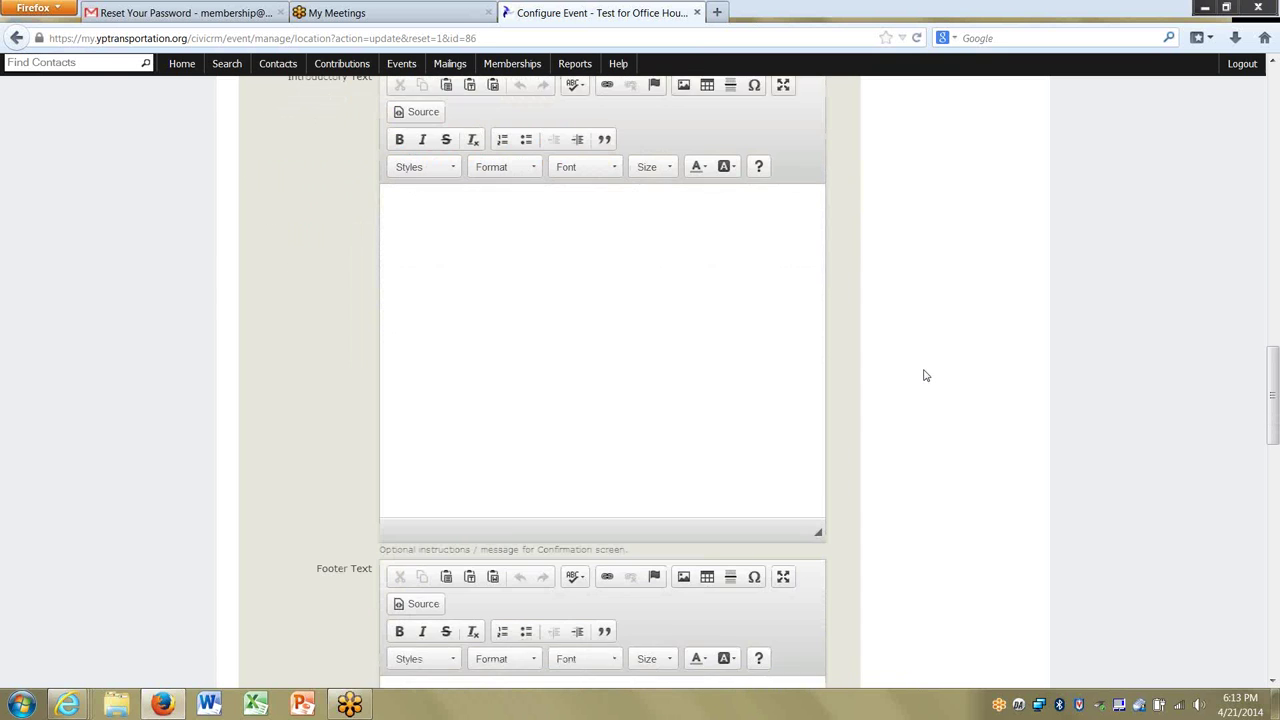
scroll(925, 375, "up", 1)
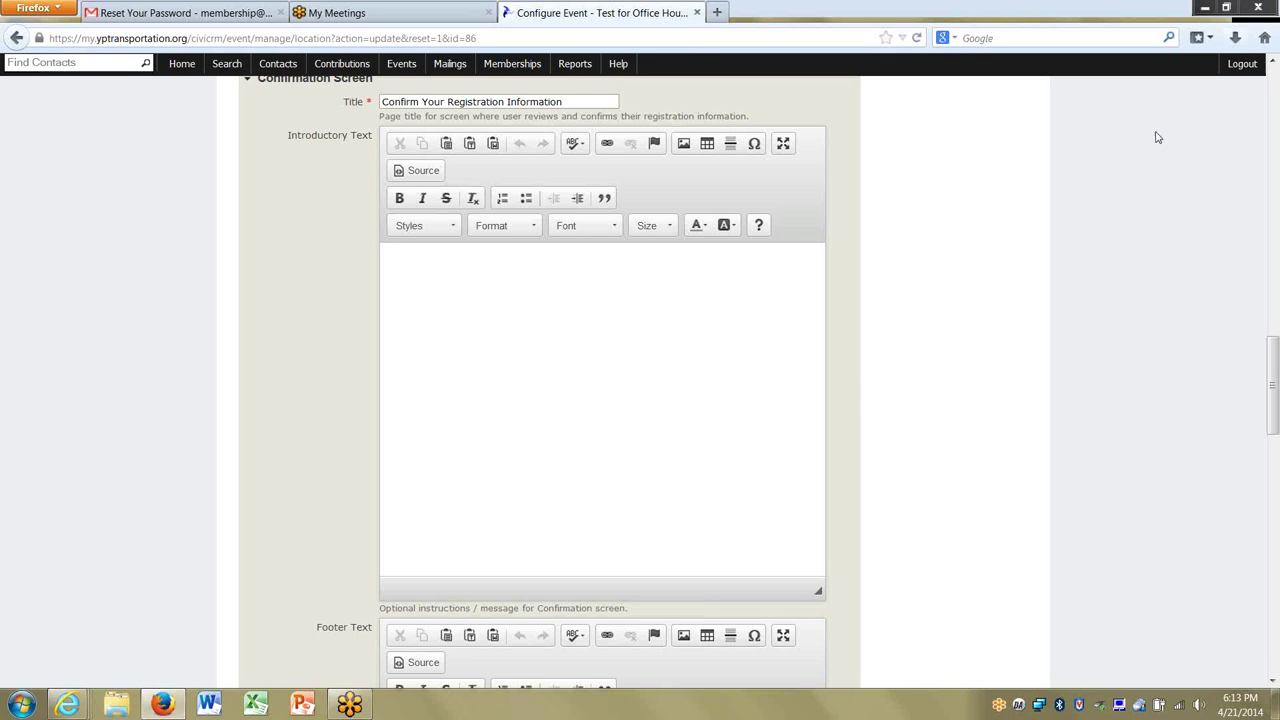
scroll(925, 414, "down", 1)
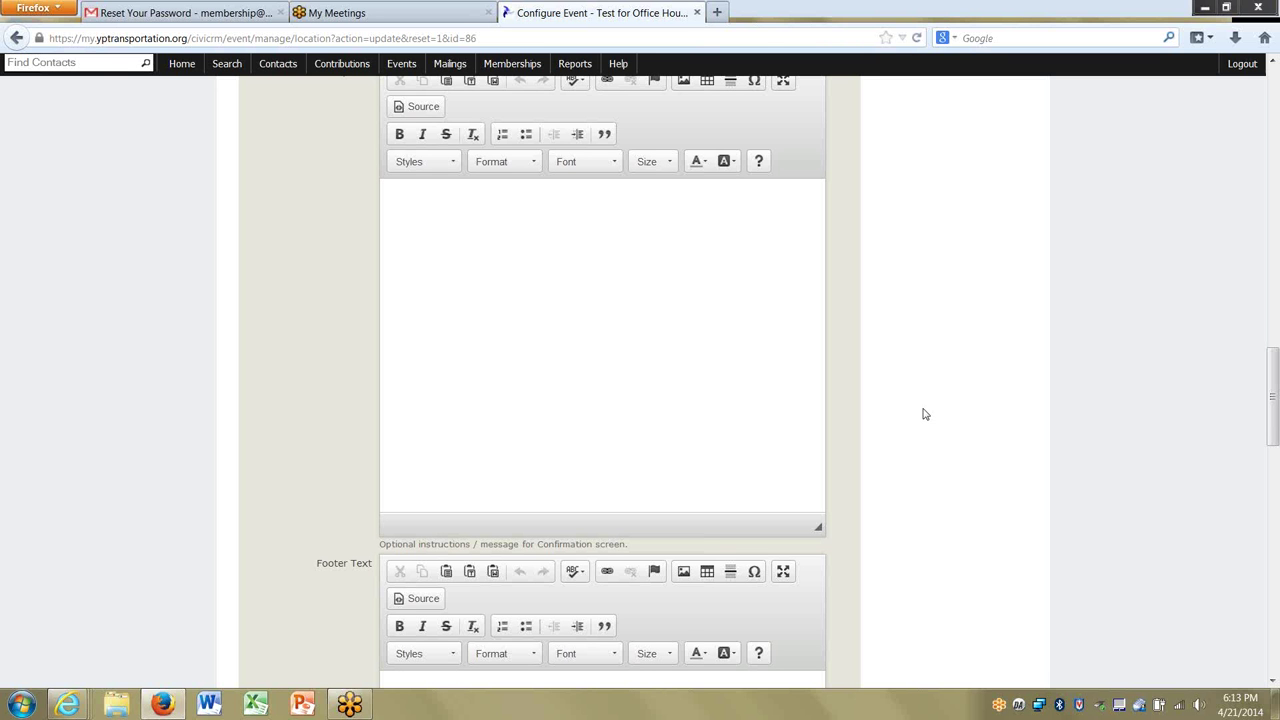
left_click(716, 12)
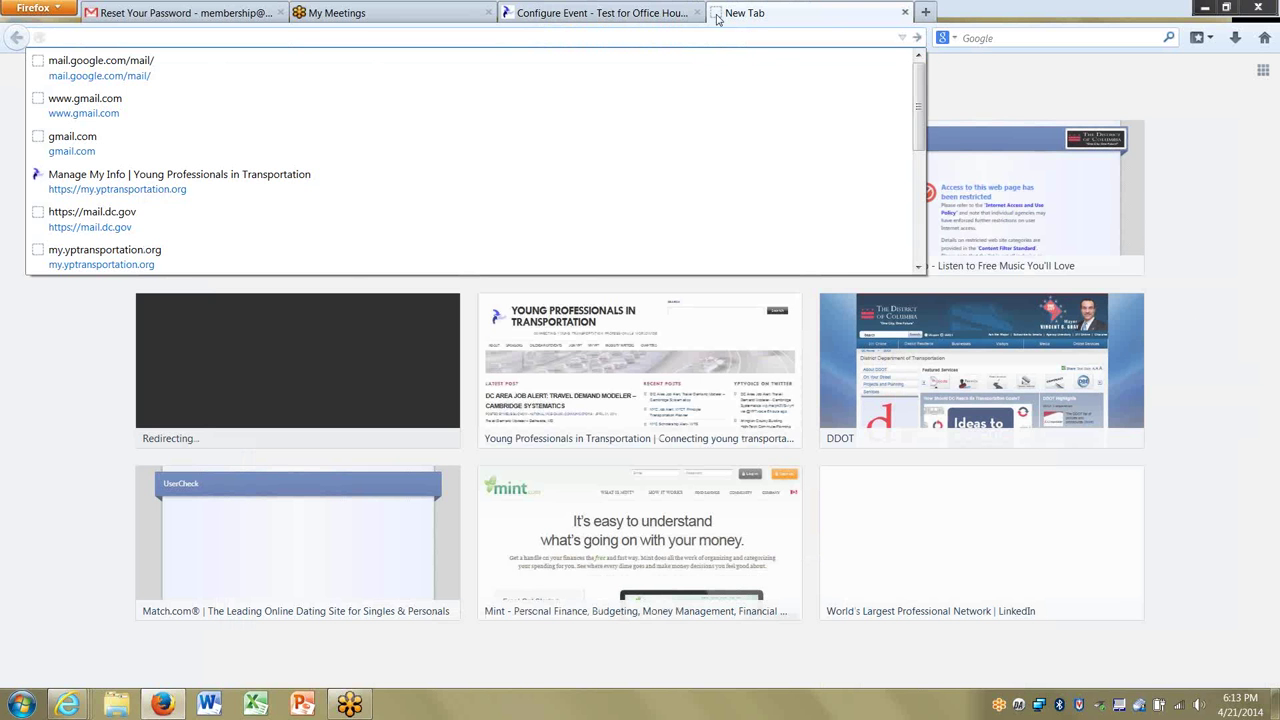
Load the YPT website, browse its April 2014 Calendar of Events, then return to Configure Event.
type("my.yptransportation.org")
key("Return")
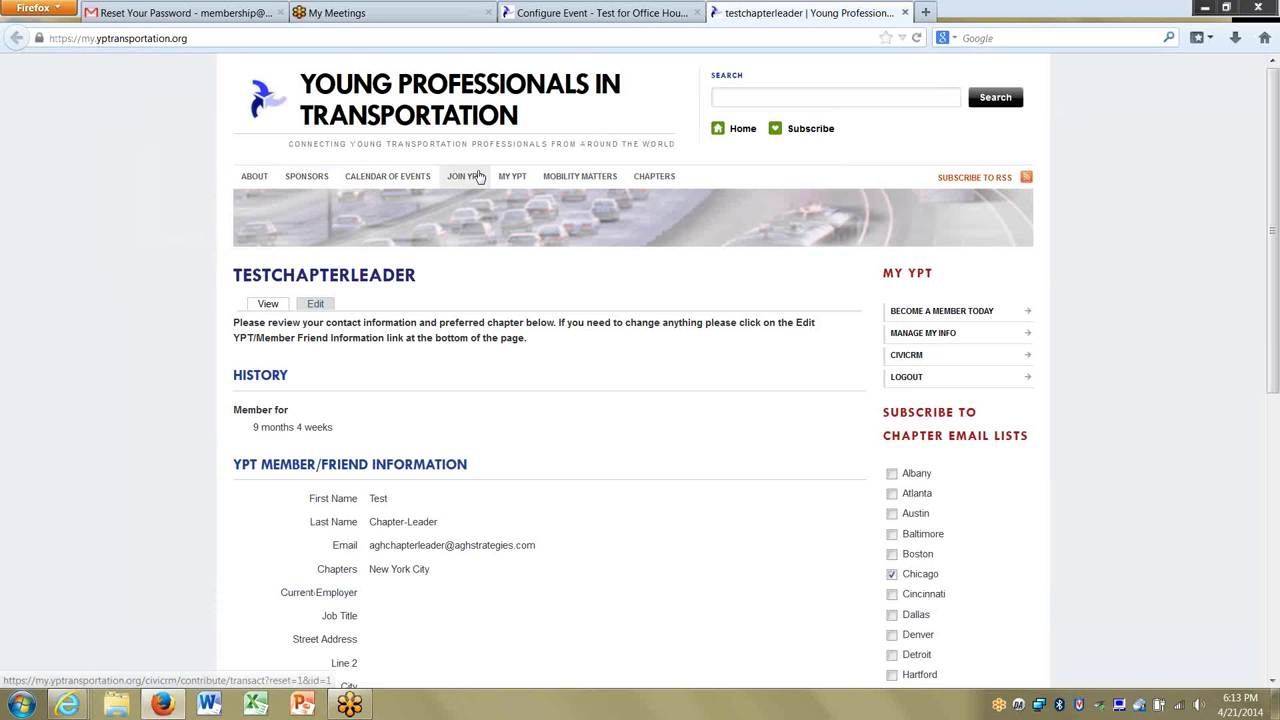
left_click(411, 179)
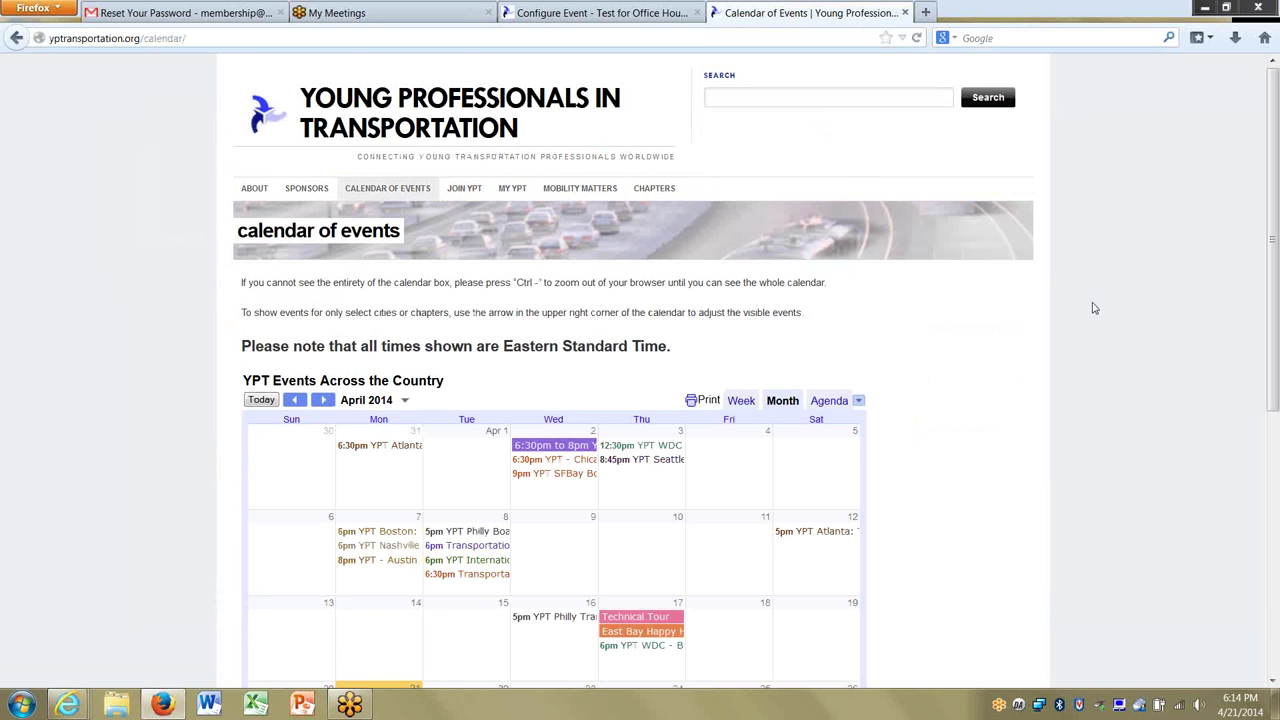
left_click_drag(1276, 256, 1276, 411)
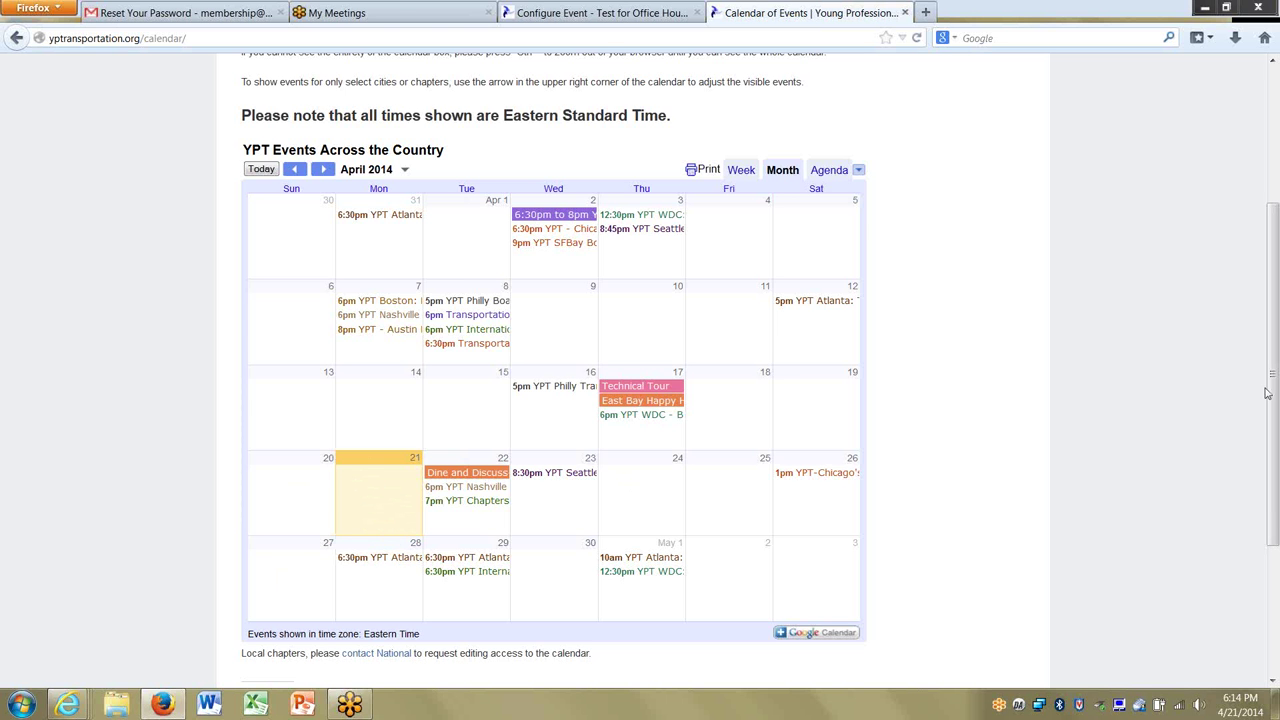
left_click_drag(1267, 393, 1276, 245)
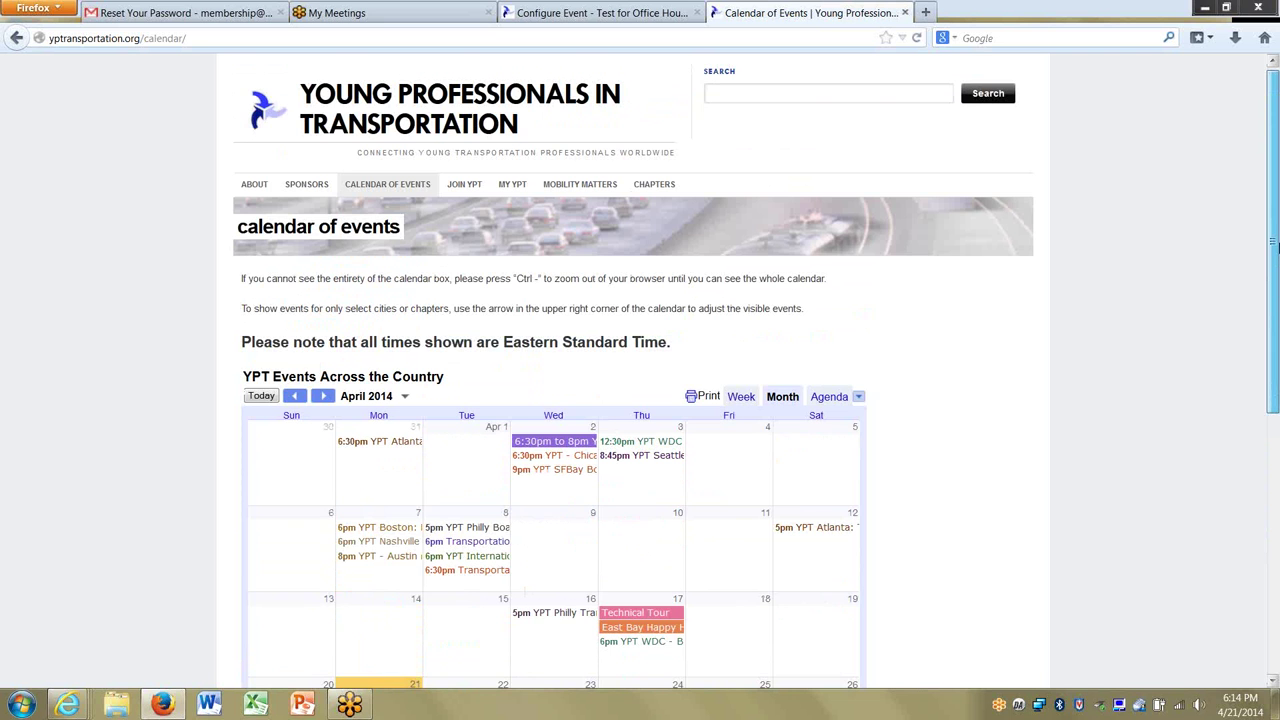
left_click(590, 22)
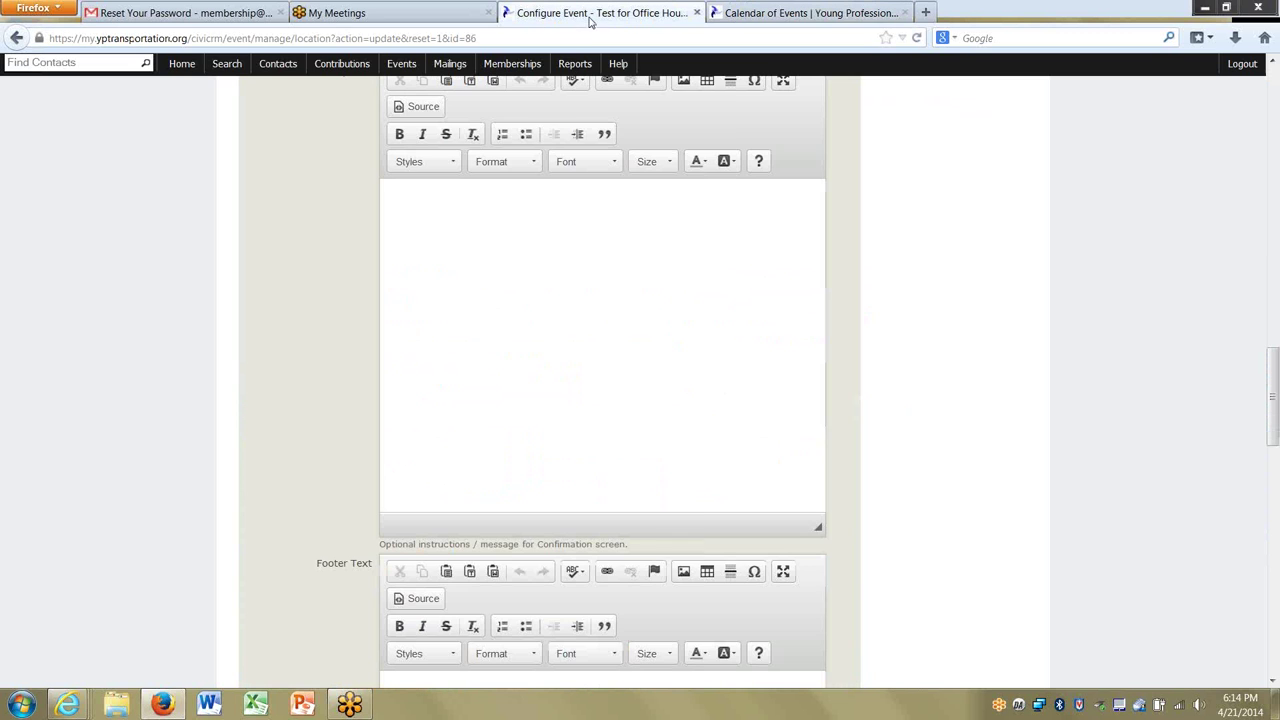
Set Send Confirmation Email? to Yes and place the cursor in Confirm From Name.
left_click_drag(1273, 434, 1277, 405)
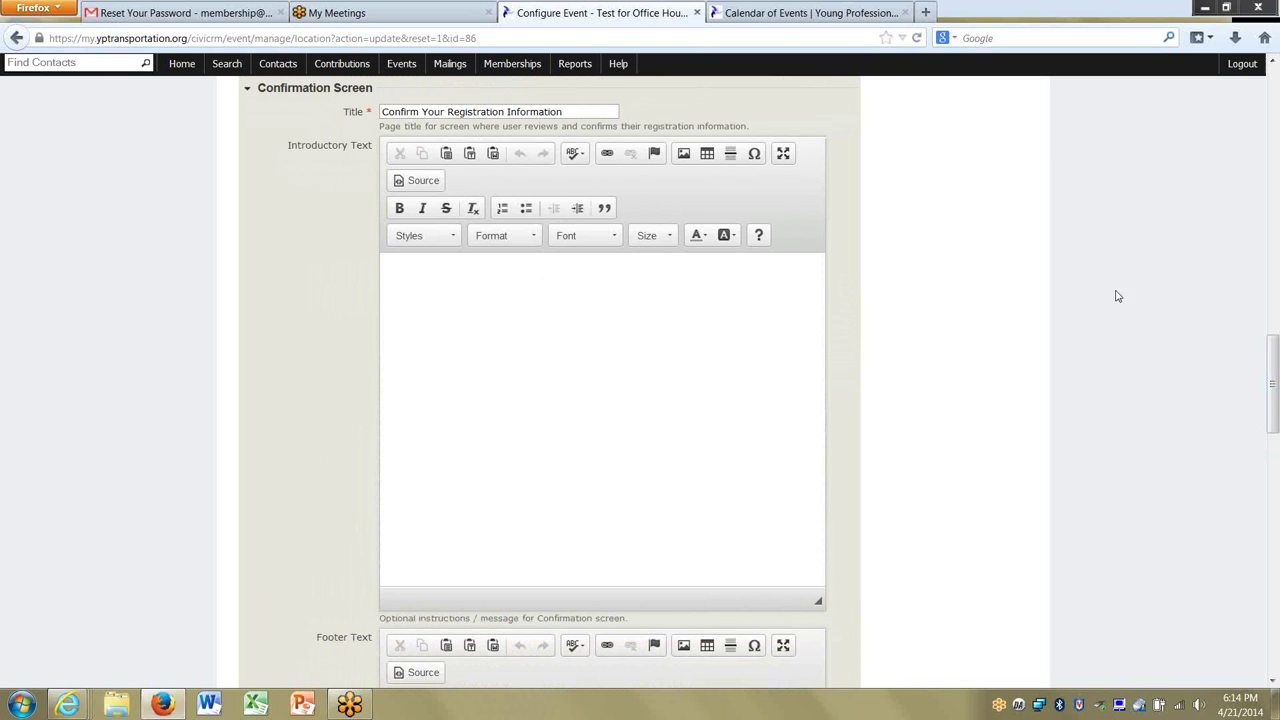
left_click_drag(1274, 410, 1274, 572)
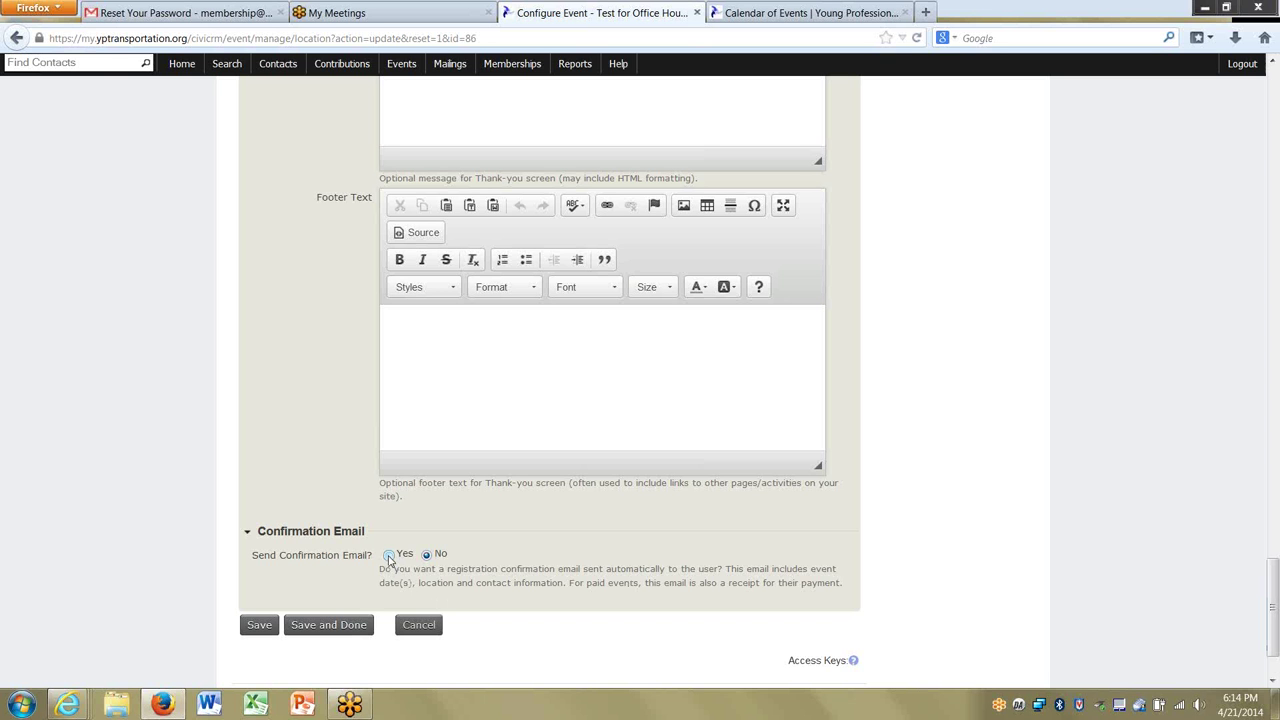
left_click(389, 556)
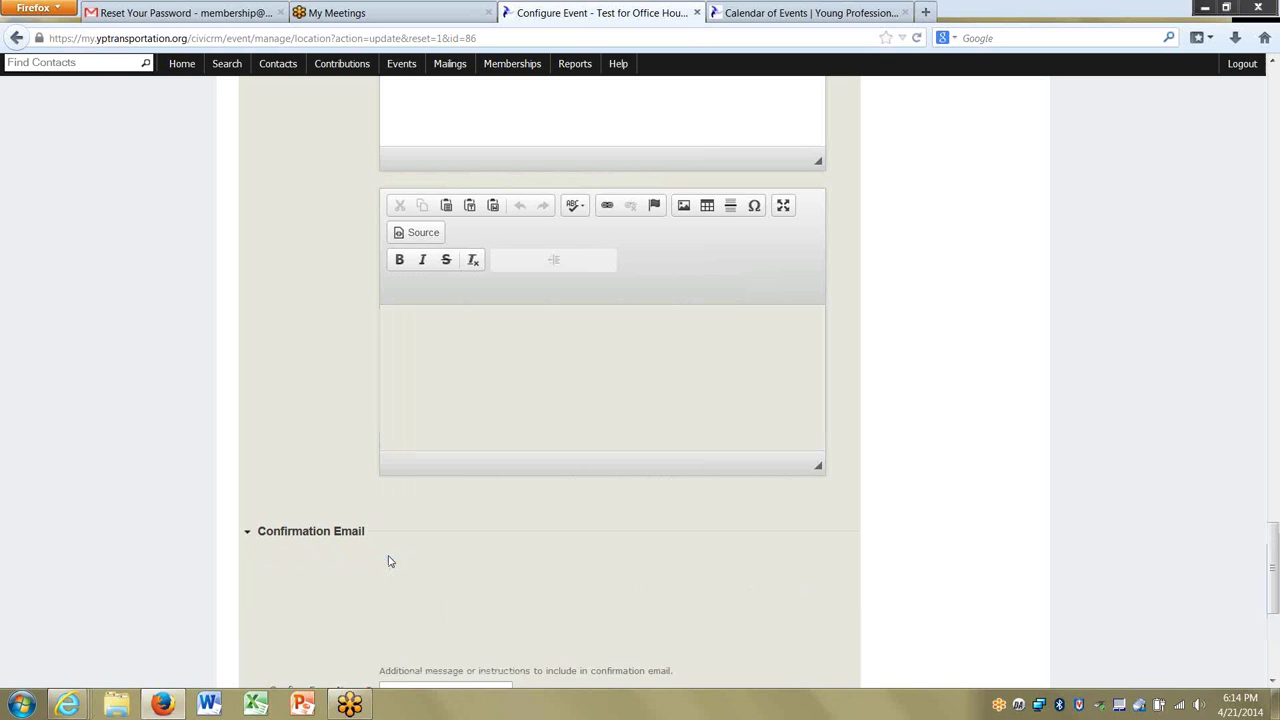
left_click_drag(1274, 560, 1274, 628)
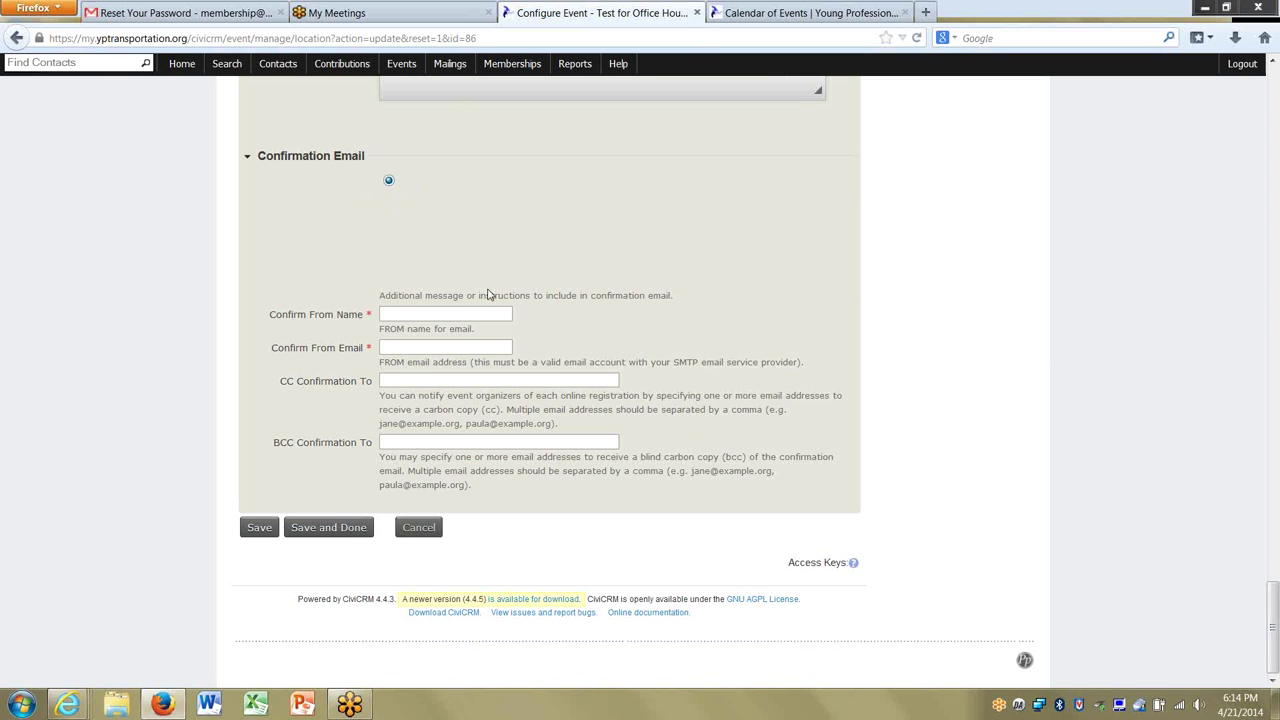
left_click(405, 311)
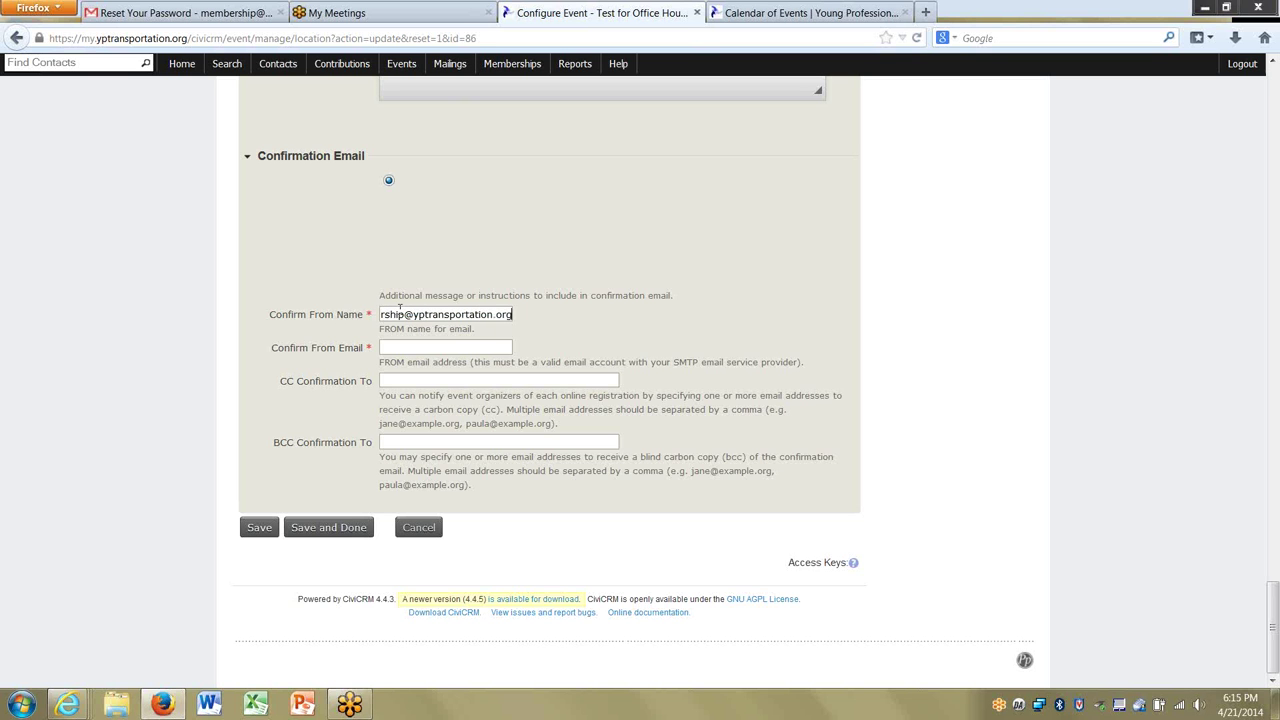
Enter the organization's membership e-mail address as both Confirm From Name and Confirm From Email.
key("Tab")
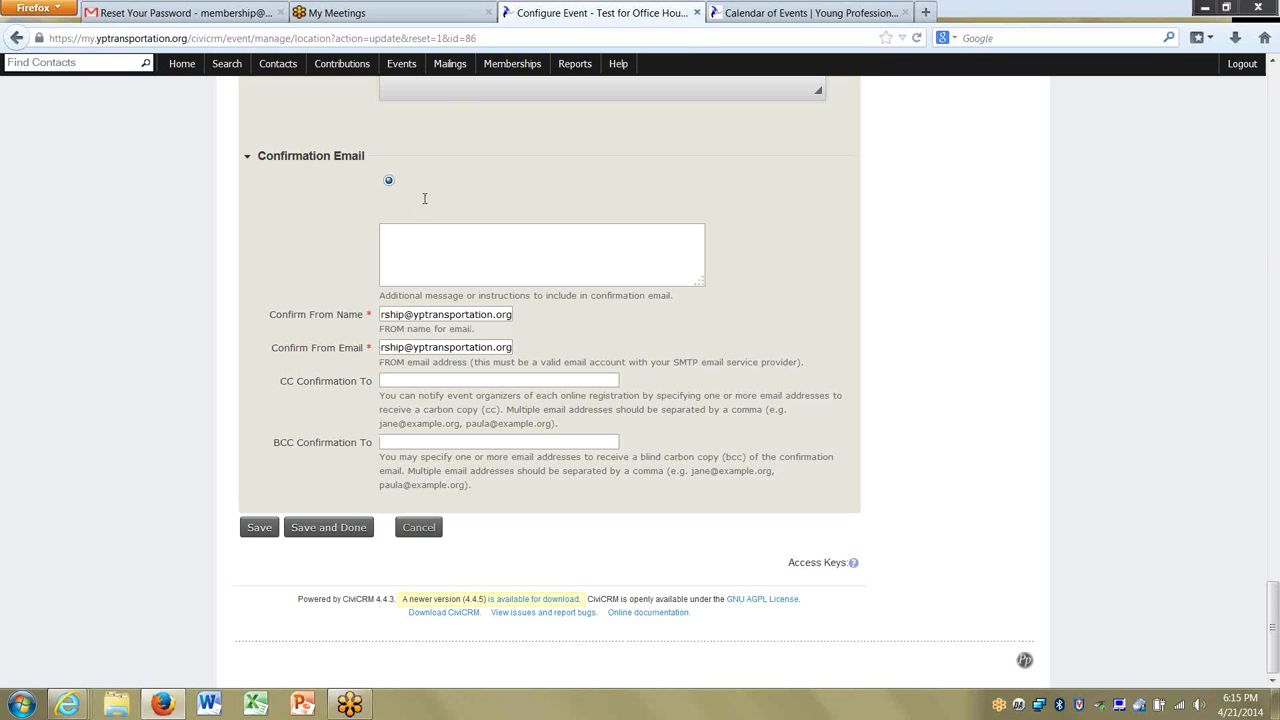
Write 'Thanks for registering!' as the confirmation email message.
left_click(629, 261)
type("Thanks for registere")
key("BackSpace")
type("ing!")
Save the confirmation email settings and open the event's public Event Info page.
left_click(259, 527)
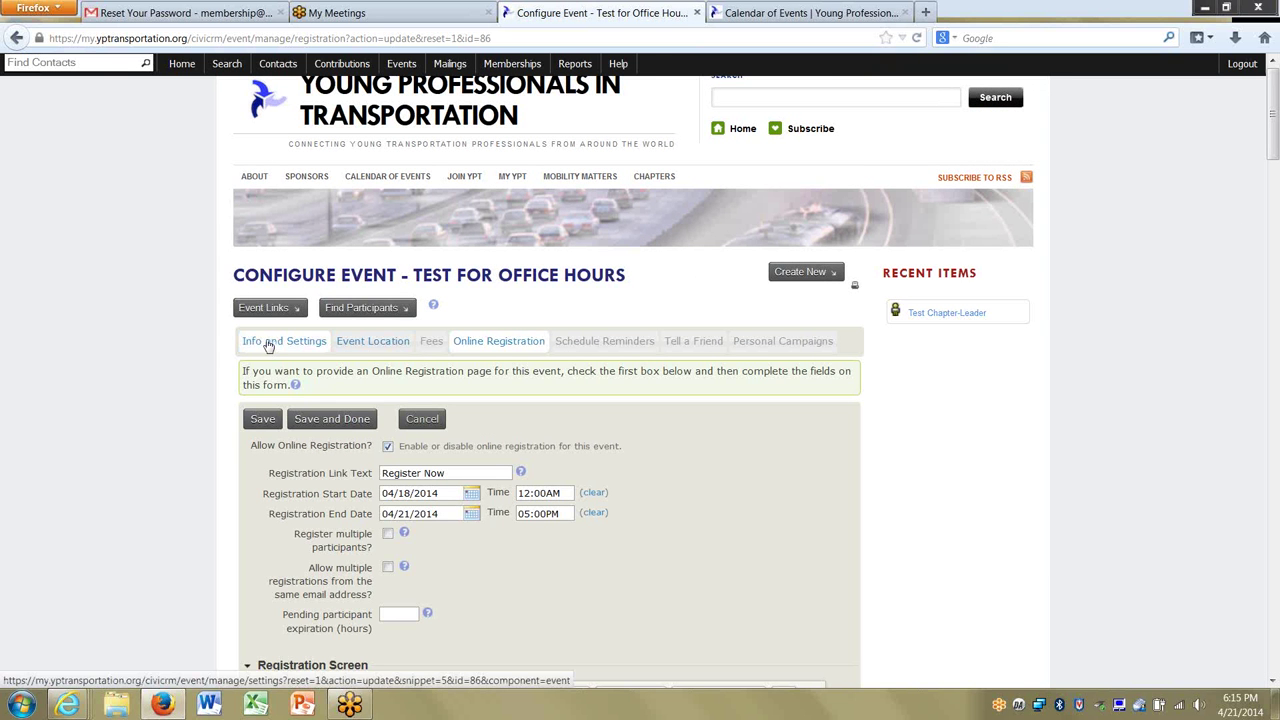
left_click(299, 312)
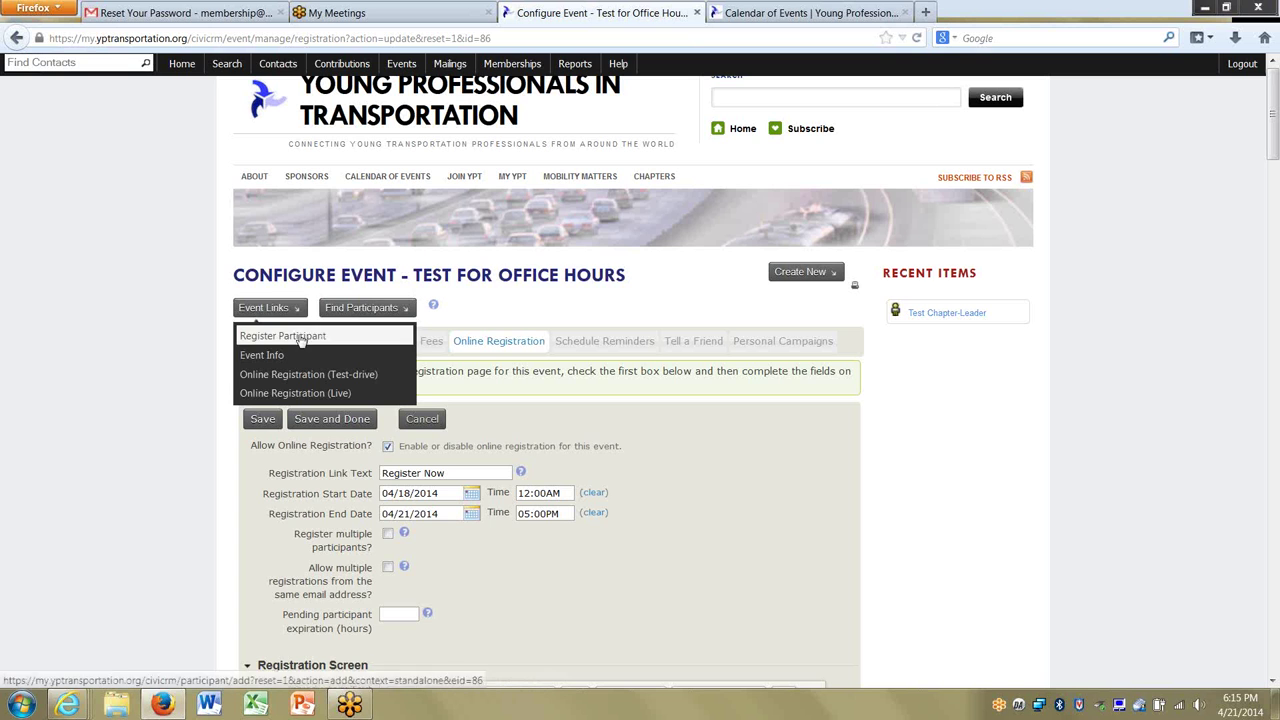
left_click(296, 357)
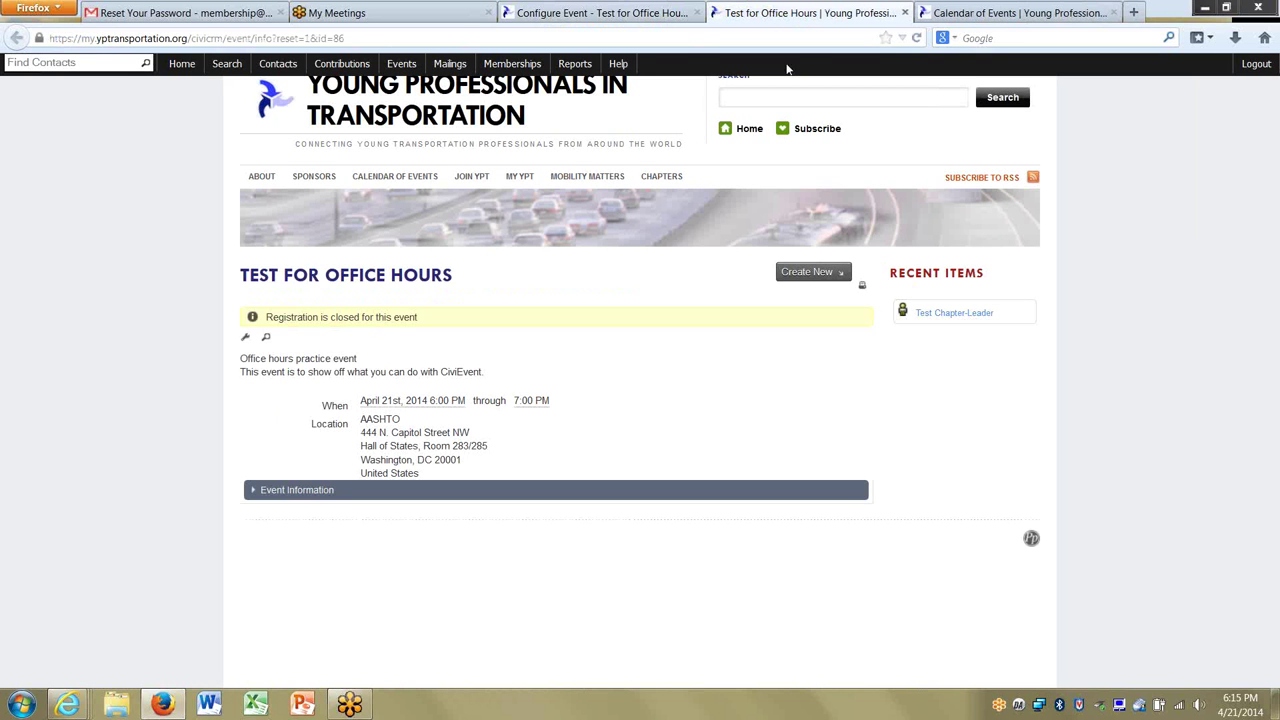
Close the Calendar of Events tab and return to the event's Online Registration settings.
left_click(1100, 20)
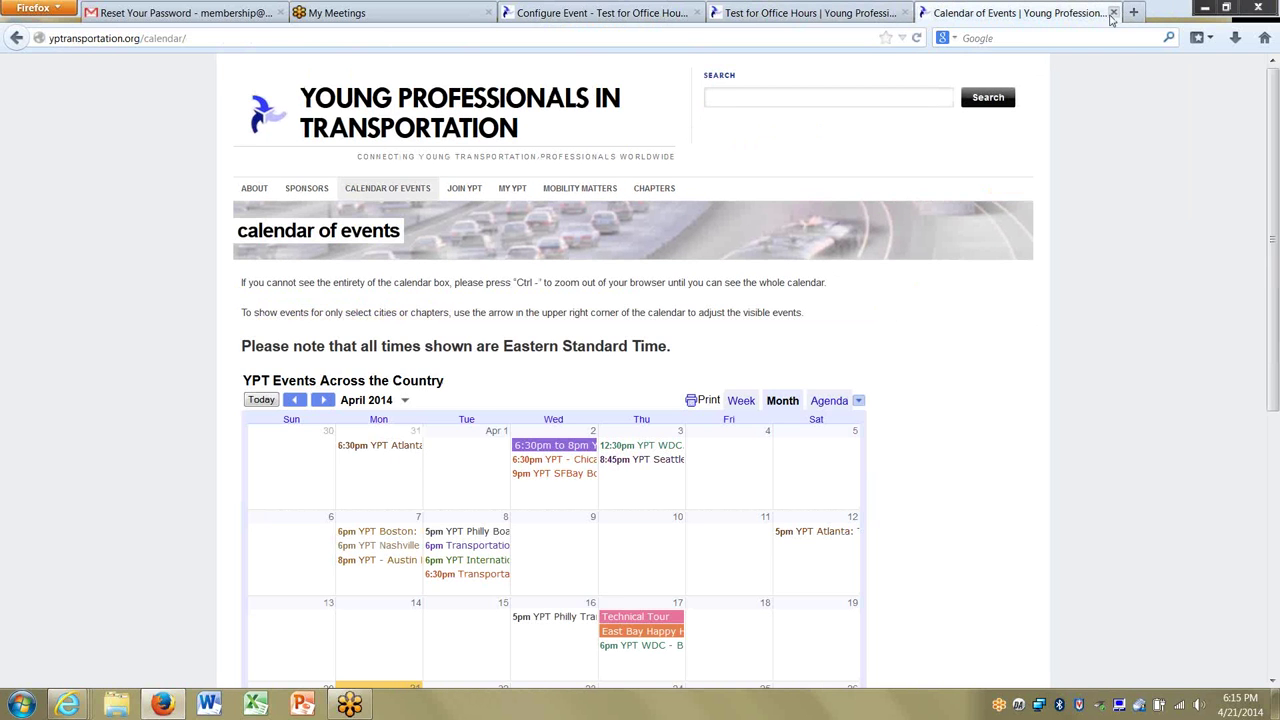
left_click(1113, 13)
left_click(600, 13)
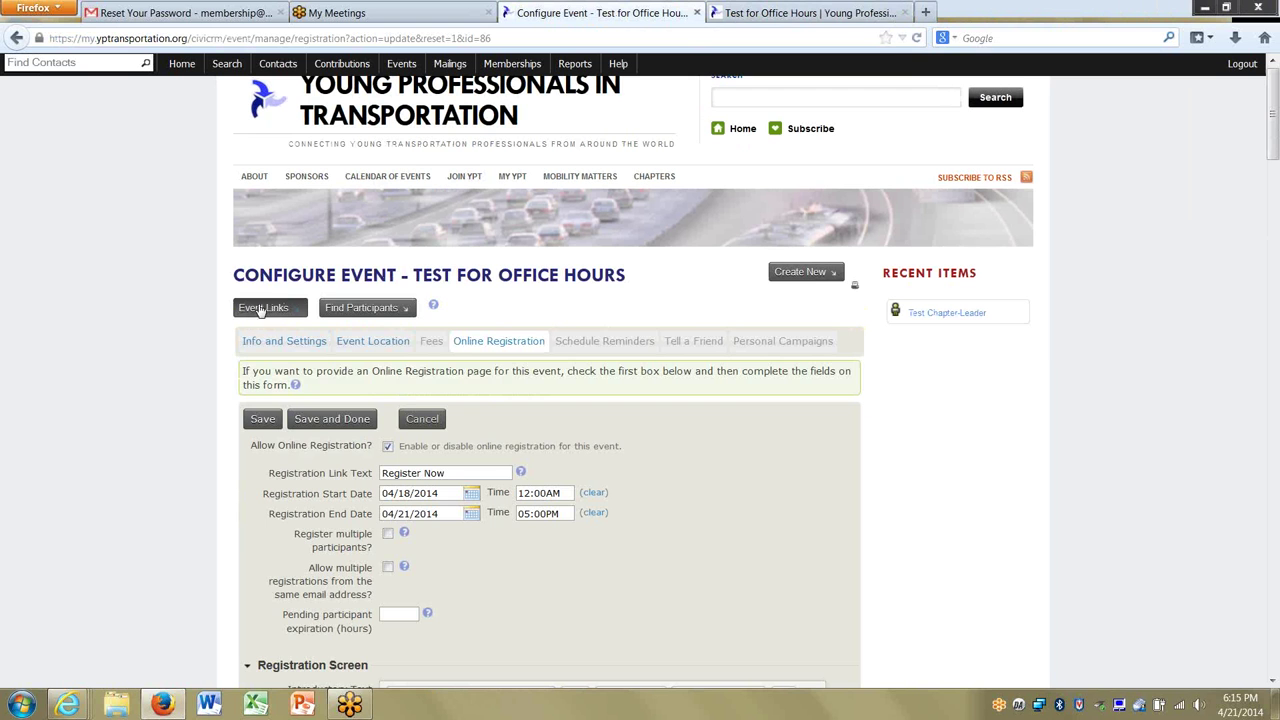
left_click(285, 309)
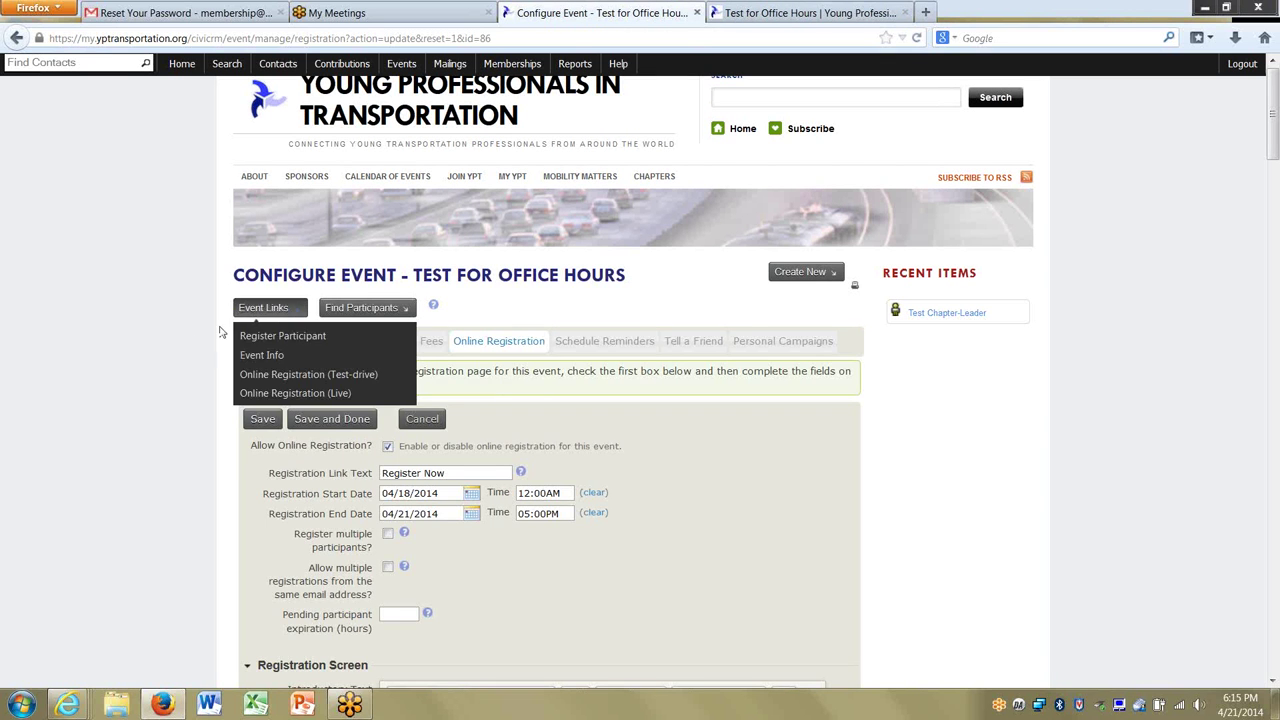
left_click(757, 13)
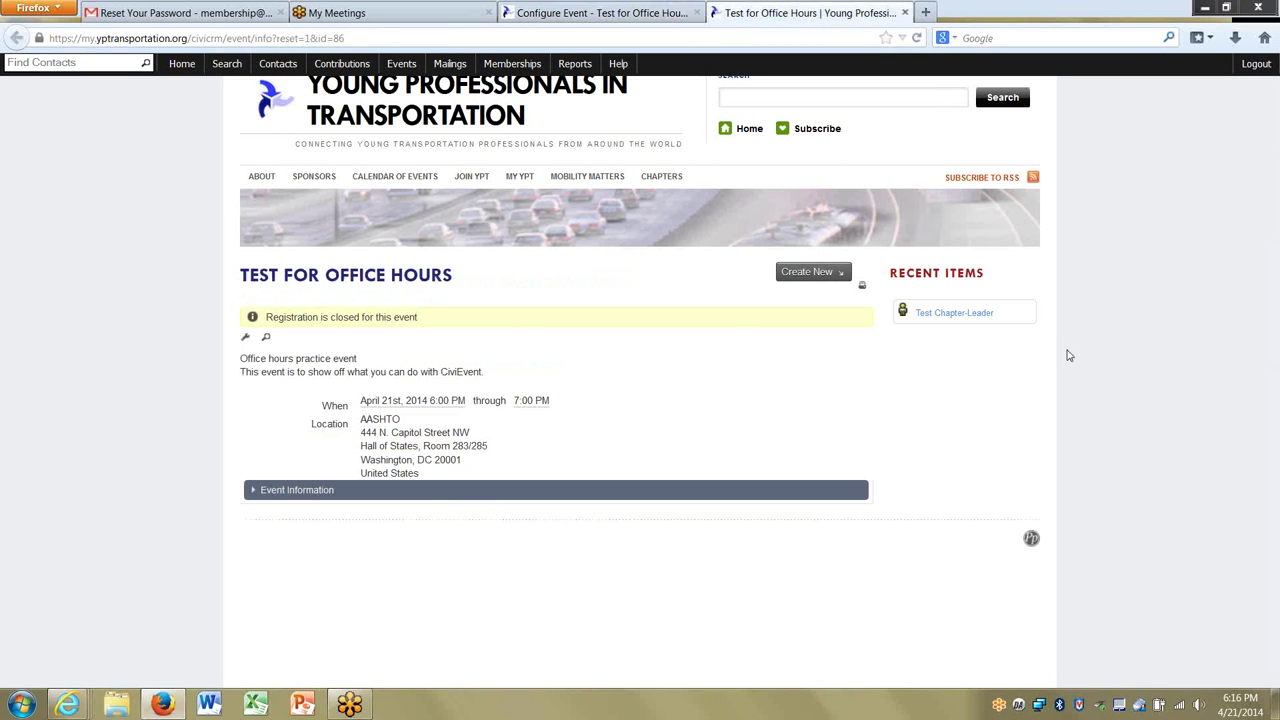
left_click(562, 14)
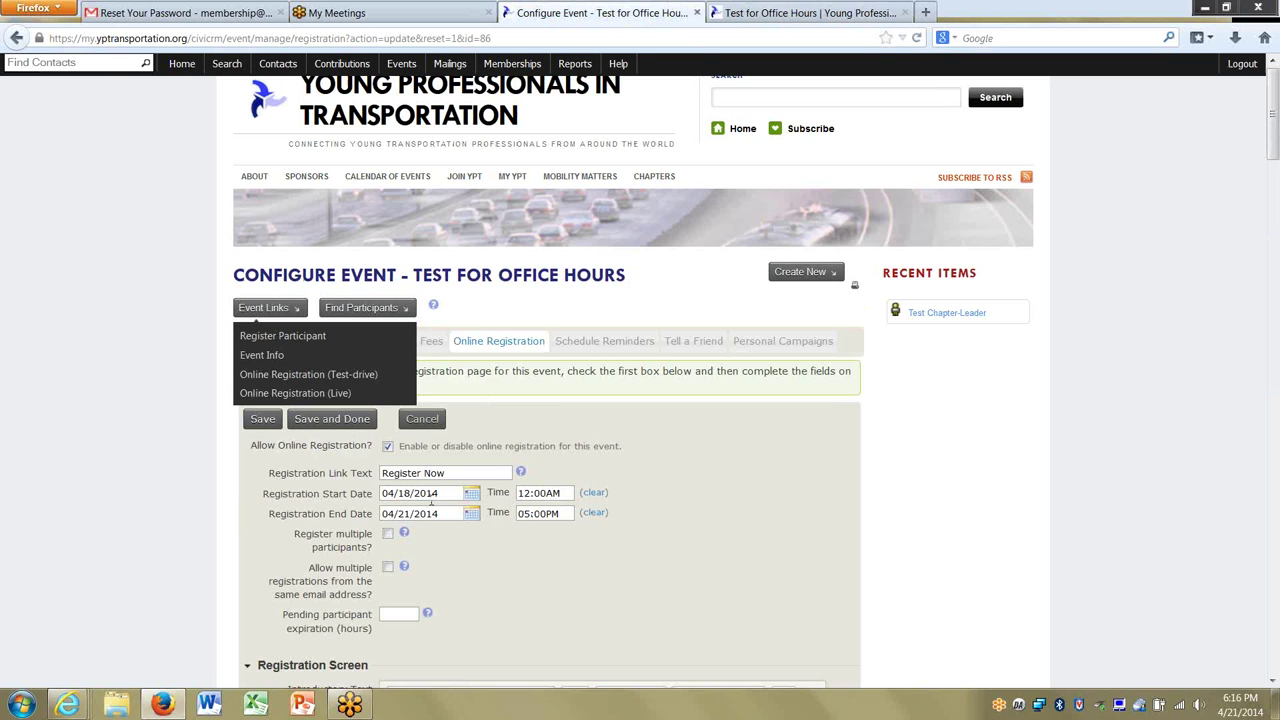
left_click(413, 513)
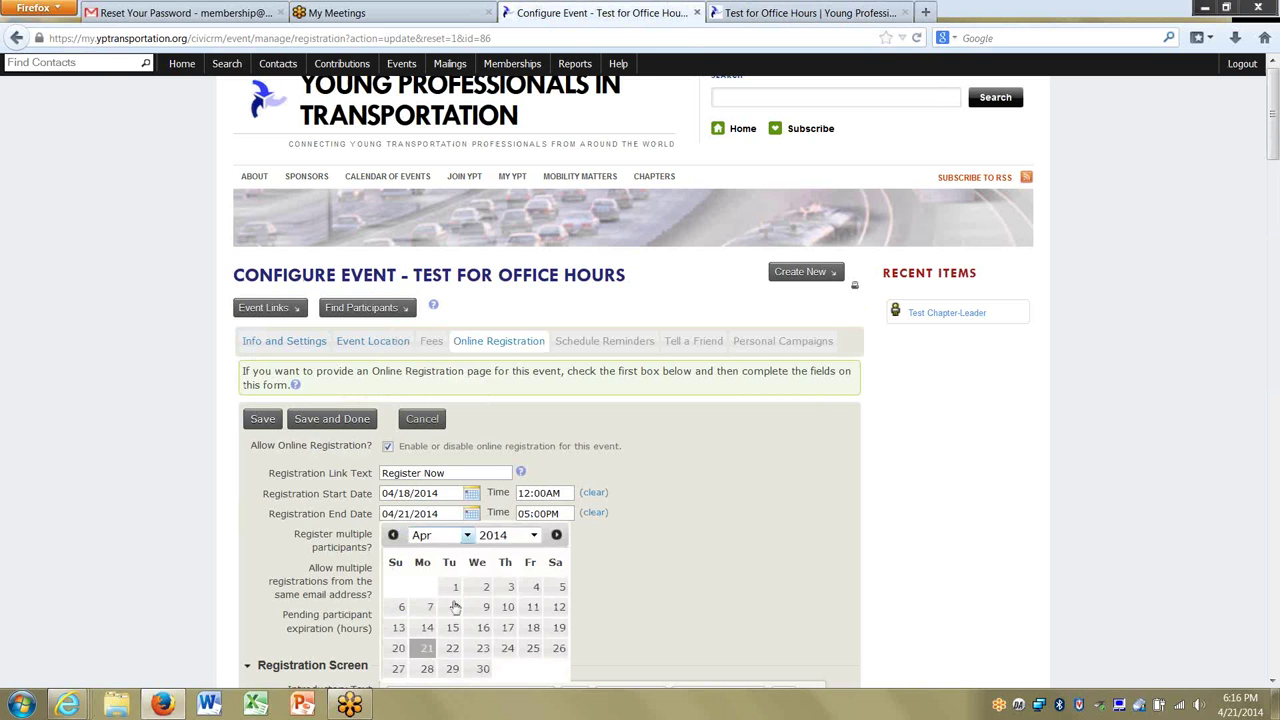
Set the event's start and end dates to April 22 and save the basic info.
left_click(280, 341)
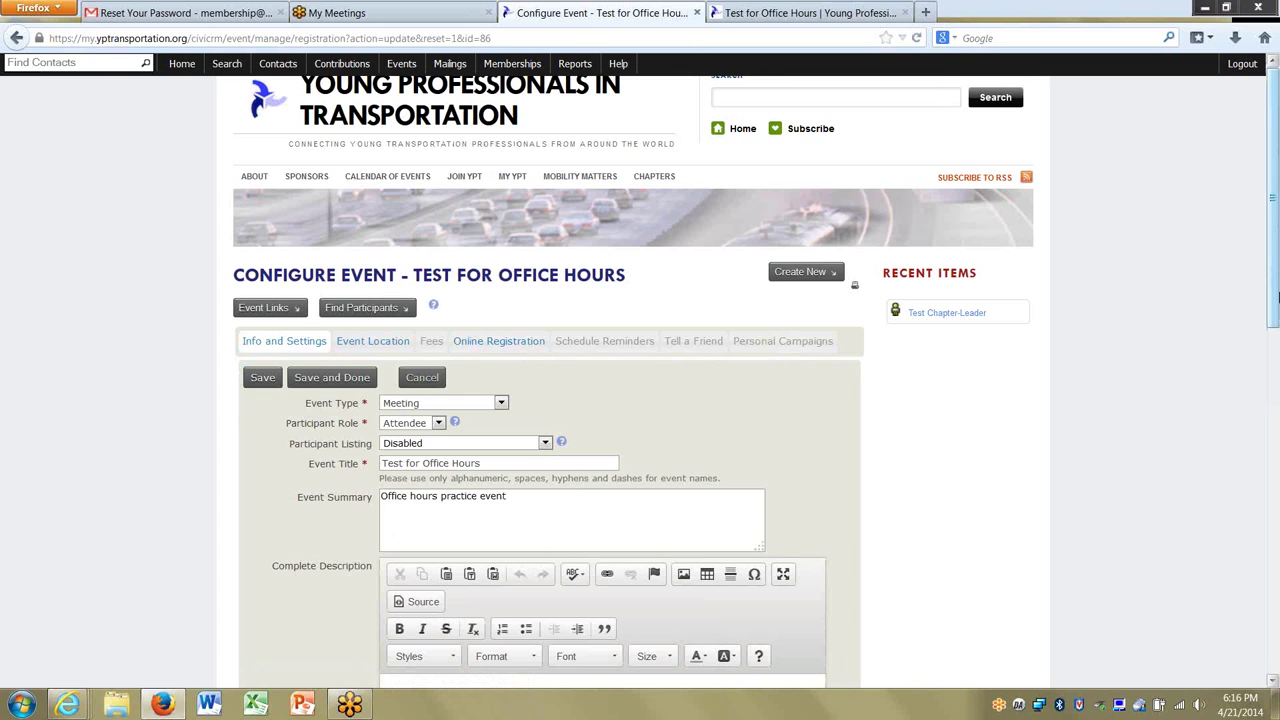
scroll(236, 163, "down", 10)
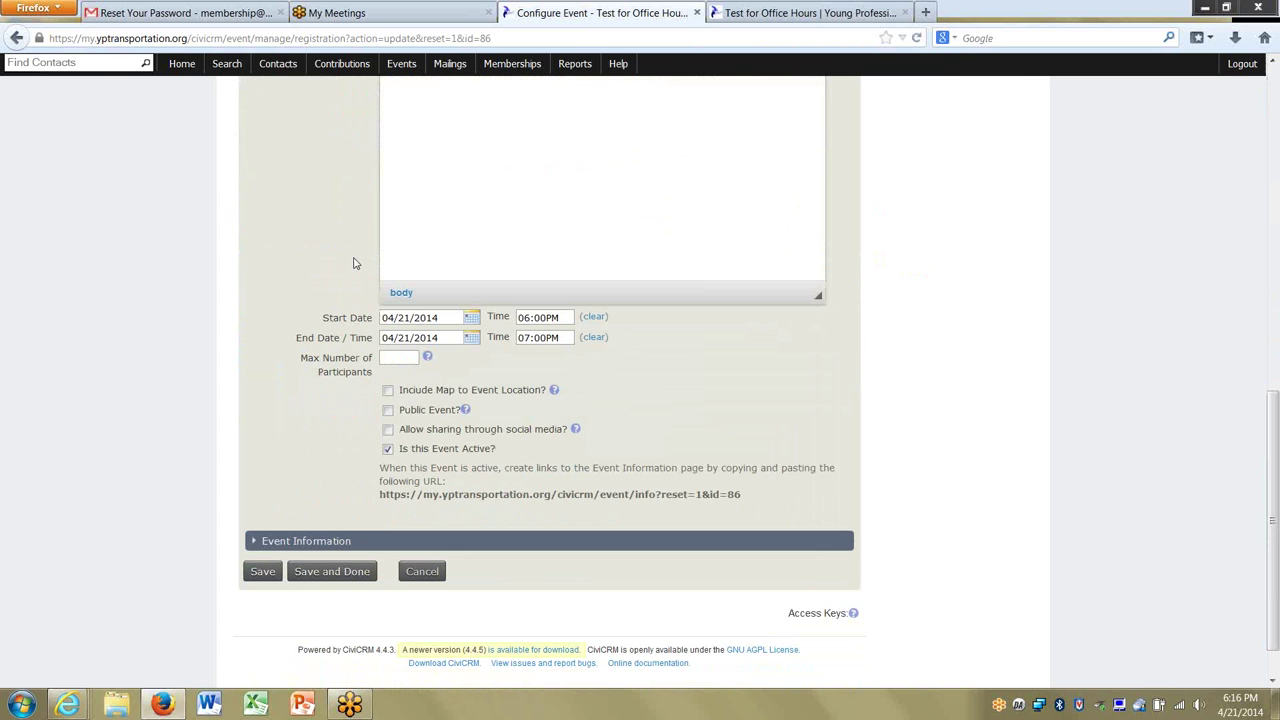
left_click(401, 316)
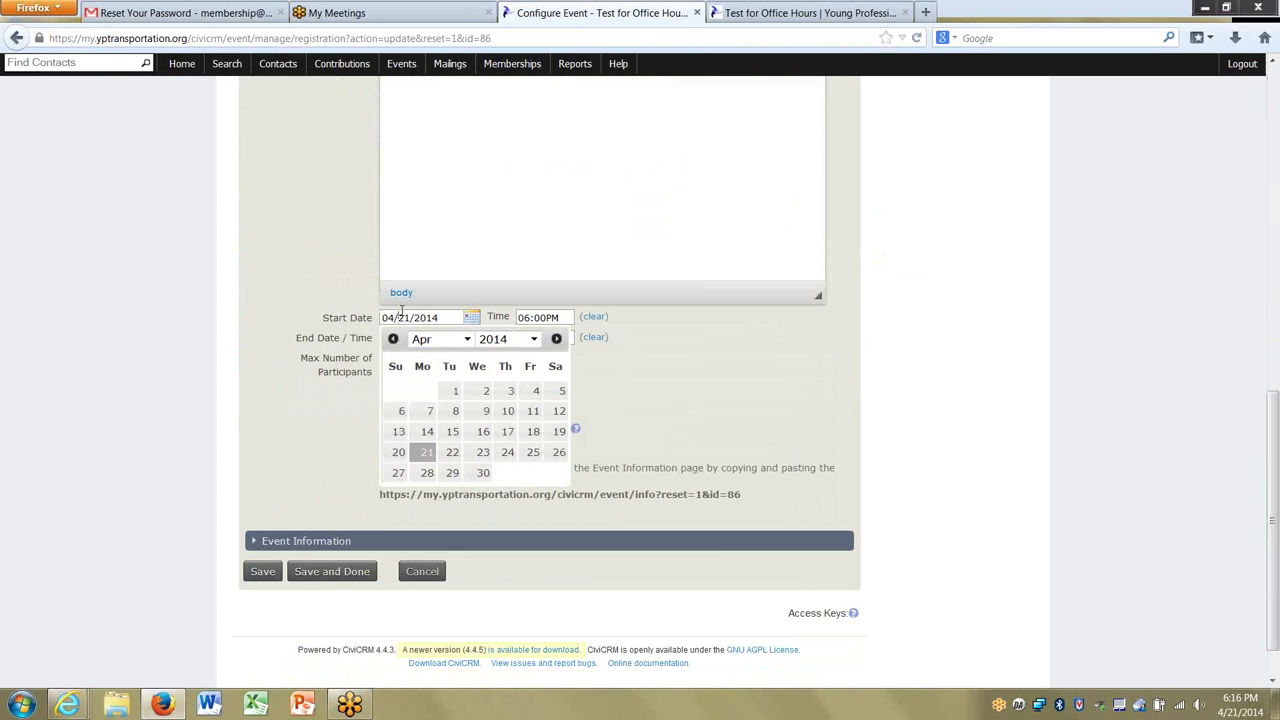
left_click(452, 452)
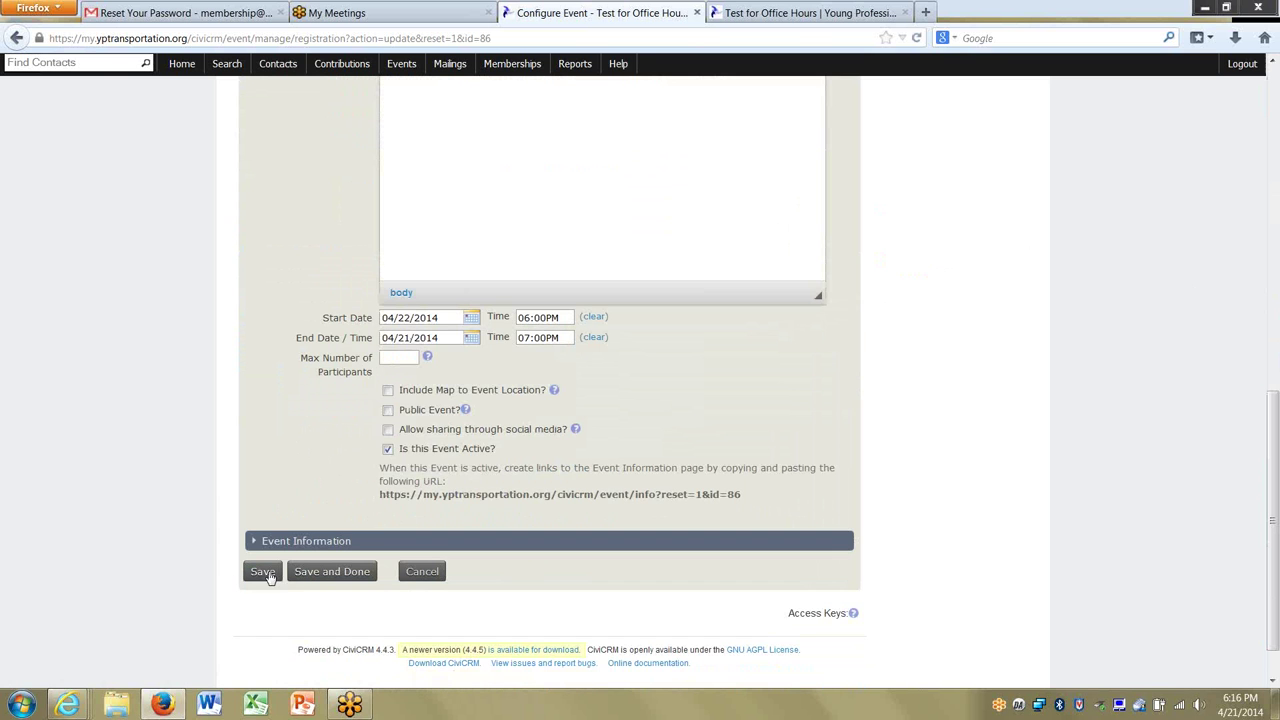
left_click(398, 337)
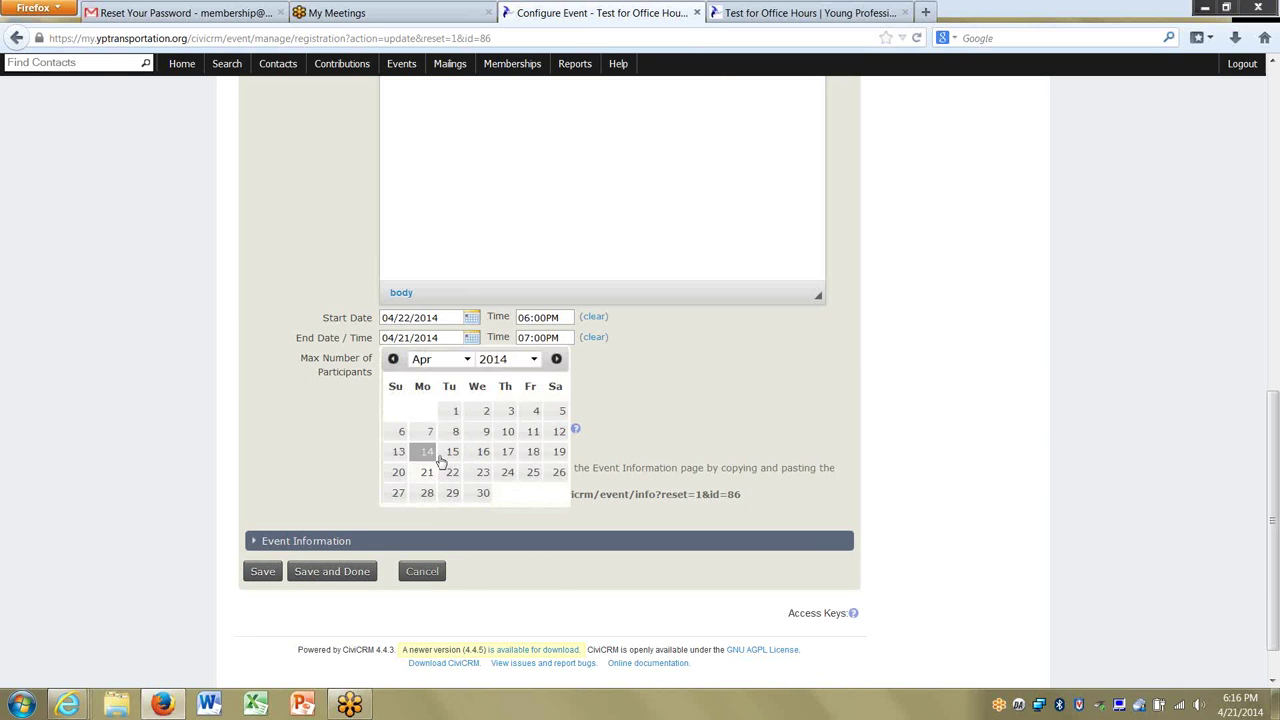
left_click(450, 470)
left_click(261, 576)
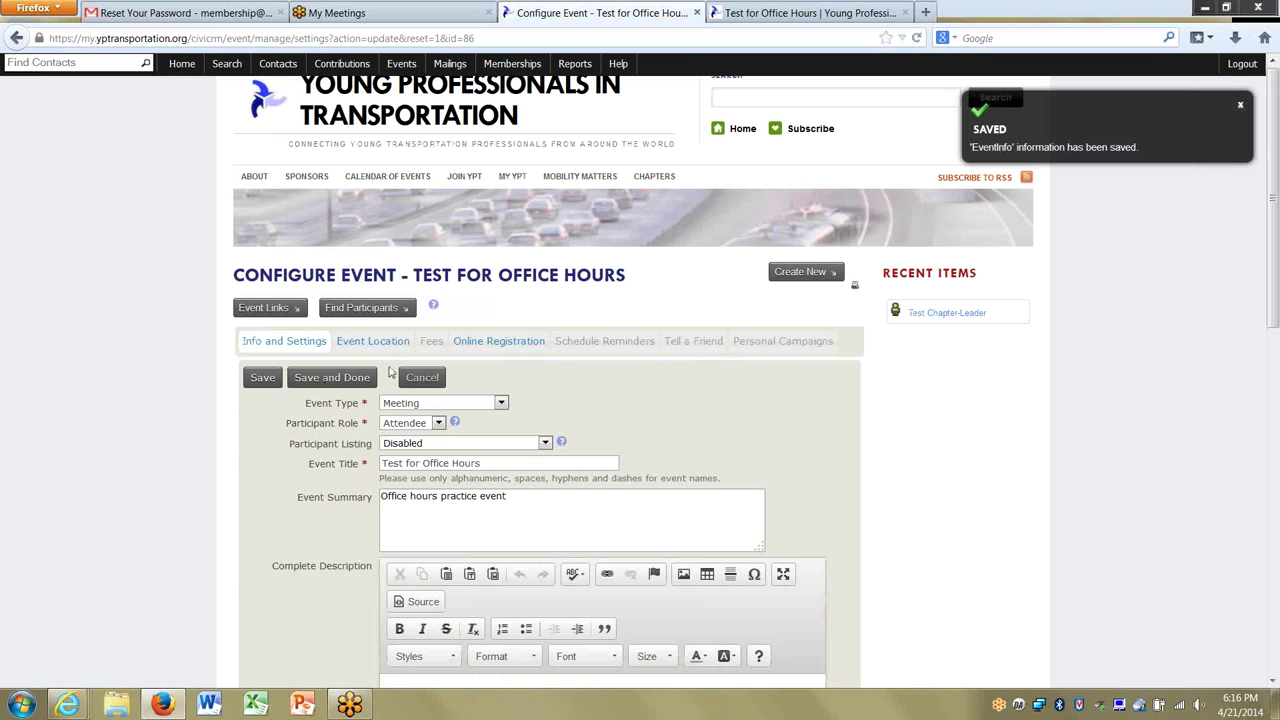
Set the registration end date to 04/22/2014, save, and switch to the public event page.
left_click(468, 341)
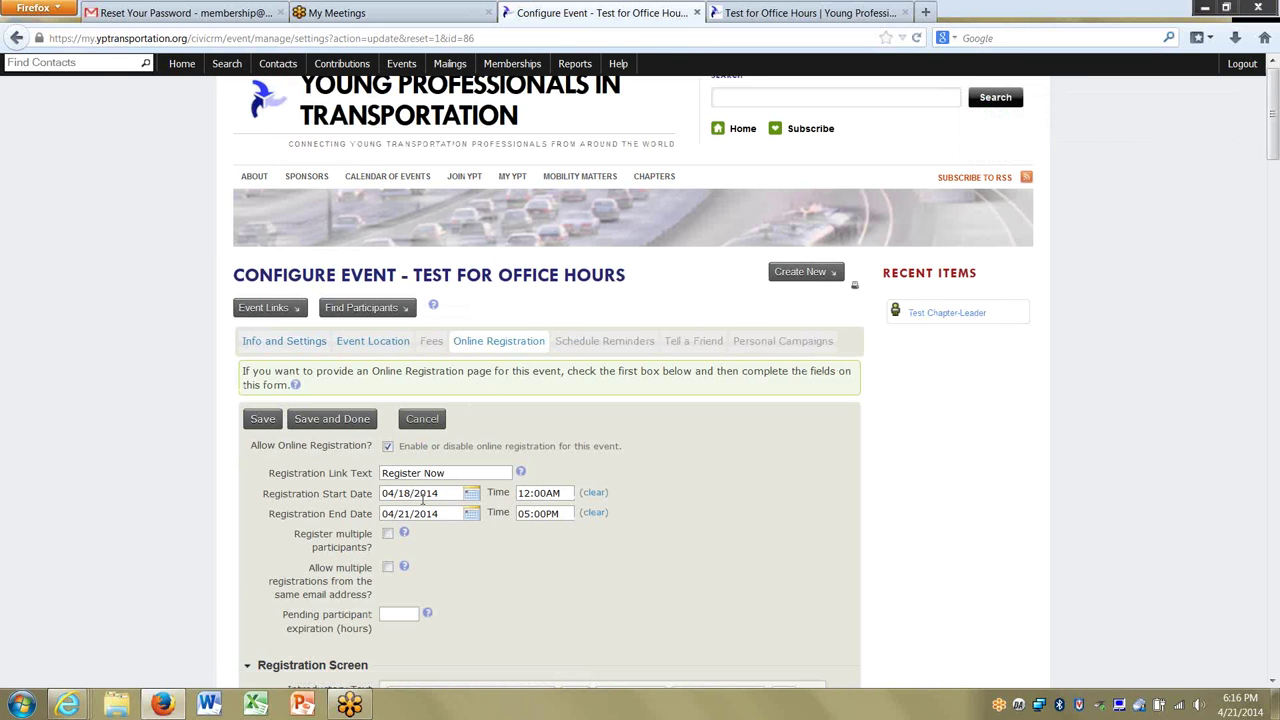
left_click(409, 513)
left_click(450, 649)
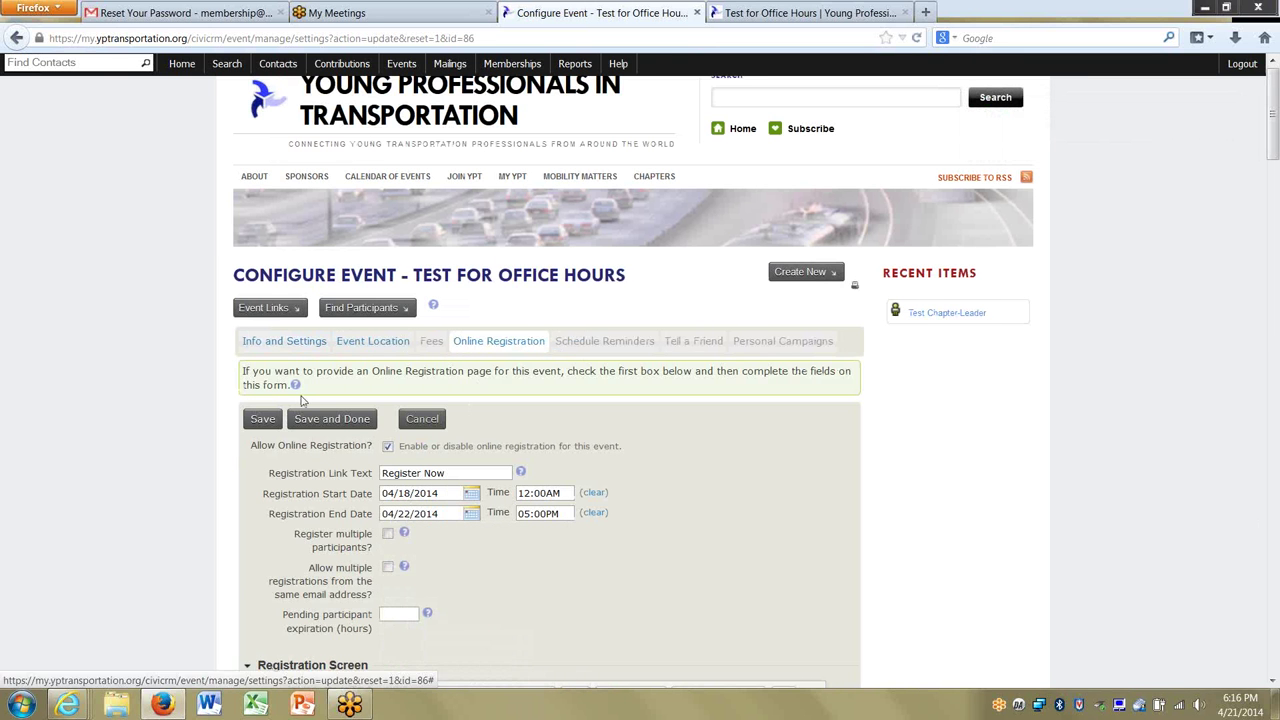
left_click(268, 421)
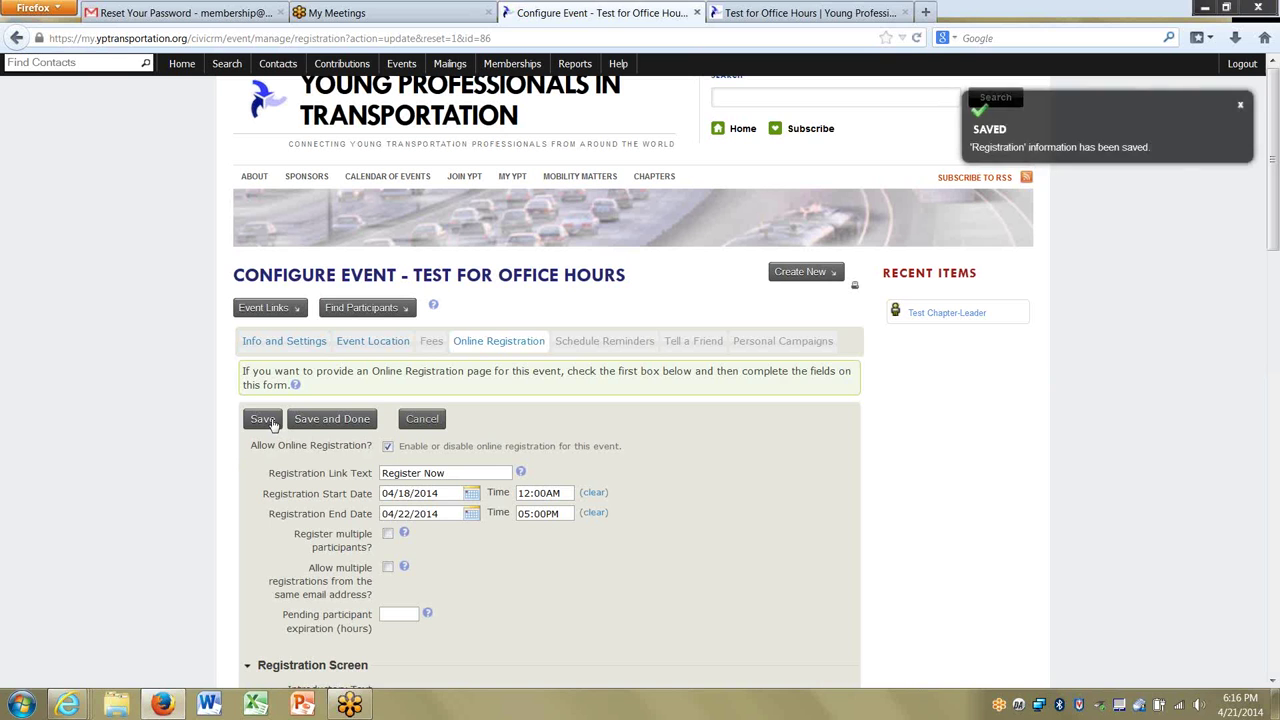
left_click(808, 14)
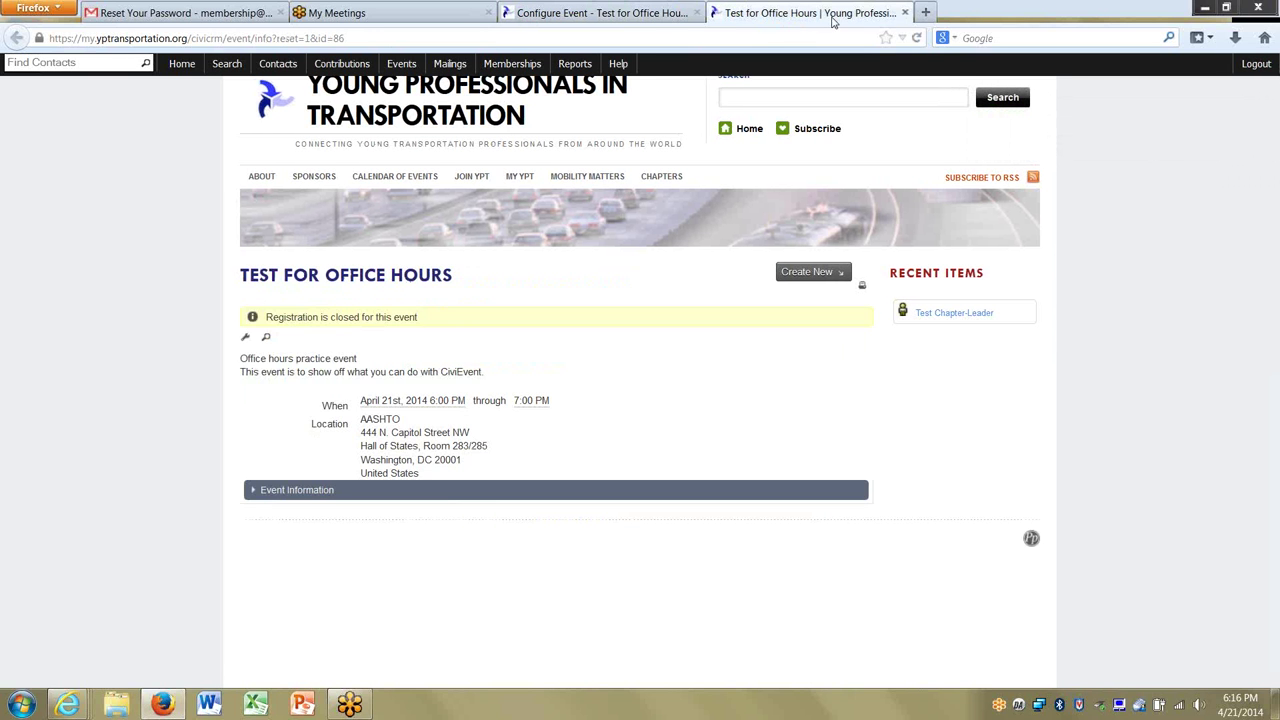
Reload the public event page to show April 22, browse Event Information, then choose Register Now.
left_click(917, 38)
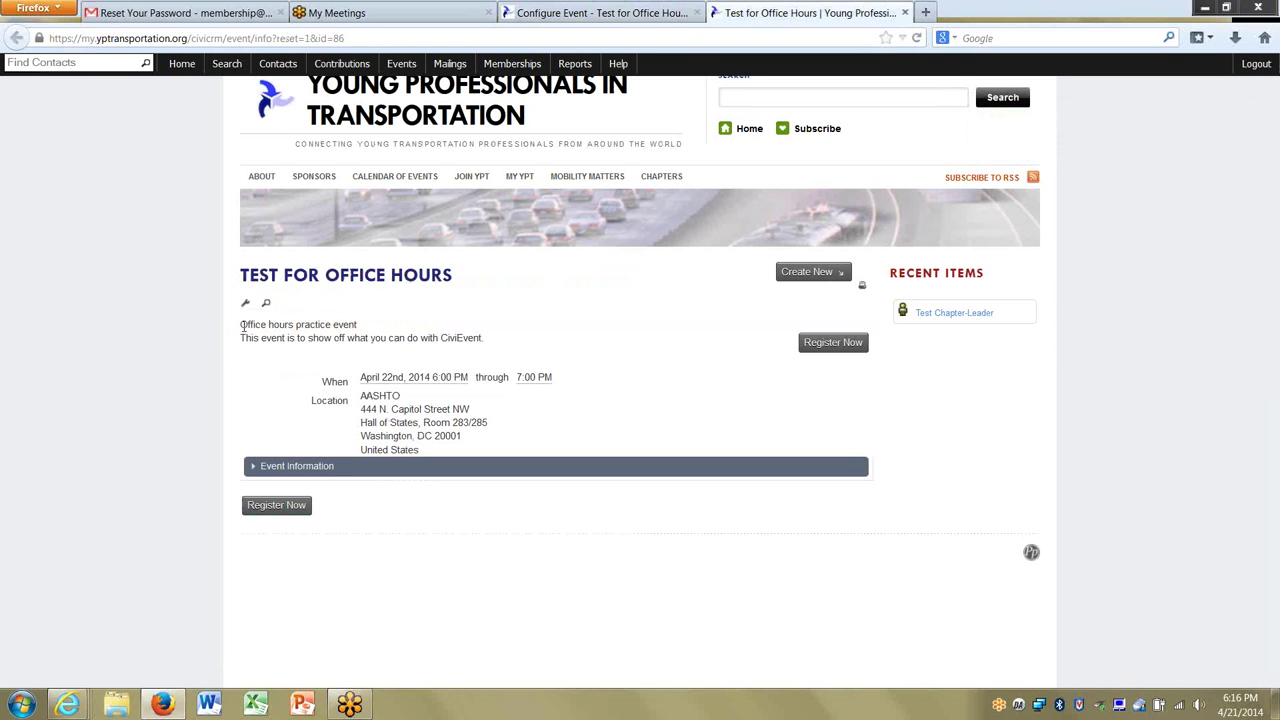
left_click_drag(241, 324, 364, 328)
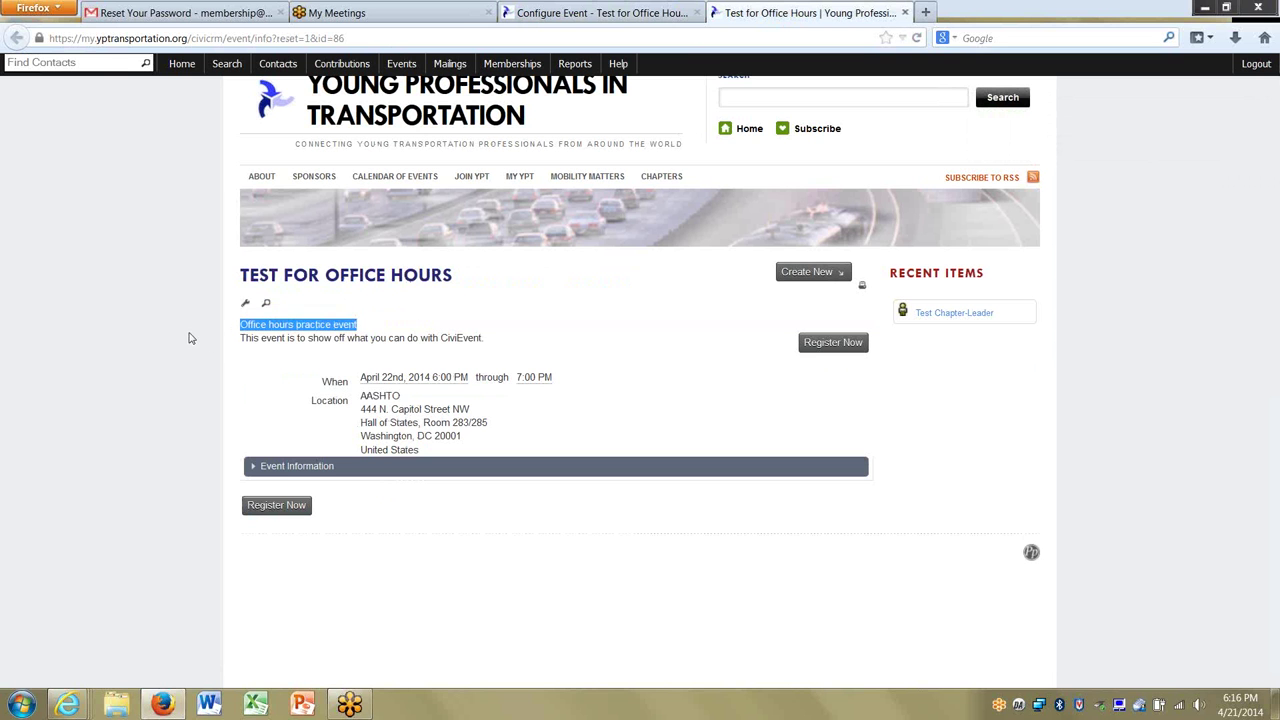
left_click_drag(241, 338, 486, 336)
left_click(245, 398)
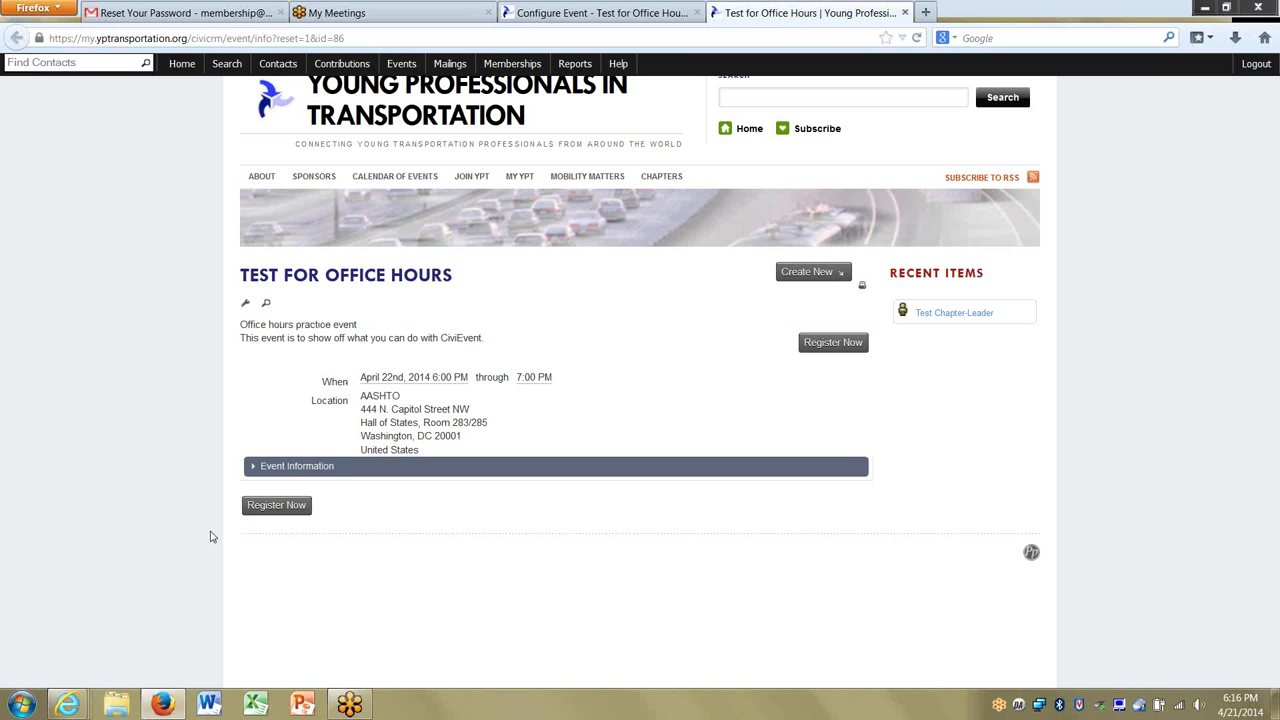
left_click(308, 470)
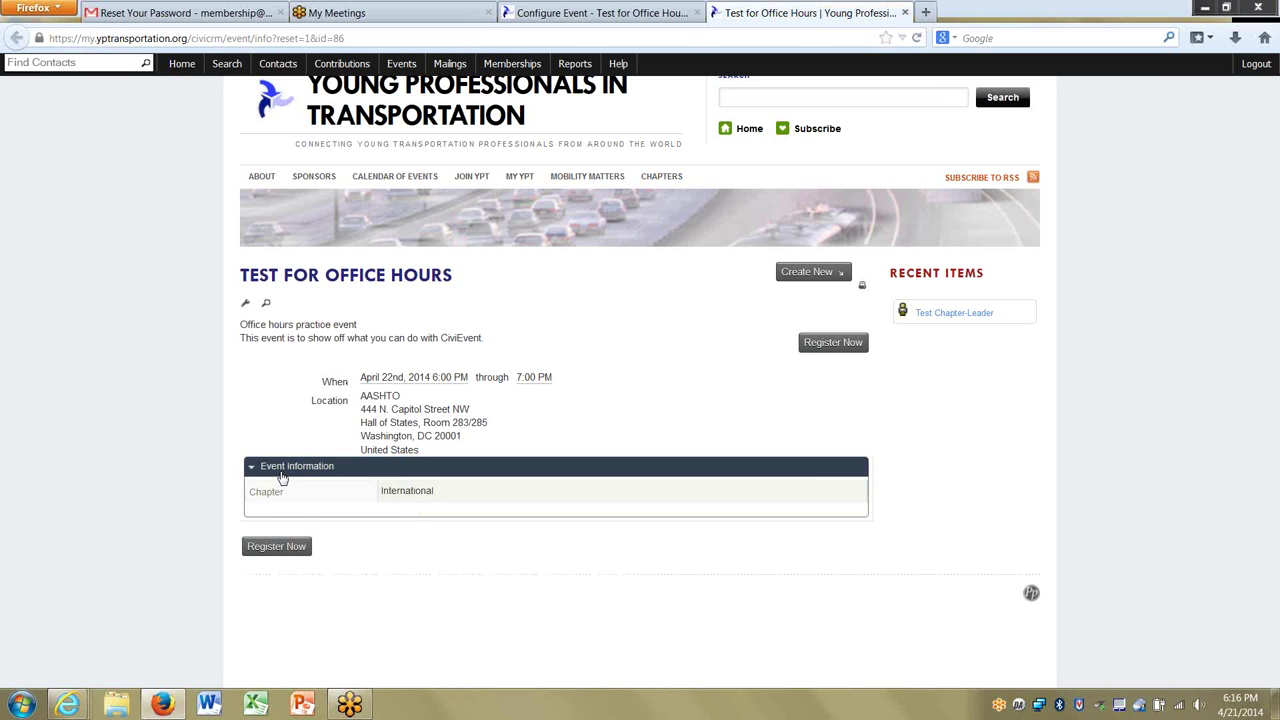
left_click(283, 470)
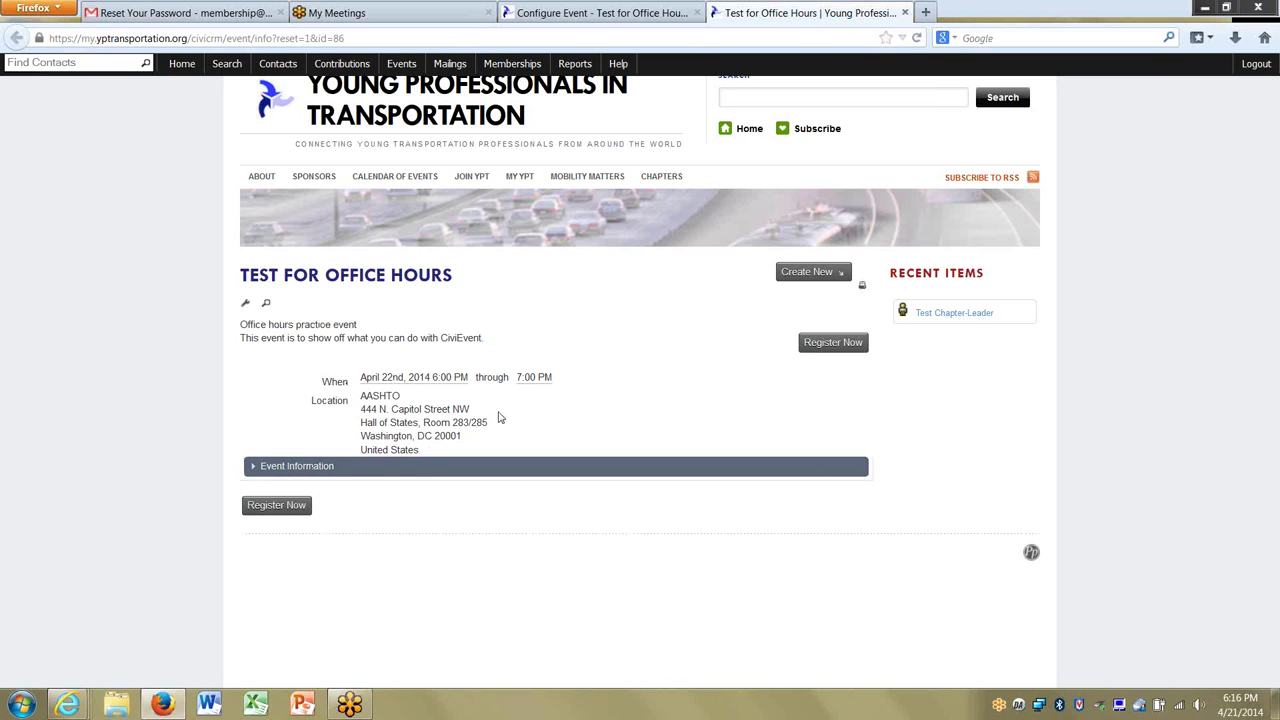
left_click(842, 342)
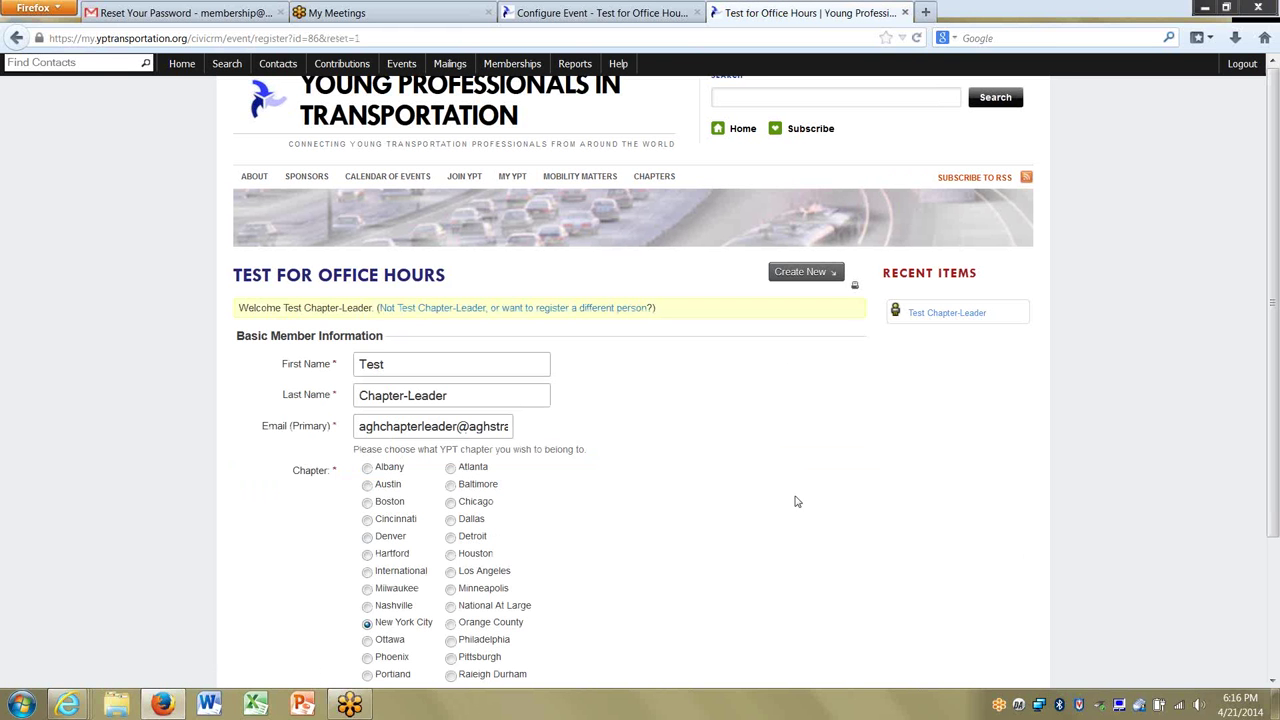
Scroll through the registration form showing the member's prefilled name, email and New York City chapter.
left_click_drag(1275, 325, 1276, 445)
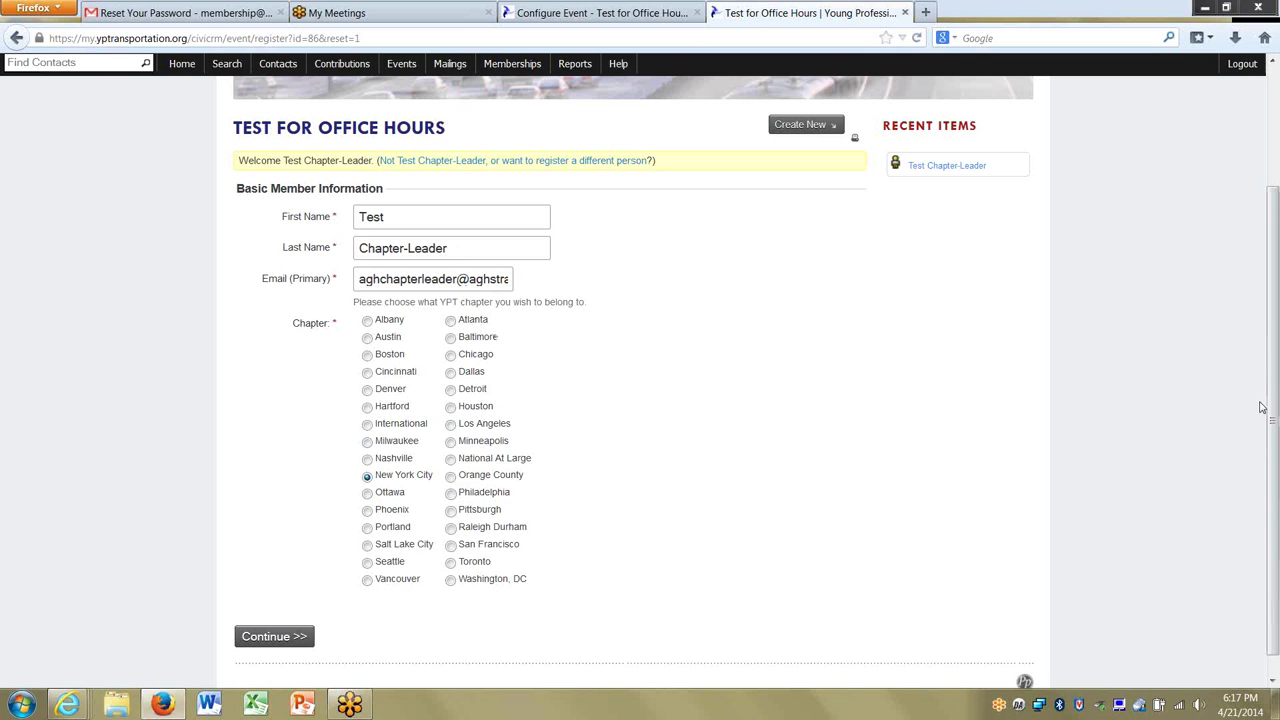
scroll(1268, 400, "down", 1)
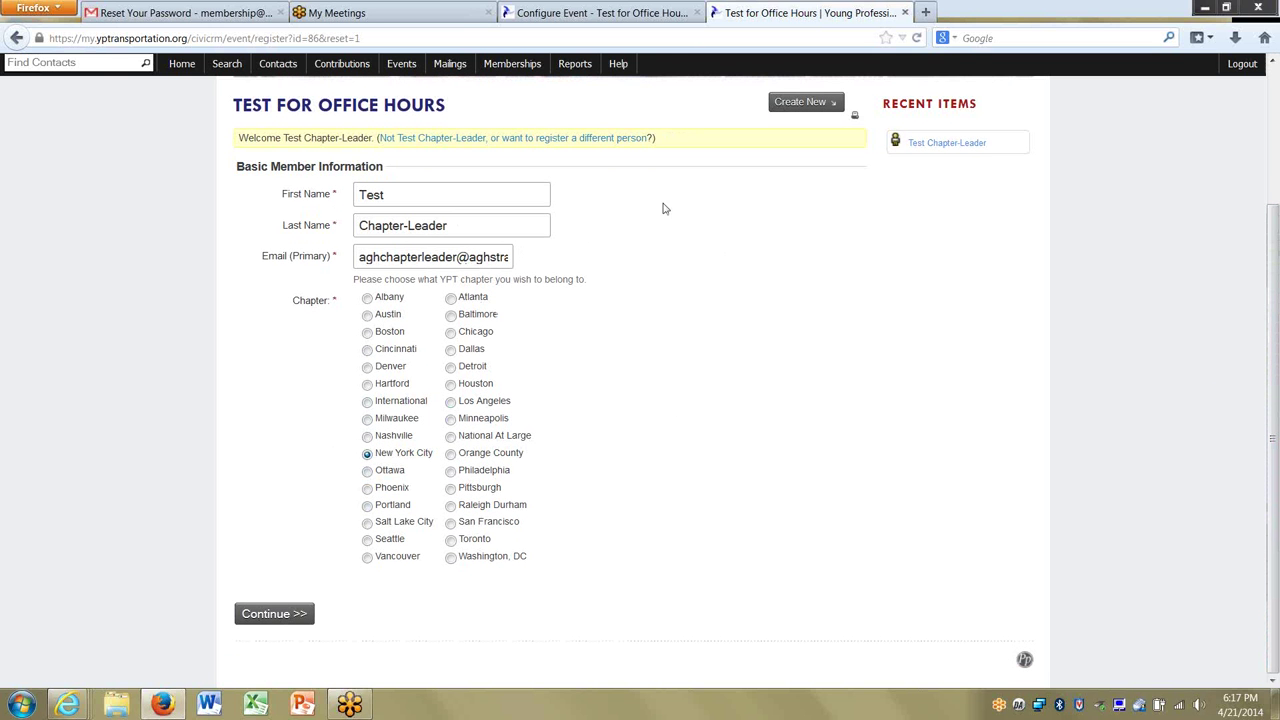
Register a different person with their name and e-mail under Washington, DC, then return to event info.
left_click(553, 142)
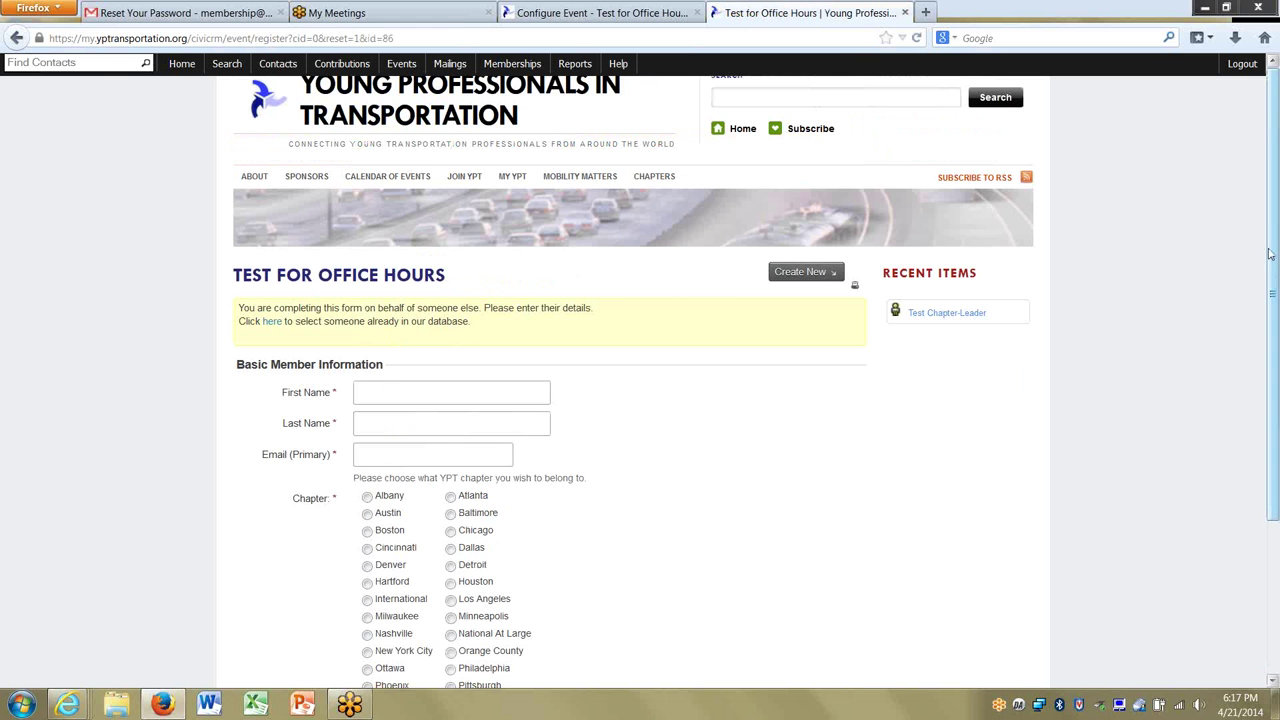
scroll(1272, 260, "down", 2)
scroll(1052, 417, "up", 2)
scroll(1237, 443, "down", 4)
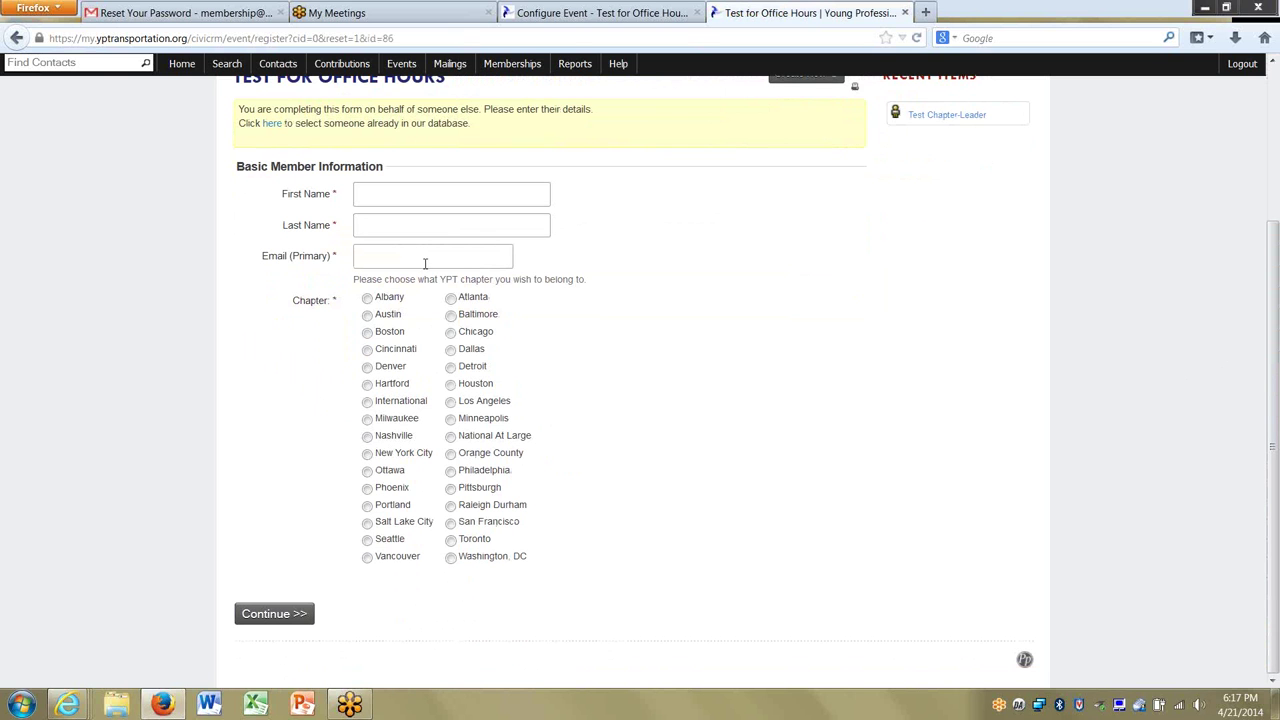
type("Stephan")
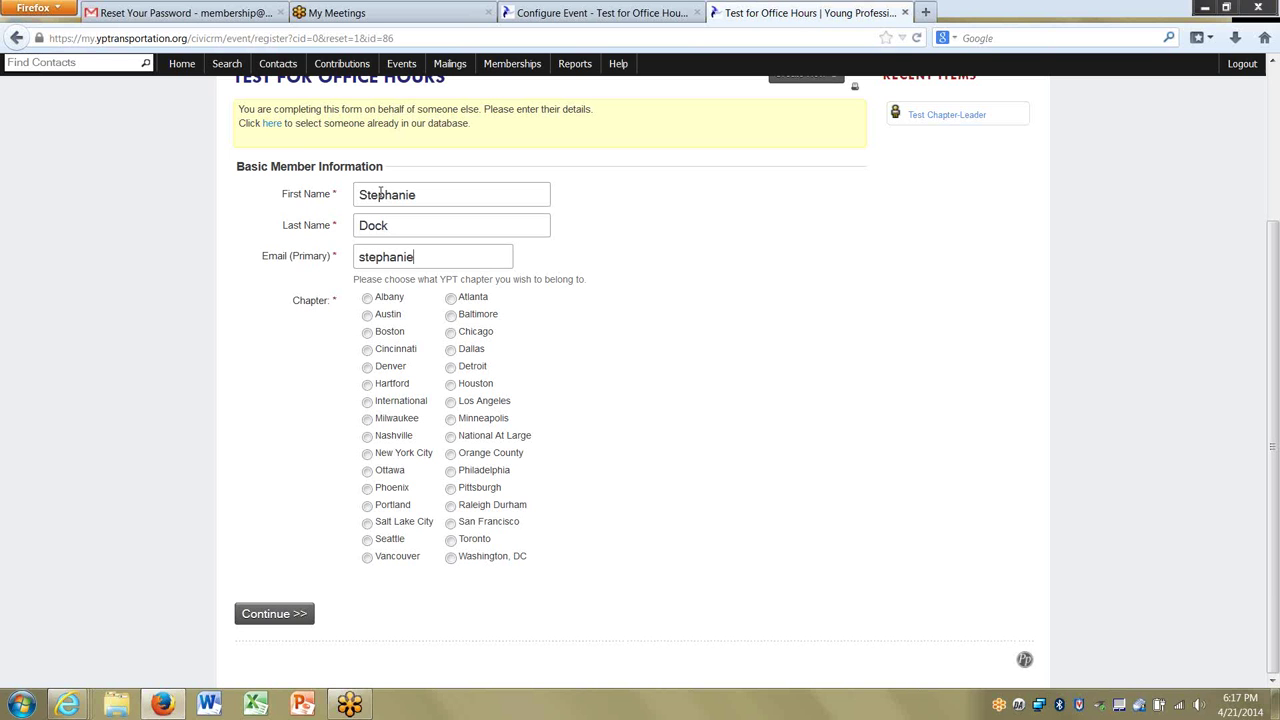
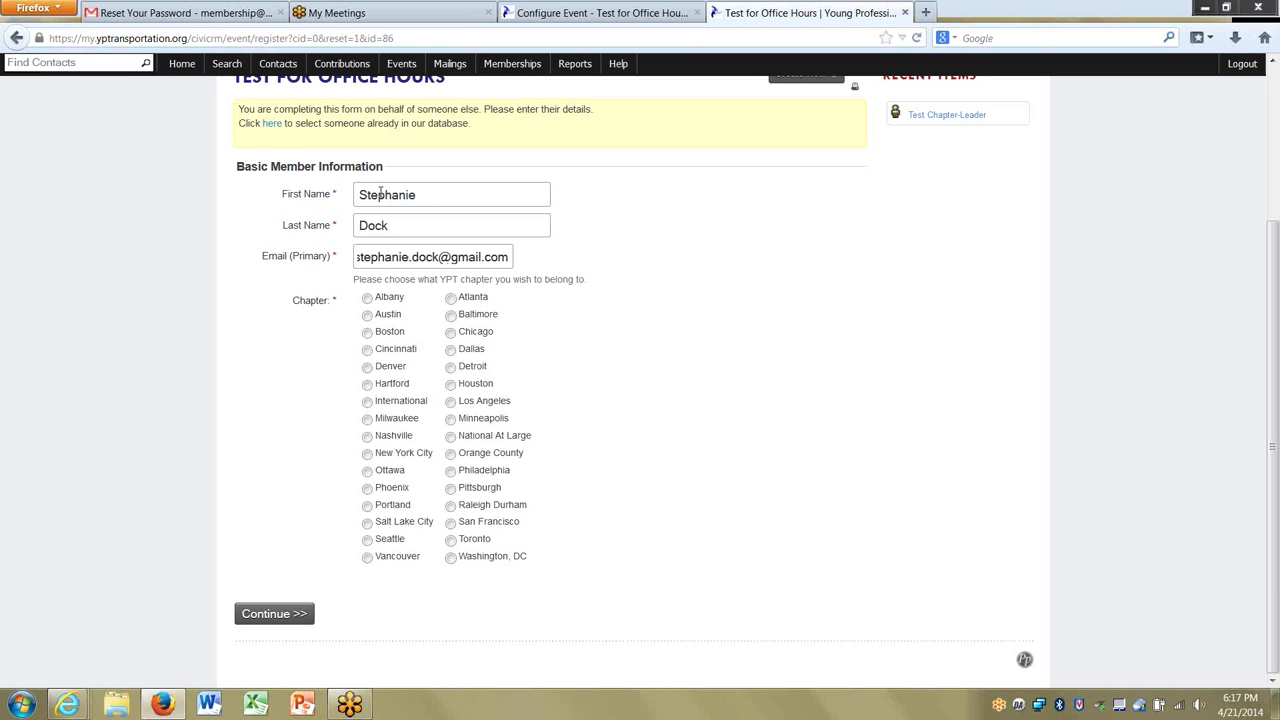
left_click(451, 557)
left_click(267, 614)
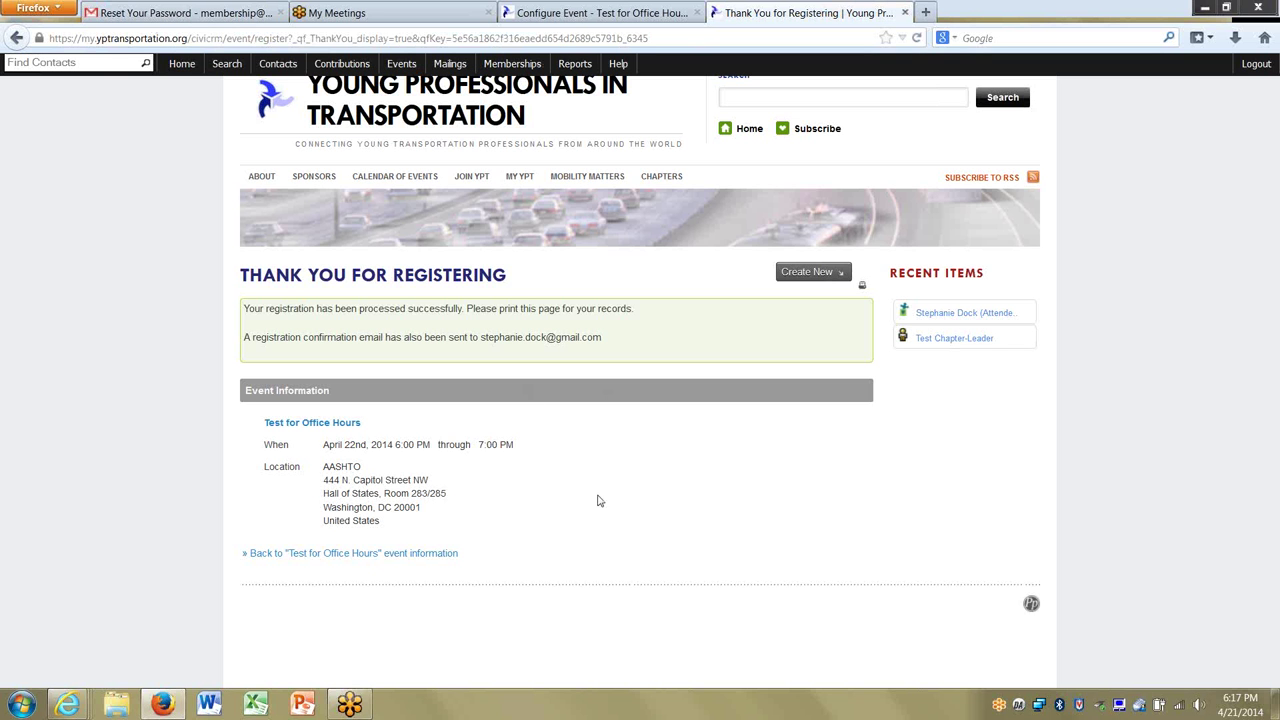
left_click(353, 553)
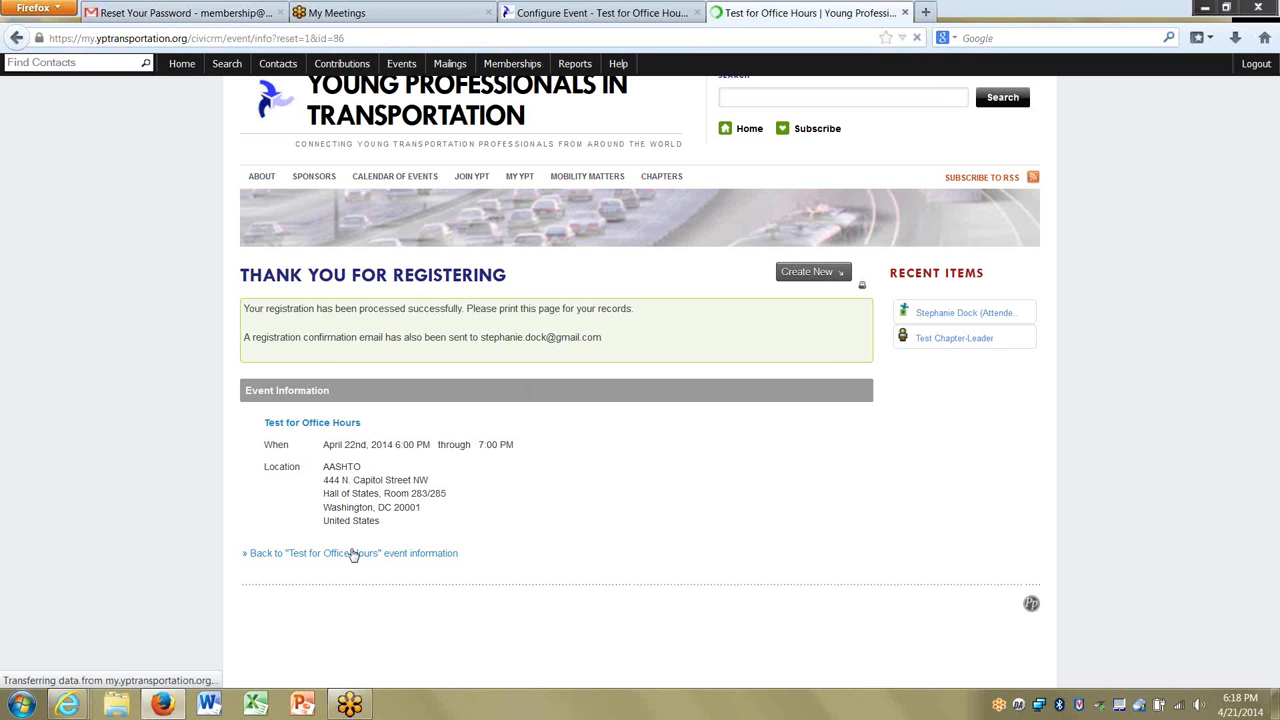
Return to the event's Configure Event page, glance at Event Links, then load the CiviEvent dashboard.
key("ctrl+Page_Up")
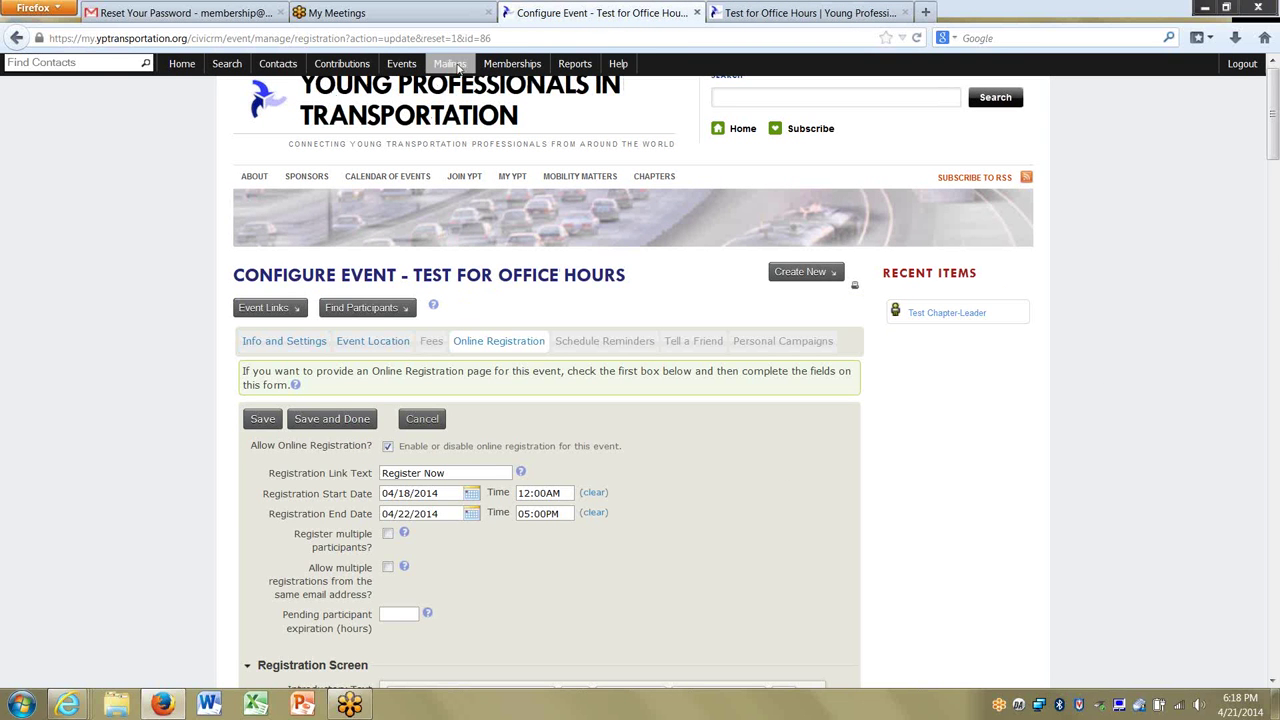
left_click(285, 311)
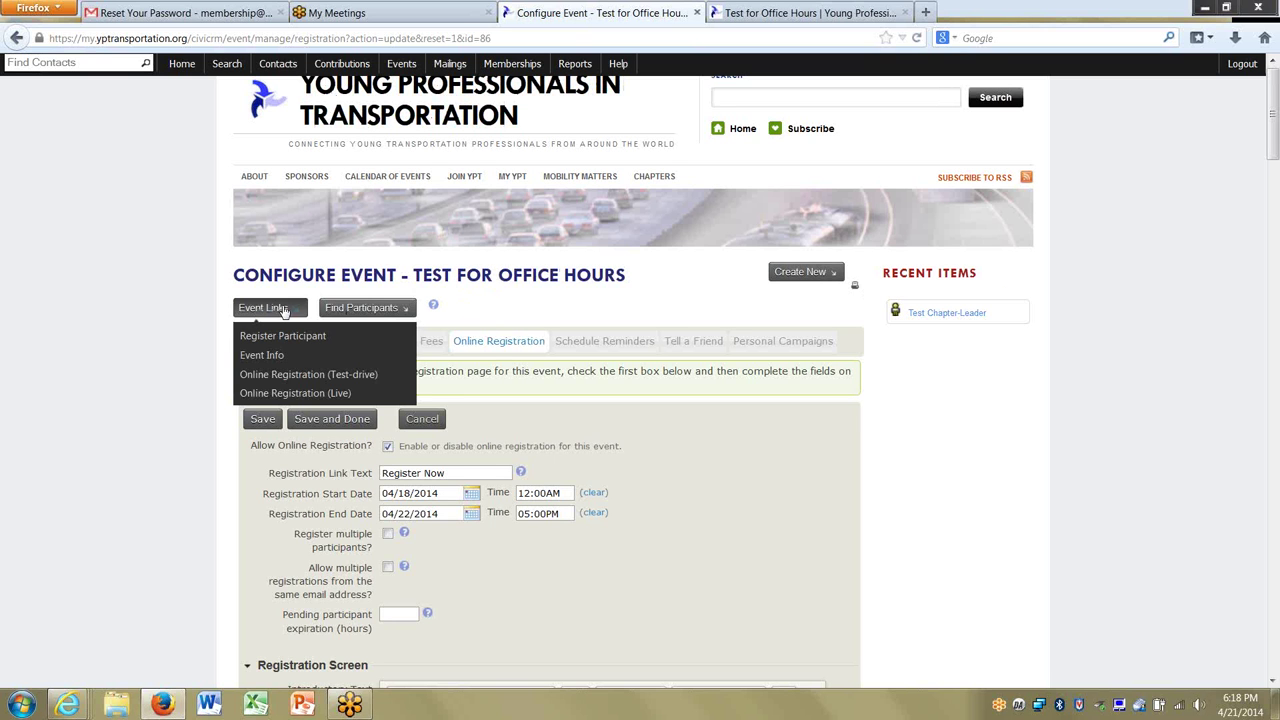
left_click(376, 311)
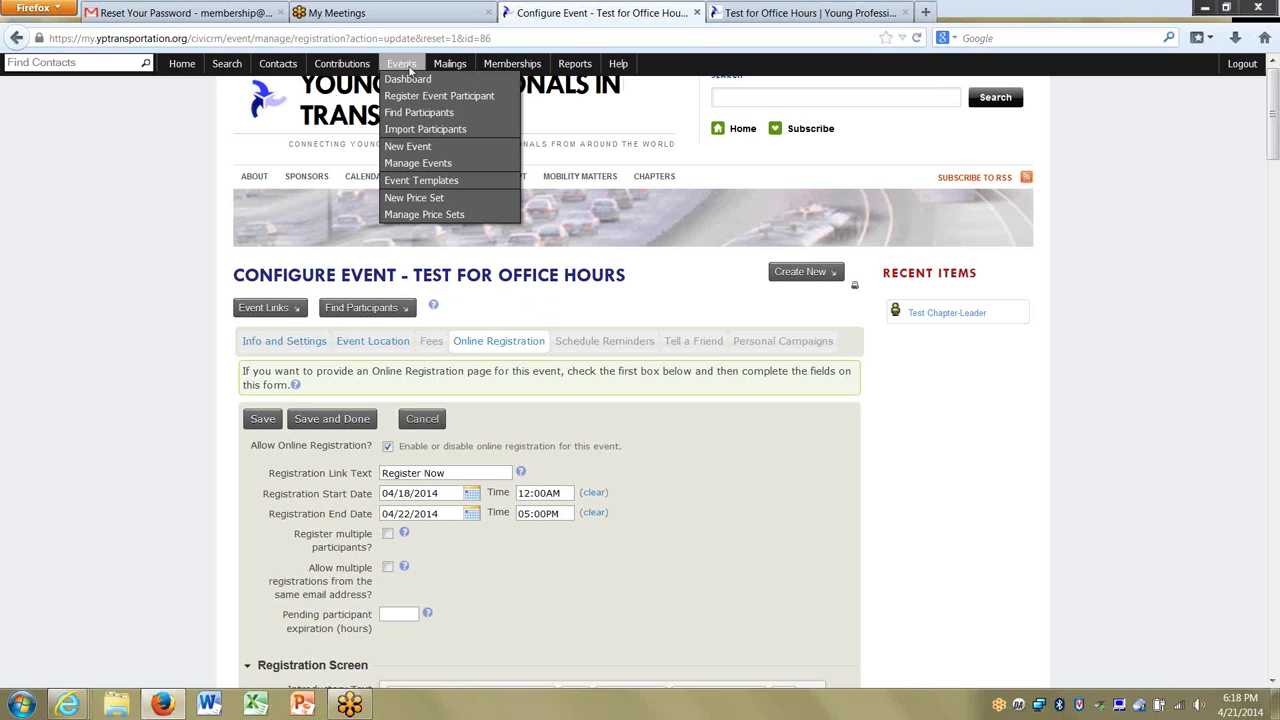
left_click(414, 79)
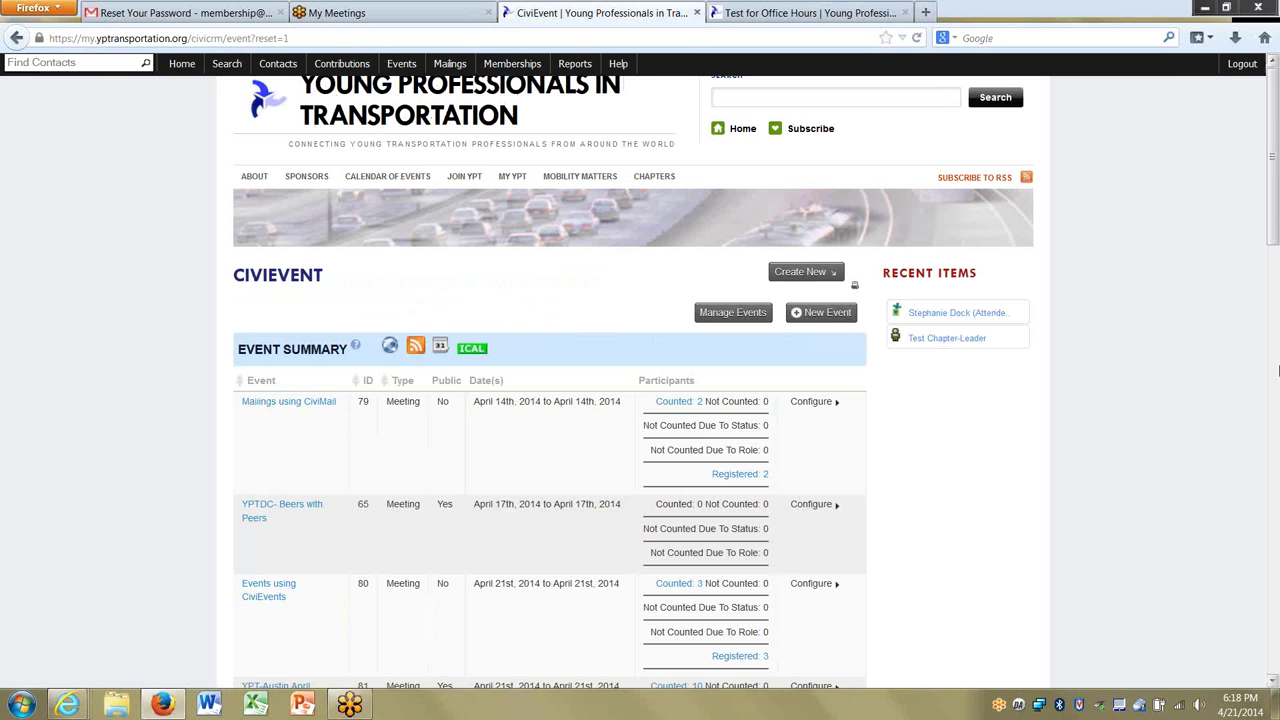
Open the 'Counted: 1' participant search for Test for Office Hours from the Event Summary.
left_click_drag(1273, 248, 1273, 358)
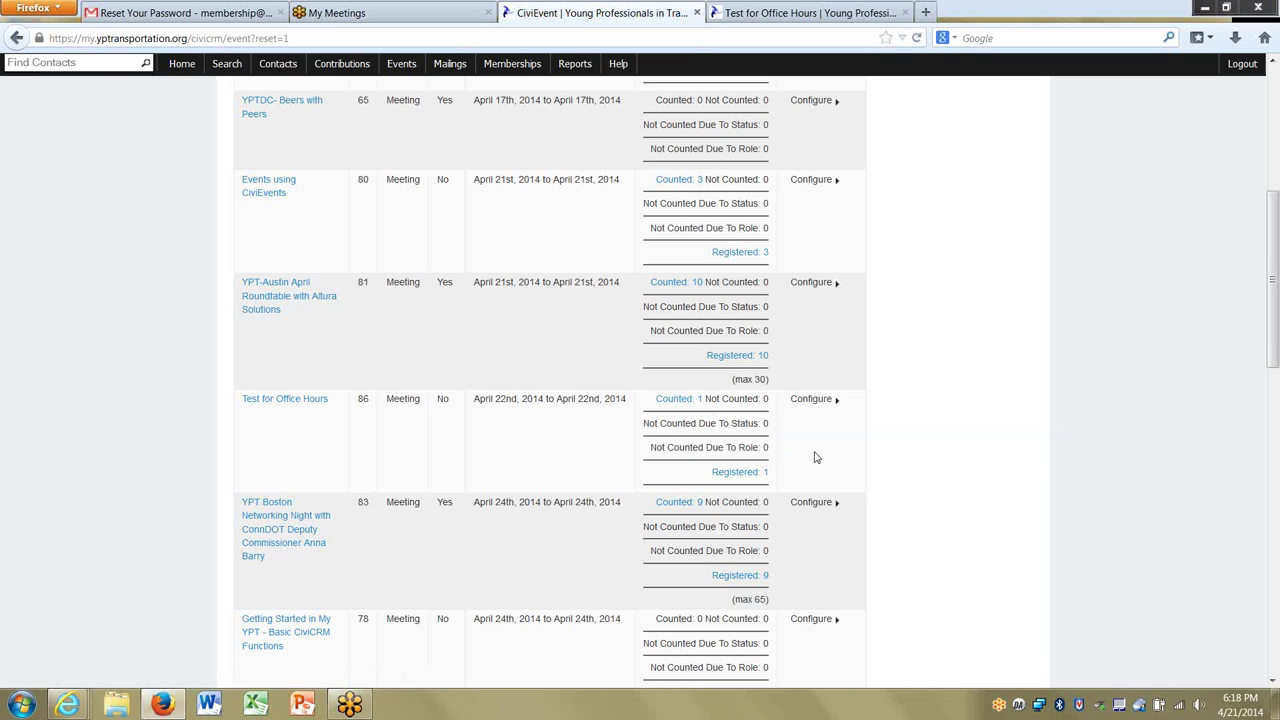
left_click(676, 402)
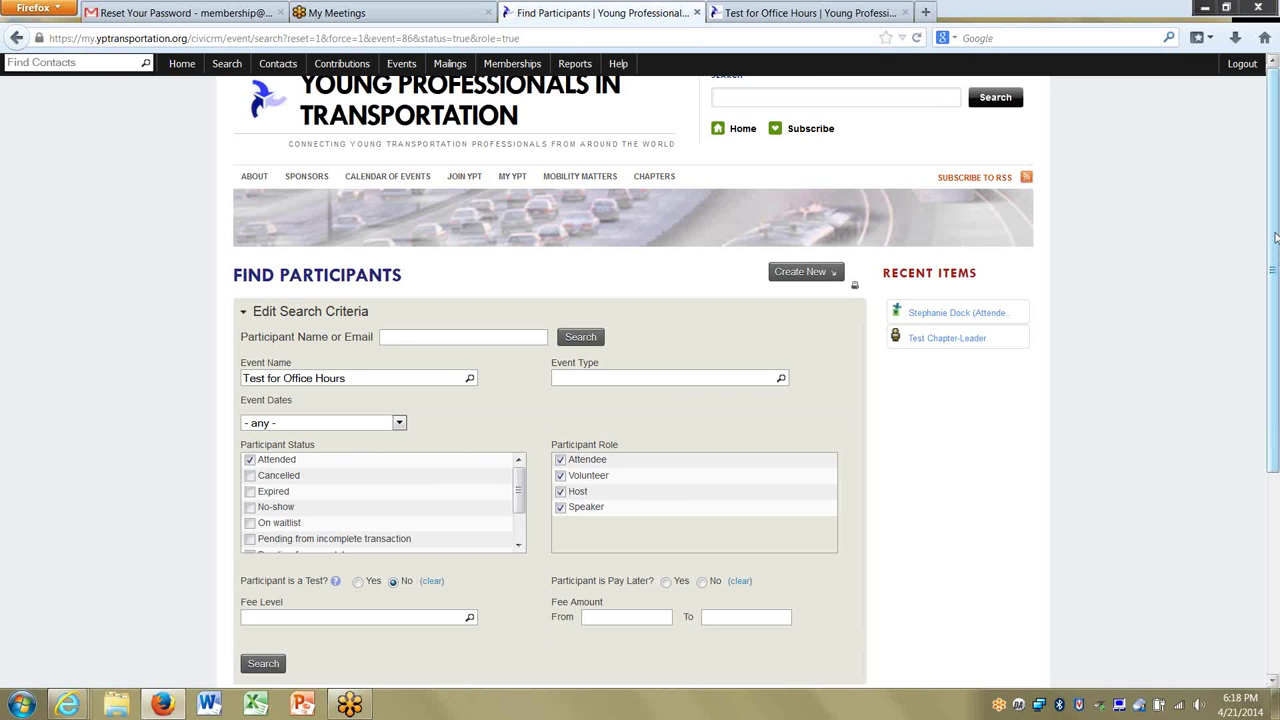
left_click_drag(1276, 244, 1277, 300)
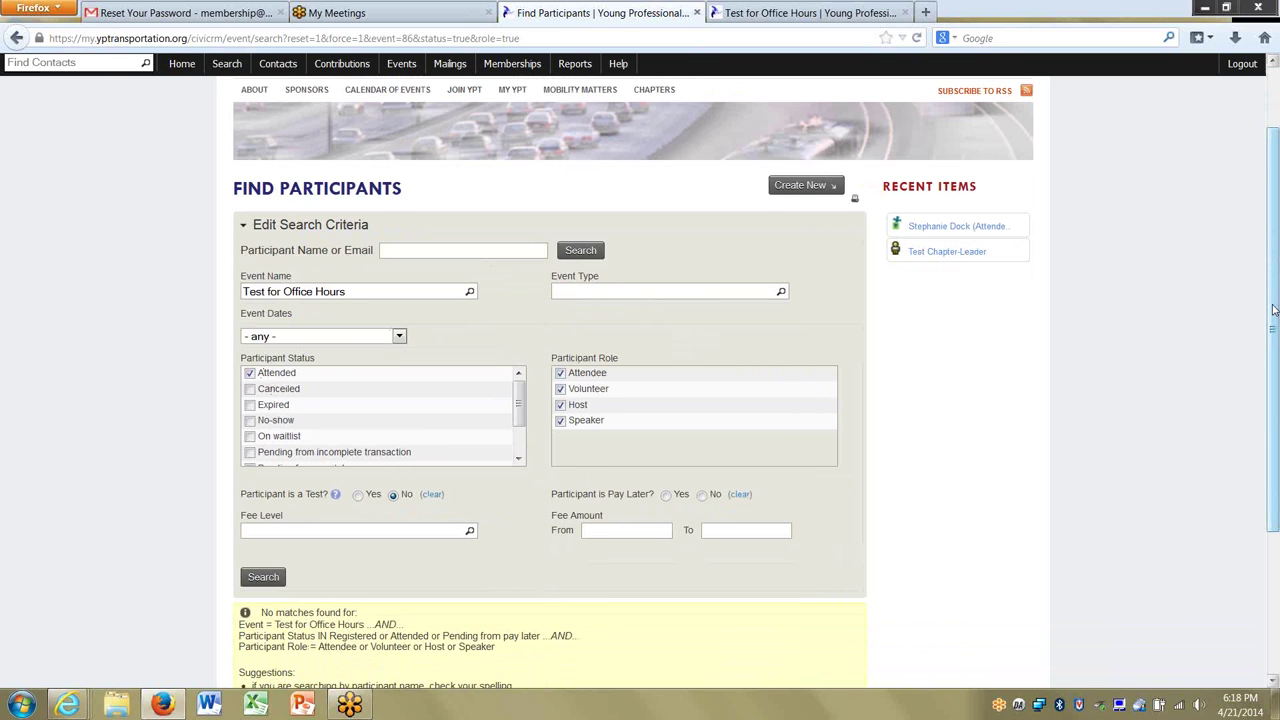
scroll(1270, 307, "down", 2)
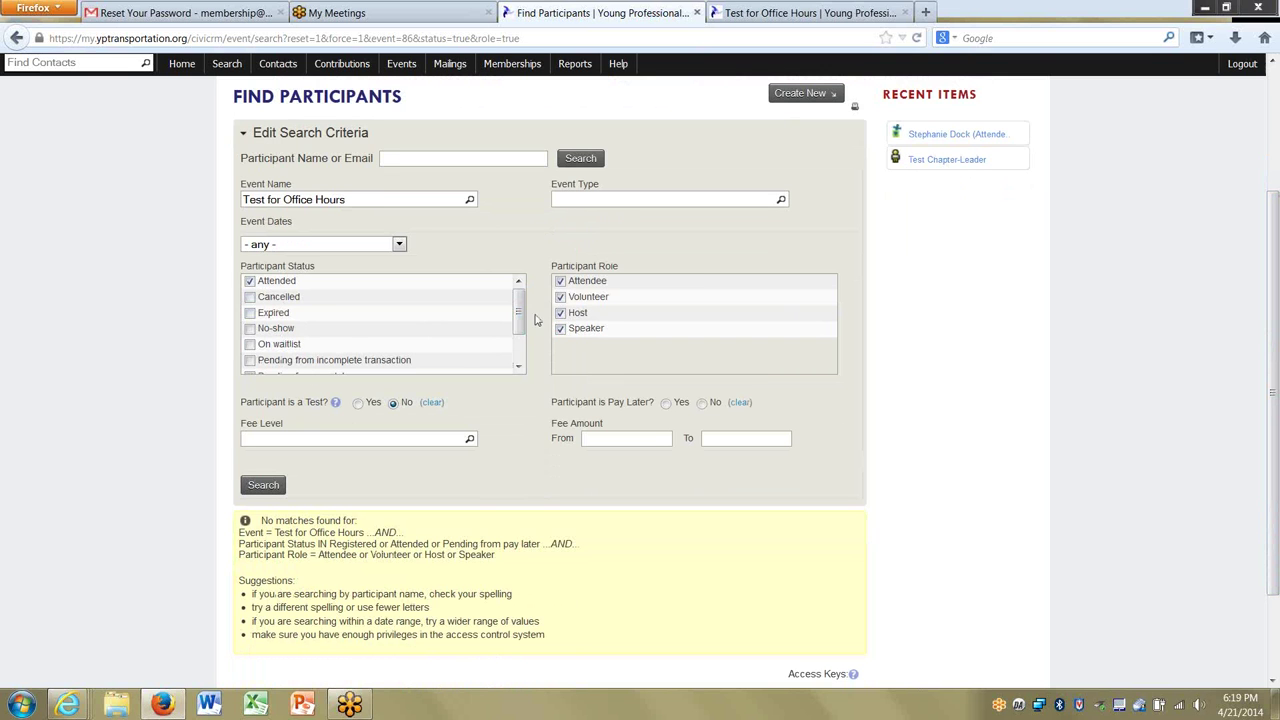
left_click_drag(519, 309, 522, 351)
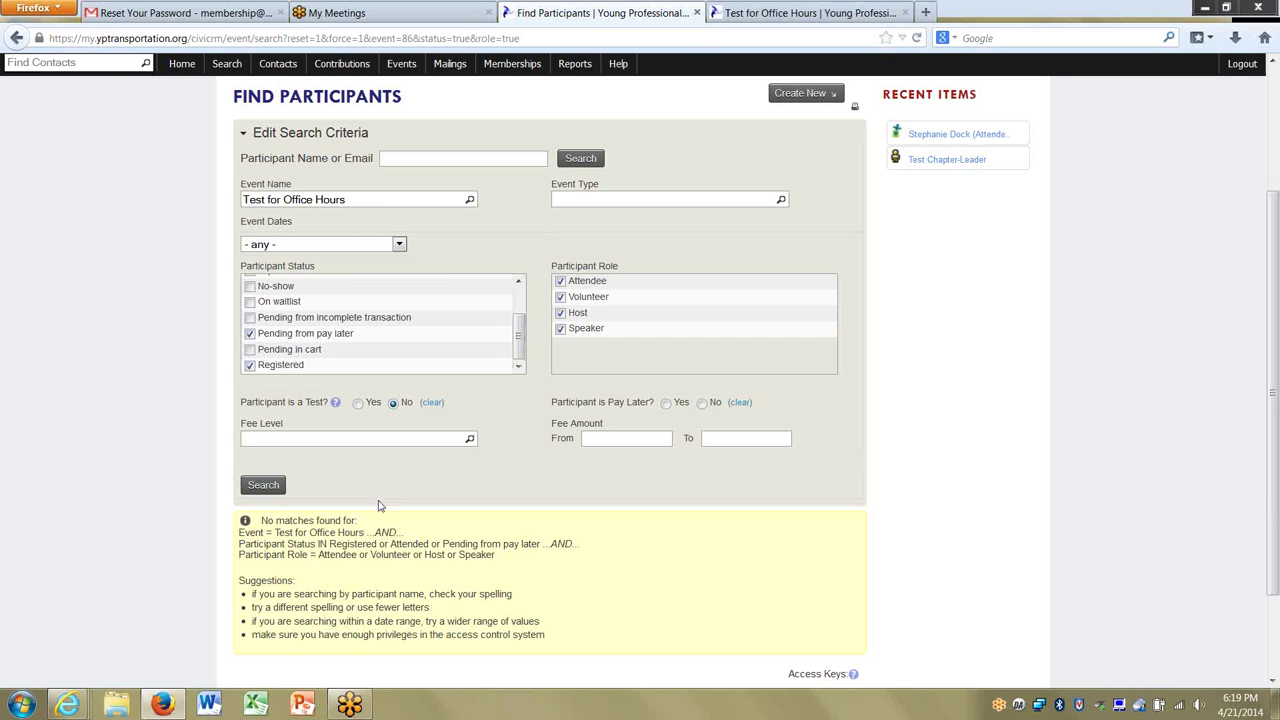
left_click_drag(1272, 410, 1276, 284)
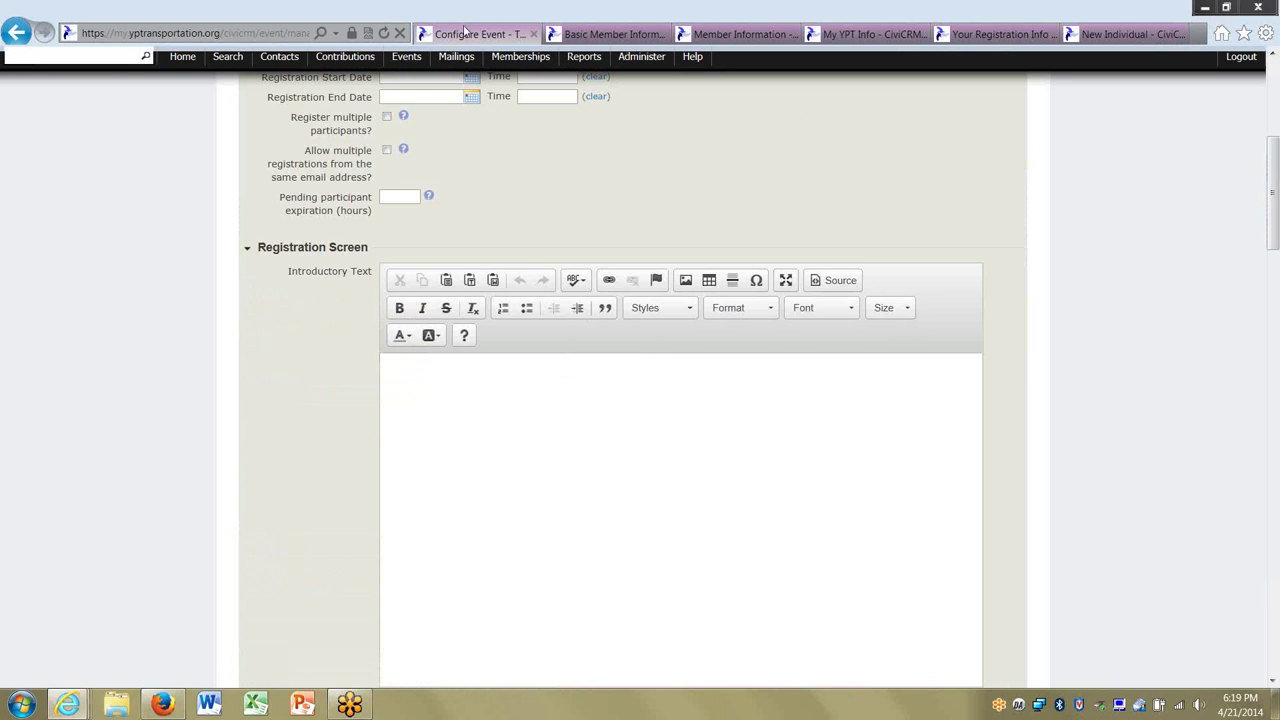
Go to the CiviEvent dashboard, discarding the page's unsaved changes.
scroll(1274, 259, "up", 5)
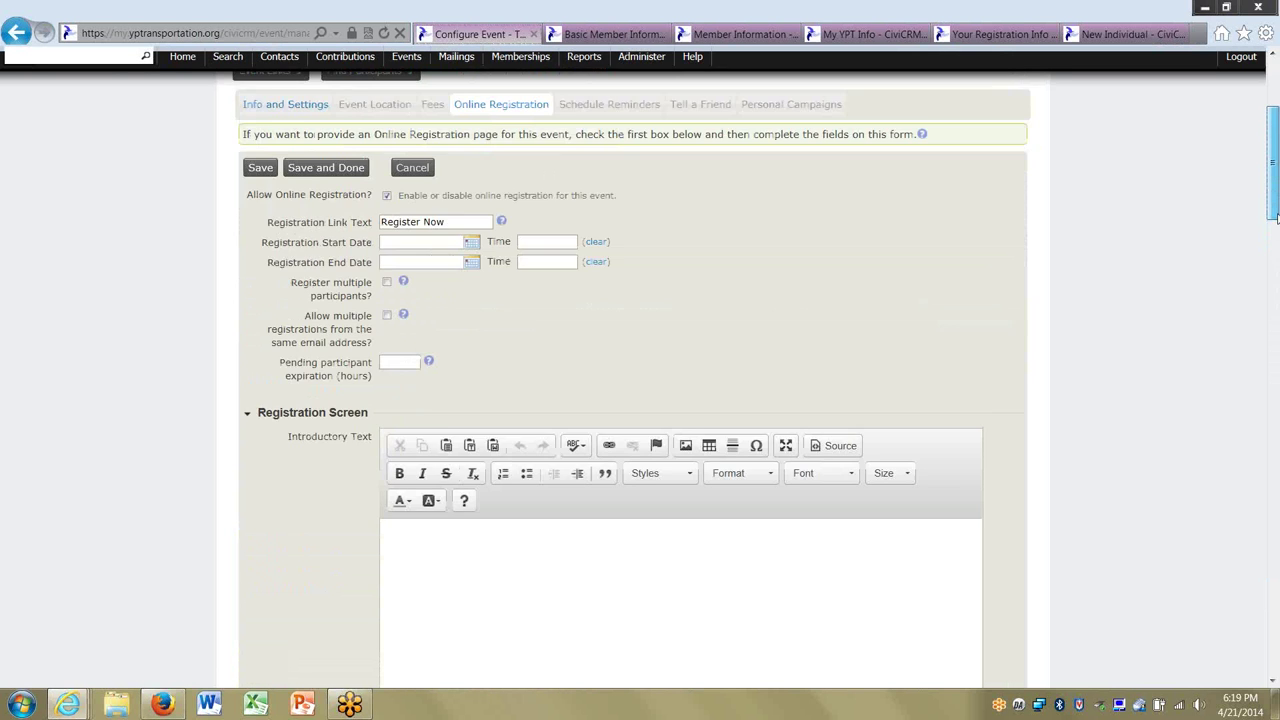
mouse_move(407, 55)
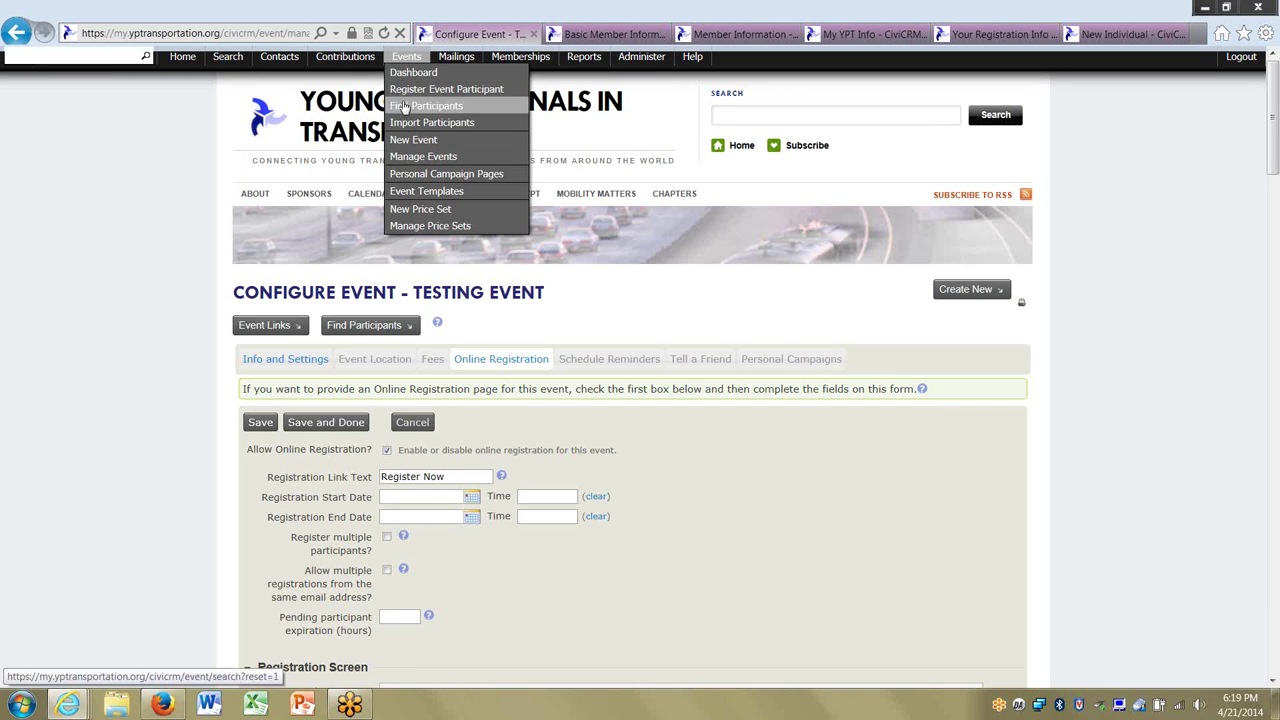
left_click(408, 74)
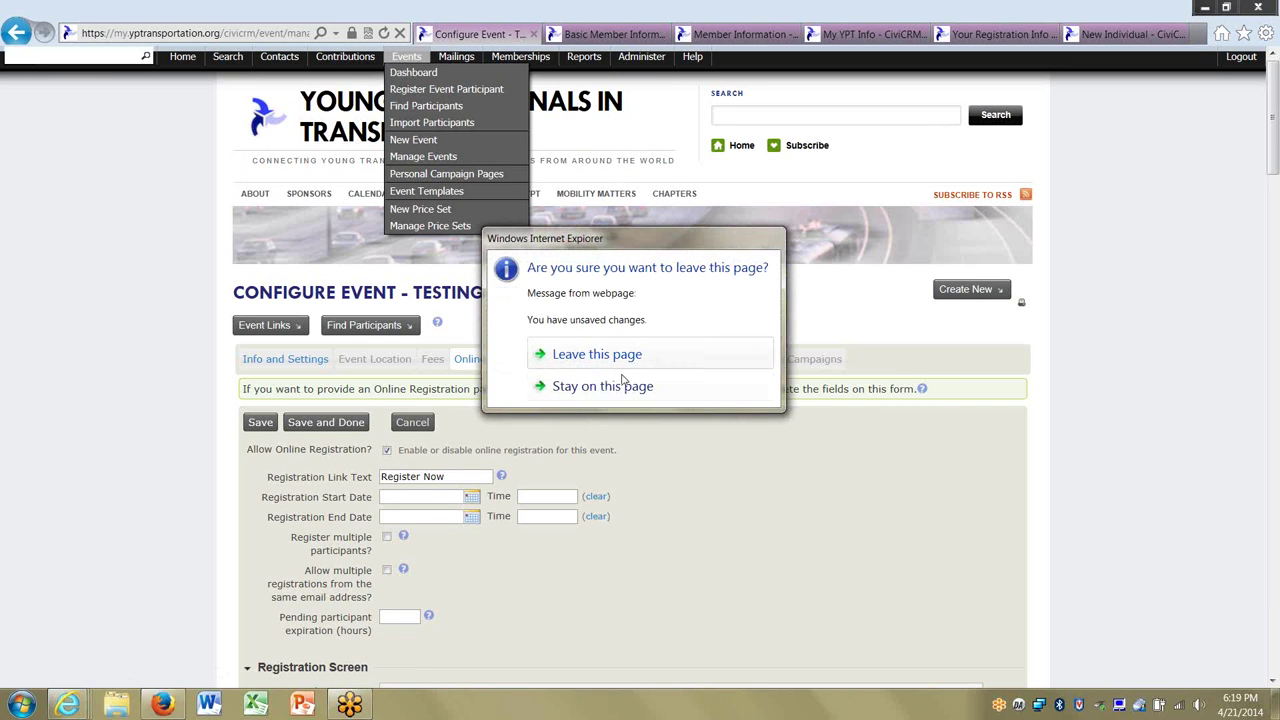
left_click(598, 356)
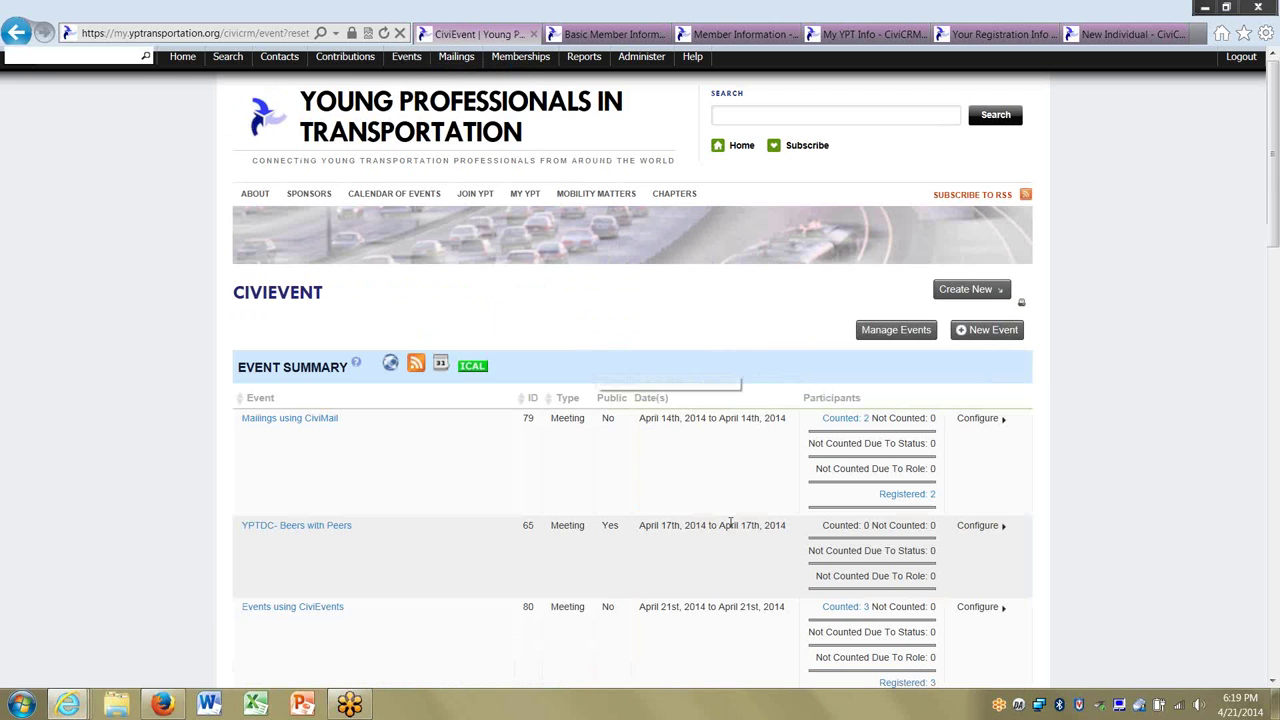
List Test for Office Hours' counted participants, check Basic Member Information, and return to Find Participants.
left_click_drag(1273, 241, 1273, 364)
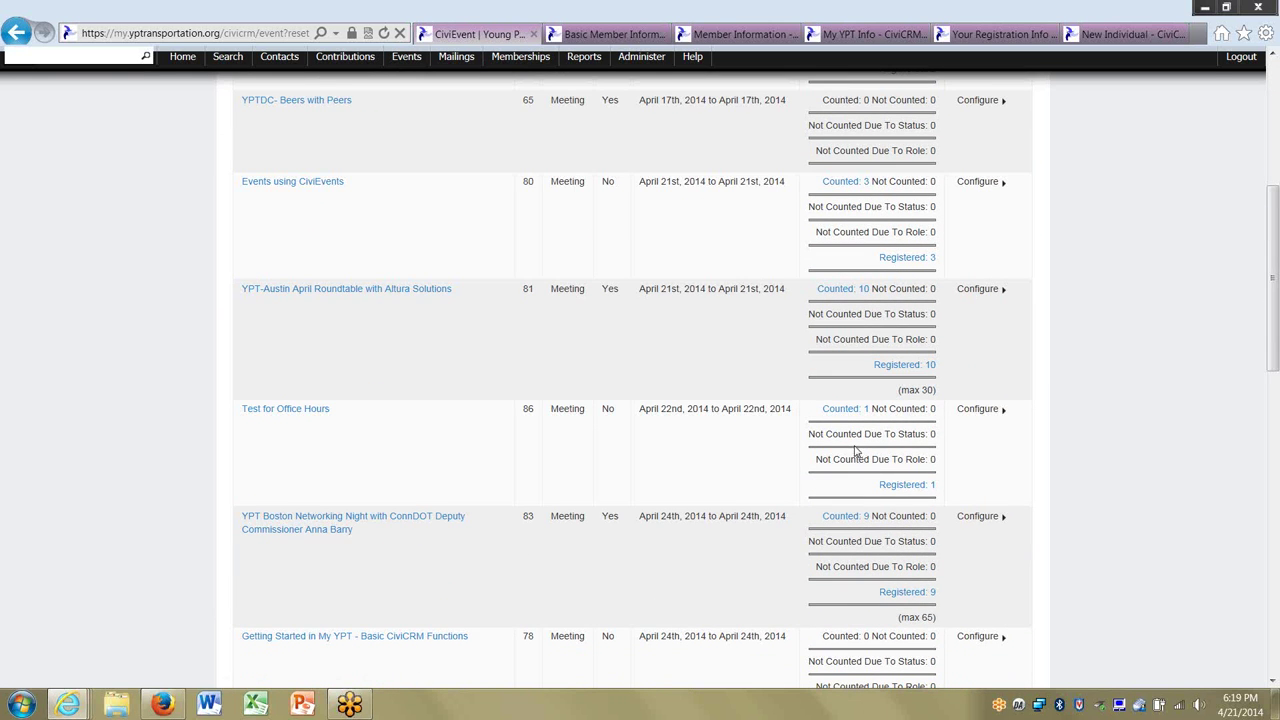
left_click(838, 409)
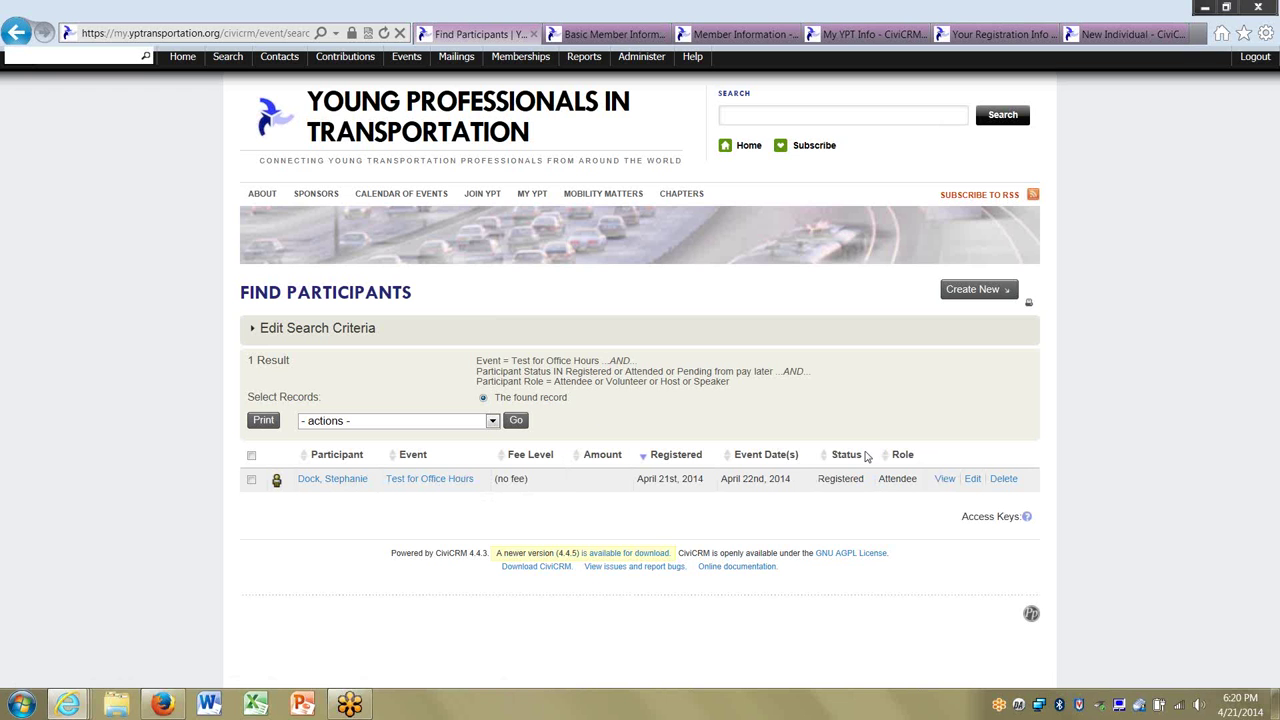
left_click(619, 38)
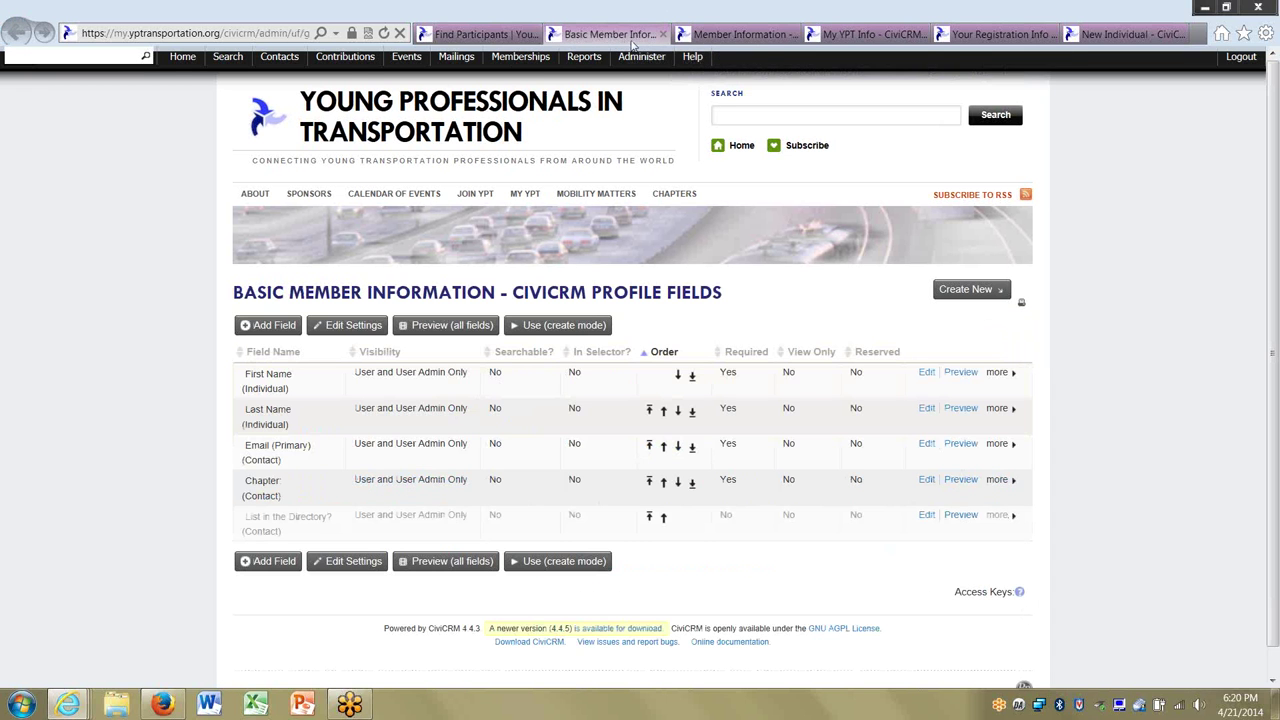
key("alt+Tab")
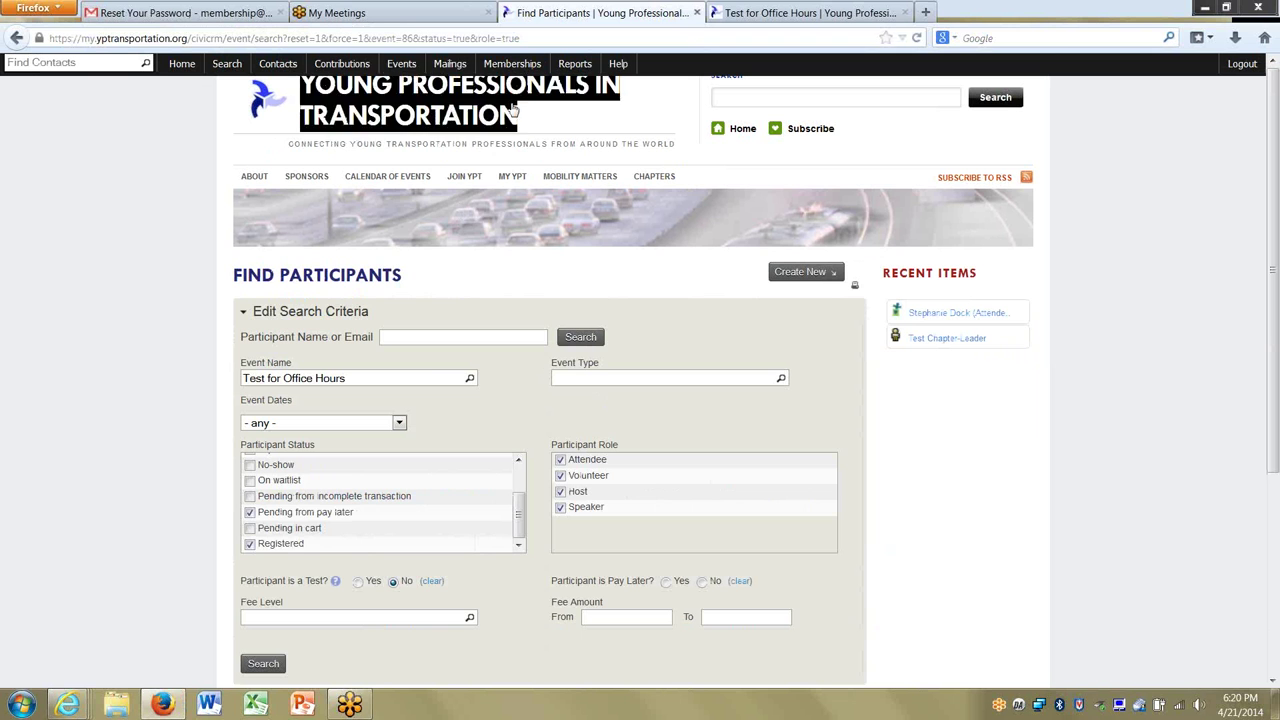
Load the CiviEvent Event Summary showing 1 counted participant for Test for Office Hours.
left_click(403, 65)
left_click(416, 79)
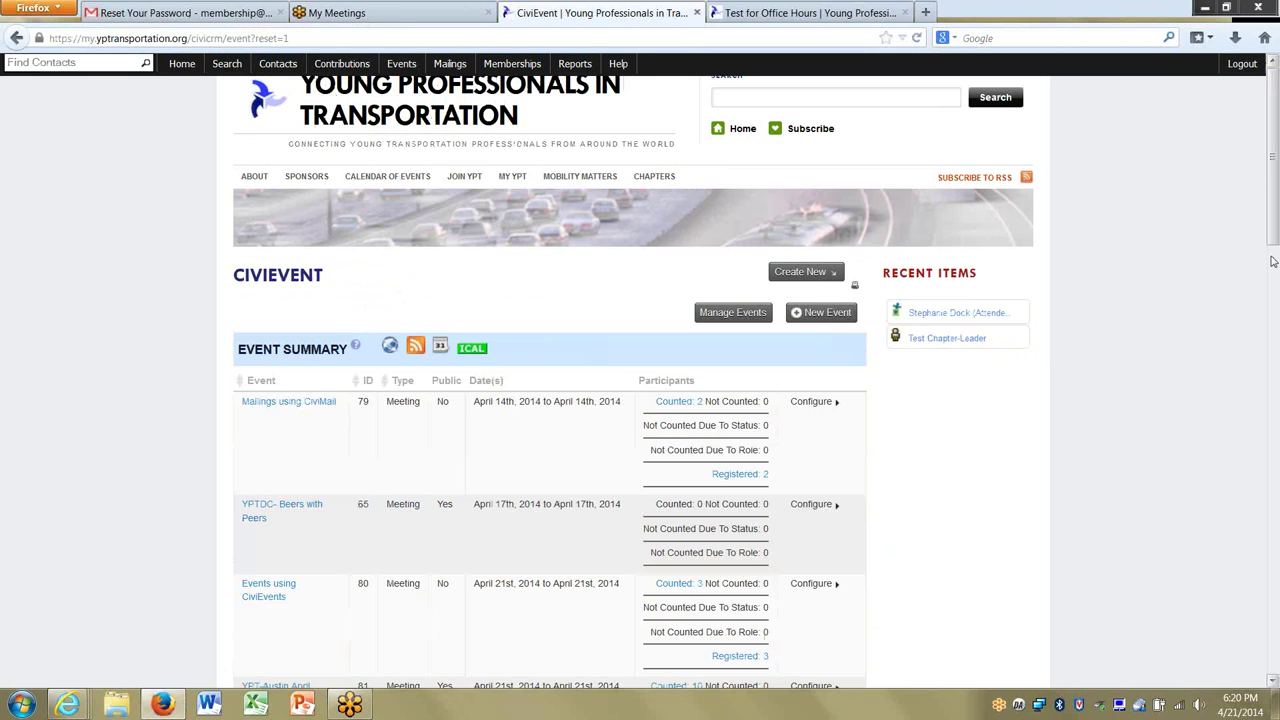
scroll(1268, 157, "down", 2)
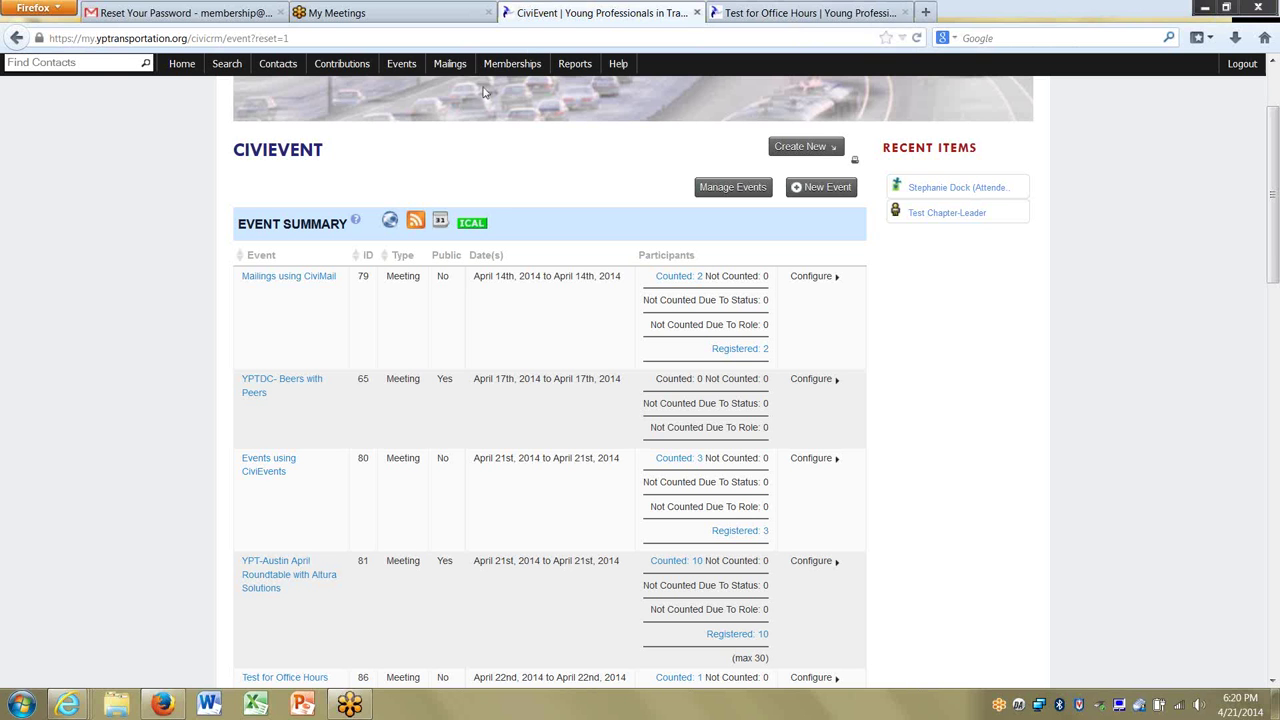
left_click(392, 66)
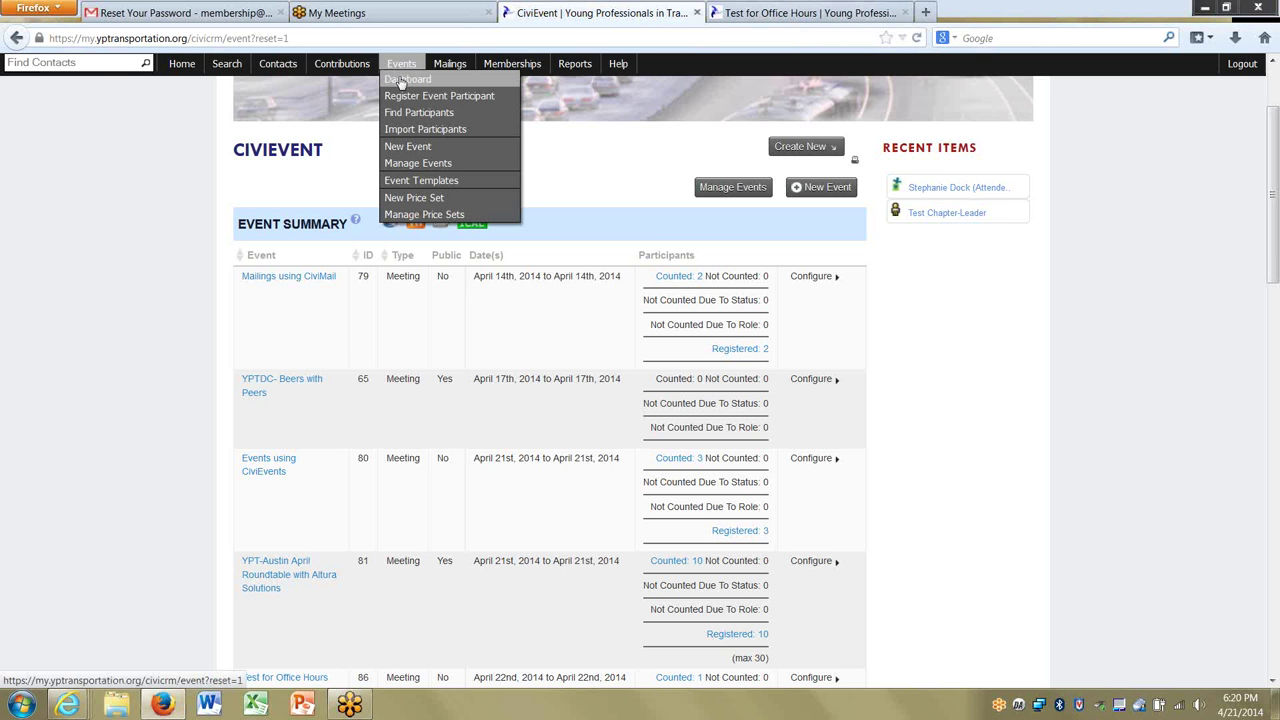
Open the Manage Events list from the Events menu.
left_click(400, 80)
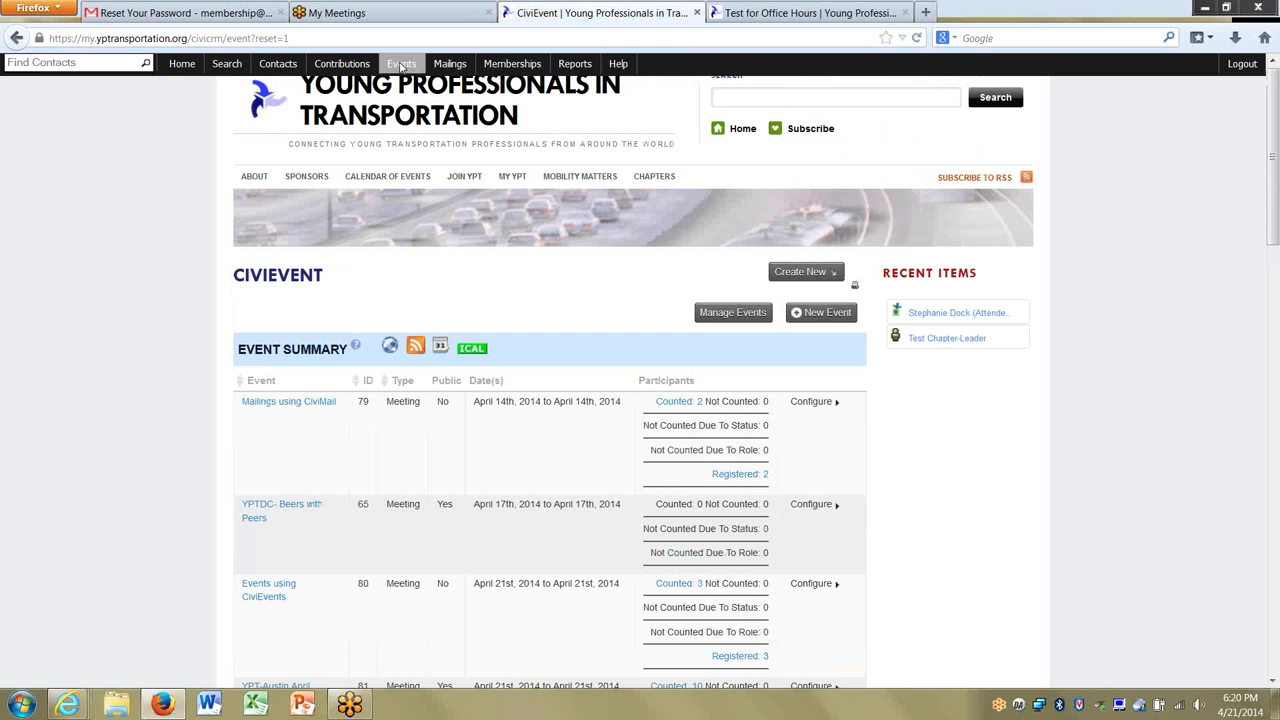
left_click(401, 66)
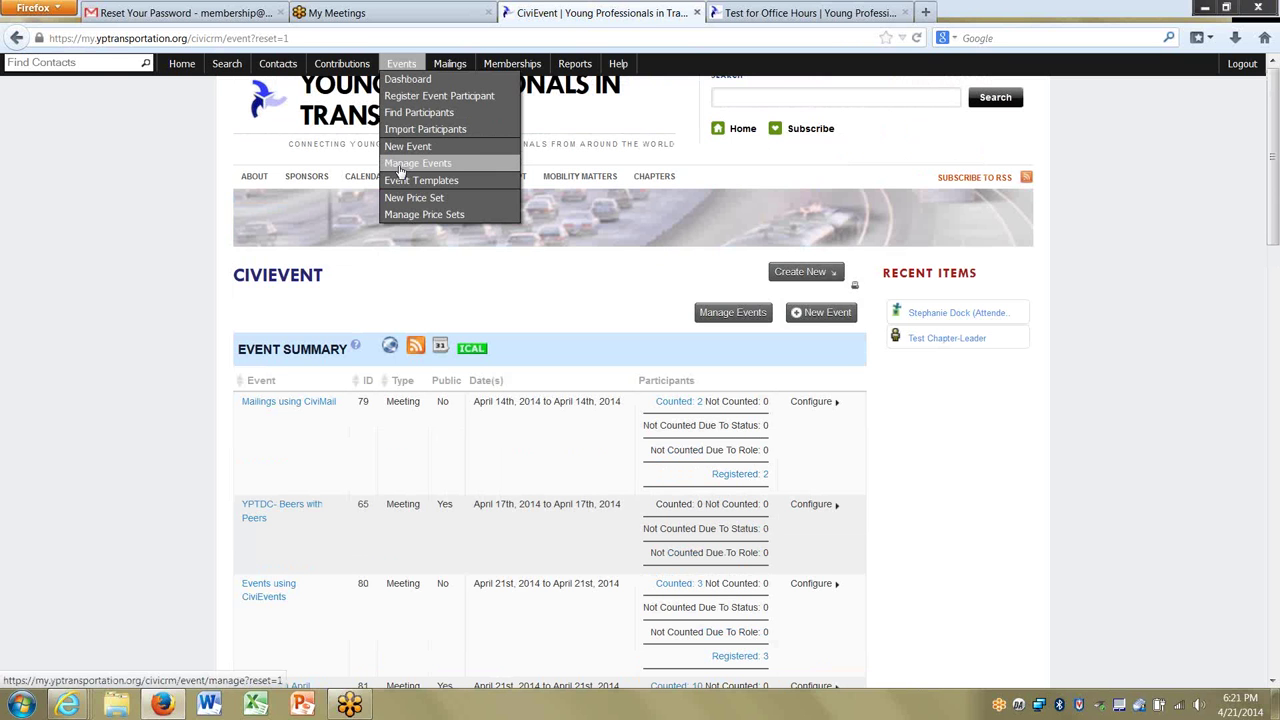
left_click(398, 166)
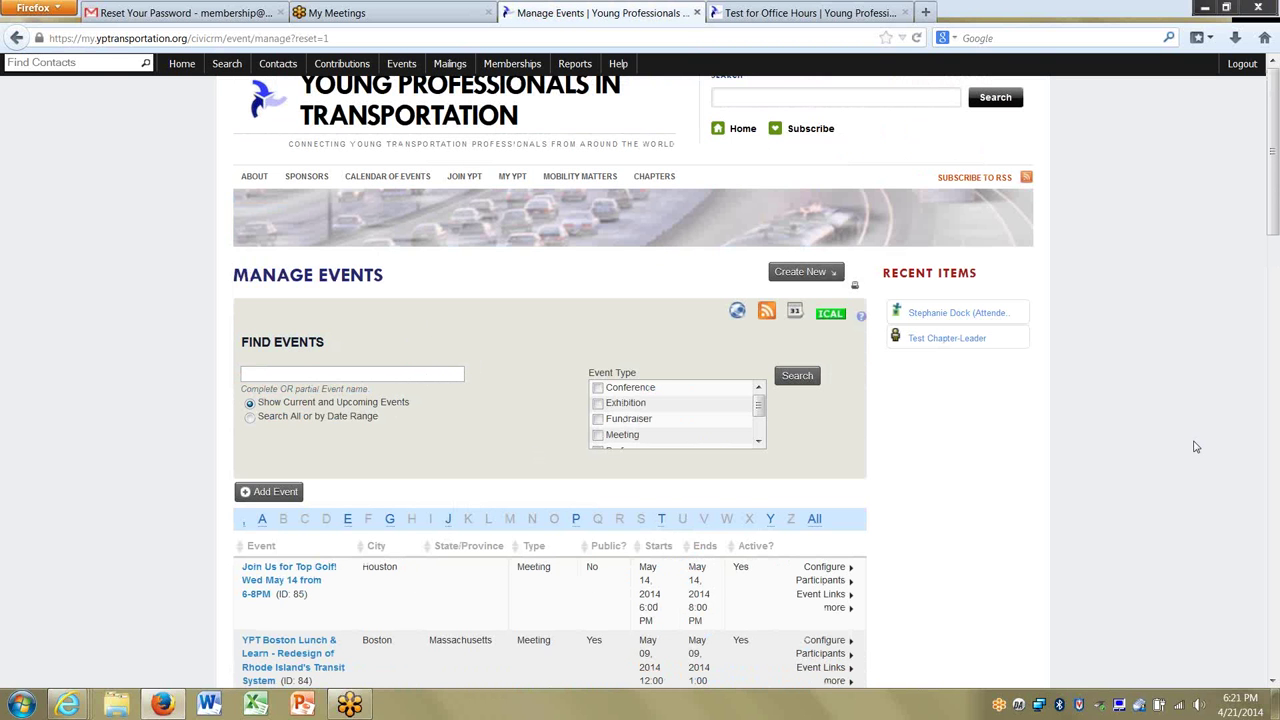
Find Testing Event (ID 73), preview its page, and show its Configure options.
scroll(1258, 220, "down", 15)
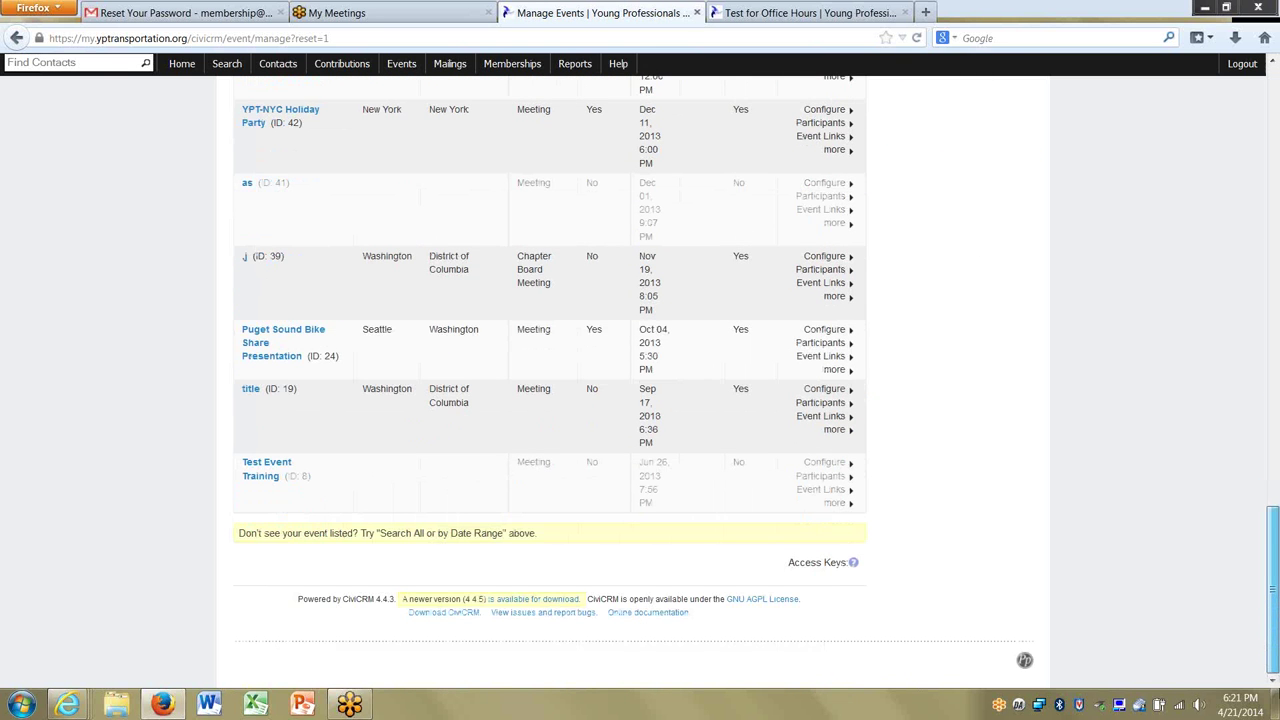
left_click_drag(1276, 650, 1276, 502)
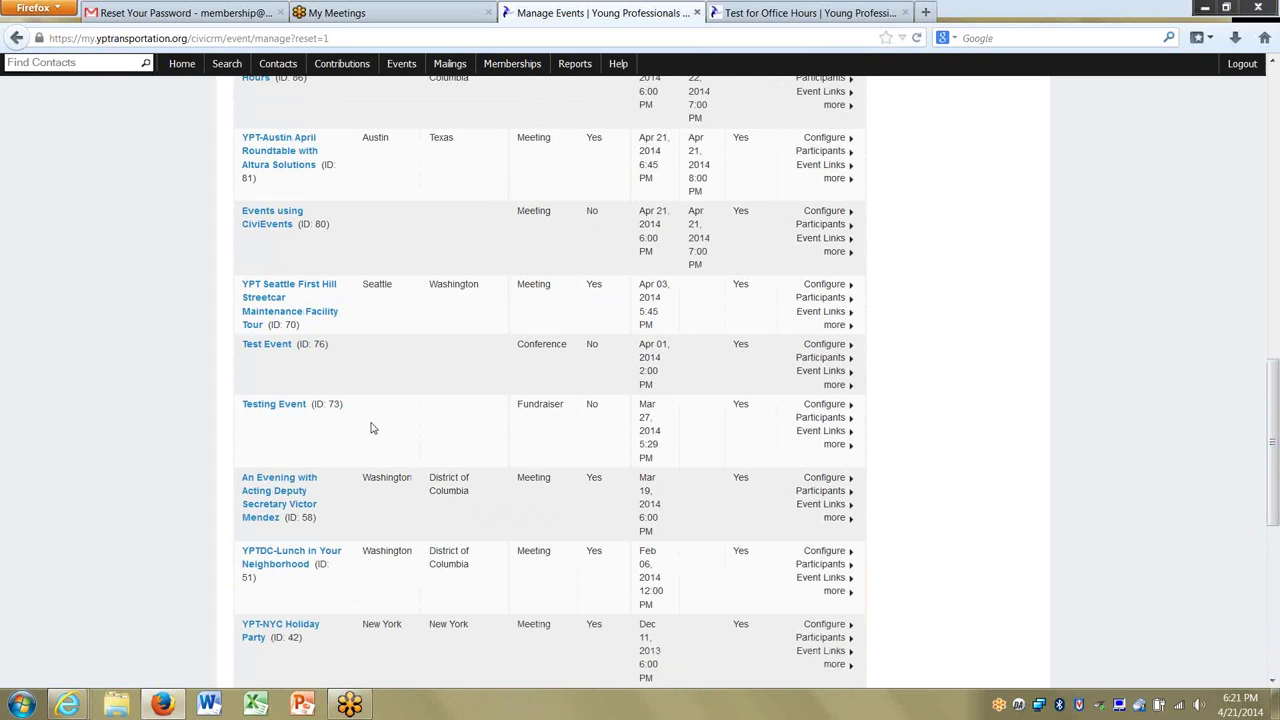
left_click(263, 408)
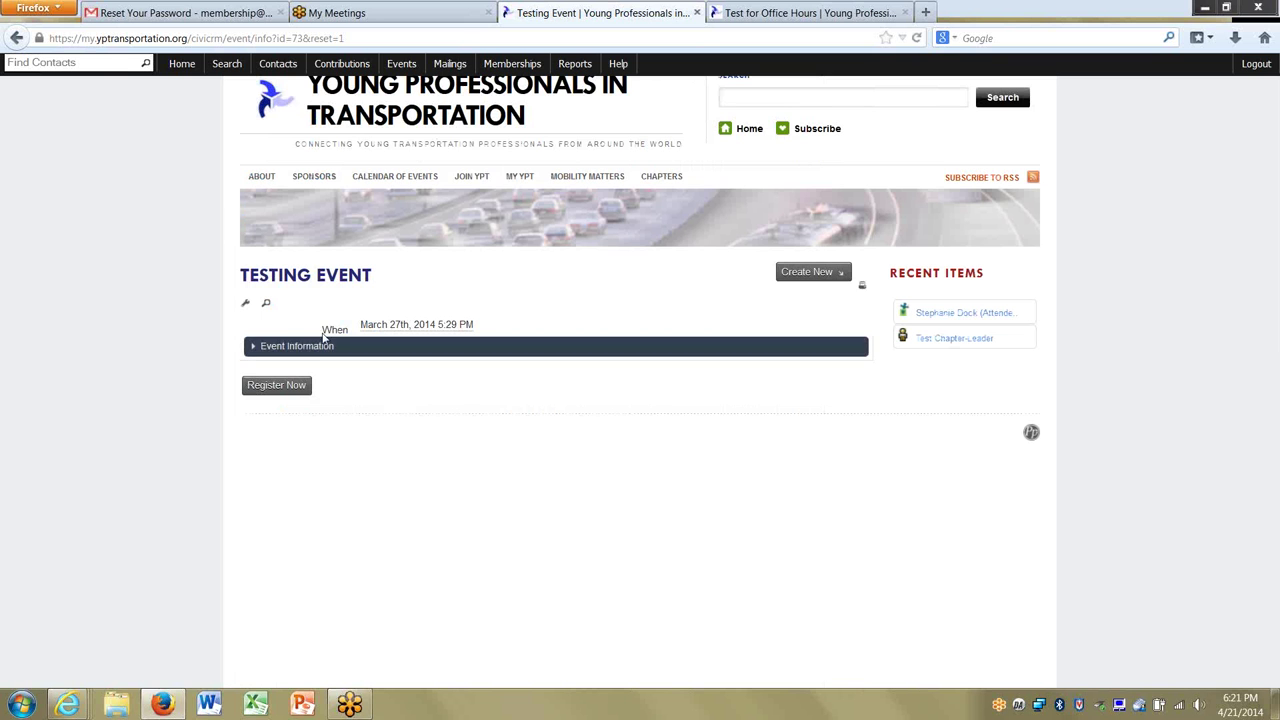
left_click(16, 37)
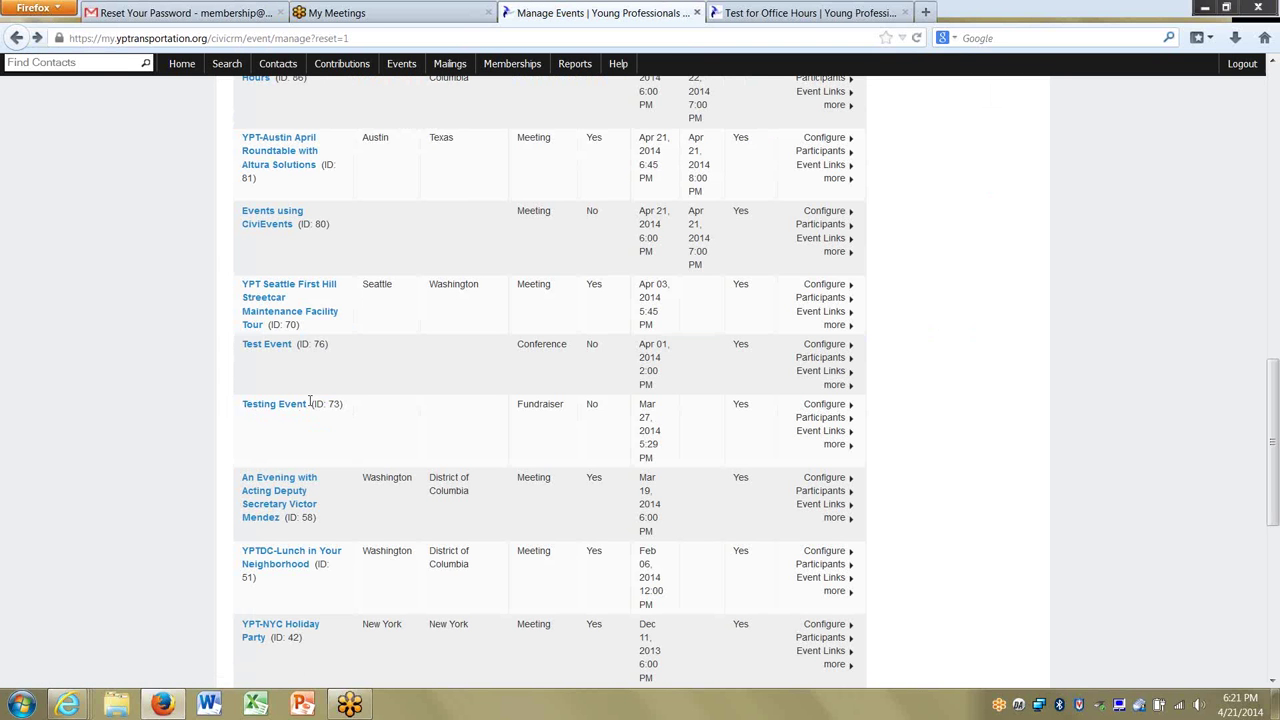
left_click(822, 406)
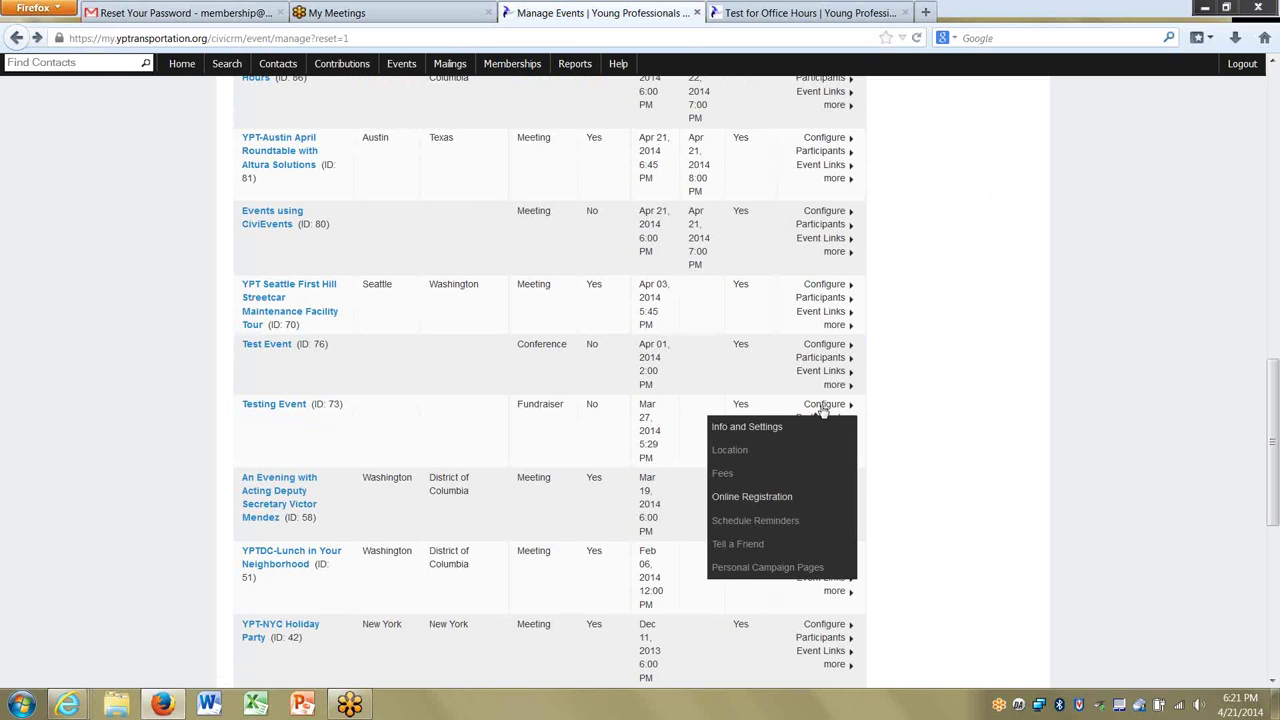
View Testing Event's Online Registration profiles: Your Registration Info at top, Liability Waiver at bottom.
left_click(754, 498)
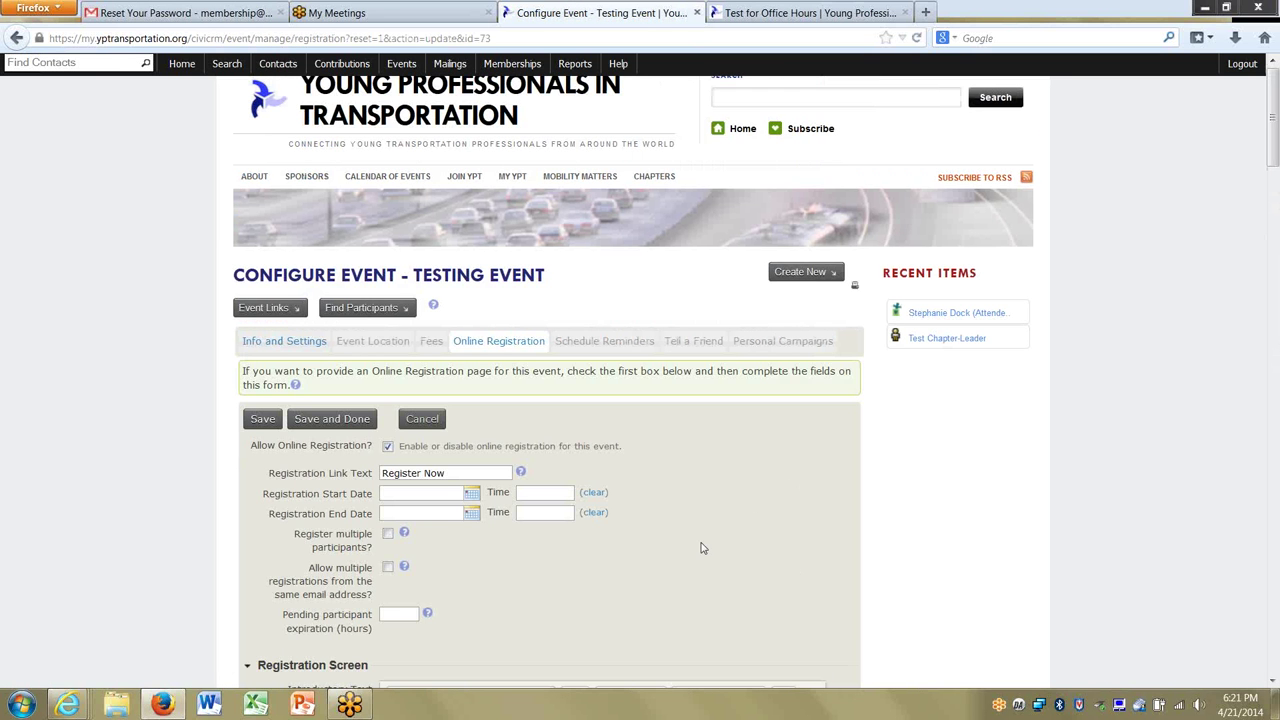
scroll(703, 548, "down", 5)
scroll(703, 548, "down", 12)
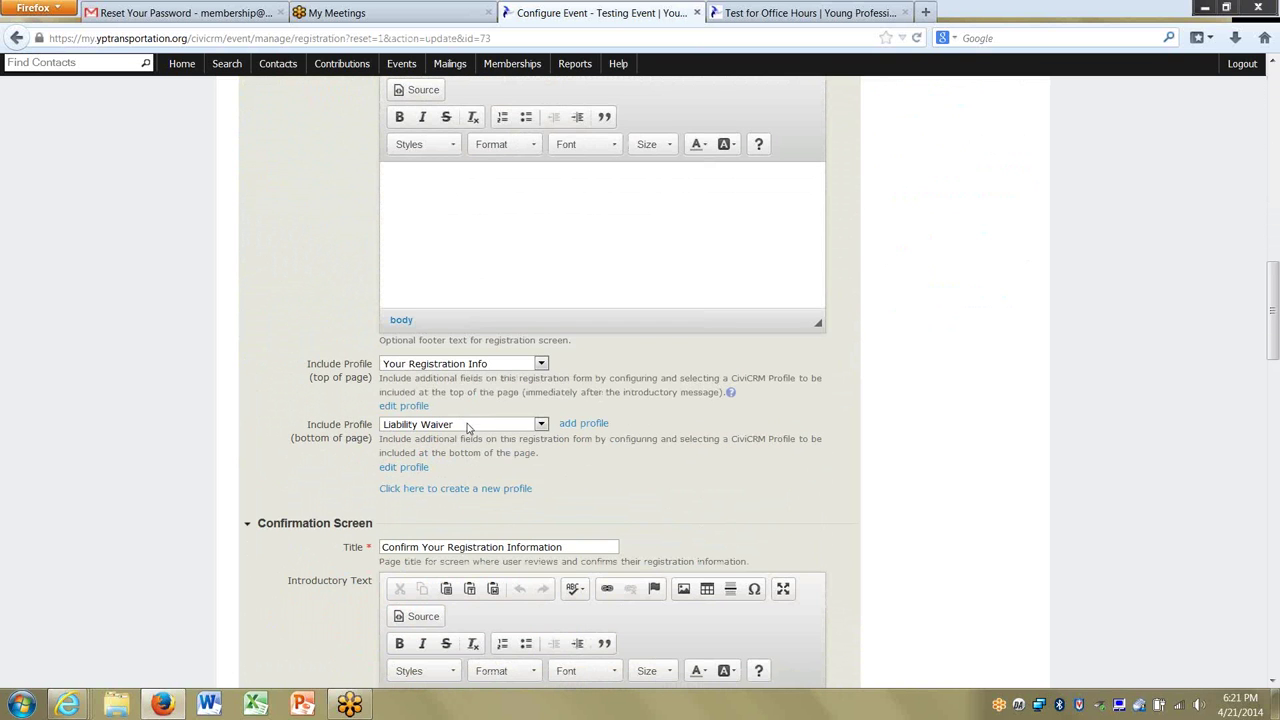
Open Info and Settings for Test for Office Hours from the CiviEvent dashboard.
left_click(406, 80)
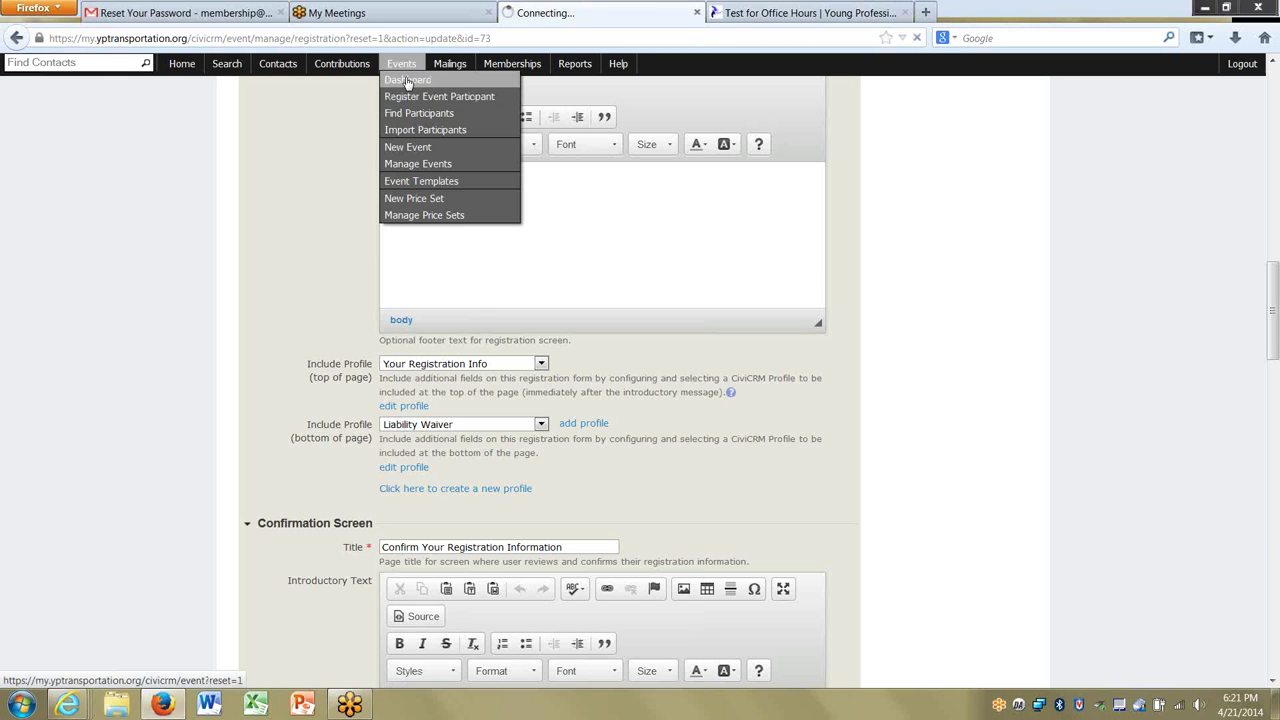
scroll(440, 345, "down", 5)
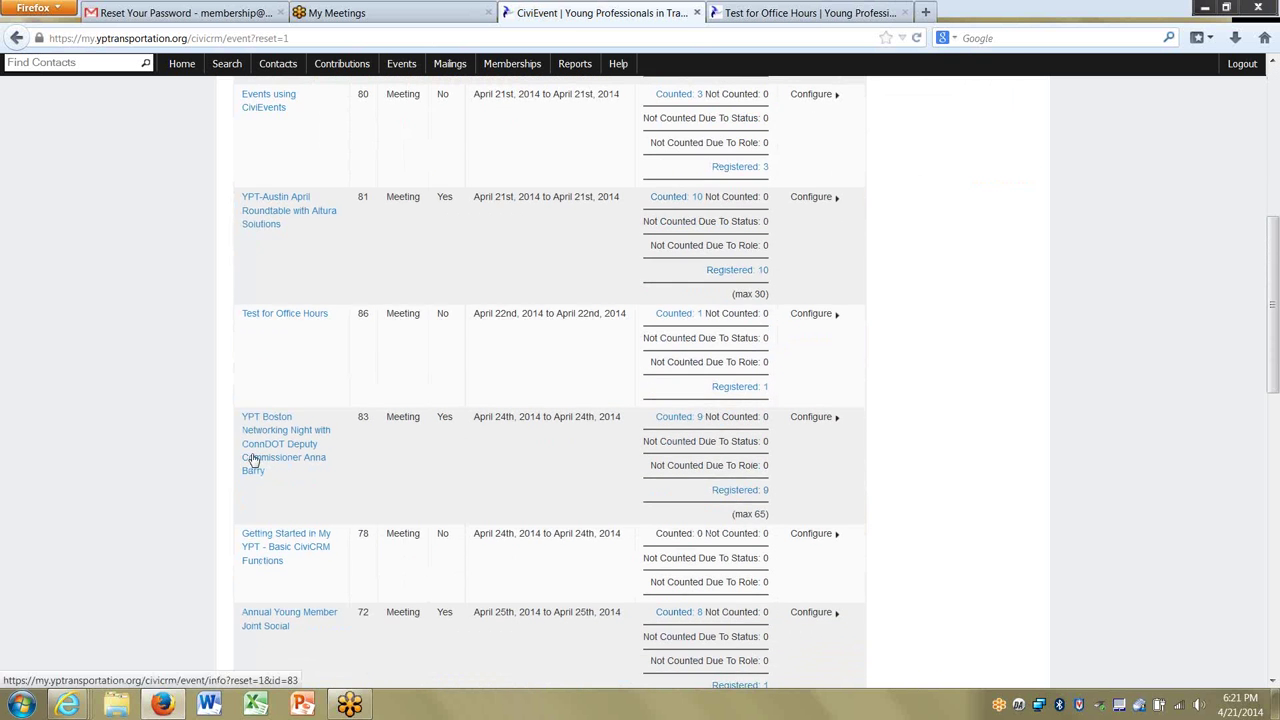
left_click(820, 316)
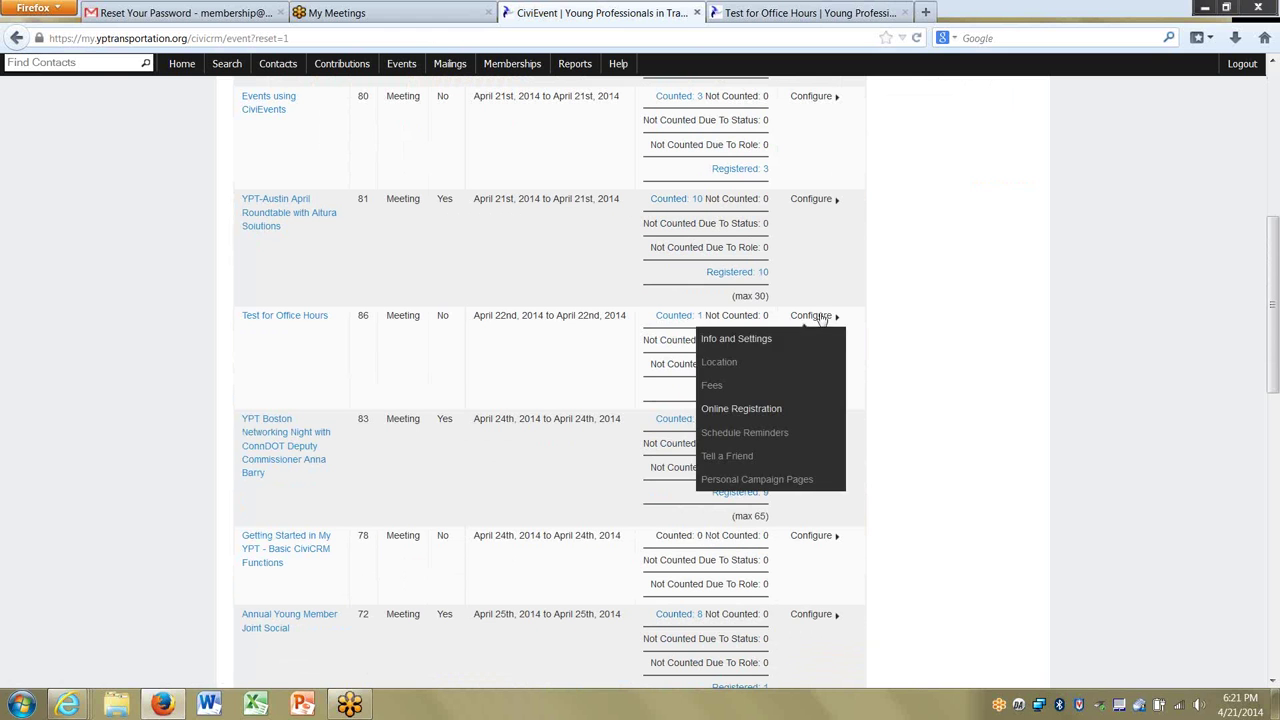
left_click(718, 342)
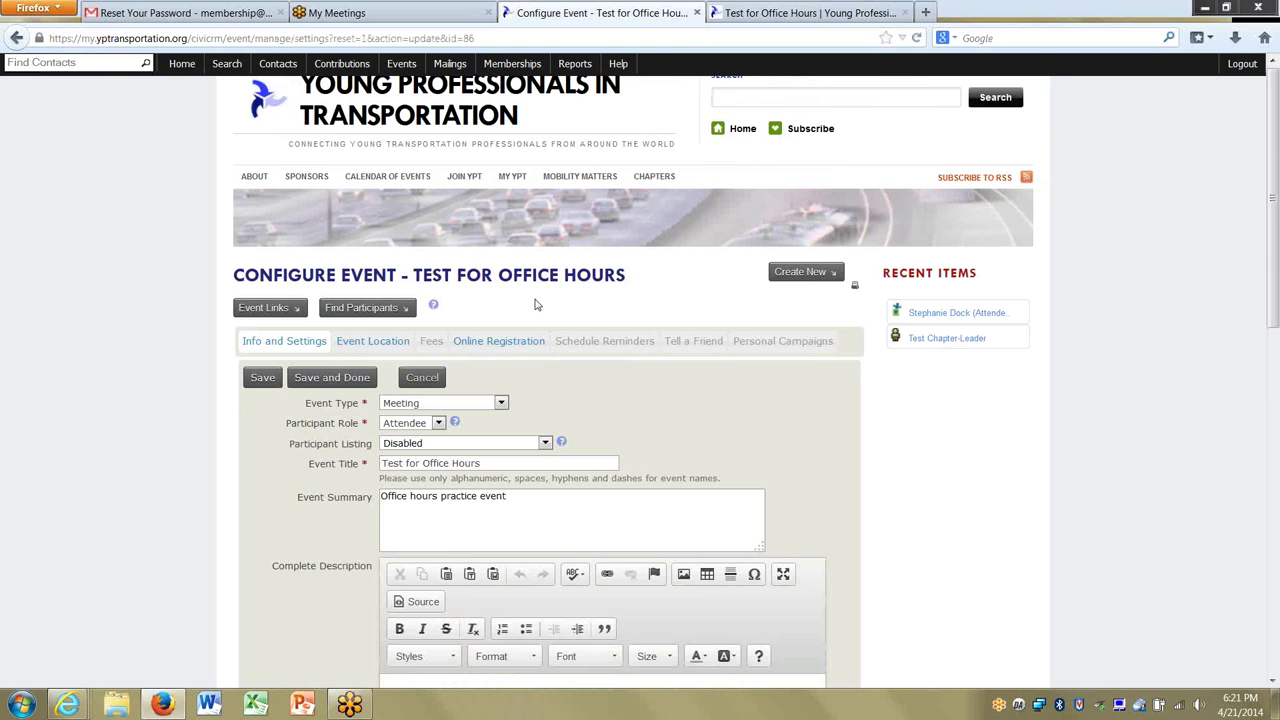
scroll(534, 304, "down", 5)
scroll(537, 297, "up", 2)
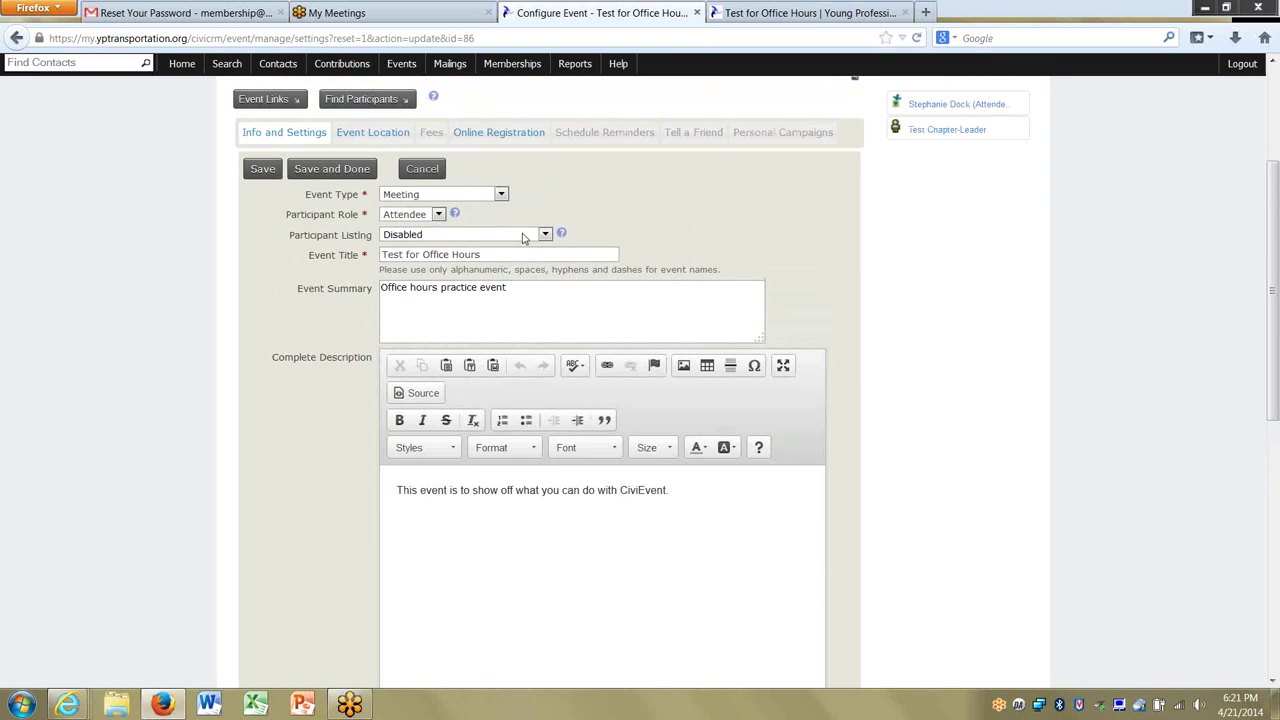
Set the bottom Include Profile on Online Registration to Liability Waiver and save.
left_click(486, 132)
scroll(183, 493, "down", 10)
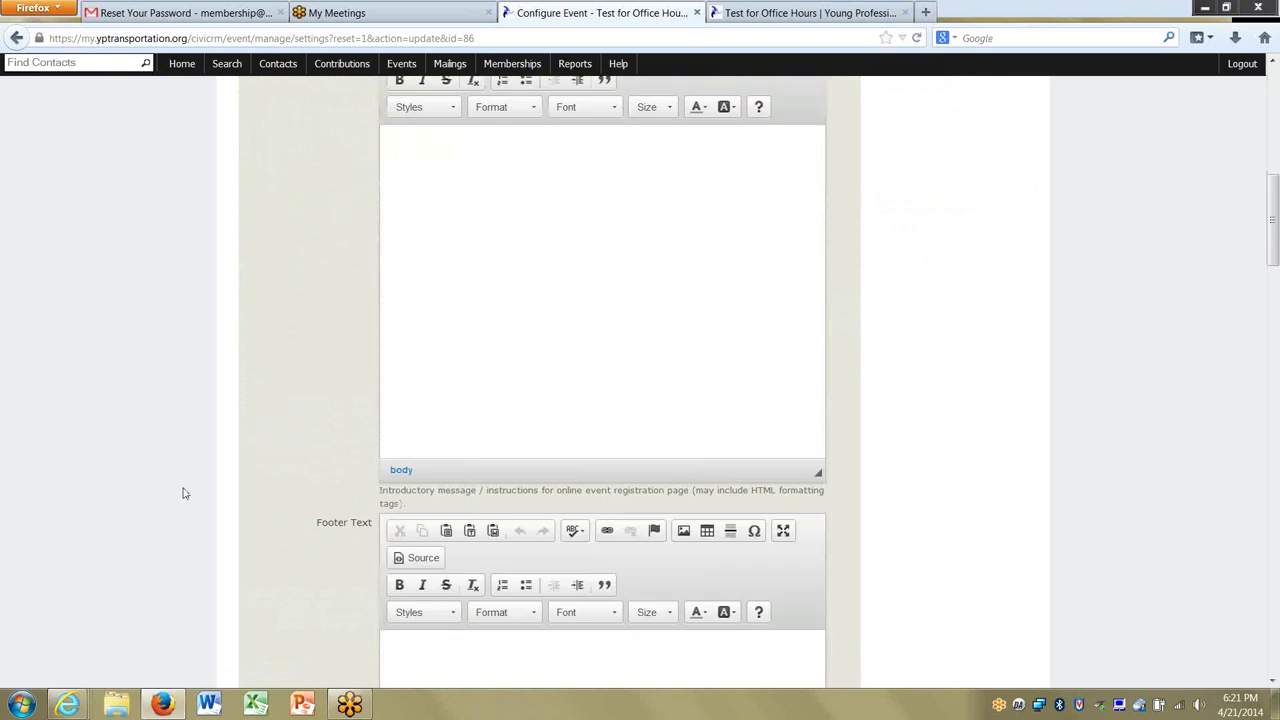
left_click(441, 481)
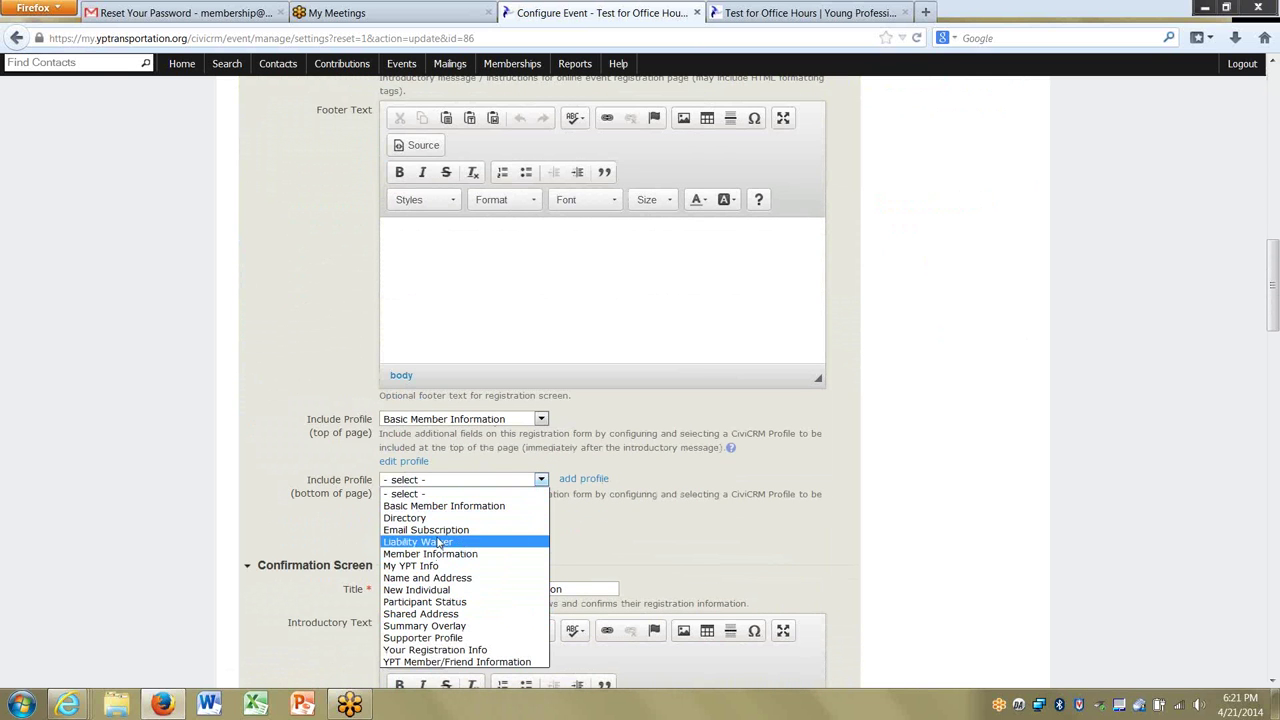
left_click(441, 542)
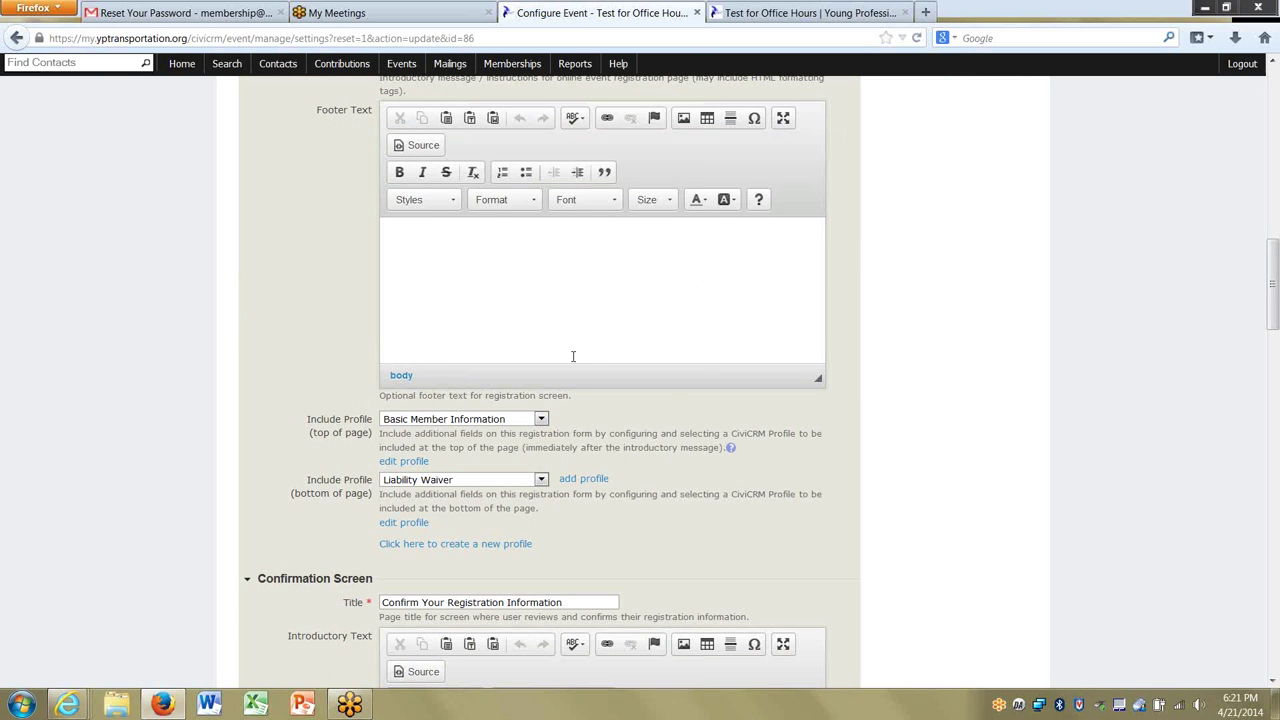
scroll(146, 391, "down", 10)
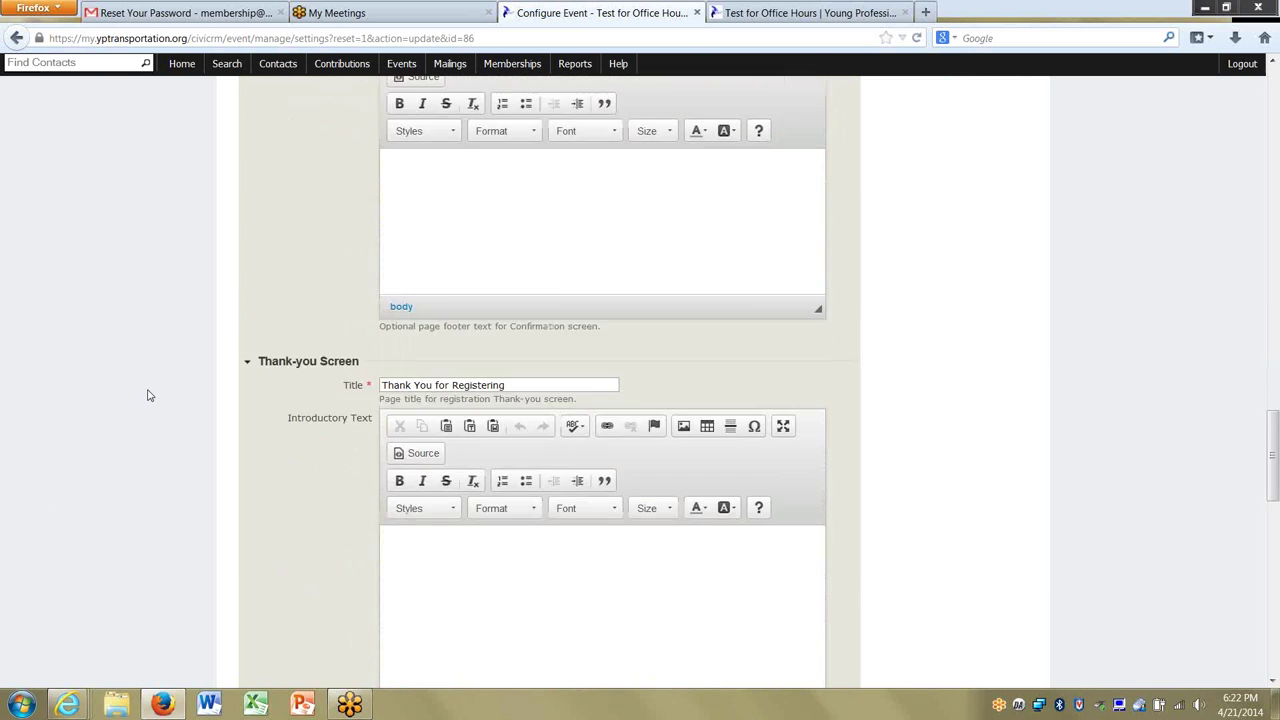
scroll(150, 396, "down", 10)
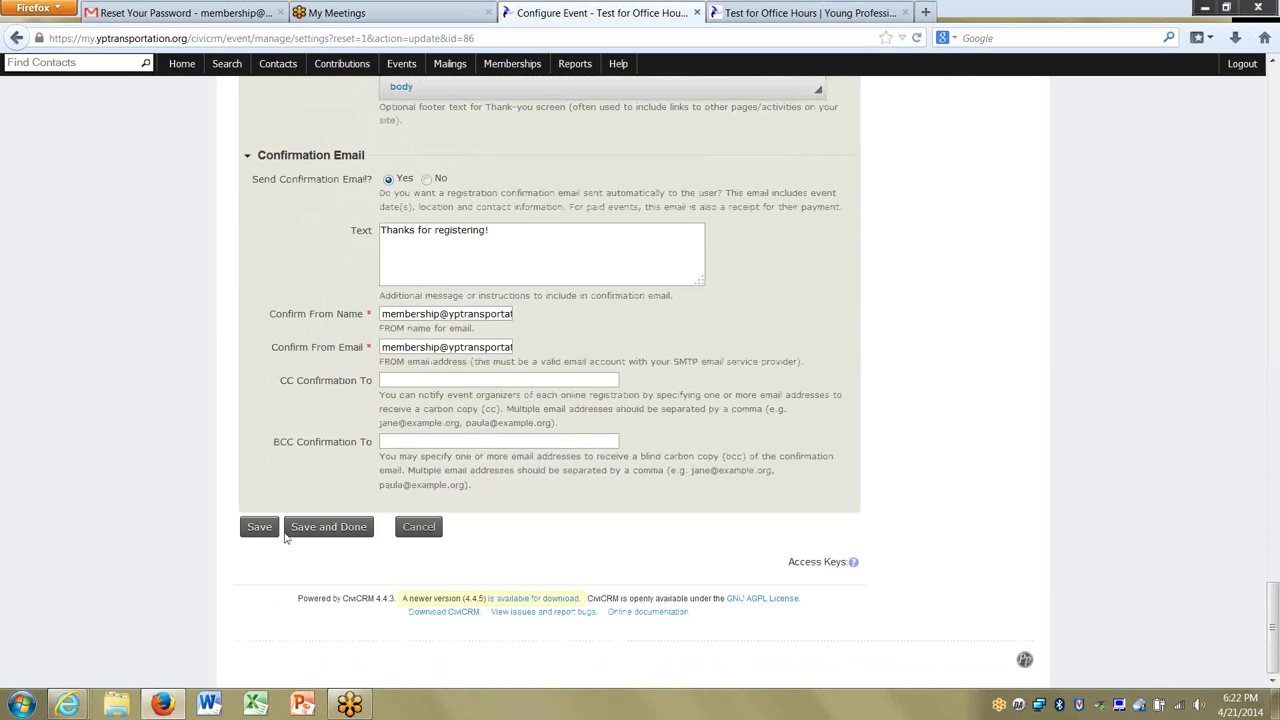
left_click(262, 528)
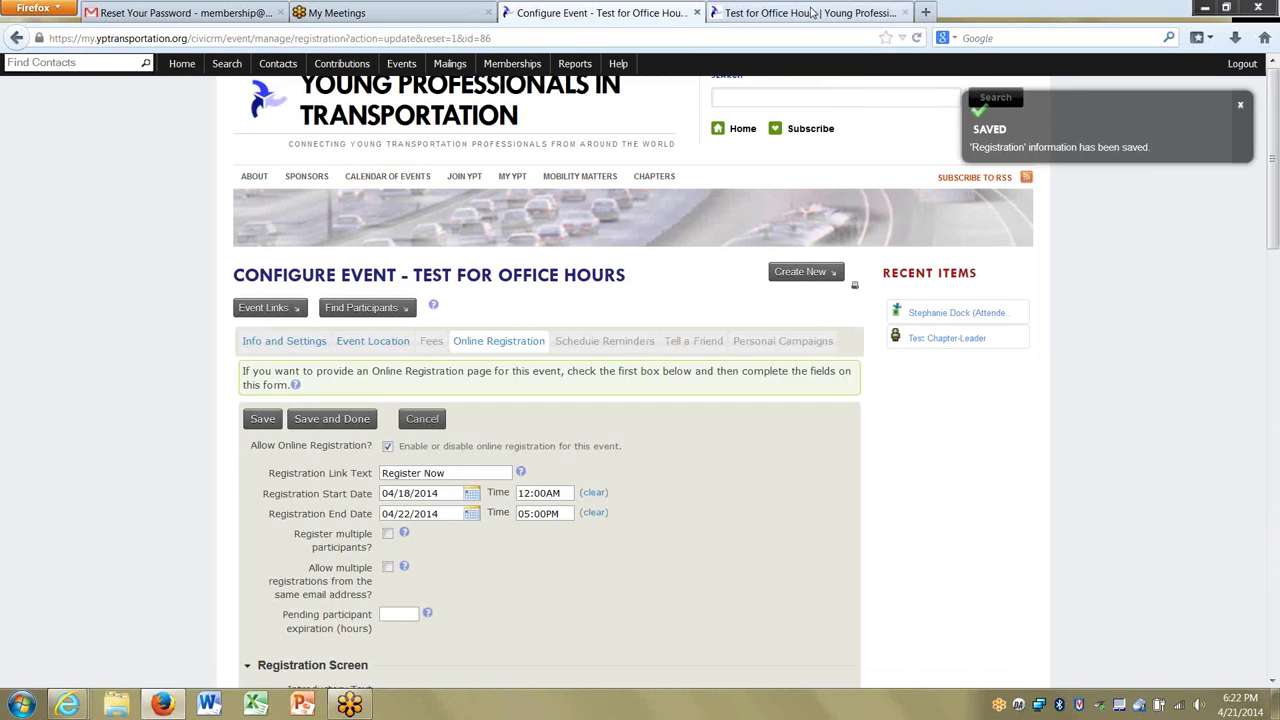
Start a test registration from the Test for Office Hours public event page.
left_click(813, 12)
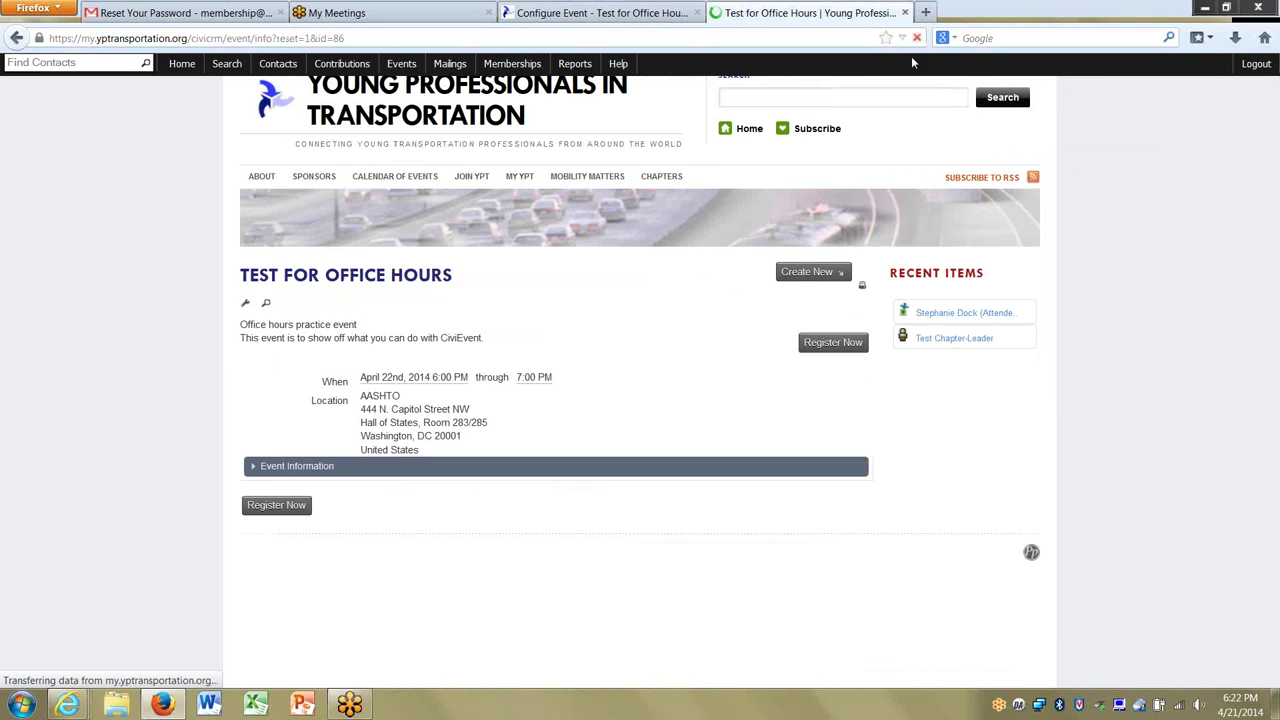
left_click(849, 346)
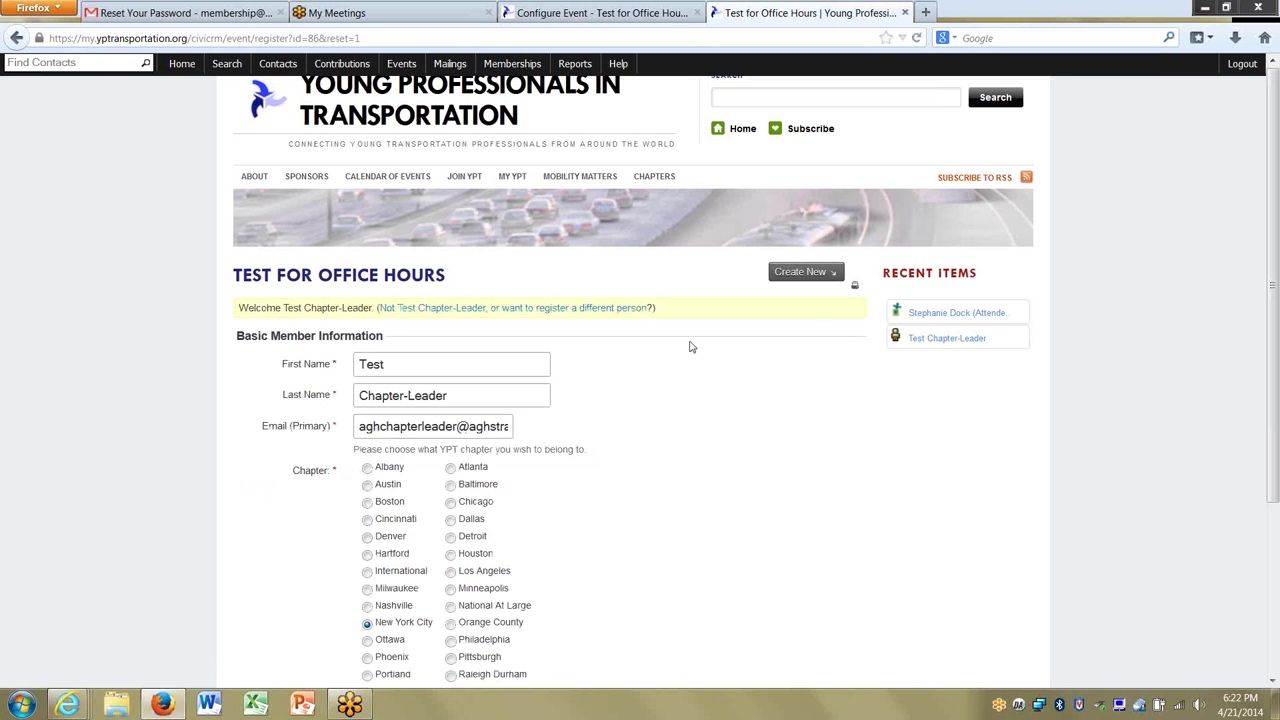
scroll(643, 438, "down", 4)
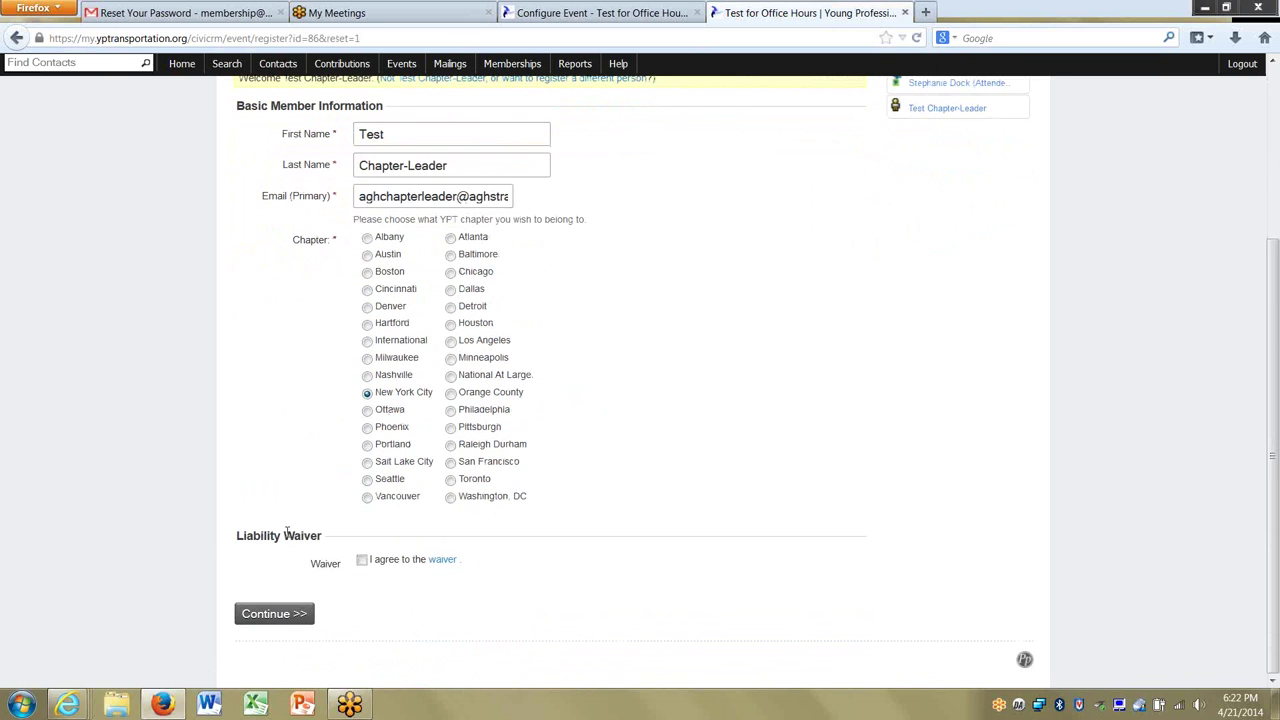
Read through the liability waiver terms and close them with Ok.
left_click(445, 563)
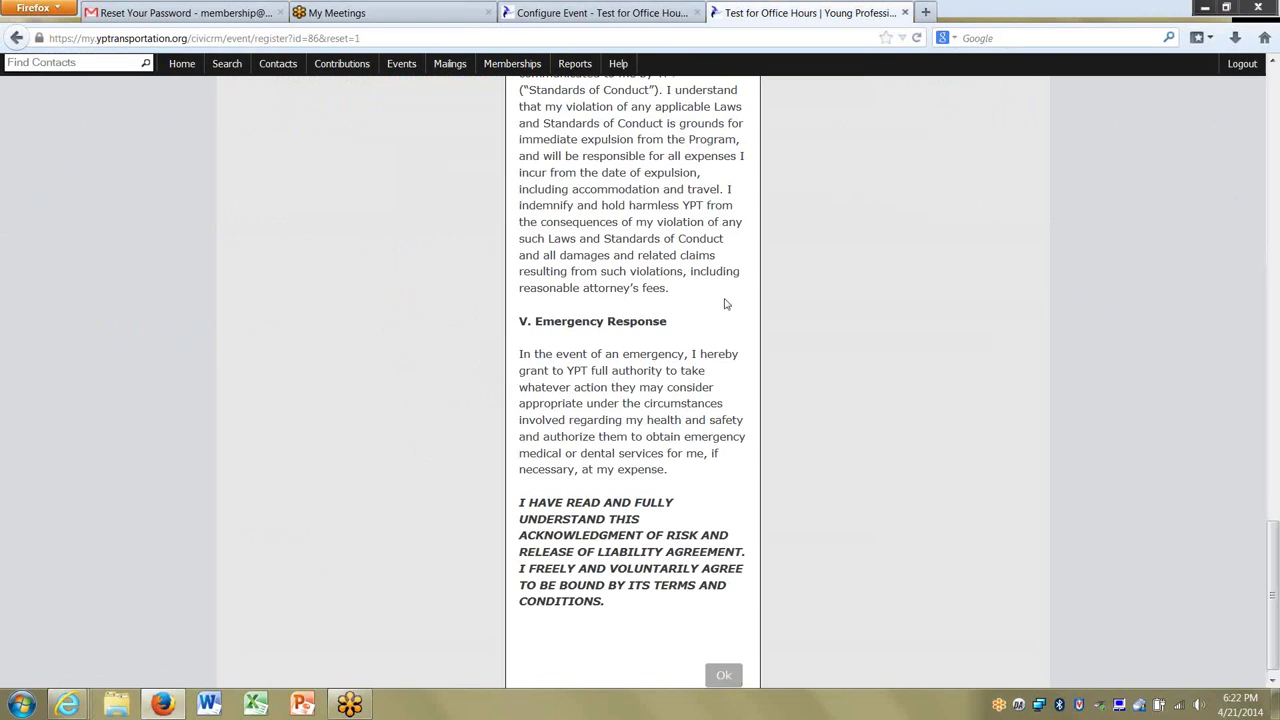
scroll(745, 533, "up", 5)
scroll(745, 533, "up", 10)
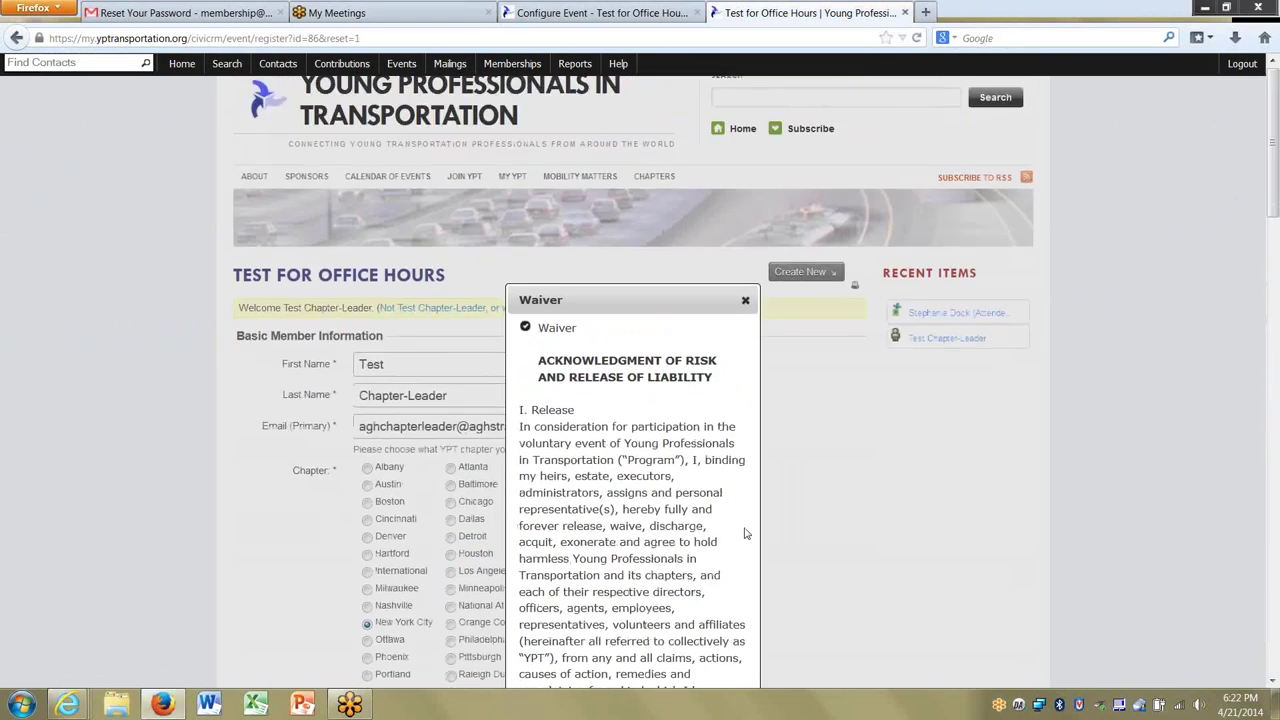
scroll(745, 533, "down", 10)
scroll(745, 533, "down", 10)
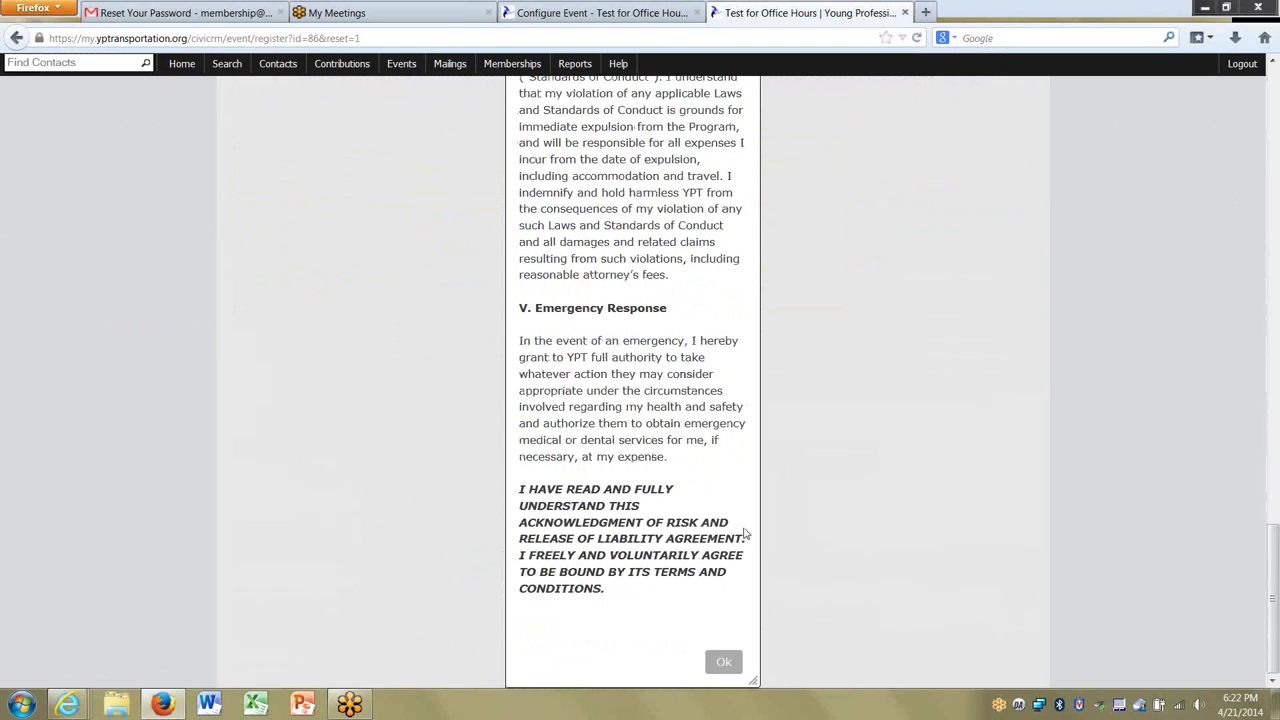
scroll(745, 533, "up", 10)
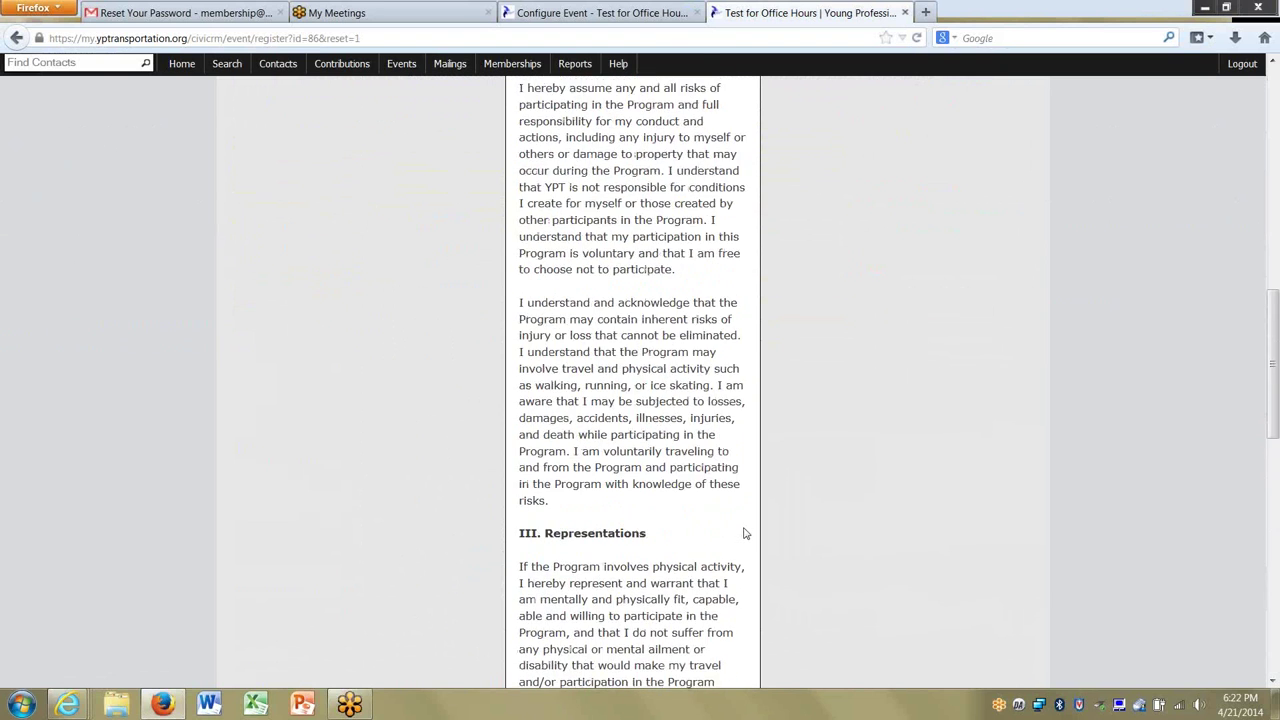
scroll(745, 533, "down", 6)
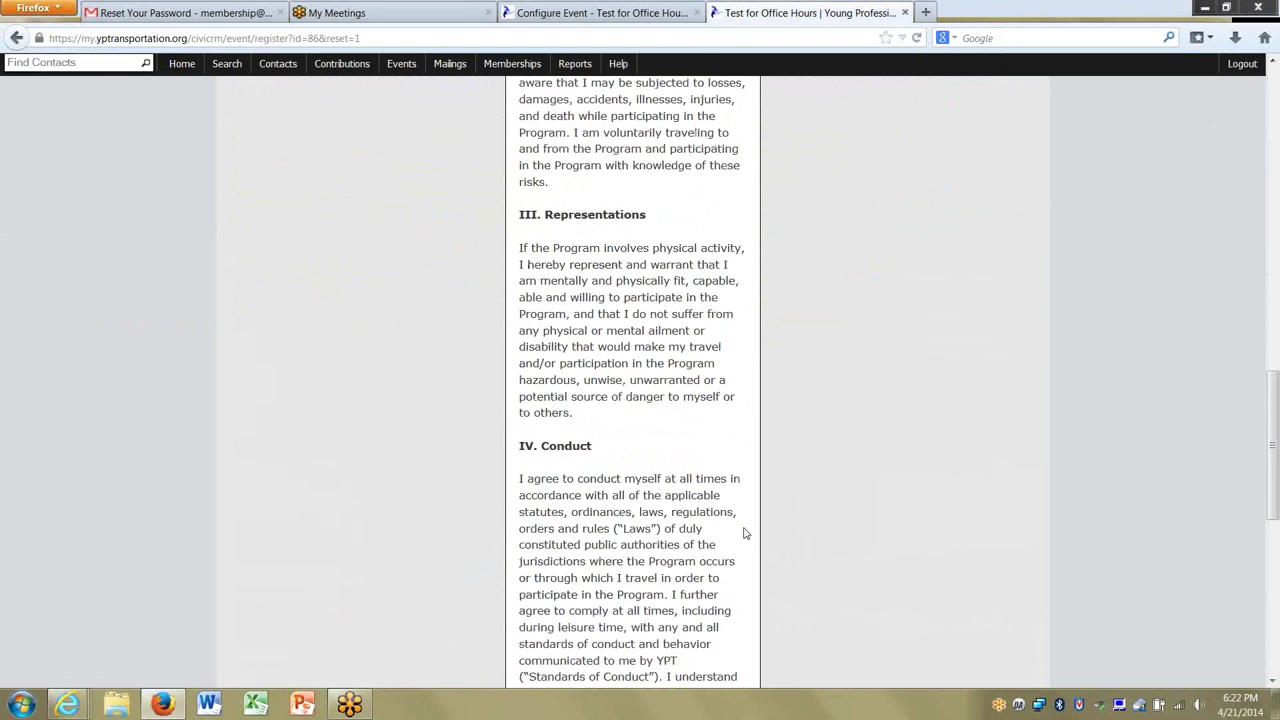
scroll(745, 533, "down", 5)
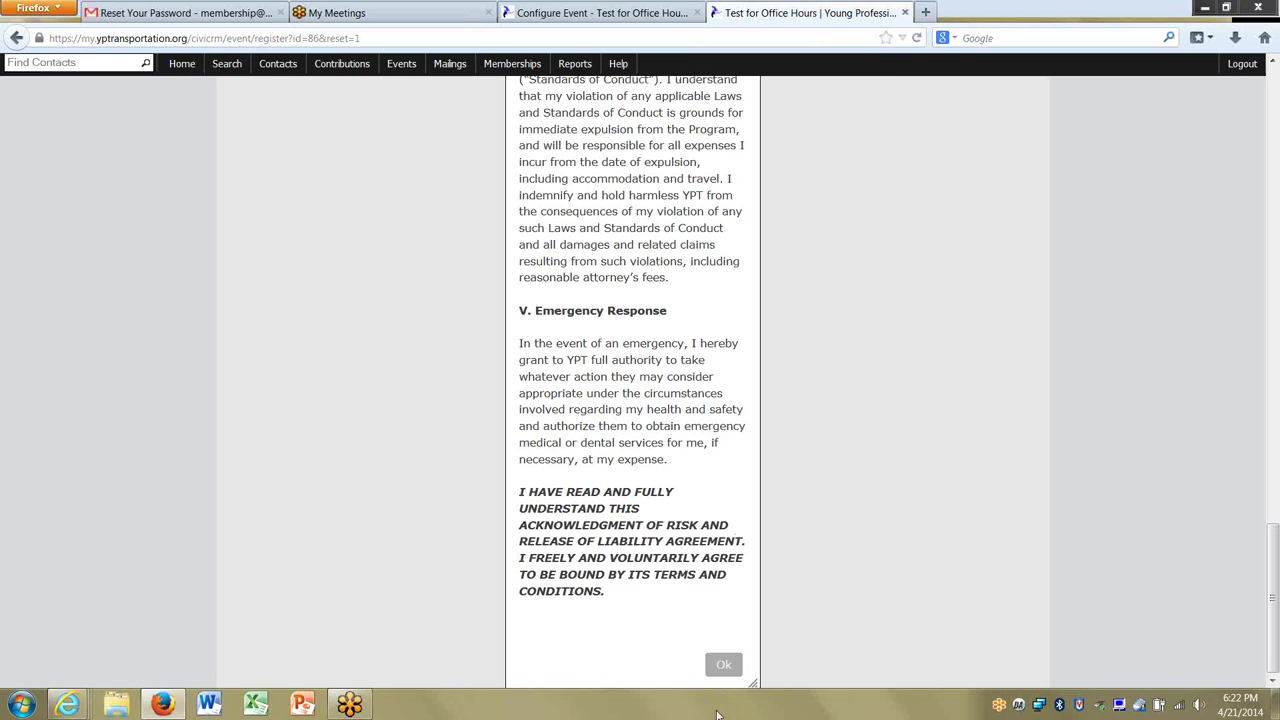
left_click(724, 665)
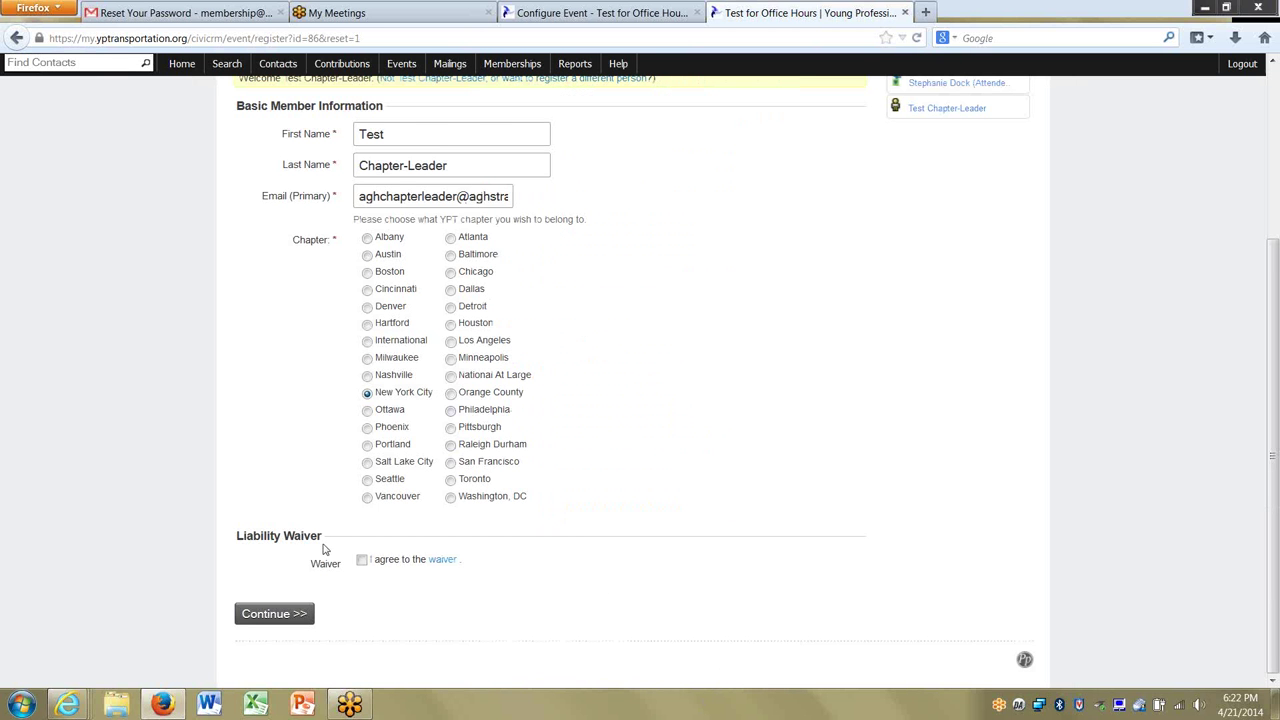
Tick 'I agree to the waiver' and submit the test registration.
left_click(362, 562)
left_click(297, 615)
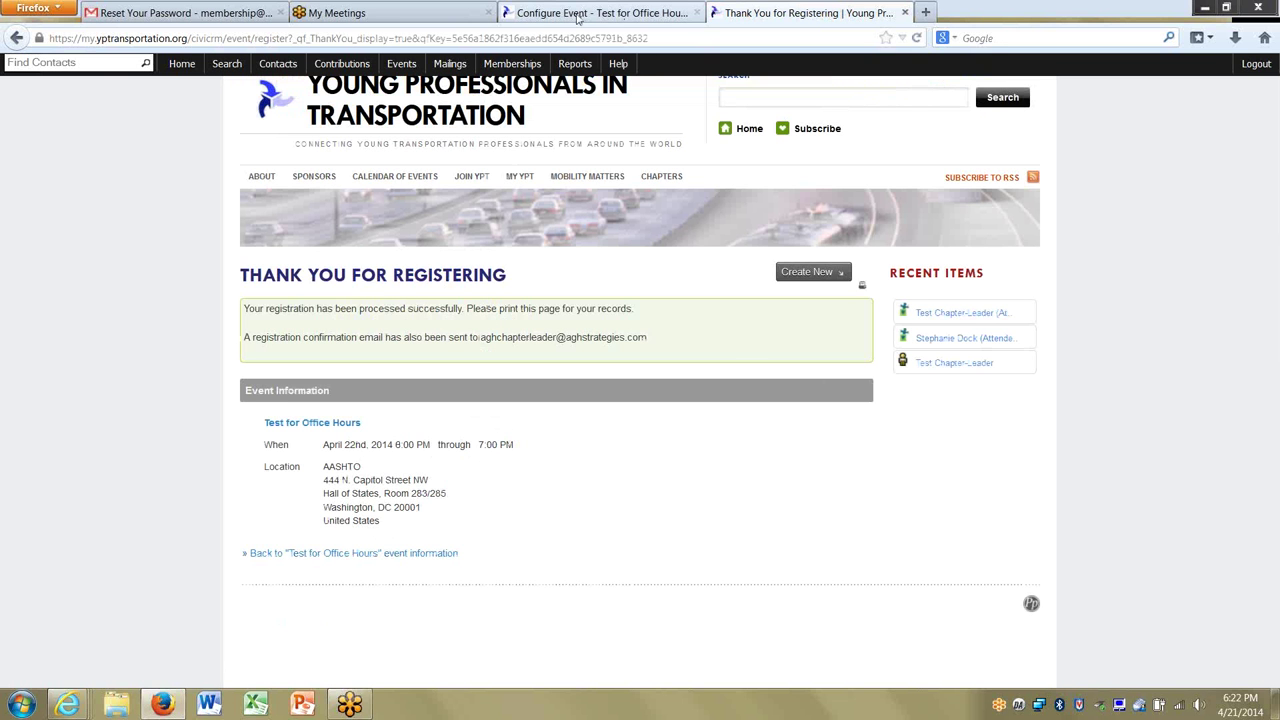
left_click(678, 10)
Open the 'Registered: 2' participant list for Test for Office Hours from the dashboard.
left_click(375, 67)
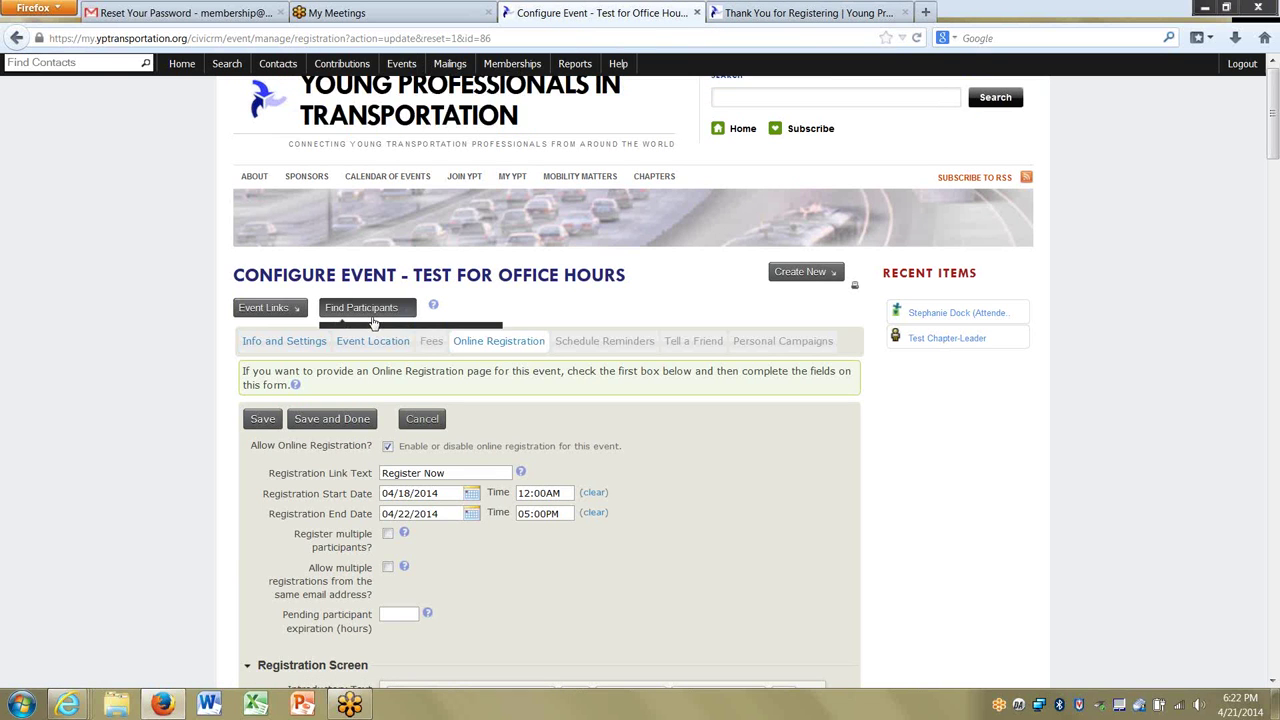
left_click(404, 79)
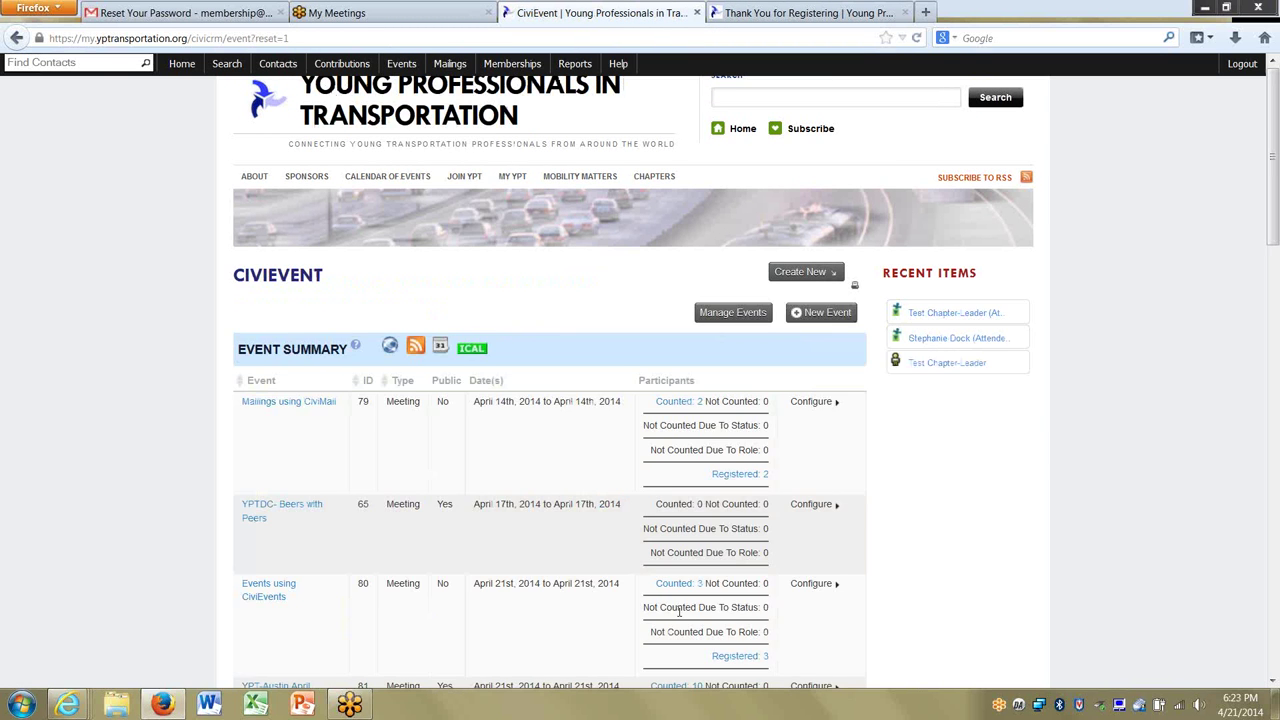
scroll(680, 615, "down", 6)
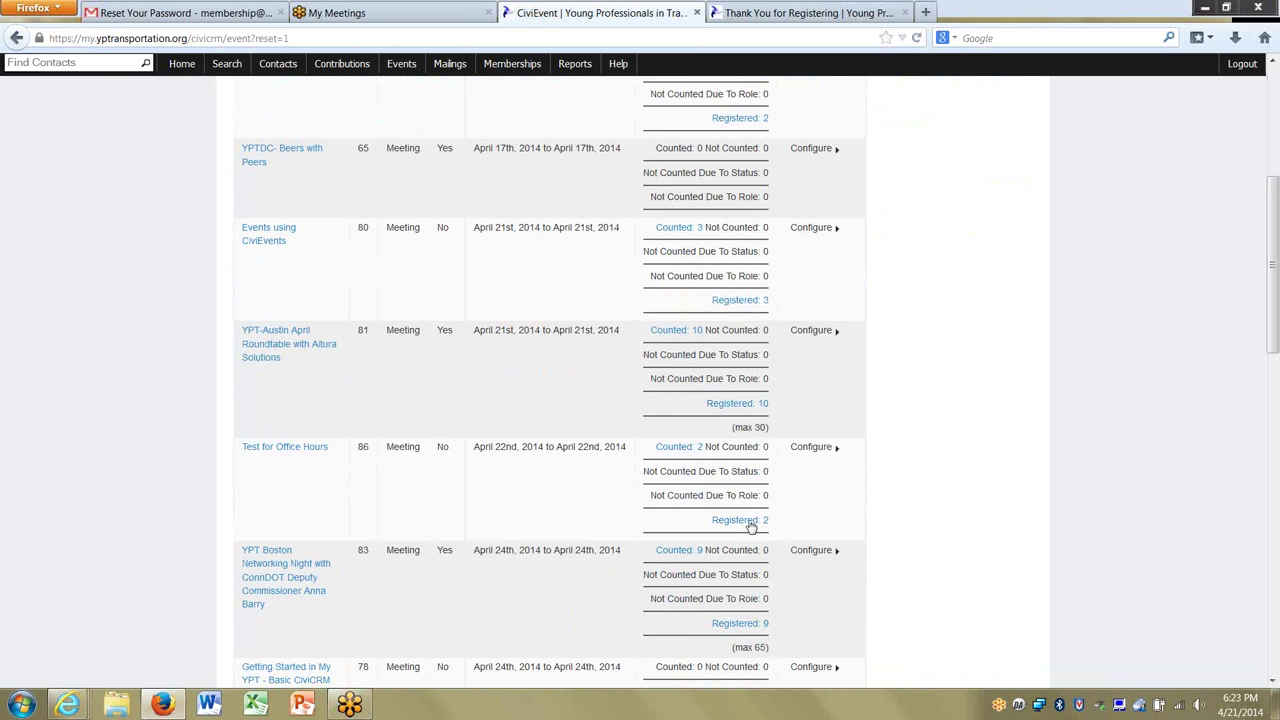
left_click(733, 522)
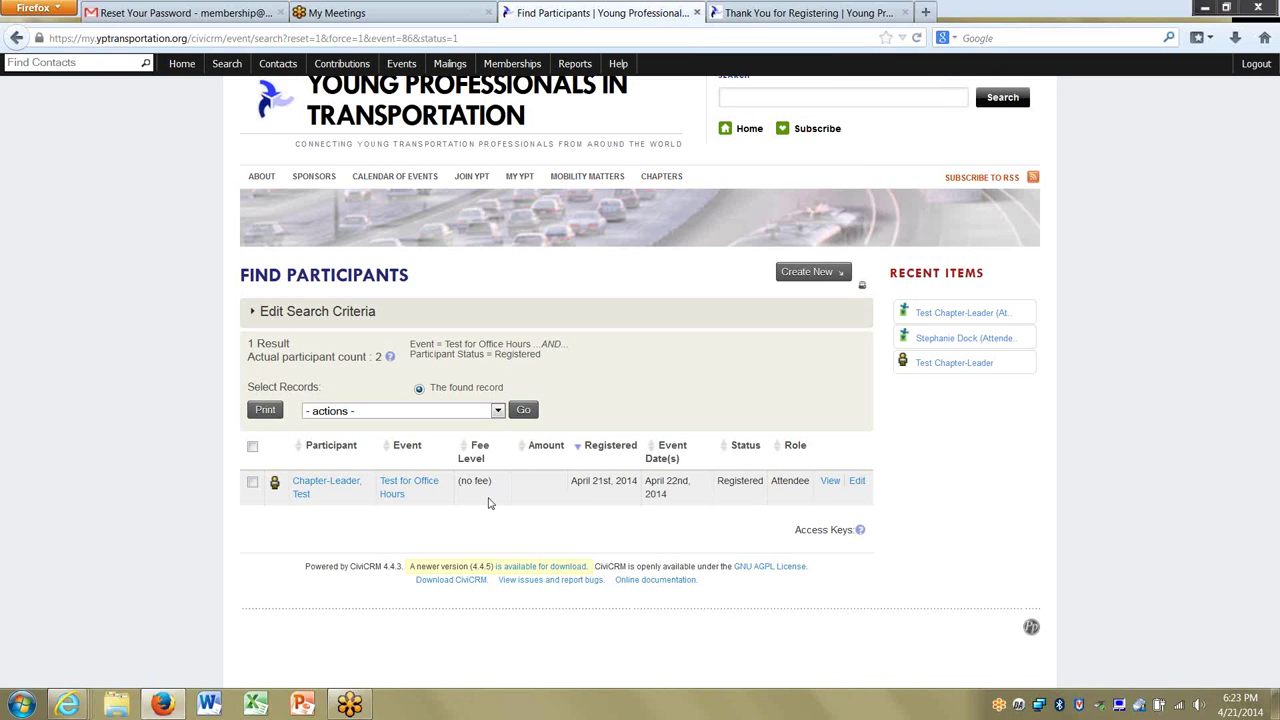
View the test participant's record, expand Participant Waiver, then open the event page.
left_click(829, 483)
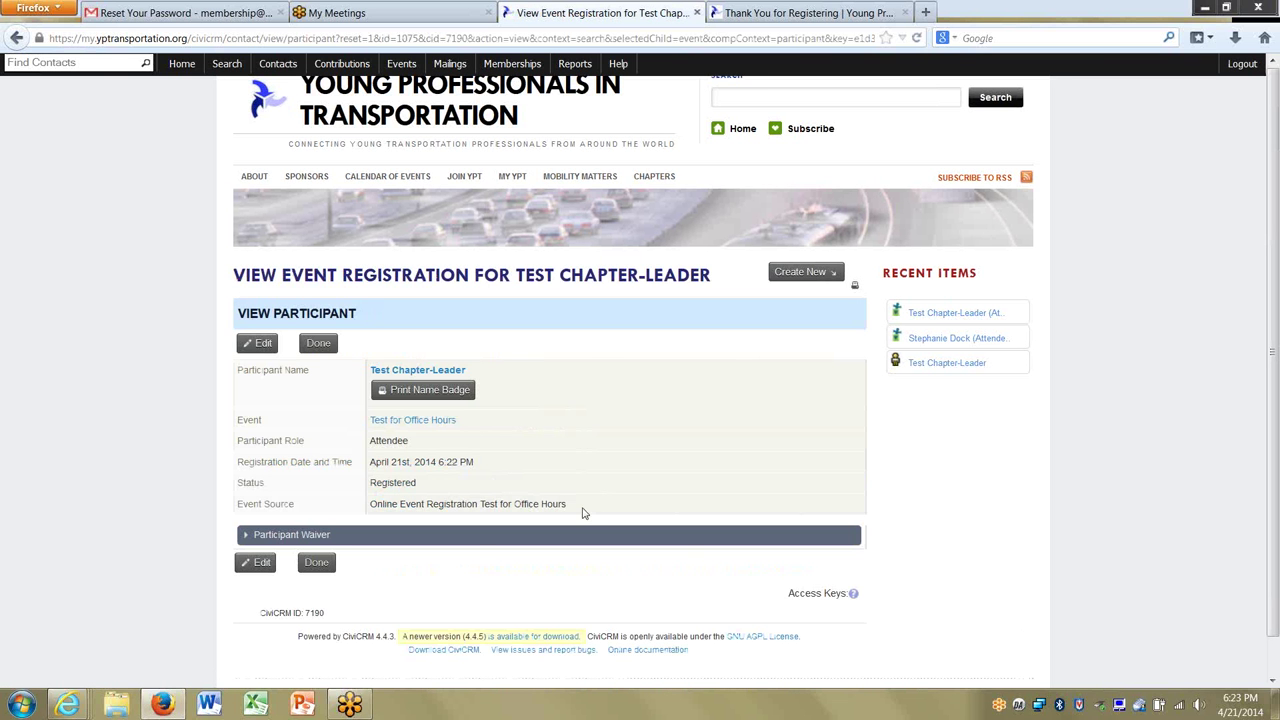
left_click(318, 540)
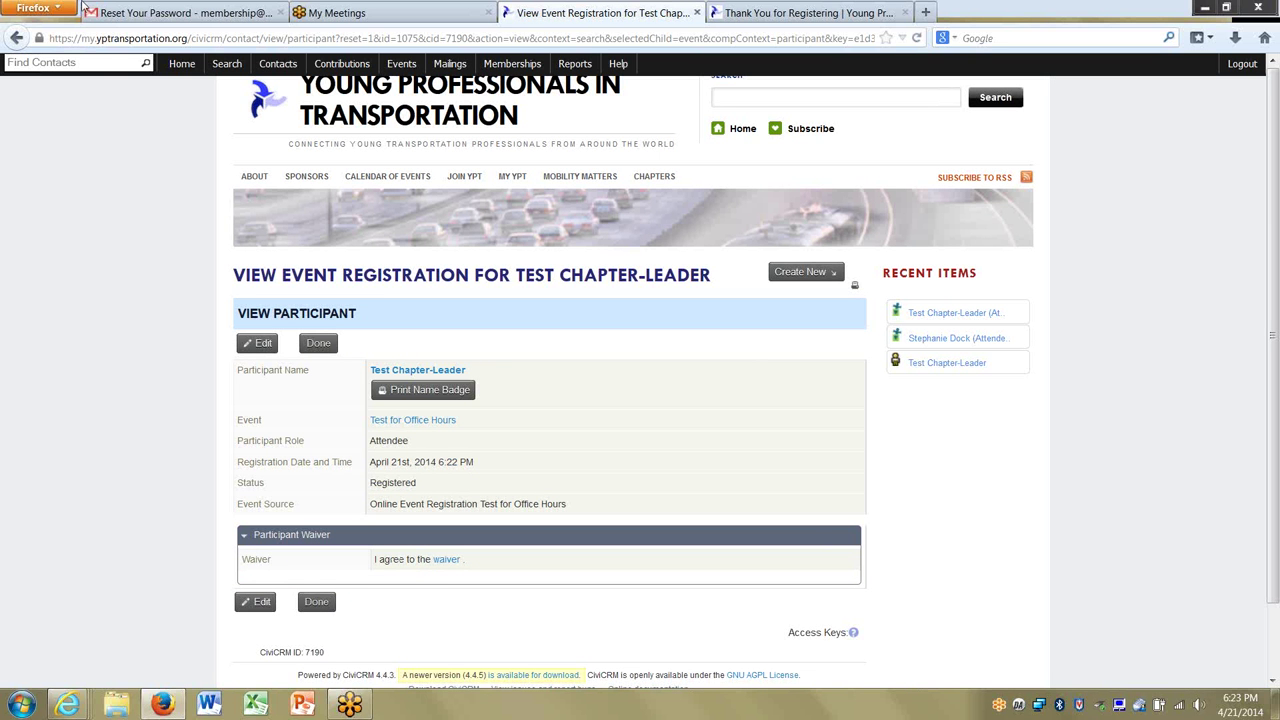
left_click(309, 343)
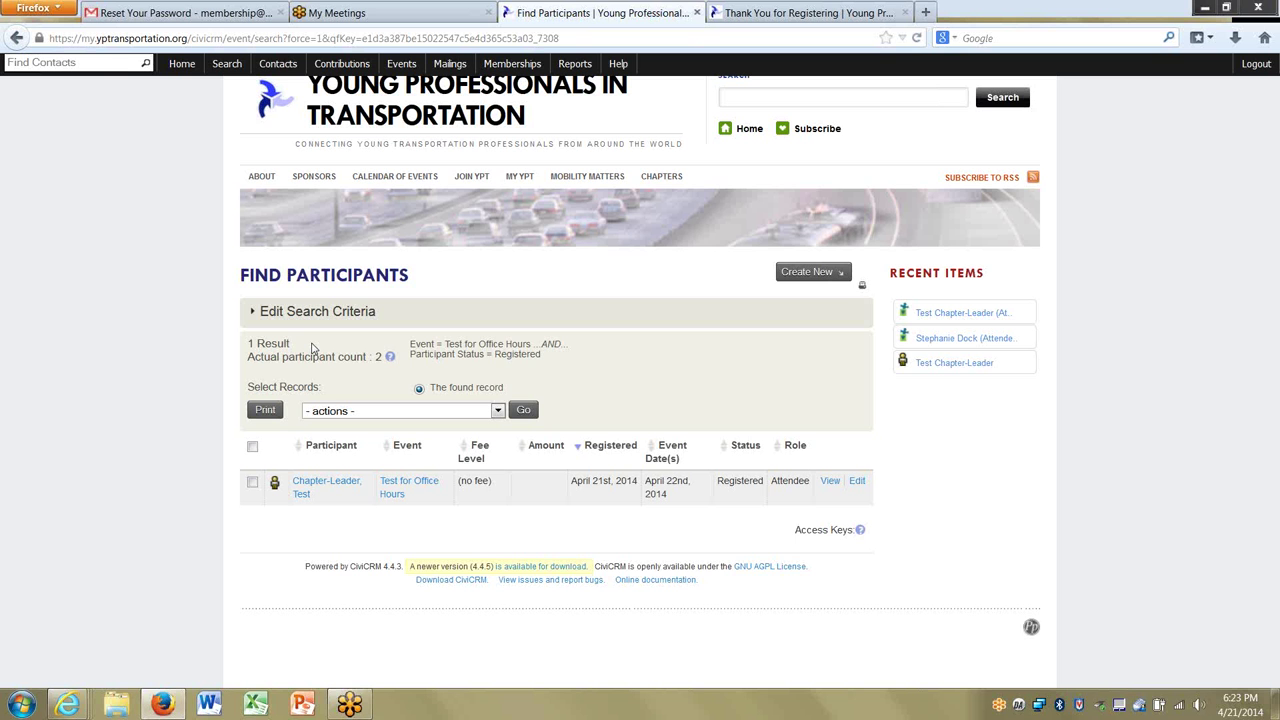
left_click(398, 485)
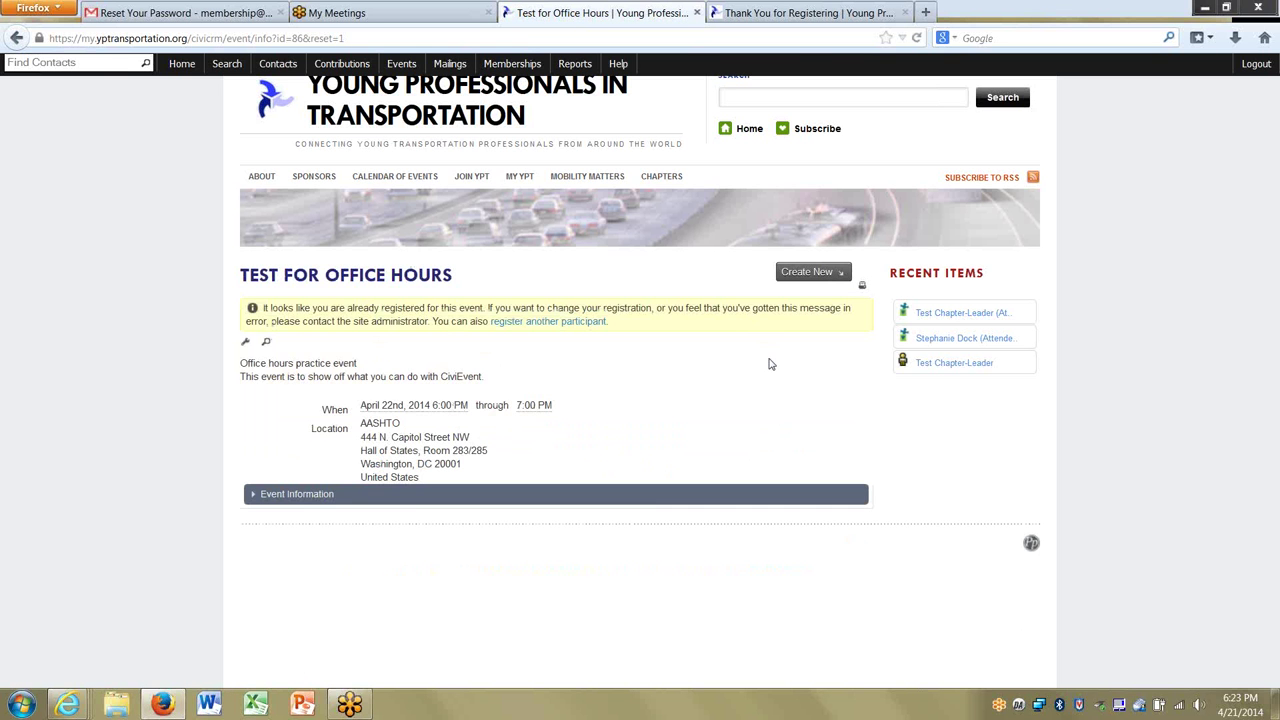
Make the event paid, accepting Credit Card with pay-later option 'I will pay at the door'.
left_click(246, 343)
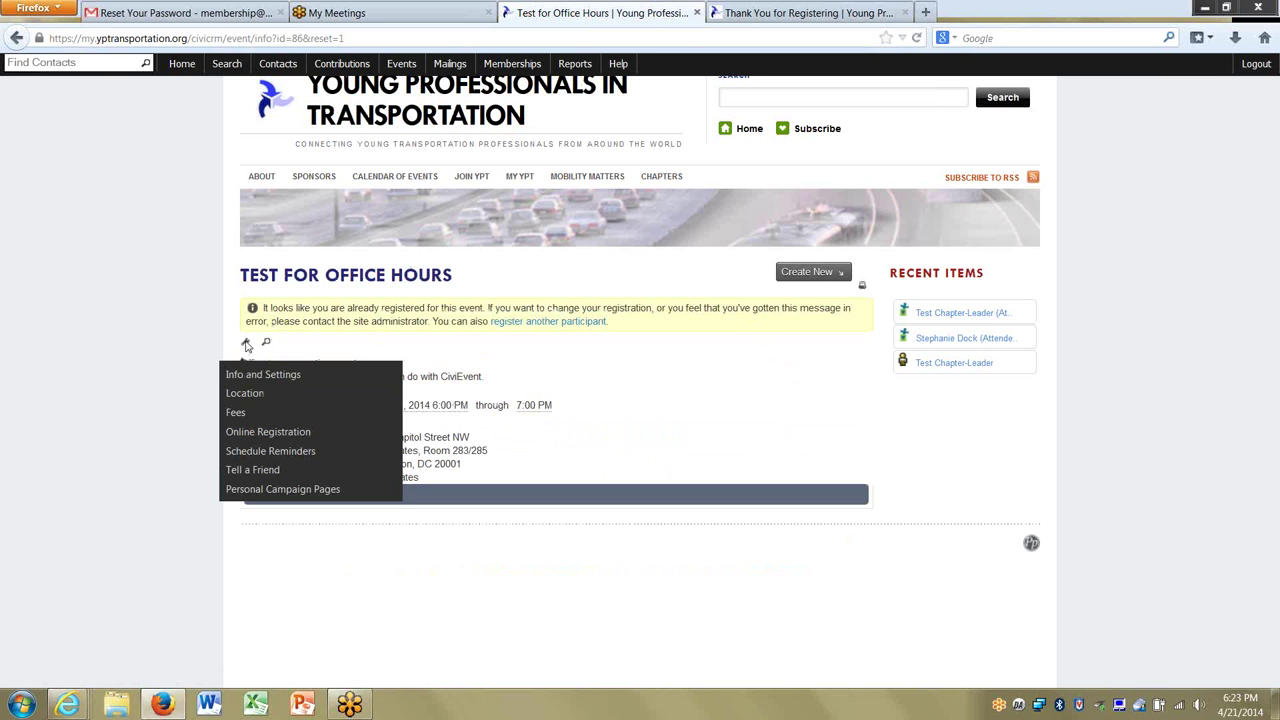
left_click(238, 413)
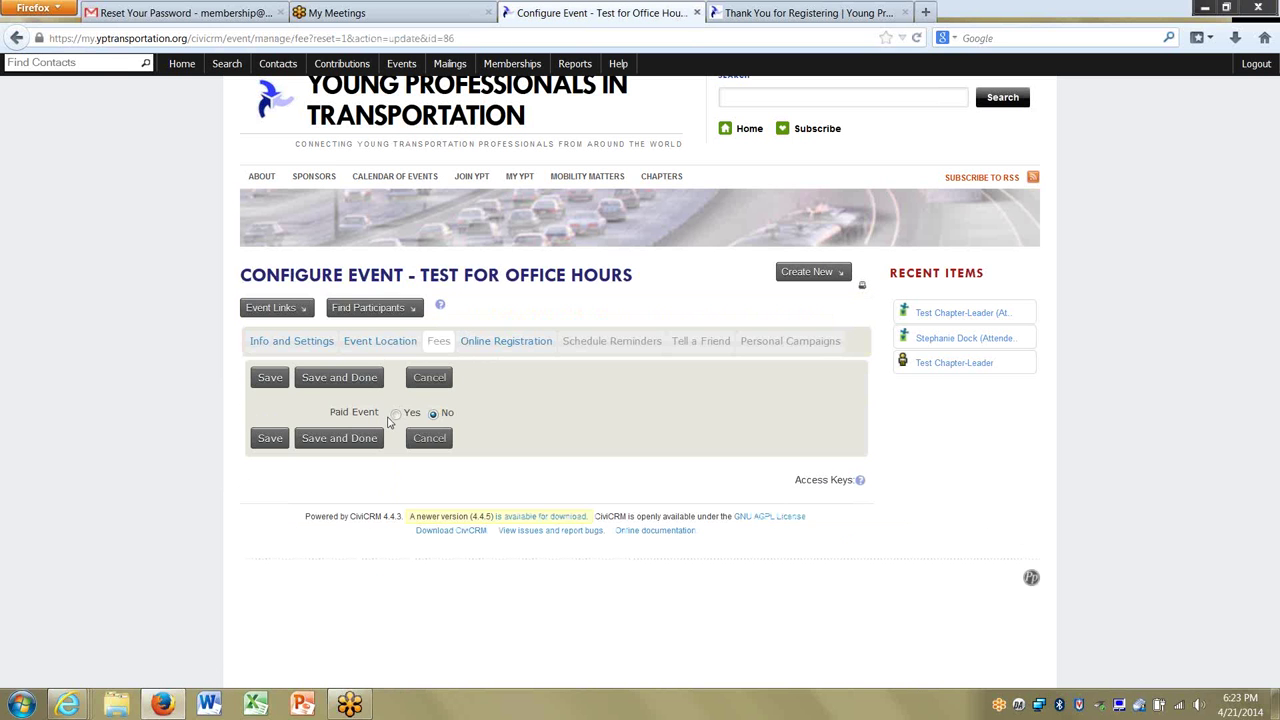
left_click(396, 413)
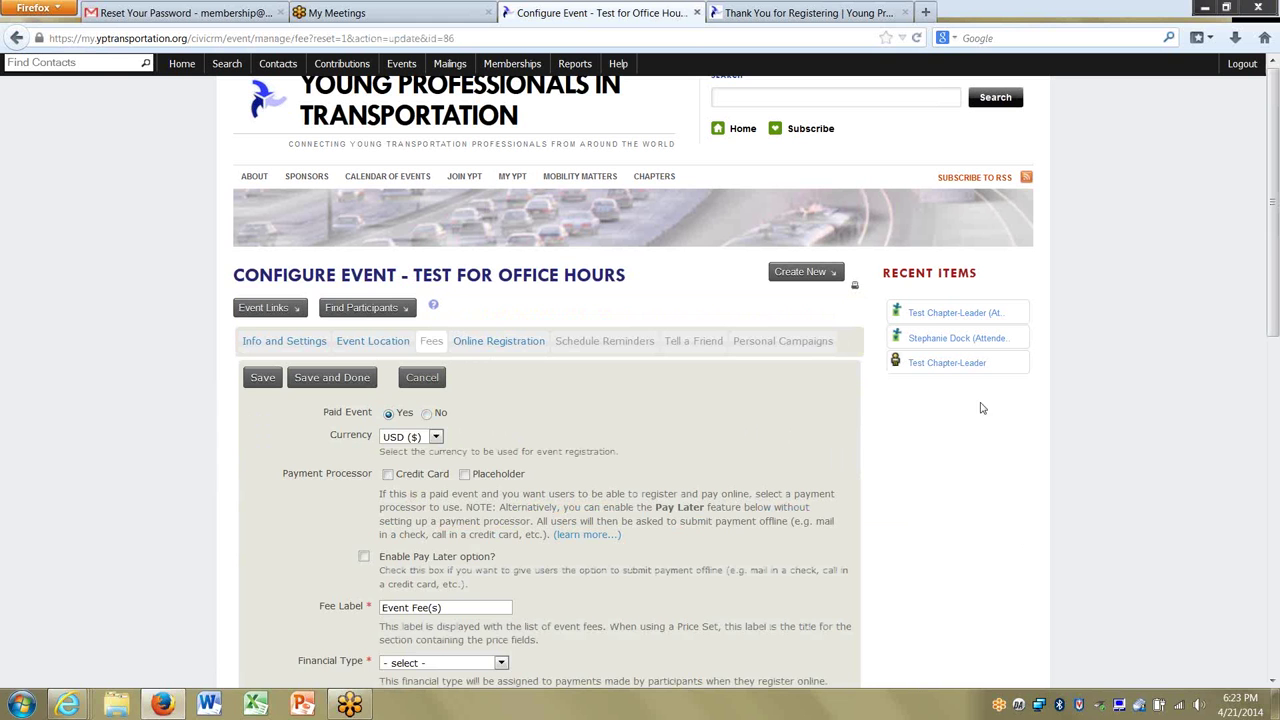
left_click_drag(1278, 230, 1105, 298)
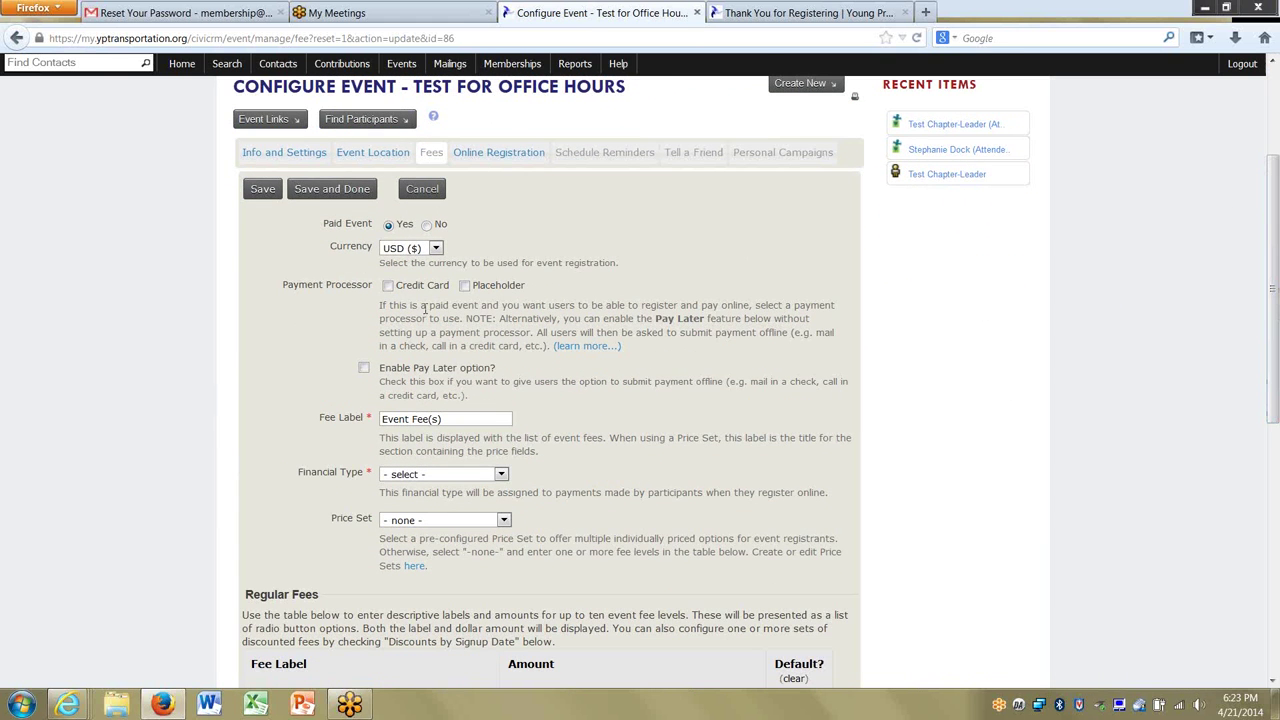
left_click(388, 286)
left_click(363, 369)
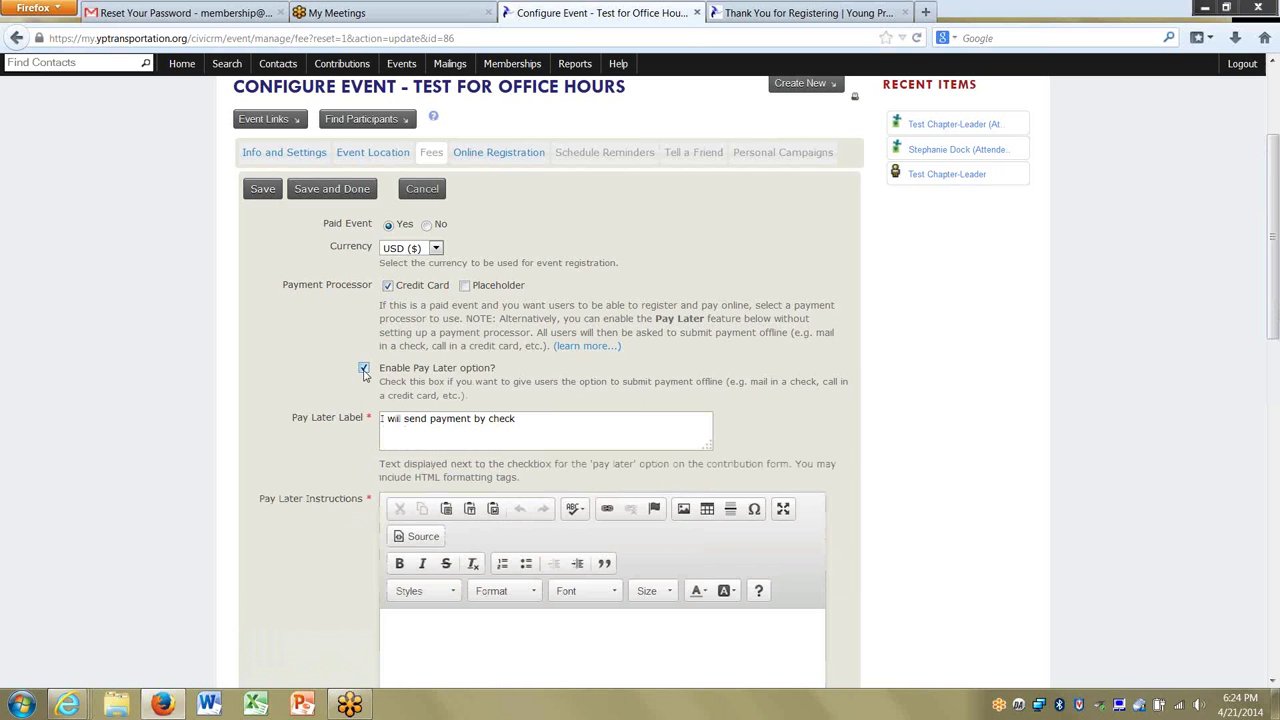
left_click(401, 420)
Change the Pay Later Label to 'I will pay at the door'.
left_click(614, 434, "shift")
key("BackSpace")
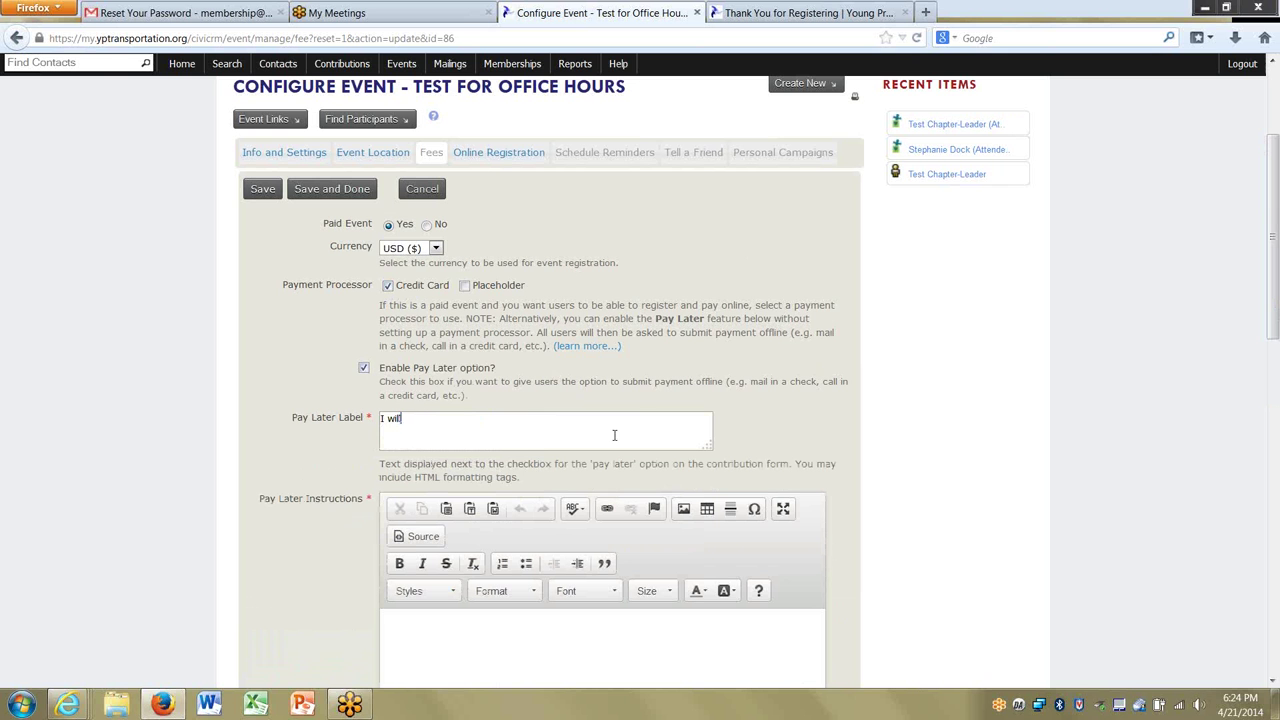
type("pay at the door")
key("Tab")
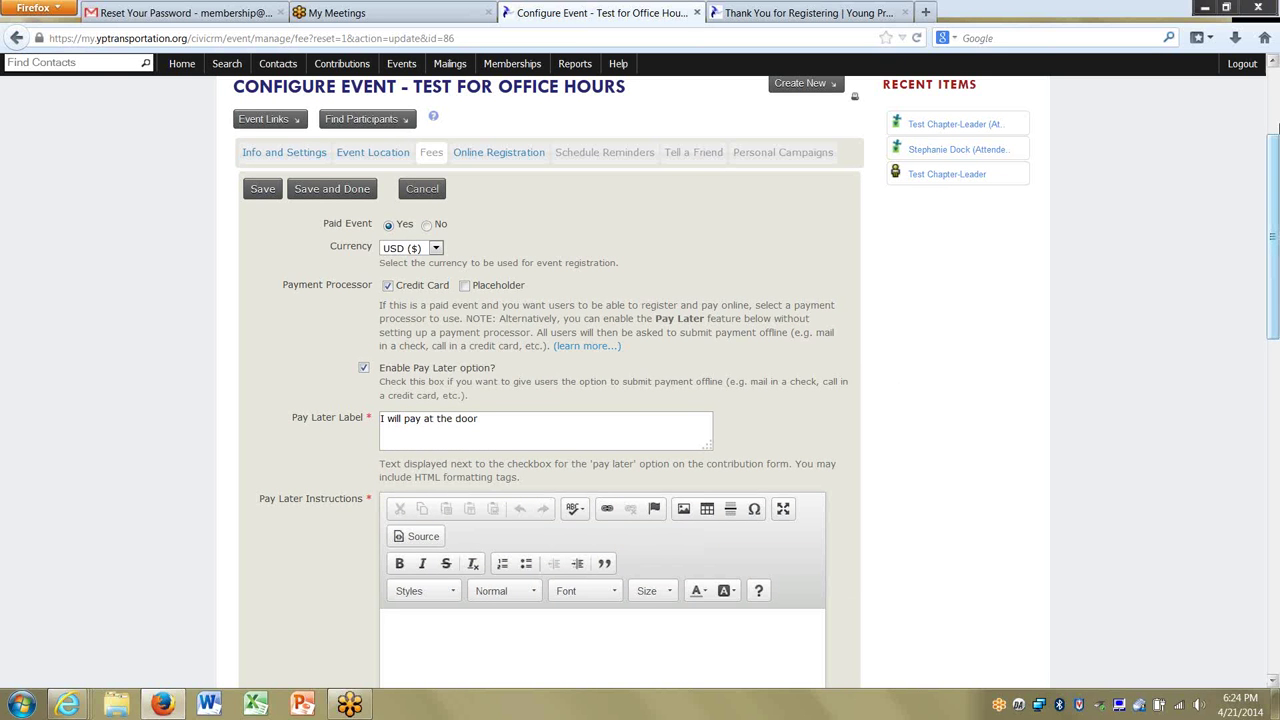
left_click_drag(1273, 220, 1276, 325)
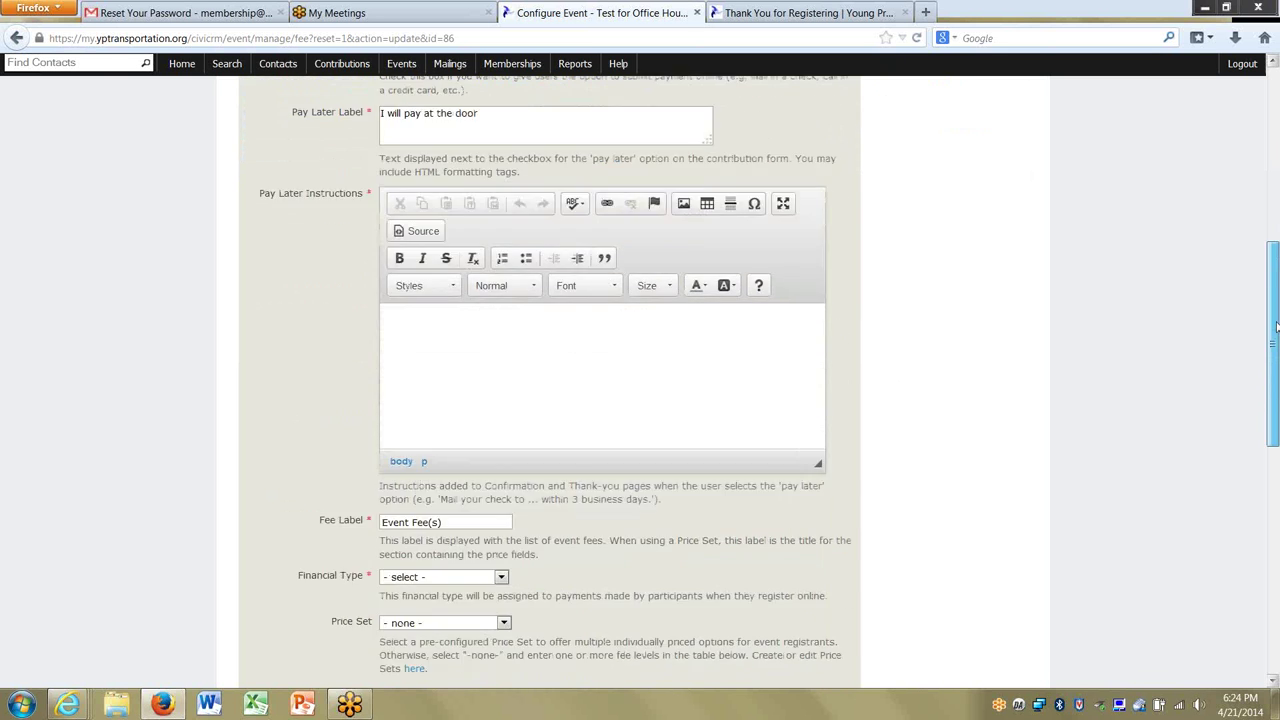
Write pay-later instructions asking attendees to bring payment: check or cash, or we'll have a Square.
key("Return")
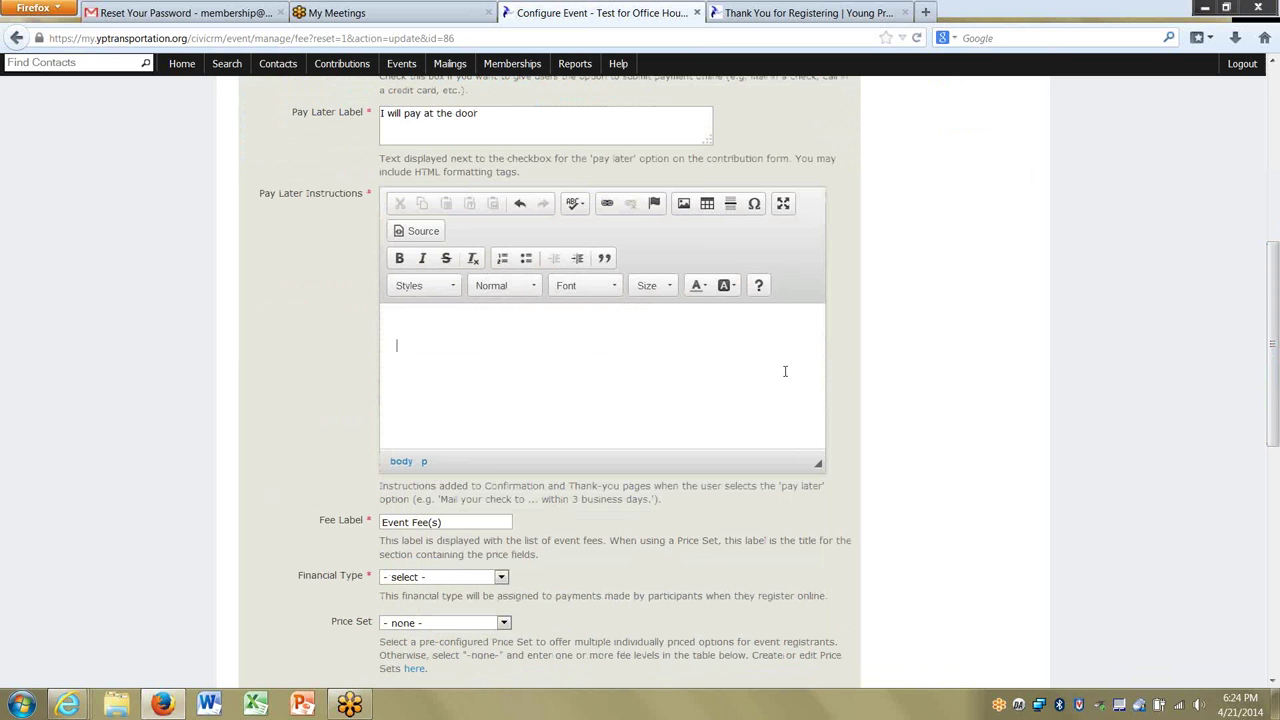
type("Please bring you")
key("BackSpace")
type("r payment with you")
key("BackSpace")
key("BackSpace")
type("- ")
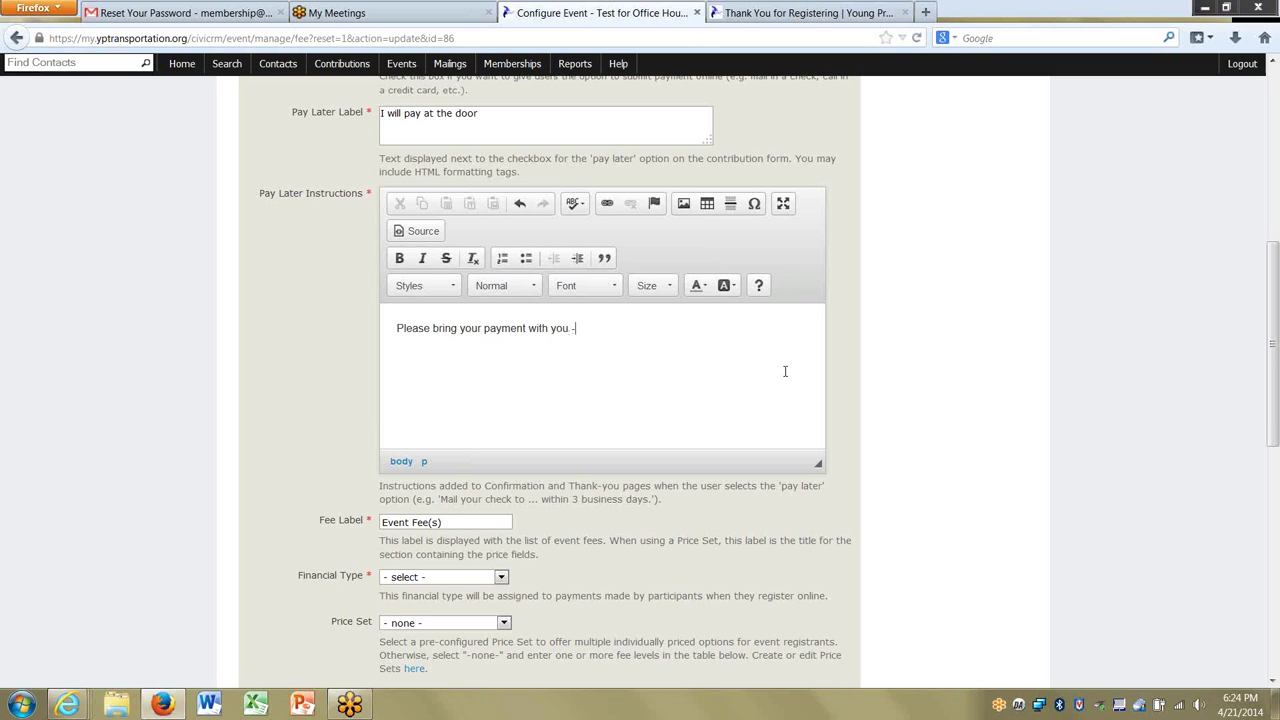
type("we")
key("BackSpace")
key("BackSpace")
key("BackSpace")
type("- we take ")
type("check o")
type("r cash, or you")
key("BackSpace")
key("BackSpace")
key("BackSpace")
type("we'll a")
key("BackSpace")
type("have a Square")
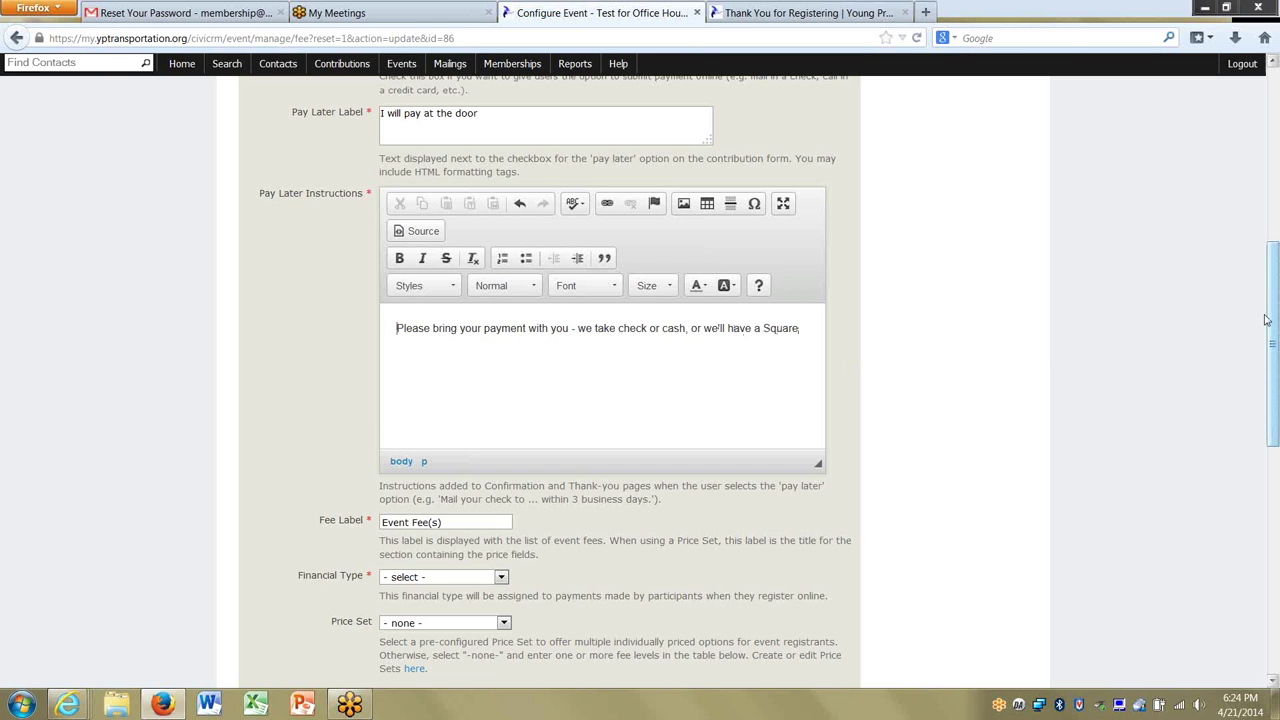
Set the event's Financial Type to Event Fee.
left_click_drag(1273, 313, 1275, 394)
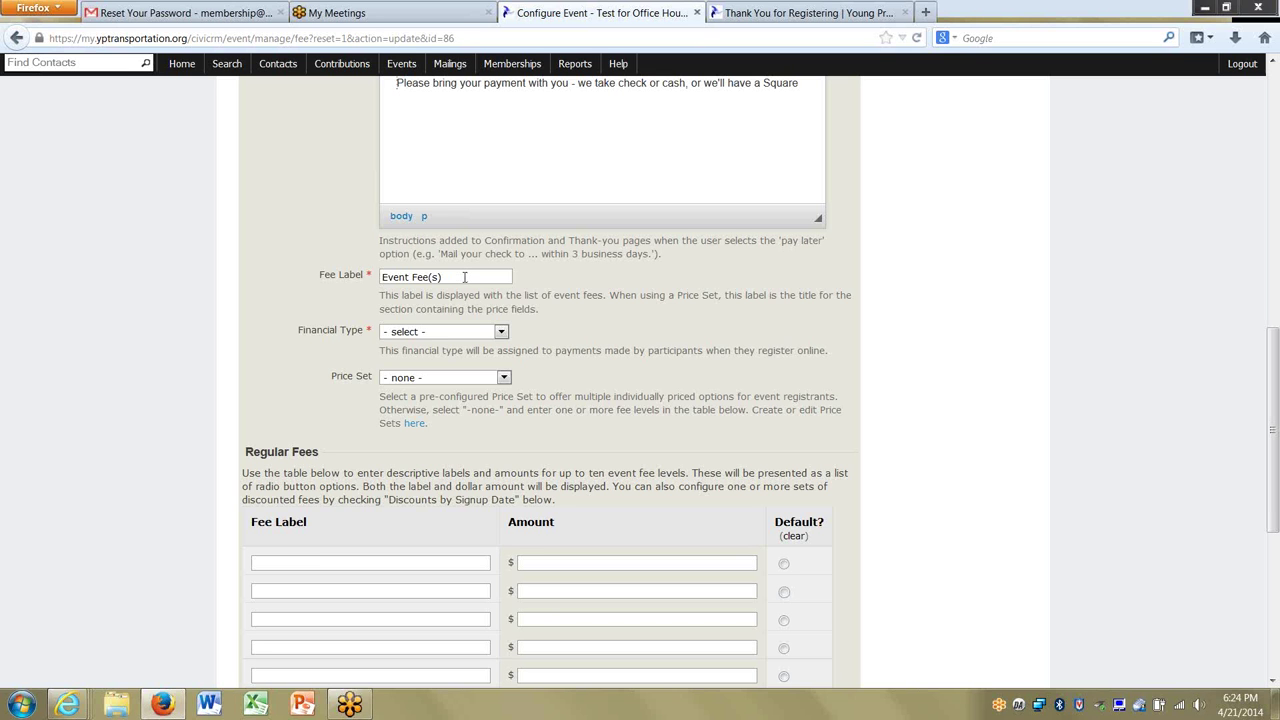
left_click(446, 331)
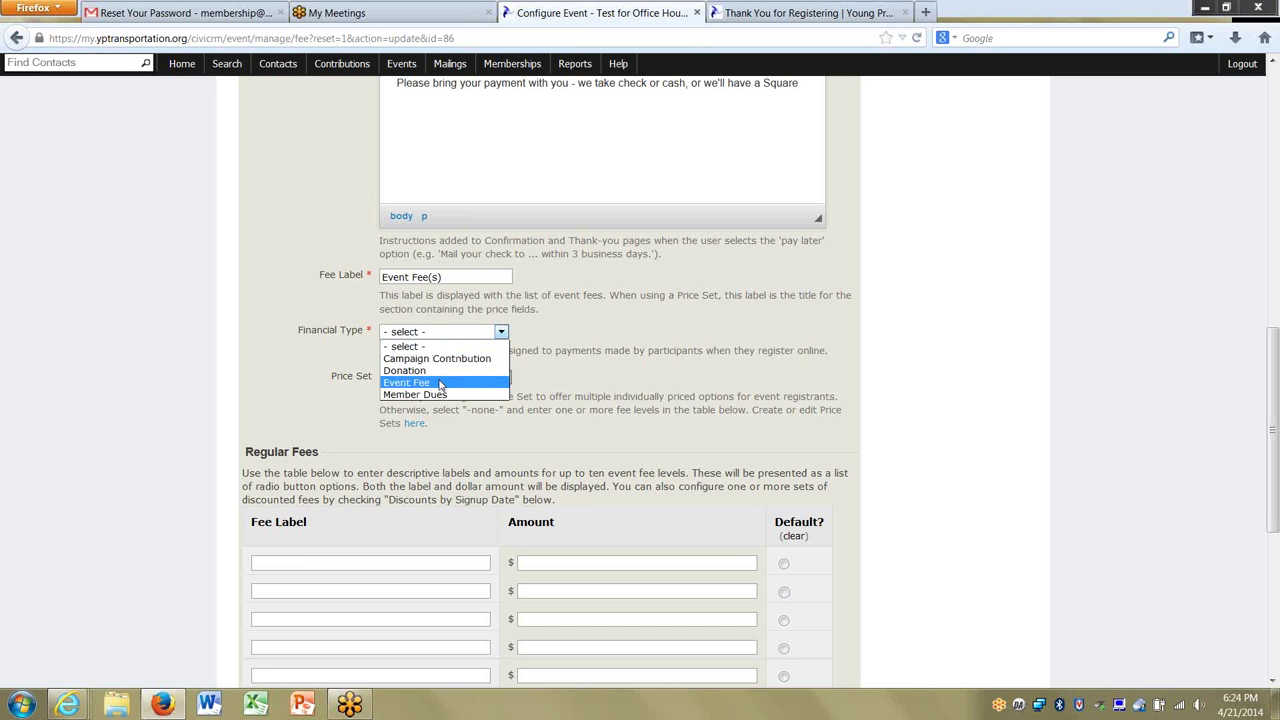
left_click(439, 384)
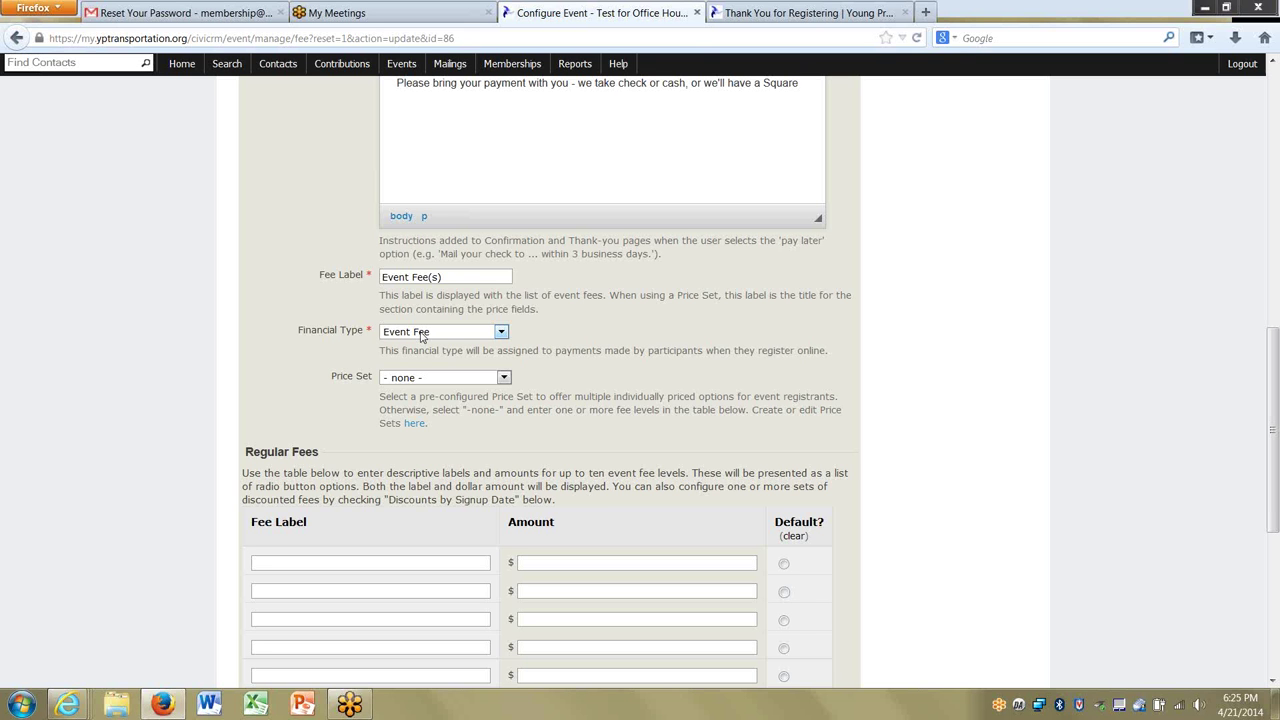
Keep Event Fee as the financial type and set the price set back to none.
left_click(420, 337)
left_click(333, 339)
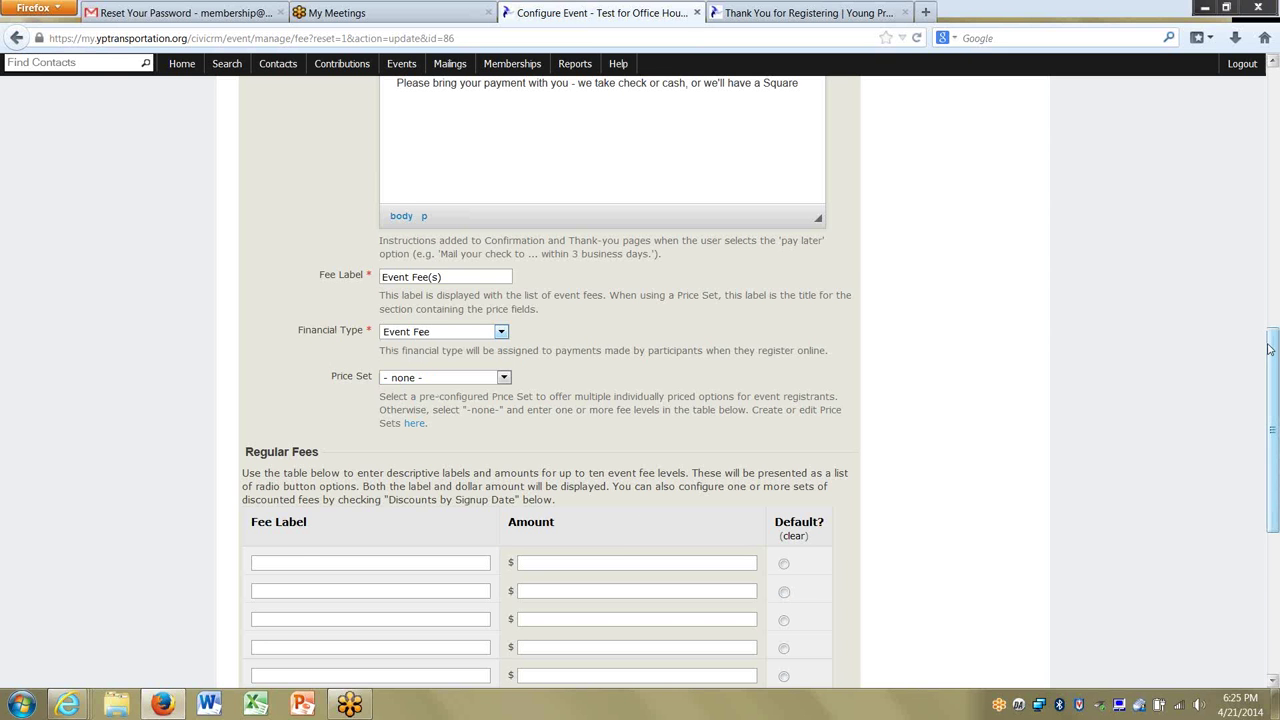
left_click_drag(1272, 351, 1275, 401)
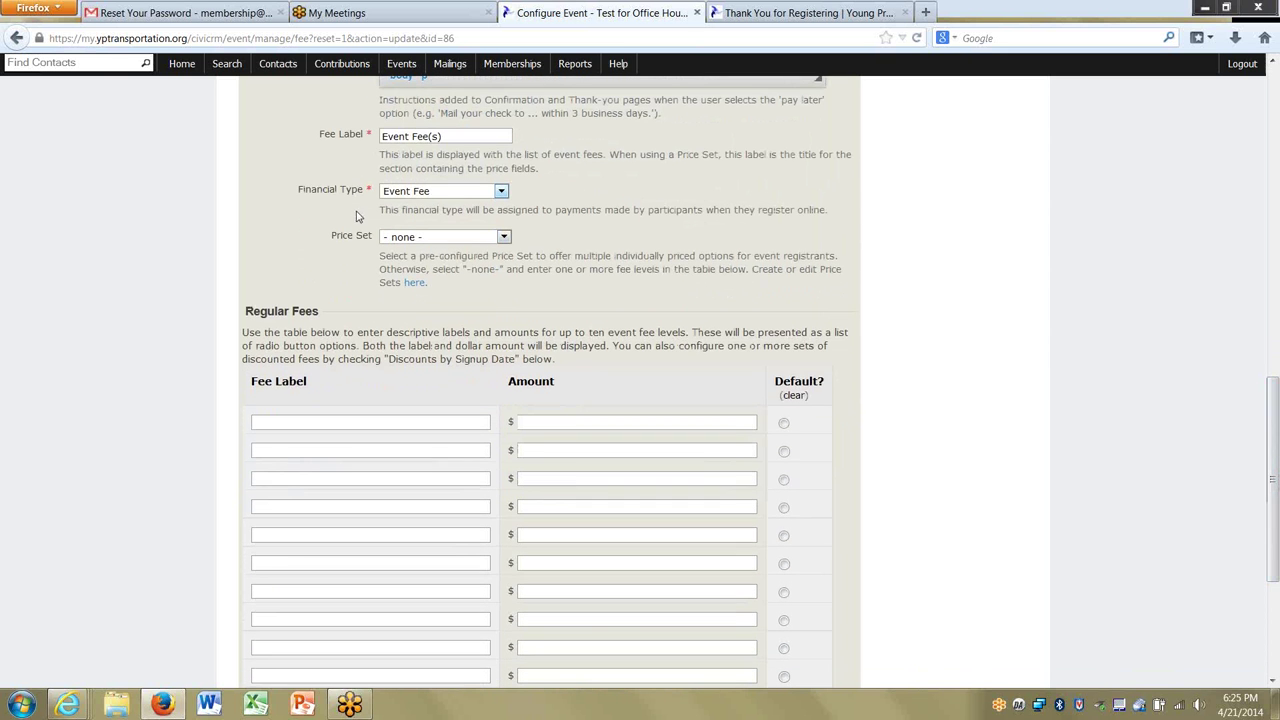
left_click(451, 240)
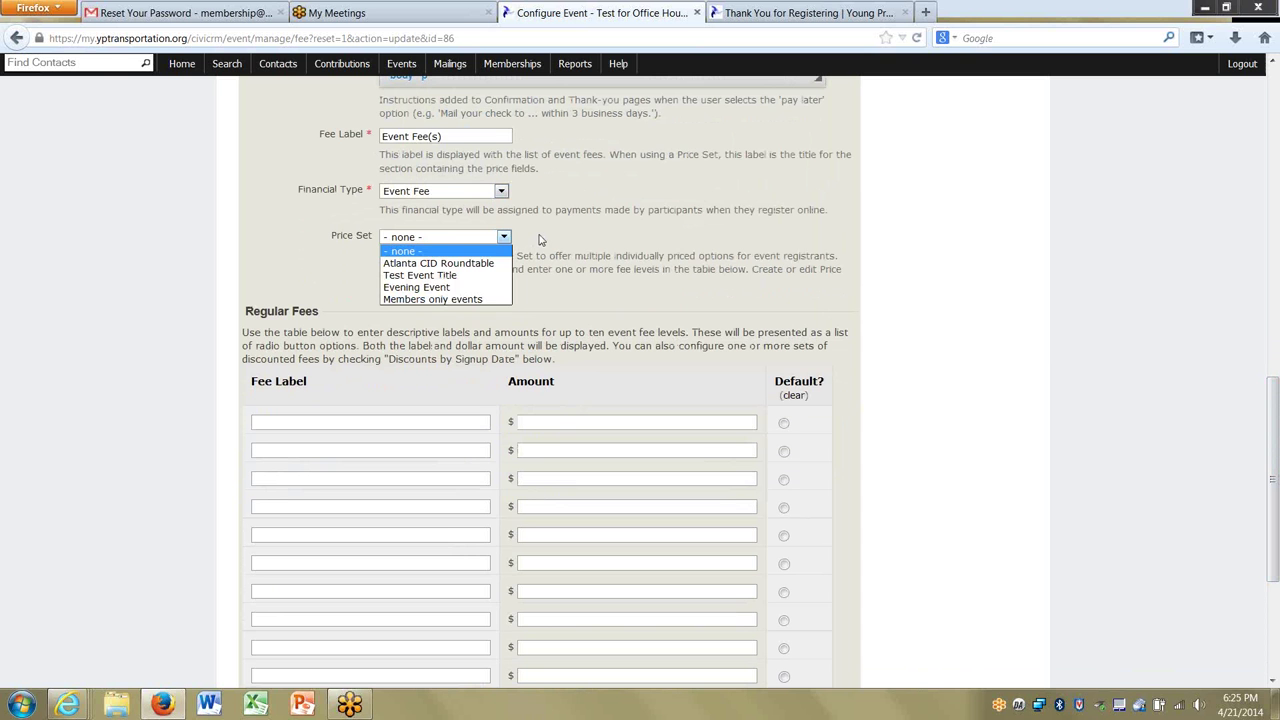
left_click(452, 299)
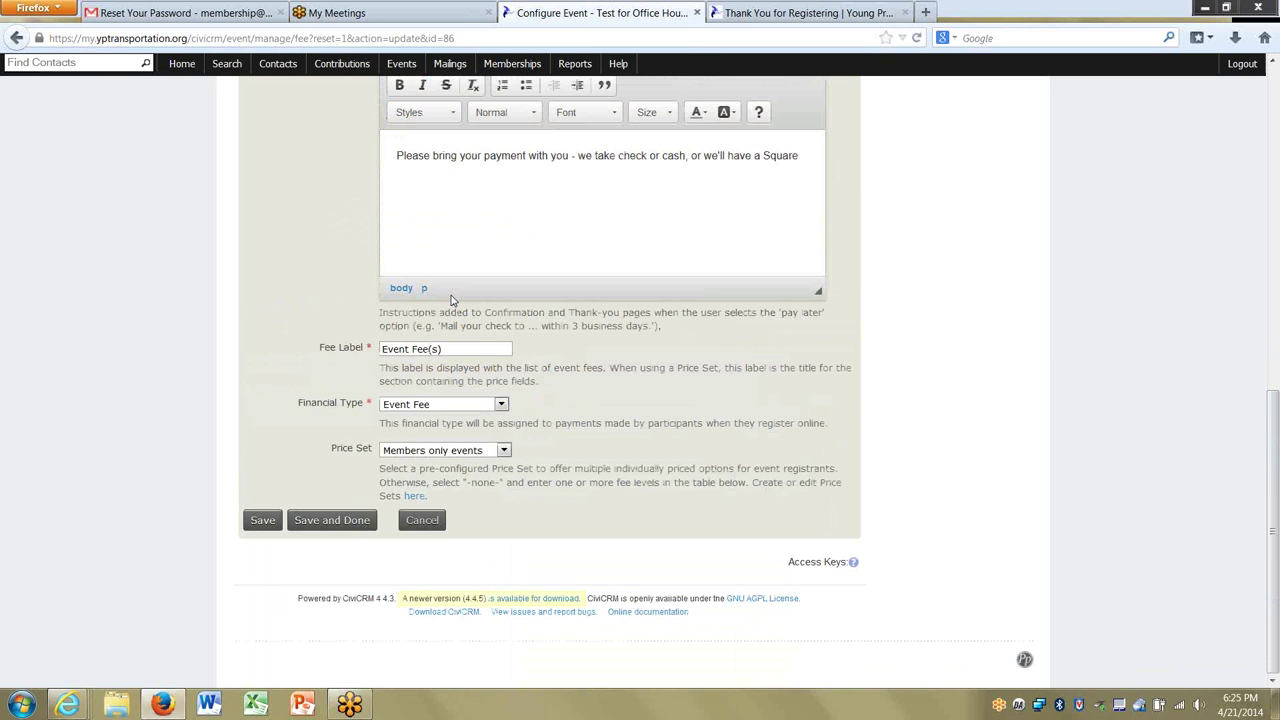
left_click(463, 457)
left_click(458, 464)
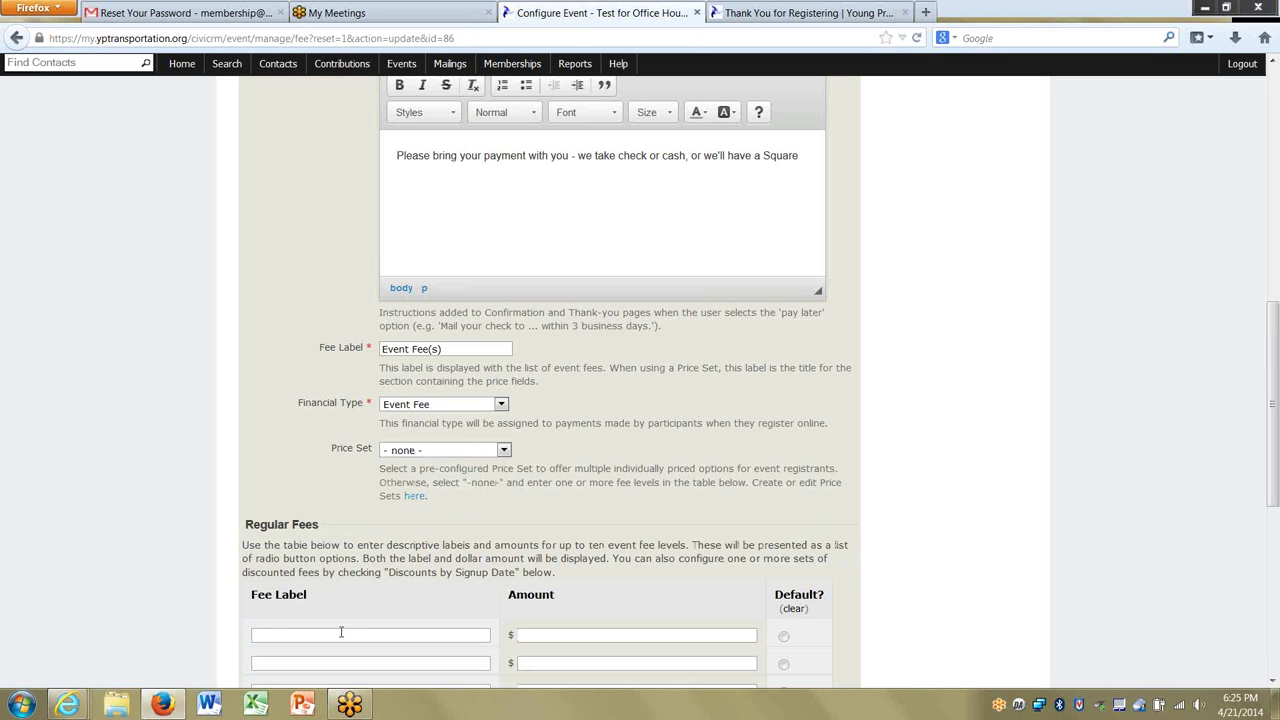
Fill the Regular Fees rows with 'I'm a member!' and 'Become a member and attend' at $20.
type("I'm a member!")
key("Tab")
type("10")
left_click(298, 664)
type("I")
key("BackSpace")
type("Become a fe")
key("BackSpace")
key("BackSpace")
type("member")
key("Tab")
type("20")
type(" and attend")
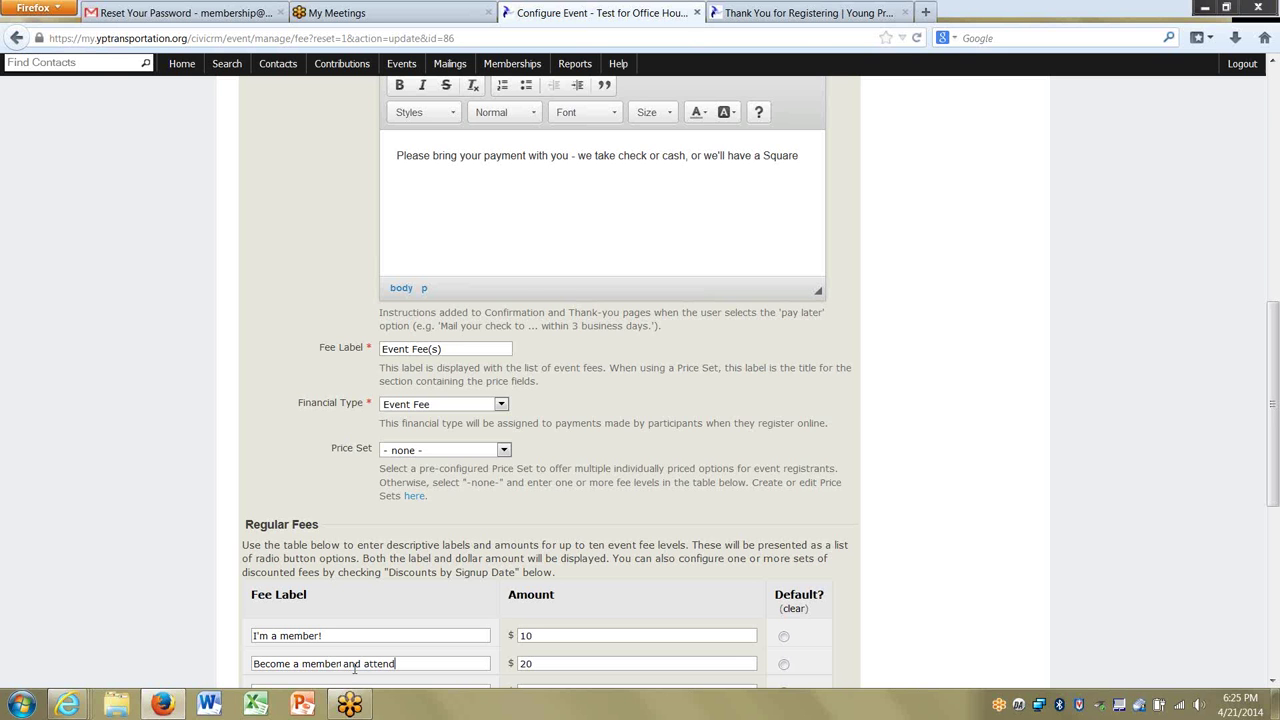
Change the member fee to $0 and save the event's fee settings.
left_click_drag(1273, 404, 1273, 476)
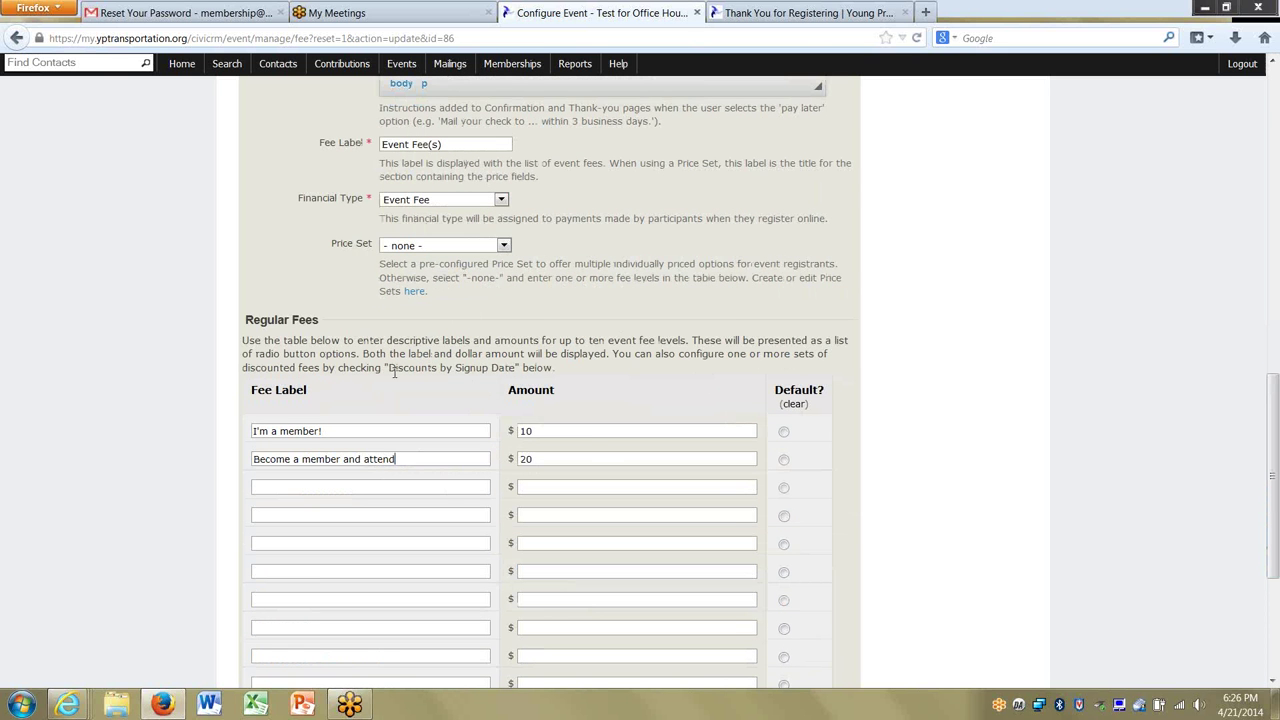
key("BackSpace")
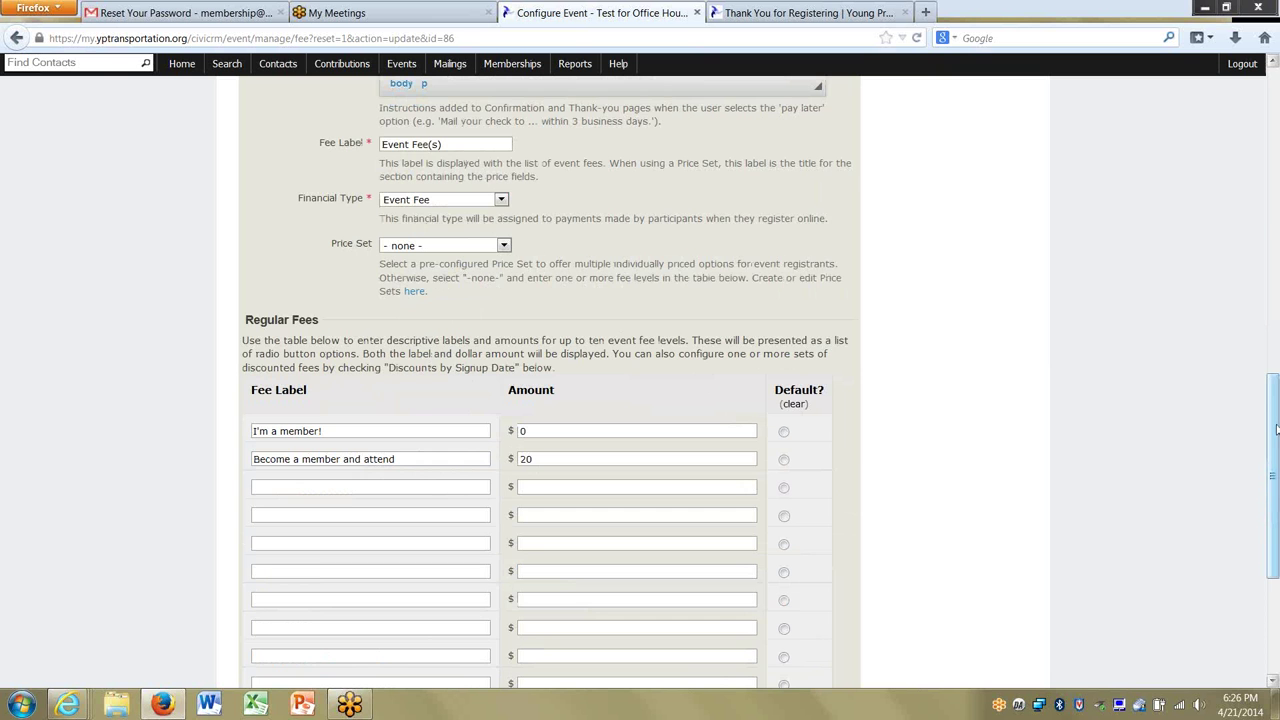
left_click_drag(1276, 430, 1276, 525)
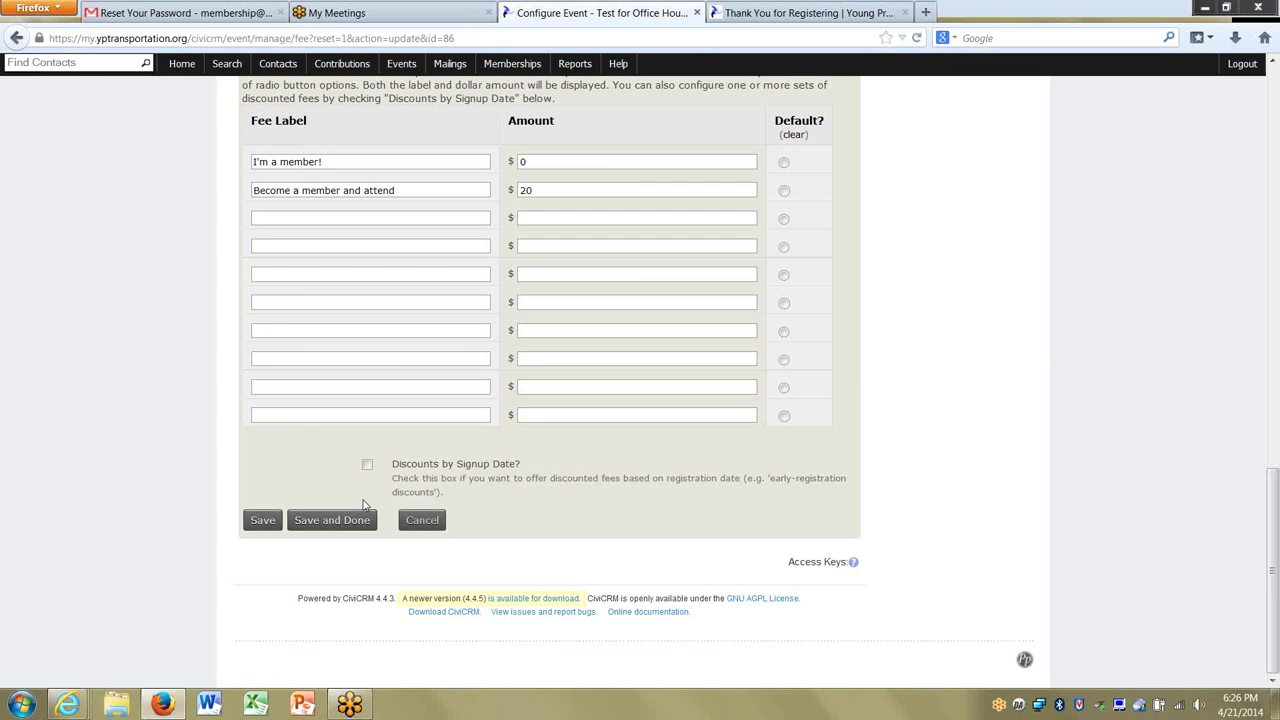
left_click(267, 524)
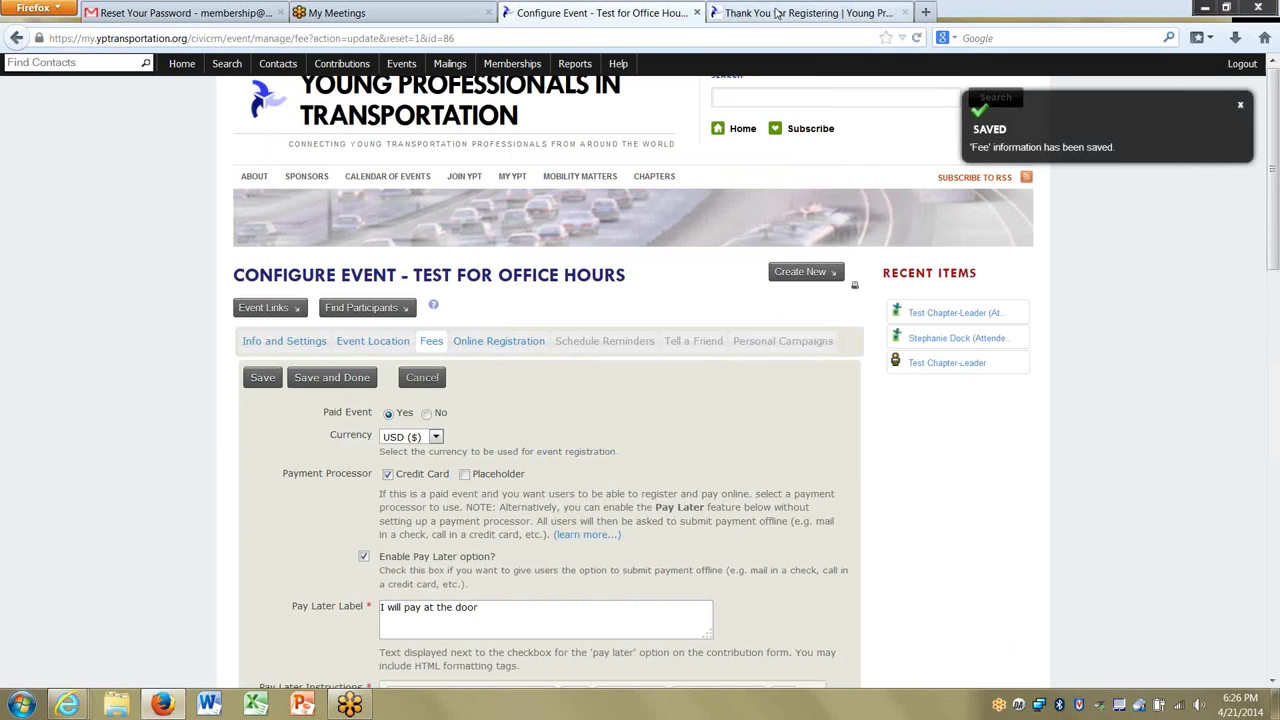
Close the extra thank-you page tab that shows an error.
left_click(790, 12)
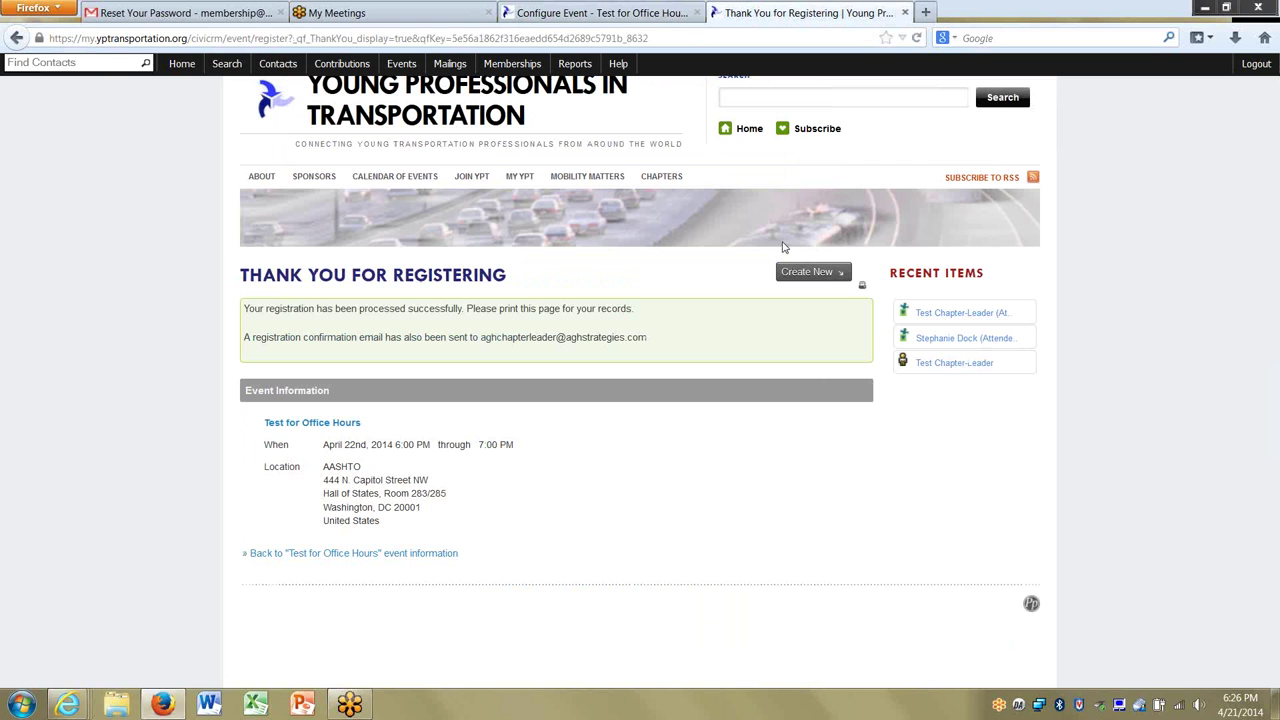
left_click(917, 40)
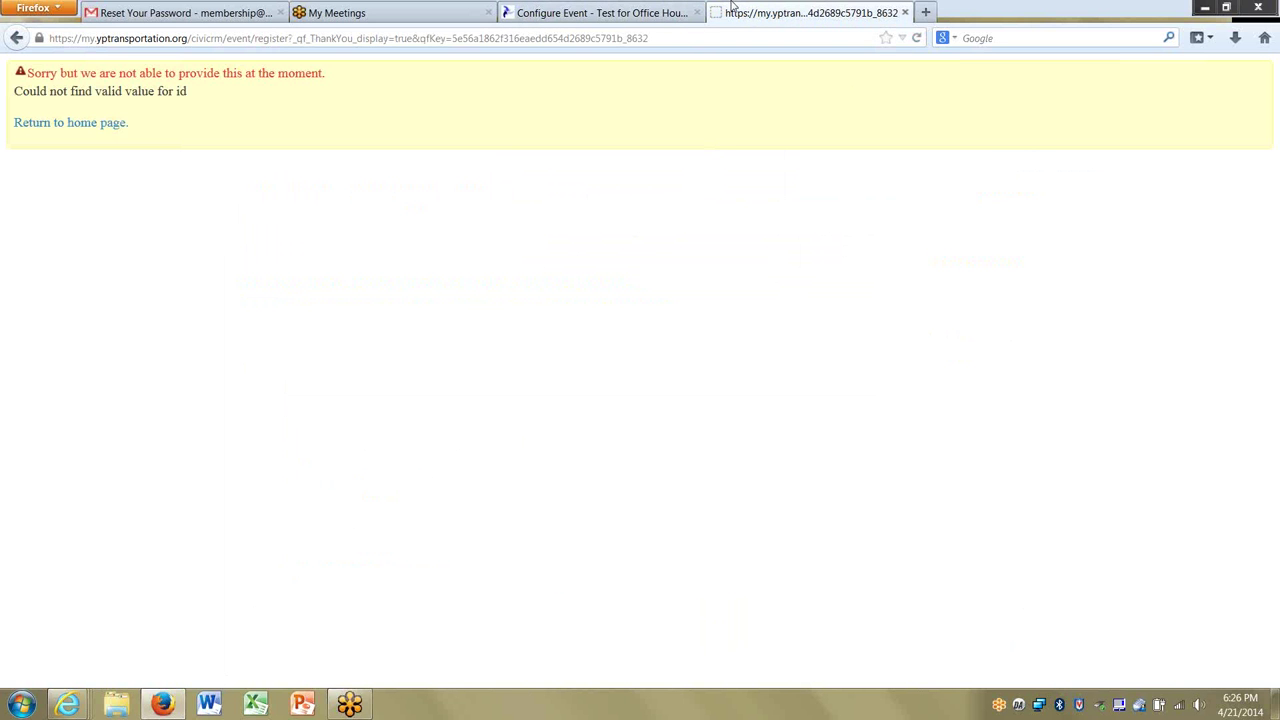
left_click(905, 12)
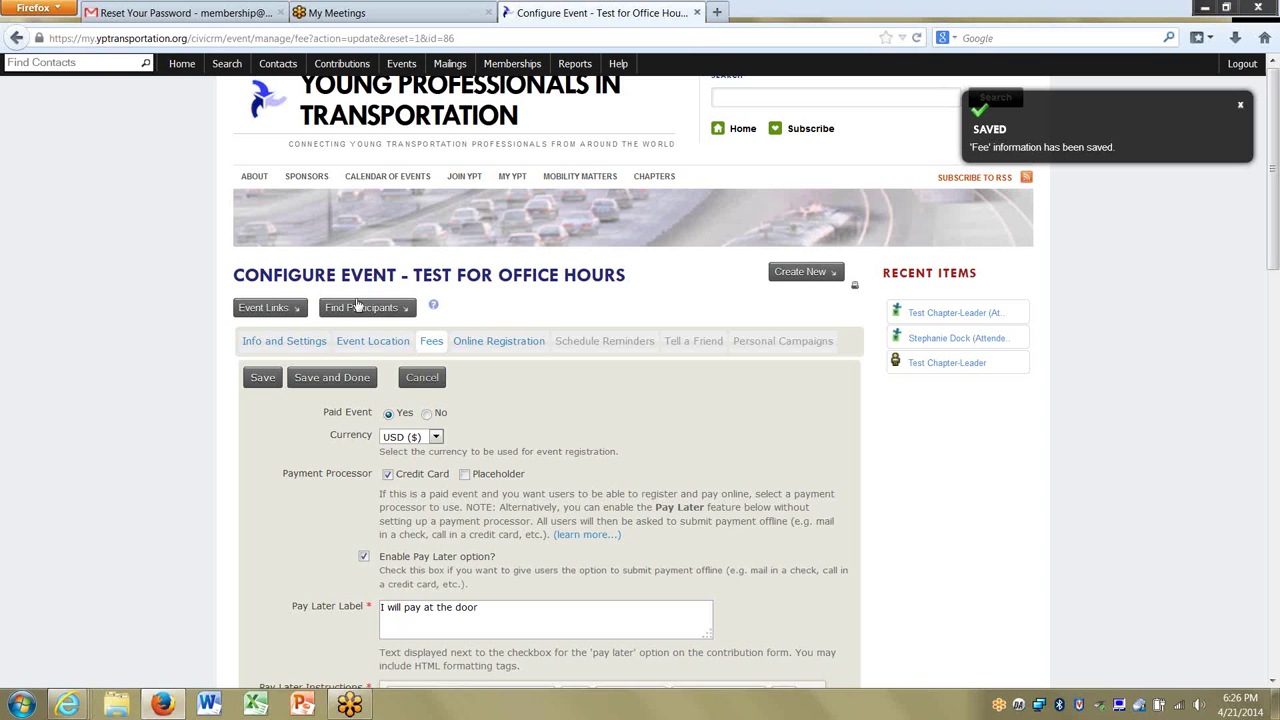
Open the test-drive registration page and choose the $20.00 Become a member and attend fee.
left_click(275, 308)
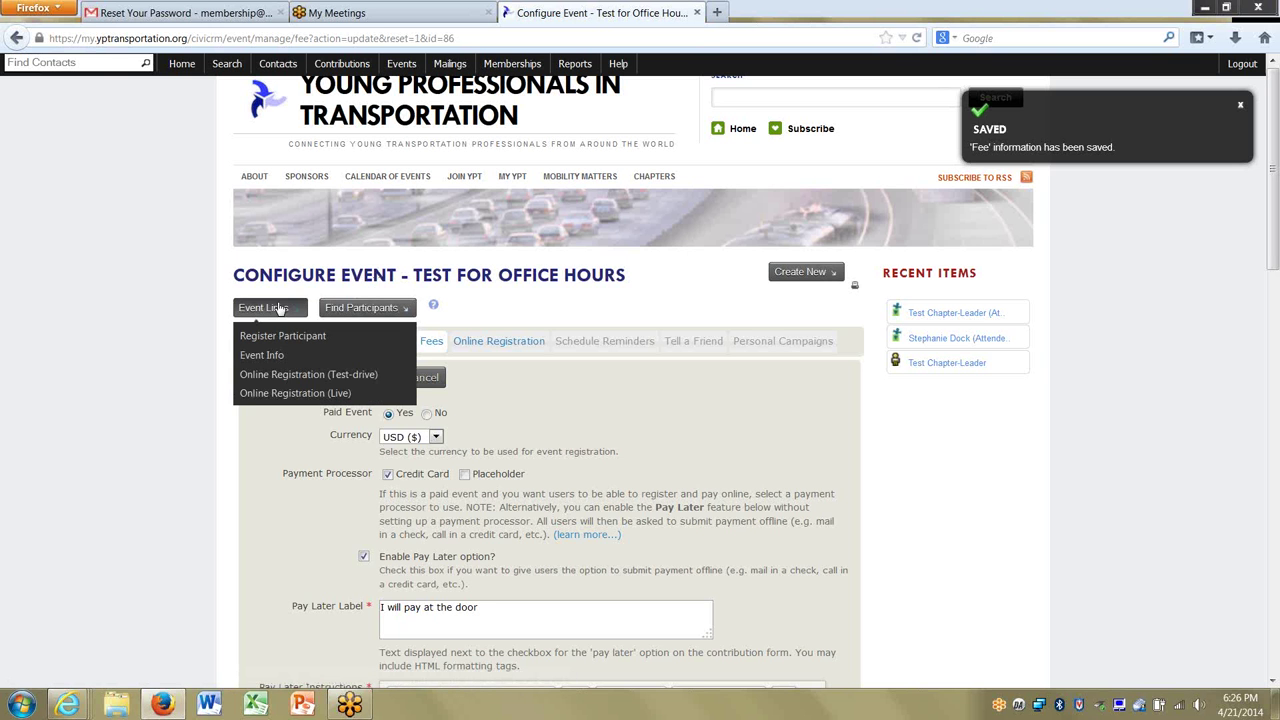
left_click(282, 374)
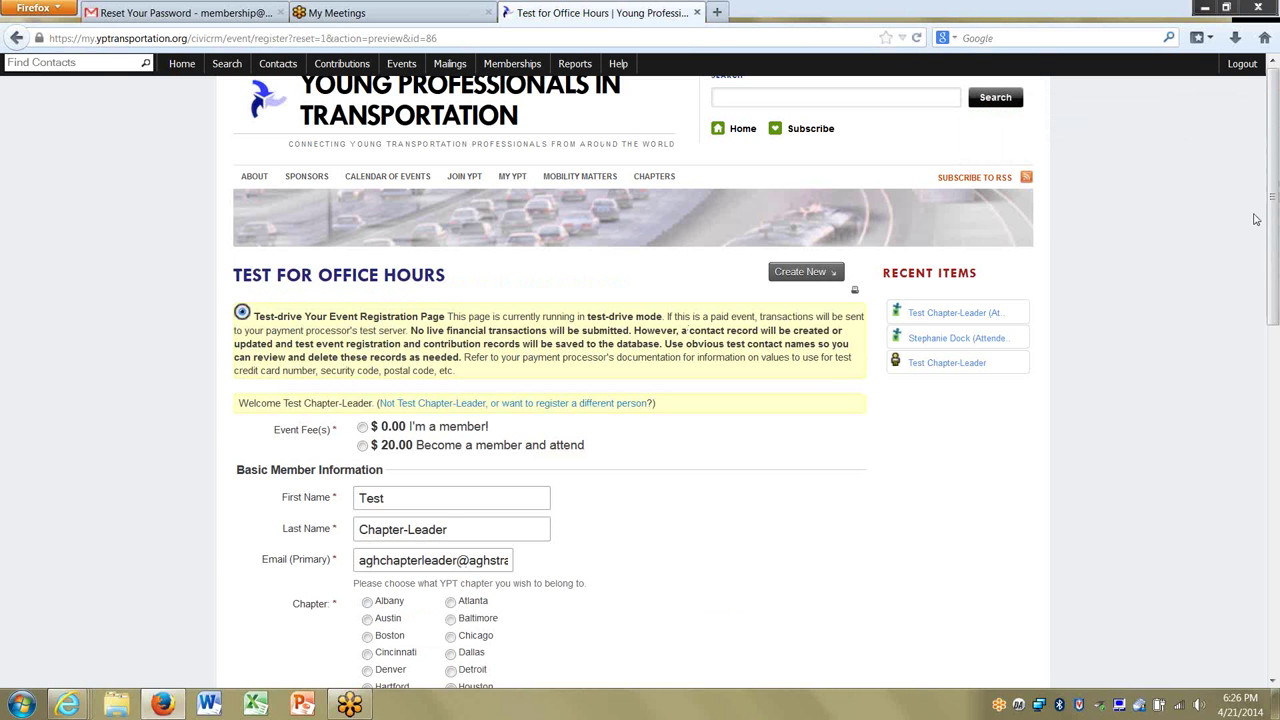
left_click_drag(1272, 237, 1272, 341)
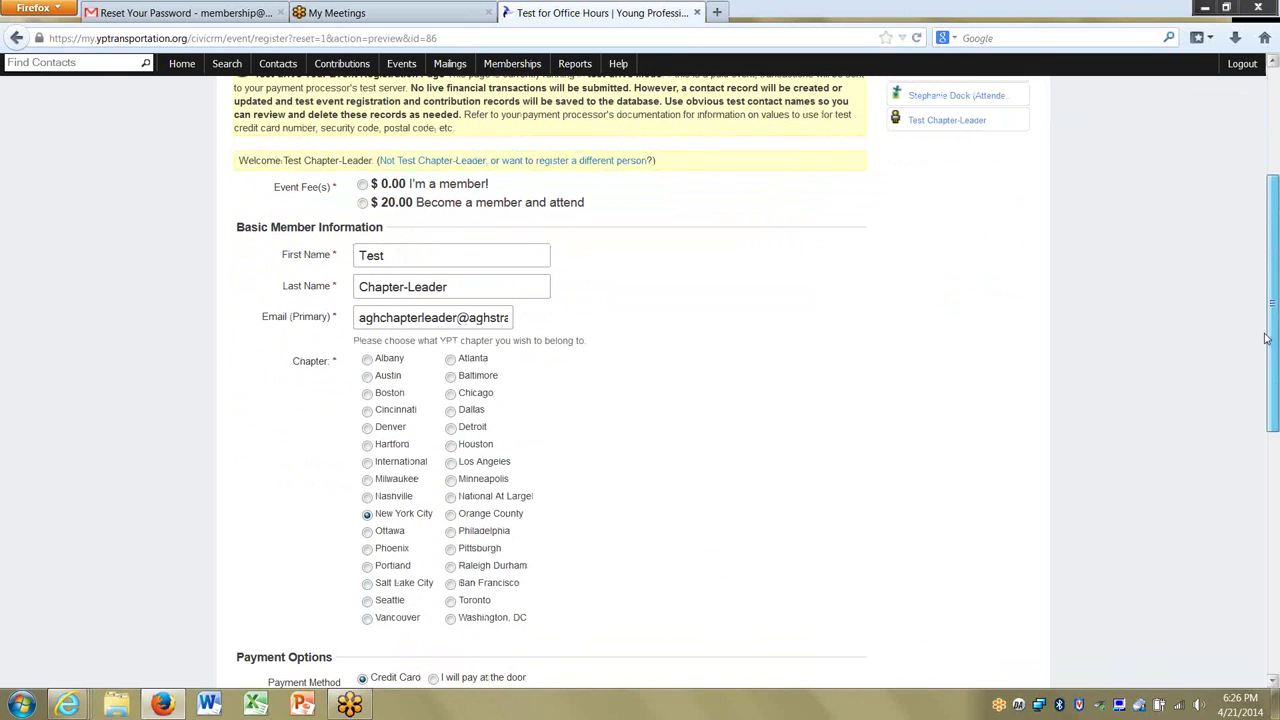
left_click(363, 198)
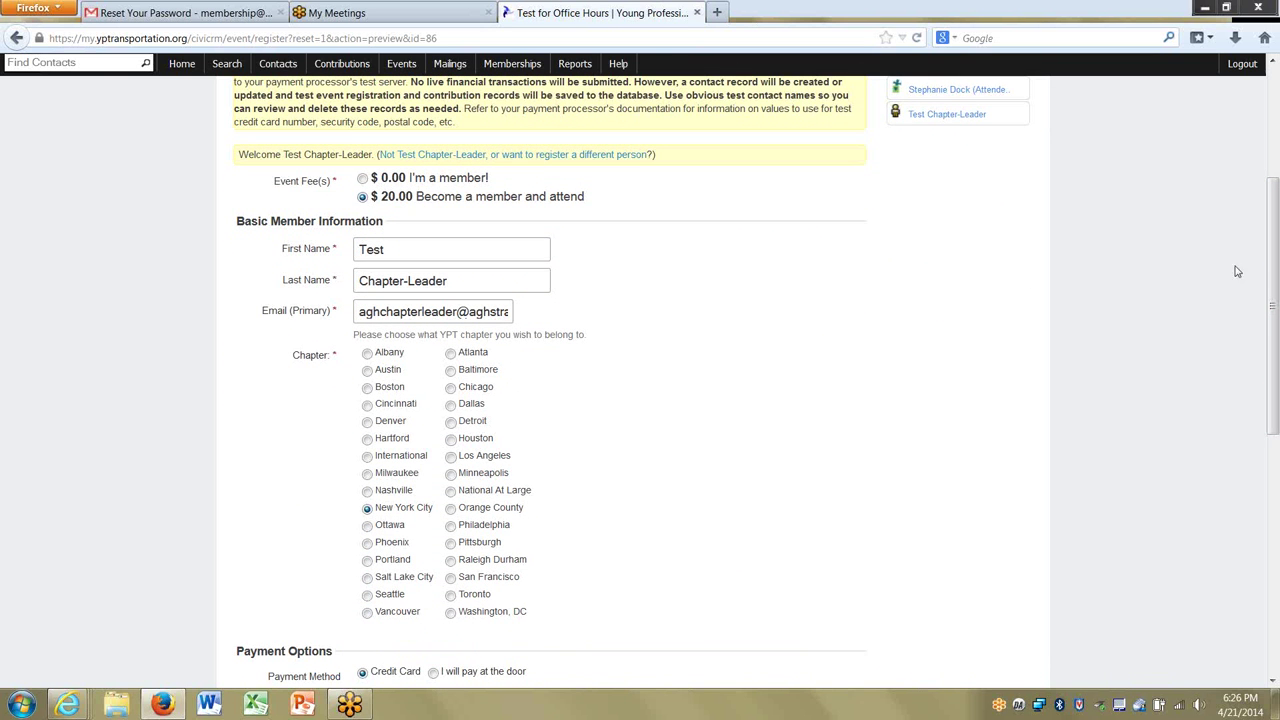
Try the pay-at-the-door option, then switch payment back to credit card.
left_click_drag(1273, 270, 1276, 500)
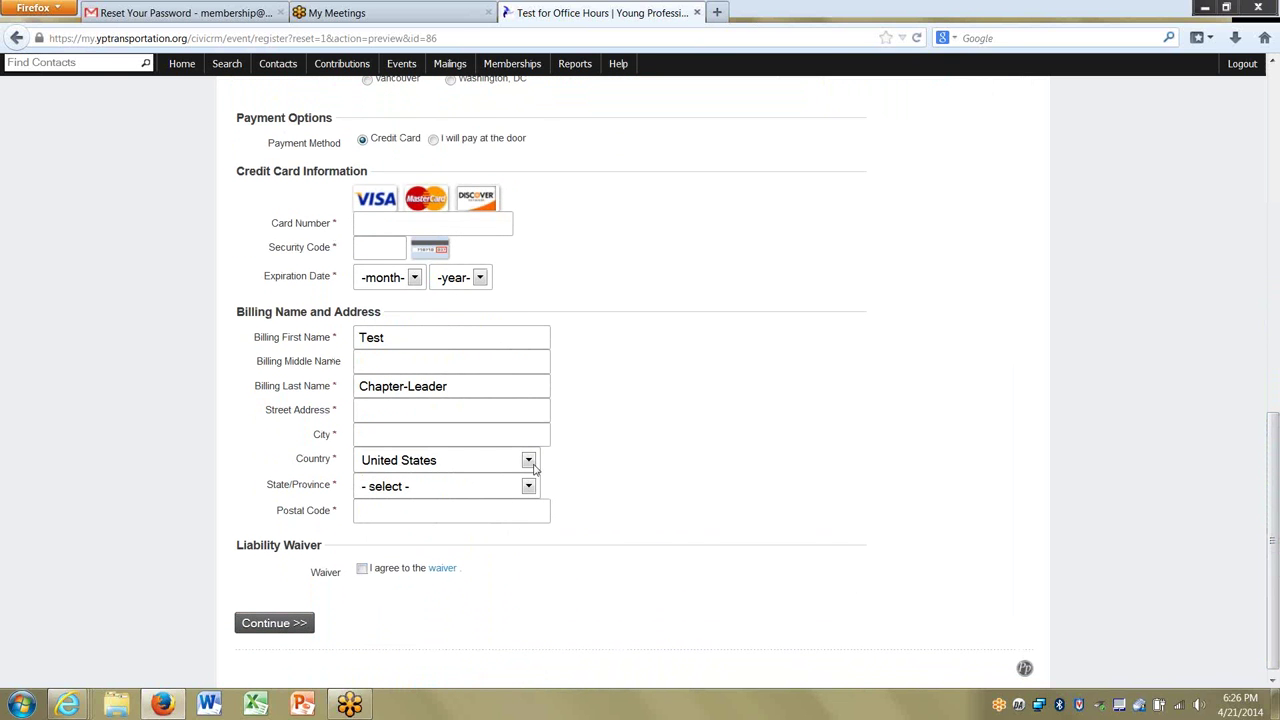
left_click(433, 140)
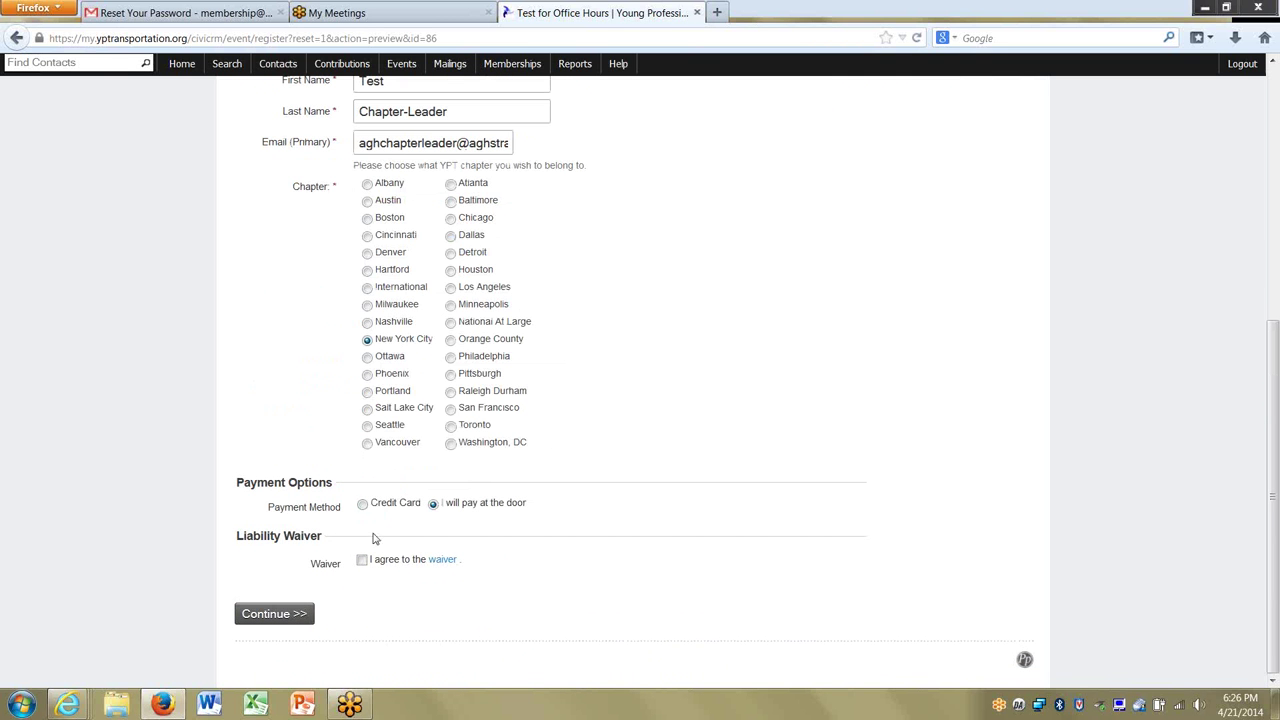
left_click(363, 504)
scroll(1274, 362, "down", 4)
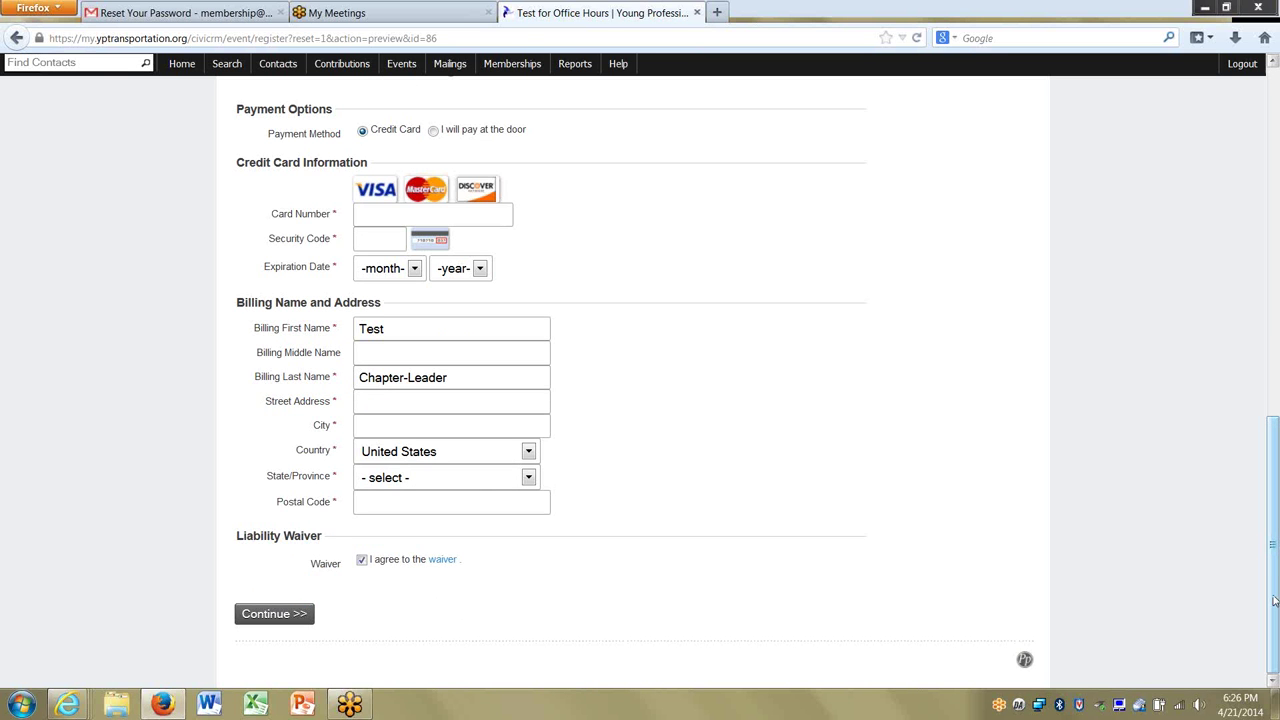
left_click_drag(1274, 600, 1274, 250)
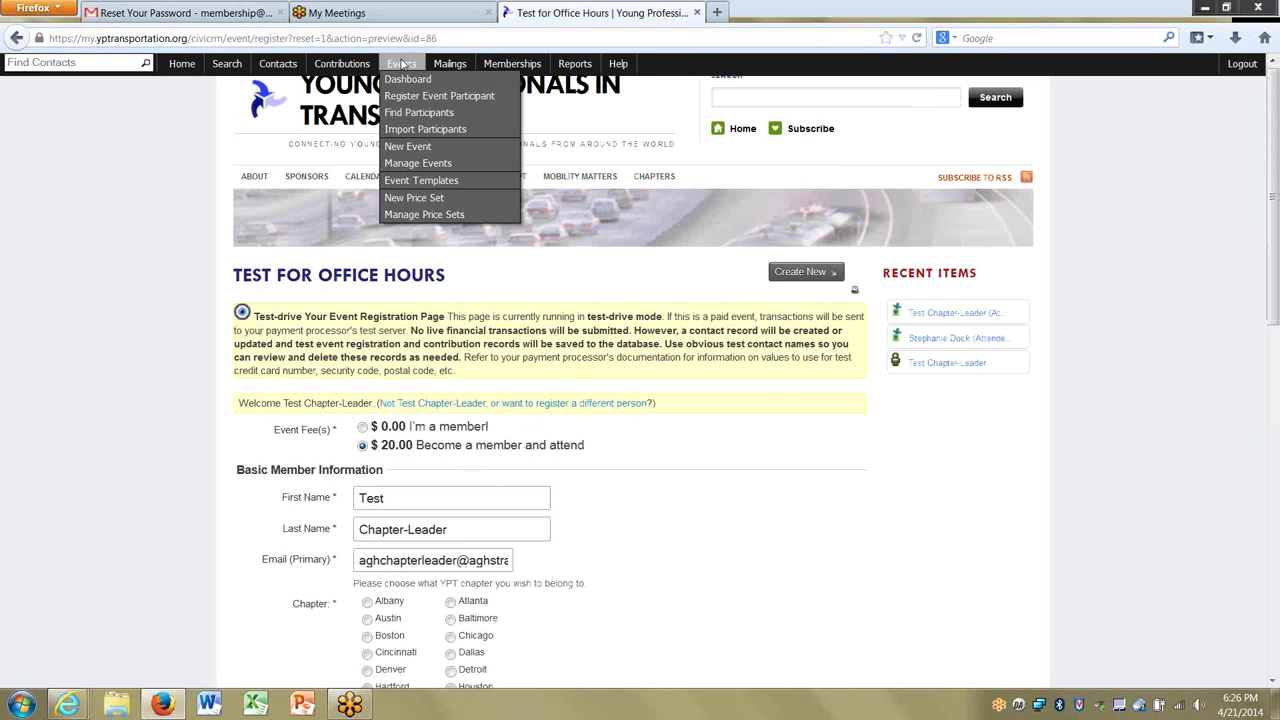
Look at the Annual Young Member Joint Social's fee settings via Manage Events.
left_click(408, 81)
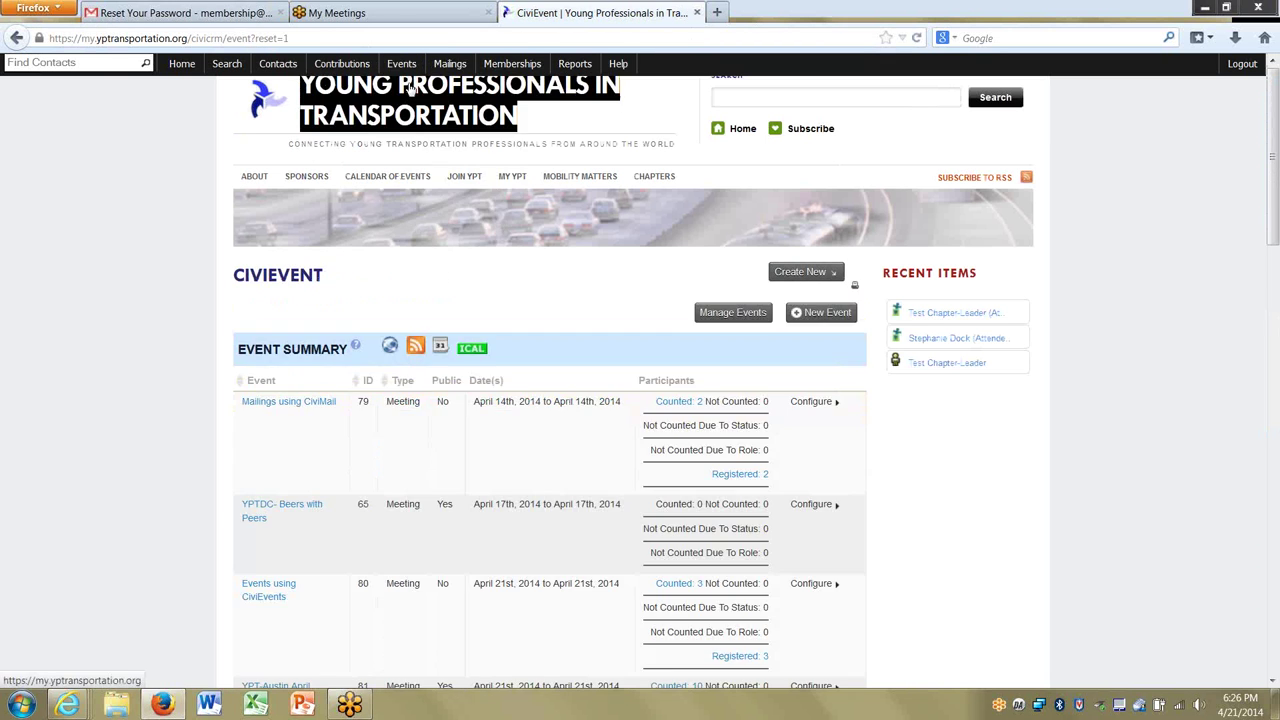
mouse_move(1273, 238)
left_mouse_down()
mouse_move(1275, 268)
mouse_move(1275, 237)
left_mouse_up()
mouse_move(402, 64)
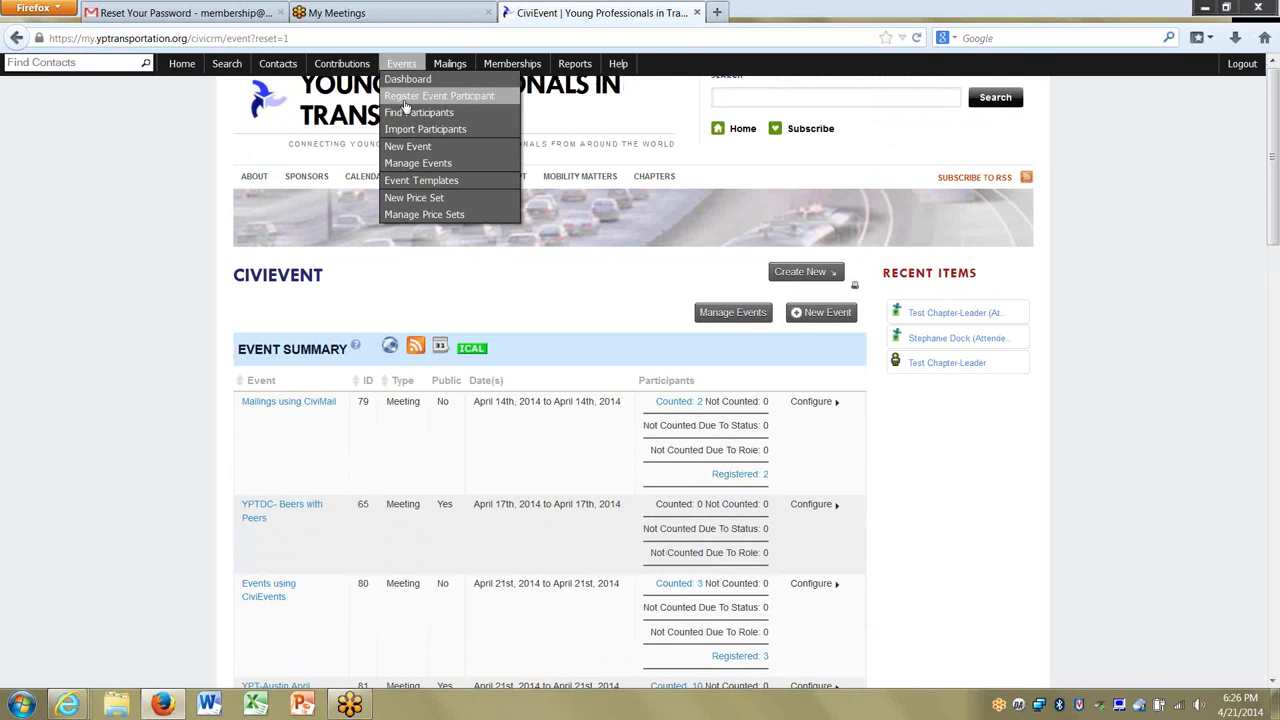
left_click(415, 163)
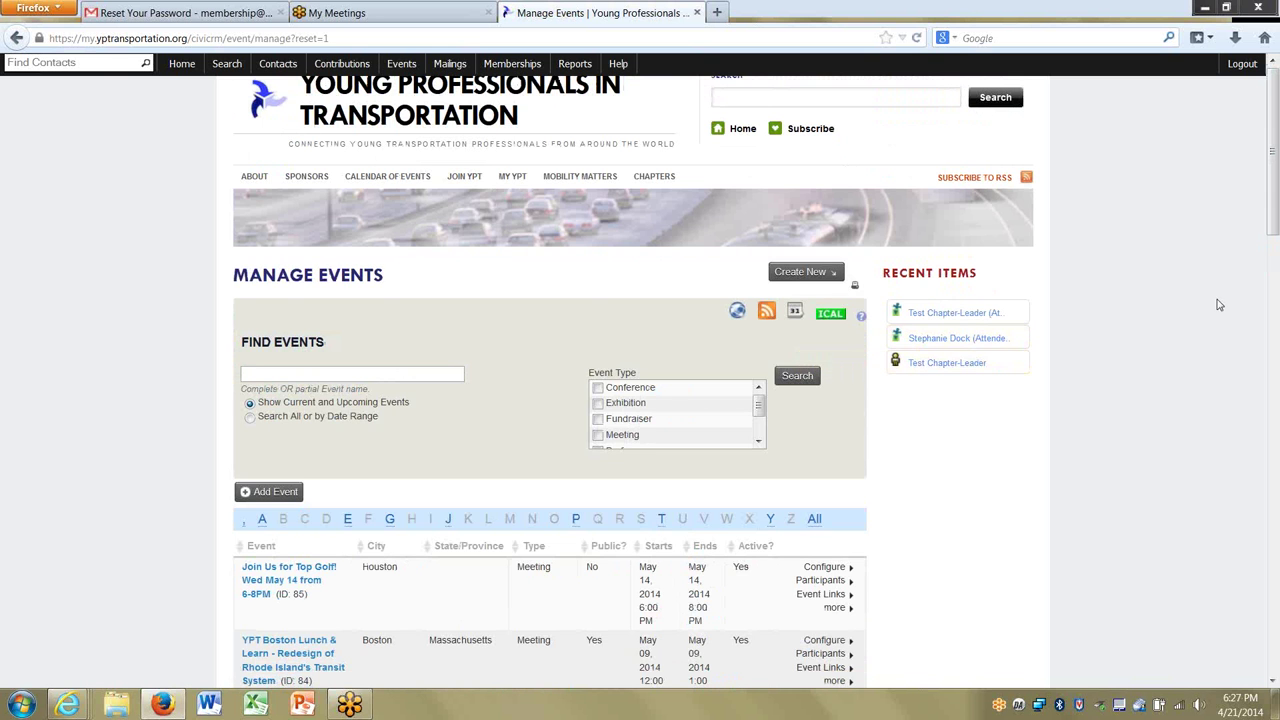
left_click_drag(1274, 227, 1266, 408)
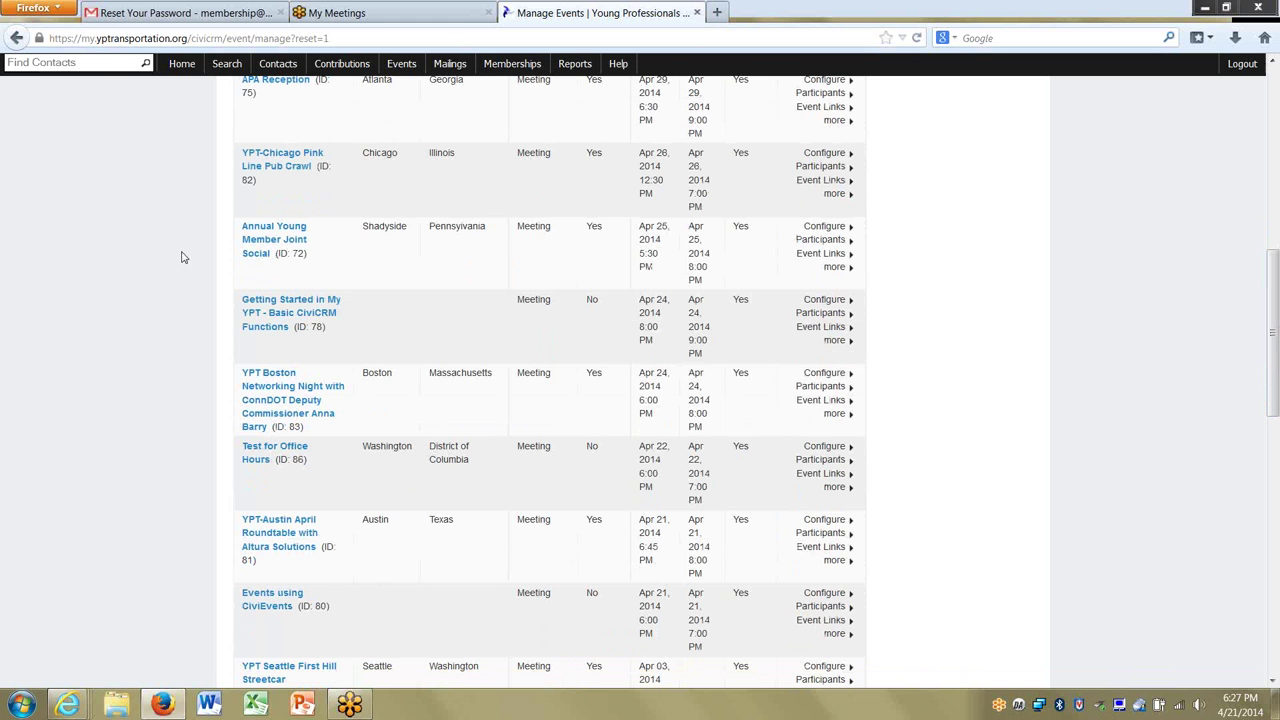
left_click(265, 242)
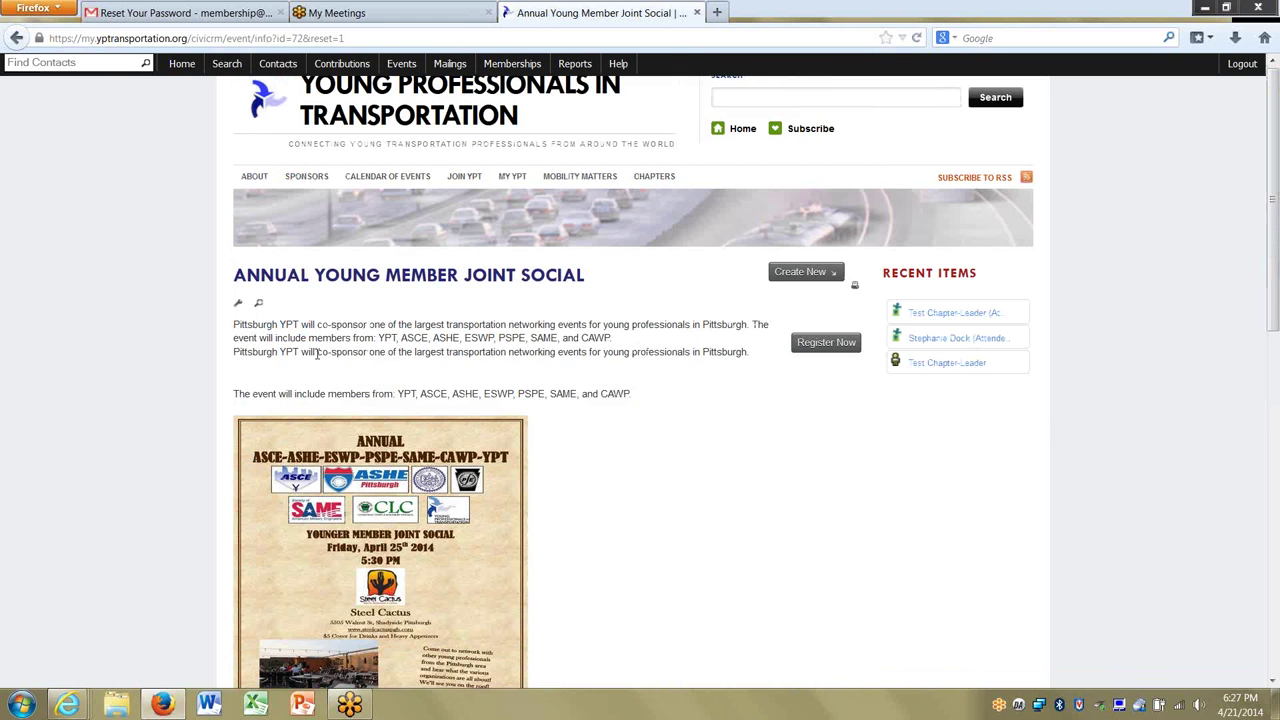
left_click(237, 304)
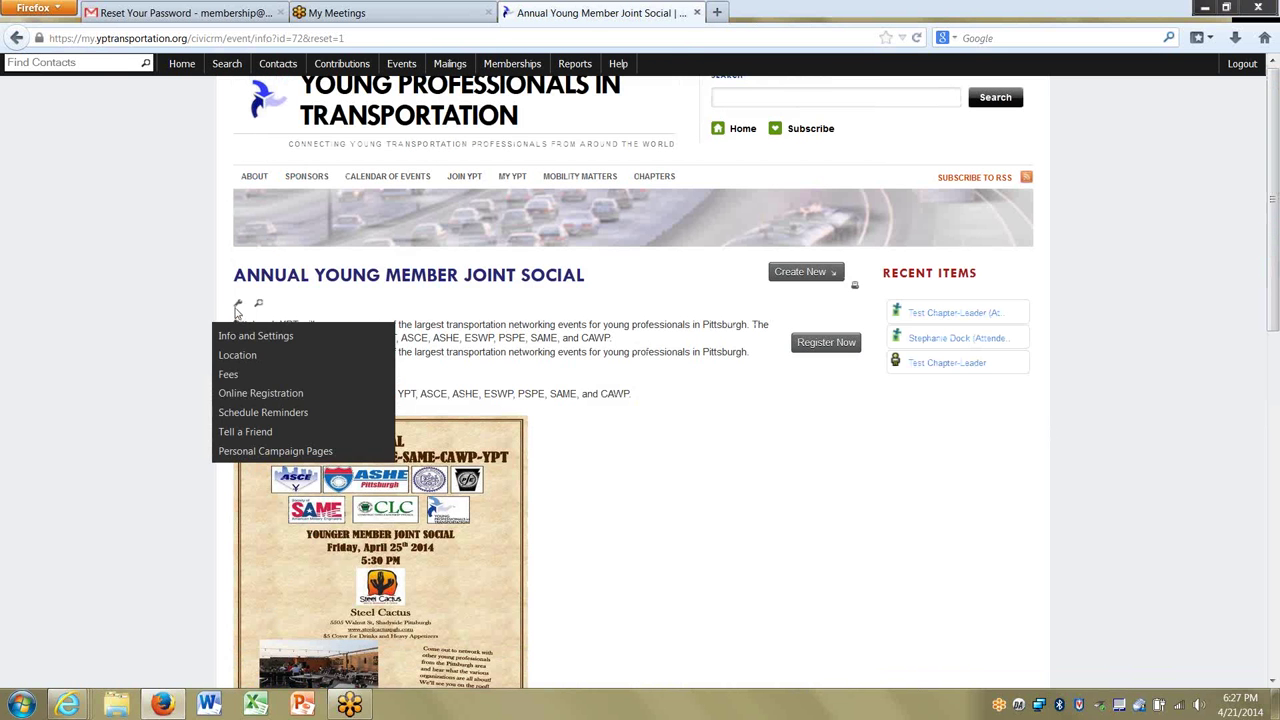
left_click(246, 376)
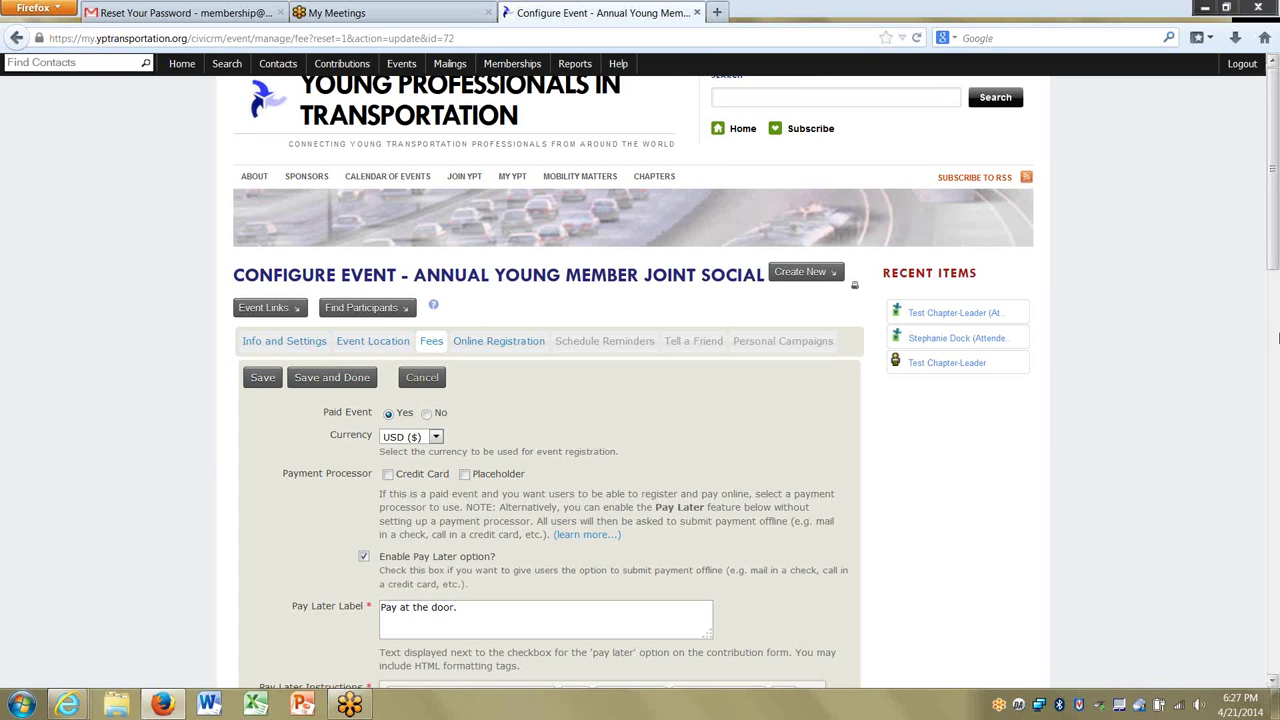
mouse_move(1274, 245)
left_mouse_down()
mouse_move(1275, 600)
mouse_move(1274, 240)
left_mouse_up()
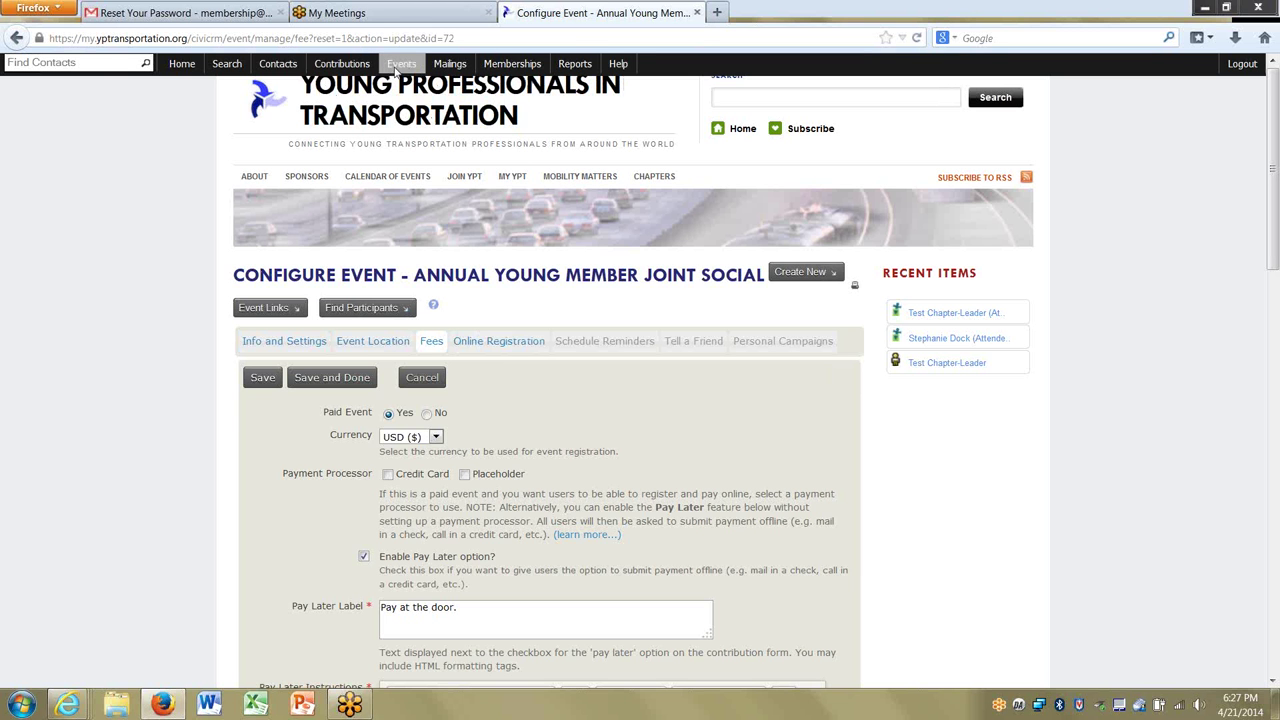
List the social's Registered, Attended and Pending from pay later participants.
mouse_move(401, 66)
left_click(420, 163)
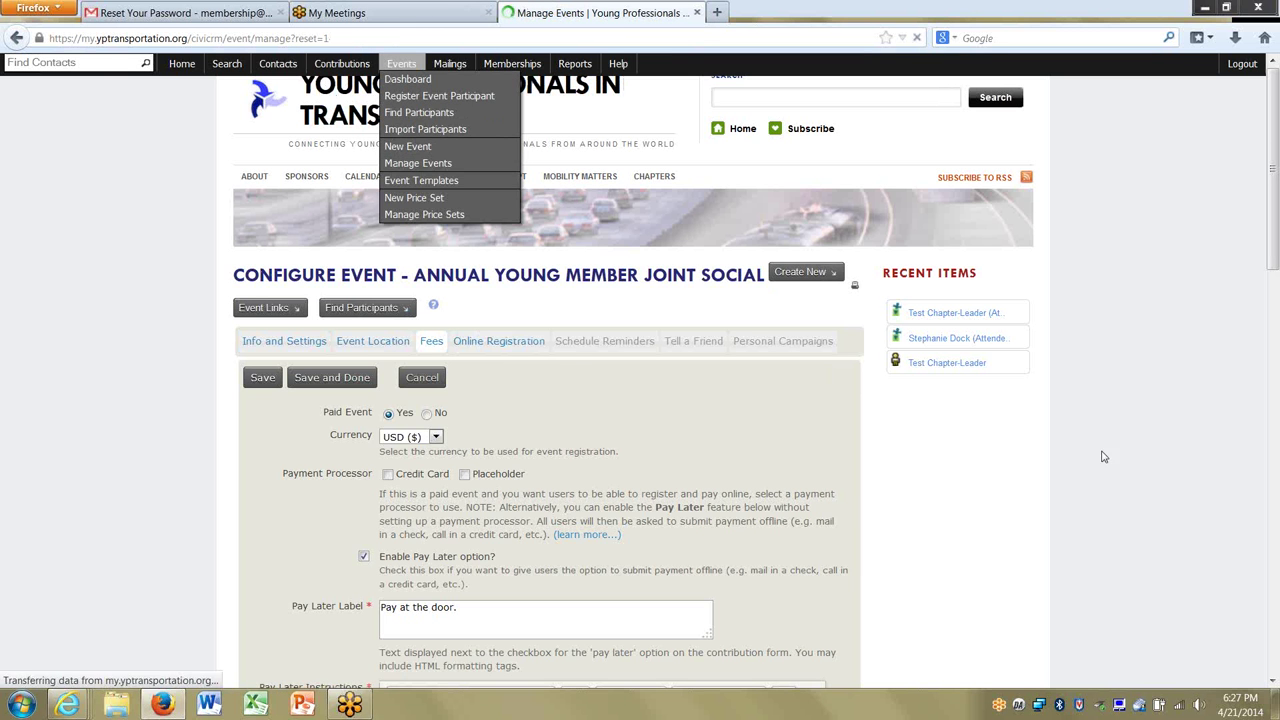
scroll(756, 328, "down", 9)
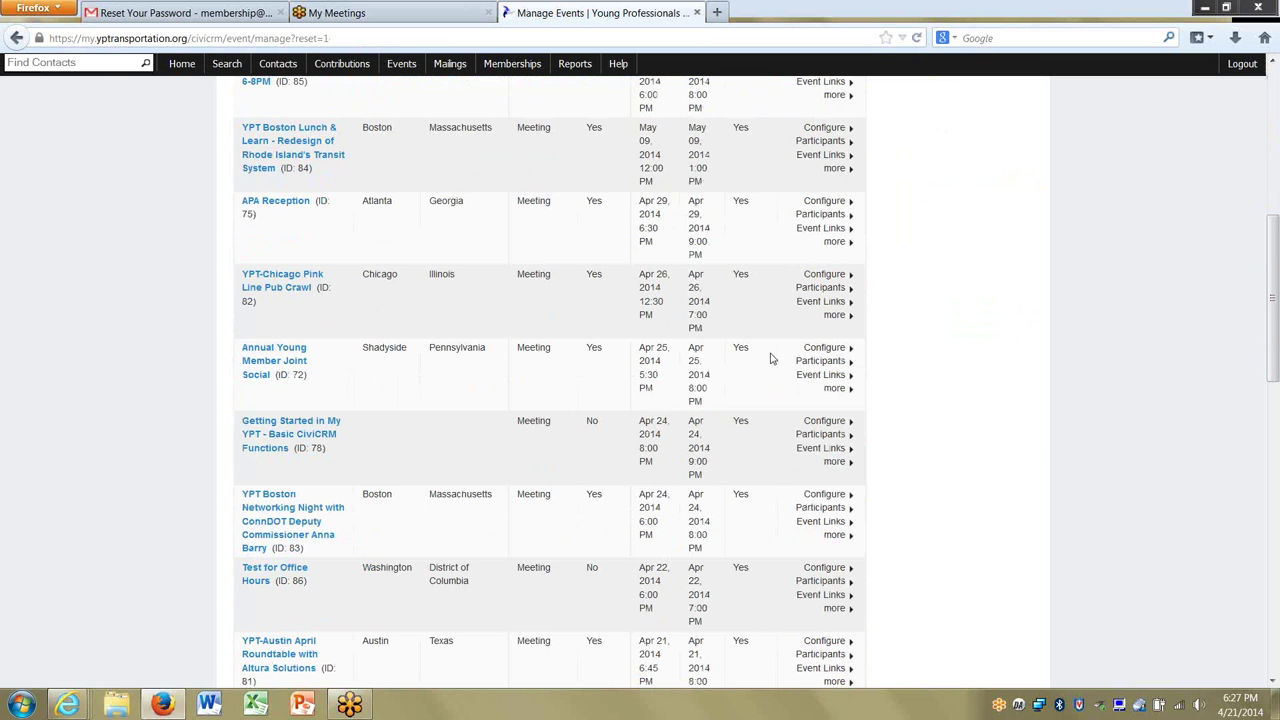
left_click(826, 352)
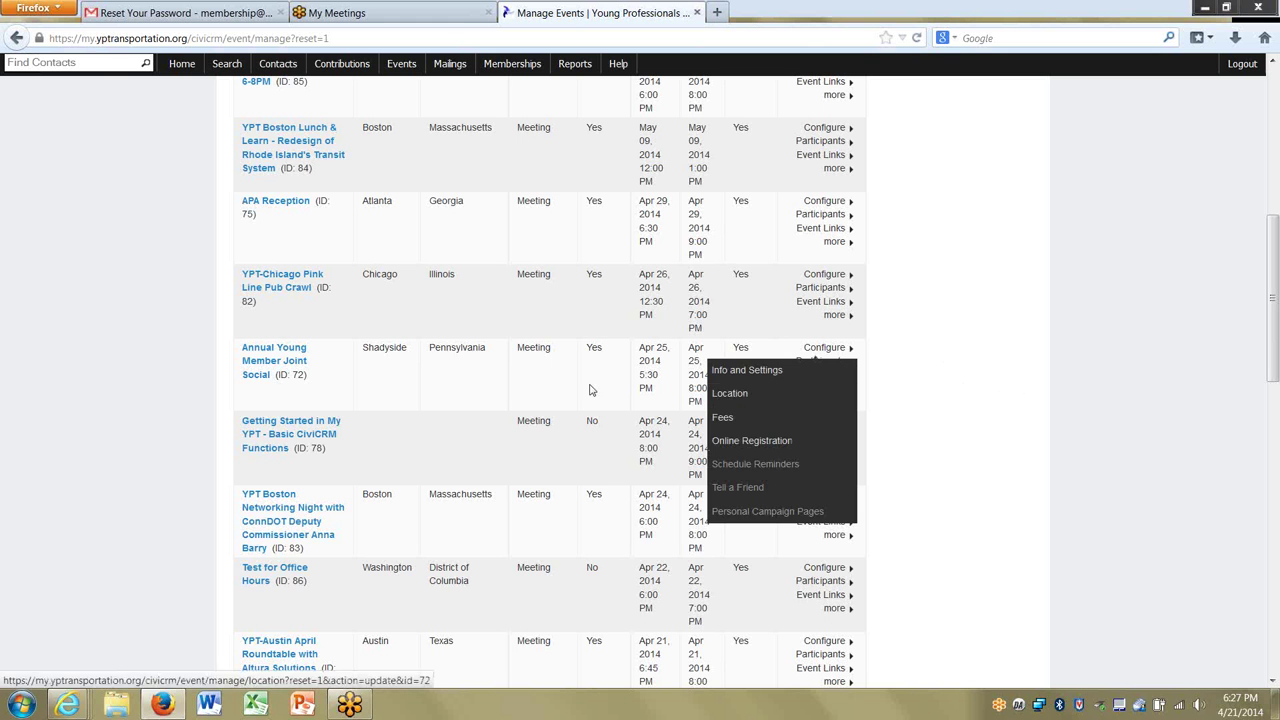
left_click(520, 377)
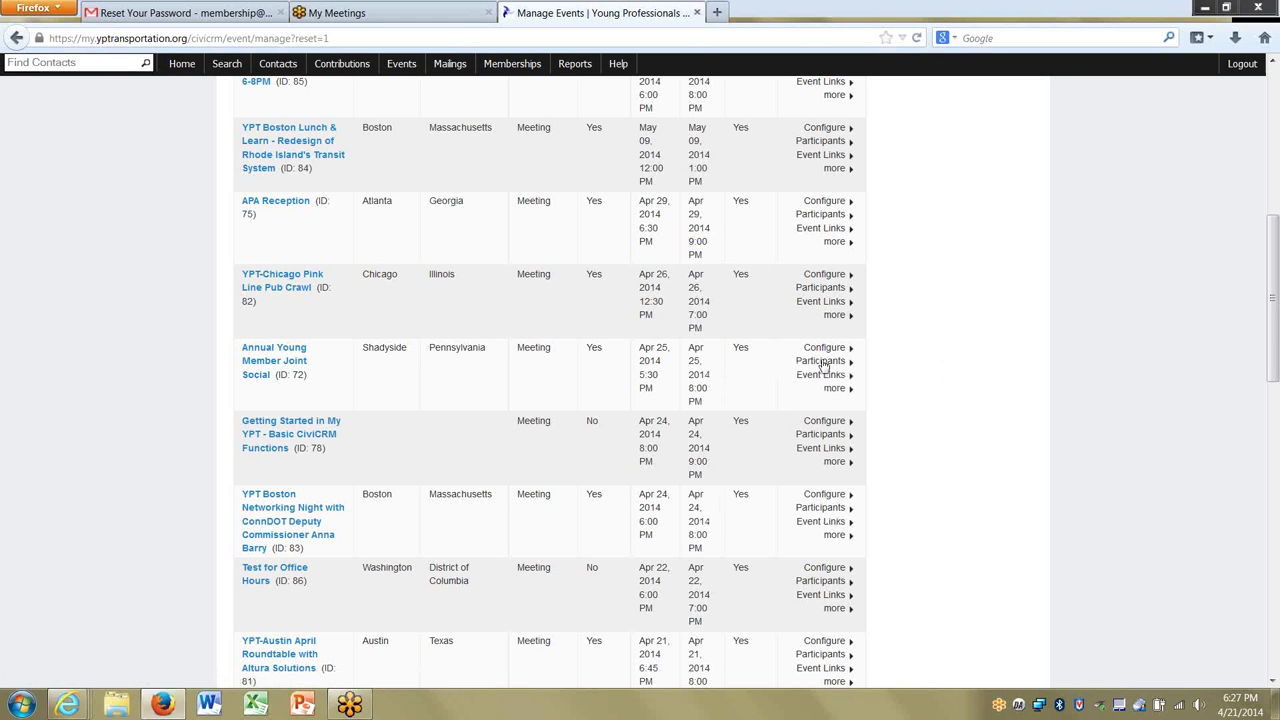
left_click(823, 363)
left_click(809, 386)
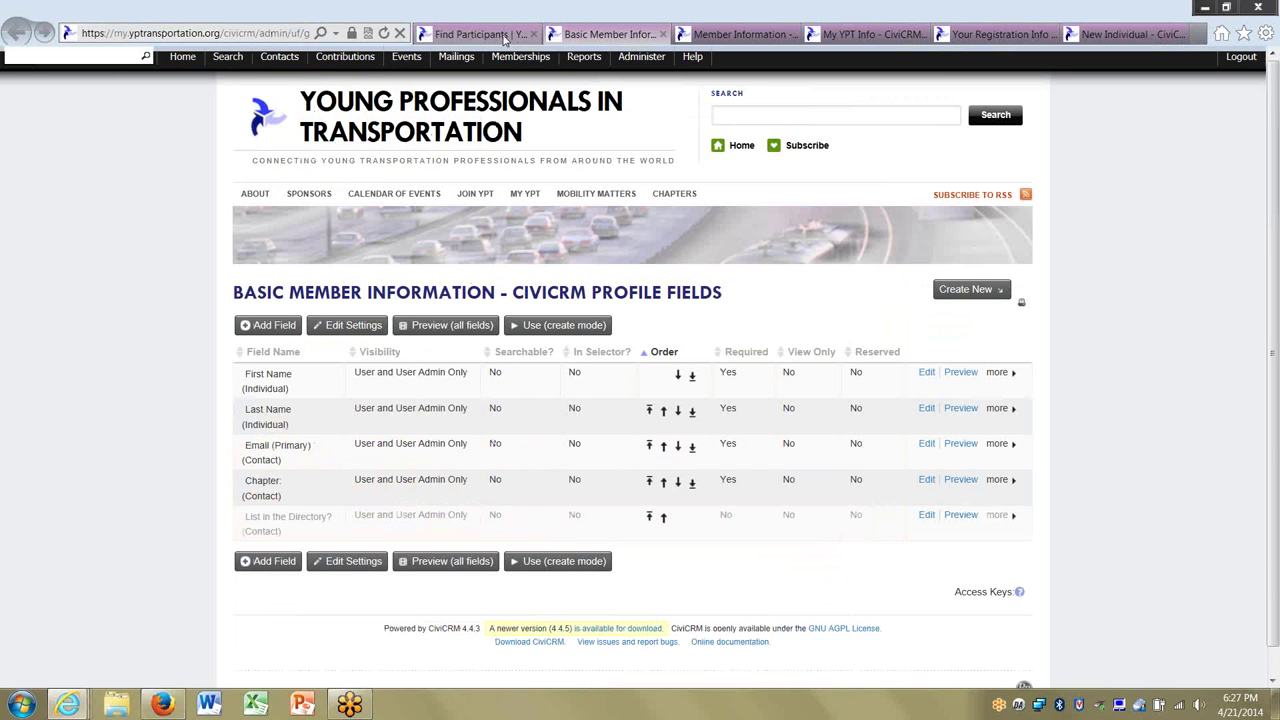
From the Events dashboard, list the social's seven pending pay-later participants.
left_click(505, 36)
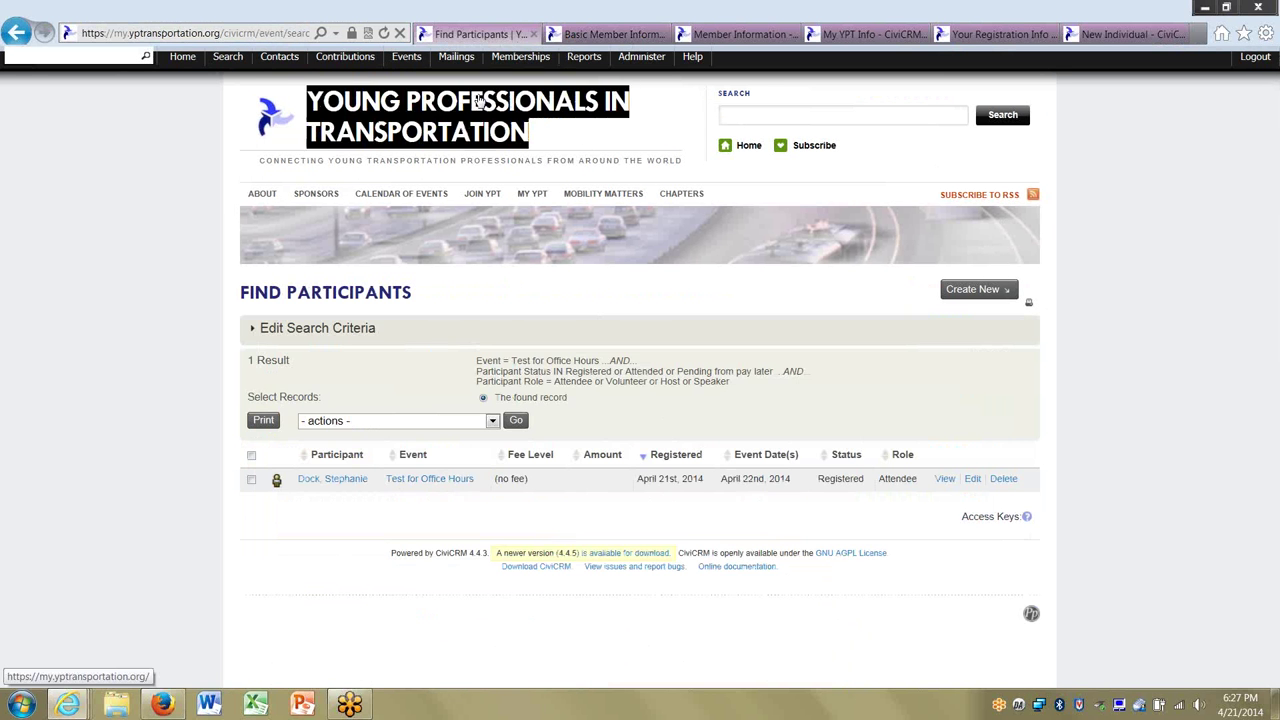
left_click(410, 60)
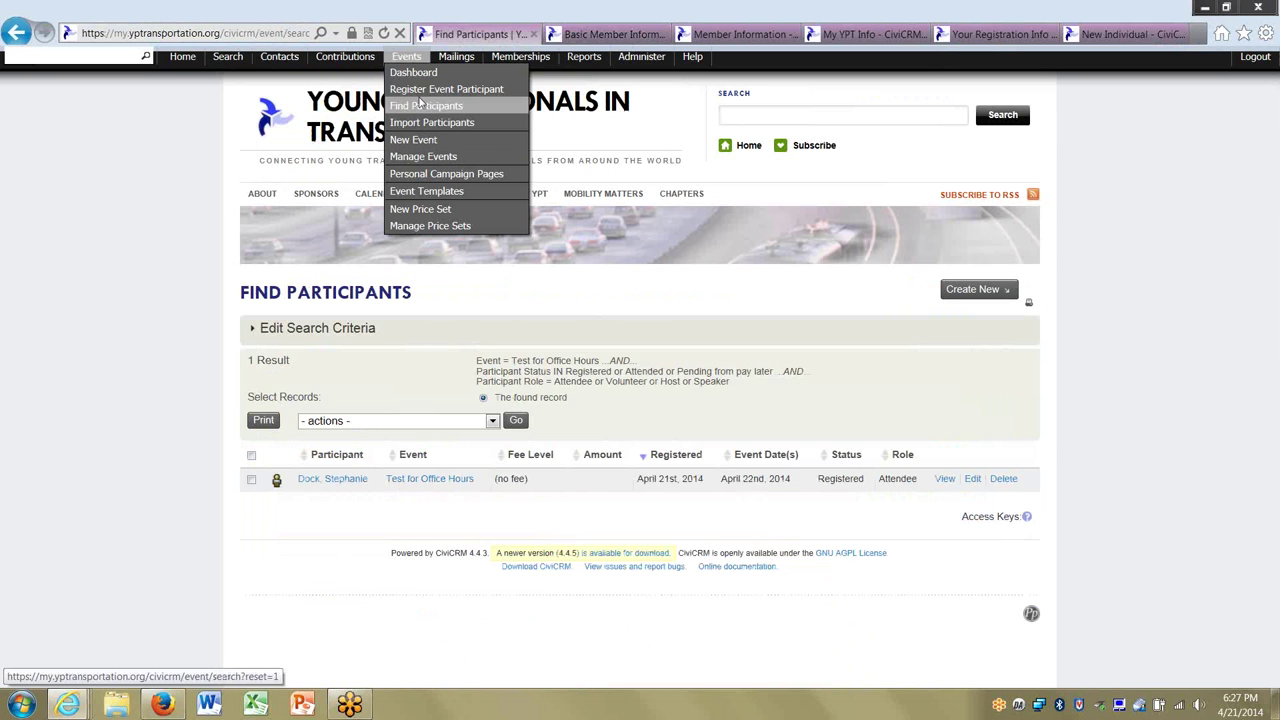
left_click(412, 73)
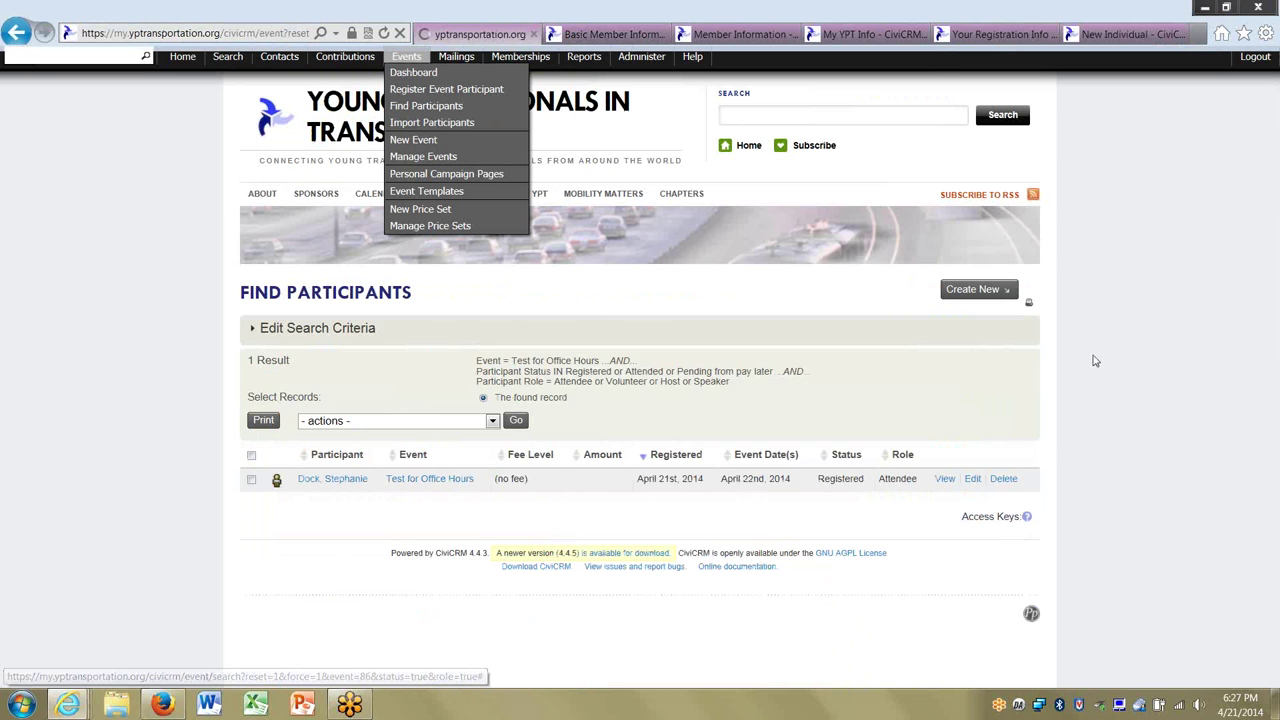
scroll(1267, 363, "down", 4)
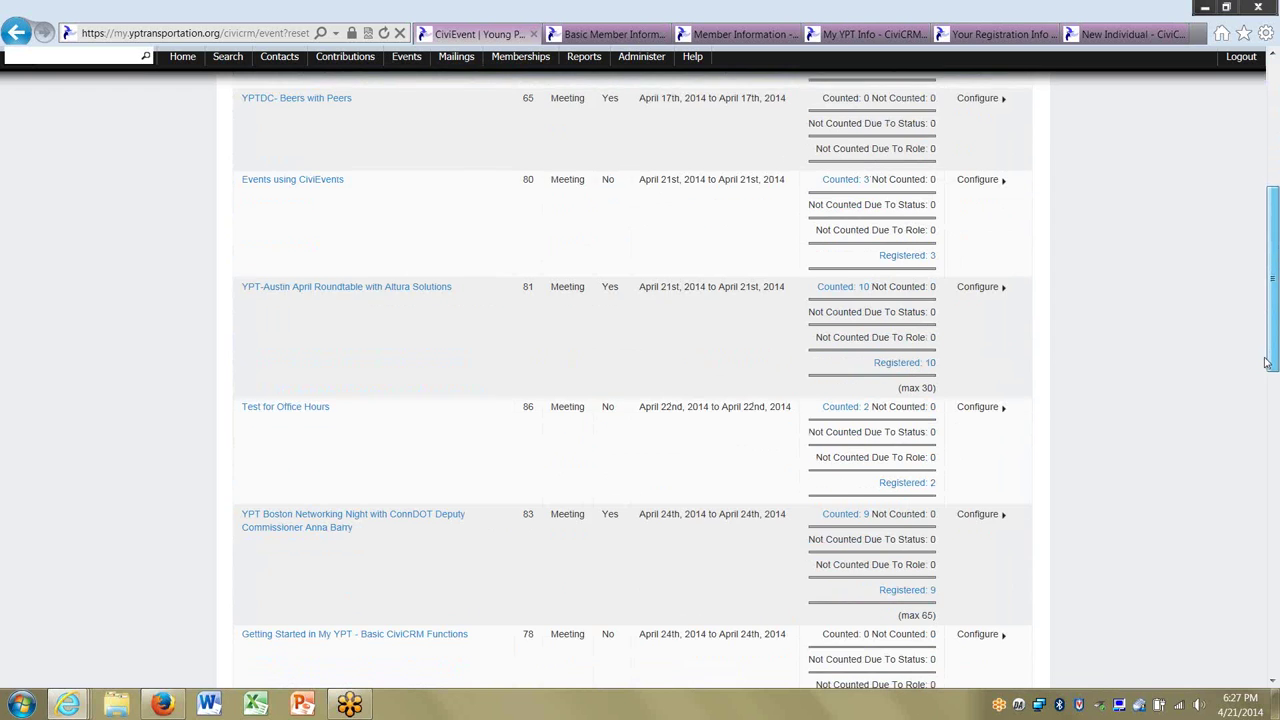
left_click_drag(1267, 363, 1267, 483)
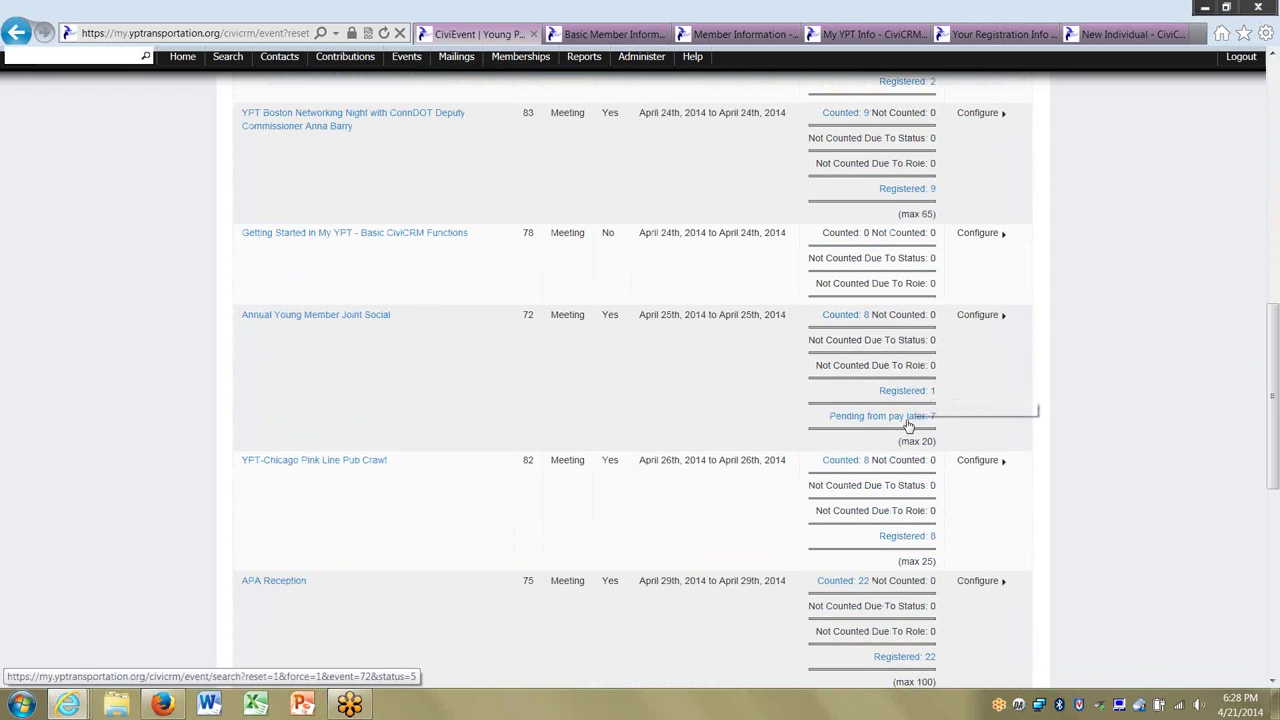
left_click(908, 422)
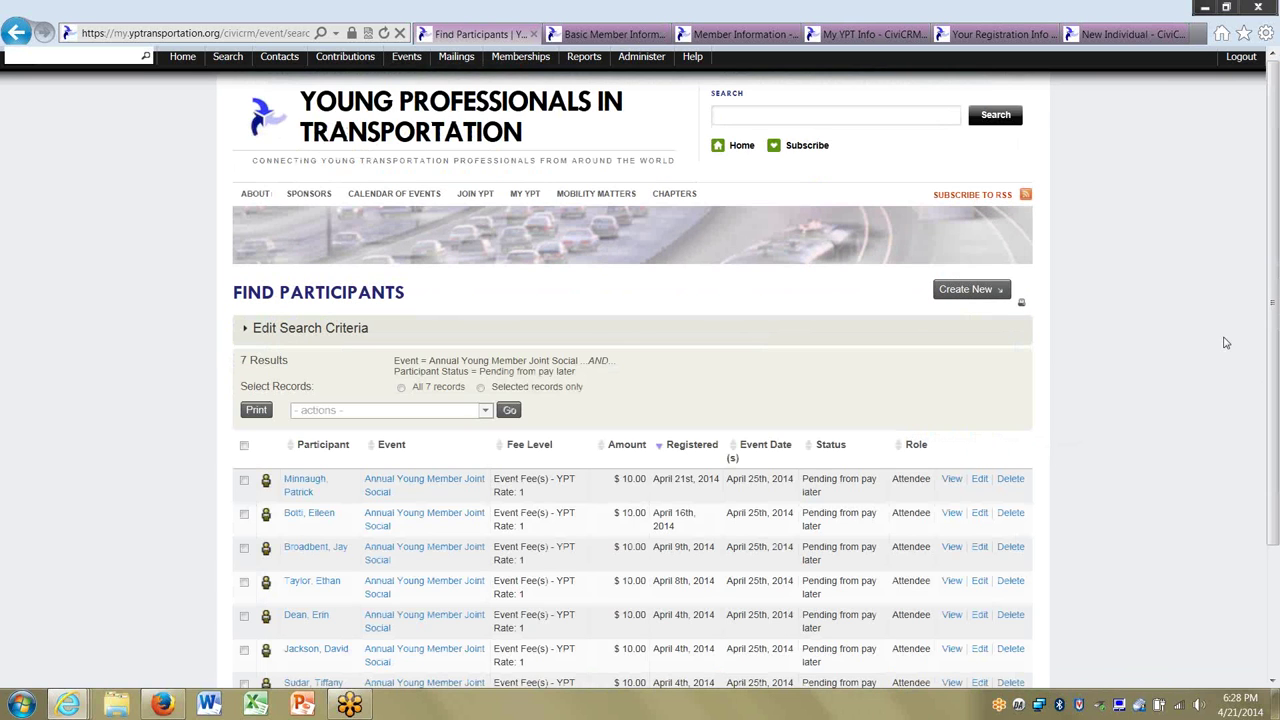
Add Registered to the participant status criteria and rerun the search for 8 results.
scroll(1276, 263, "down", 3)
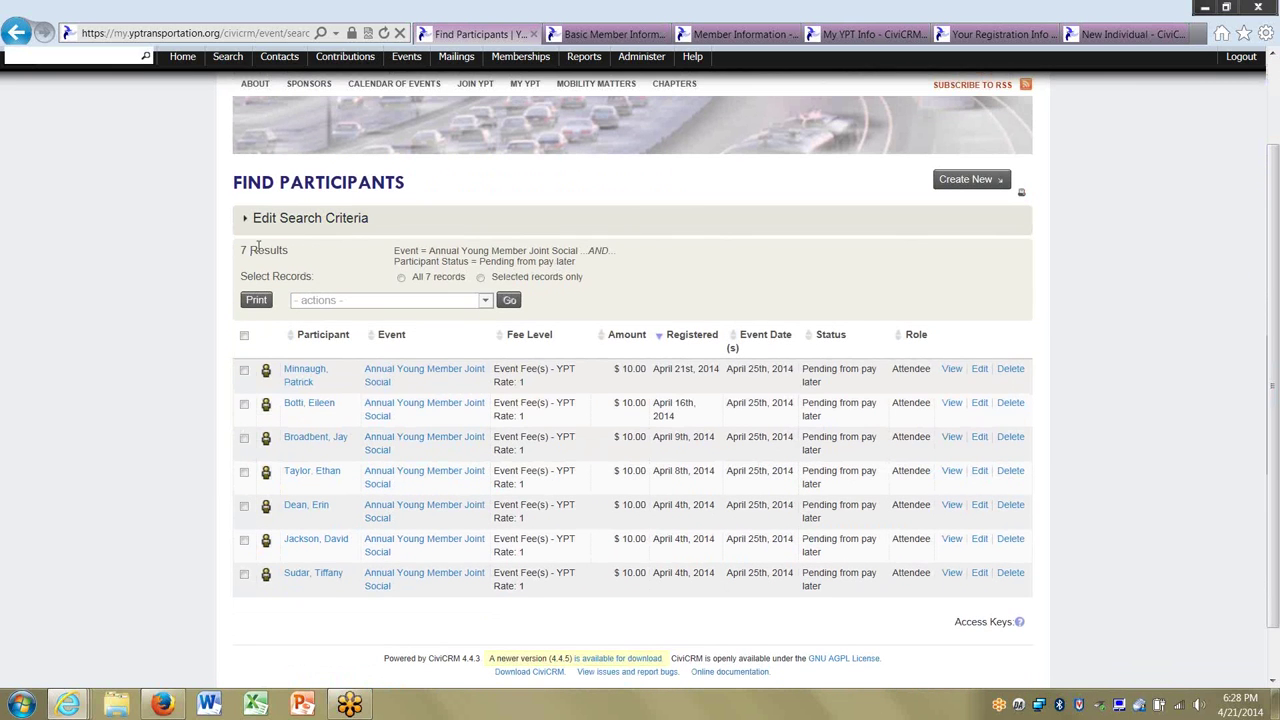
left_click(309, 222)
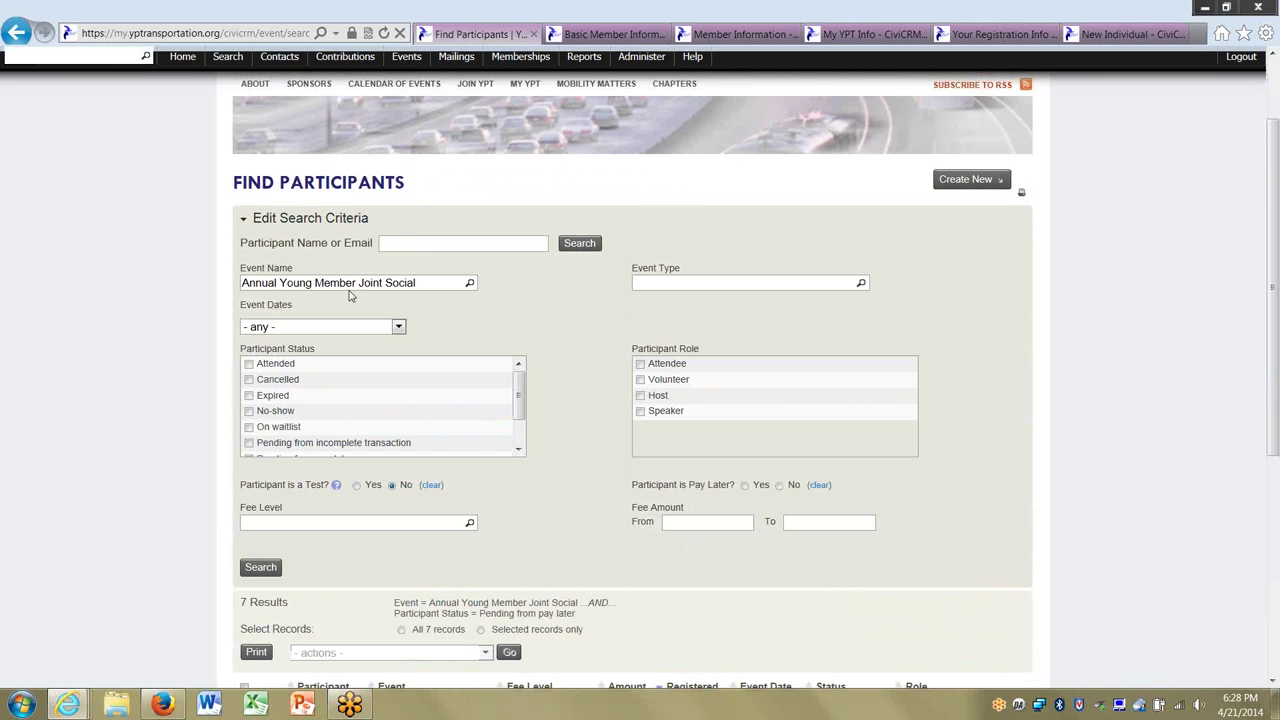
left_click_drag(516, 399, 526, 449)
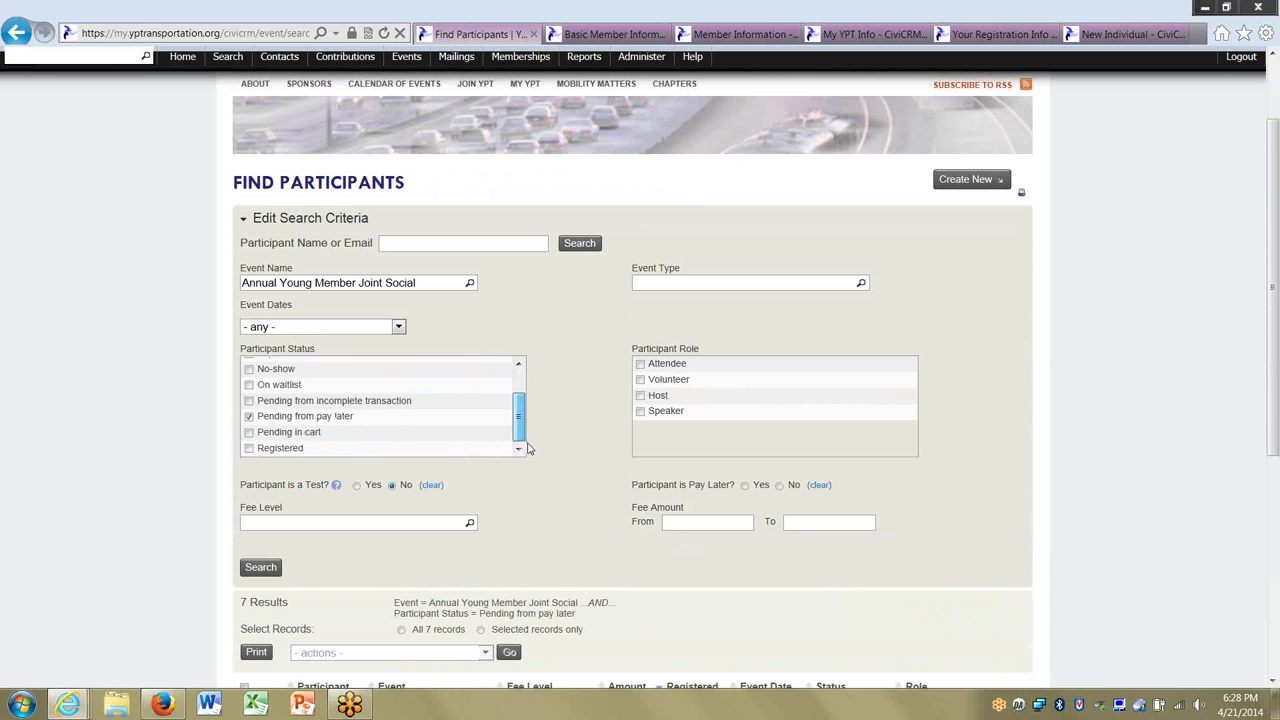
left_click(279, 567)
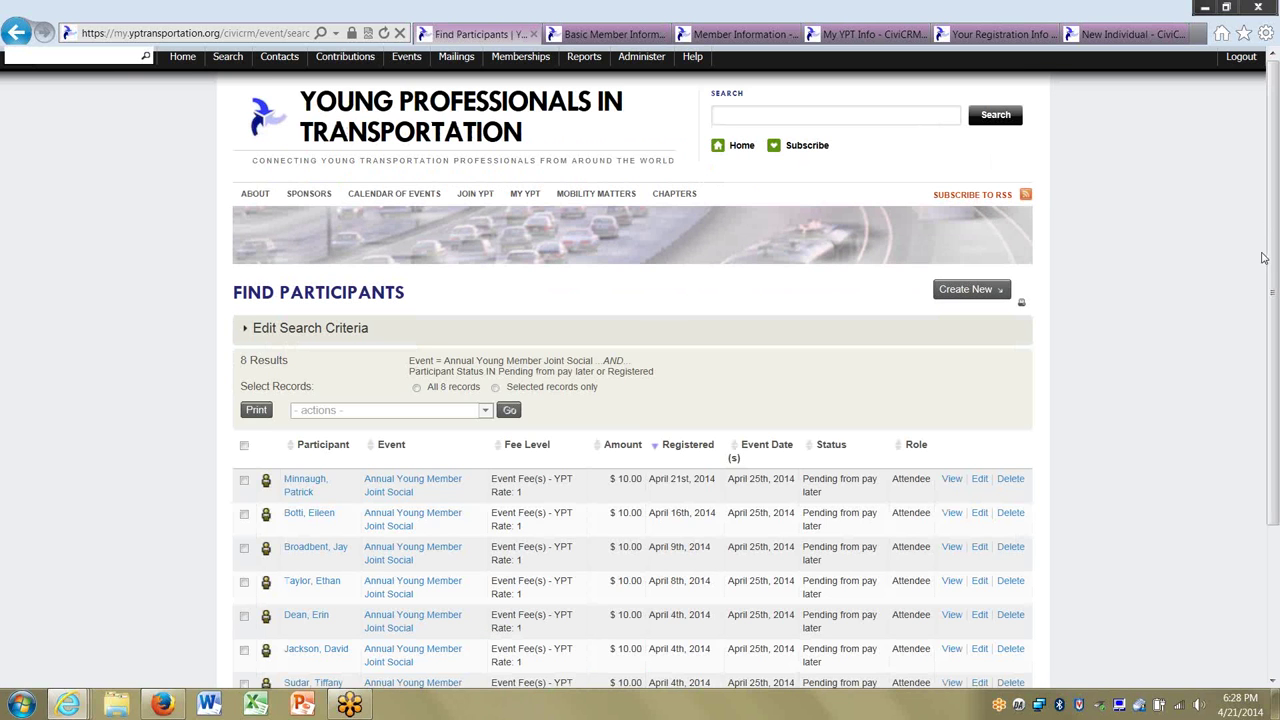
left_click_drag(1273, 260, 1276, 403)
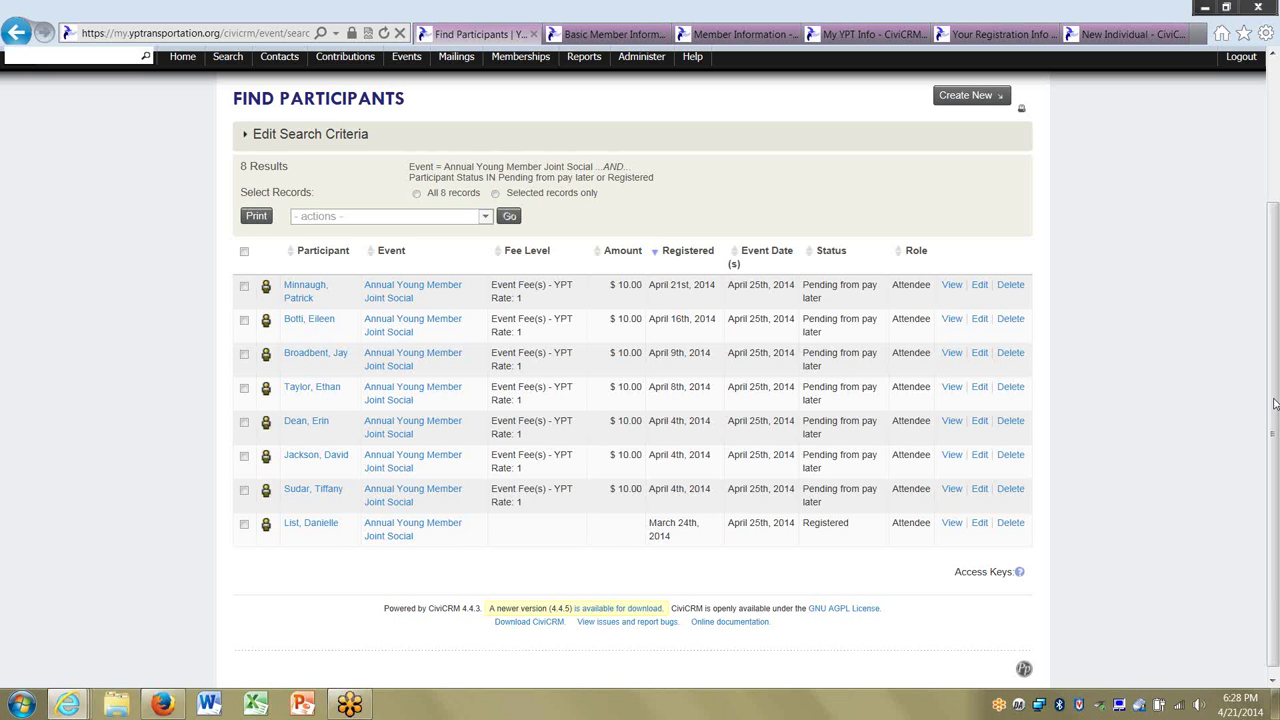
left_click_drag(1275, 401, 1275, 259)
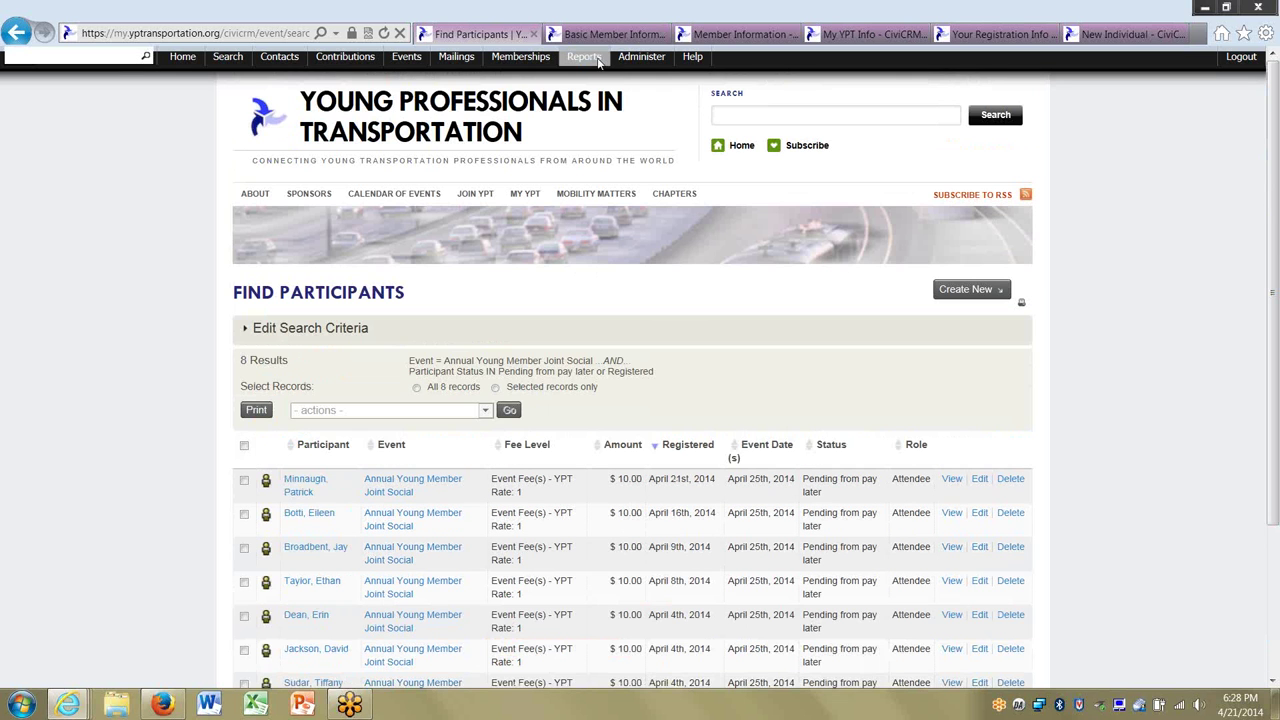
mouse_move(582, 57)
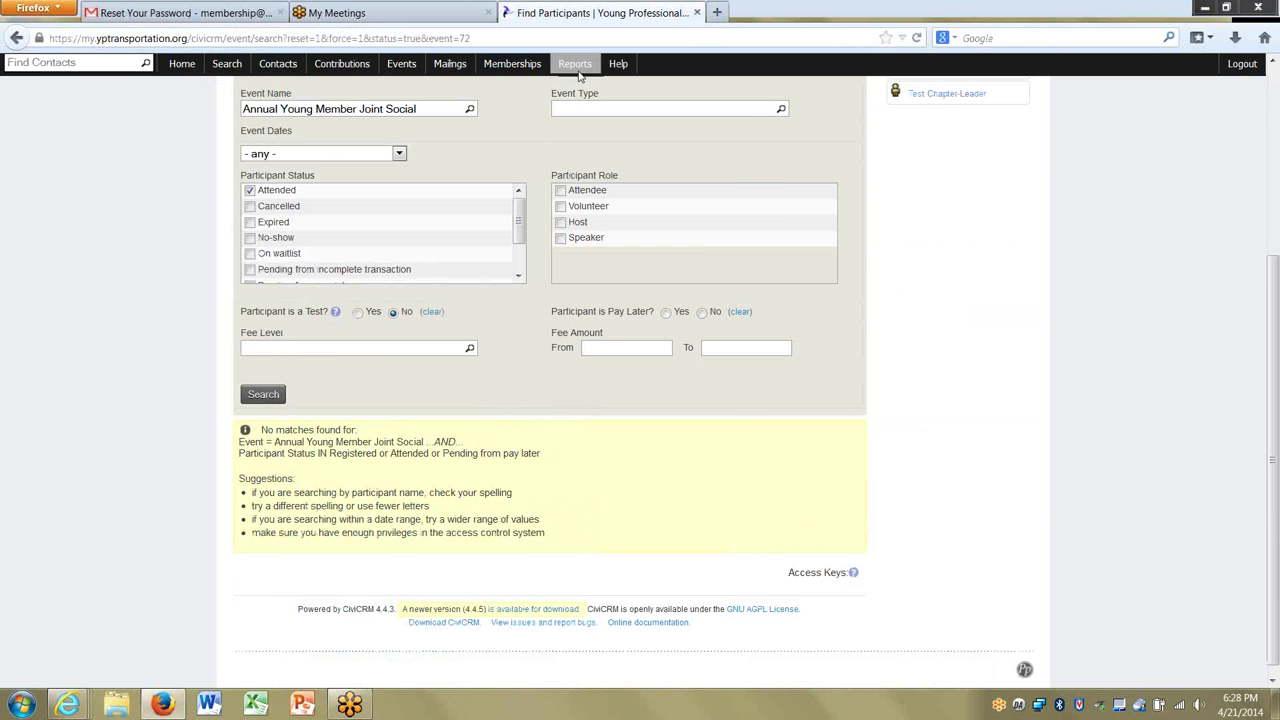
Open the Attendee List with Membership Status report.
mouse_move(578, 77)
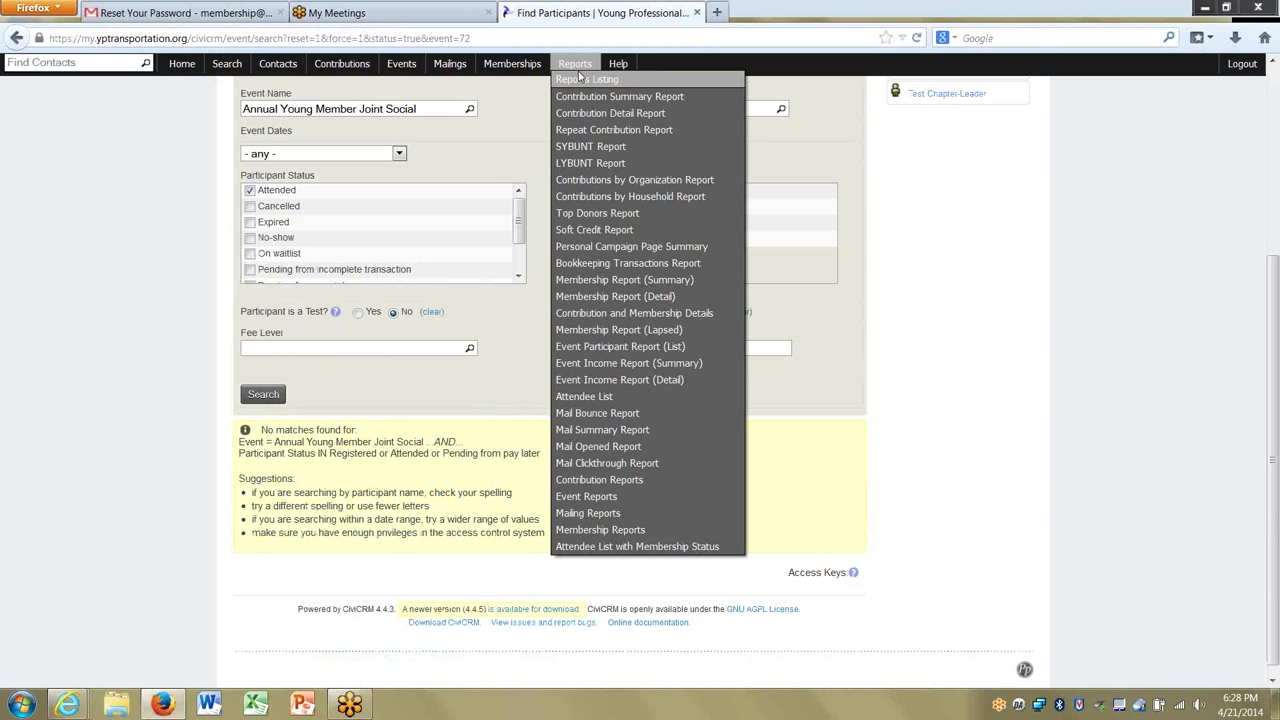
left_click(613, 548)
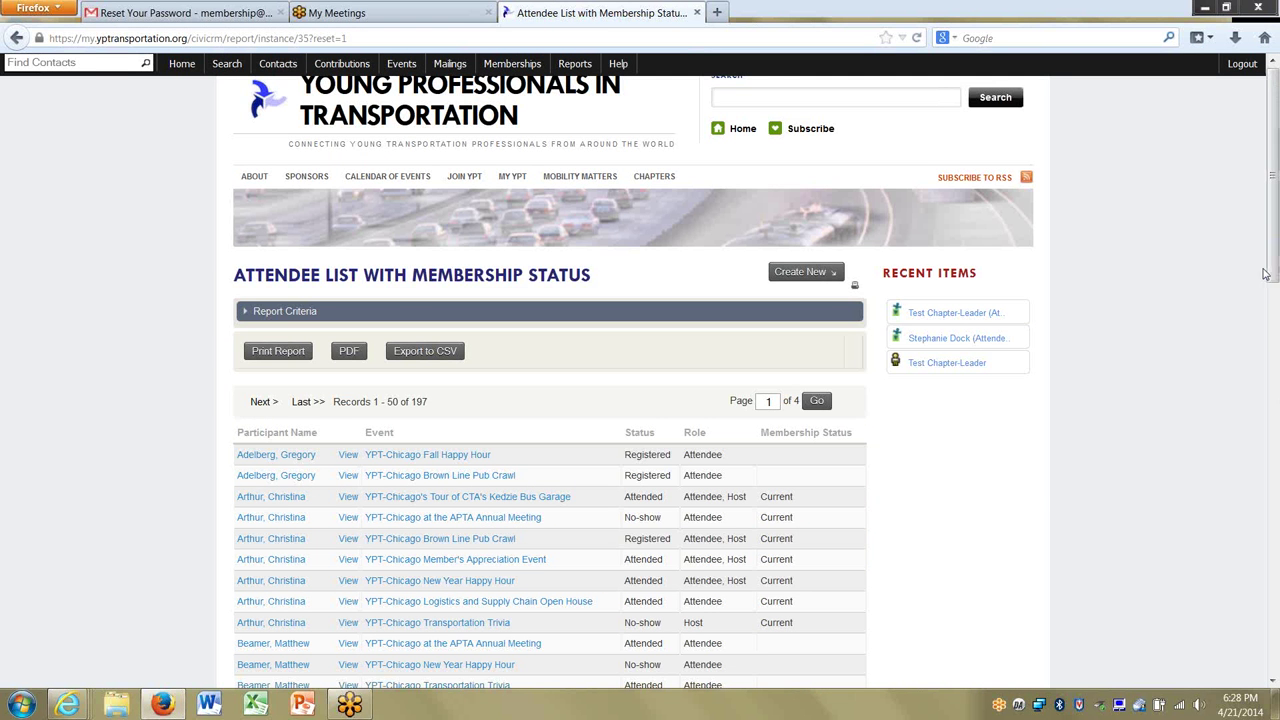
left_click_drag(1275, 243, 1277, 345)
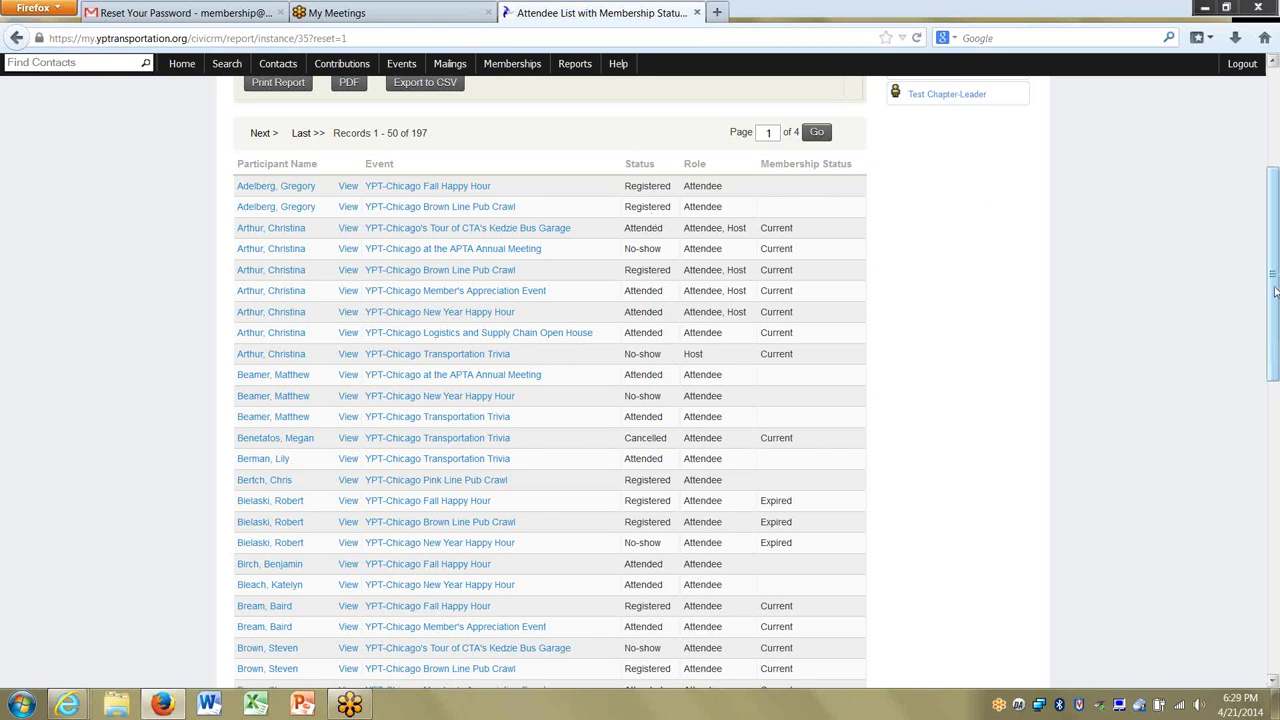
left_click_drag(1274, 290, 1276, 343)
scroll(315, 297, "up", 5)
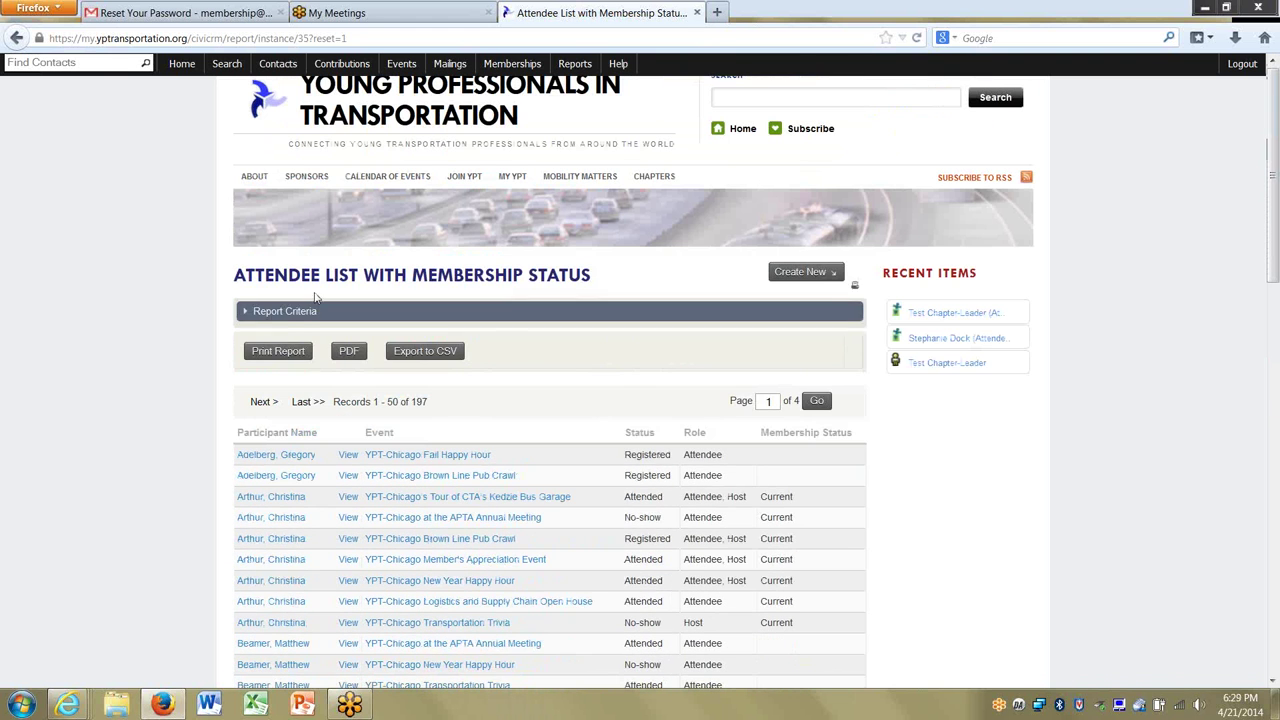
Filter the report to the March 19th, 2014 event (ID 58) and preview it.
left_click(305, 313)
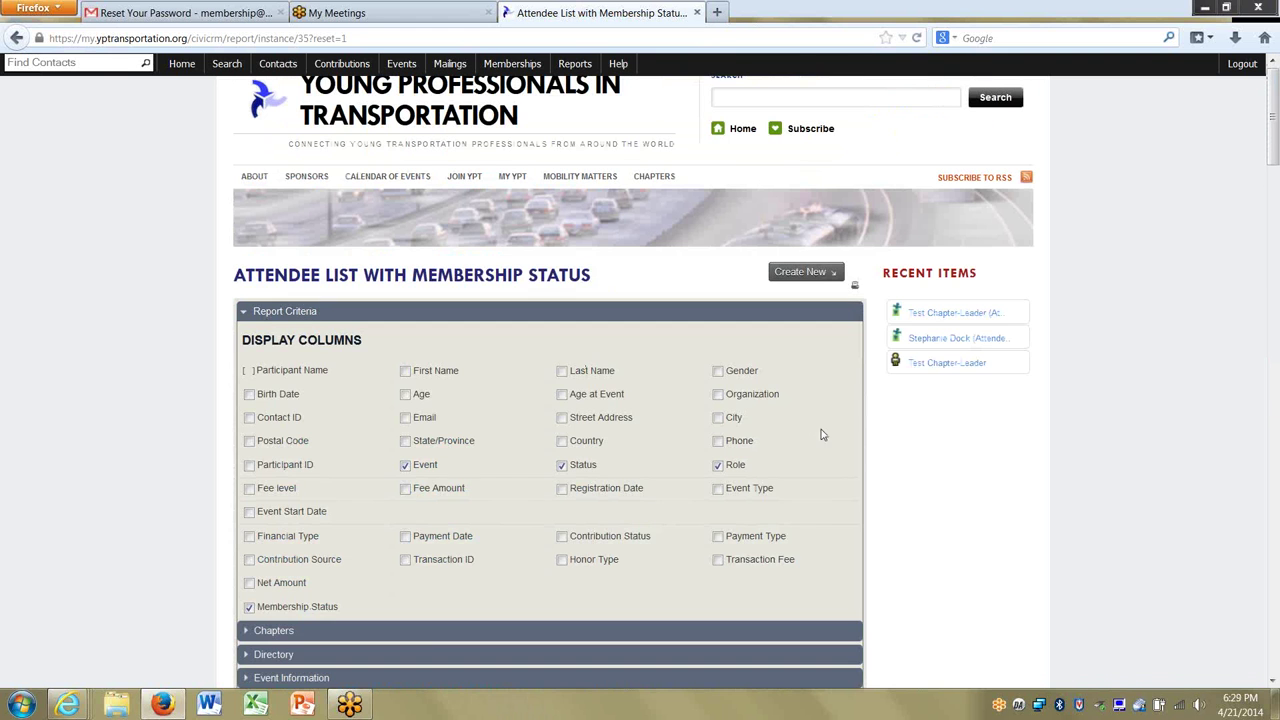
scroll(137, 480, "down", 5)
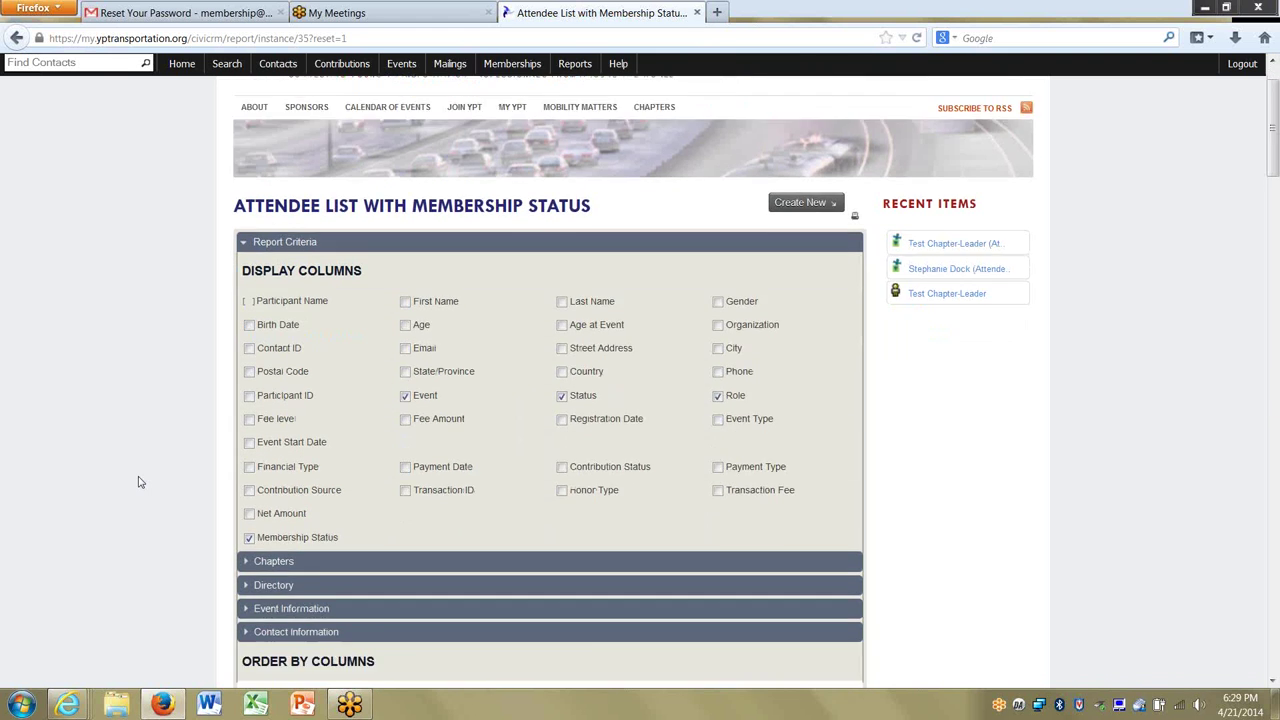
scroll(145, 420, "down", 7)
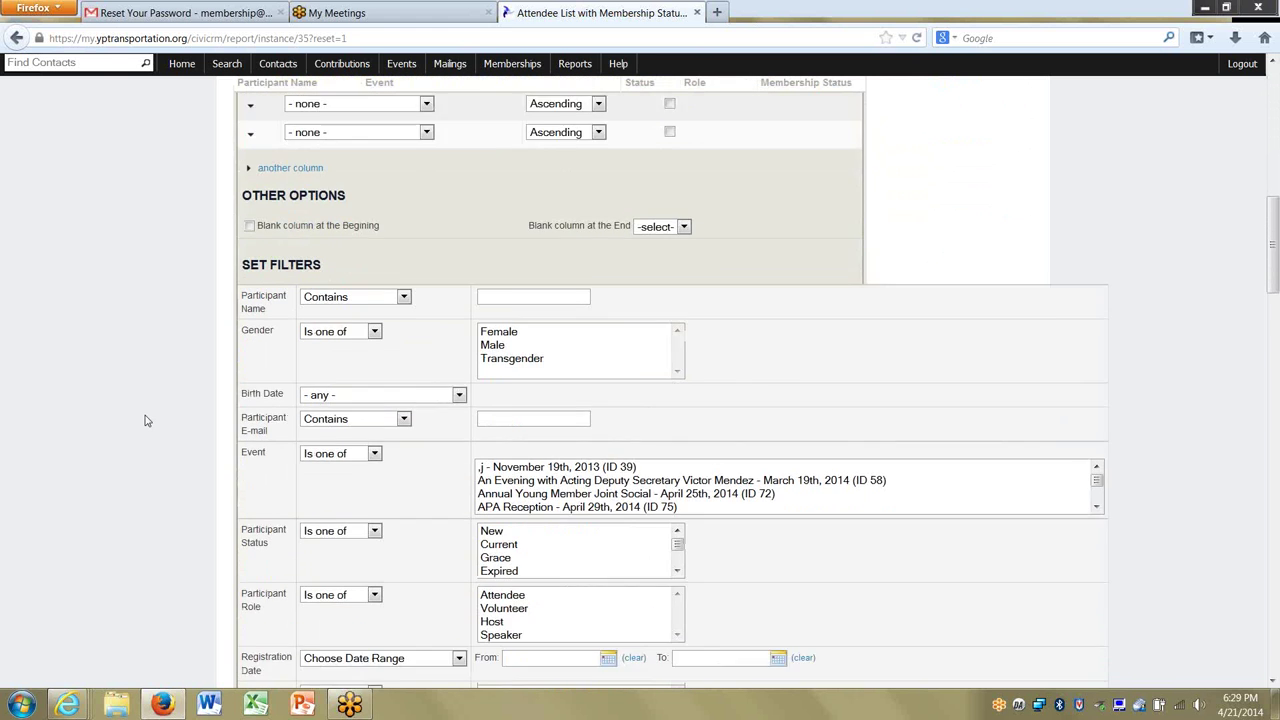
scroll(145, 420, "down", 1)
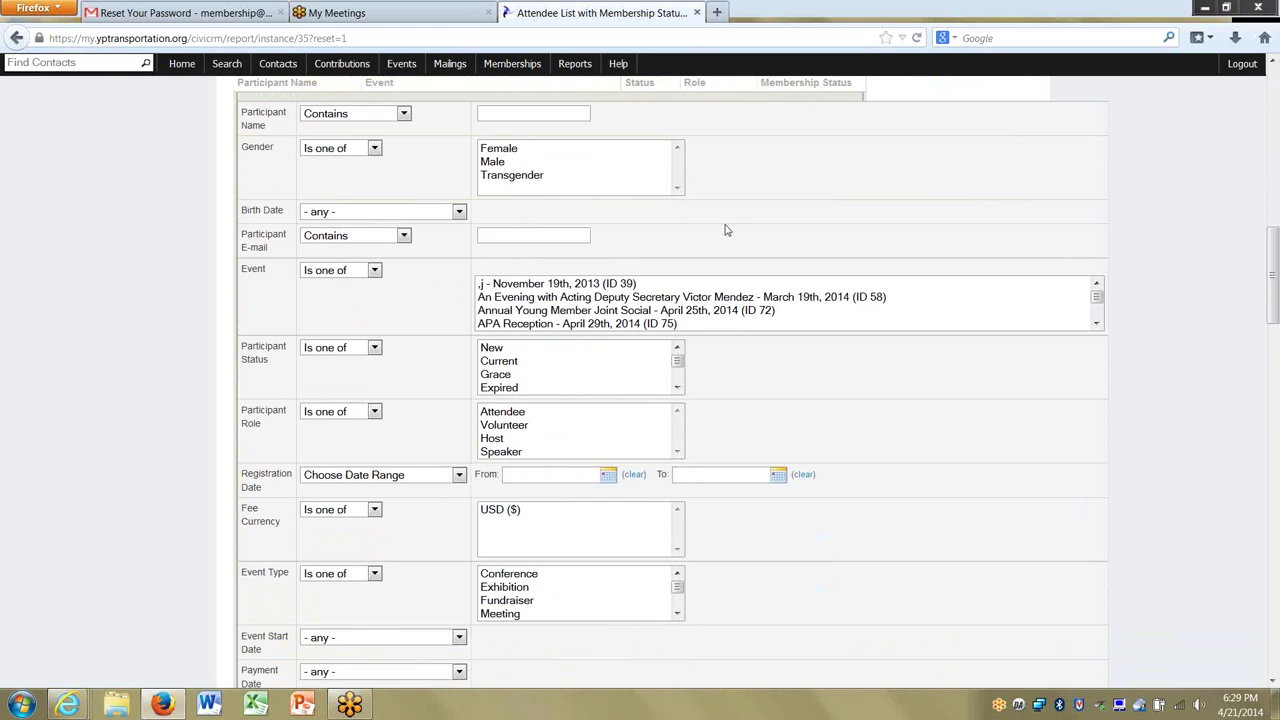
left_click(588, 297)
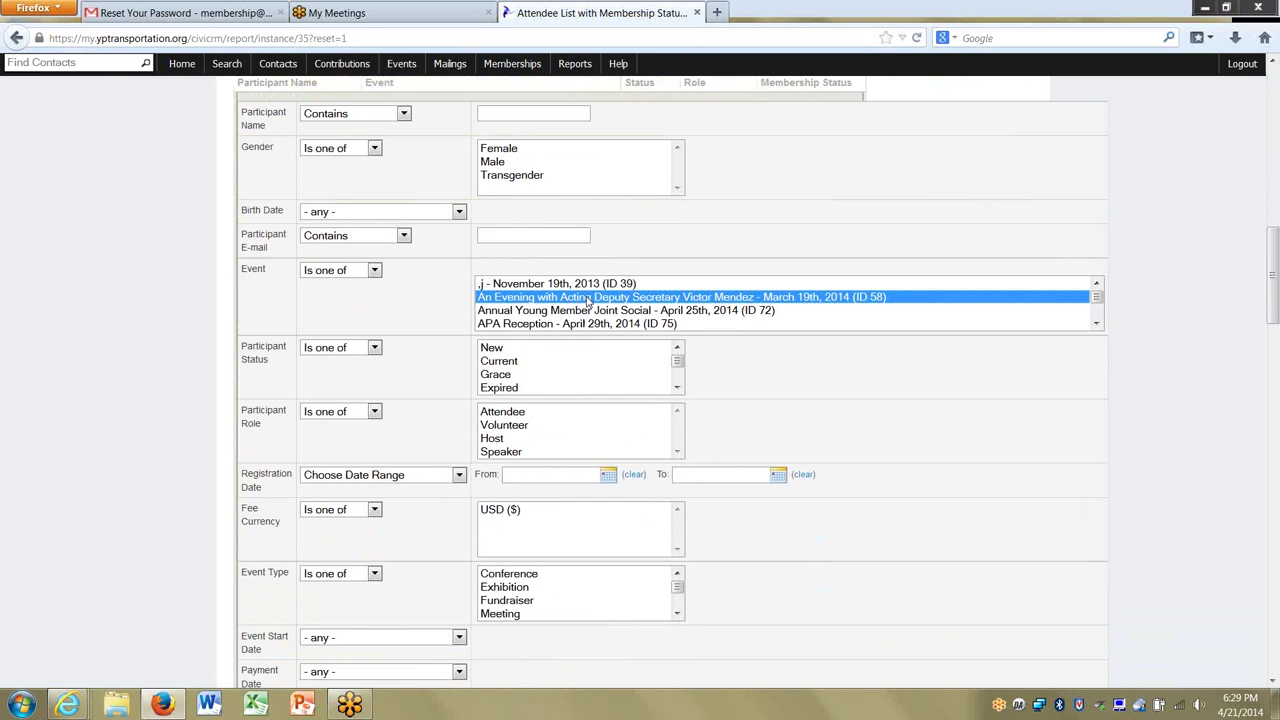
scroll(390, 290, "up", 2)
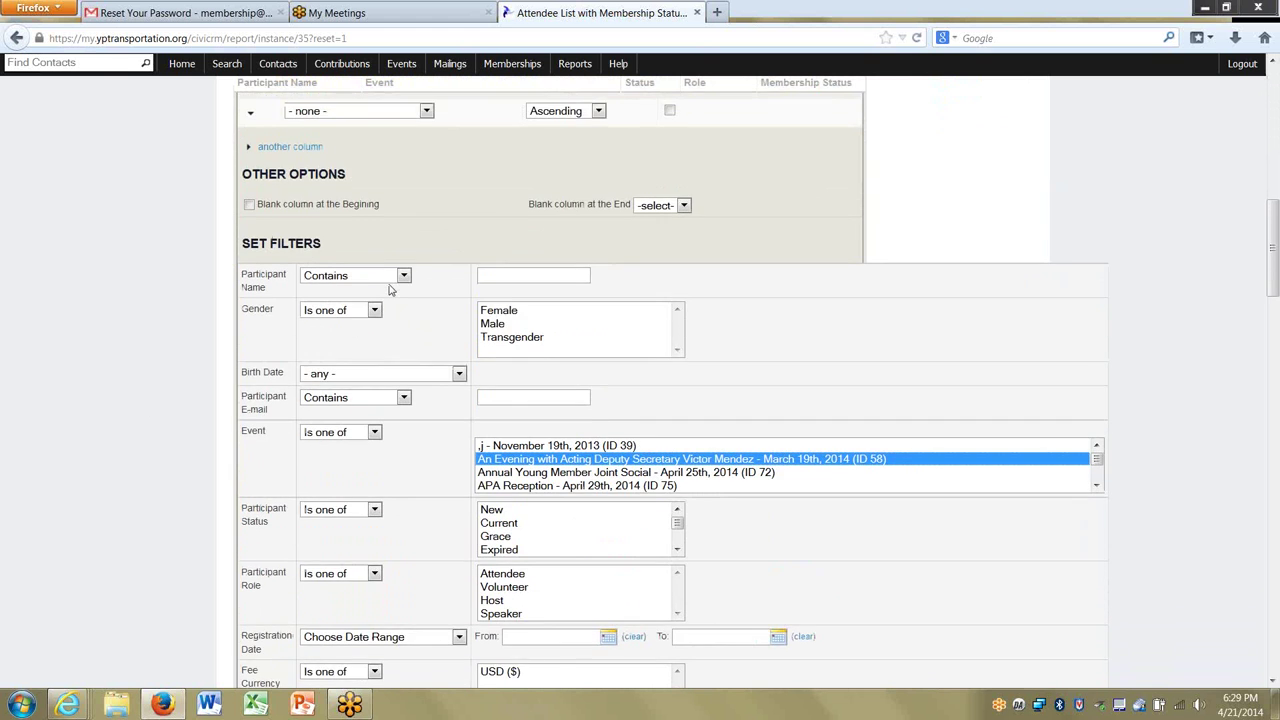
scroll(390, 290, "down", 10)
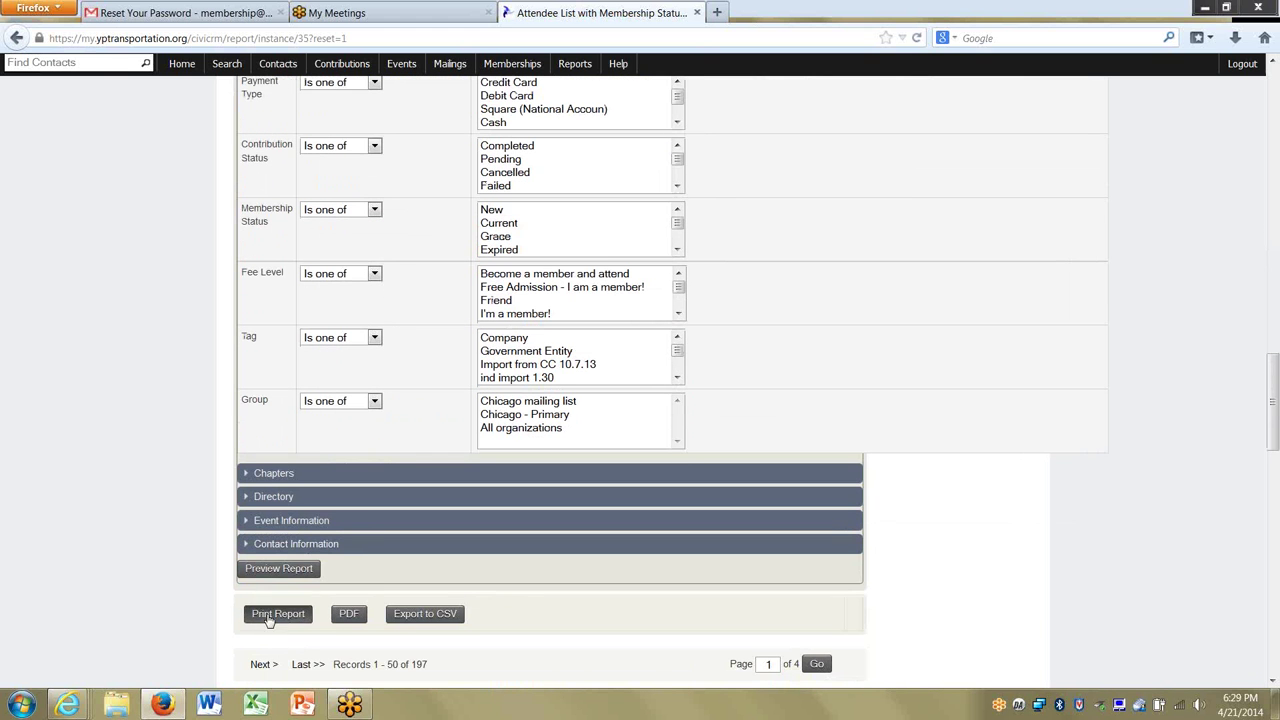
left_click(278, 568)
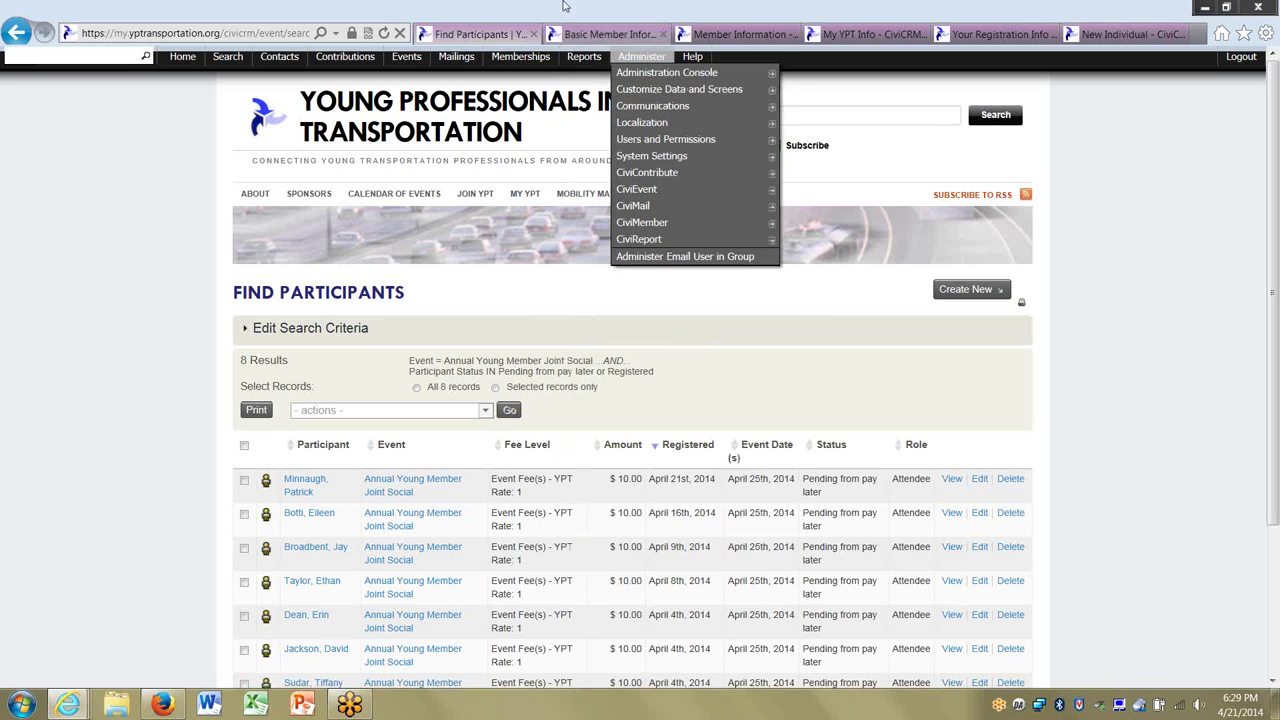
Open the Attendee List with Membership Status report again.
mouse_move(584, 56)
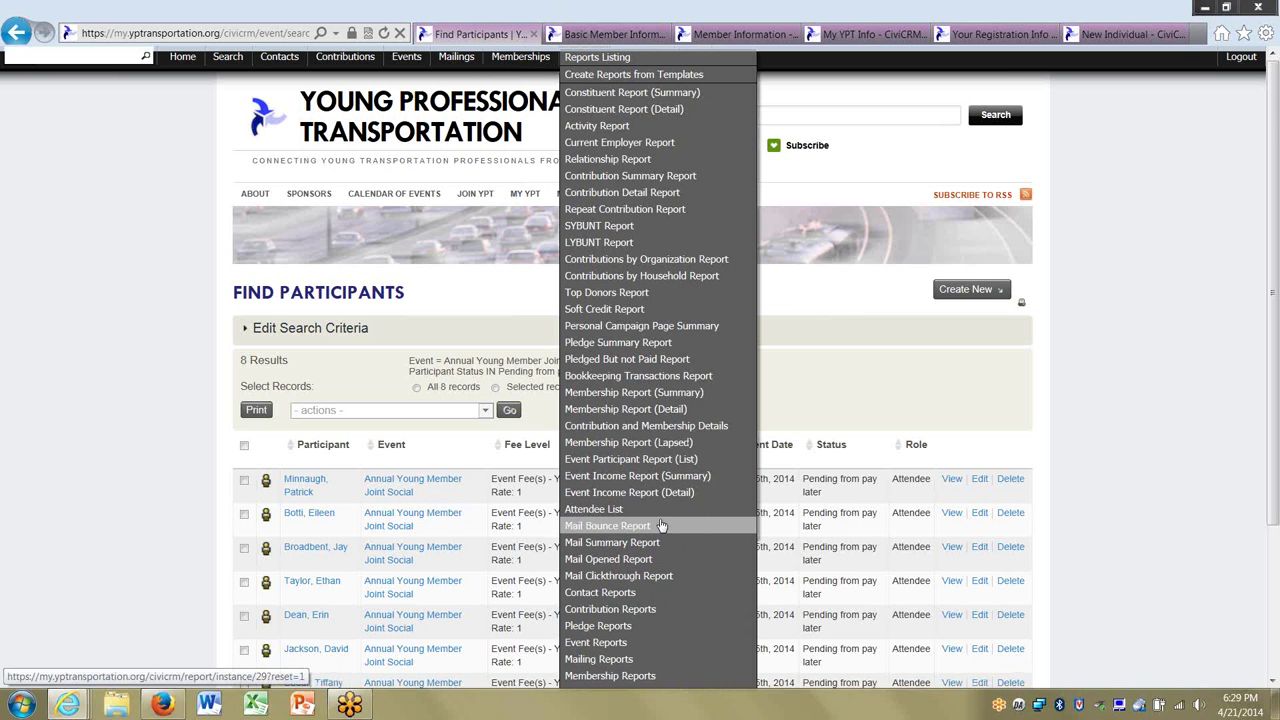
scroll(661, 525, "down", 2)
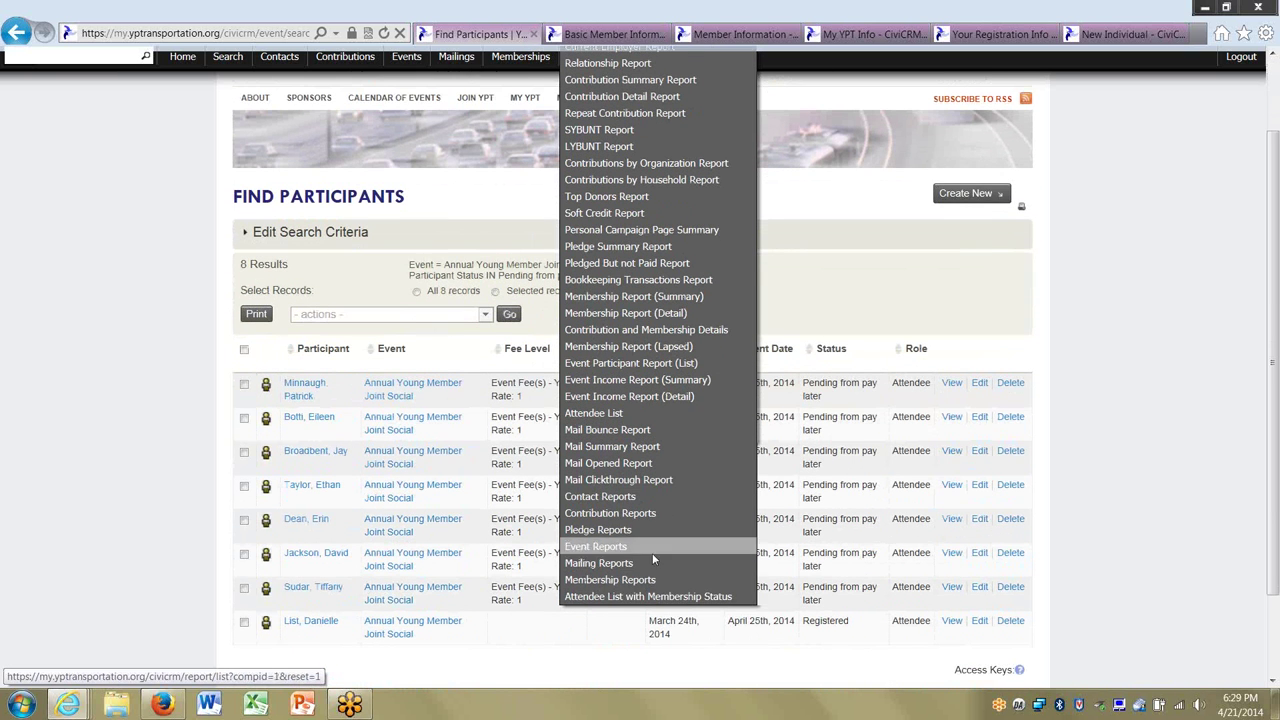
left_click(652, 597)
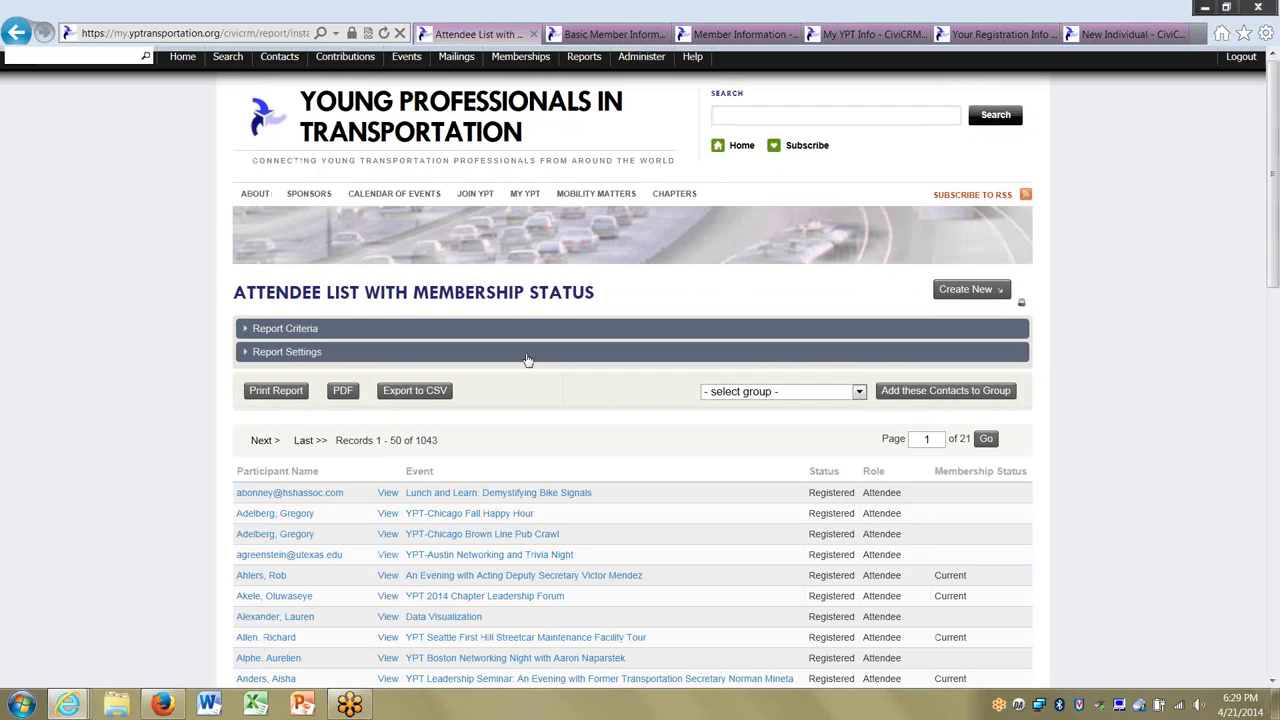
left_click(272, 330)
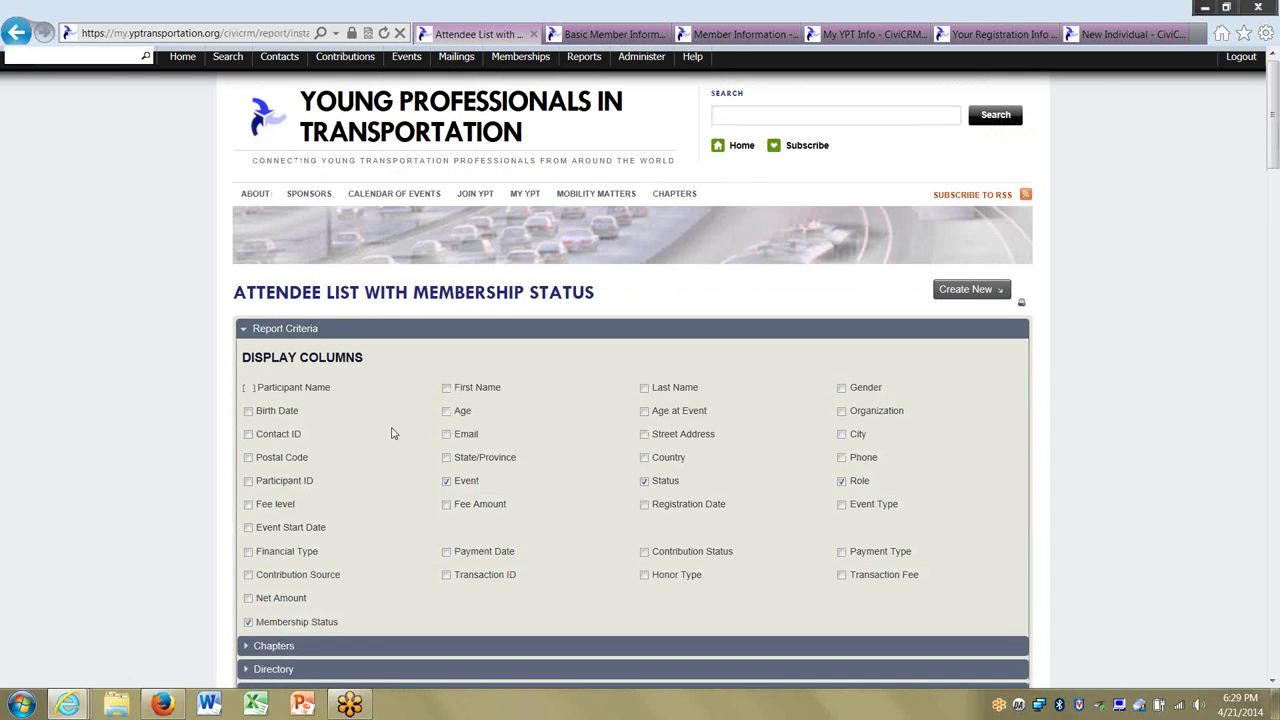
scroll(392, 432, "down", 10)
scroll(392, 432, "down", 5)
left_click(537, 190)
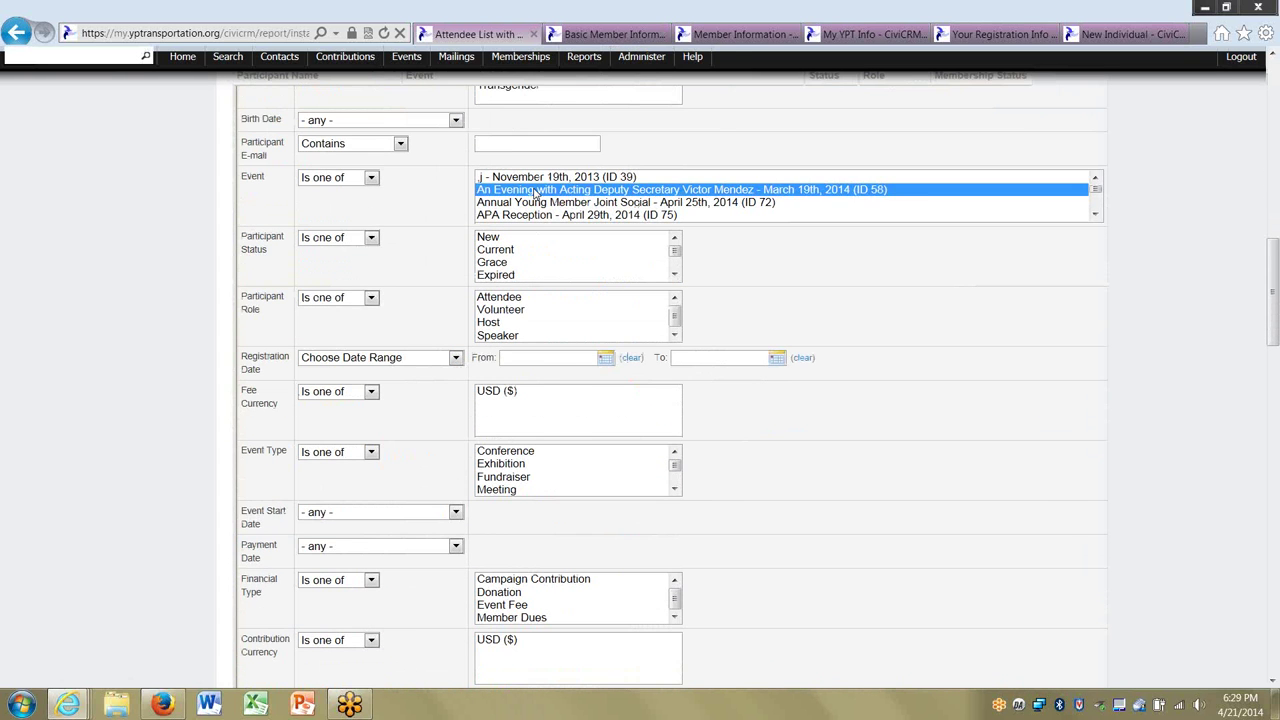
scroll(3, 365, "down", 13)
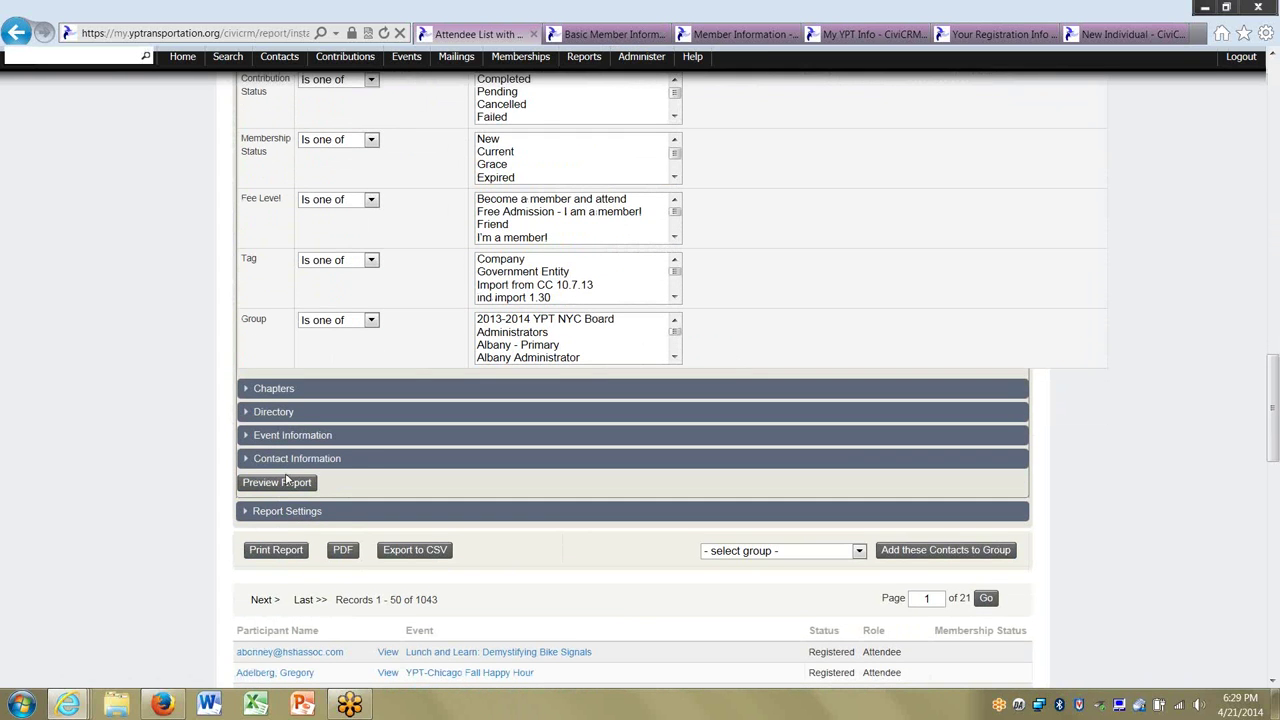
left_click(283, 484)
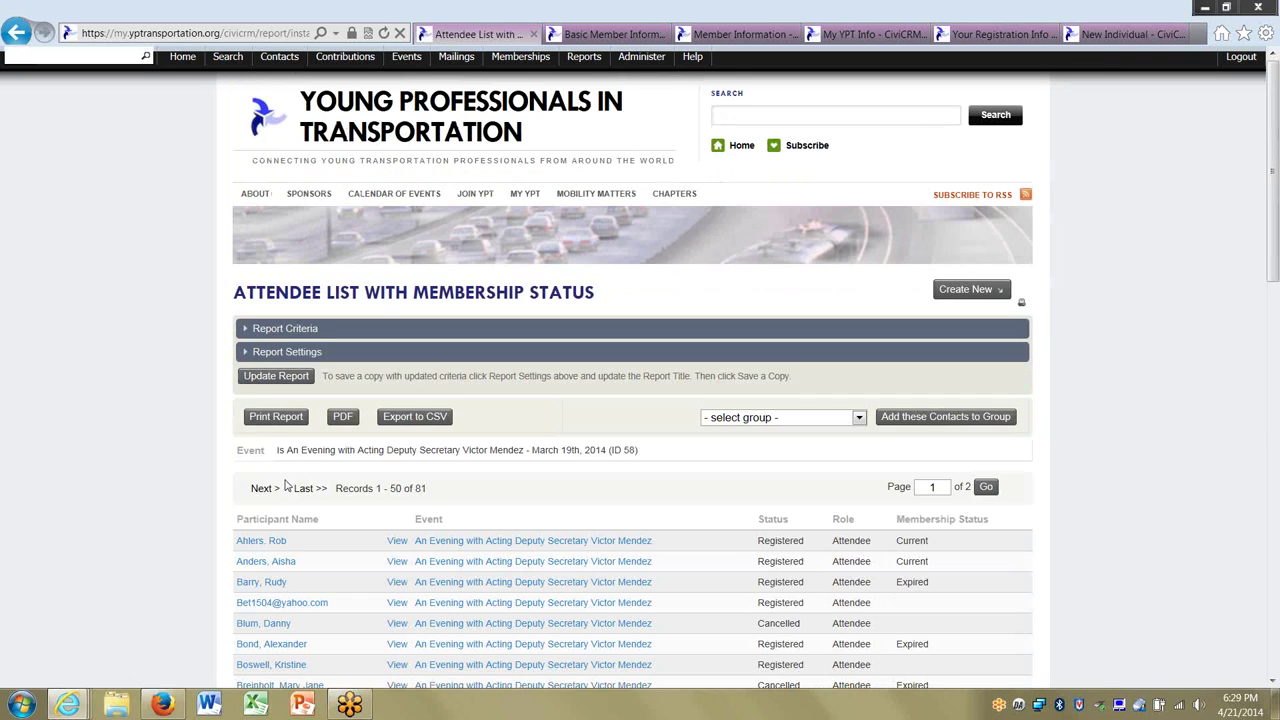
scroll(134, 379, "down", 8)
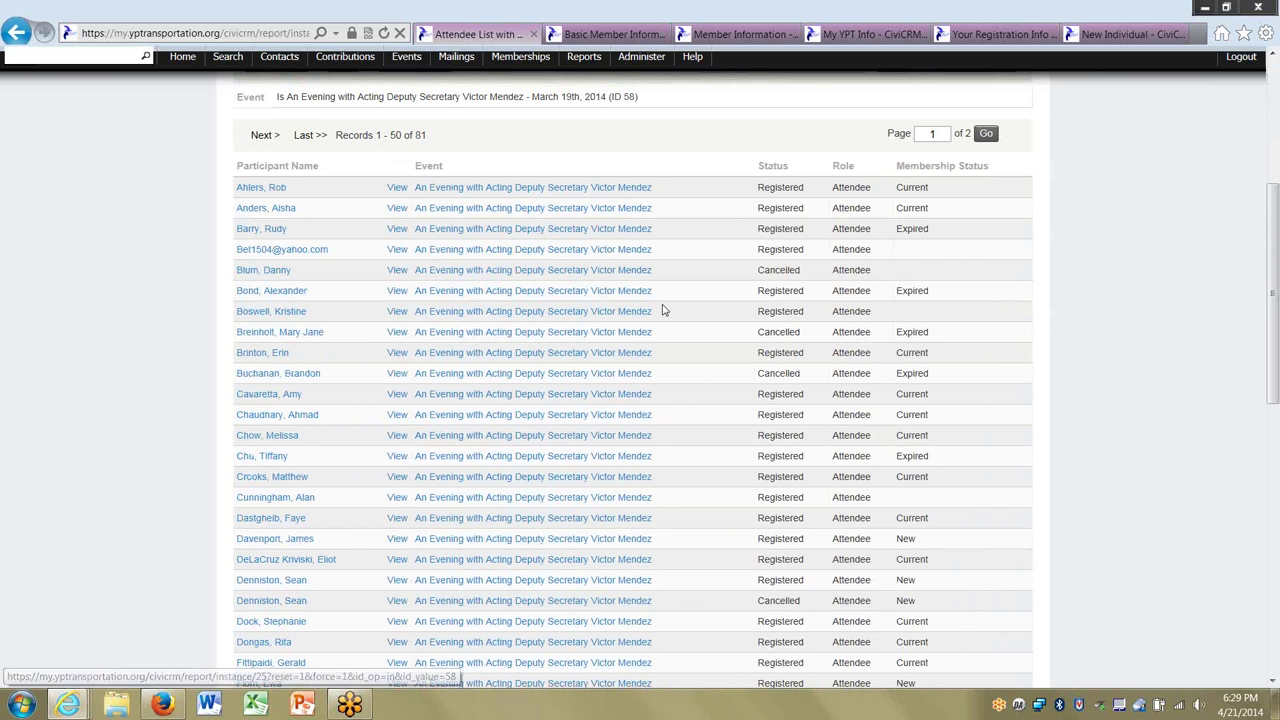
scroll(1108, 201, "down", 3)
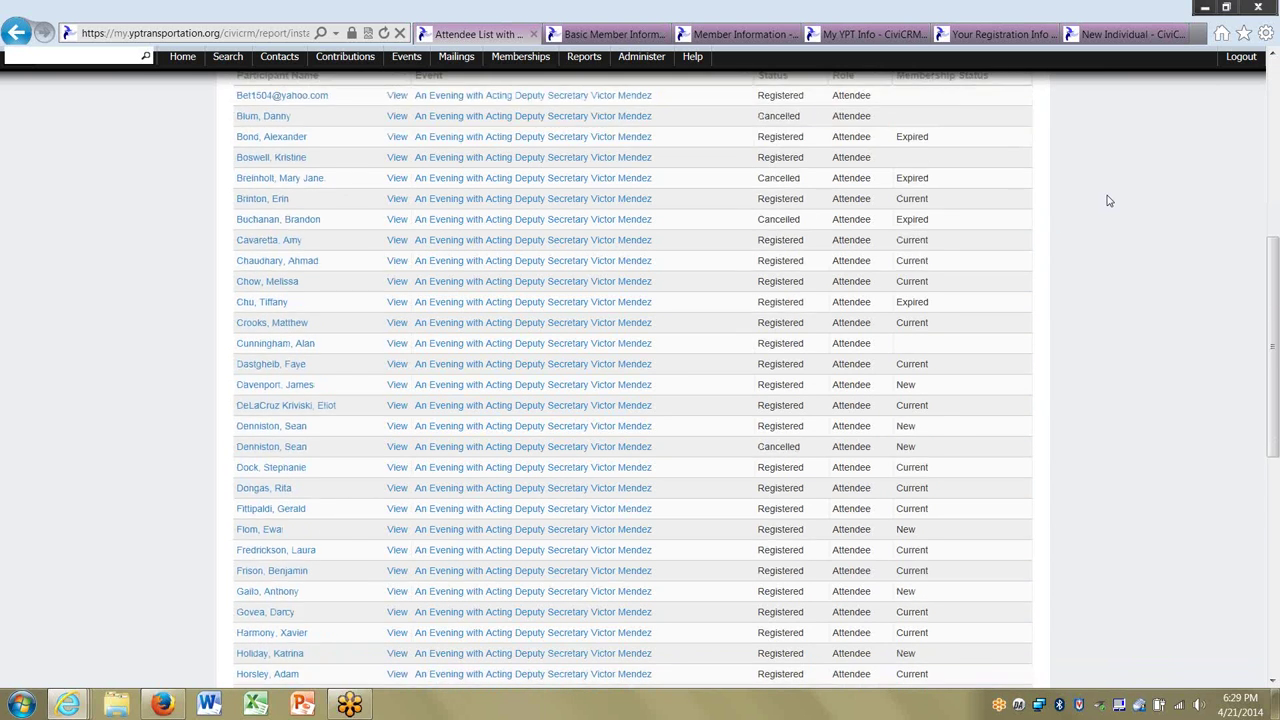
scroll(1108, 201, "up", 3)
scroll(1108, 201, "down", 1)
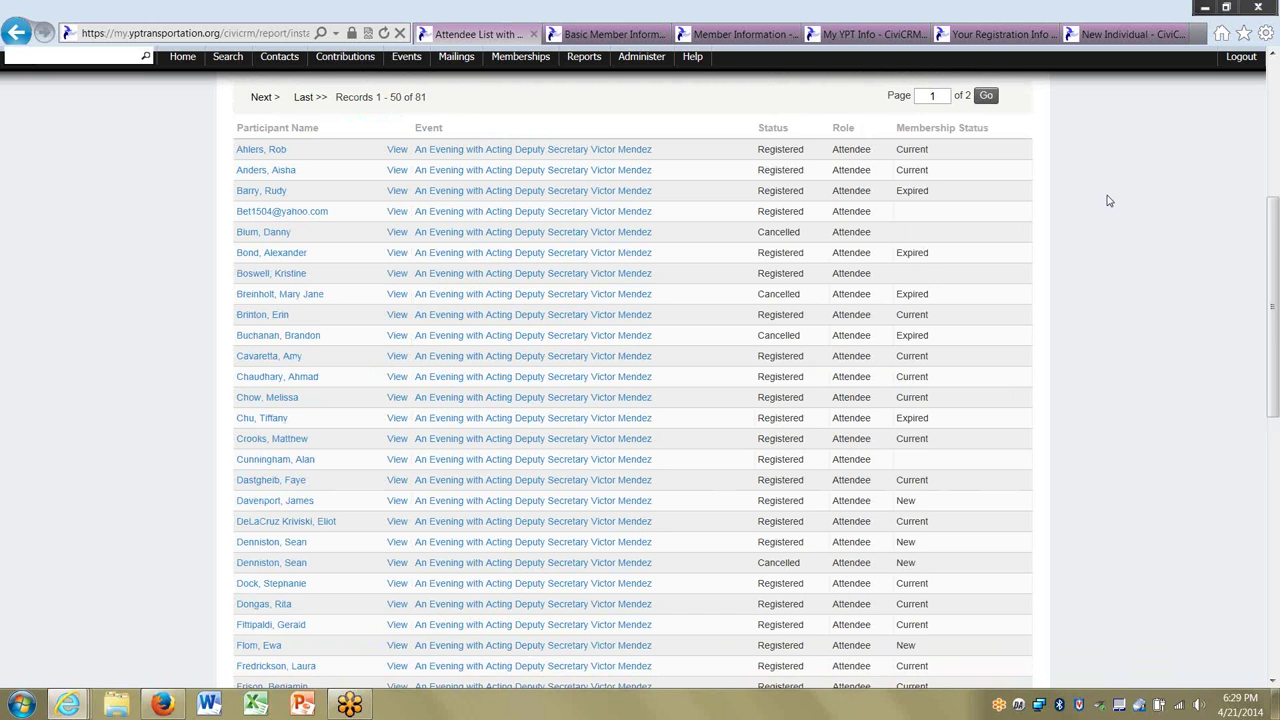
scroll(1108, 201, "down", 6)
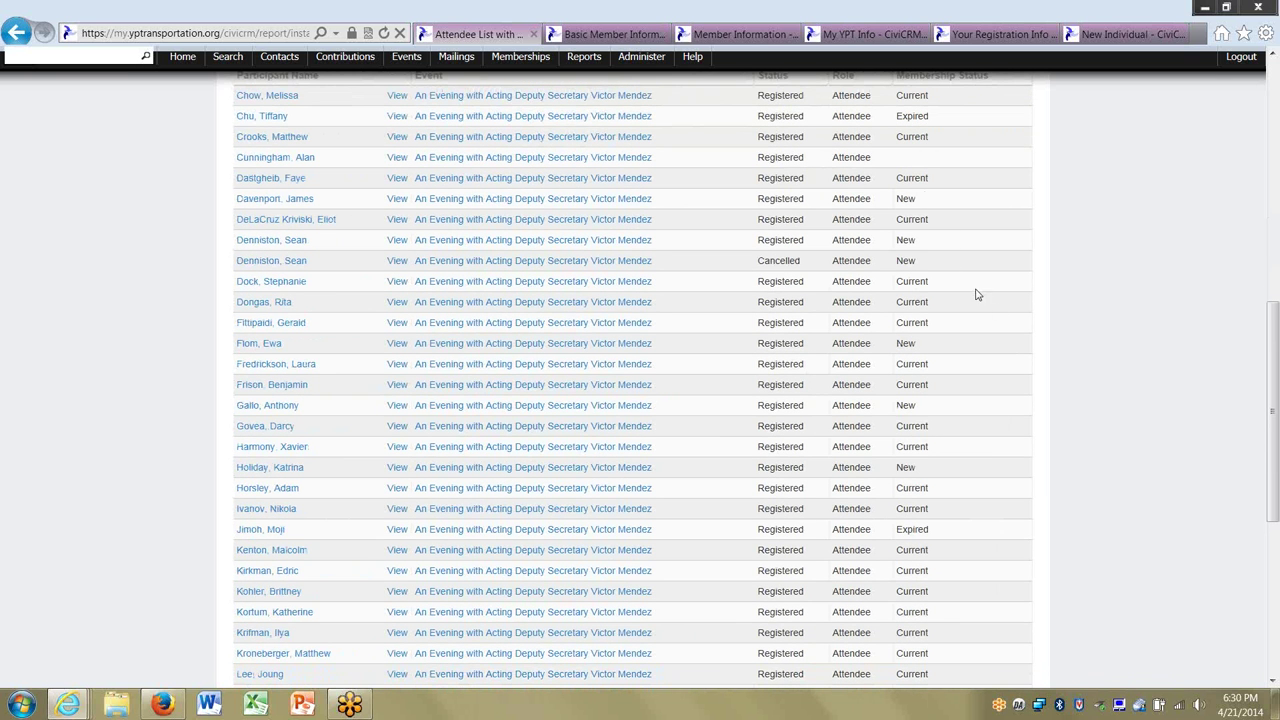
scroll(971, 316, "down", 8)
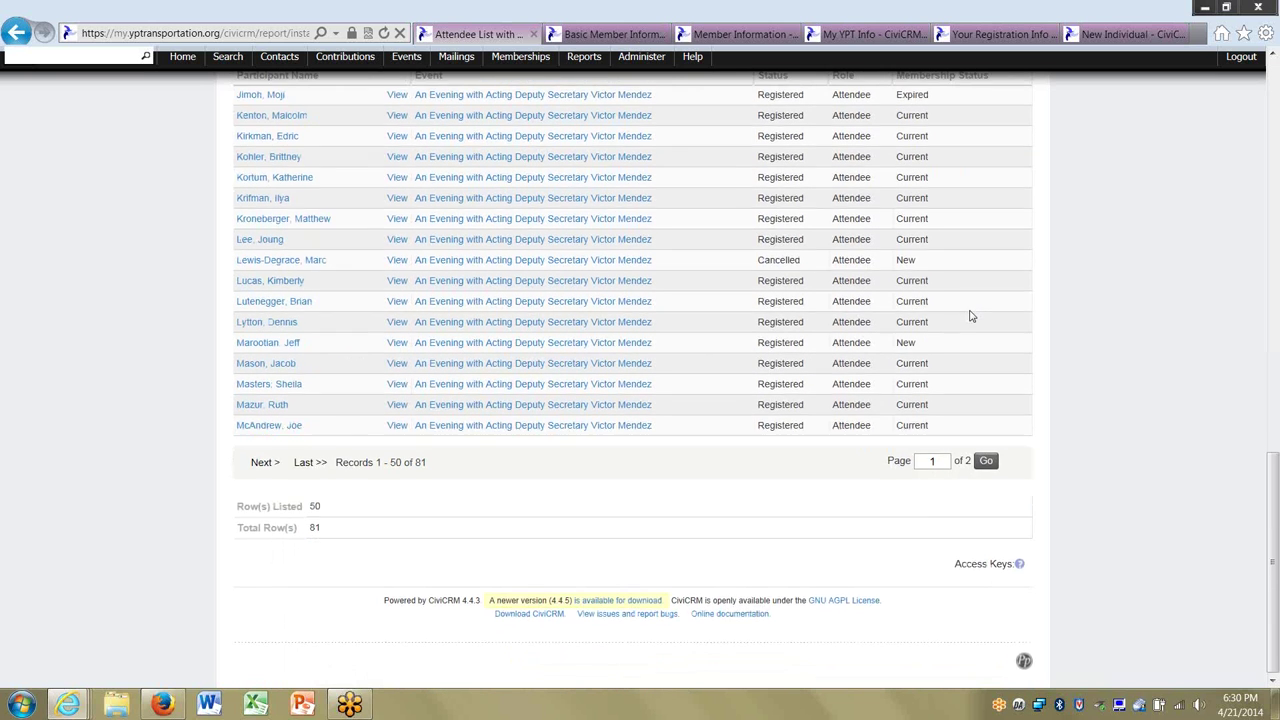
scroll(971, 316, "up", 10)
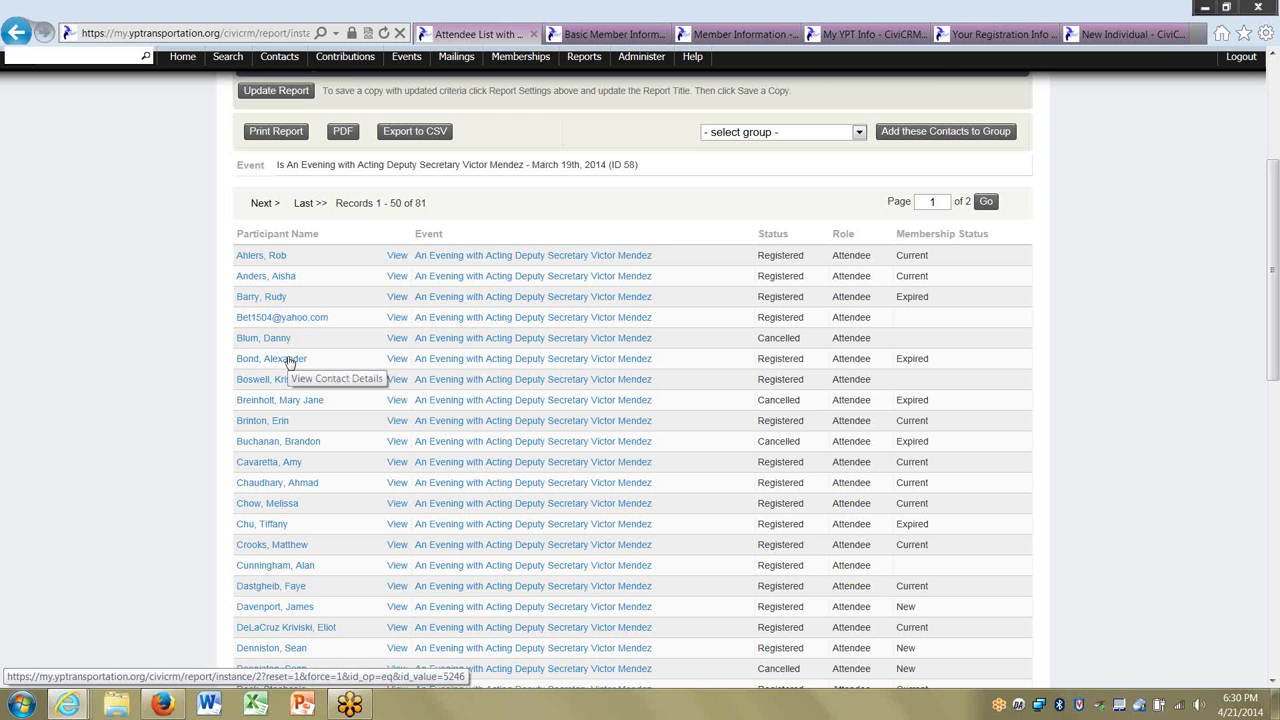
left_click(395, 362)
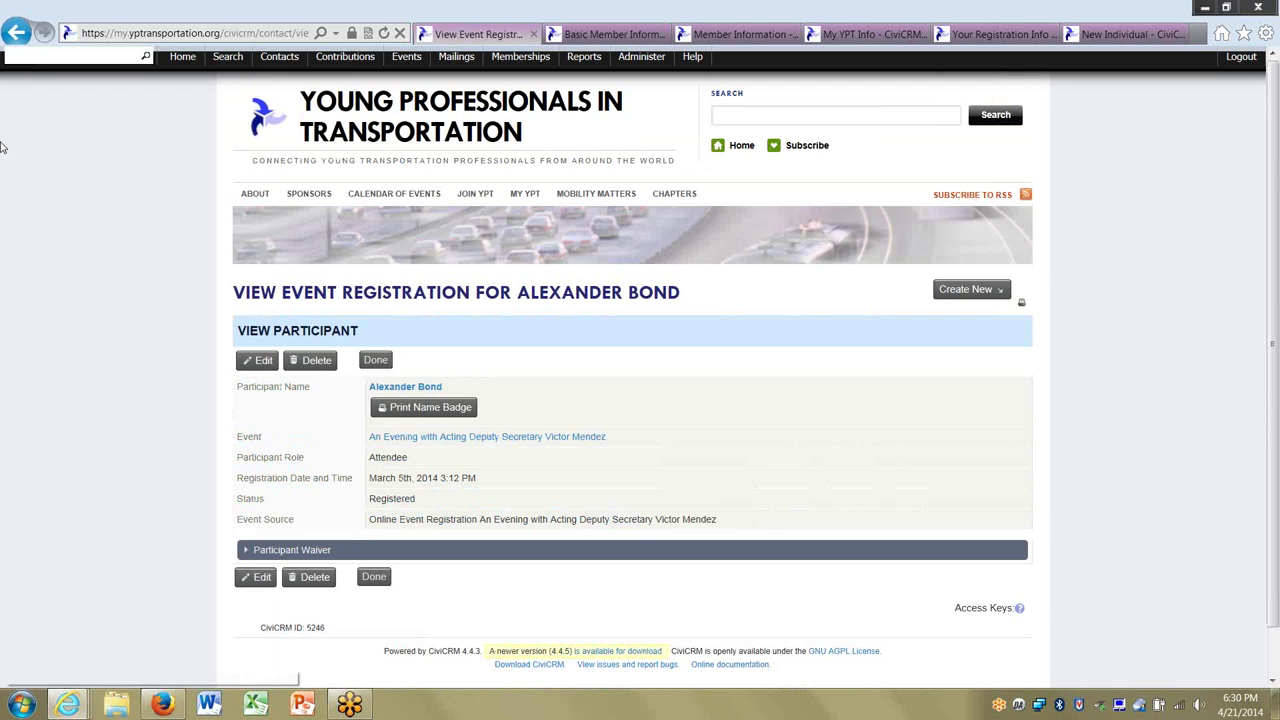
left_click(17, 36)
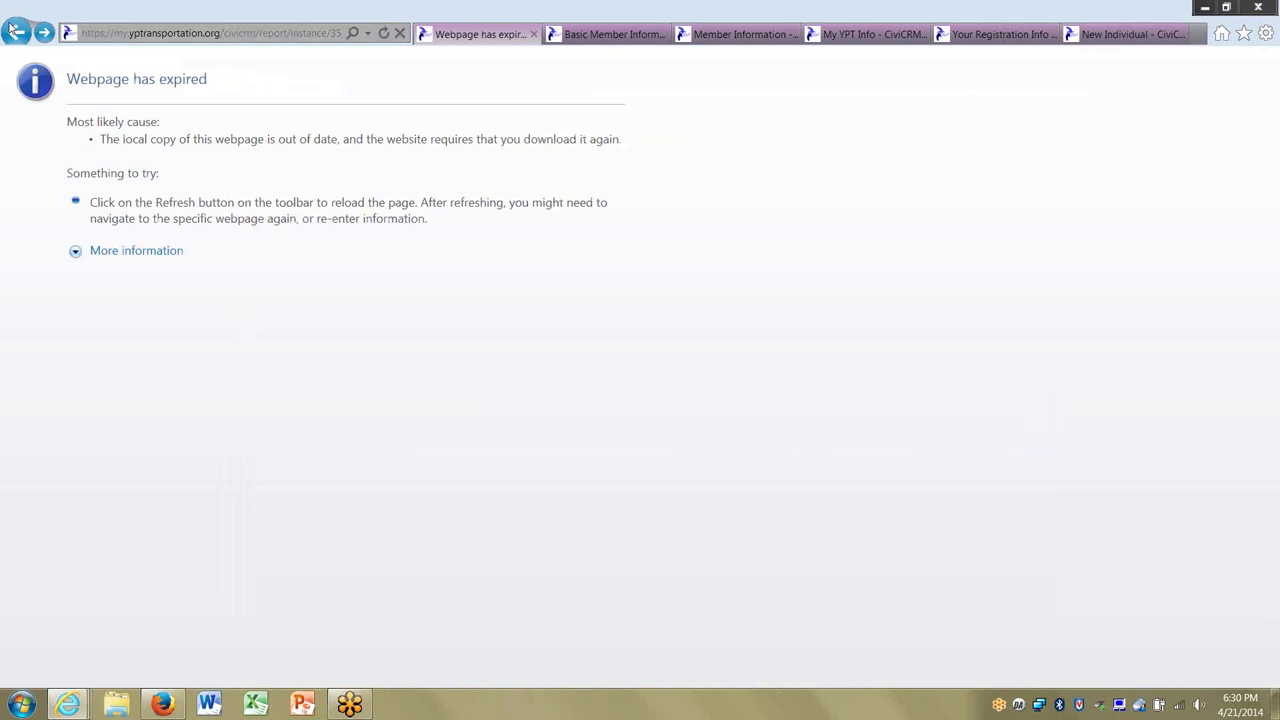
left_click(15, 32)
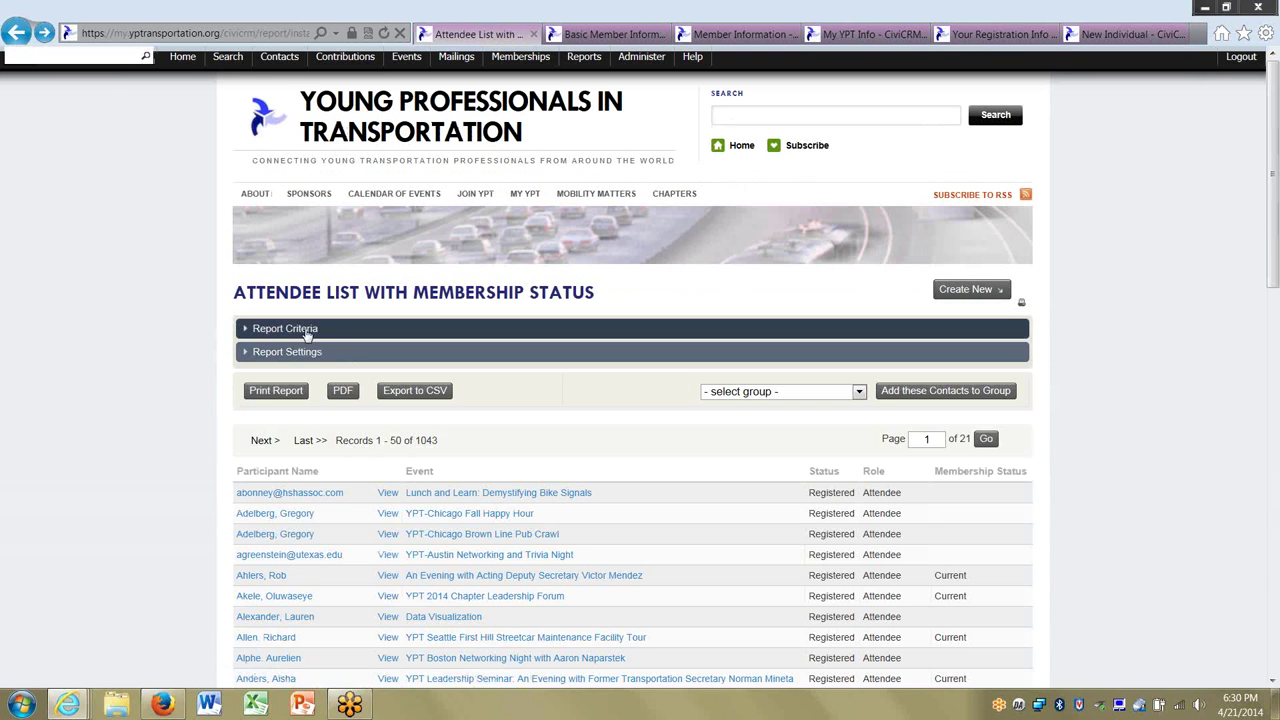
left_click(307, 336)
scroll(437, 577, "down", 4)
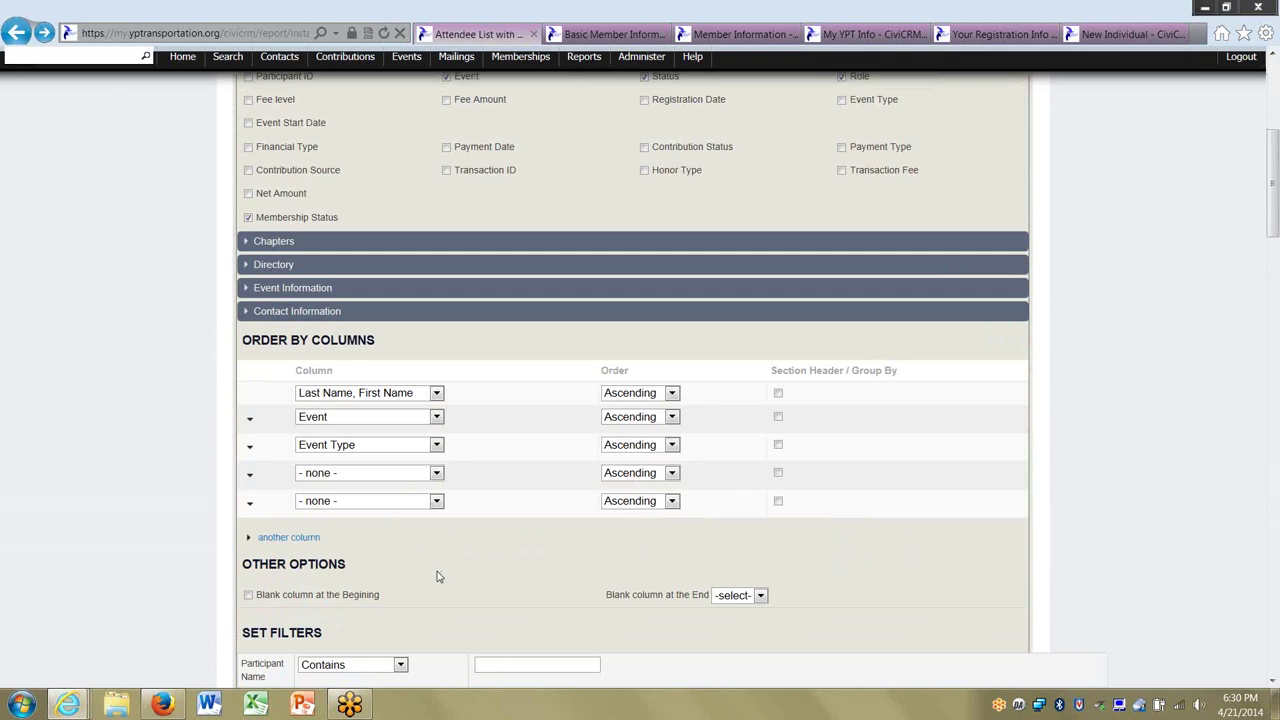
scroll(446, 586, "down", 4)
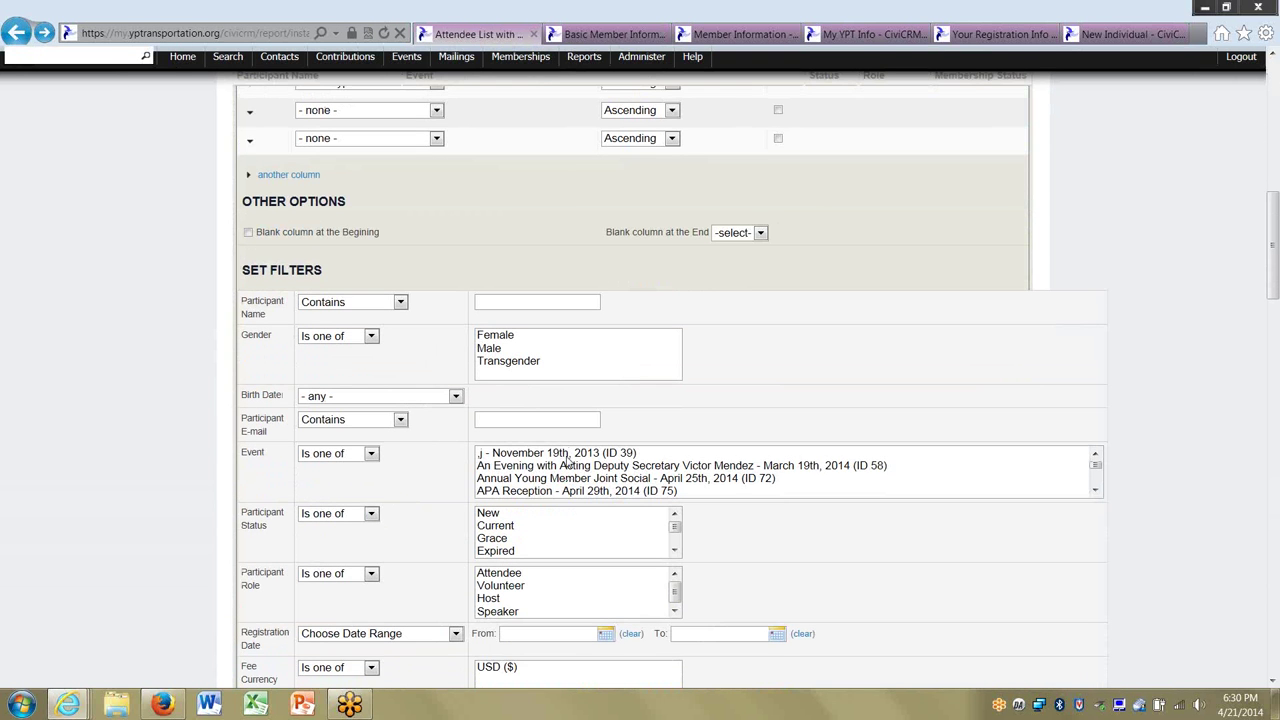
left_click(566, 463)
scroll(63, 523, "down", 10)
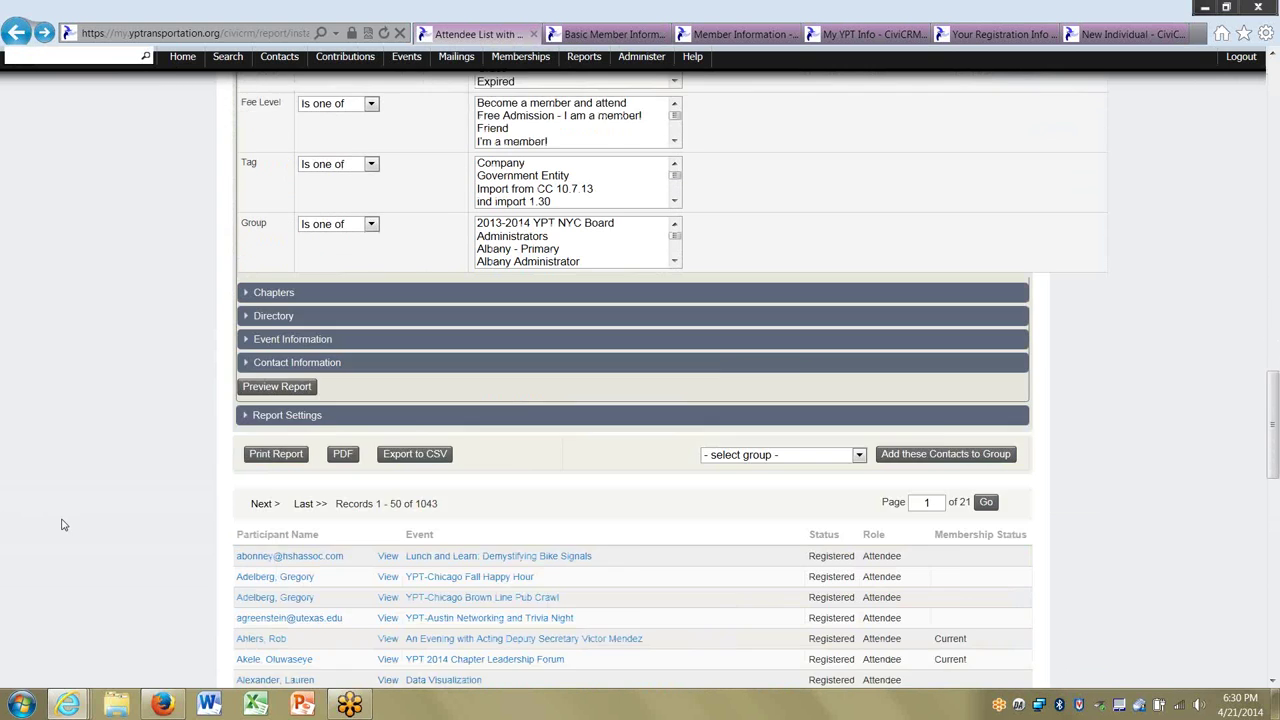
left_click(283, 302)
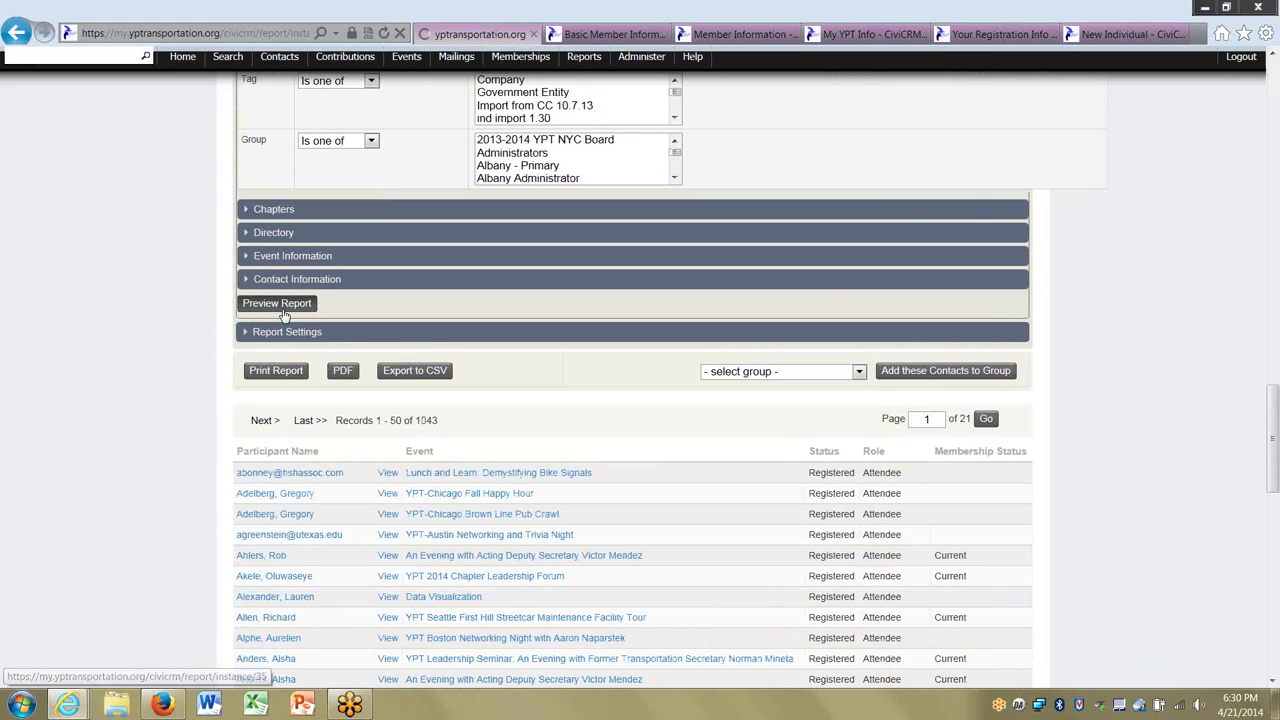
scroll(189, 334, "down", 3)
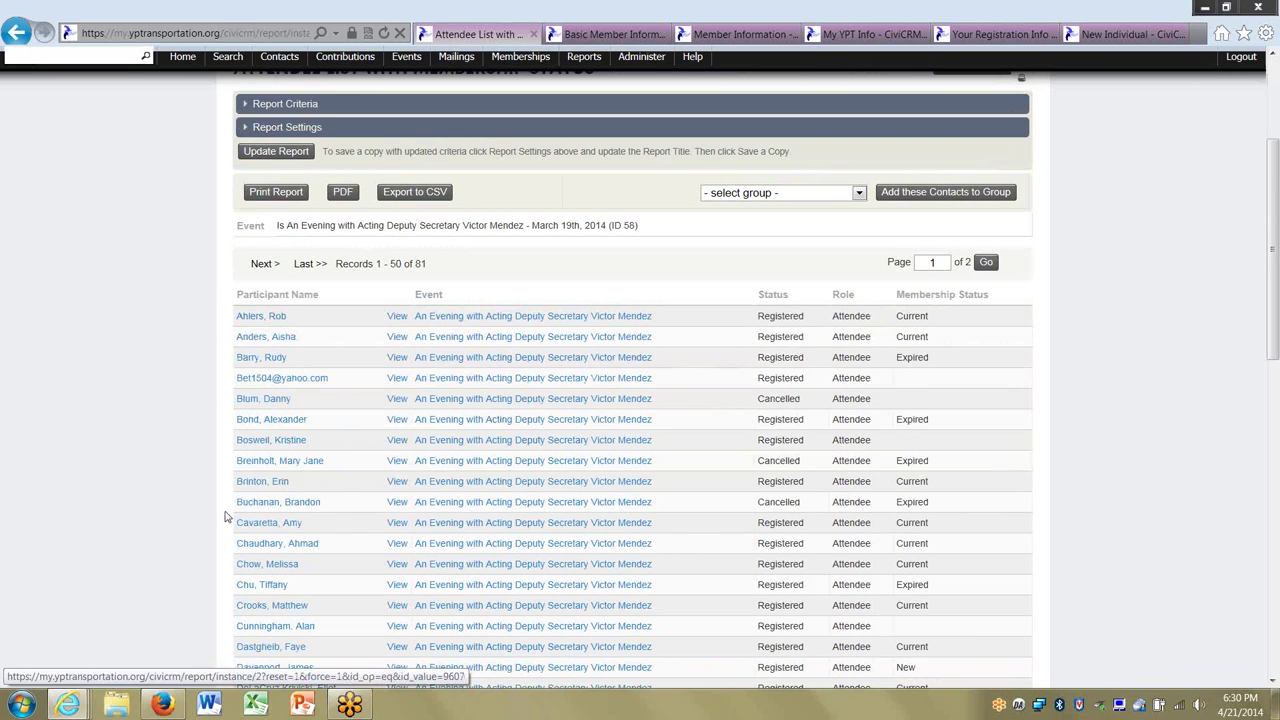
left_click(269, 421)
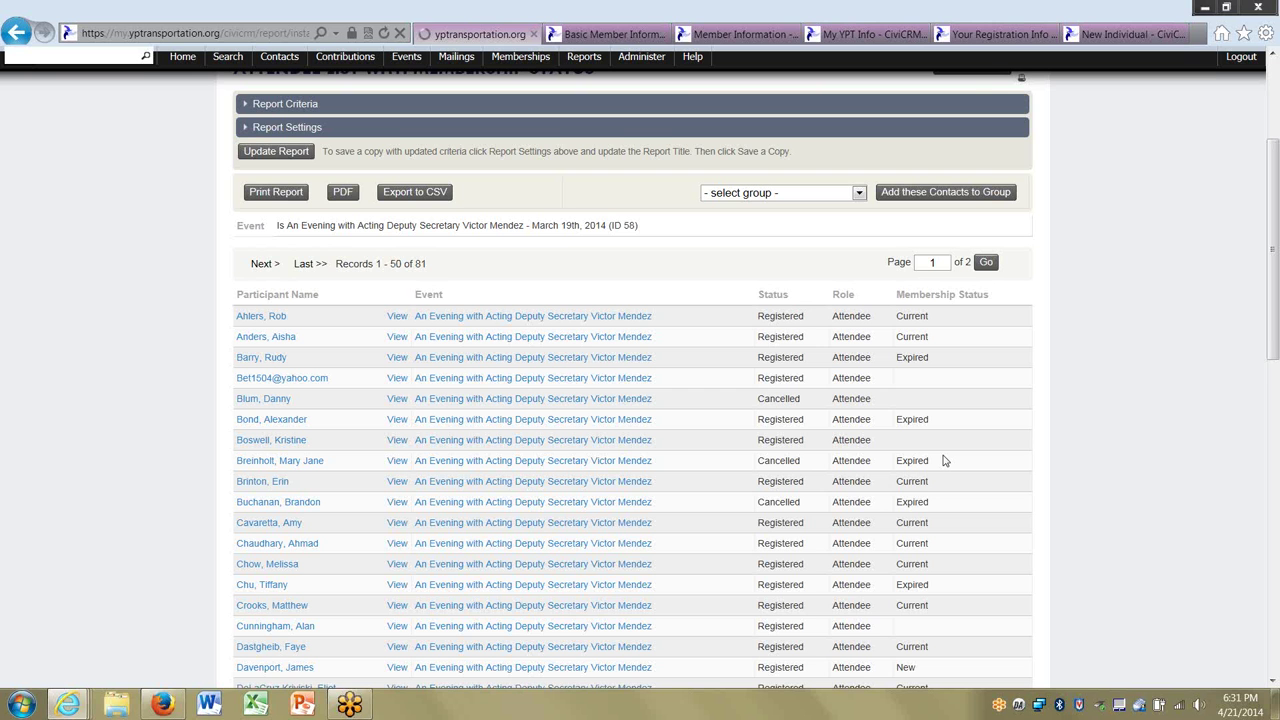
key("alt+Tab")
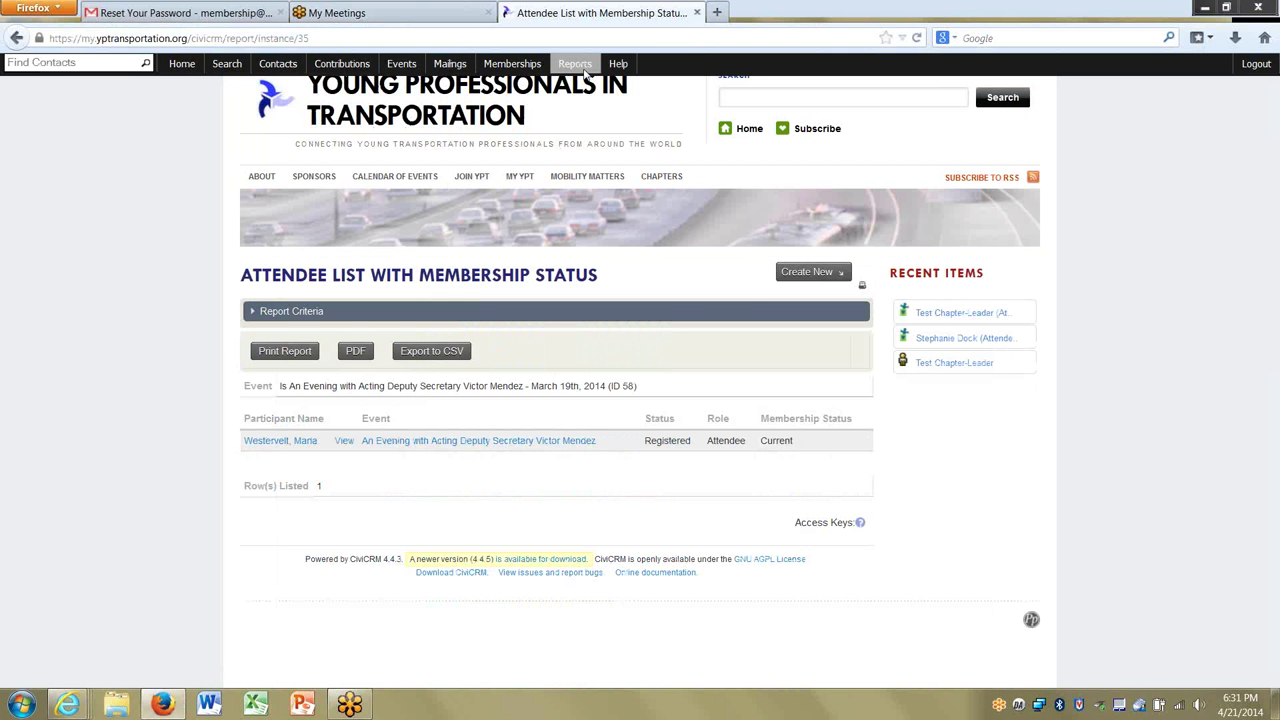
mouse_move(585, 75)
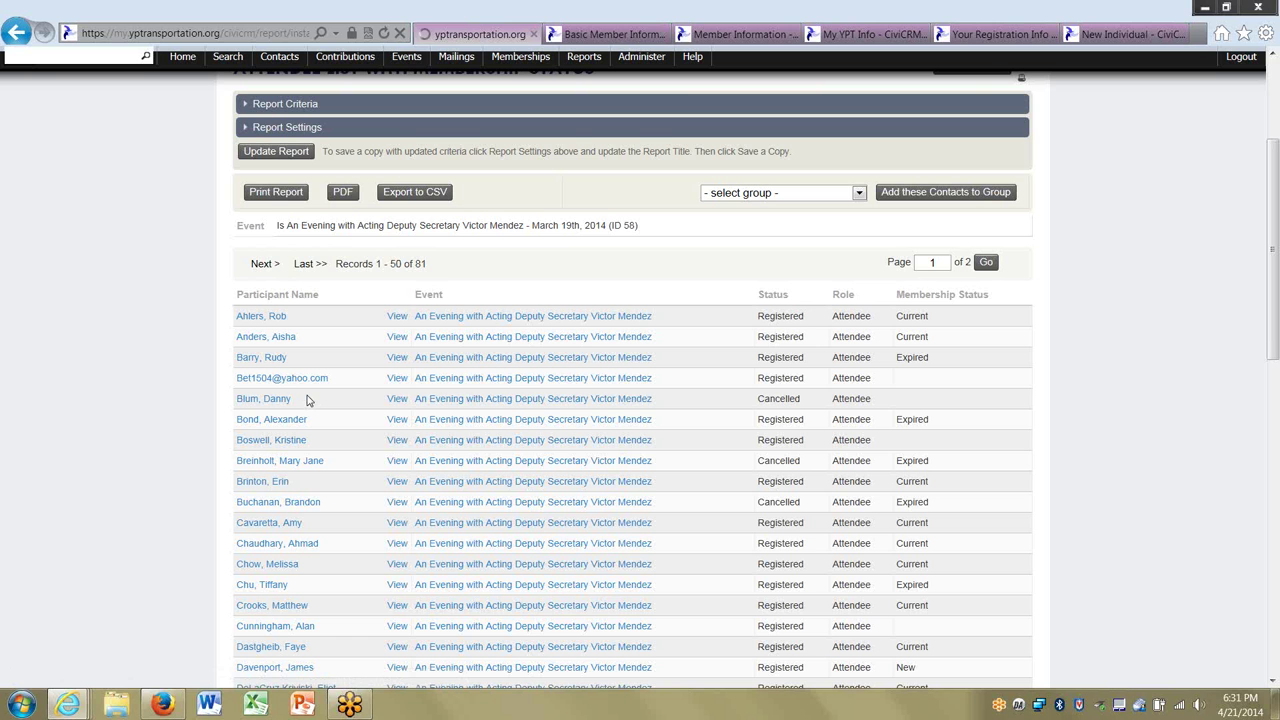
Switch to the Firefox window showing the one-attendee event ID 58 report.
key("alt+Tab")
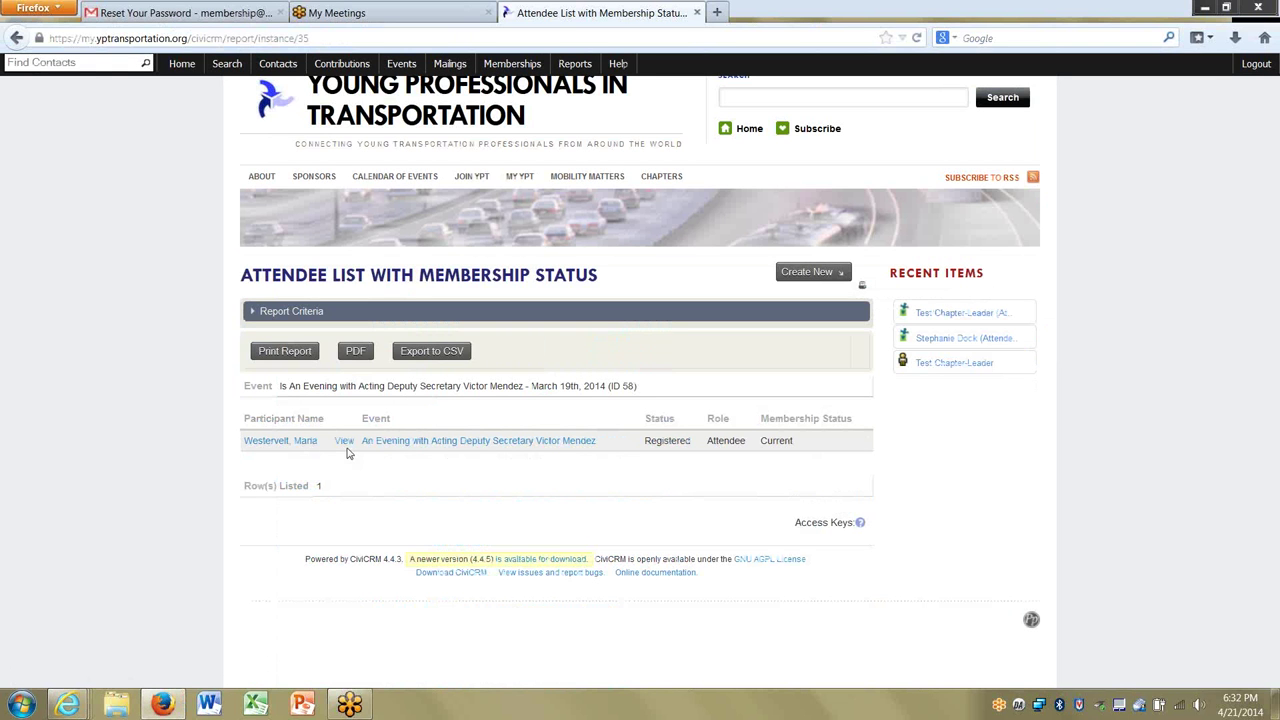
Find the 'test' Chapter-Leader contact, check Events and Memberships, and start a new membership.
left_click(66, 62)
type("test")
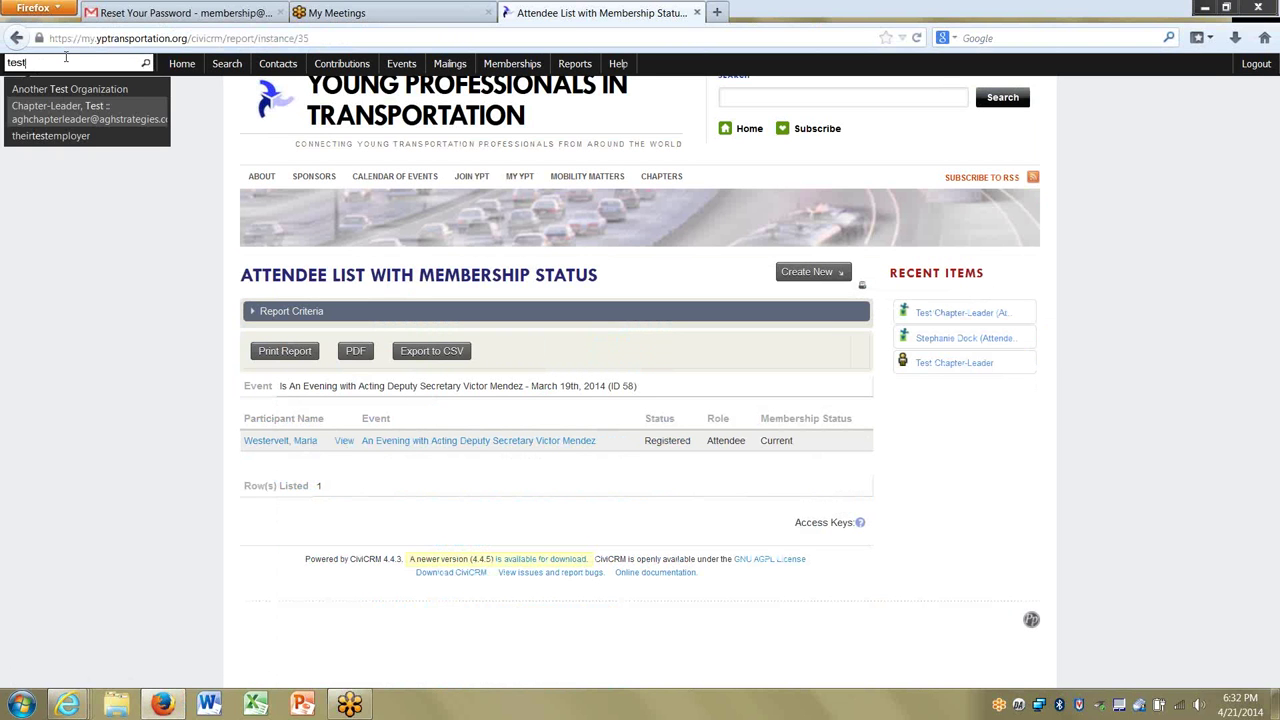
left_click(66, 105)
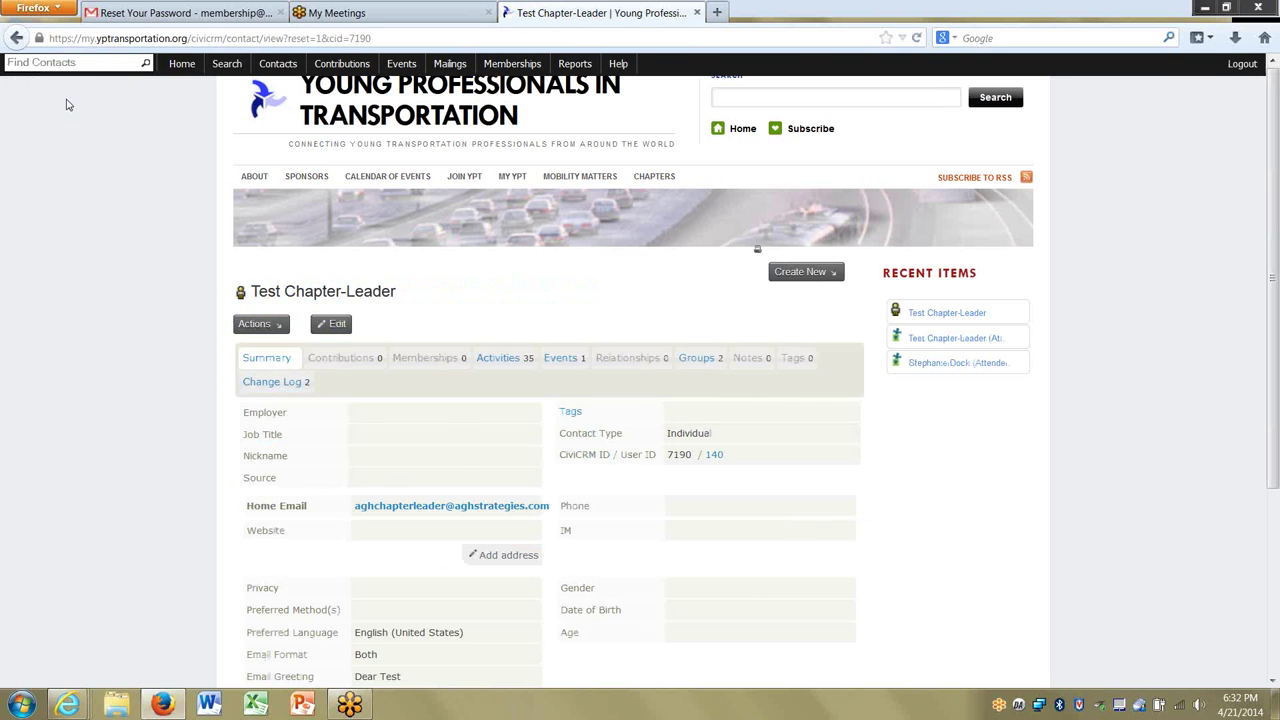
left_click(575, 360)
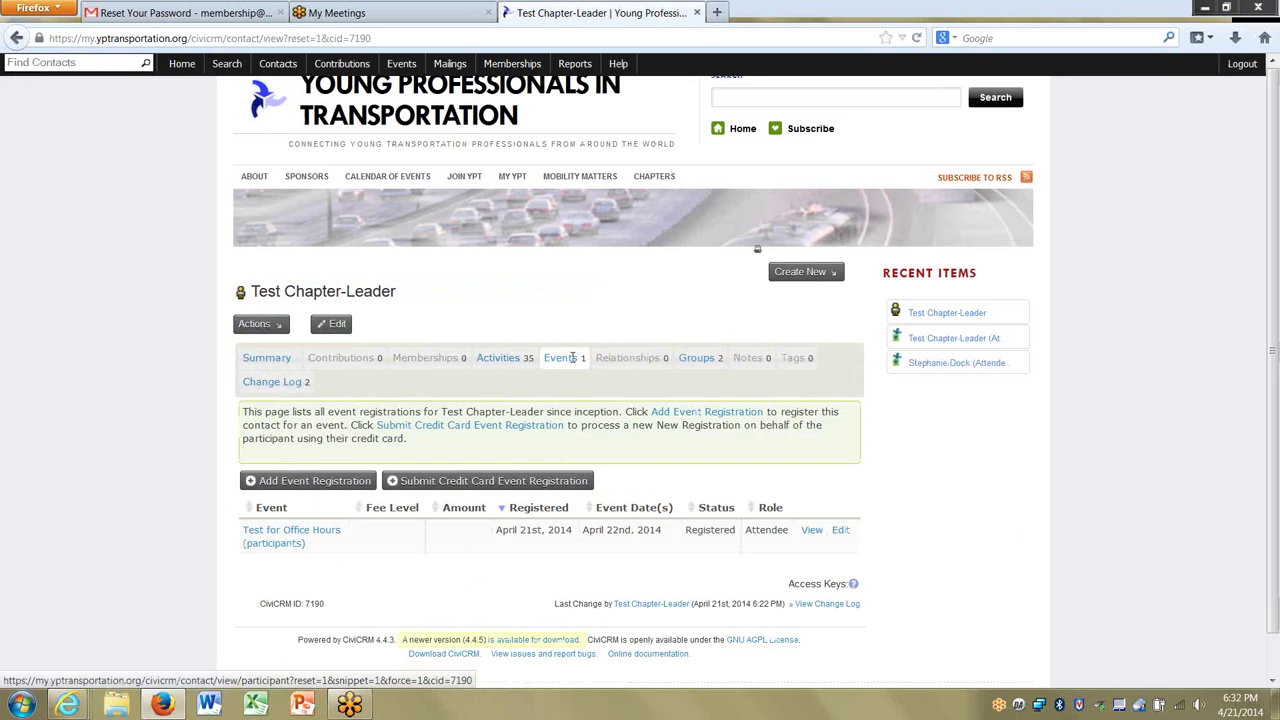
left_click(406, 361)
left_click(302, 455)
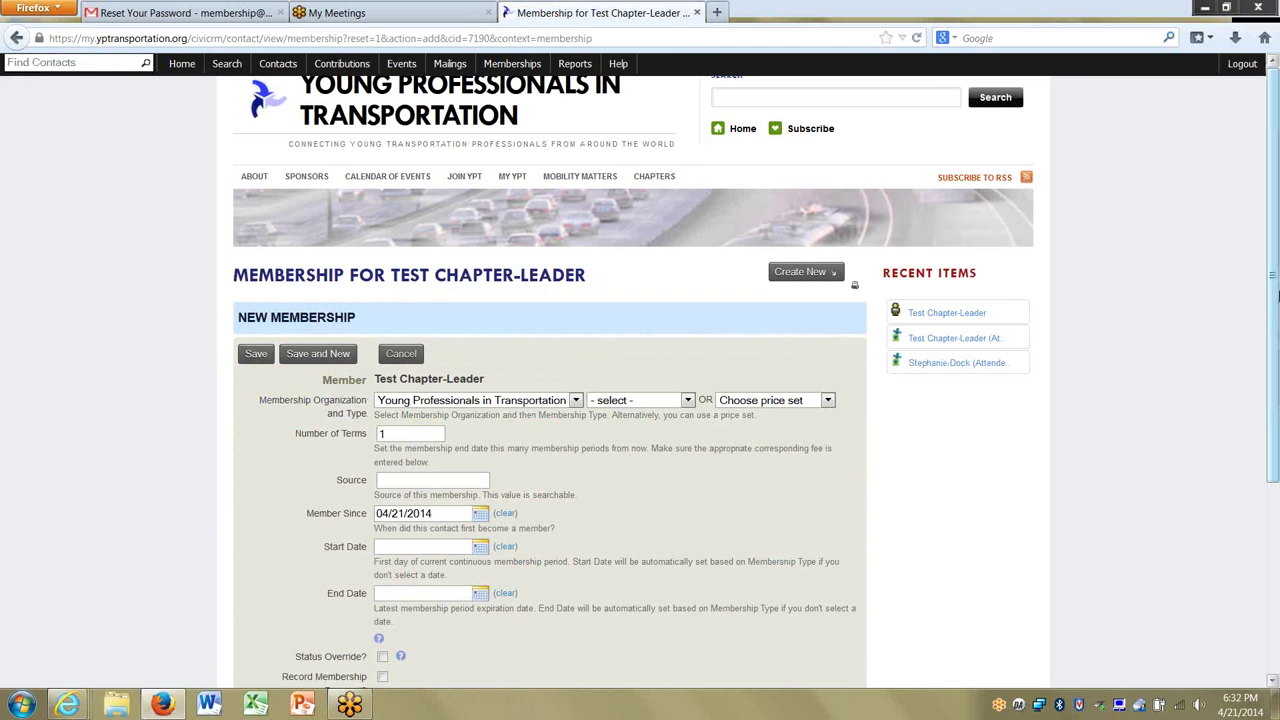
Show and hide the membership's signup/renewal note section, leaving the form unsaved.
left_click_drag(1277, 295, 1277, 400)
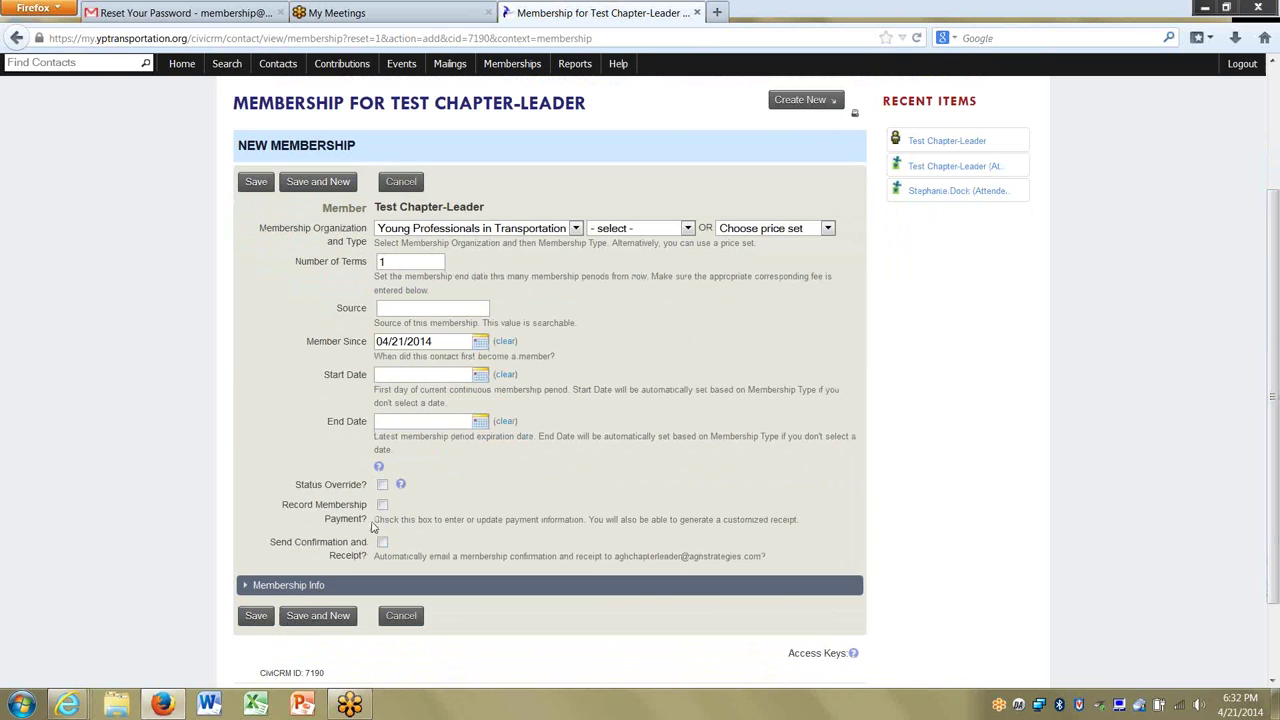
left_click(300, 588)
left_click(302, 586)
left_click(307, 586)
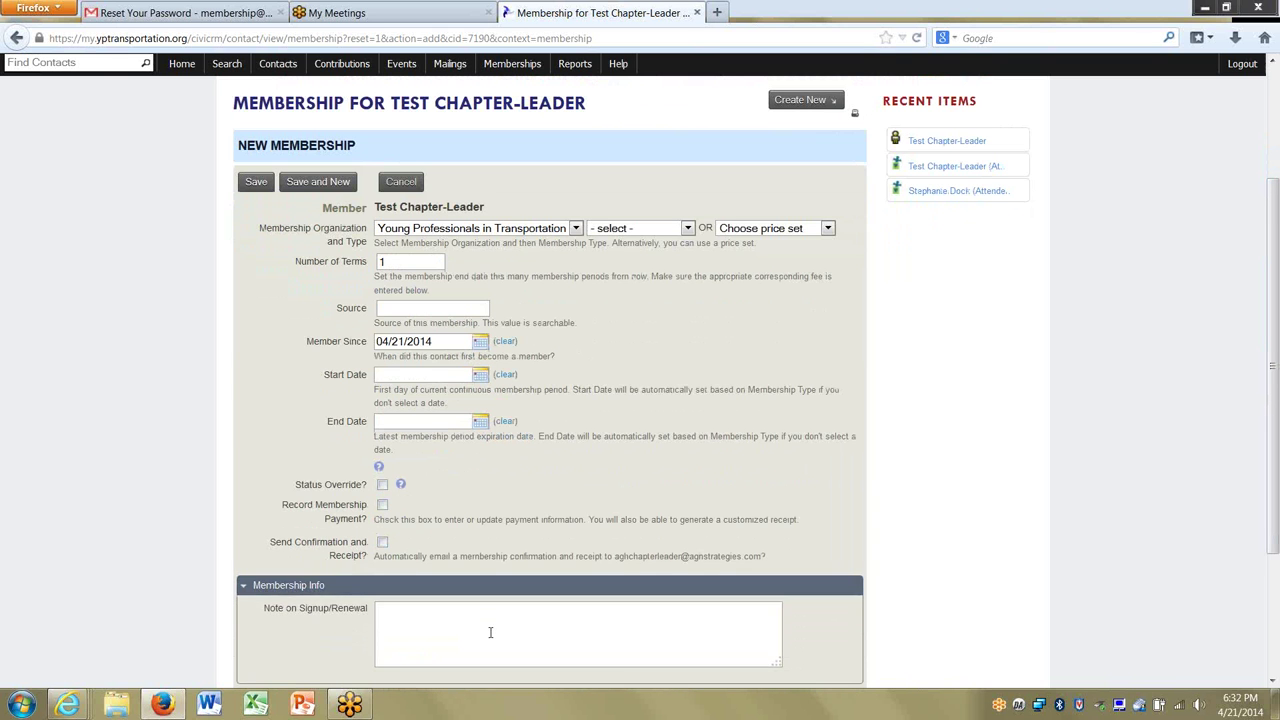
left_click(287, 588)
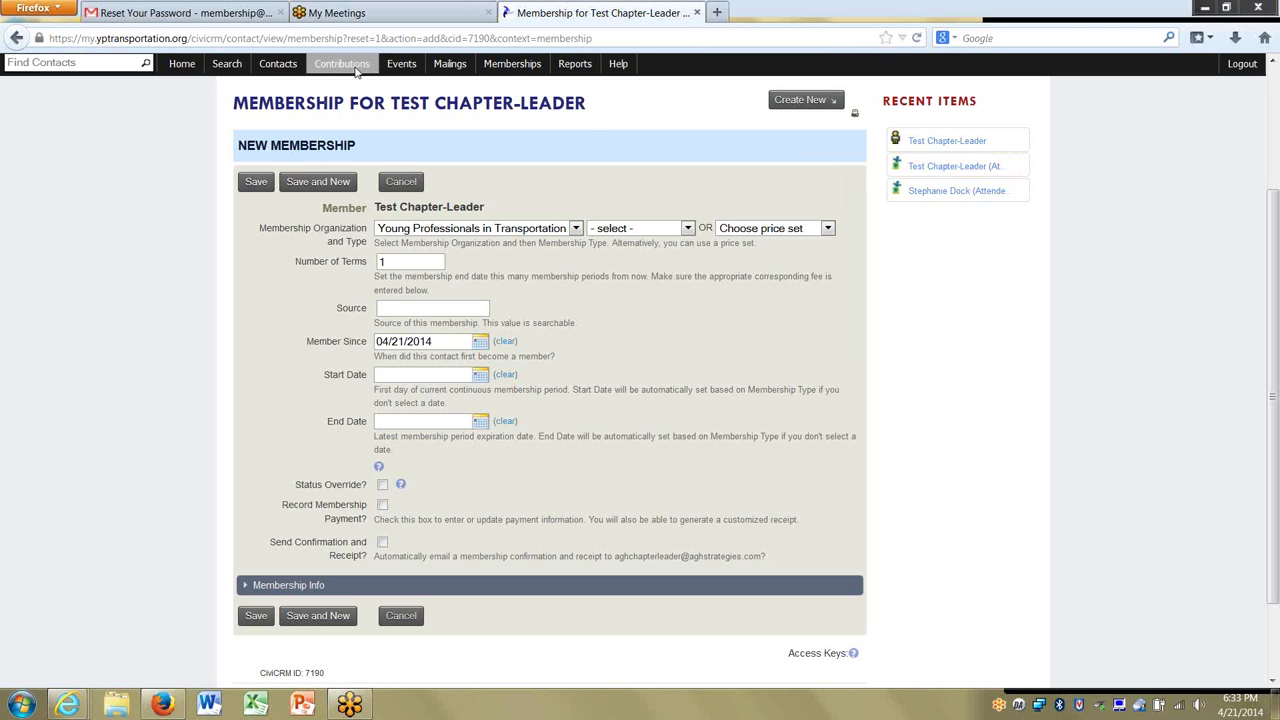
left_click(446, 66)
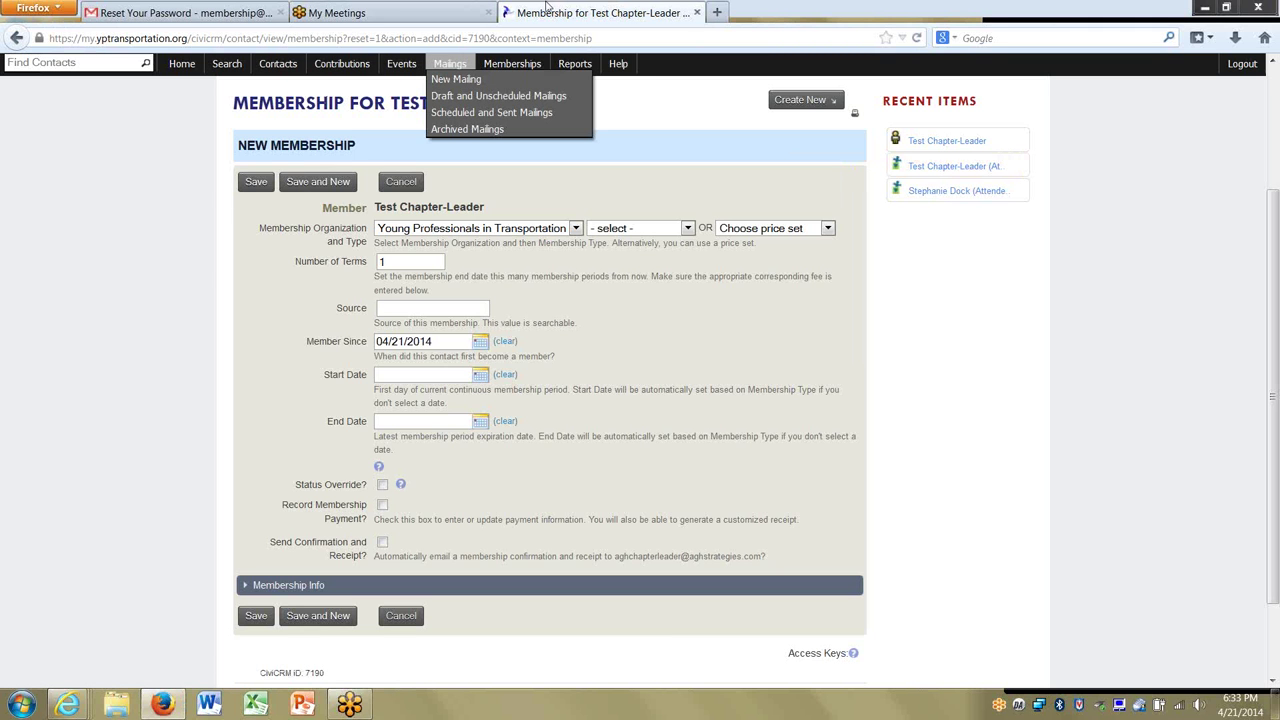
Start a new mailing named 'test' that includes the Chicago mailing list.
left_click(455, 80)
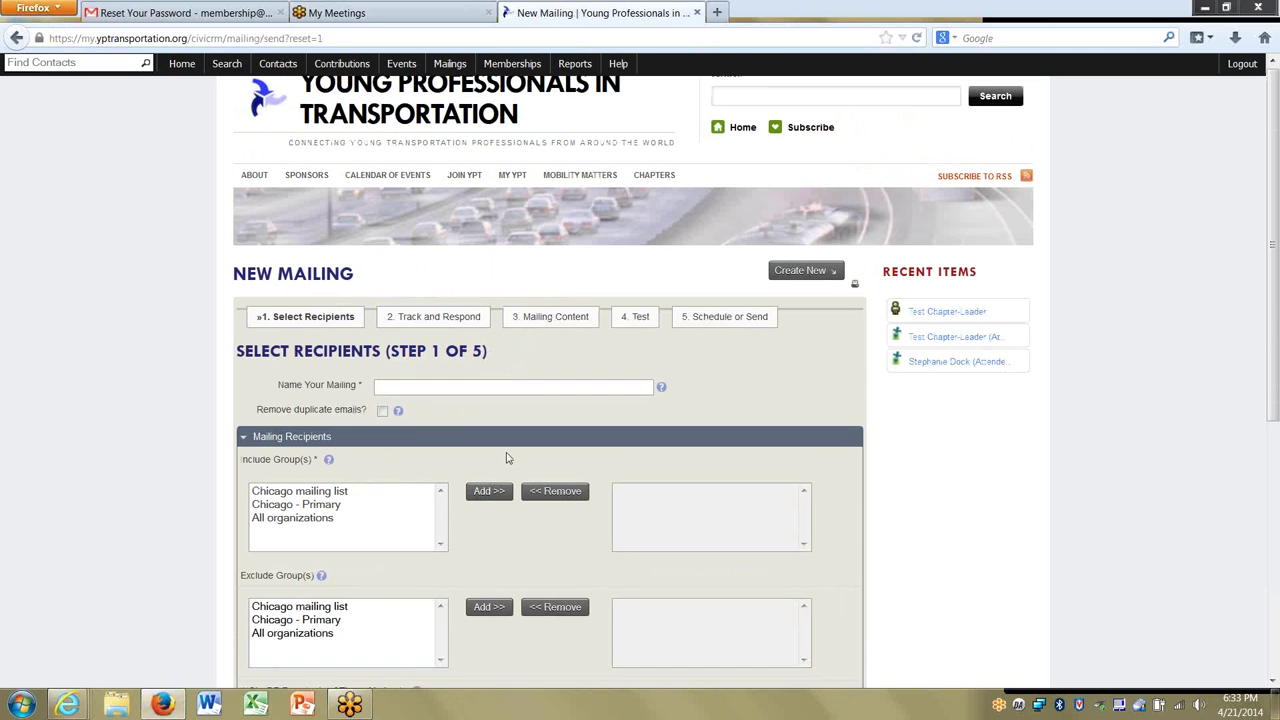
scroll(506, 458, "down", 3)
left_click(316, 358)
left_click(491, 358)
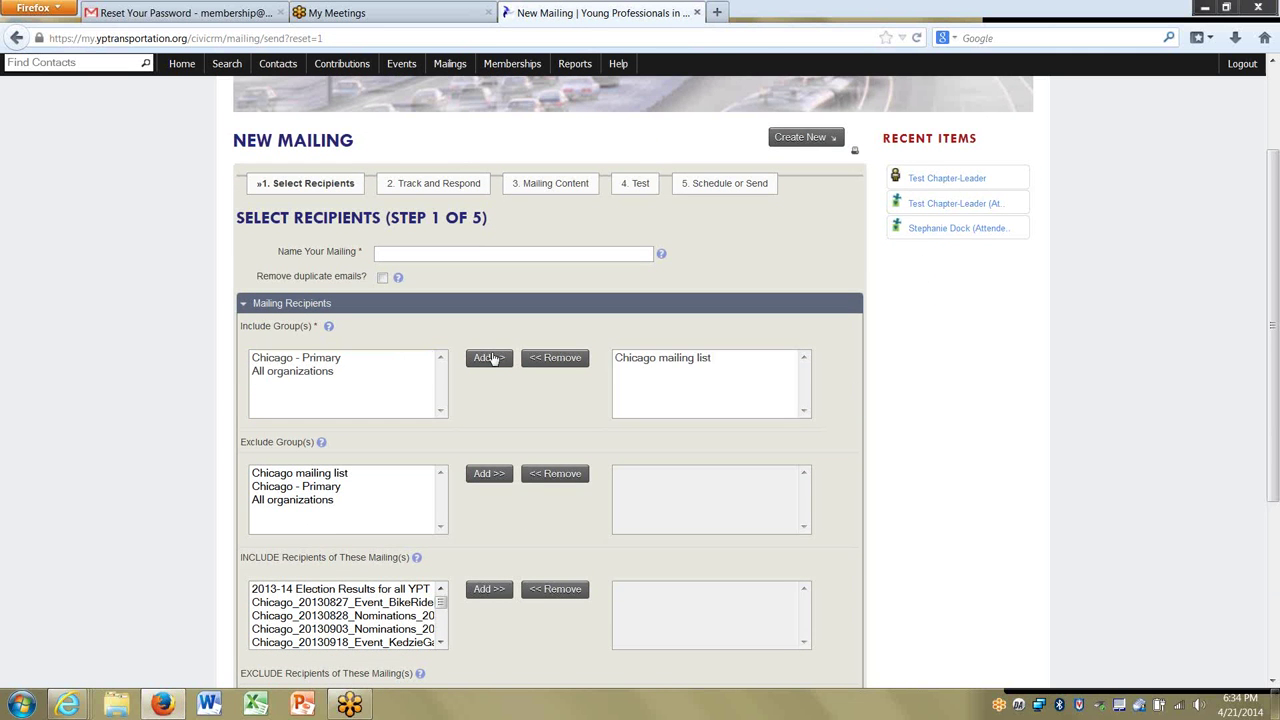
scroll(391, 391, "down", 4)
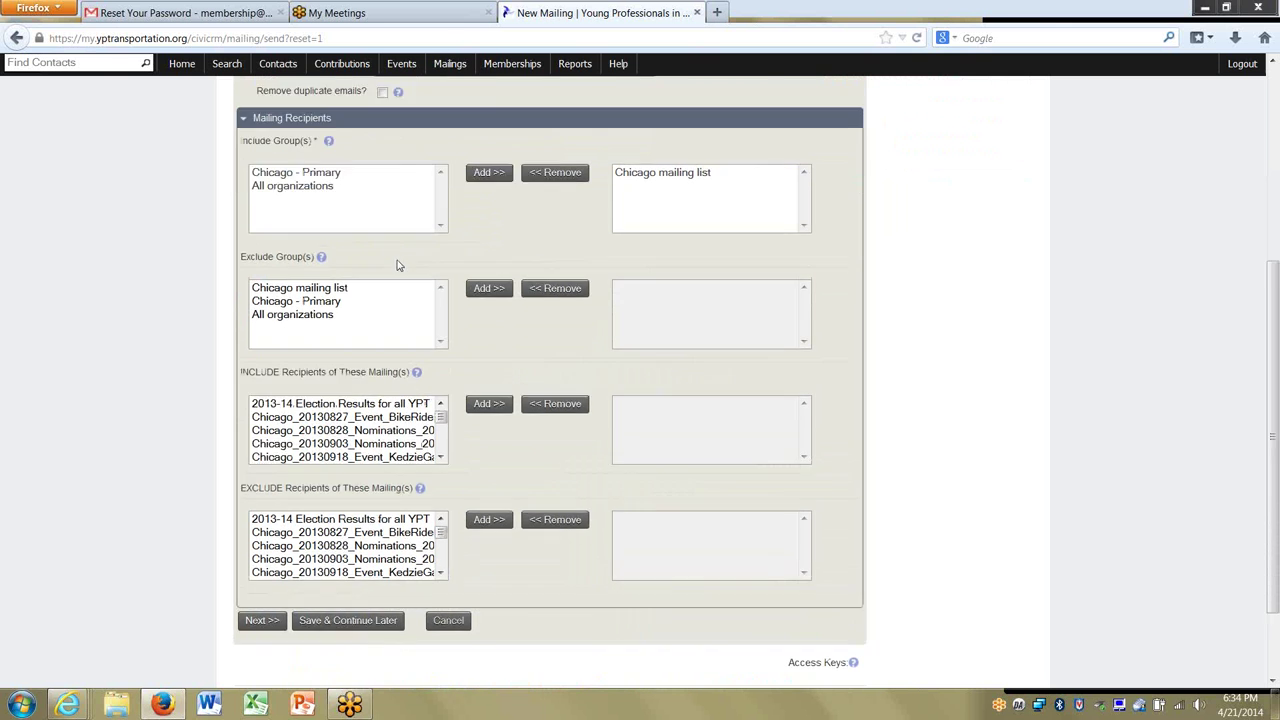
scroll(397, 265, "up", 2)
type("test")
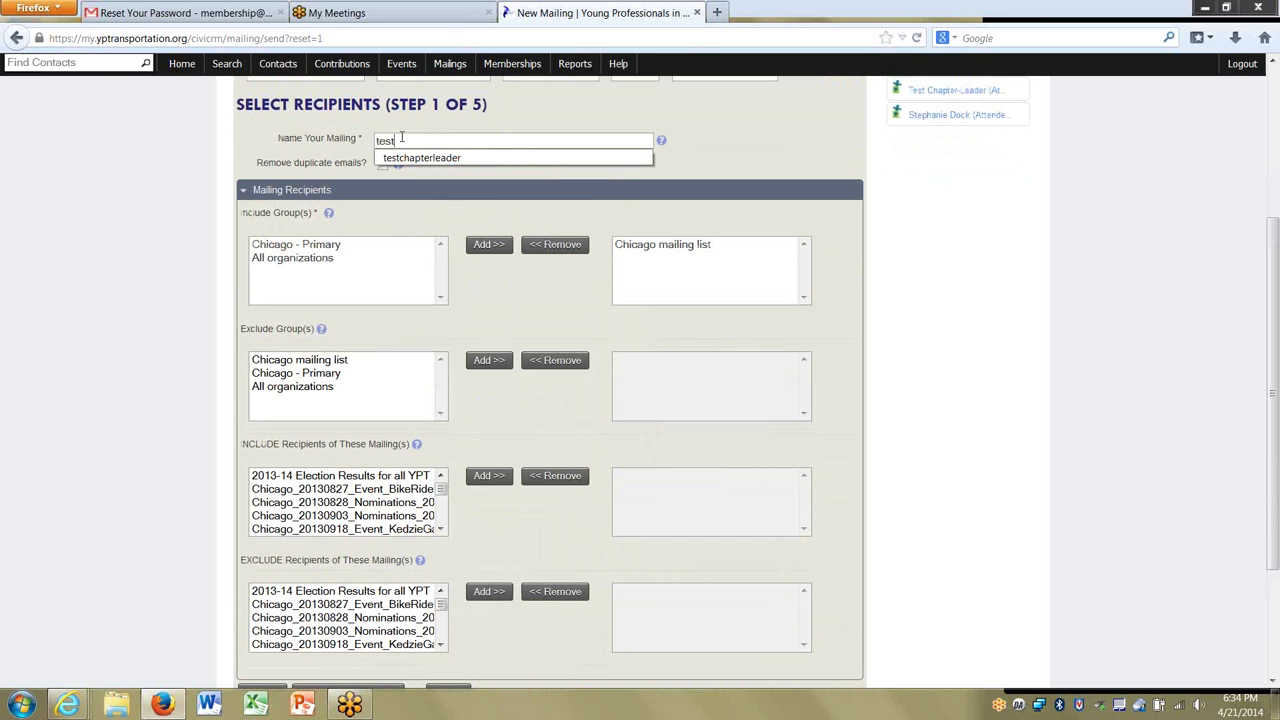
key("Escape")
Advance the mailing past tracking and responses to the Mailing Content step.
scroll(330, 530, "down", 3)
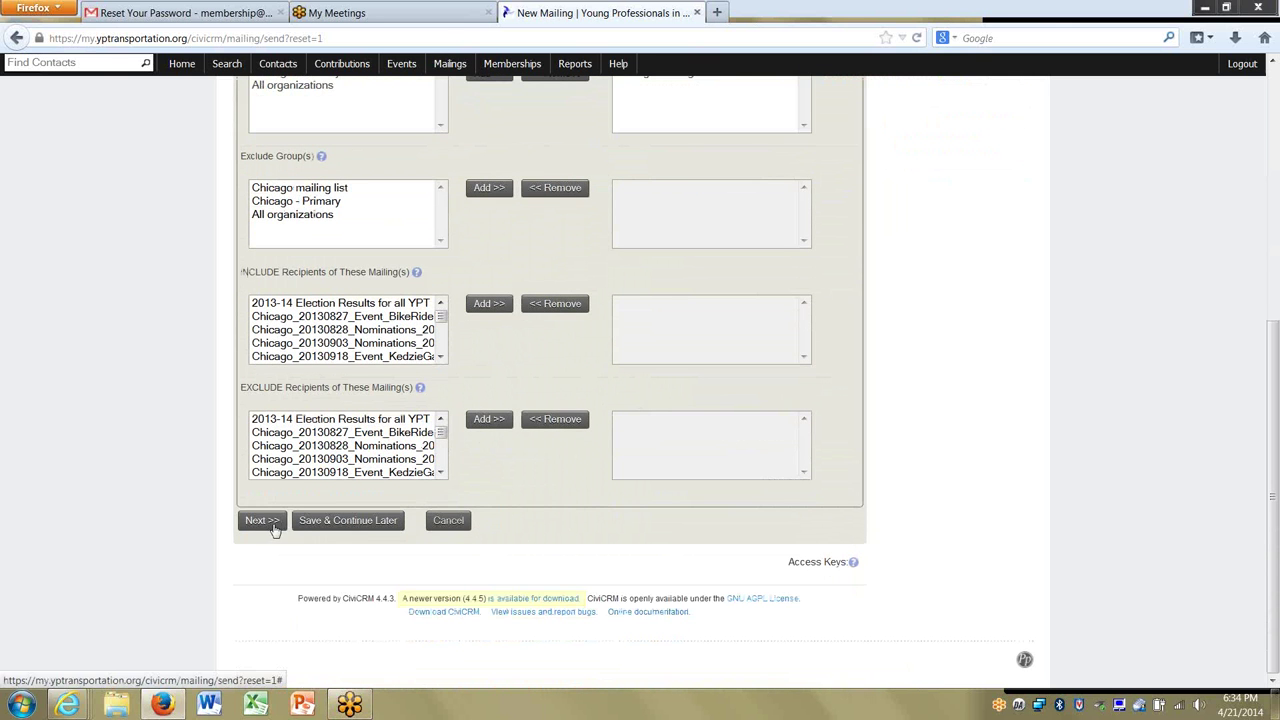
left_click(272, 525)
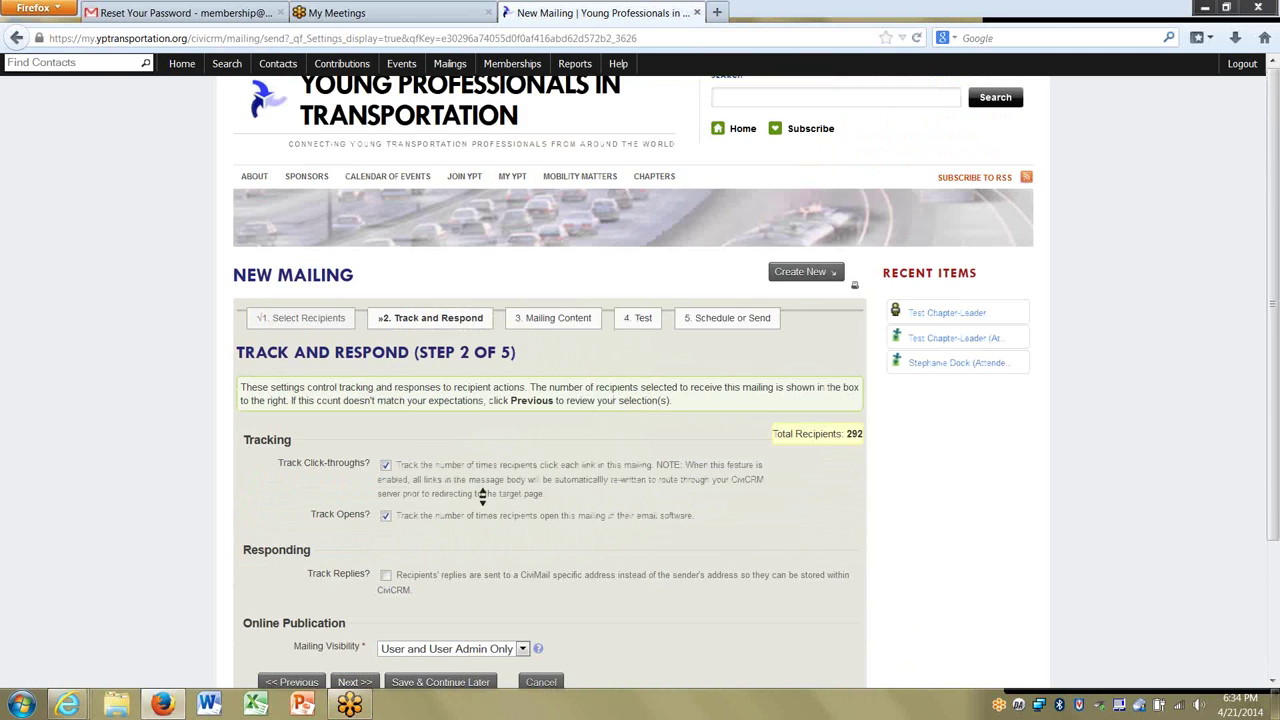
scroll(481, 495, "down", 3)
left_click(360, 518)
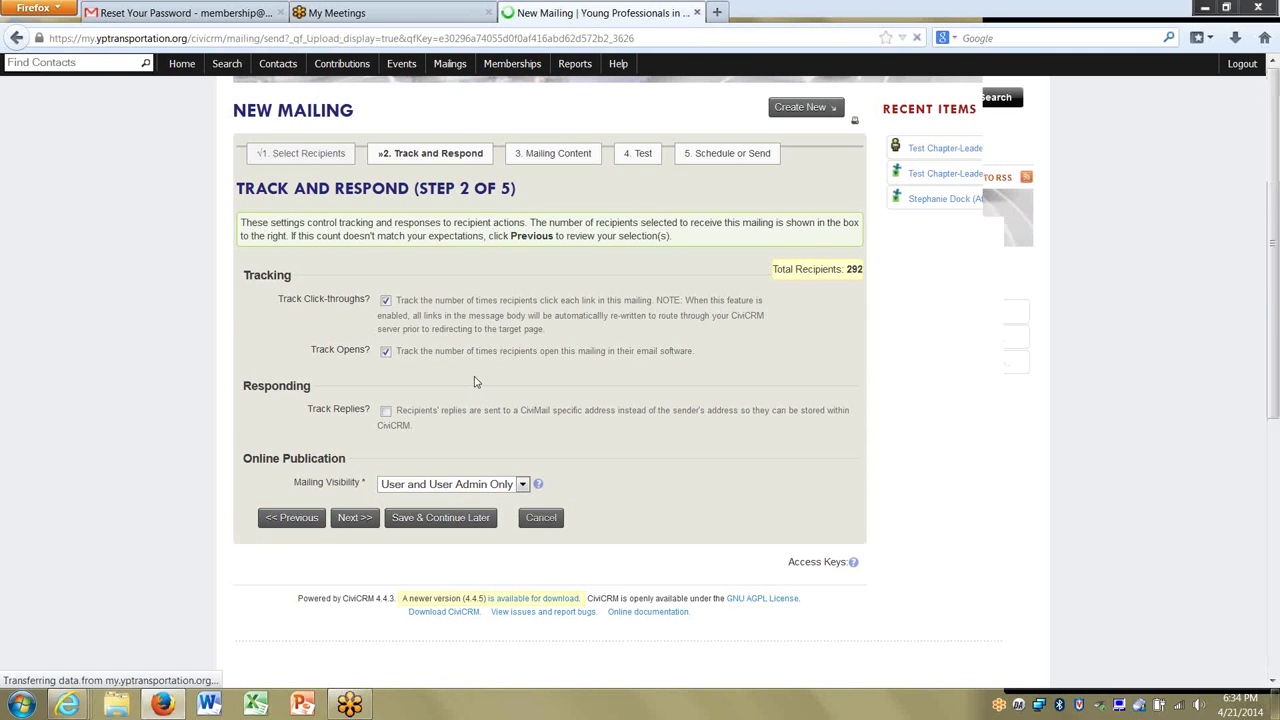
left_click(425, 415)
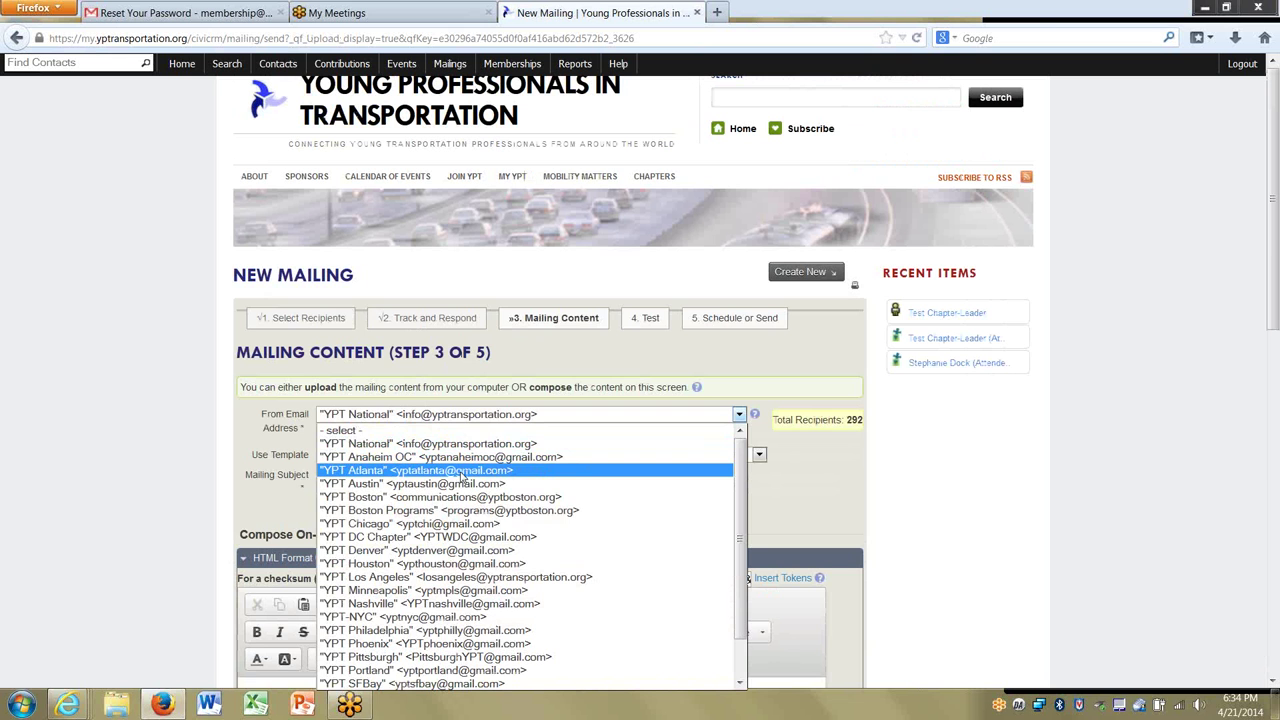
Keep YPT National as the mailing's From address and close the sender list.
left_click(809, 503)
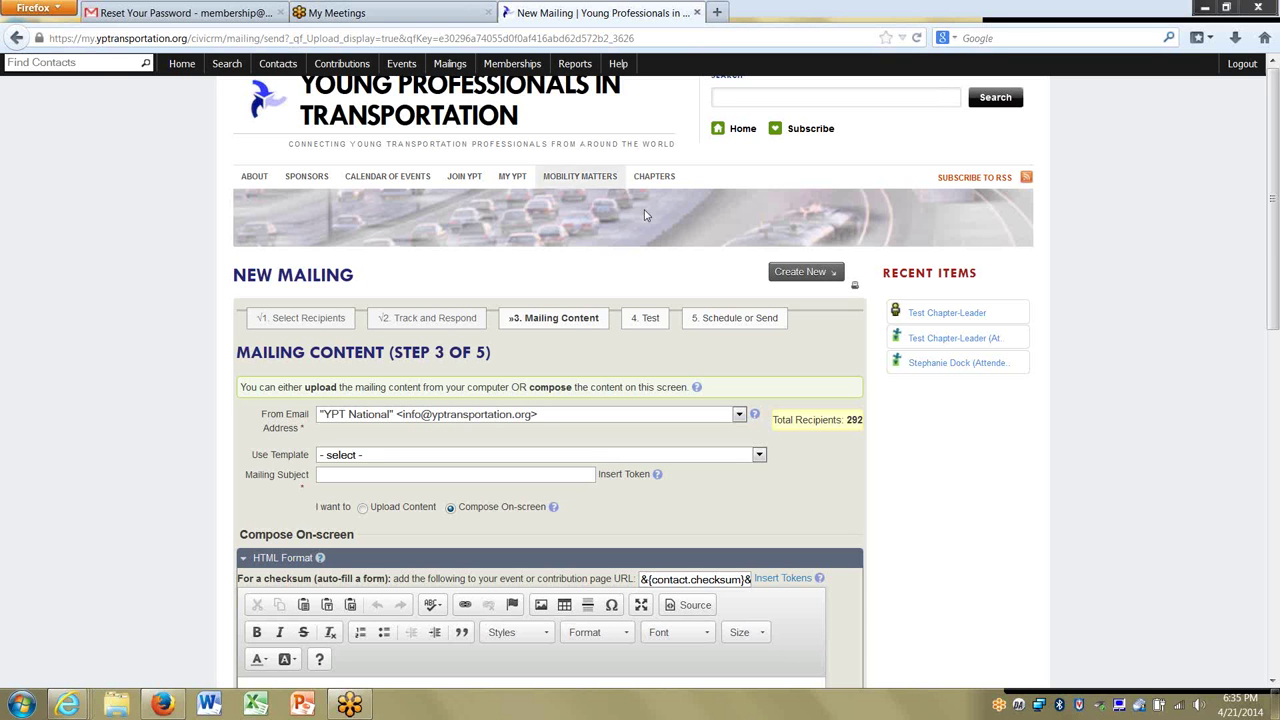
From the Events dashboard, open Schedule Reminders for the Events using CiviEvents event.
mouse_move(410, 64)
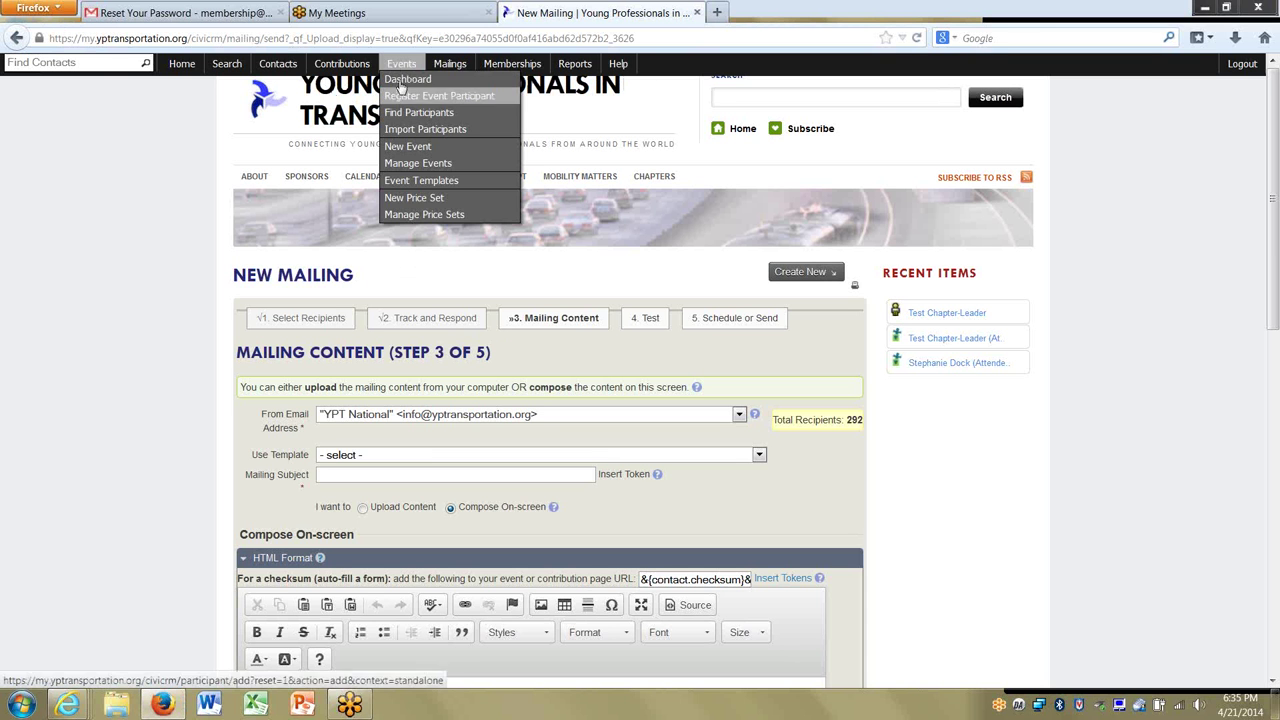
left_click(400, 84)
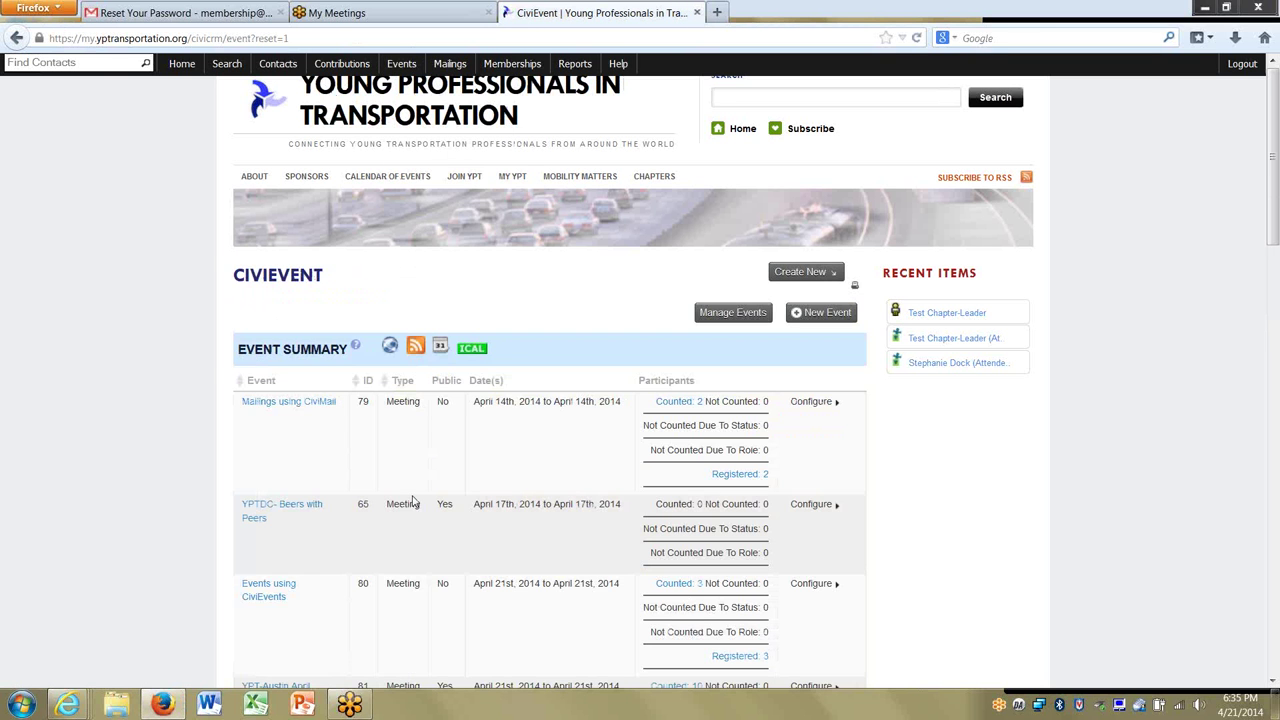
scroll(623, 562, "down", 4)
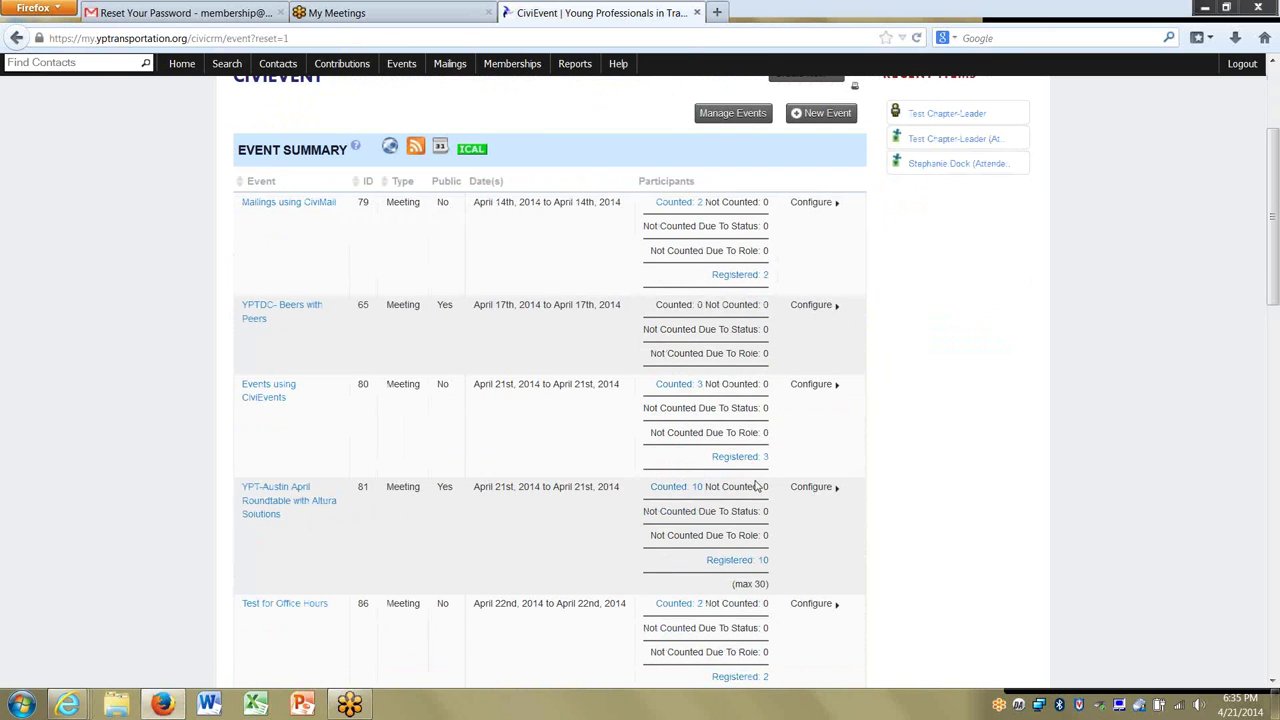
left_click(797, 388)
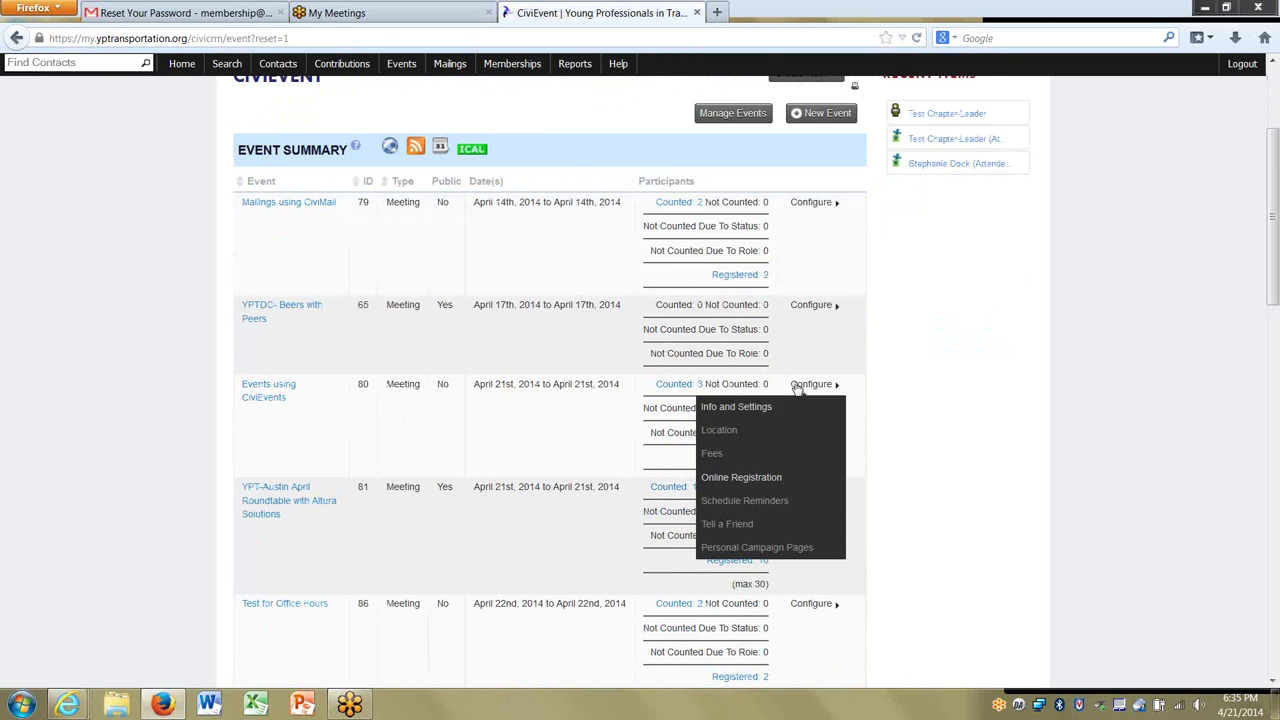
left_click(748, 505)
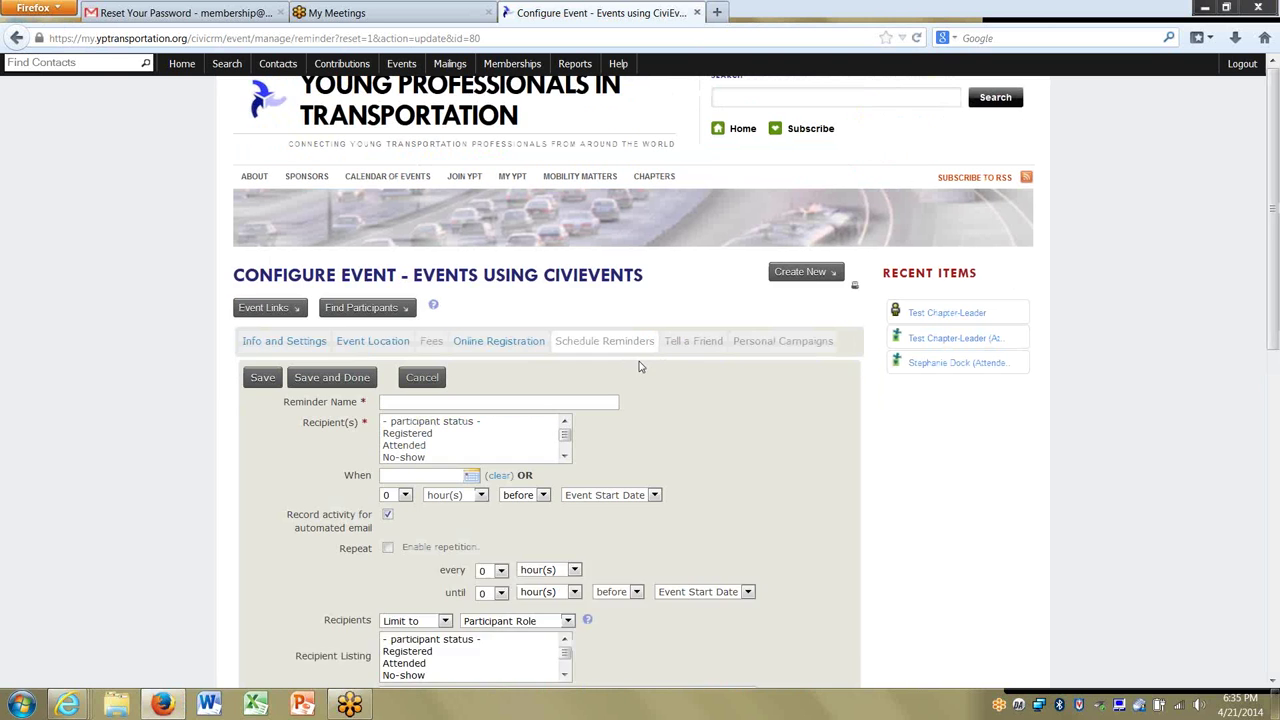
scroll(154, 402, "down", 3)
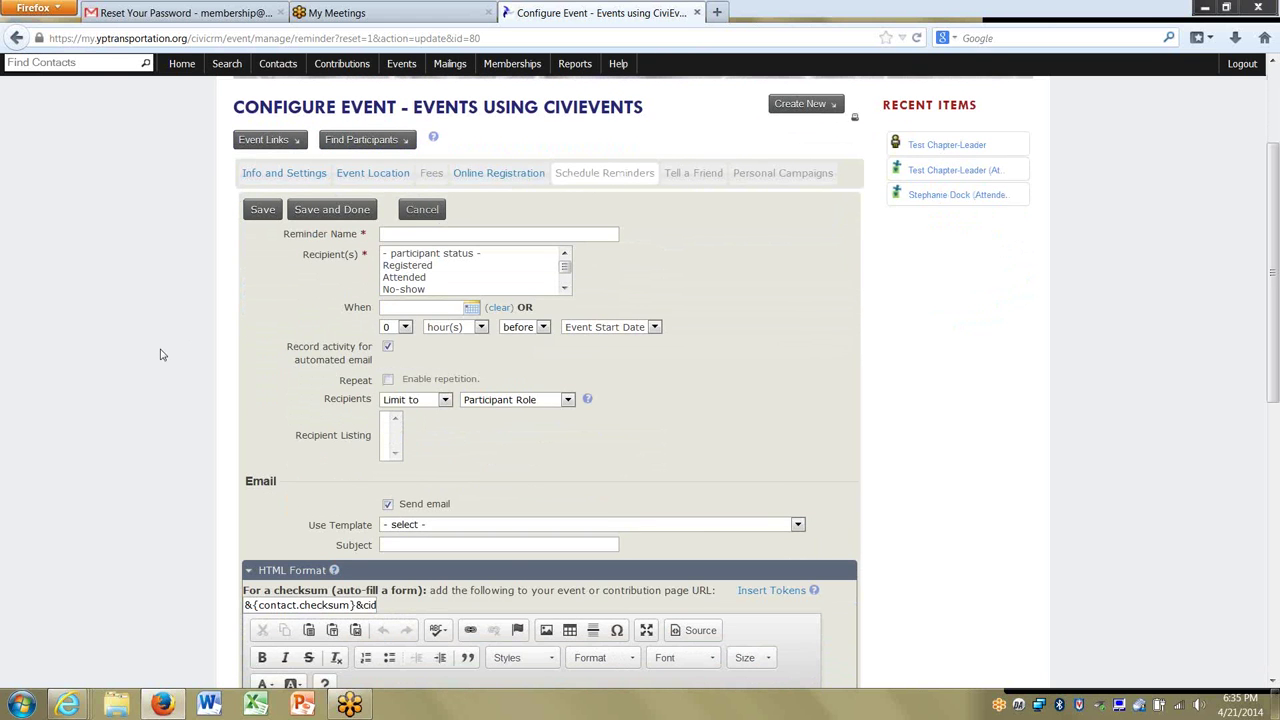
scroll(160, 354, "down", 4)
scroll(160, 354, "up", 5)
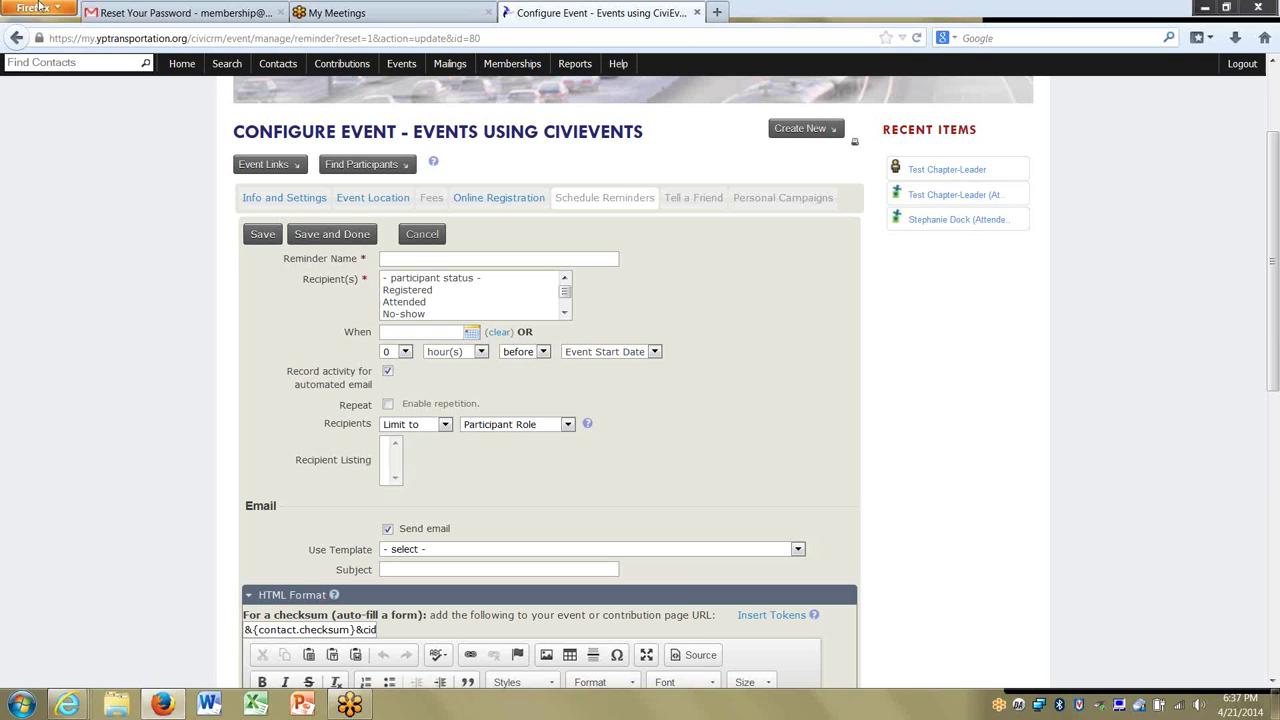
mouse_move(403, 63)
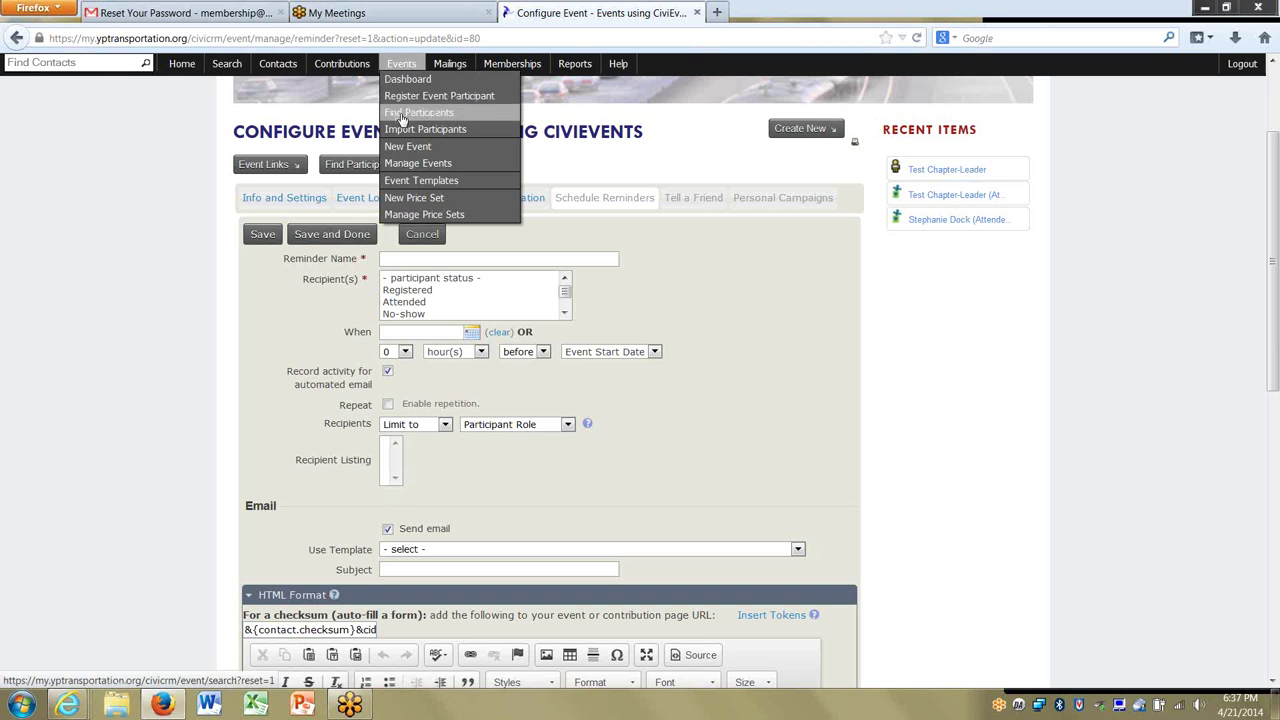
Search Manage Events for 'portland', which finds no matching events.
left_click(400, 164)
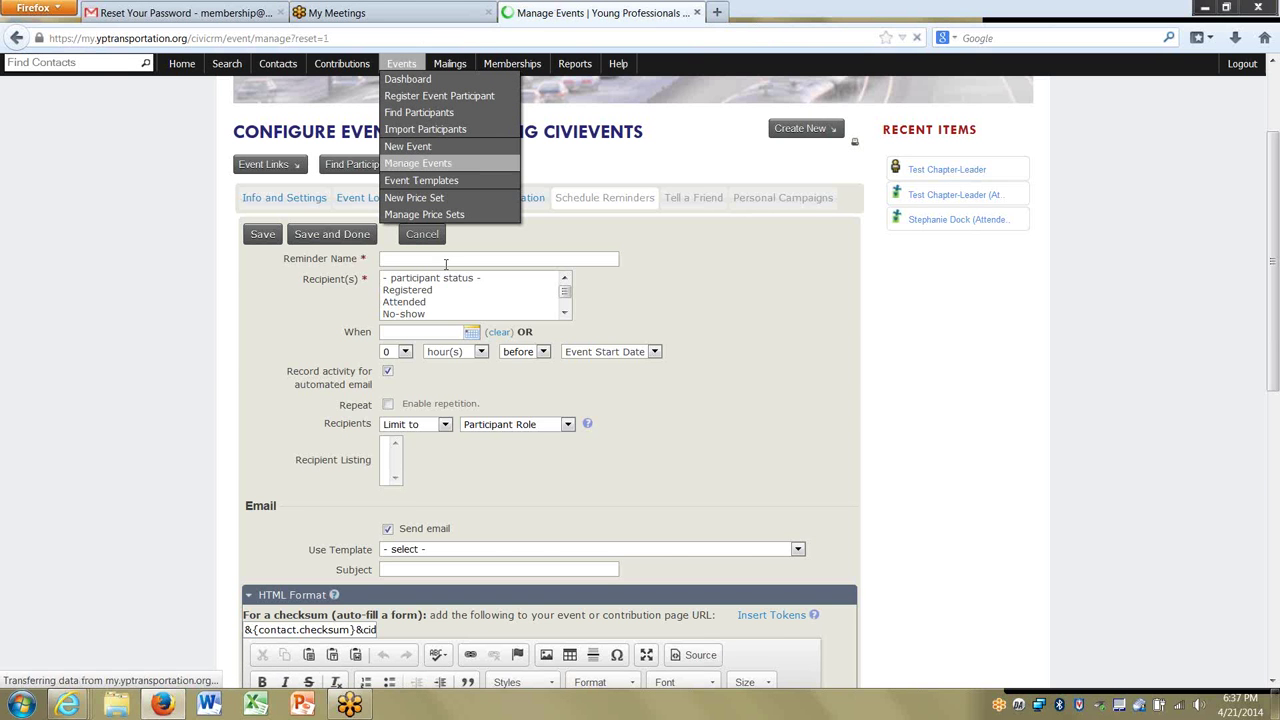
left_click(330, 376)
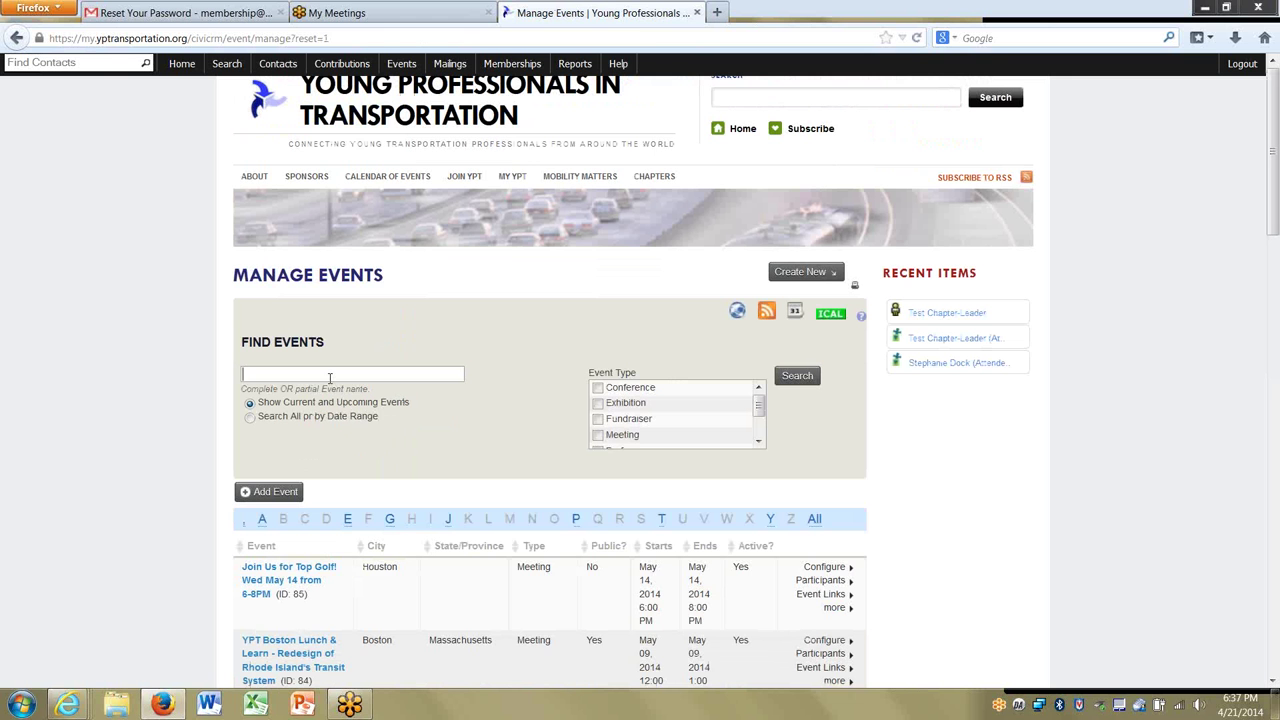
type("portland")
key("Return")
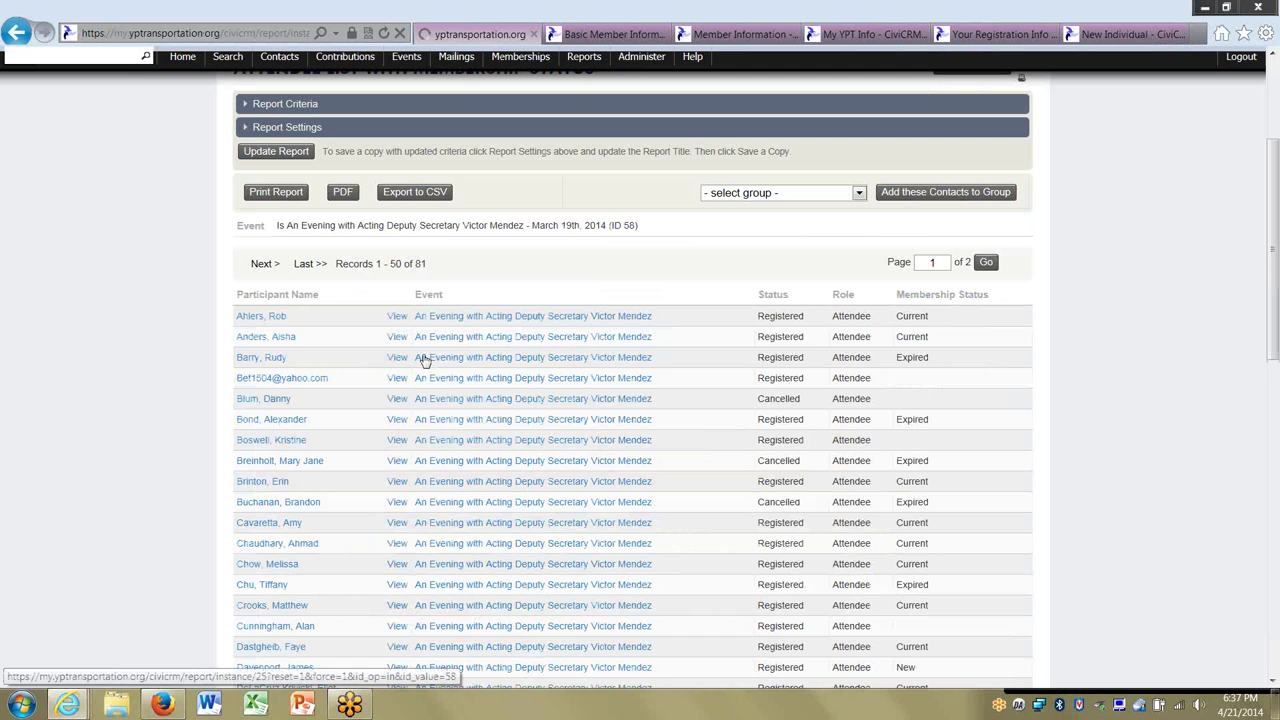
scroll(432, 312, "up", 5)
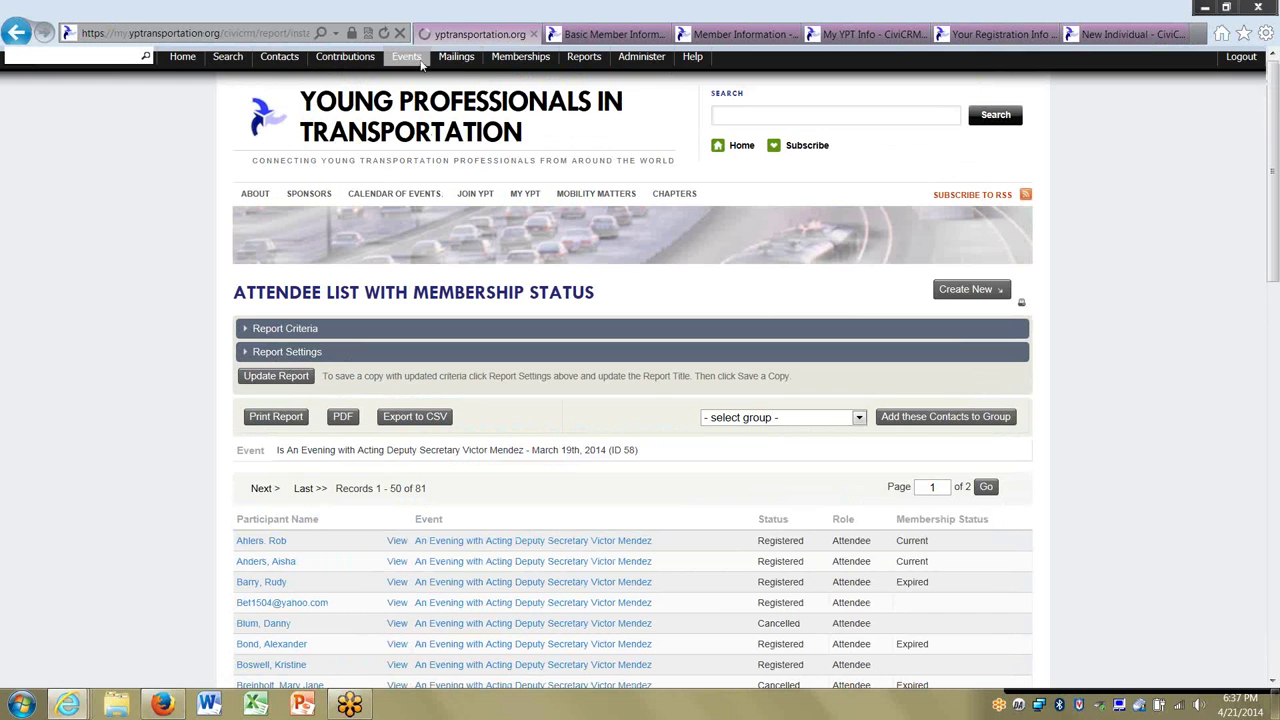
mouse_move(410, 60)
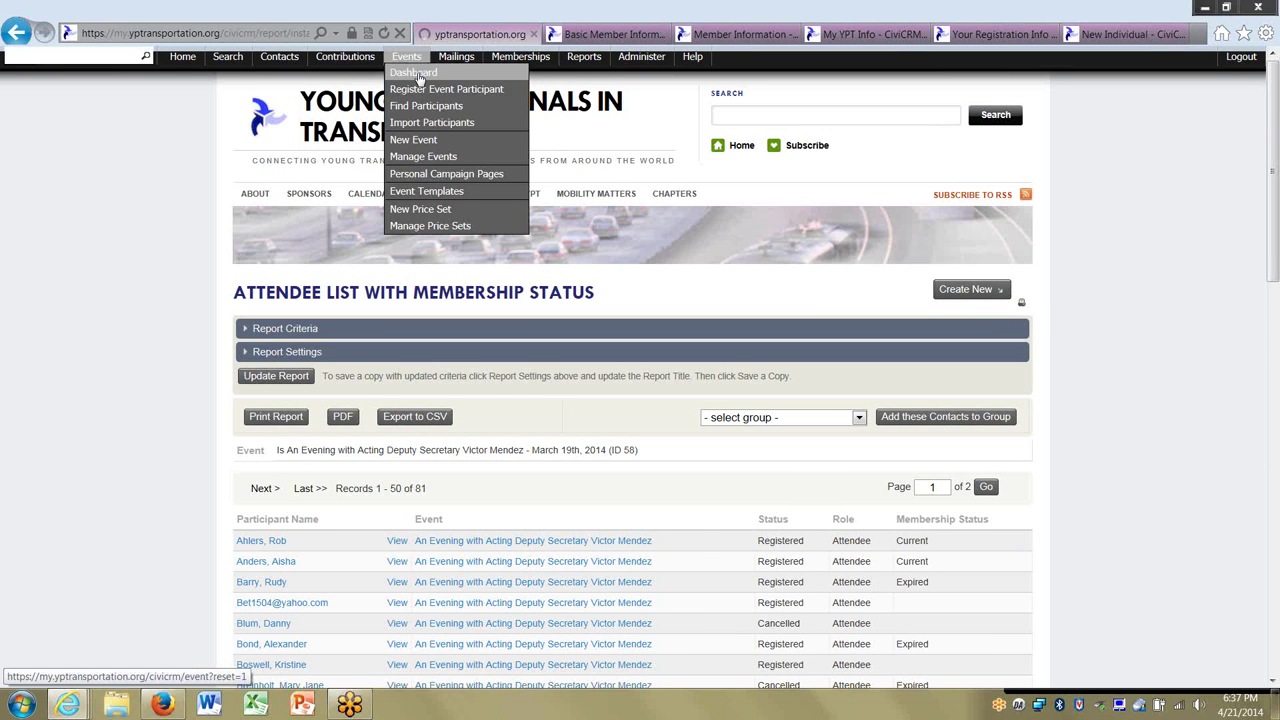
Search the events list for 'streetcar', replacing the earlier 'portland' search term.
left_click(418, 156)
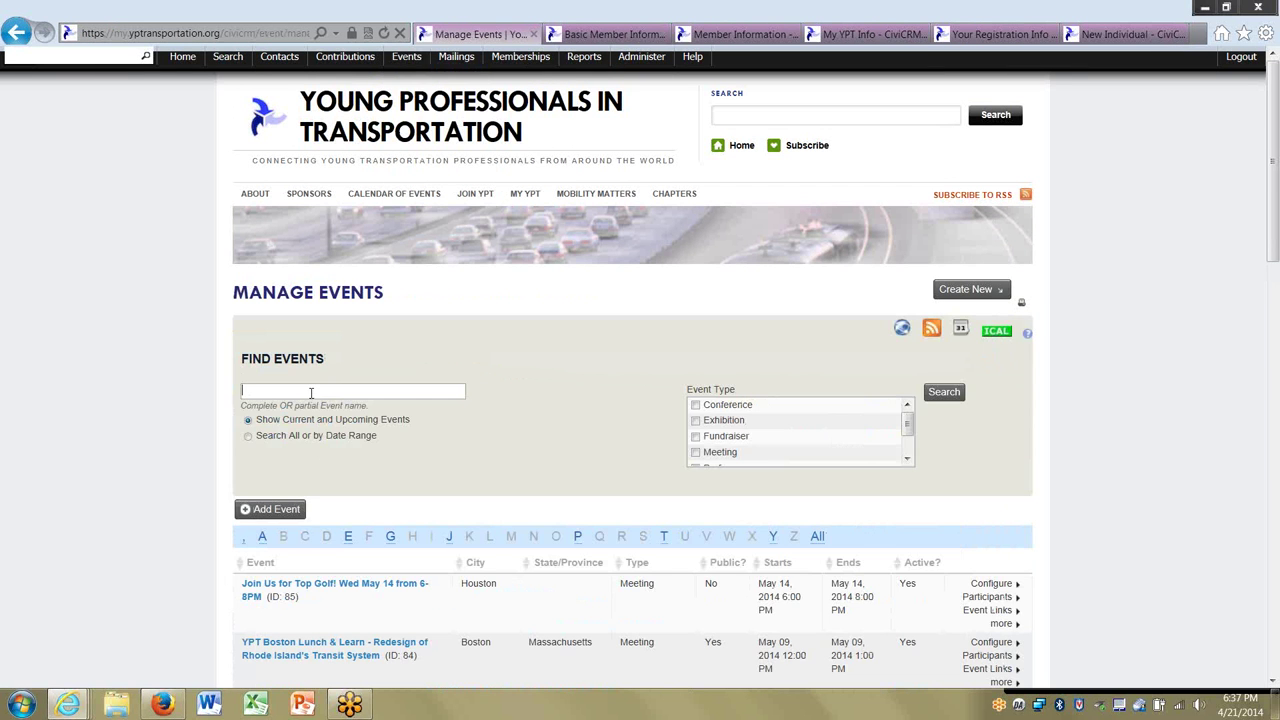
type("portland")
key("Return")
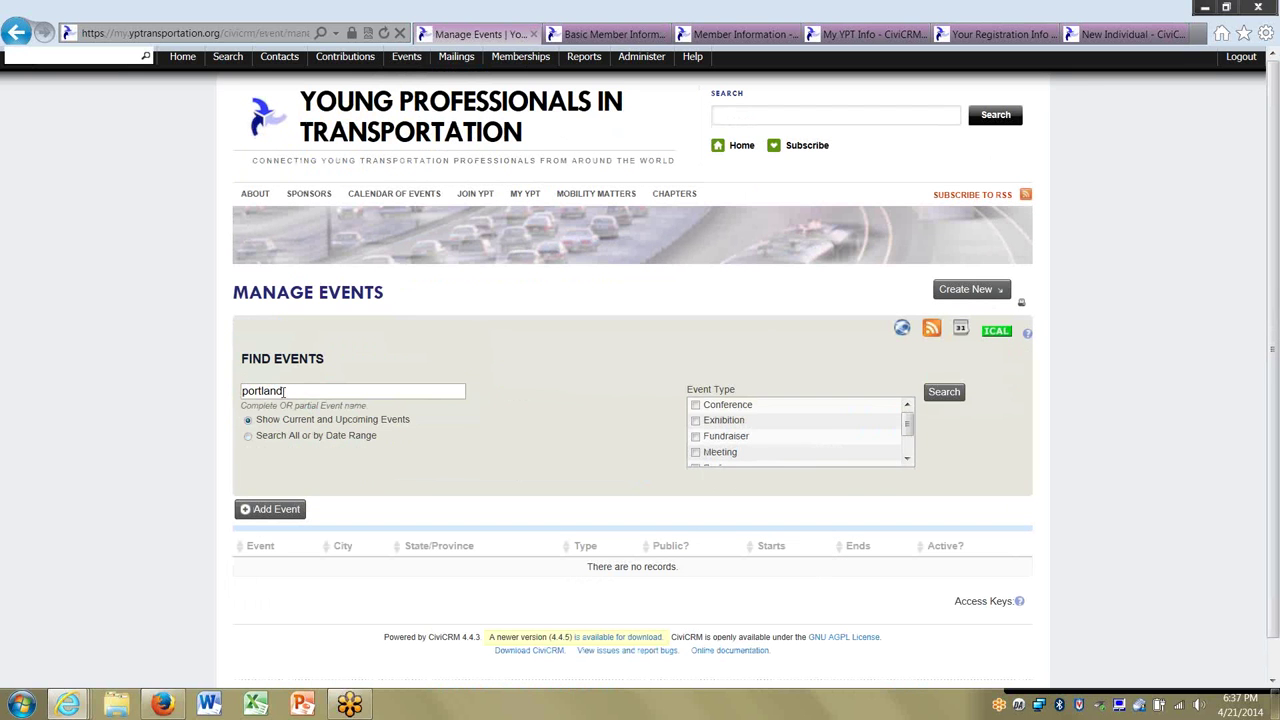
double_click(285, 391)
key("BackSpace")
type("streetcar")
key("Return")
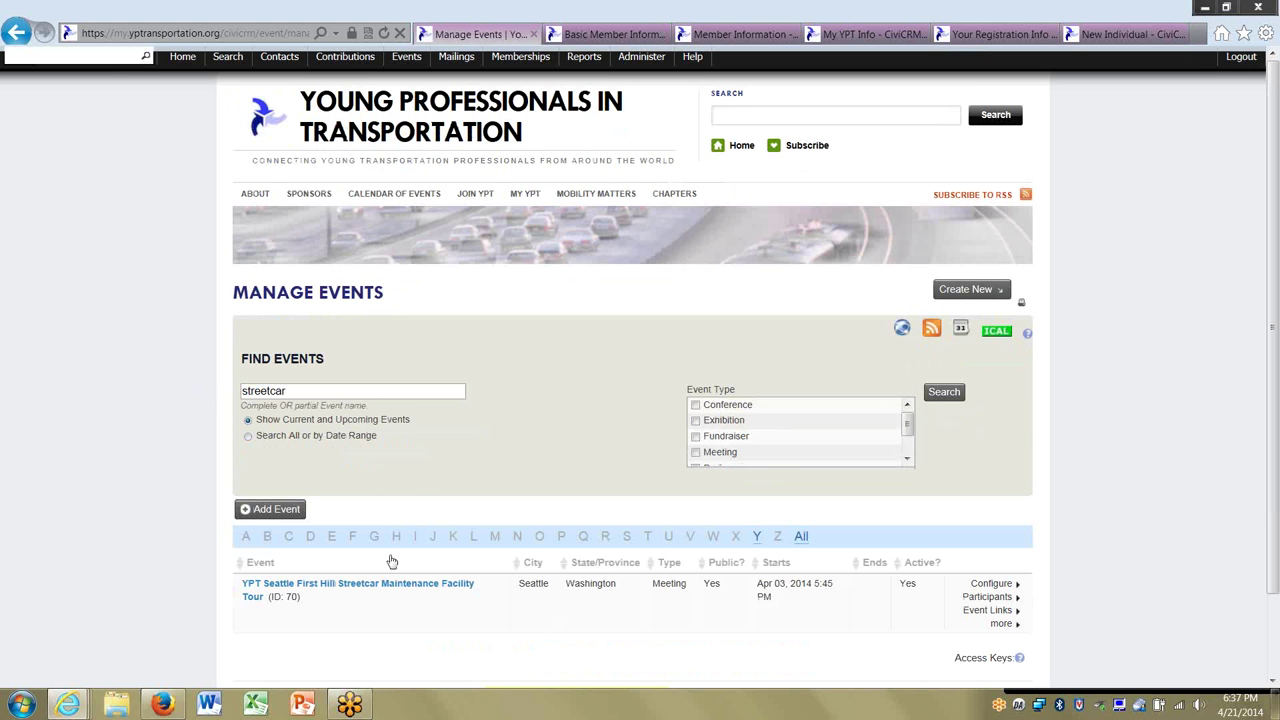
Open the First Hill Streetcar Maintenance Facility Tour info page and read through it.
left_click(404, 588)
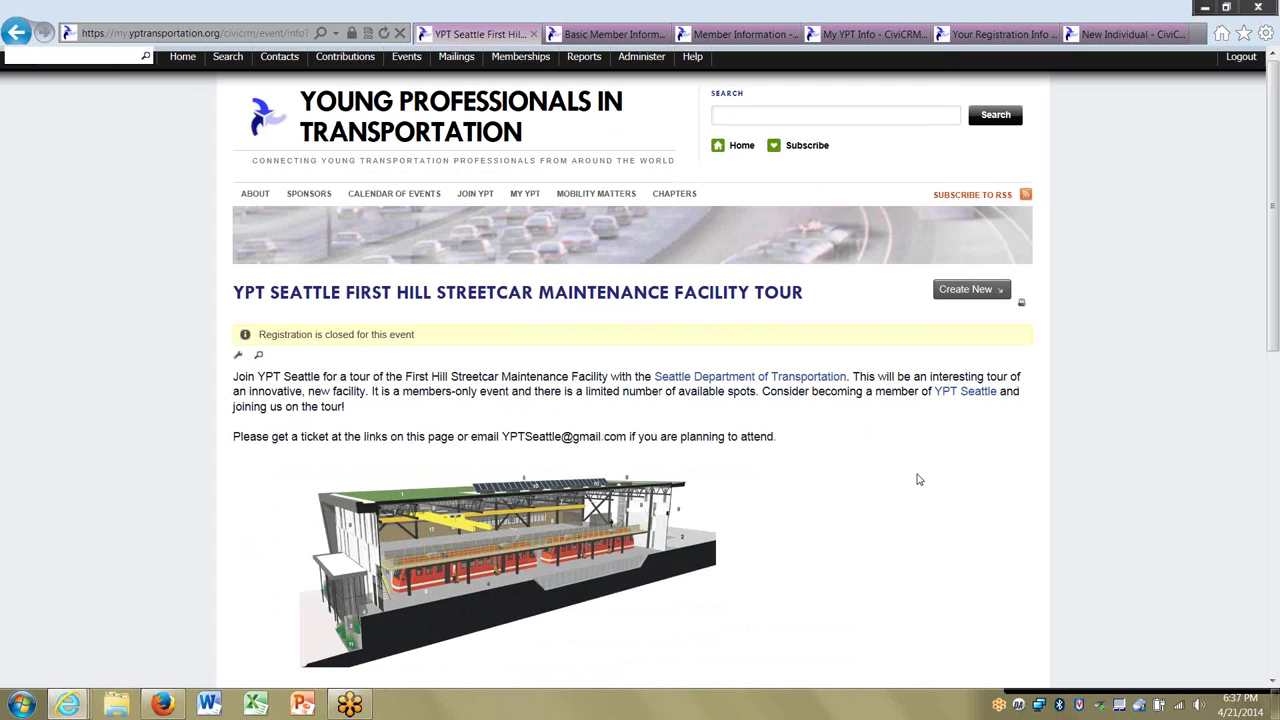
scroll(918, 479, "down", 5)
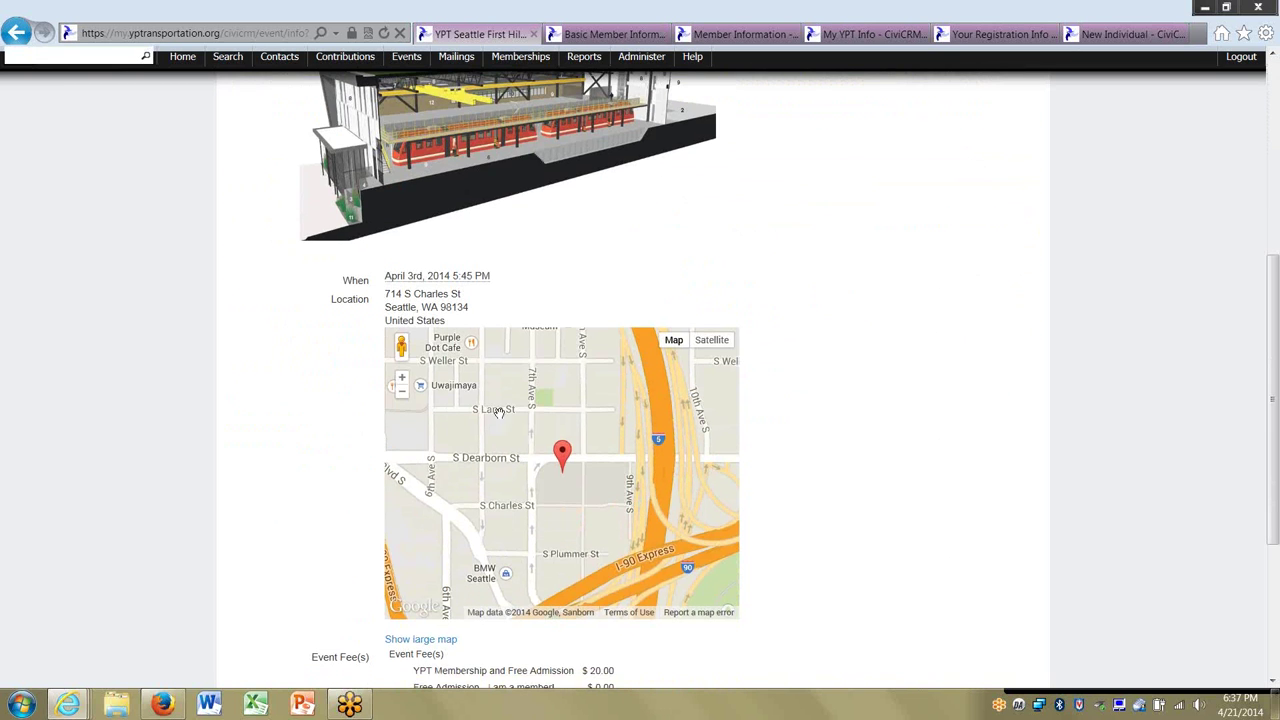
scroll(865, 474, "down", 3)
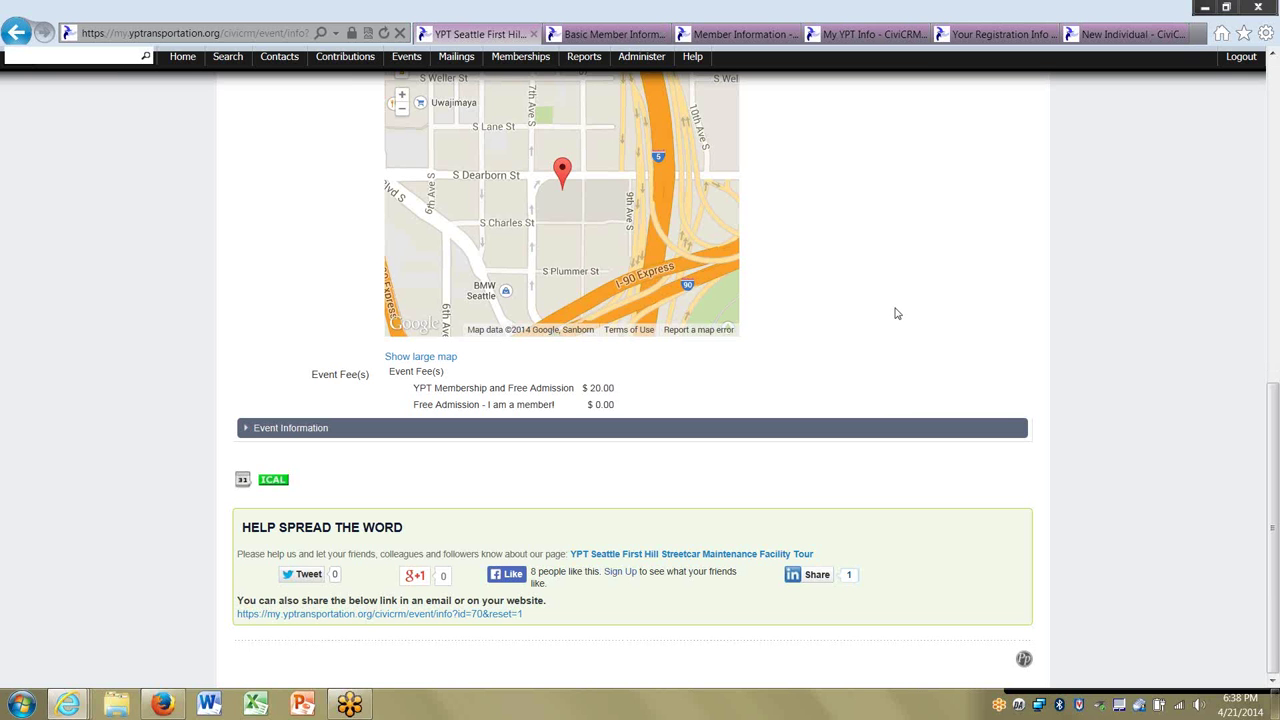
scroll(897, 313, "up", 5)
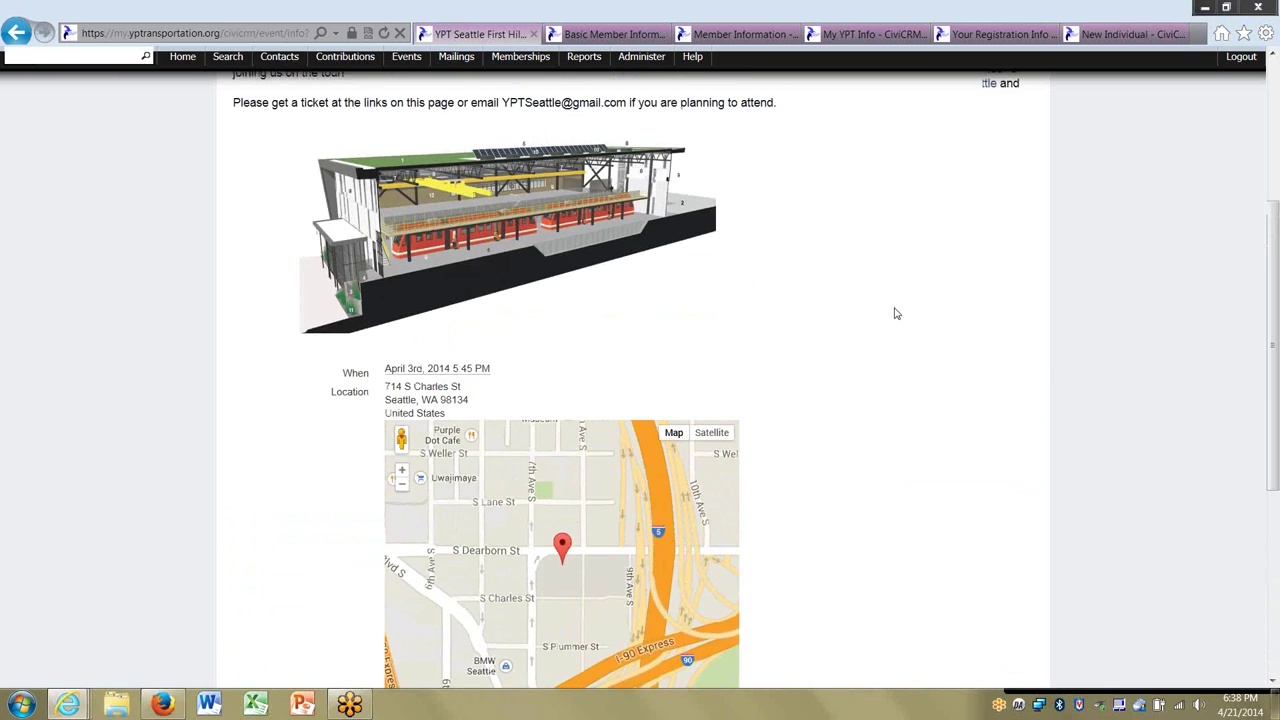
scroll(897, 313, "up", 3)
scroll(886, 414, "down", 1)
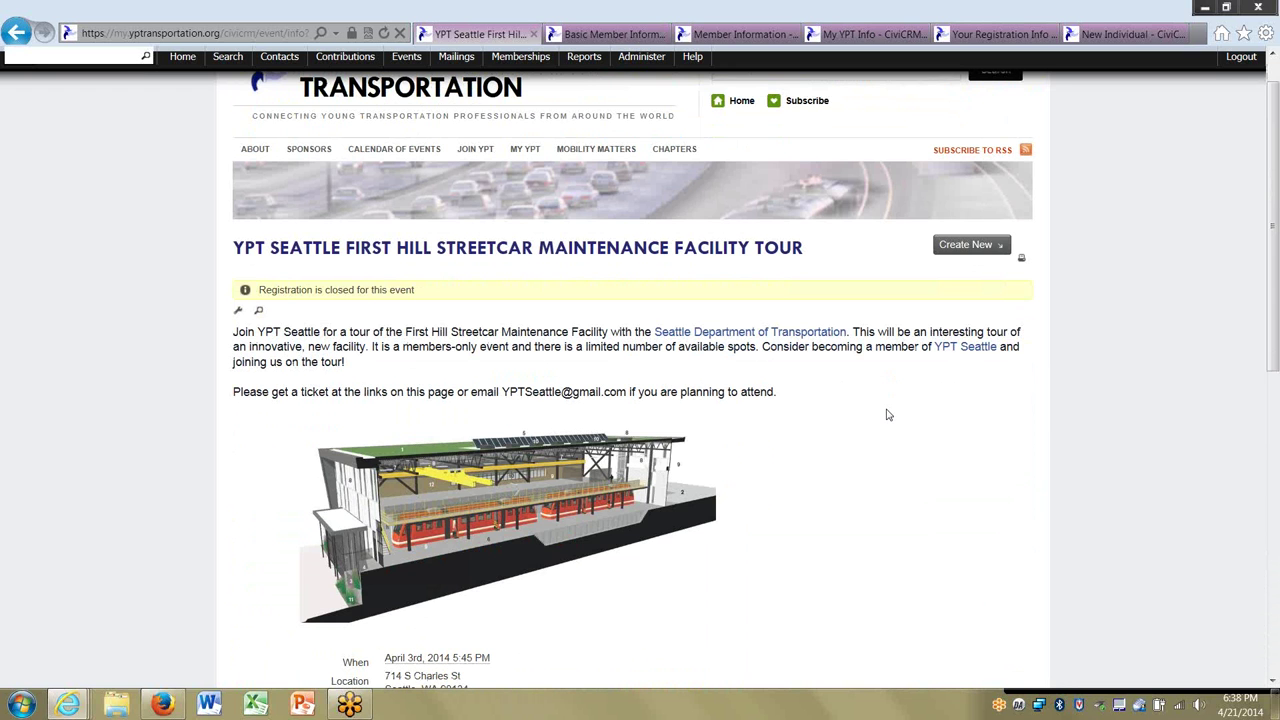
scroll(891, 414, "down", 2)
scroll(895, 414, "up", 2)
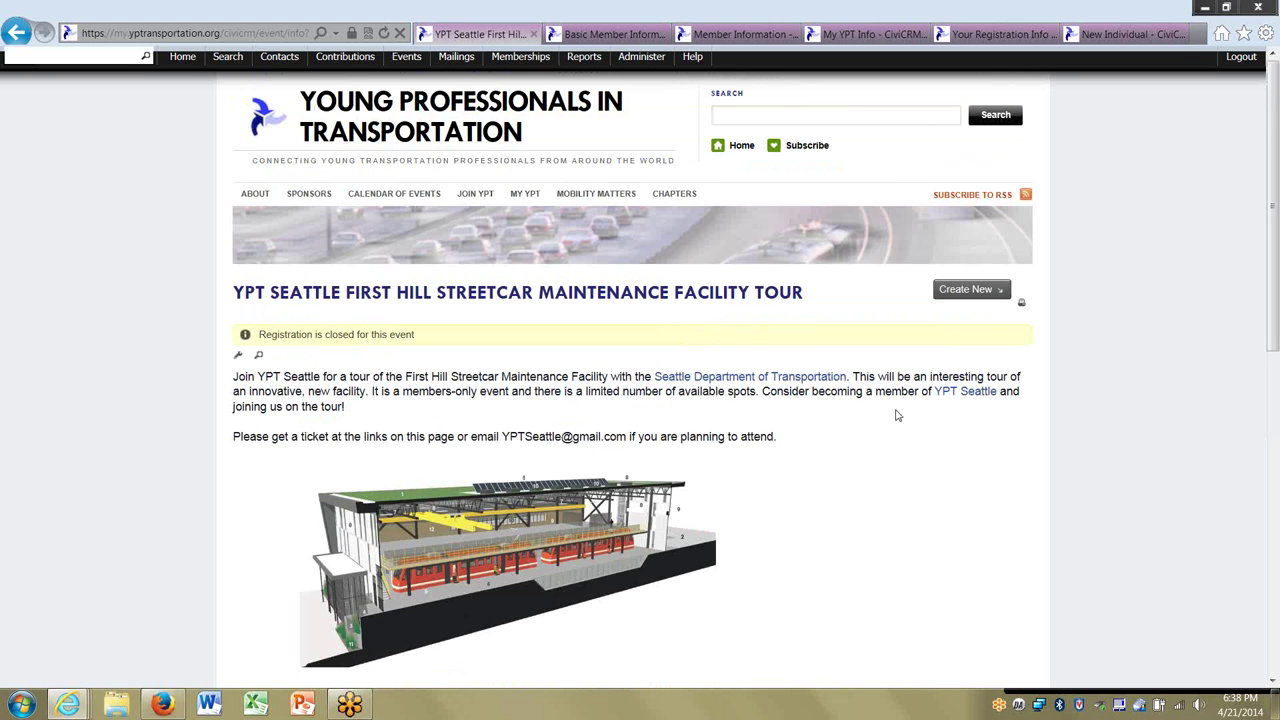
scroll(896, 414, "down", 2)
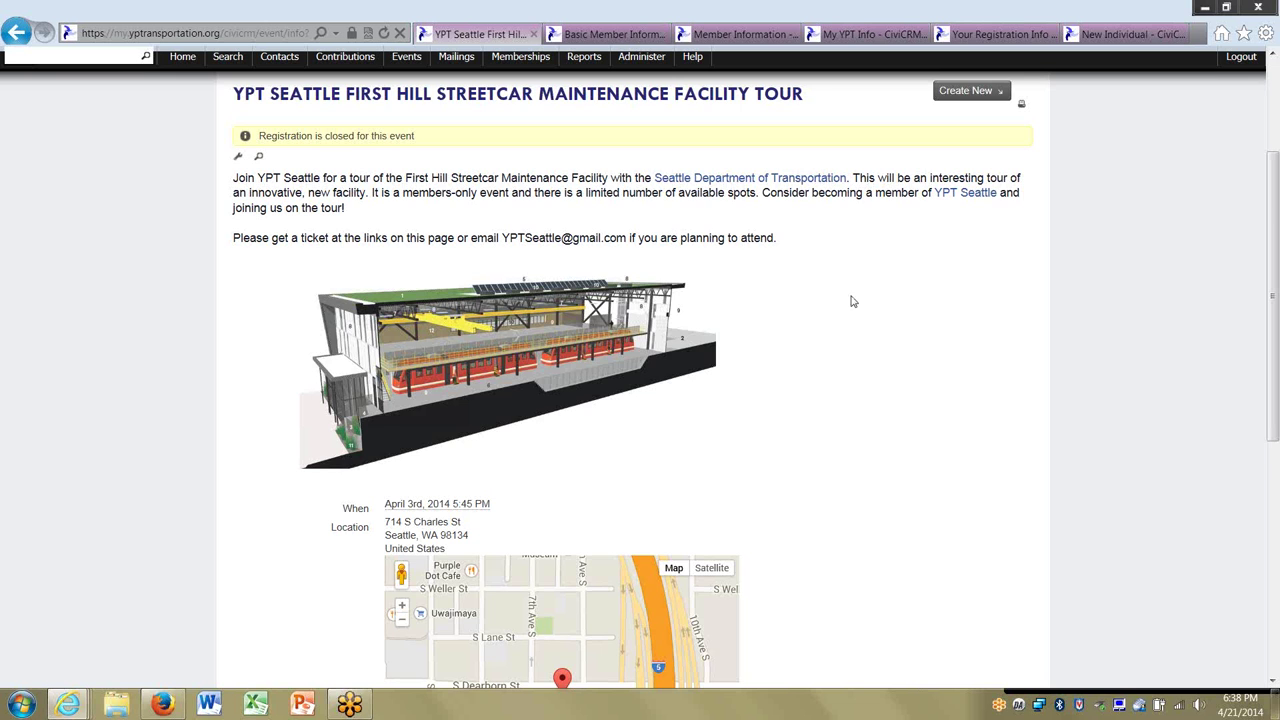
scroll(877, 322, "up", 2)
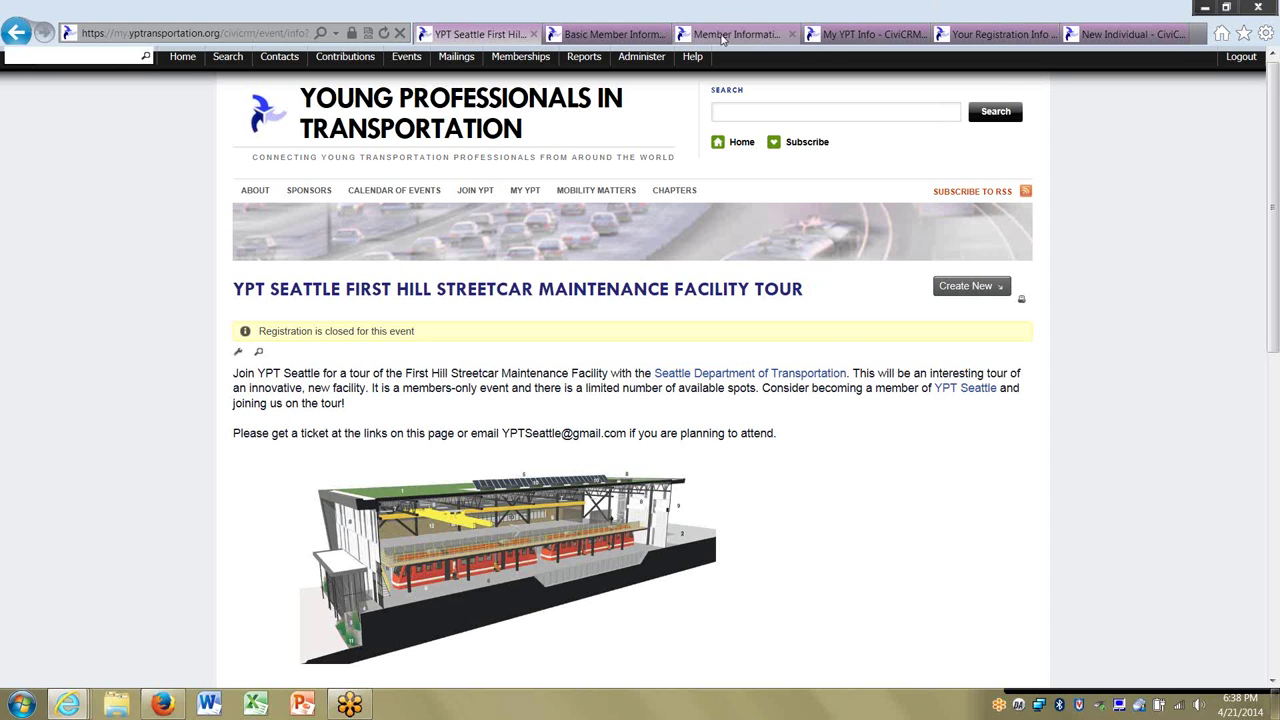
left_click(404, 58)
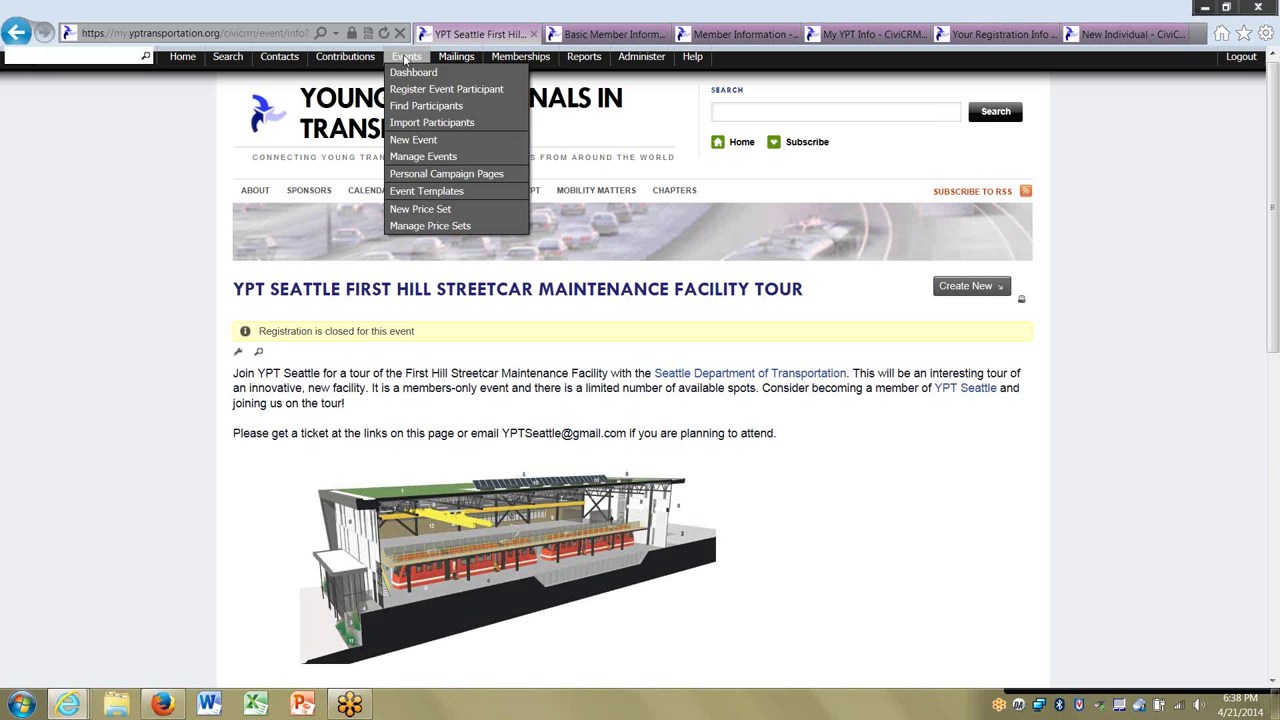
Search events for 'deputy' and list participants of the Victor Mendez evening event.
left_click(406, 158)
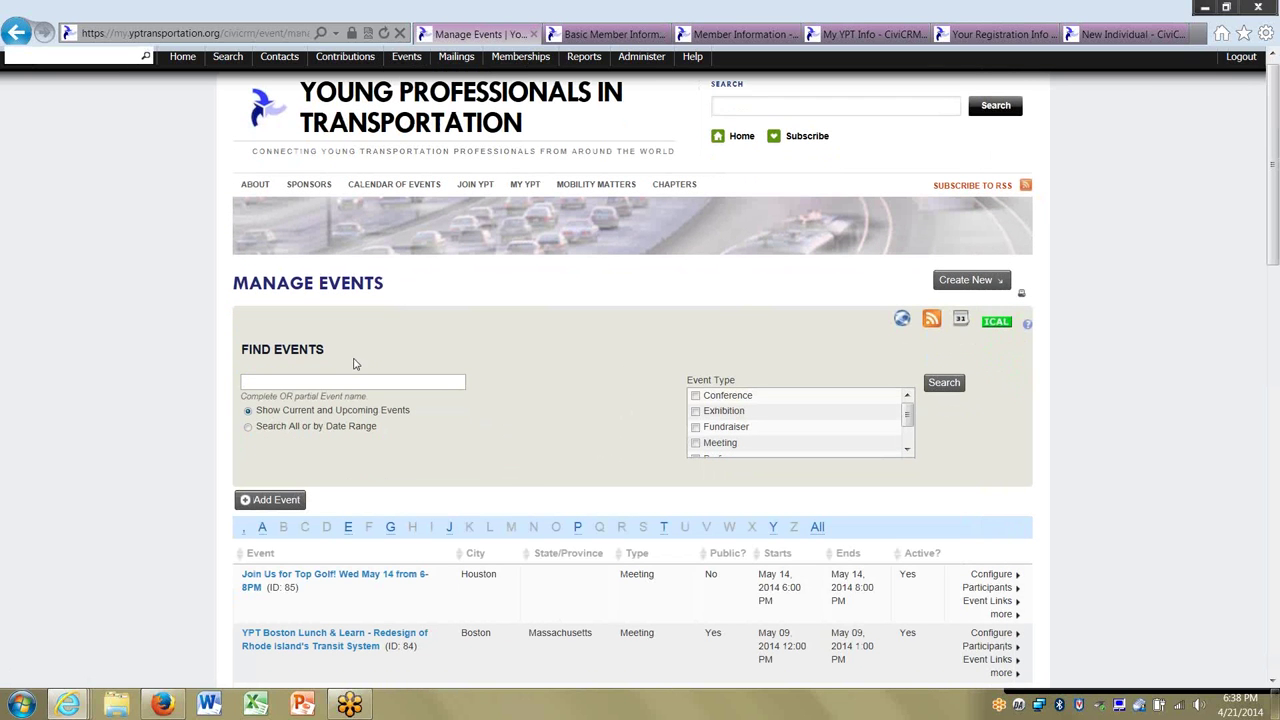
left_click(340, 380)
type("deputy")
key("Return")
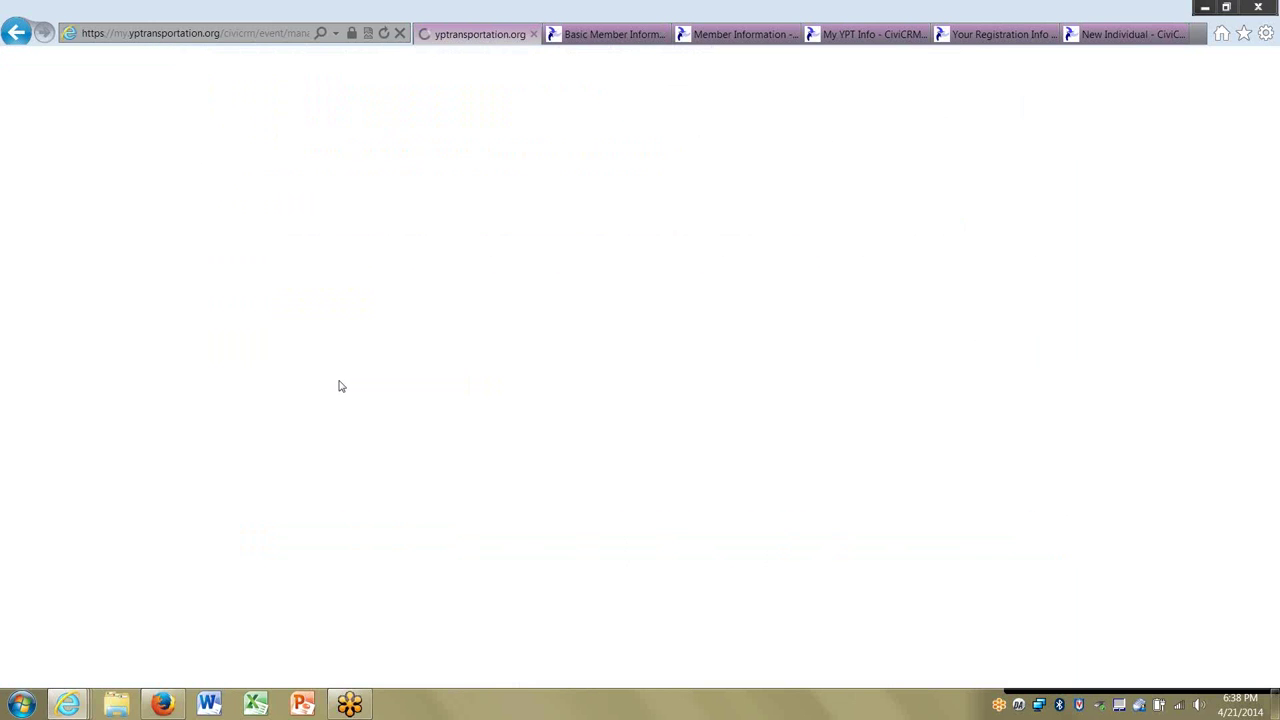
scroll(137, 487, "down", 2)
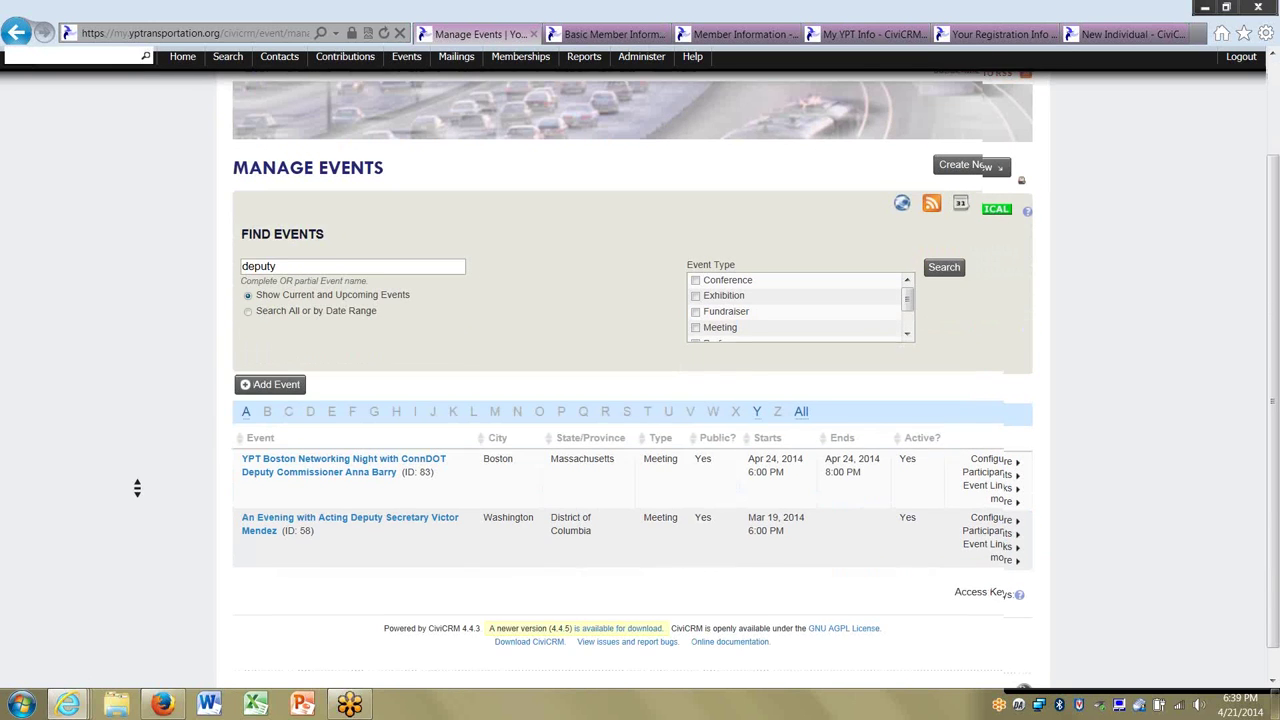
left_click(930, 543)
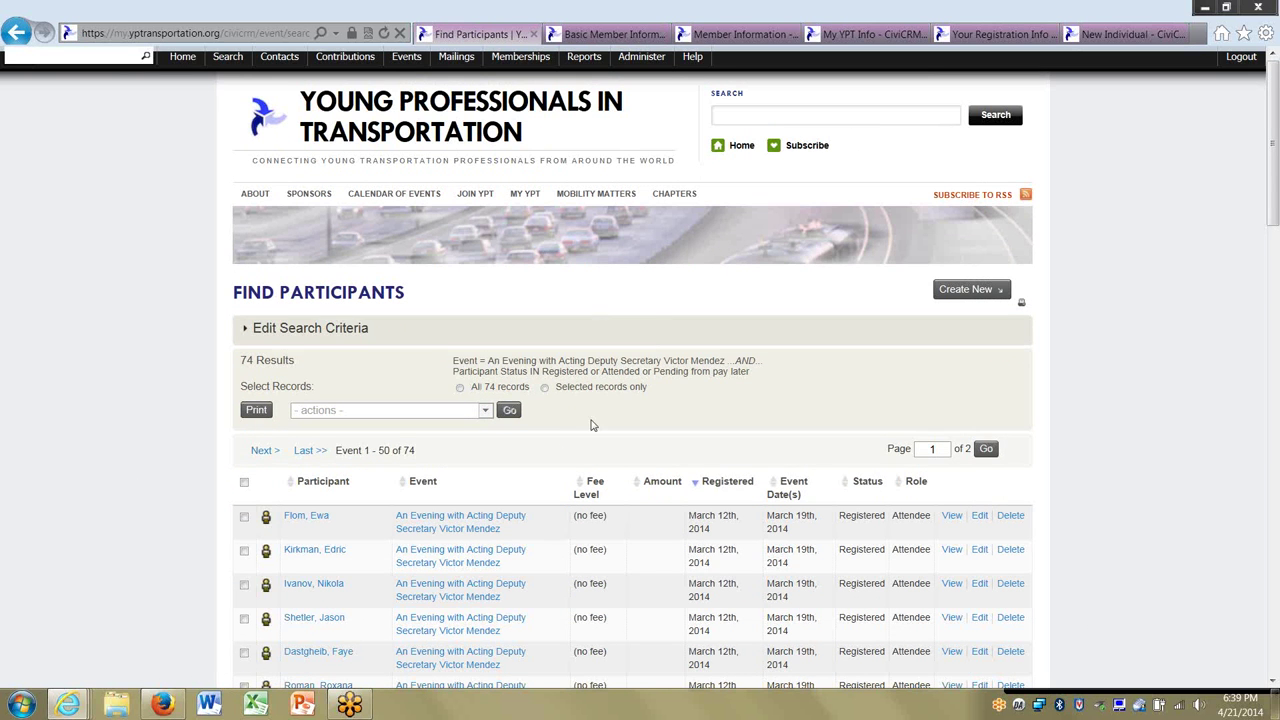
Select all 74 participant records and choose Send Email to Contacts as the action.
left_click(461, 387)
left_click(448, 411)
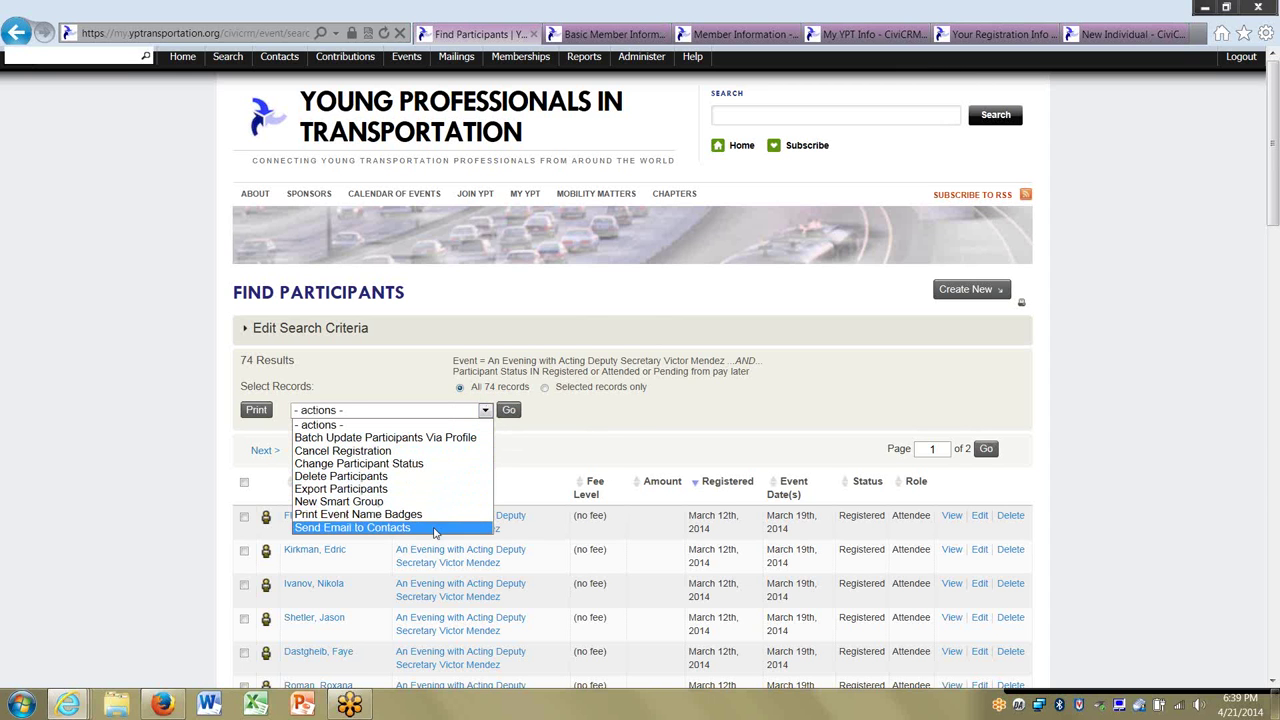
left_click(633, 412)
scroll(633, 412, "down", 1)
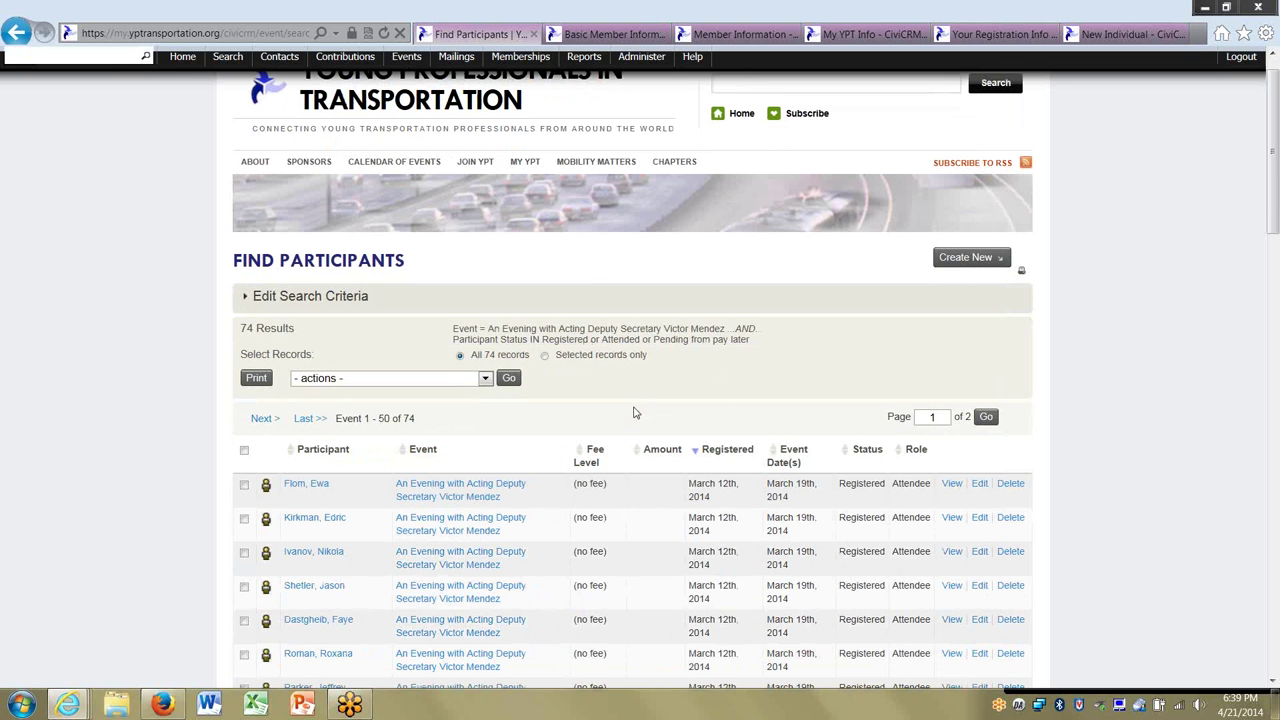
left_click(384, 380)
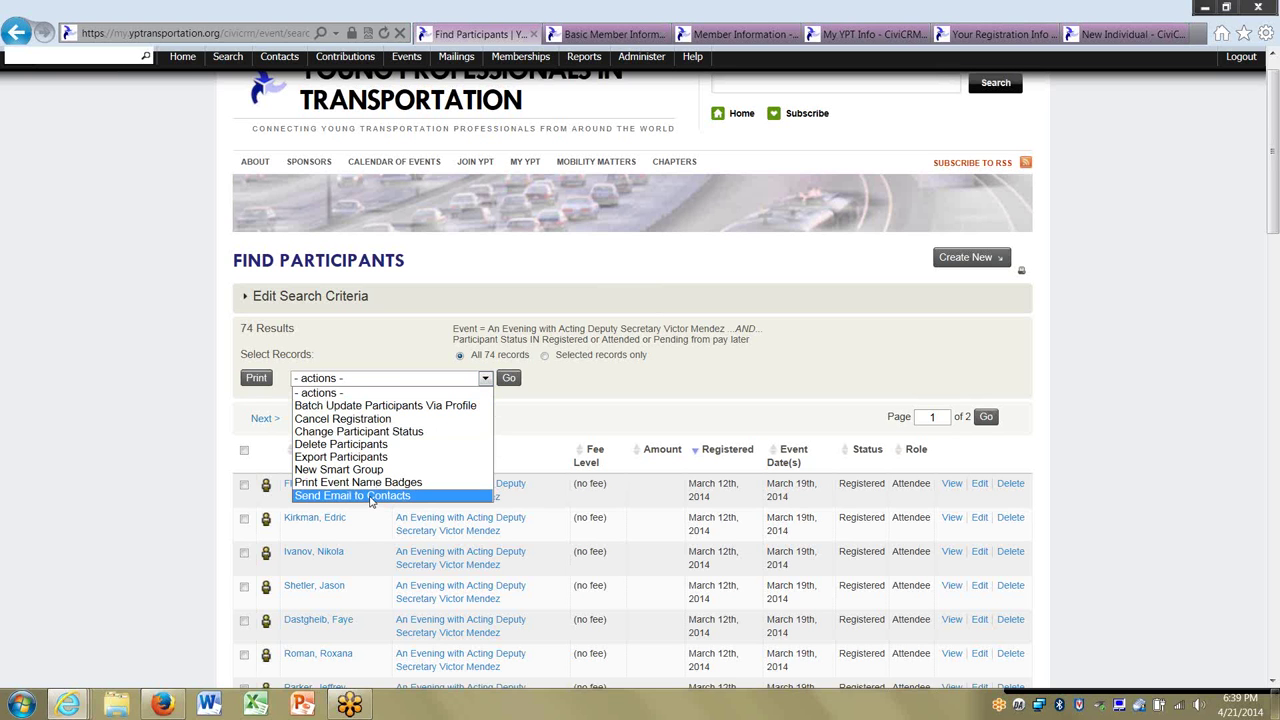
left_click(734, 370)
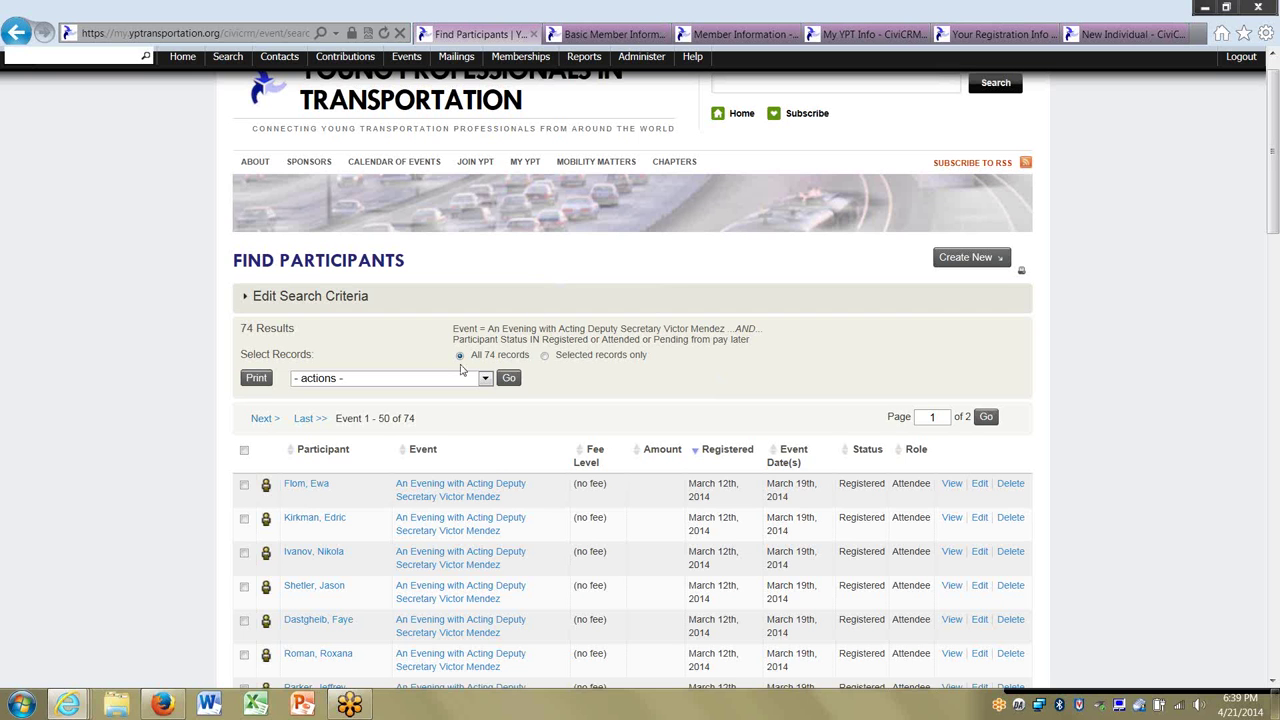
left_click(416, 379)
left_click(420, 494)
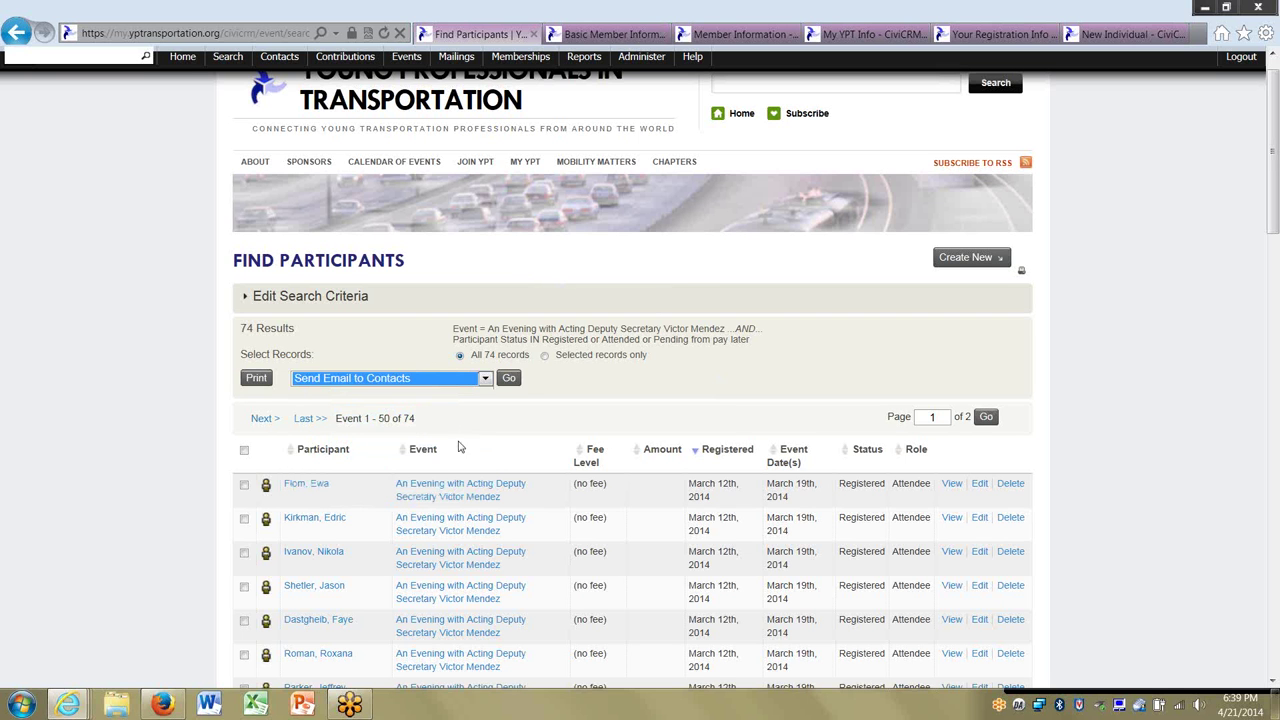
left_click(452, 60)
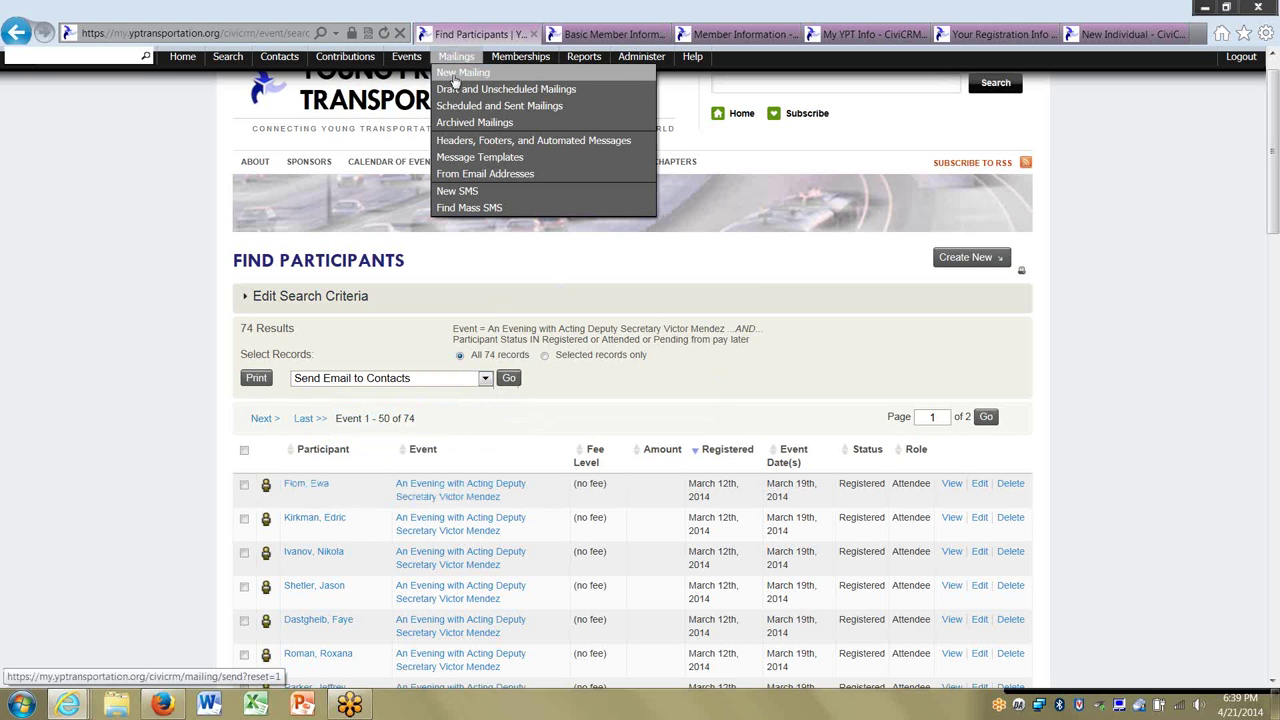
Open a blank New Mailing form at step 1, Select Recipients.
left_click(455, 74)
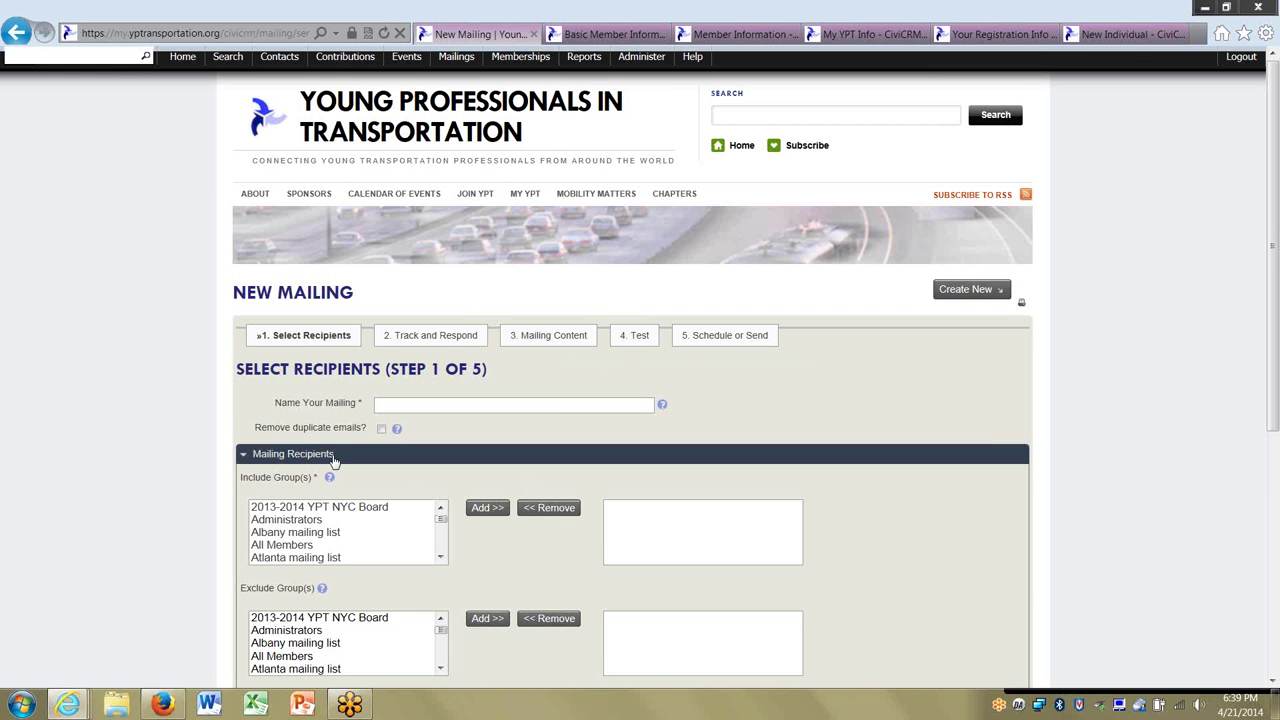
scroll(334, 458, "down", 3)
scroll(151, 463, "up", 2)
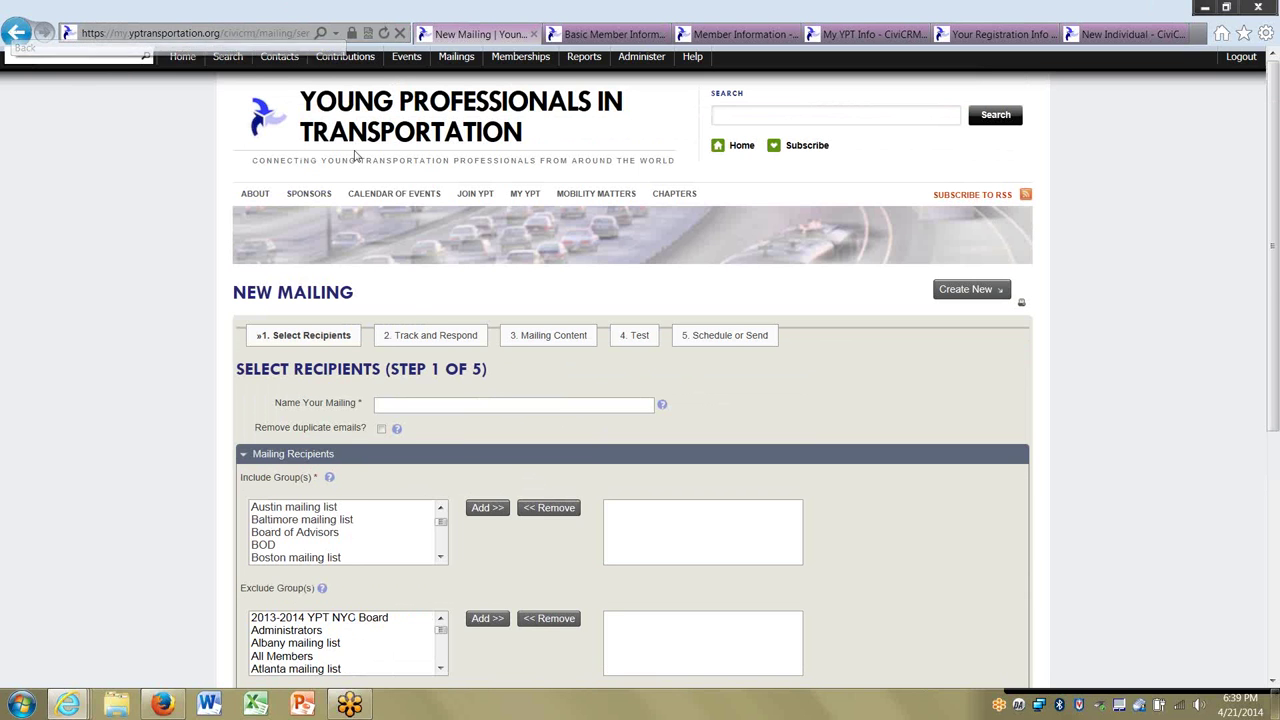
In Advanced Search, filter by Participant Status Registered and search, returning 573 contacts.
mouse_move(229, 57)
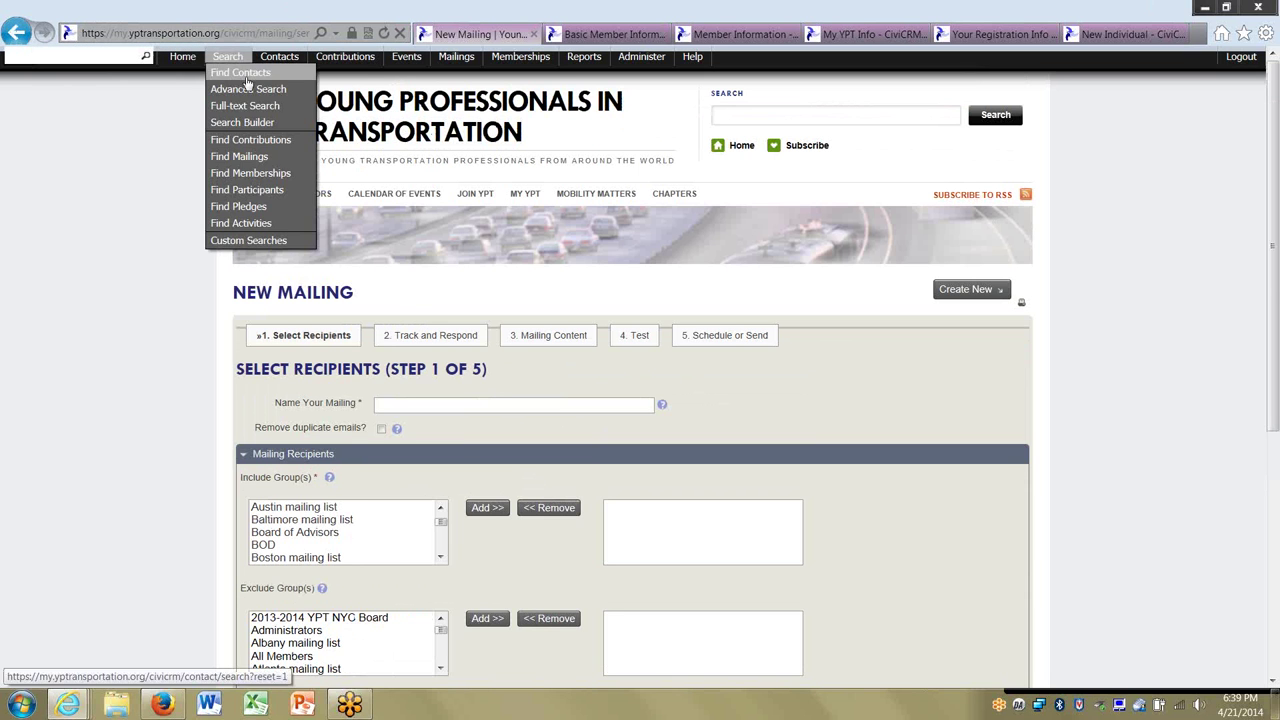
left_click(247, 89)
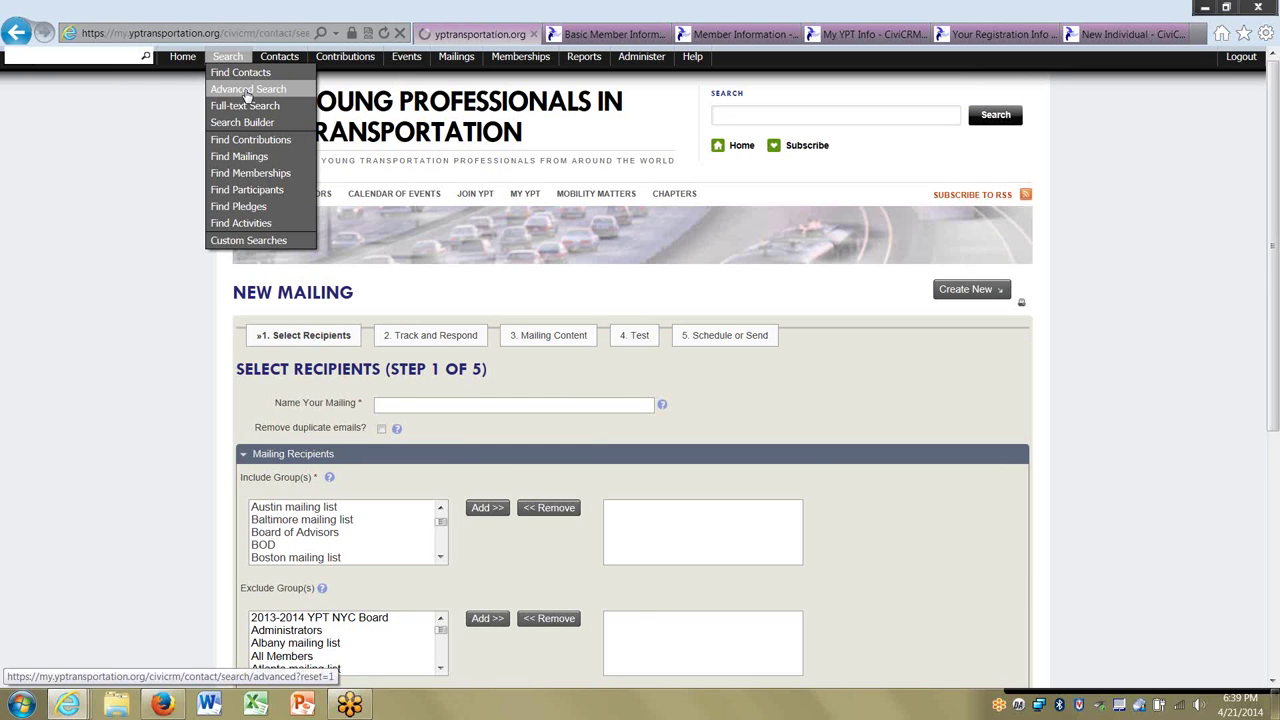
scroll(319, 431, "down", 5)
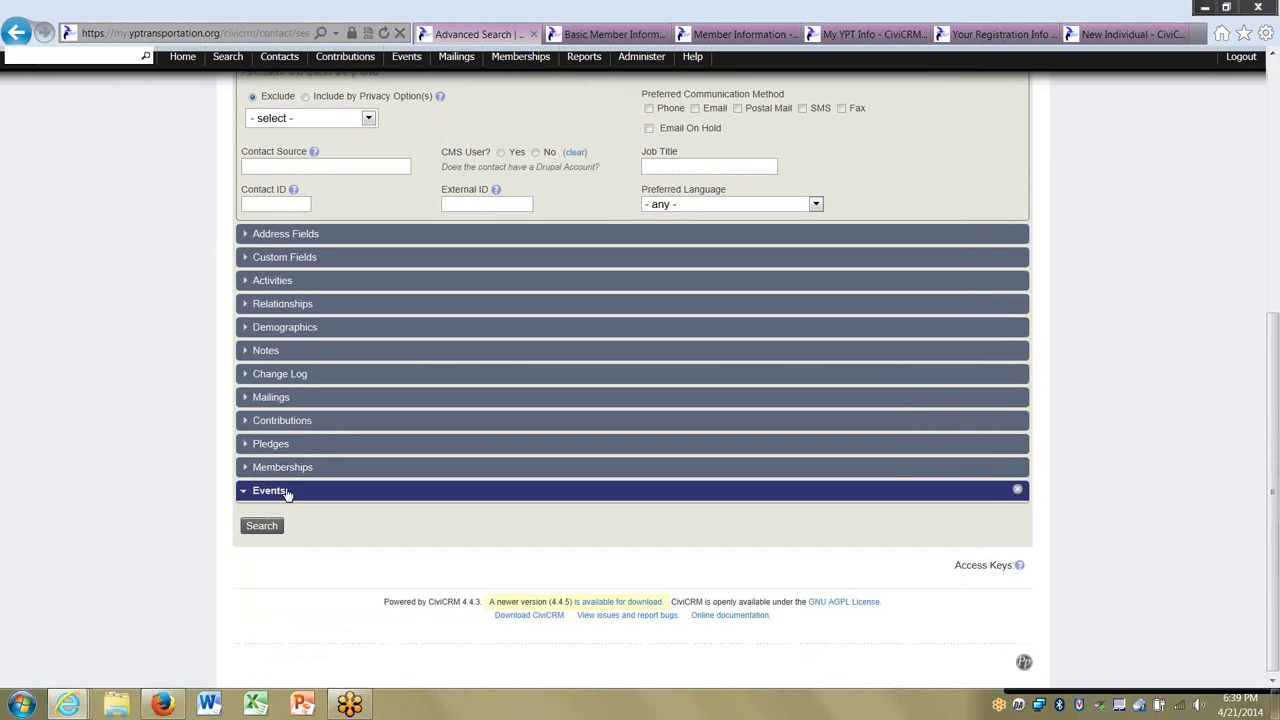
left_click(368, 490)
scroll(370, 500, "down", 2)
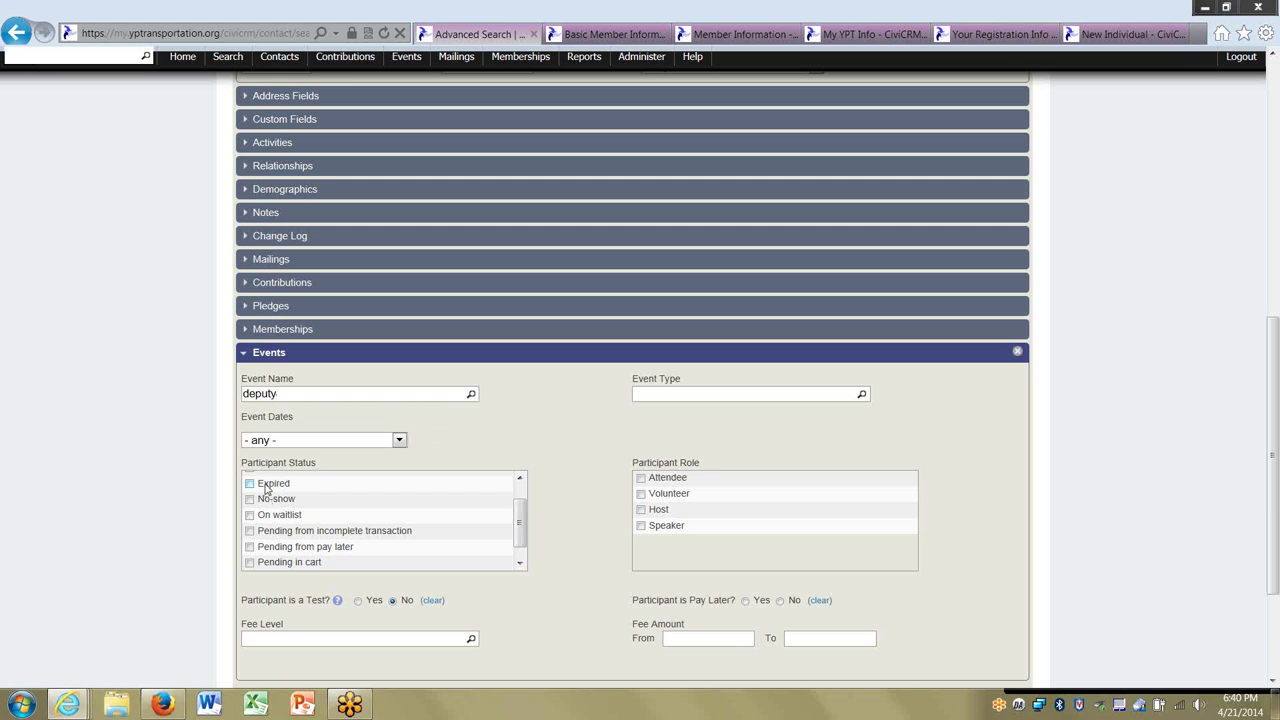
scroll(265, 487, "up", 1)
scroll(265, 487, "up", 5)
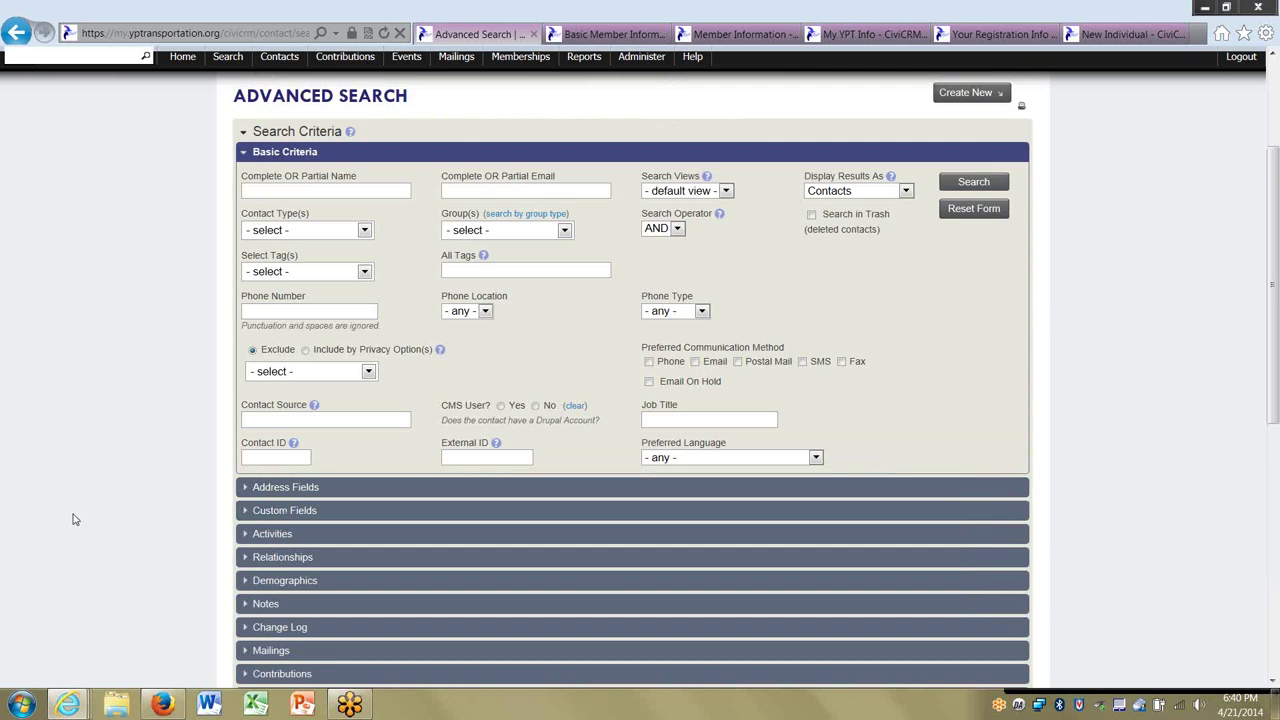
scroll(73, 520, "down", 6)
left_click_drag(523, 330, 522, 385)
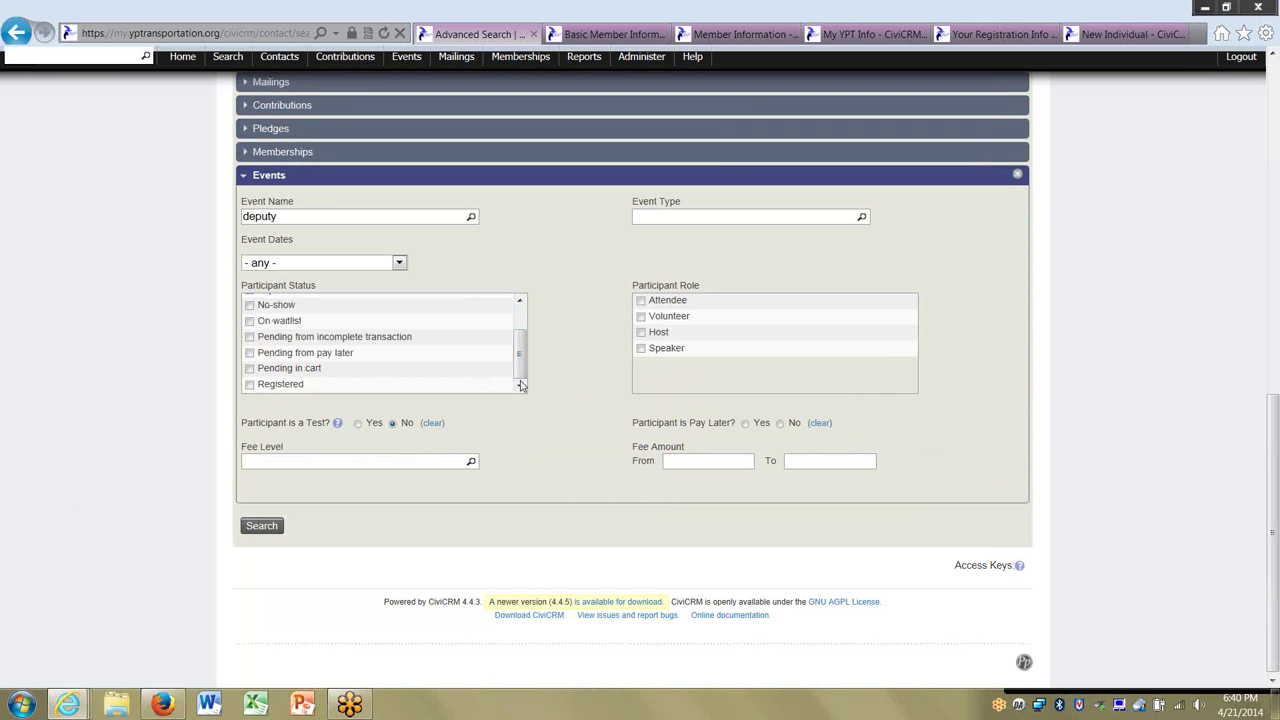
left_click(280, 385)
left_click(264, 530)
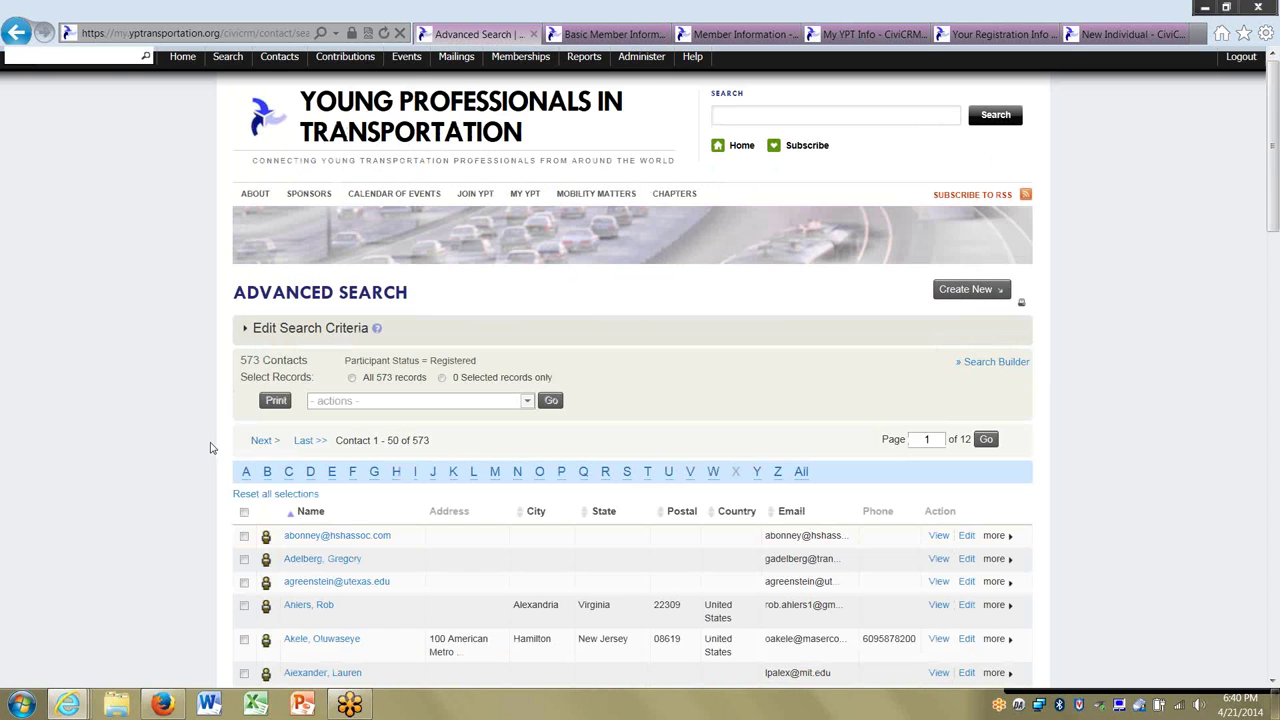
Add the custom-field criterion Chapters = Washington, DC and rerun the search, leaving 128 contacts.
scroll(142, 448, "down", 3)
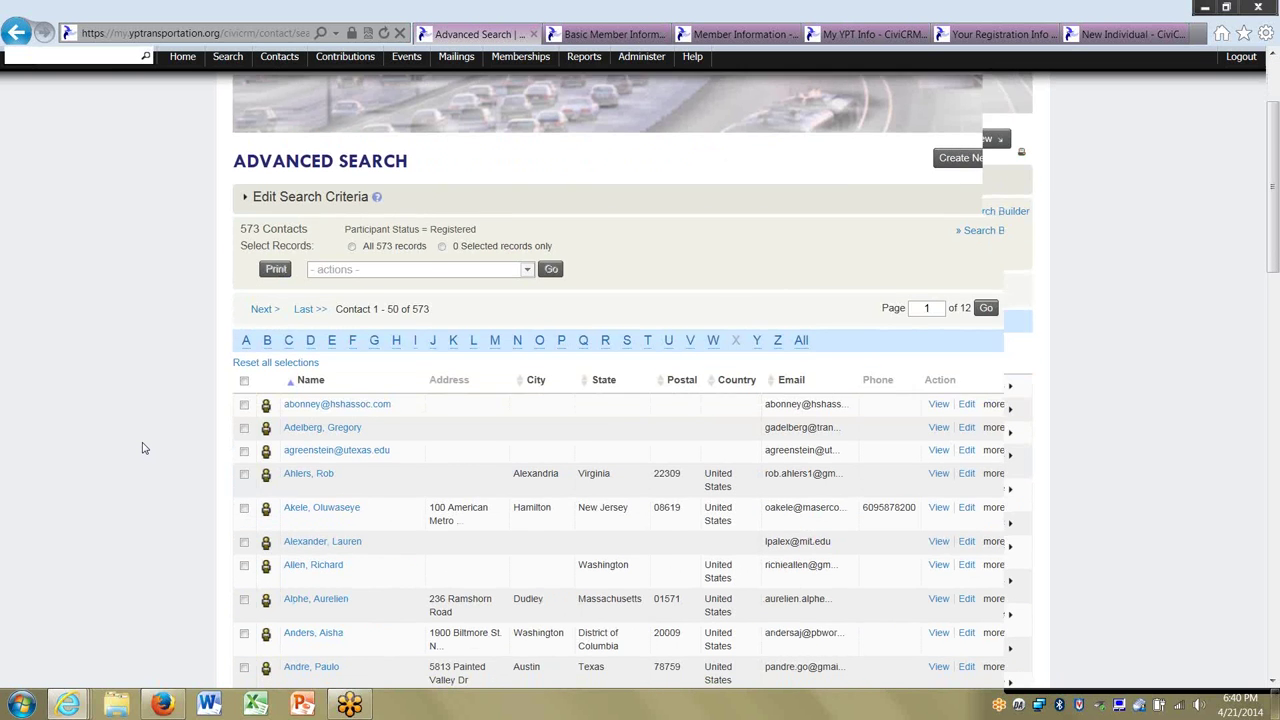
scroll(142, 448, "up", 2)
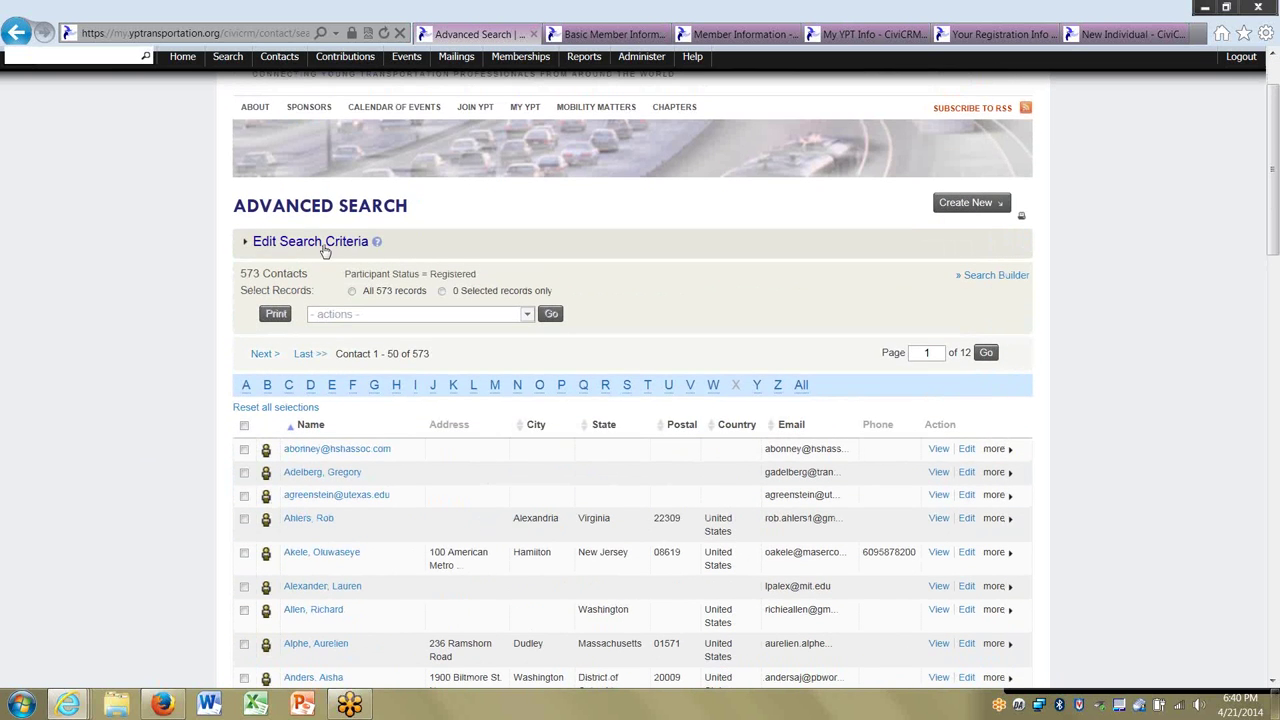
left_click(325, 243)
scroll(177, 466, "down", 3)
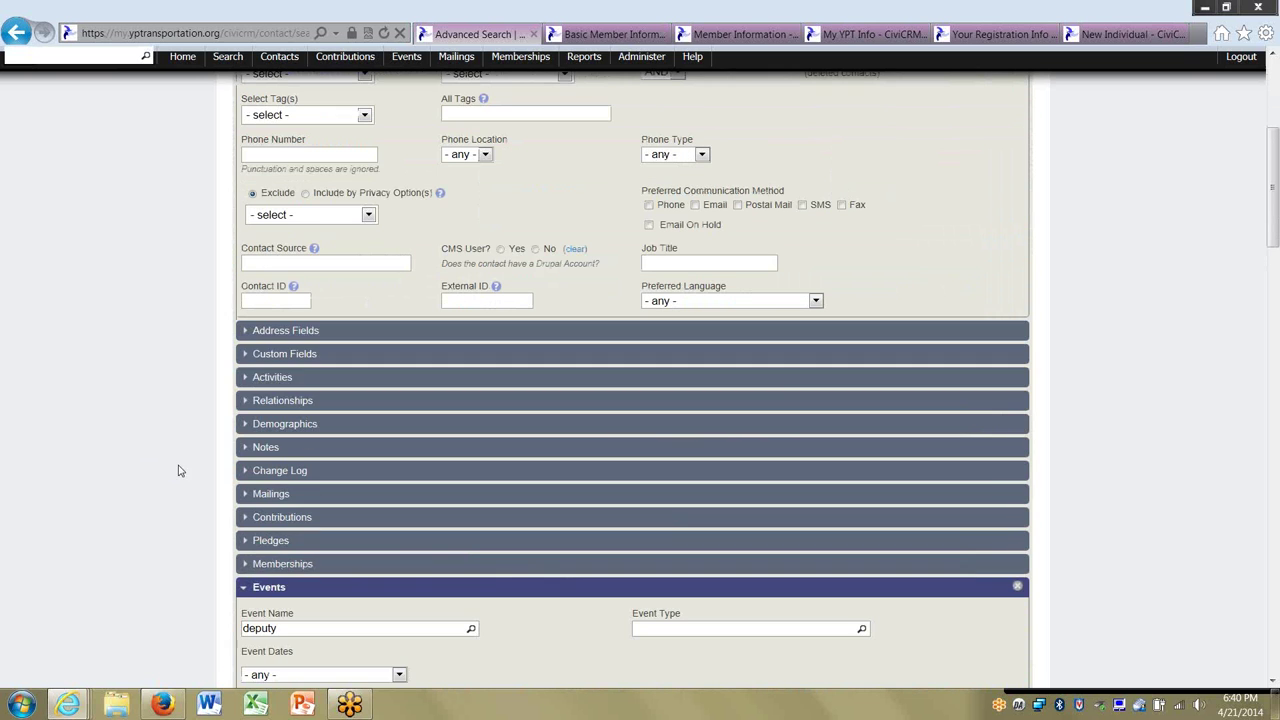
left_click(306, 356)
scroll(374, 463, "down", 1)
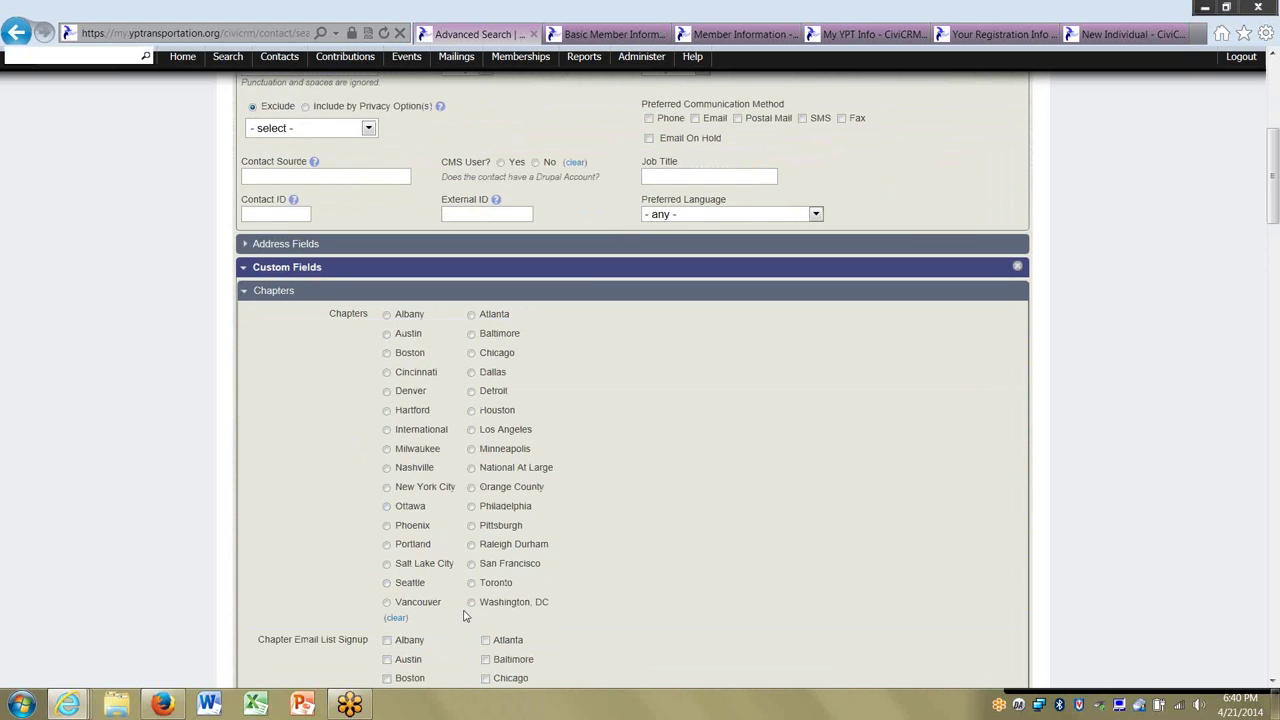
scroll(314, 443, "down", 8)
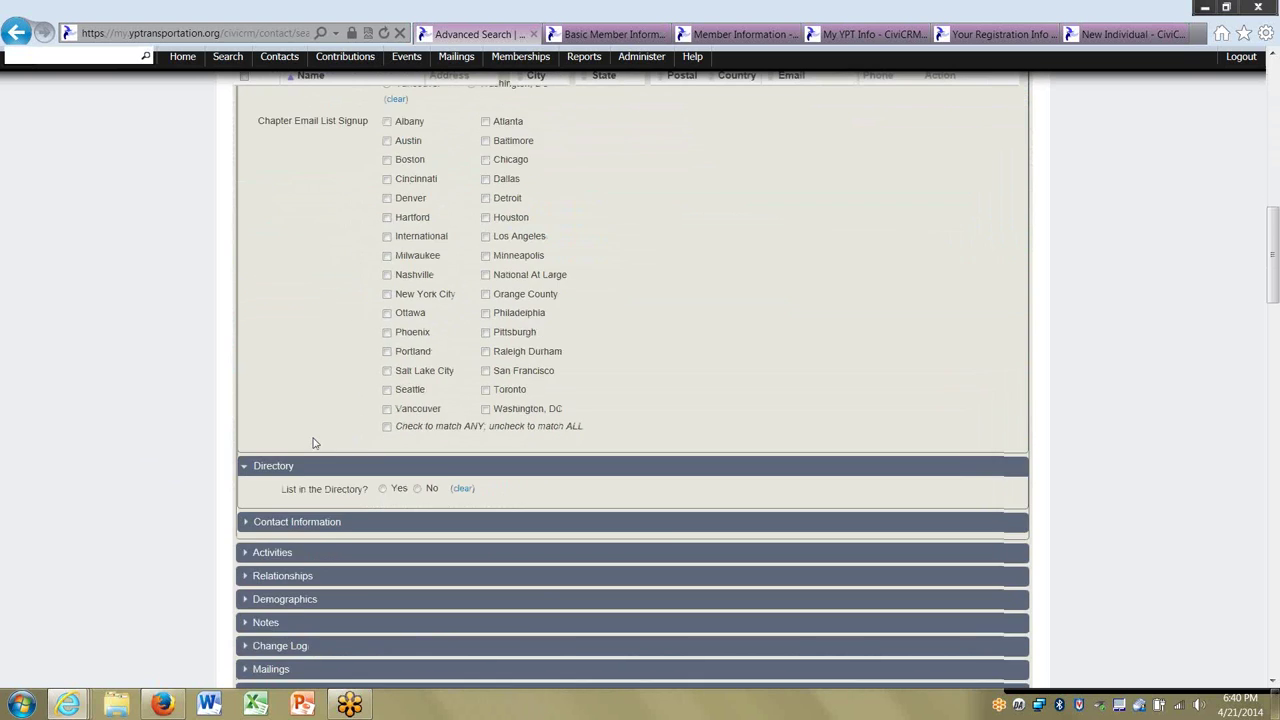
scroll(307, 443, "down", 3)
scroll(280, 430, "down", 2)
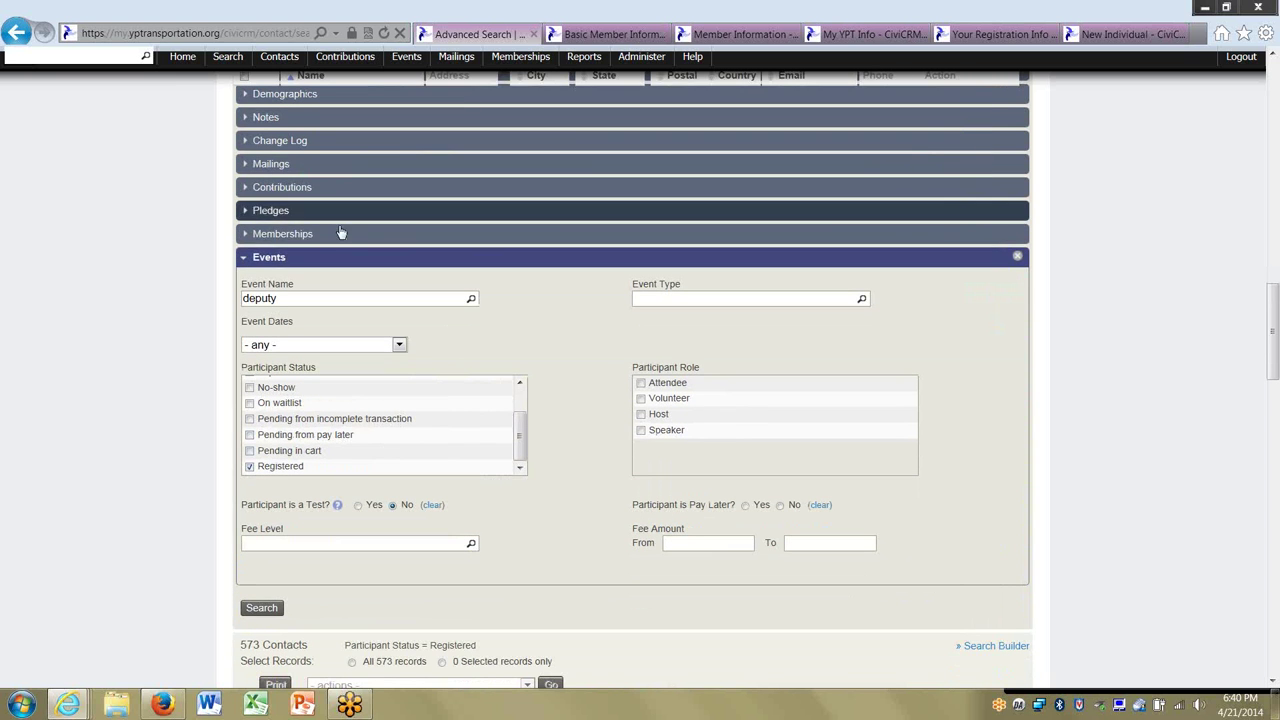
left_click(262, 609)
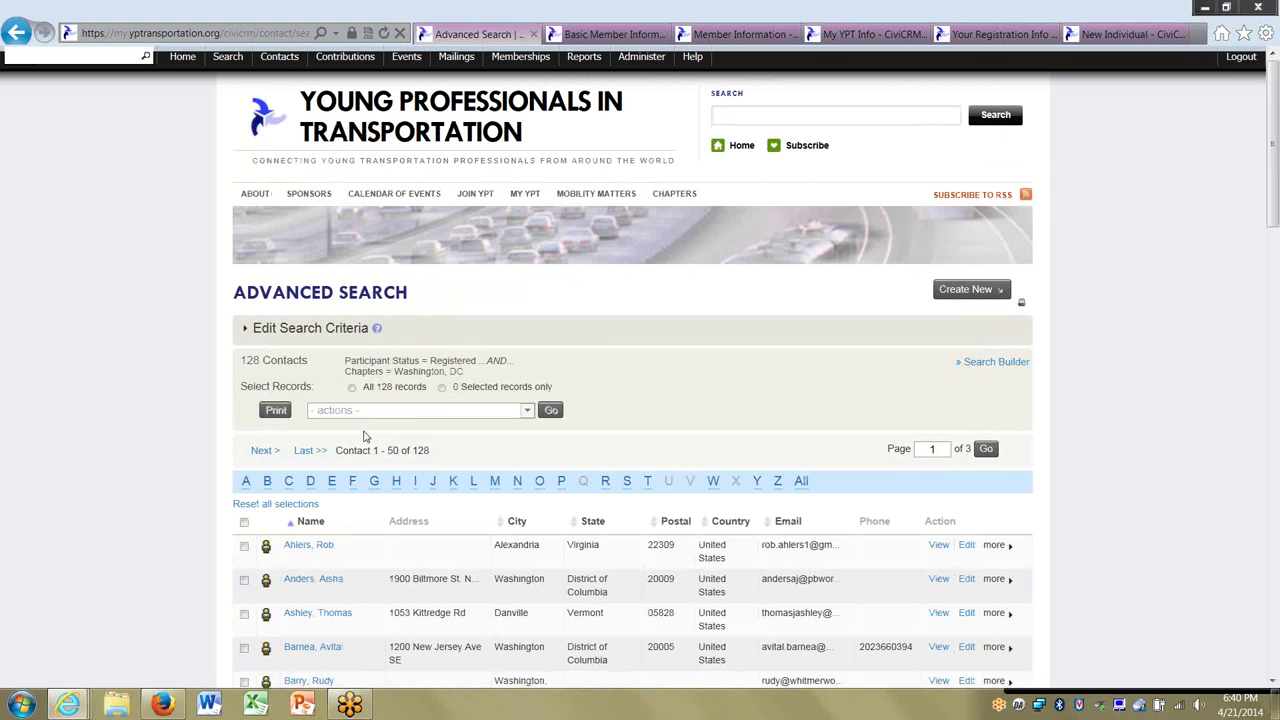
left_click(398, 415)
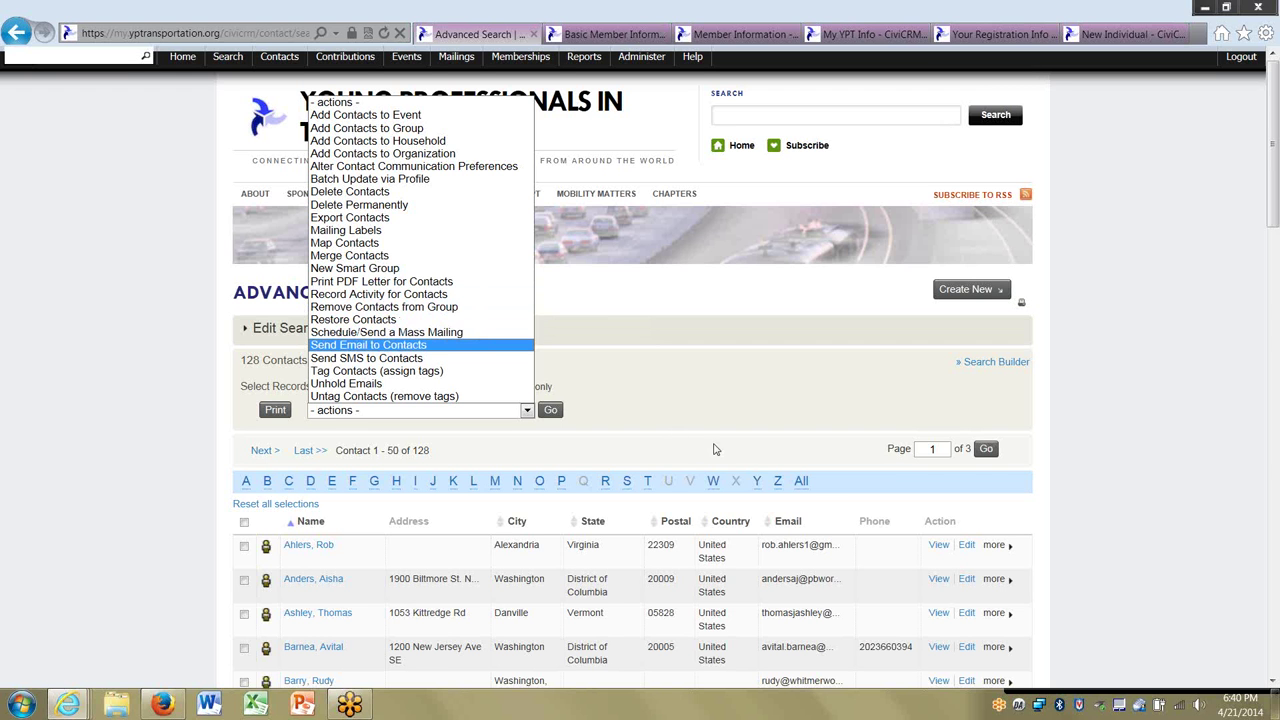
left_click(836, 466)
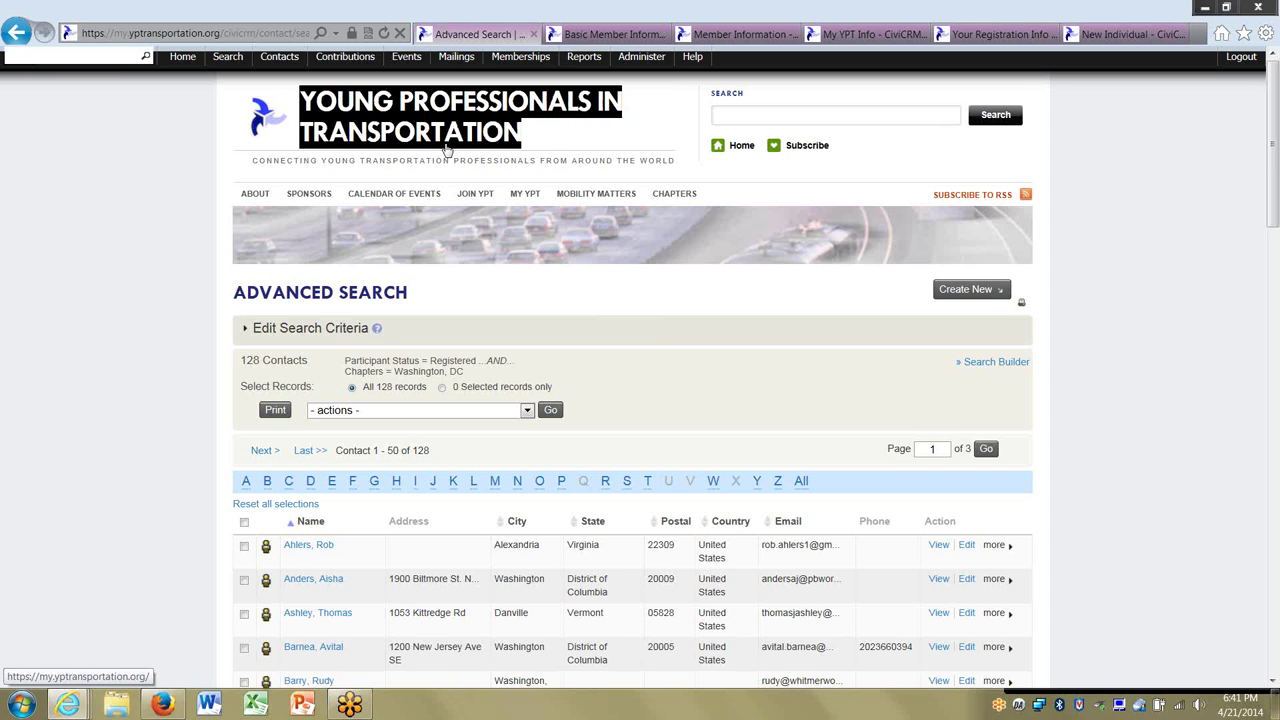
mouse_move(420, 58)
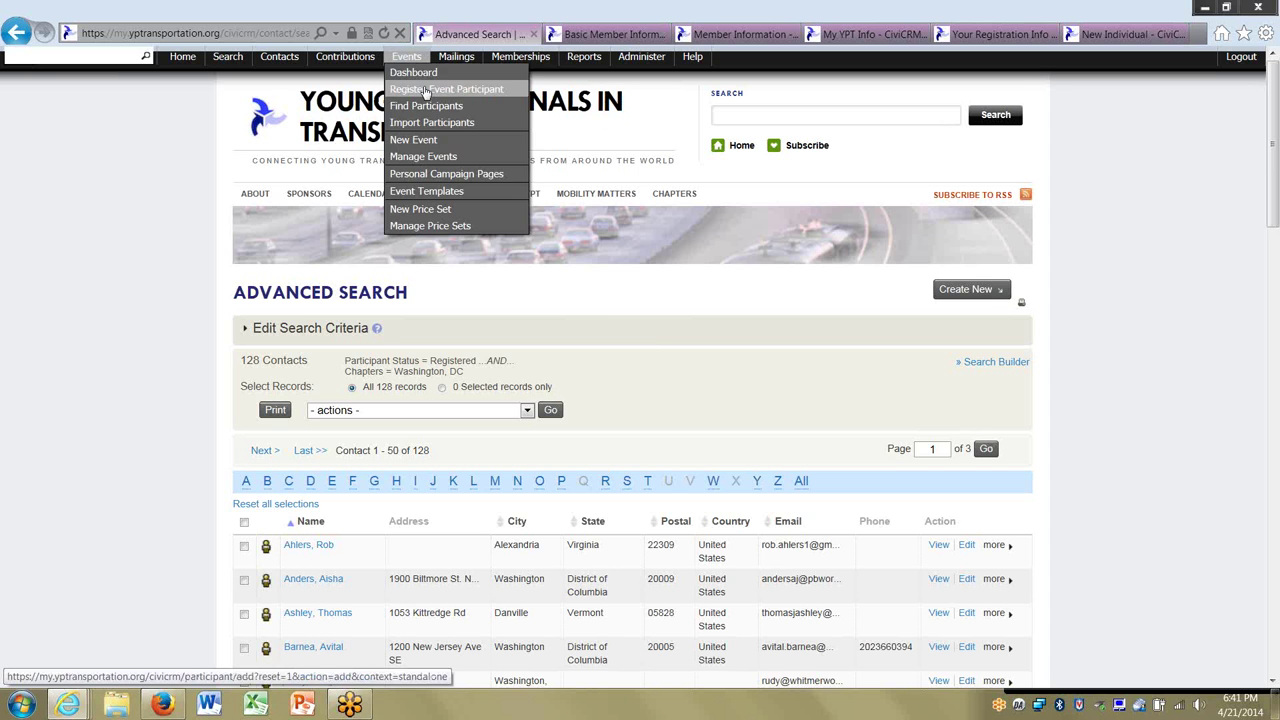
Search events for 'apa' and list APA Reception's 22 registered, attended and pending participants.
left_click(425, 156)
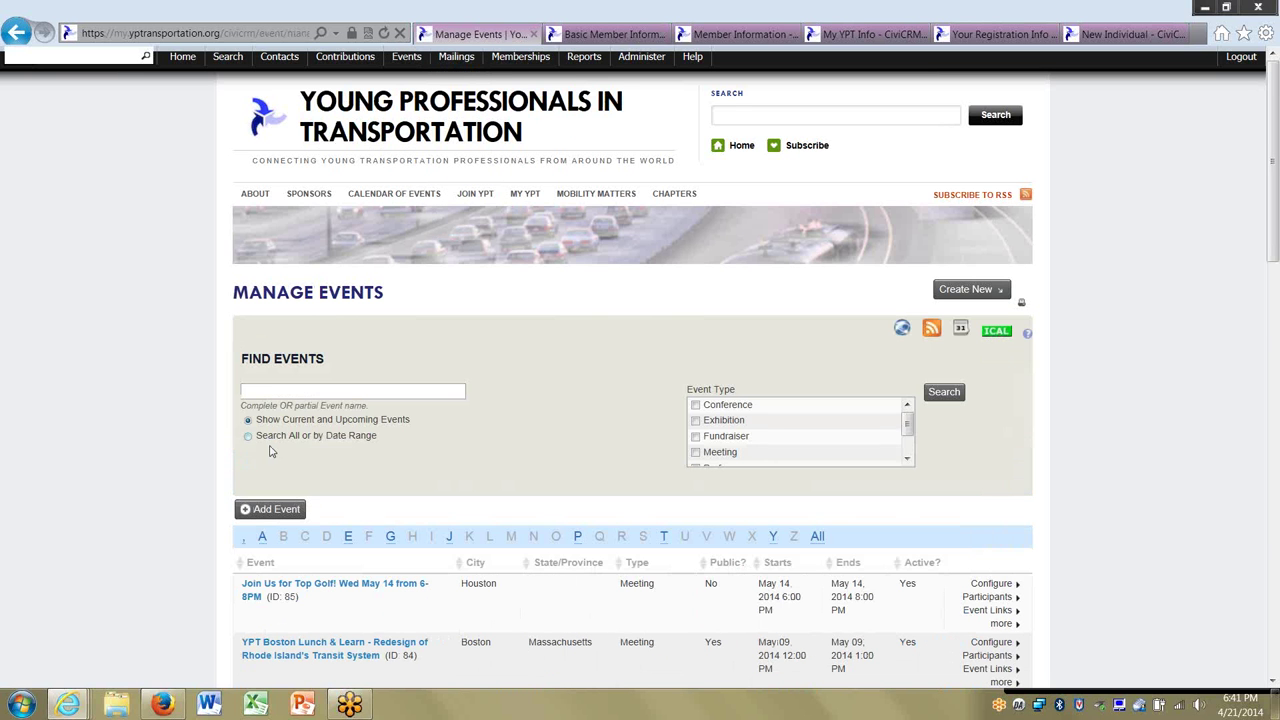
left_click(270, 393)
type("atlanta")
key("Return")
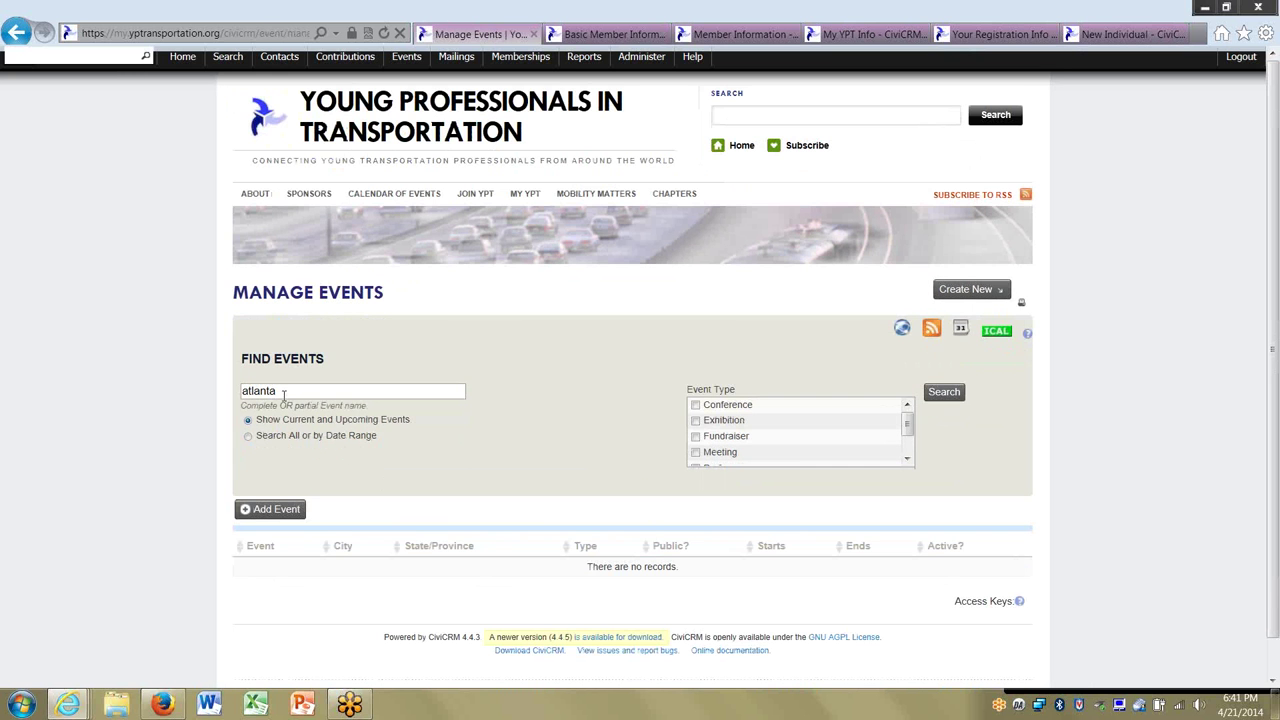
left_click_drag(284, 395, 148, 400)
type("apa")
key("Return")
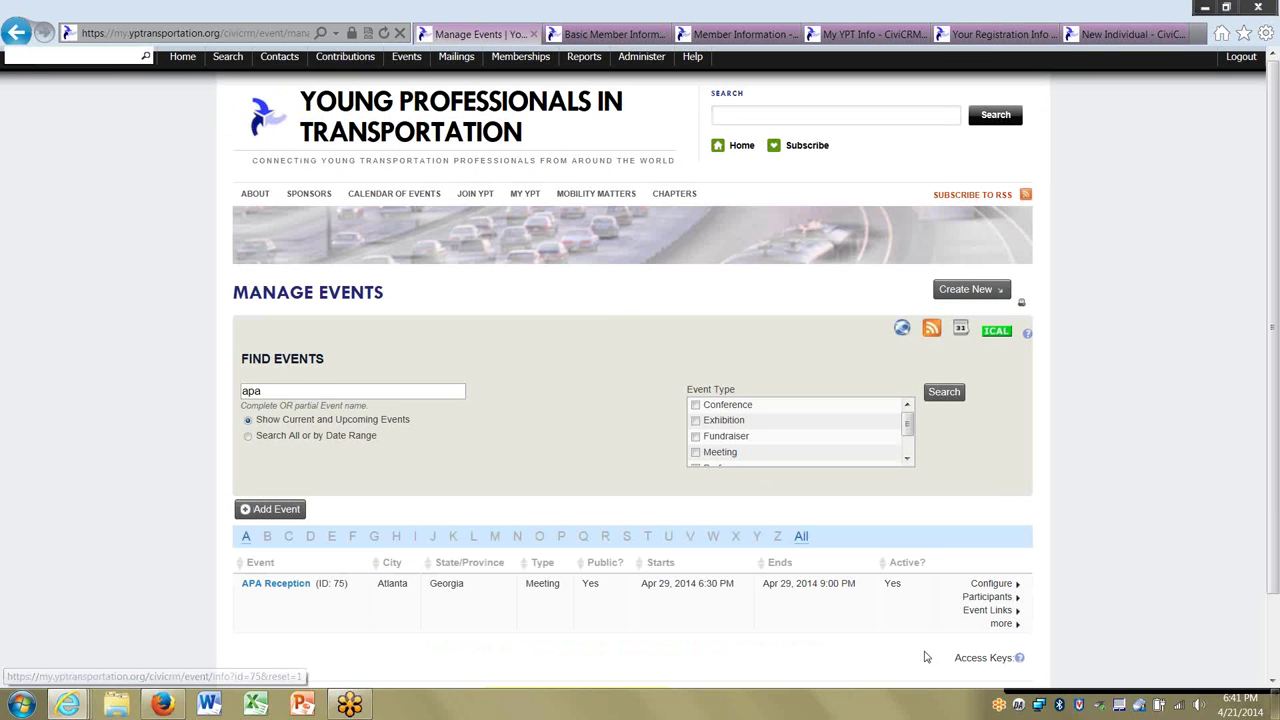
mouse_move(985, 598)
left_click(935, 622)
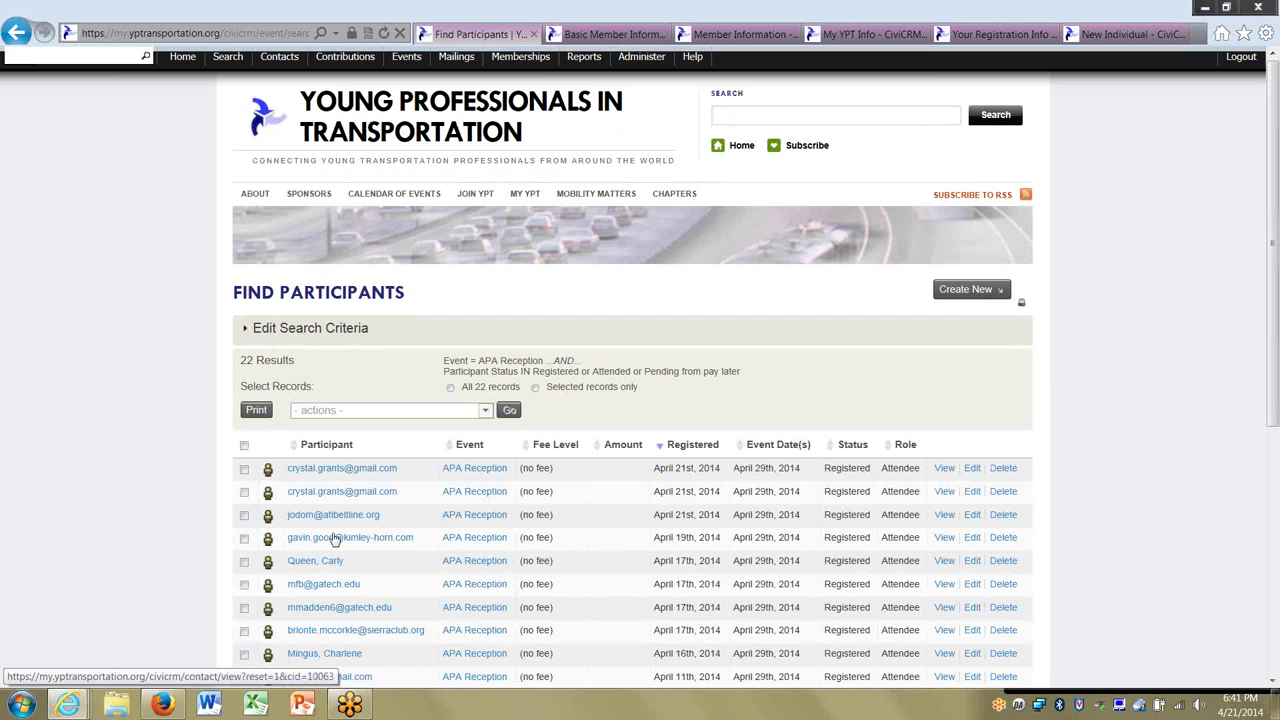
Select all 22 participant rows and review the bulk actions list without choosing one.
scroll(140, 436, "down", 3)
scroll(140, 436, "down", 3)
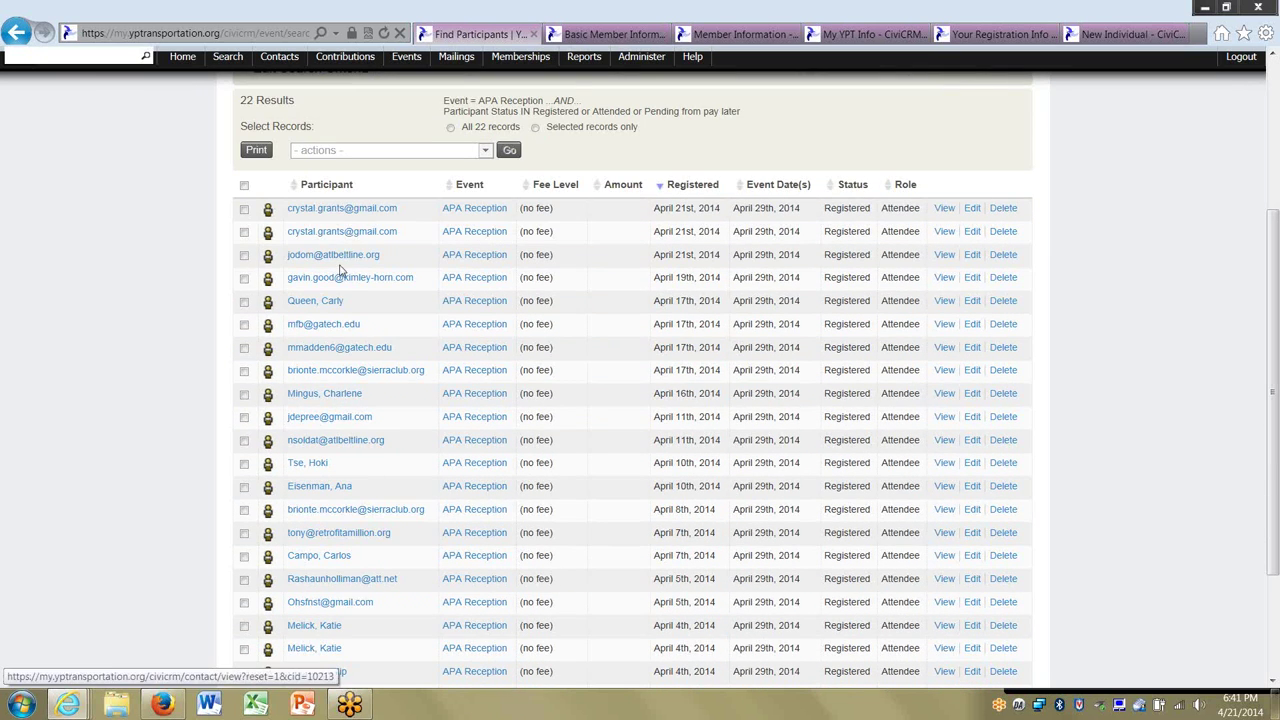
scroll(150, 404, "down", 5)
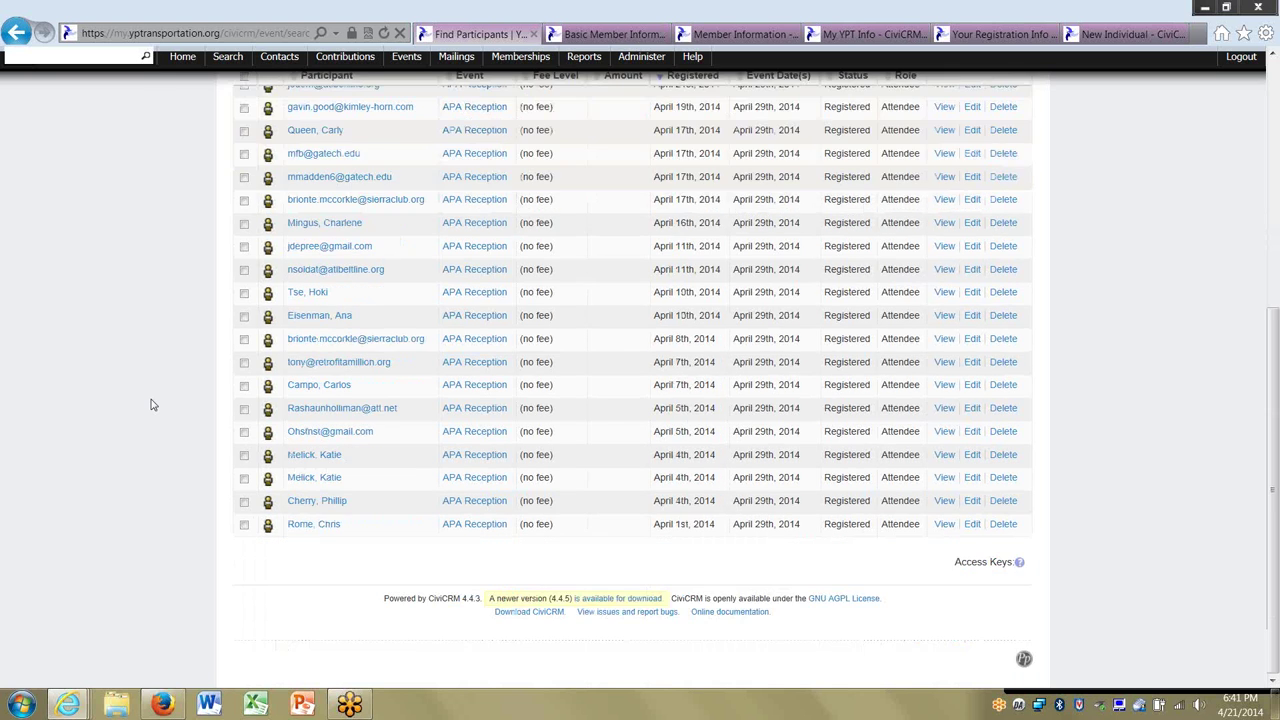
scroll(150, 404, "up", 10)
left_click(243, 446)
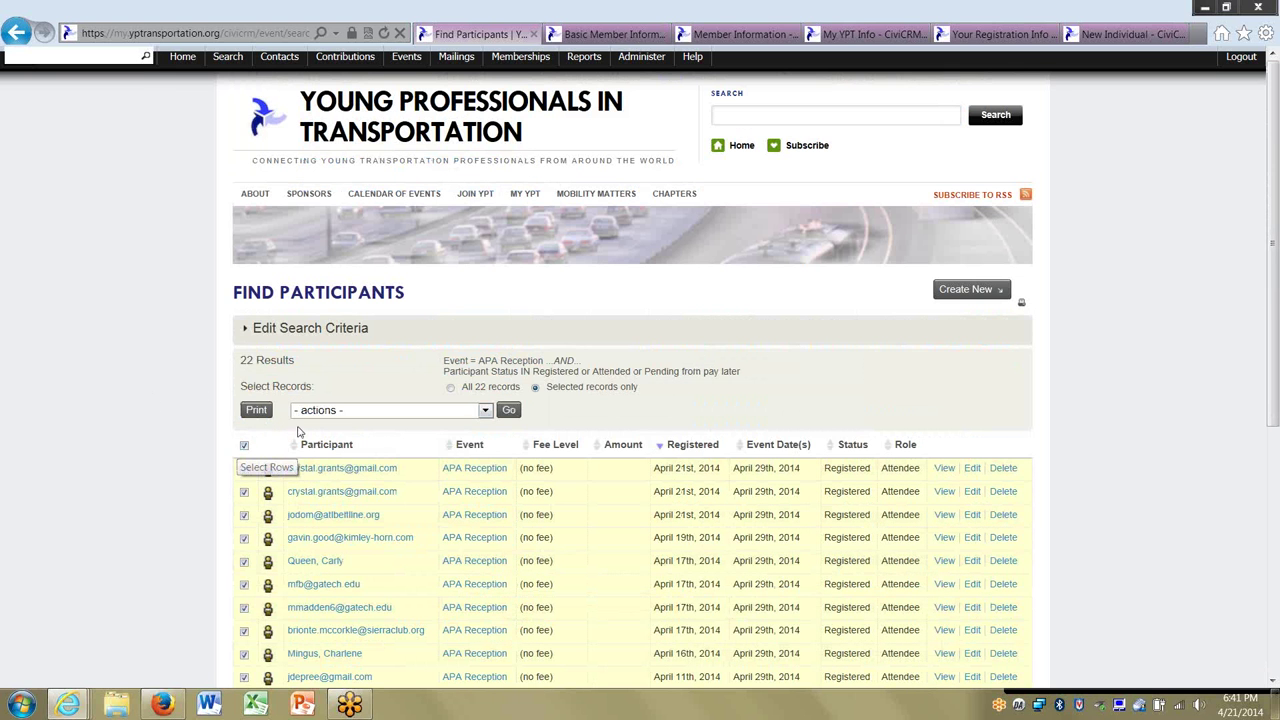
left_click(314, 414)
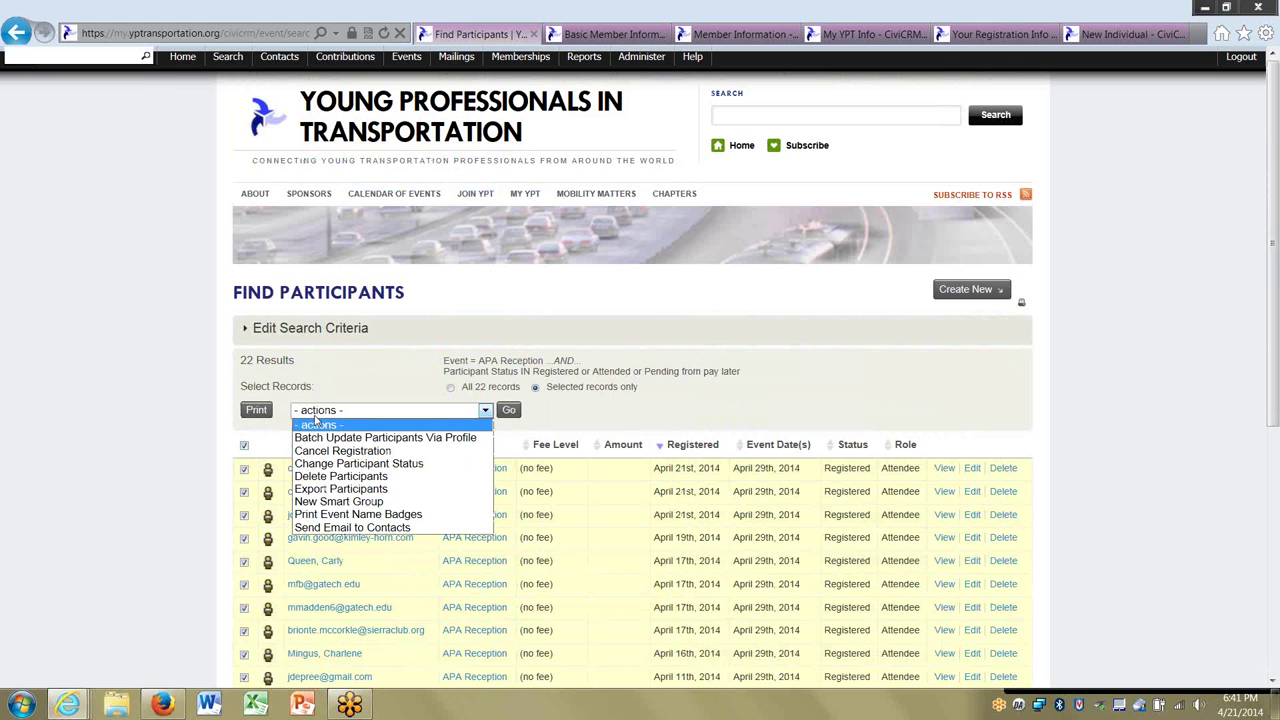
left_click(168, 447)
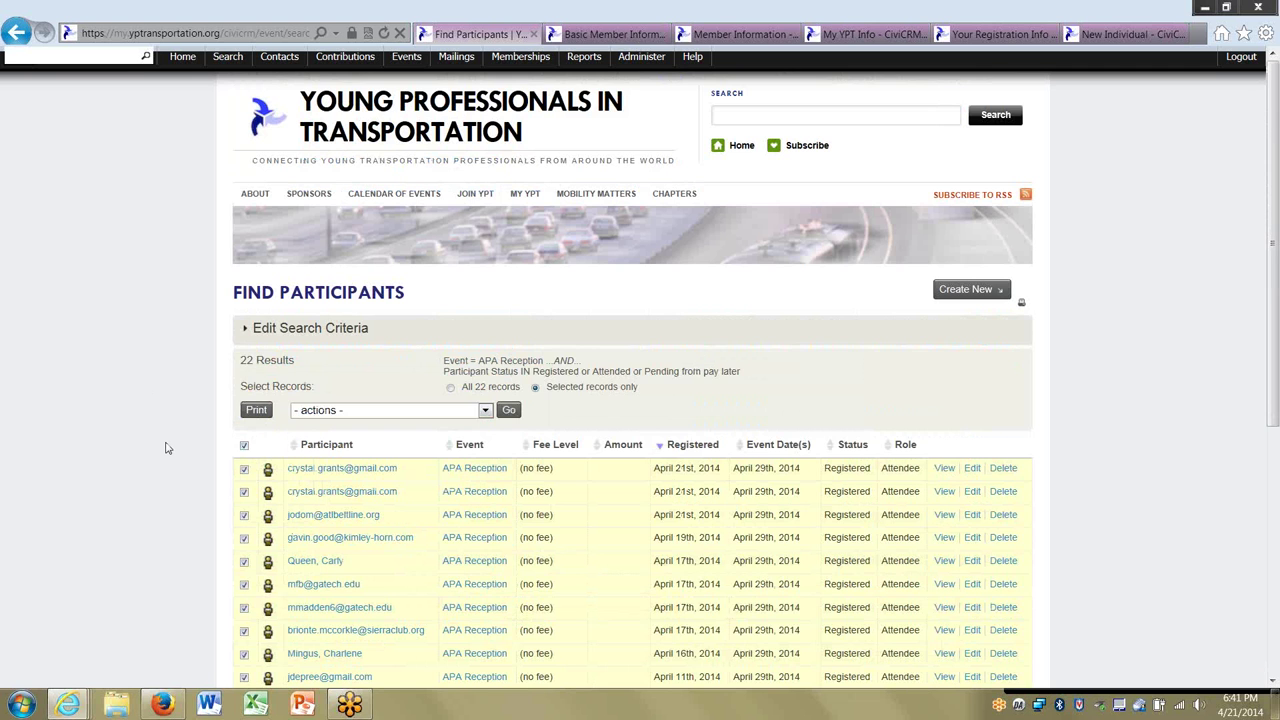
Copy the event name 'APA Reception' from the search summary.
scroll(168, 448, "down", 2)
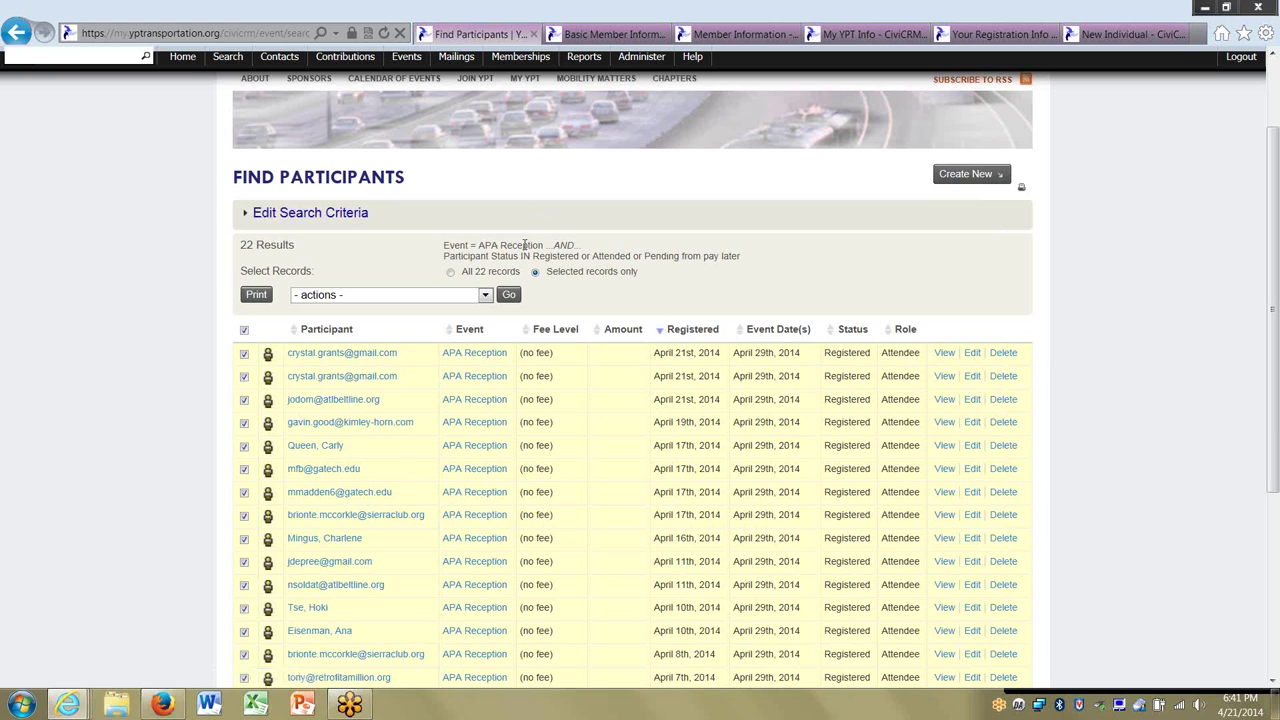
double_click(487, 245)
left_click_drag(487, 245, 533, 248)
key("ctrl+c")
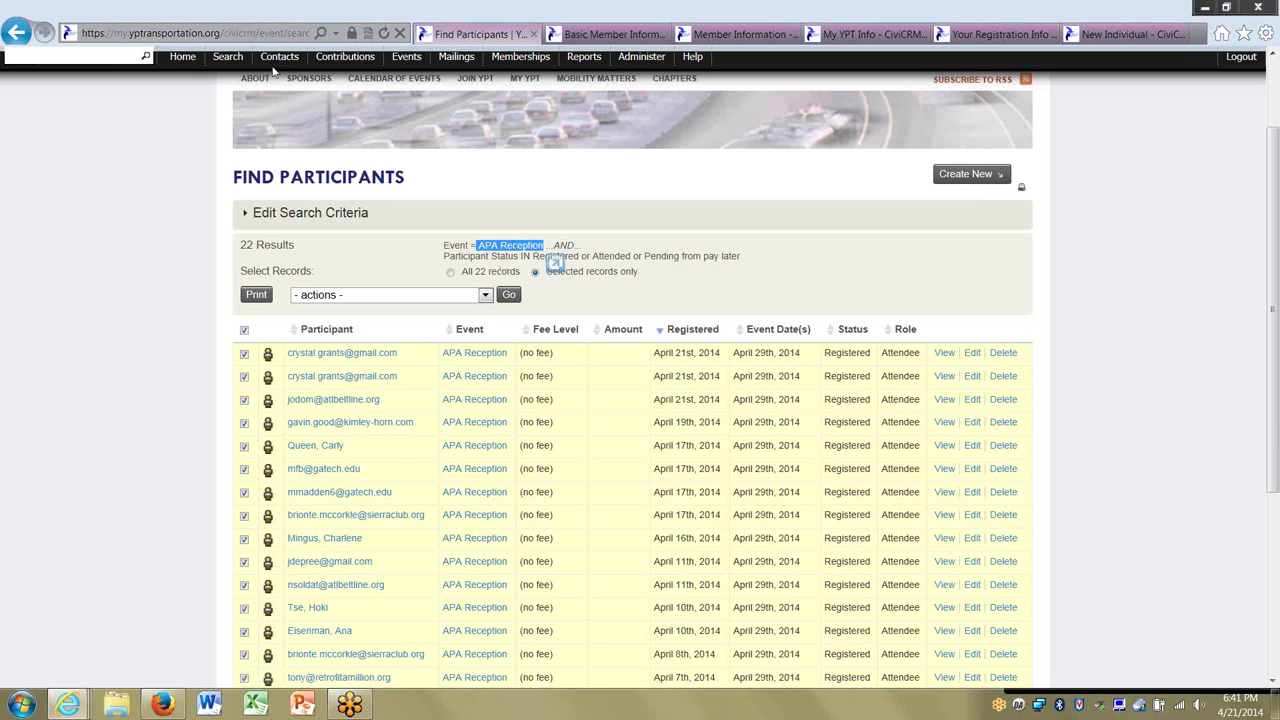
left_click(227, 63)
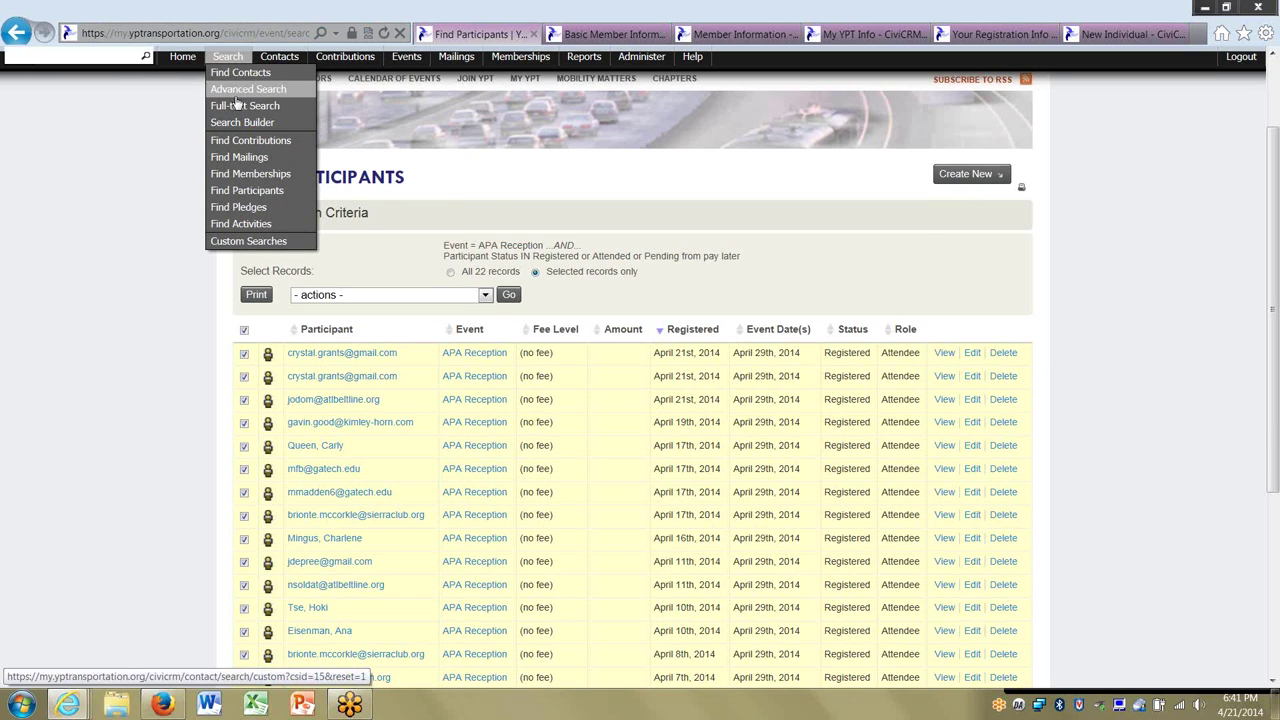
Run an Advanced Search on Event Name 'APA Reception' (Atlanta), returning 20 contacts.
left_click(235, 95)
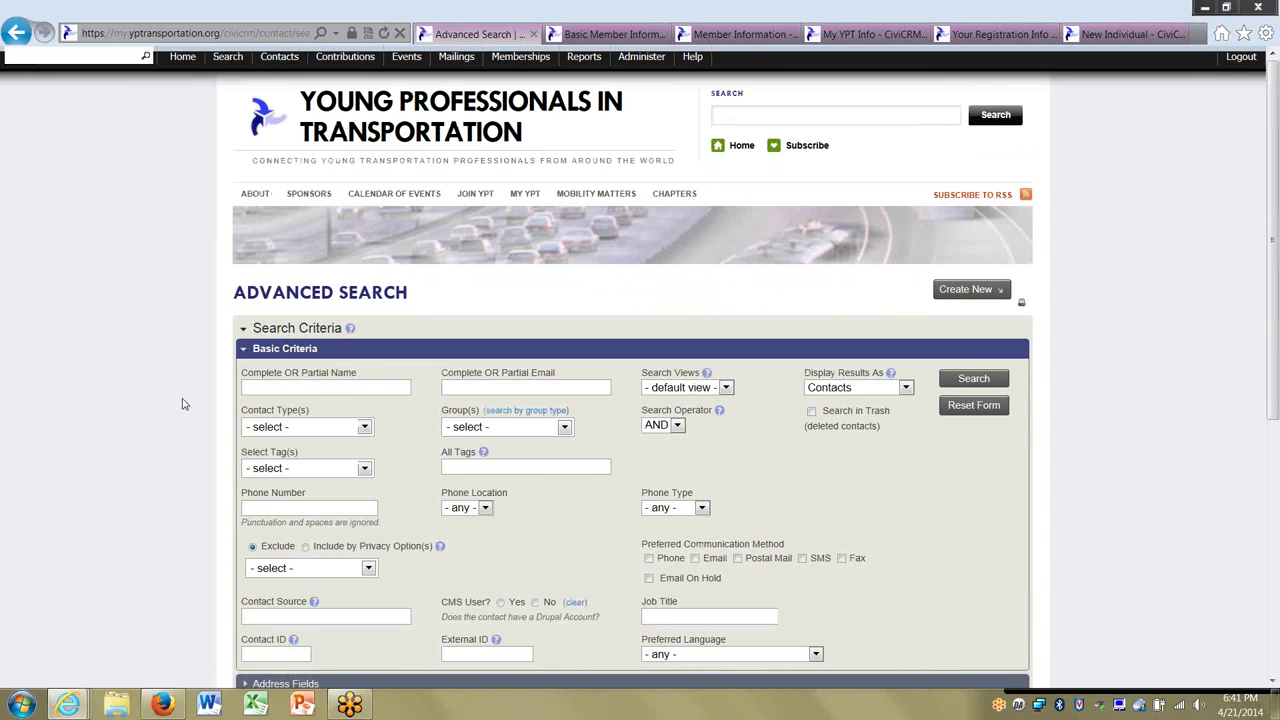
scroll(182, 404, "down", 2)
scroll(182, 404, "down", 2)
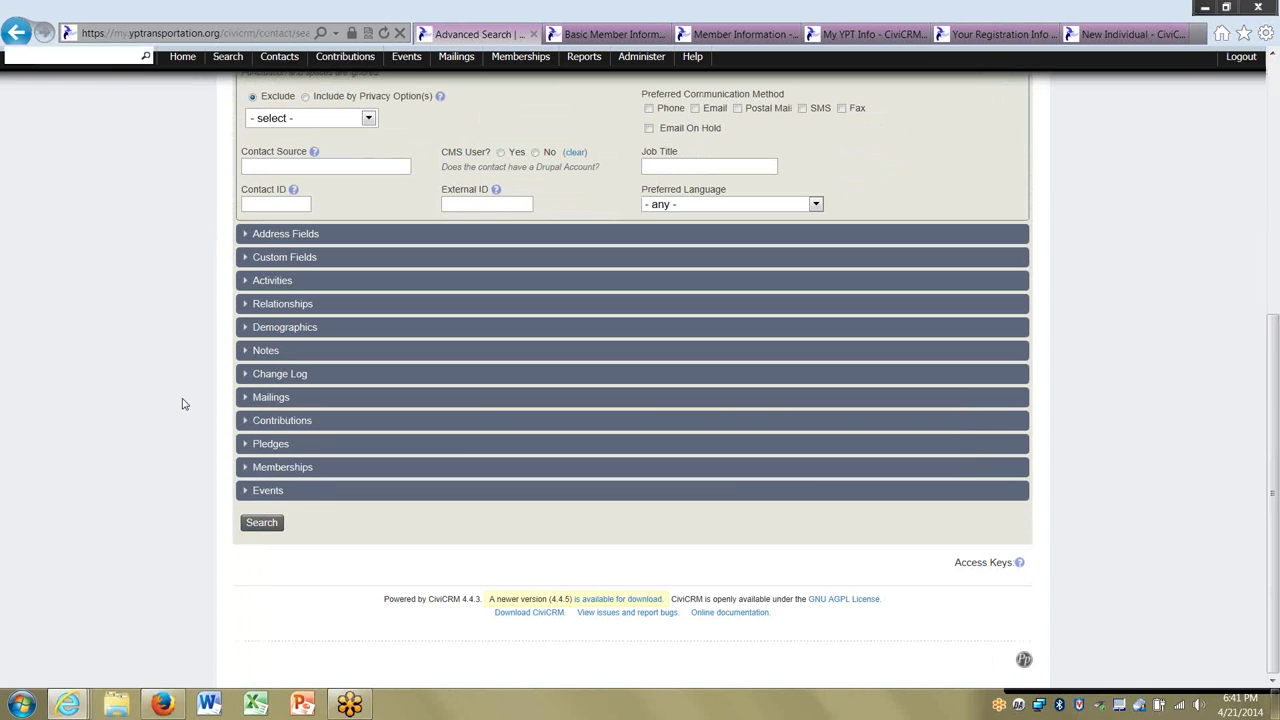
left_click(277, 494)
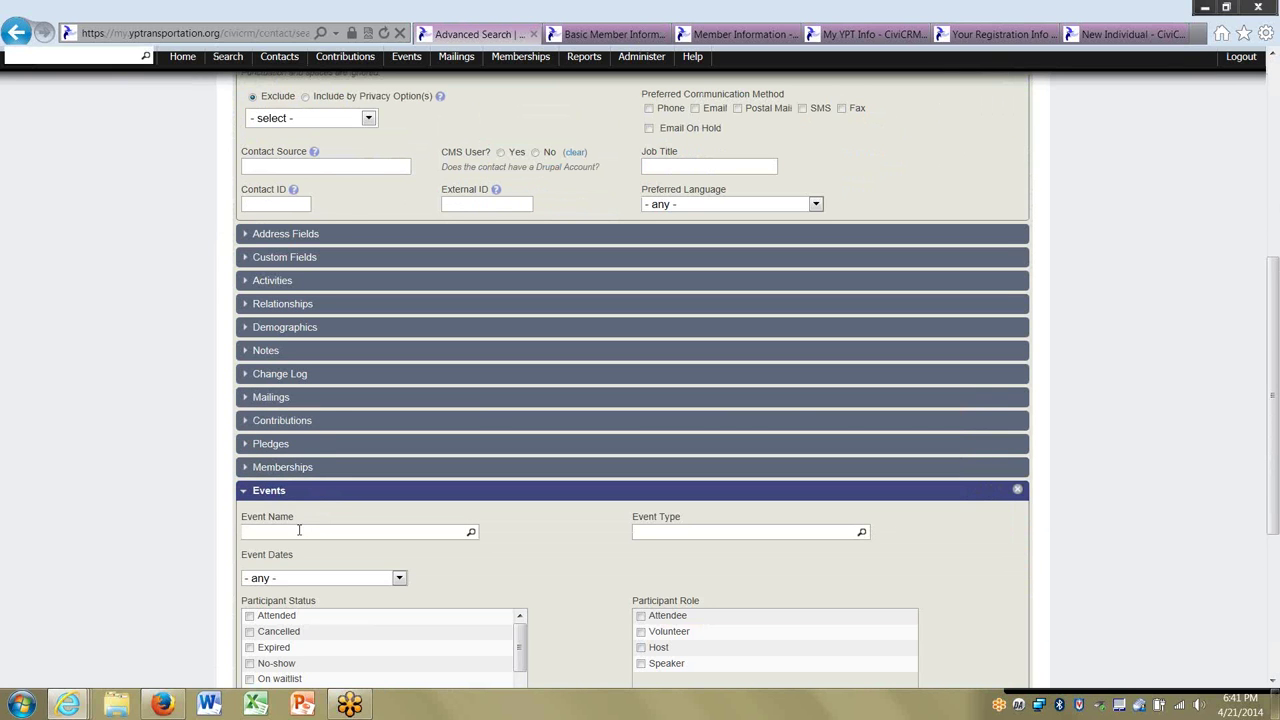
left_click(298, 531)
key("ctrl+v")
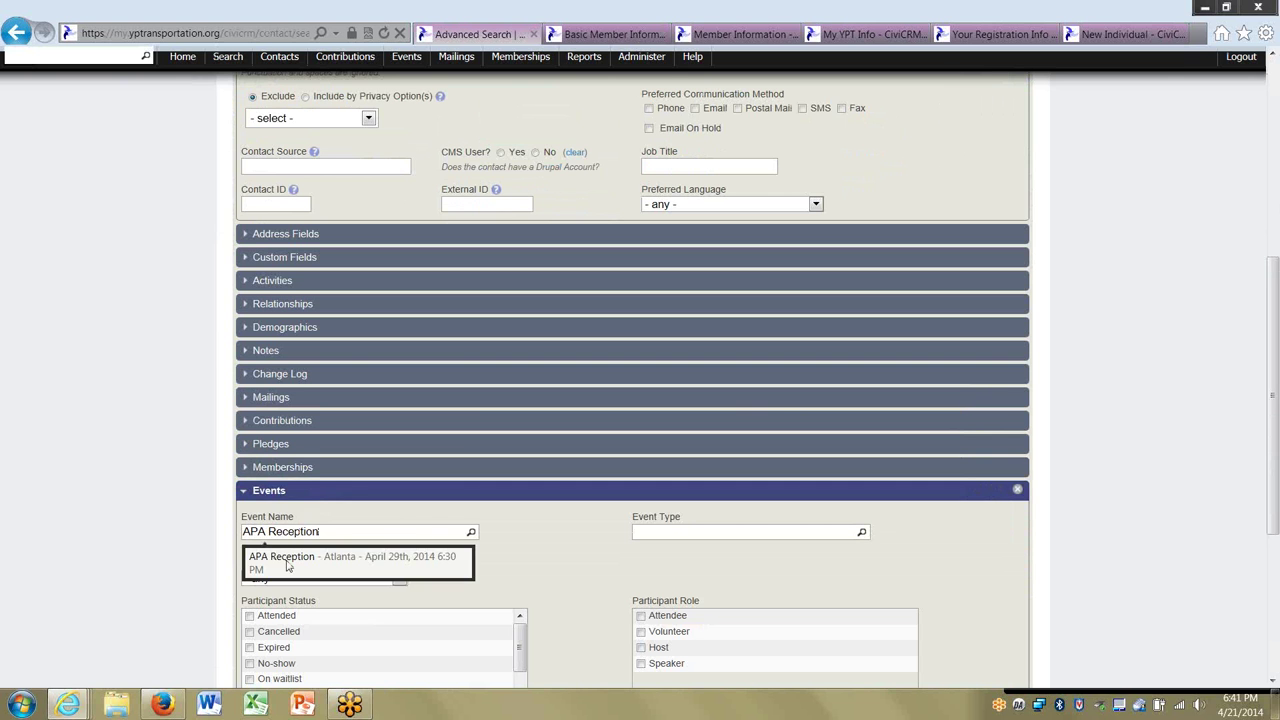
left_click(287, 566)
scroll(170, 524, "down", 2)
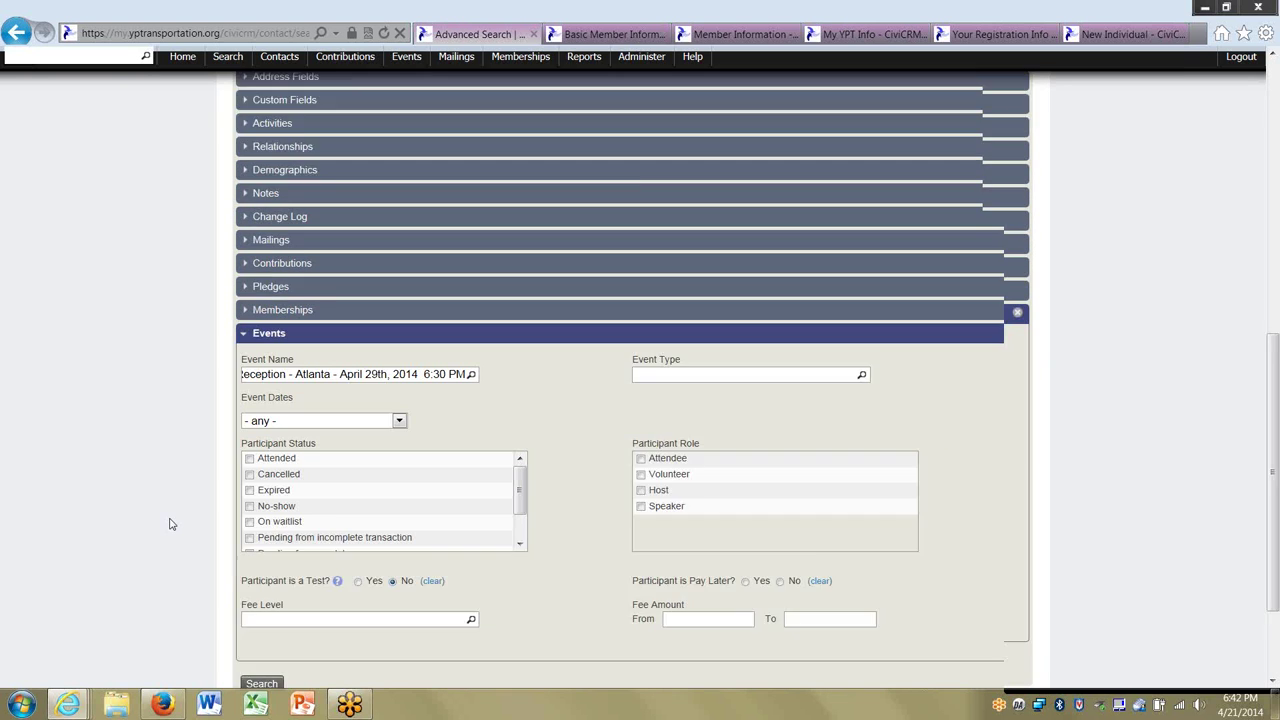
scroll(170, 524, "down", 2)
left_click(262, 585)
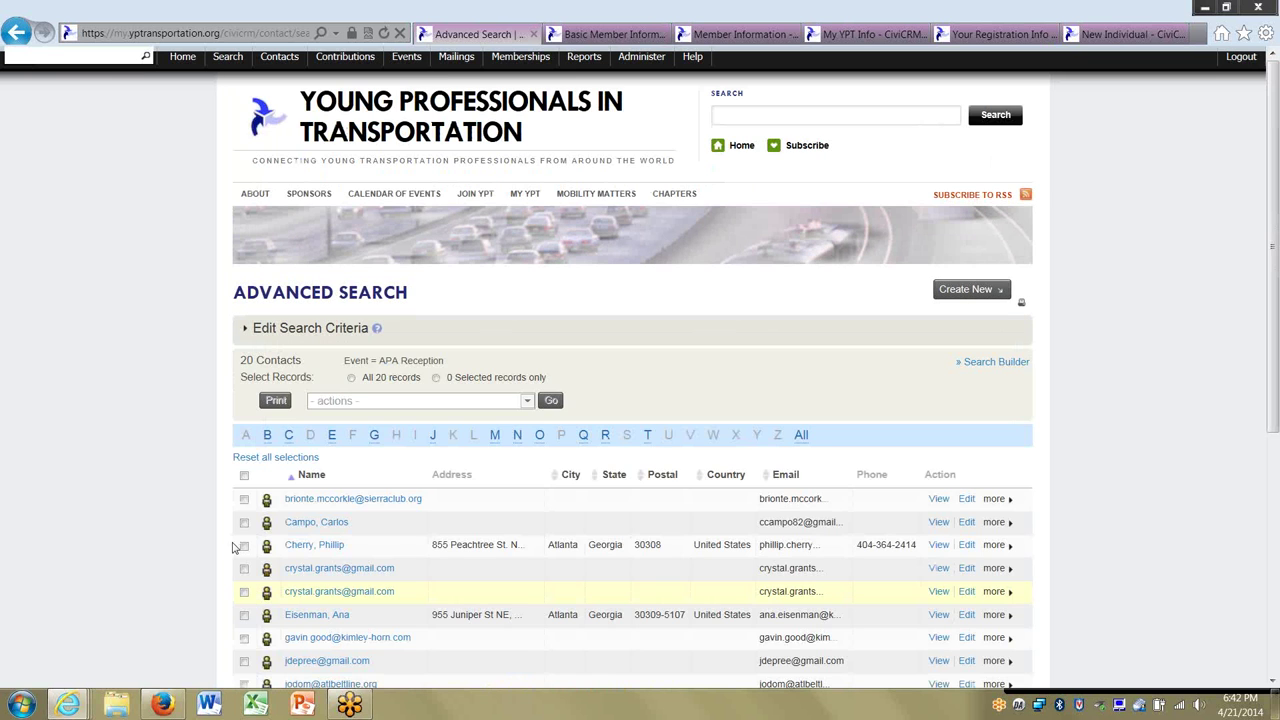
scroll(187, 466, "down", 5)
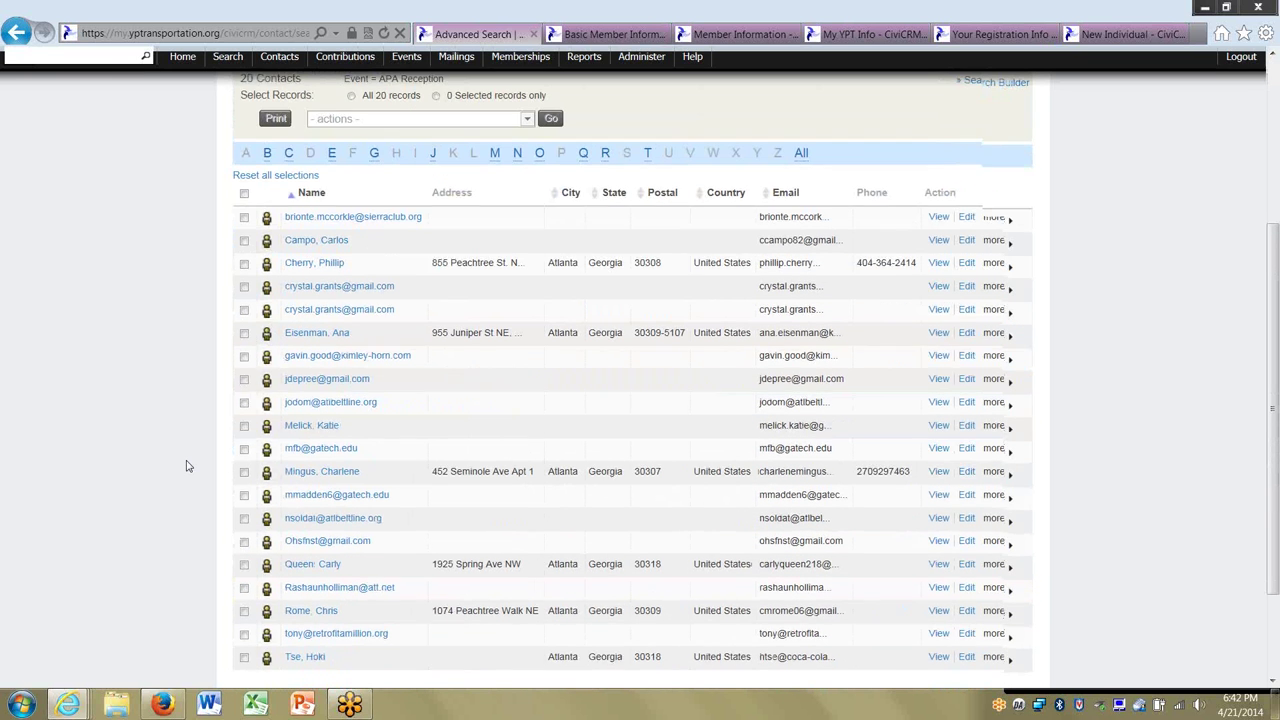
left_click(244, 220)
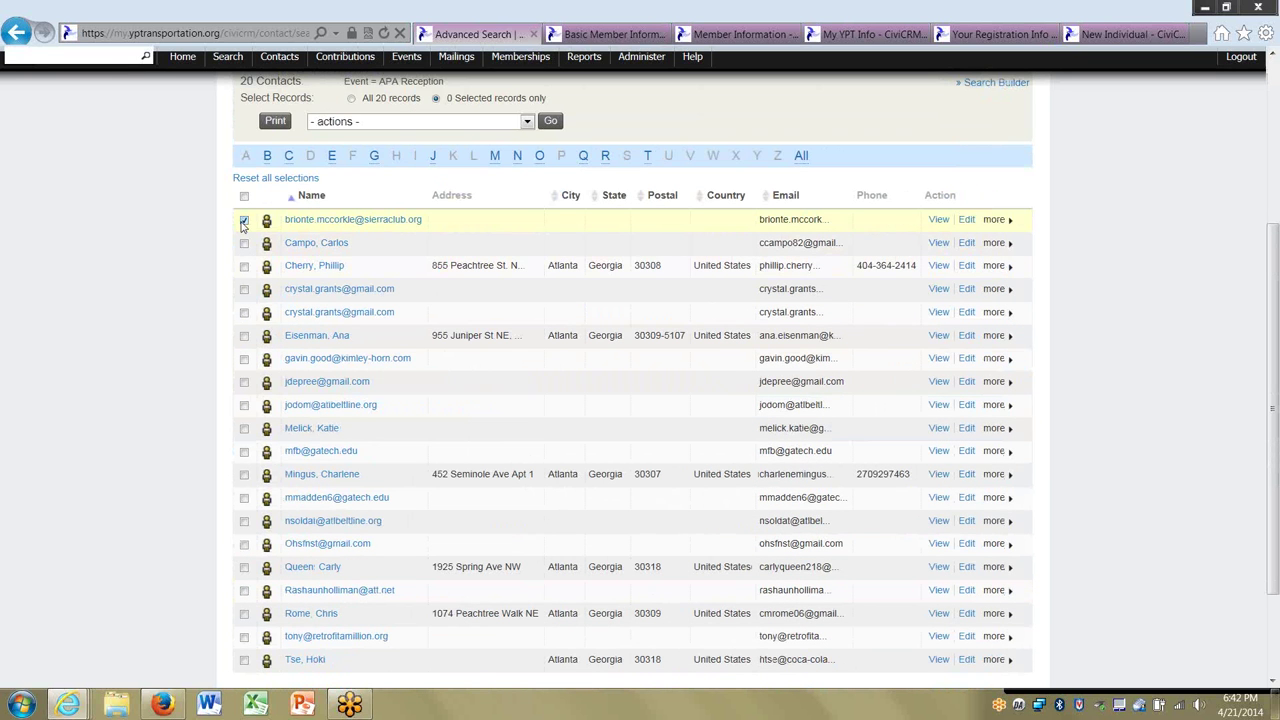
left_click(244, 289)
left_click(244, 312)
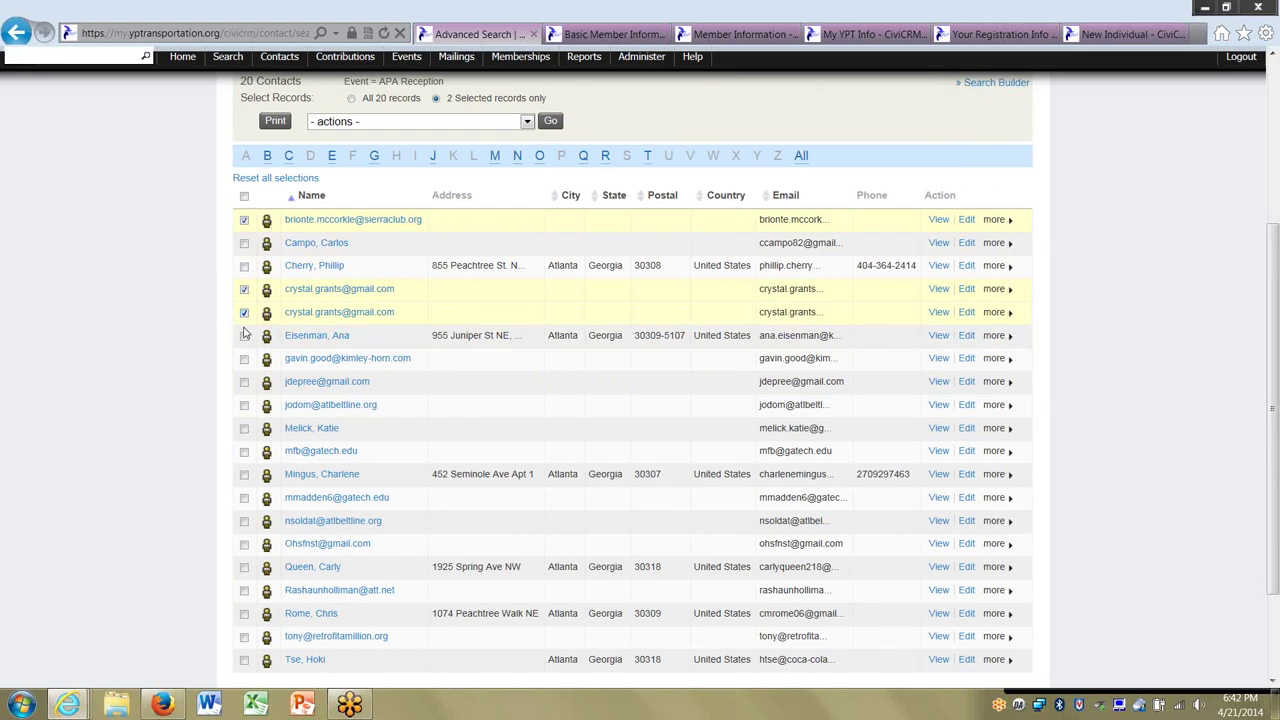
left_click(244, 382)
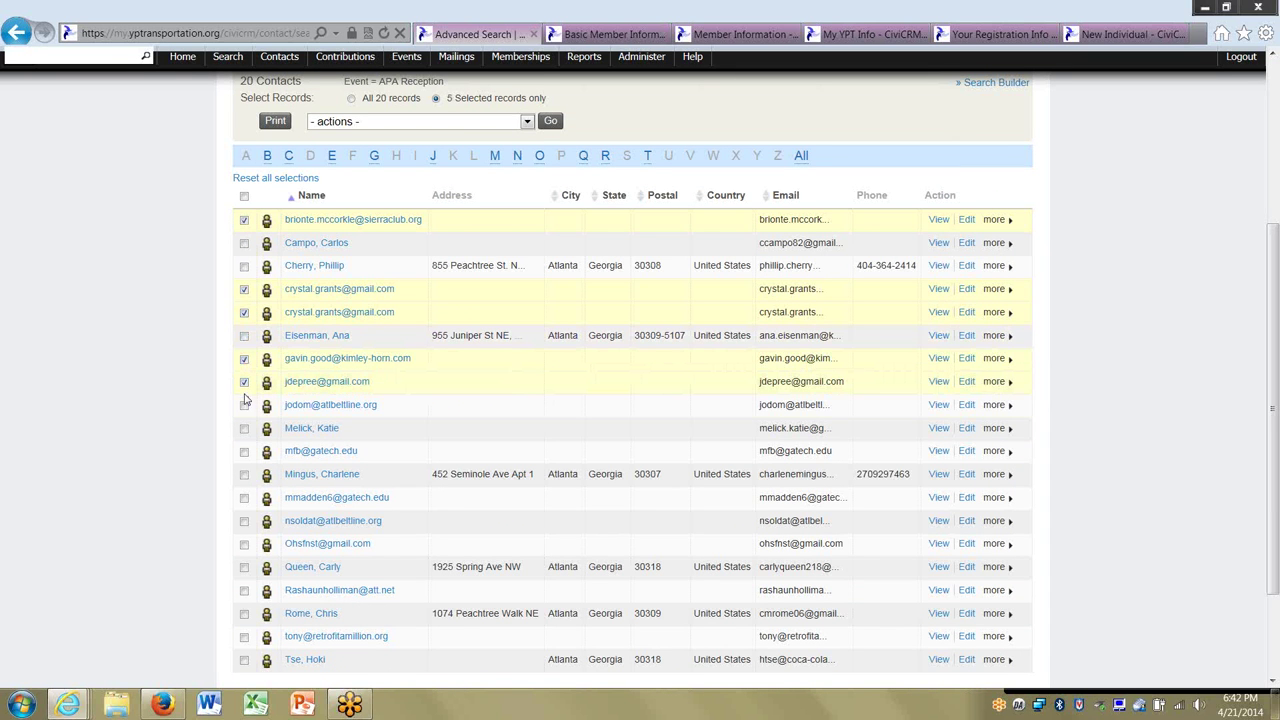
left_click(244, 405)
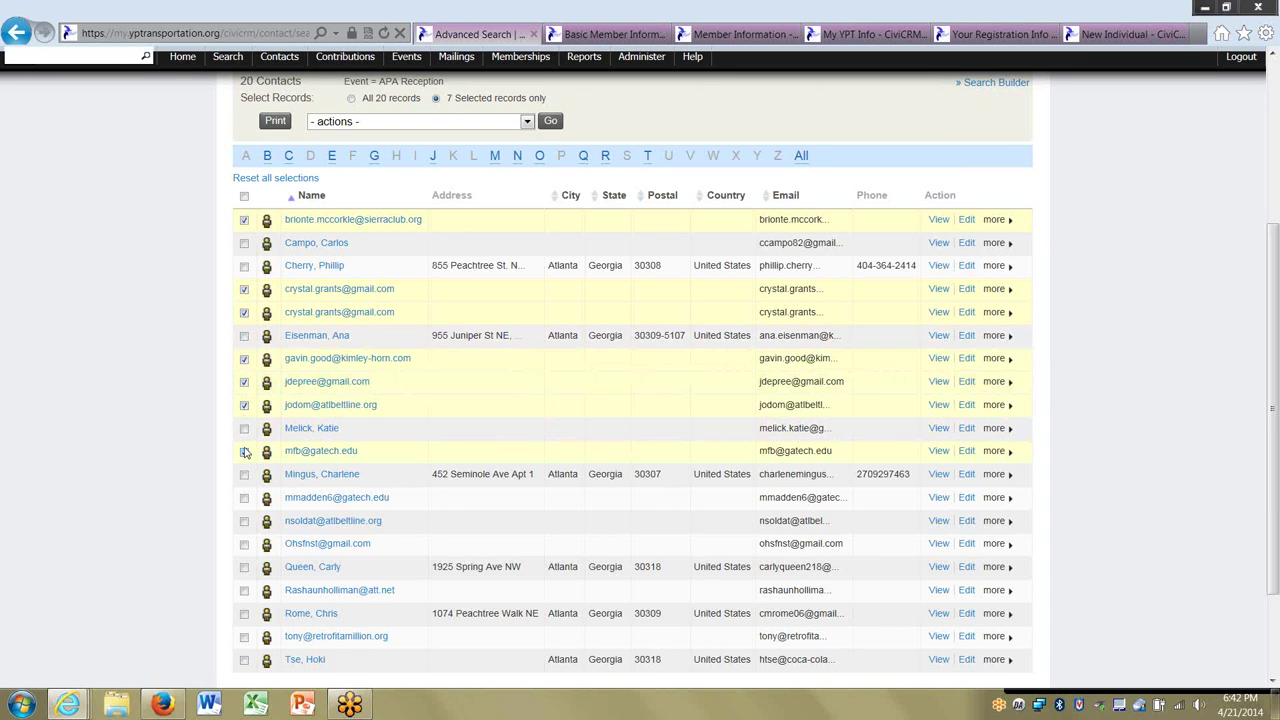
left_click(371, 122)
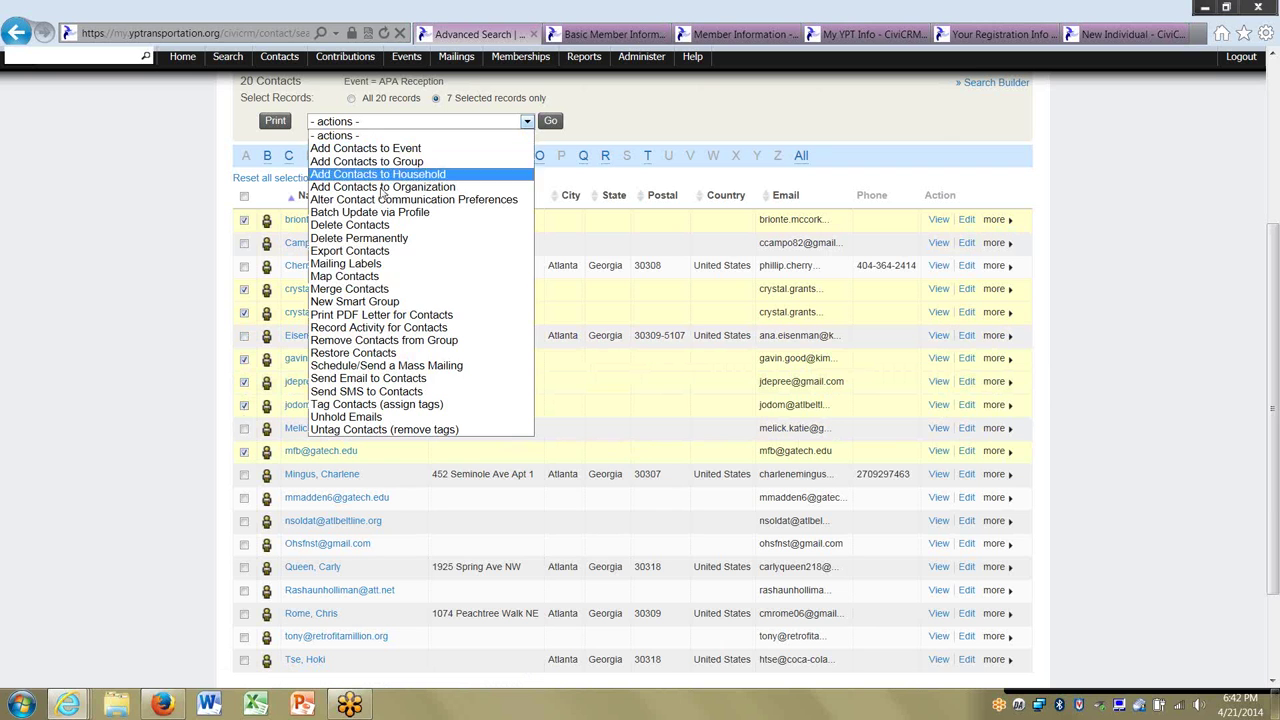
left_click(172, 354)
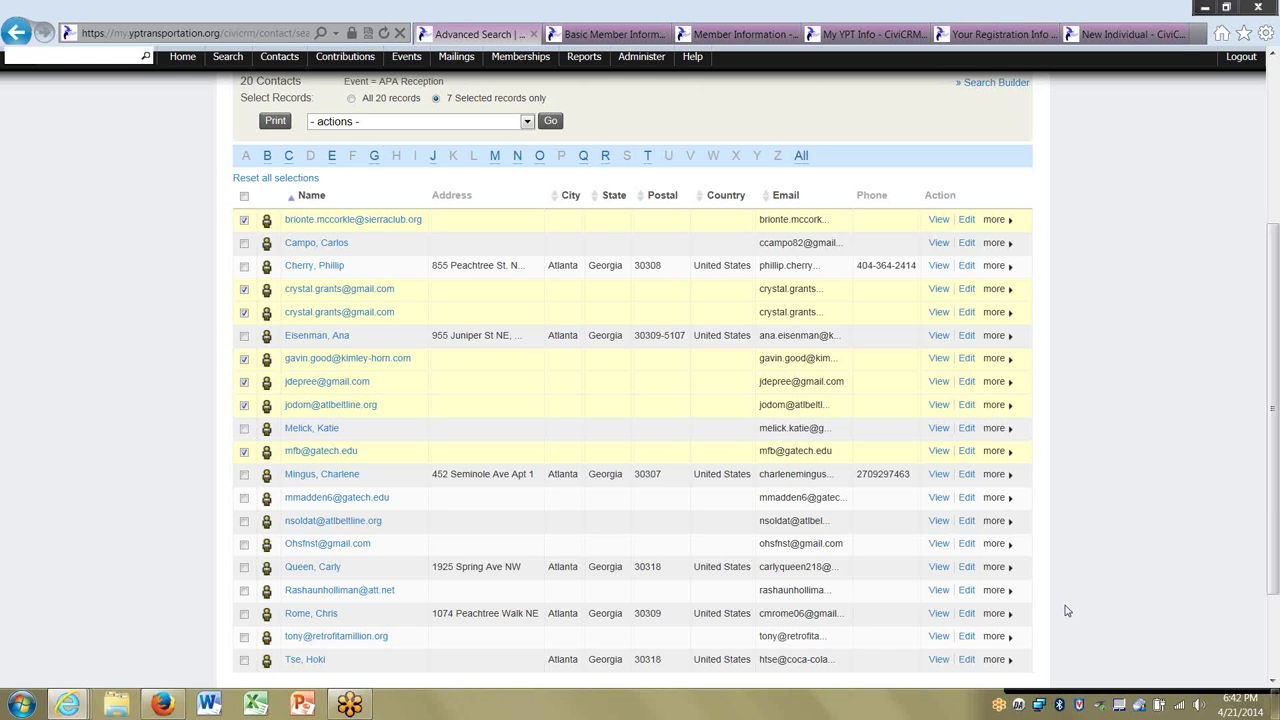
left_click(244, 197)
left_click(244, 197)
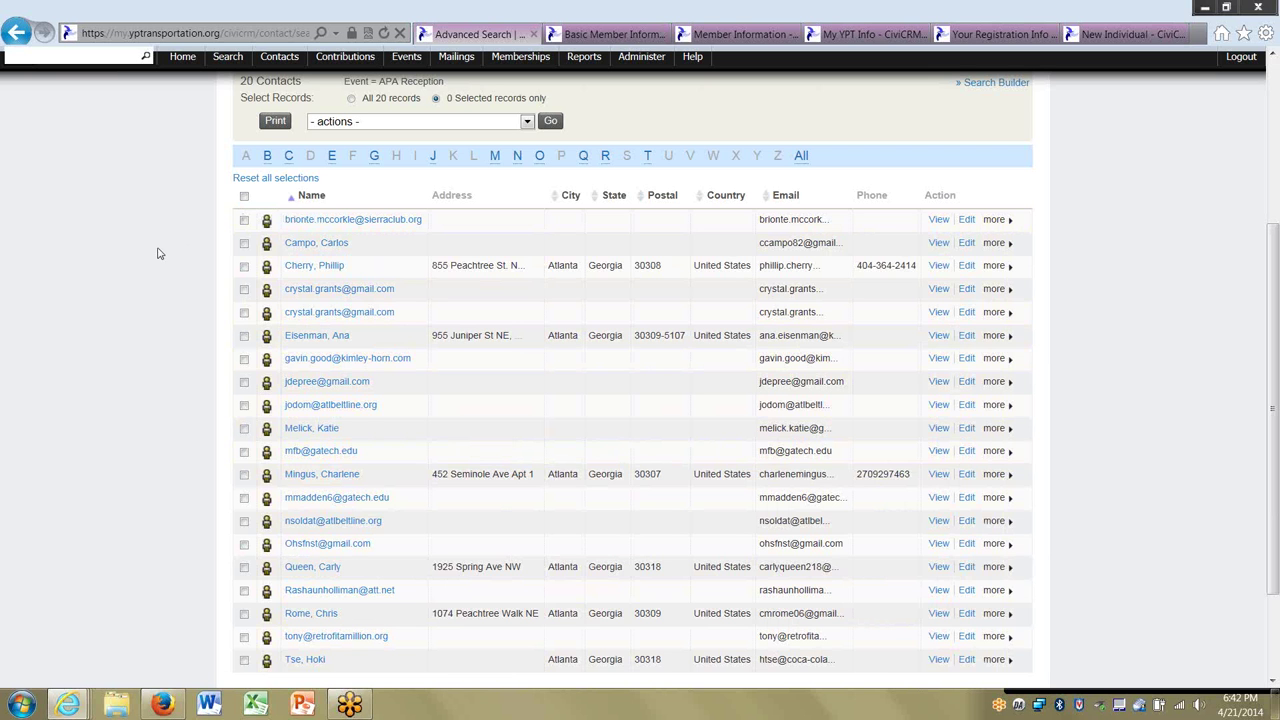
scroll(157, 253, "up", 2)
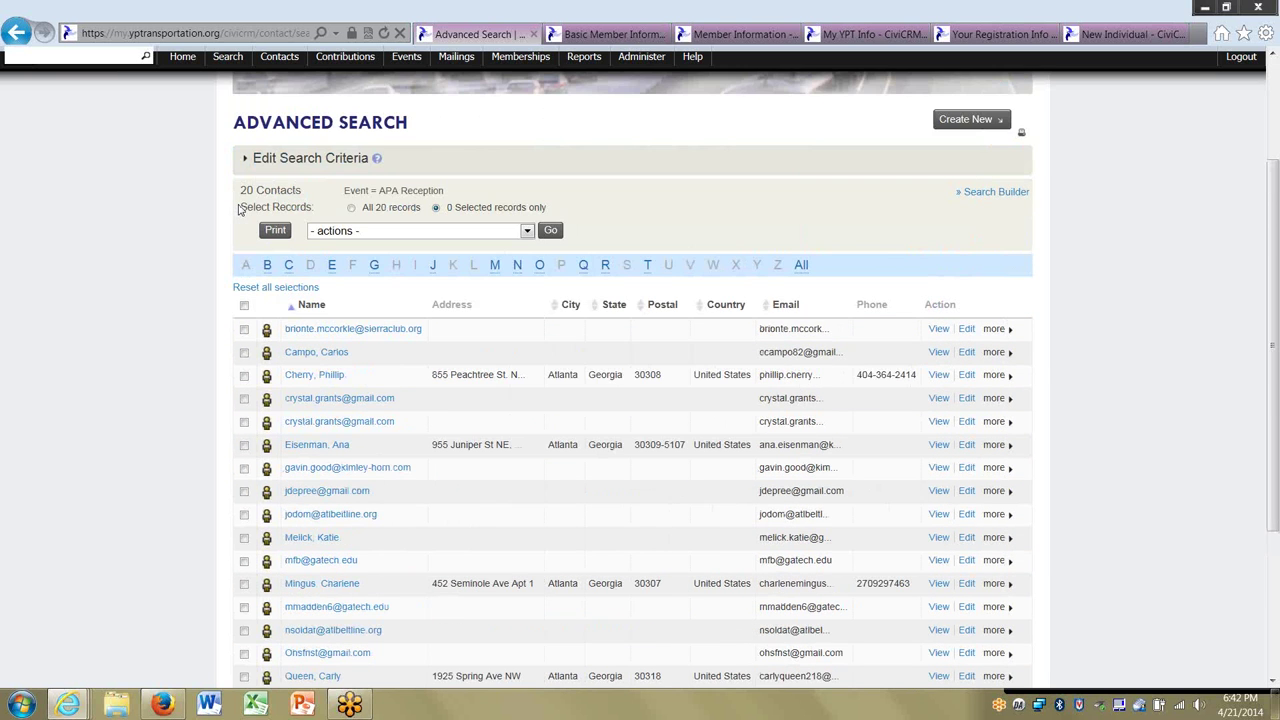
scroll(168, 255, "down", 5)
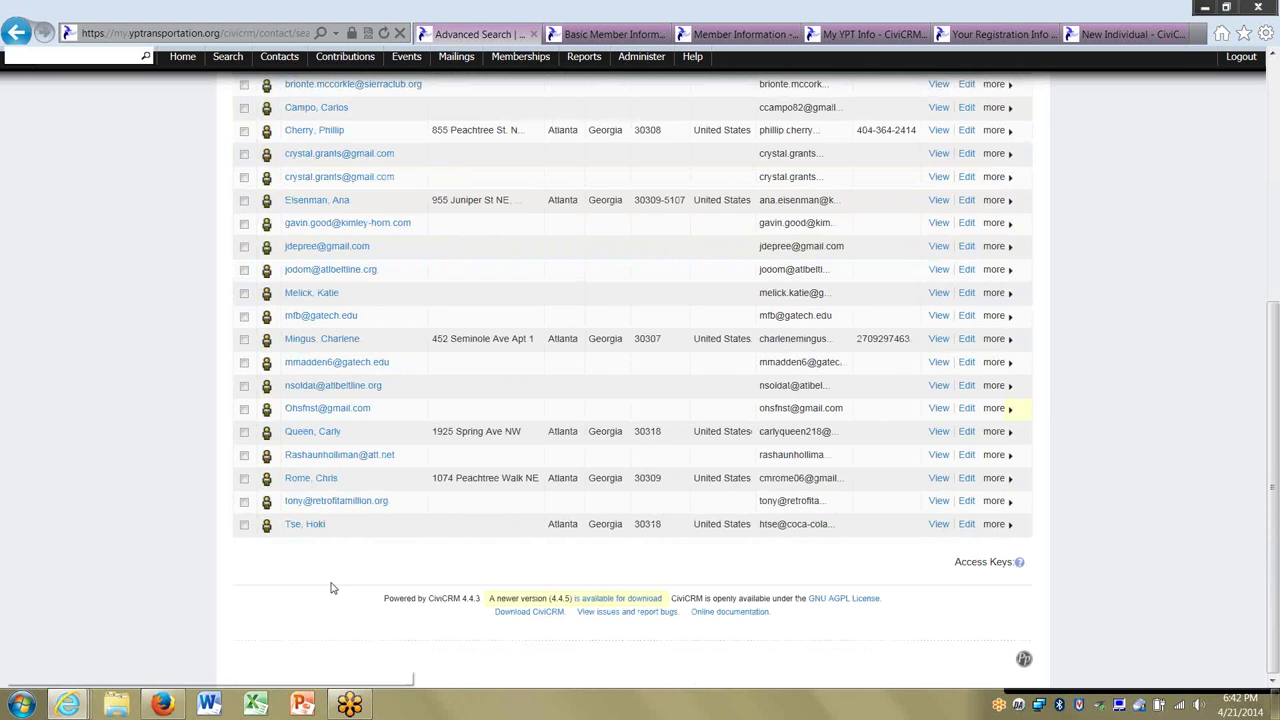
scroll(180, 599, "up", 3)
scroll(180, 599, "down", 1)
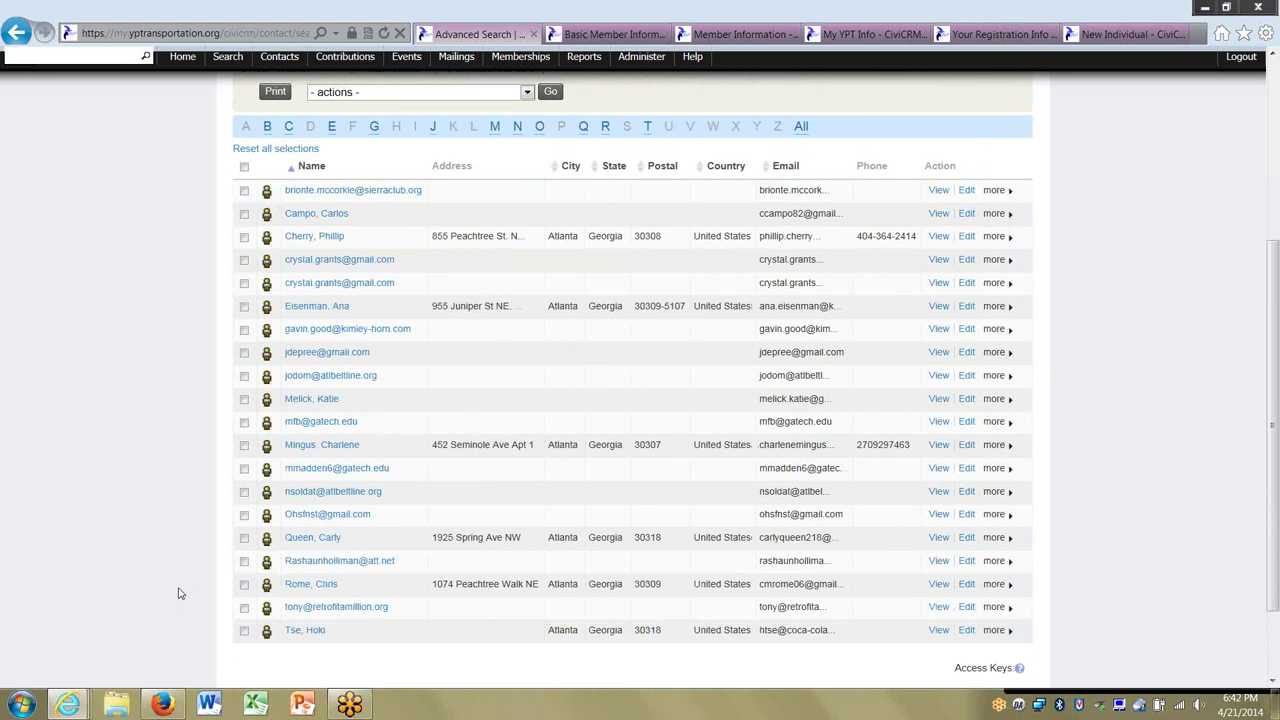
left_click(402, 57)
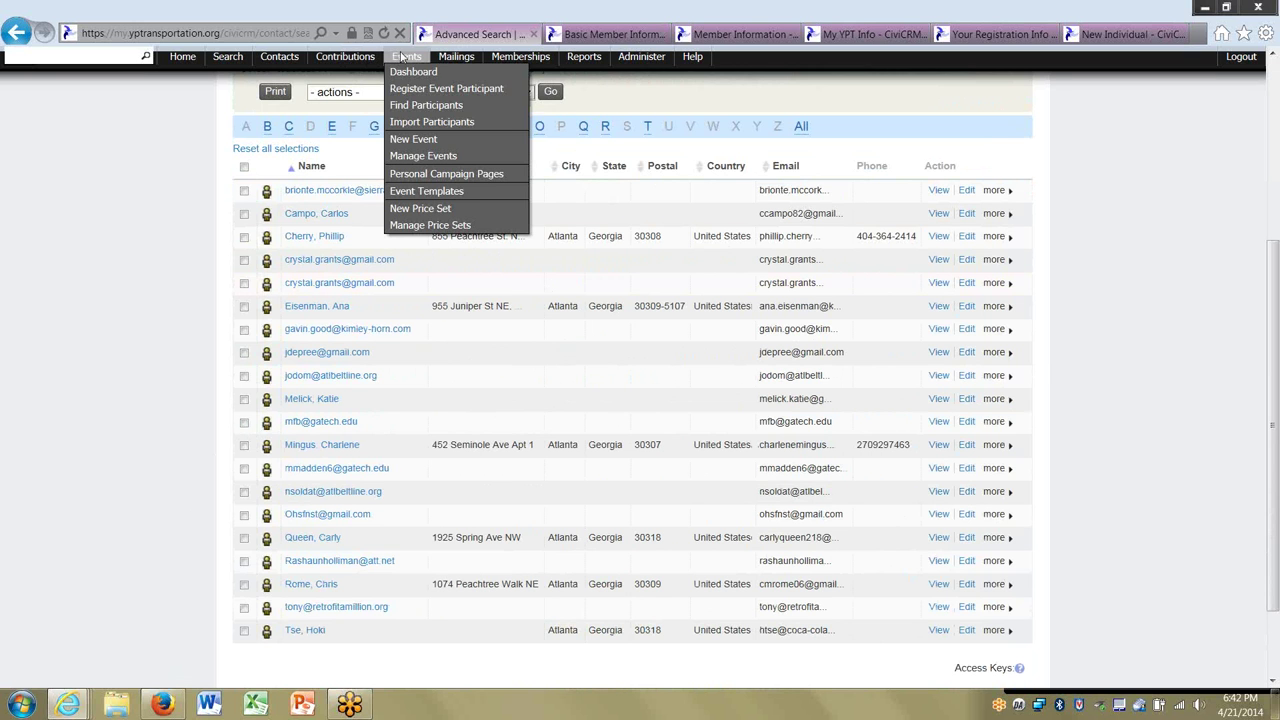
left_click(402, 106)
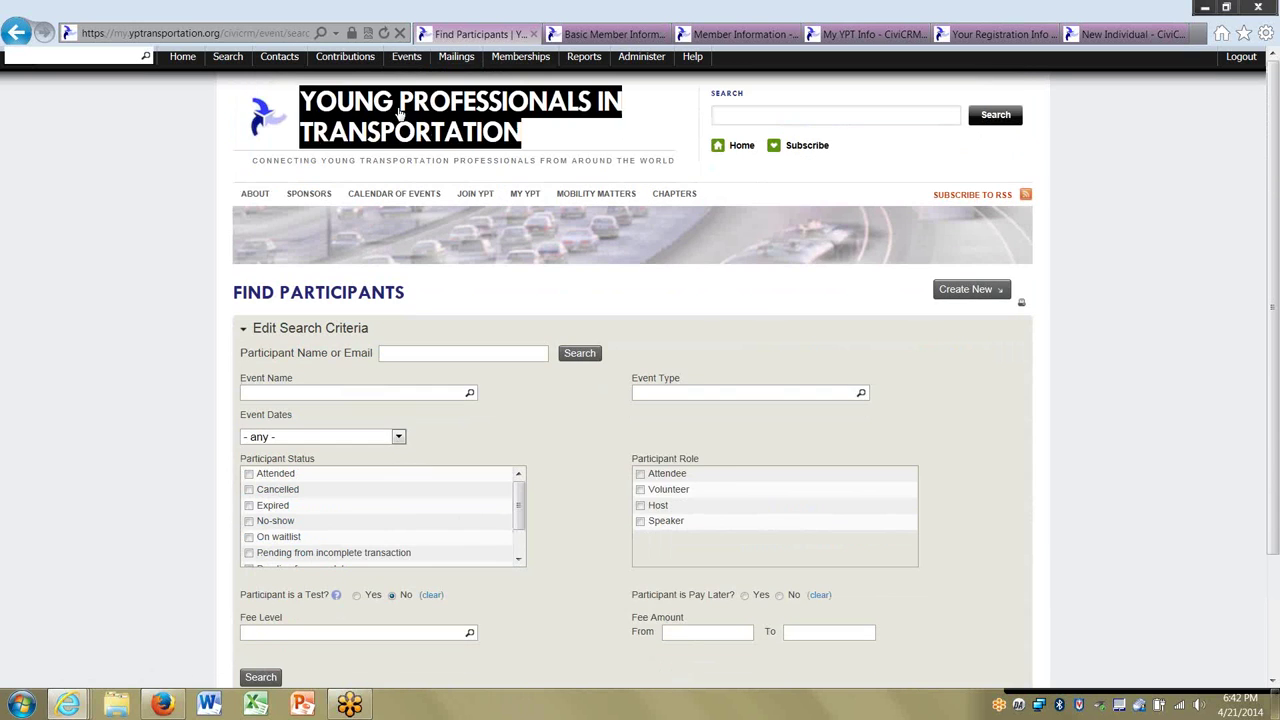
scroll(209, 445, "down", 3)
scroll(209, 445, "up", 3)
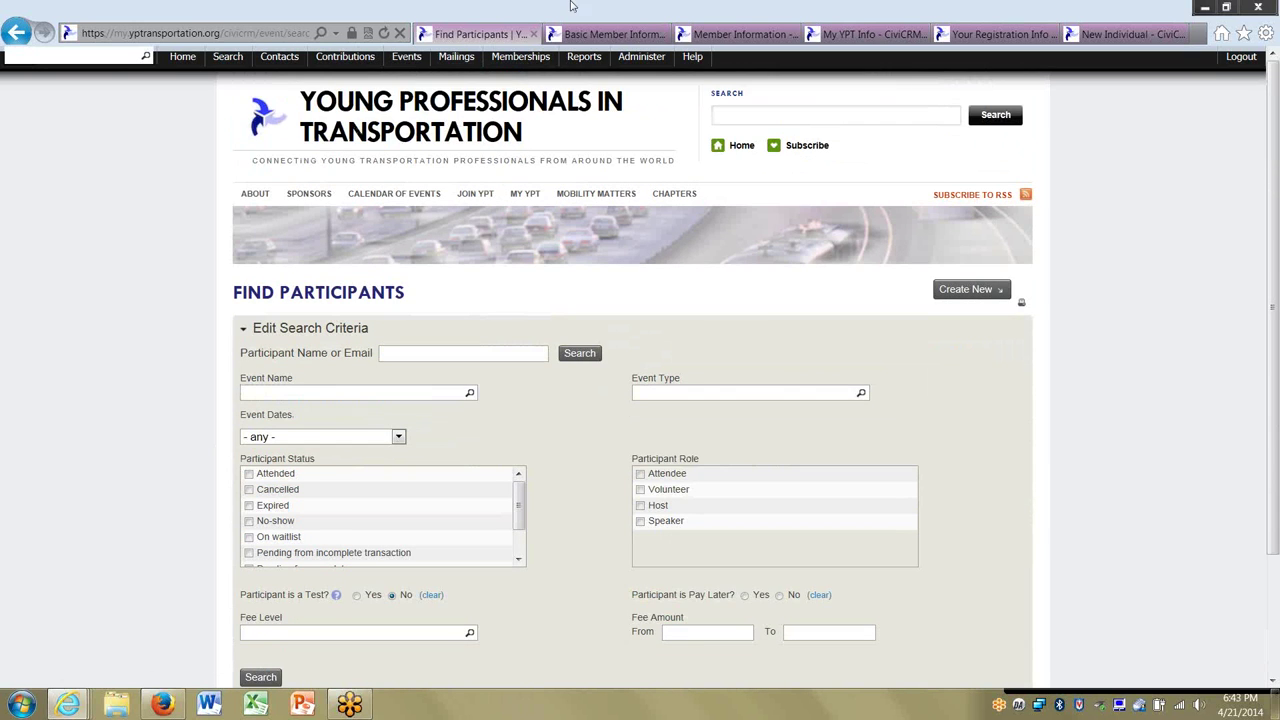
left_click(406, 57)
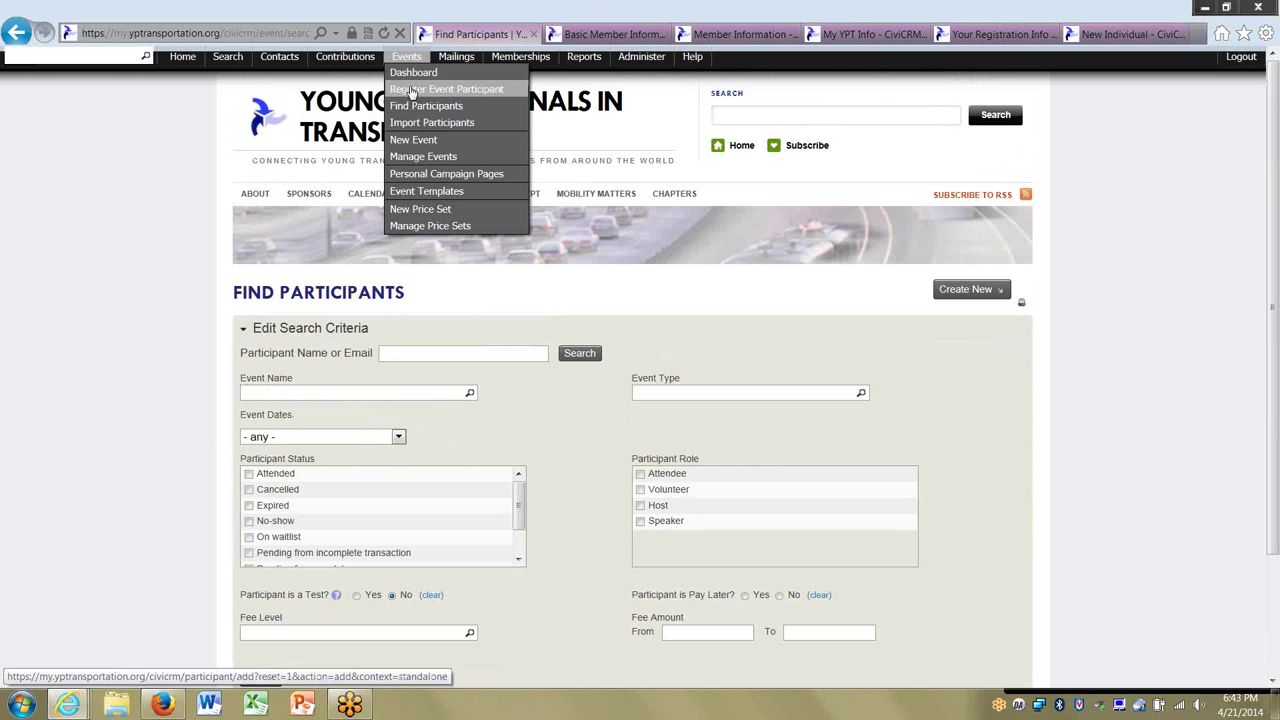
left_click(15, 33)
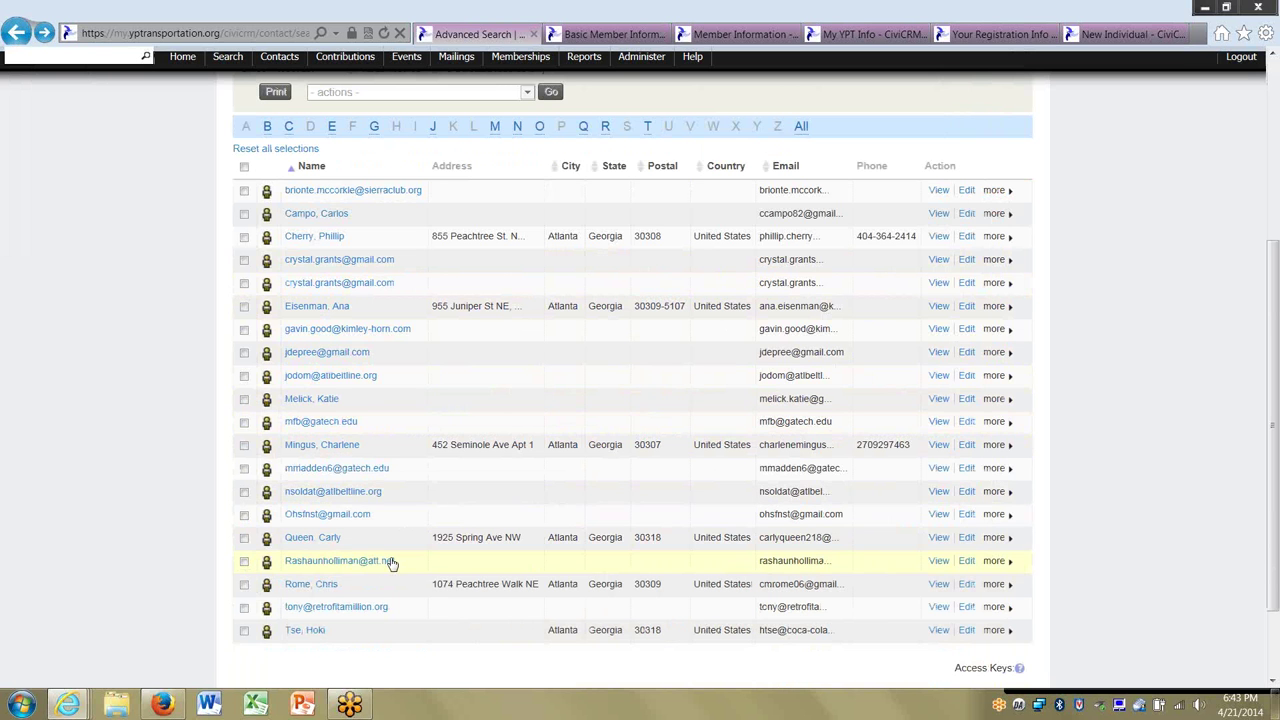
Check one contact's Chapters, return to the results, and open the first duplicate e-mail contact.
left_click(337, 561)
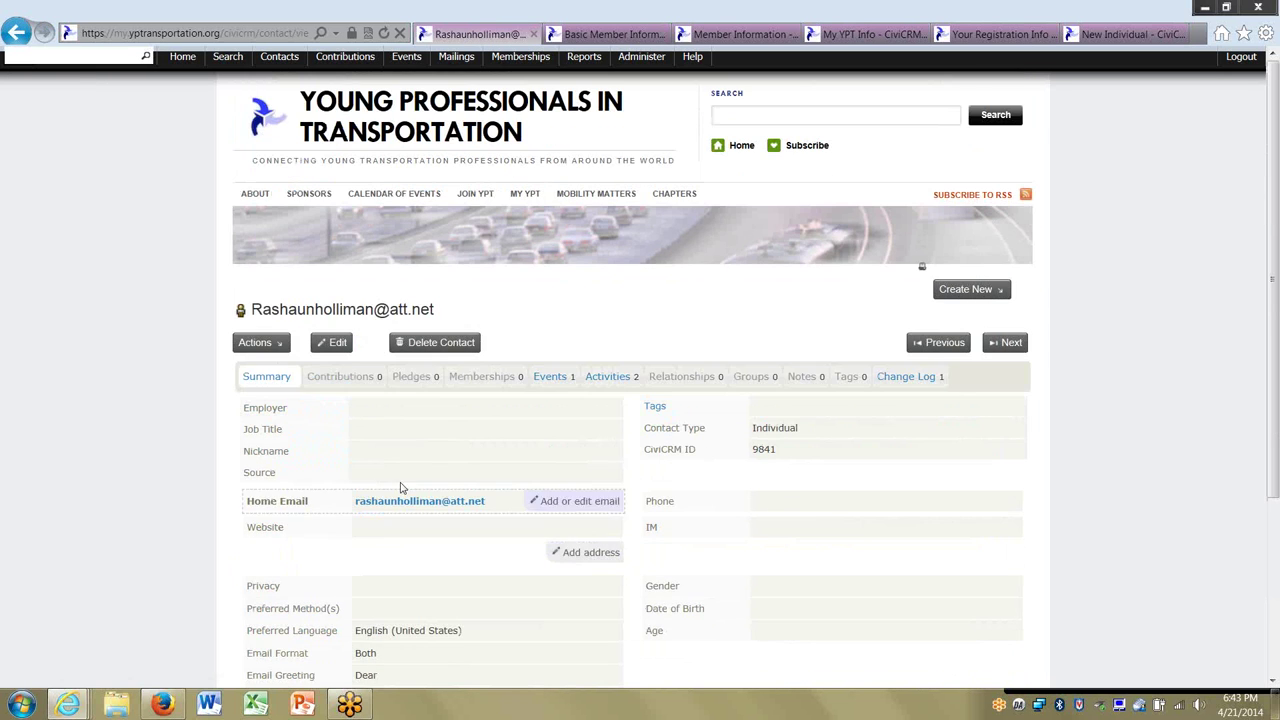
scroll(265, 494, "down", 3)
left_click(280, 492)
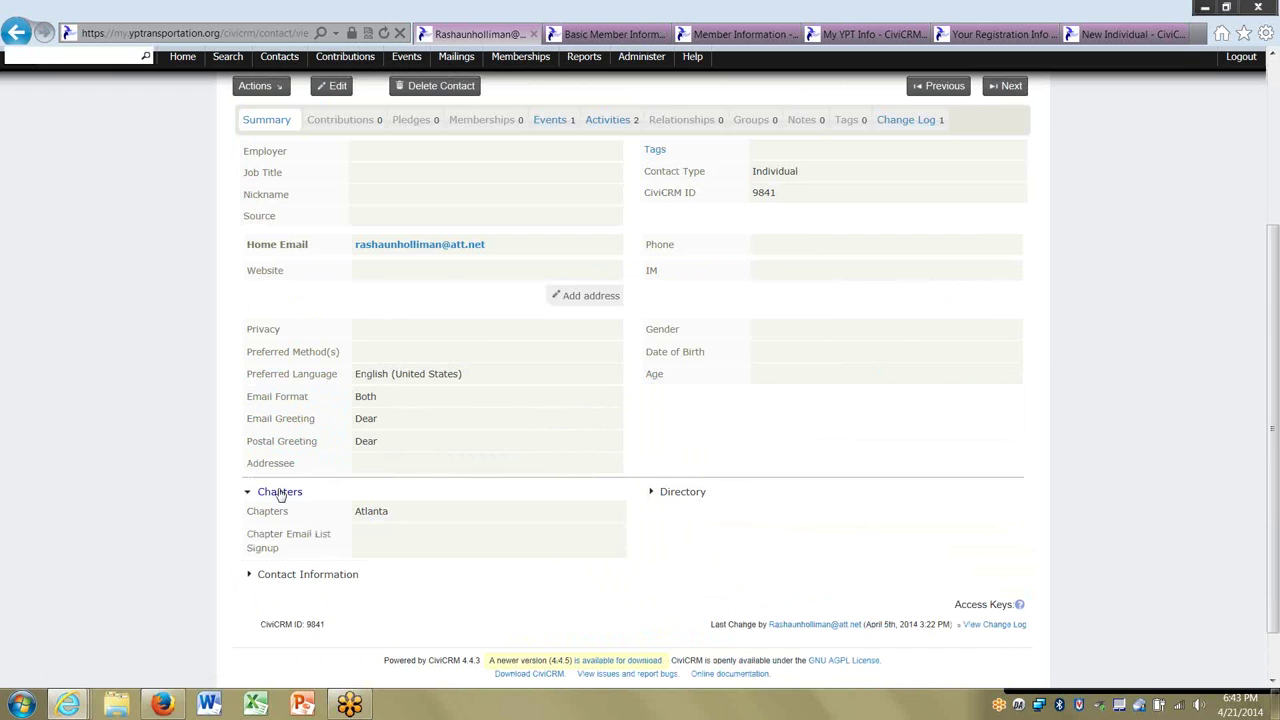
scroll(346, 514, "up", 3)
left_click(27, 44)
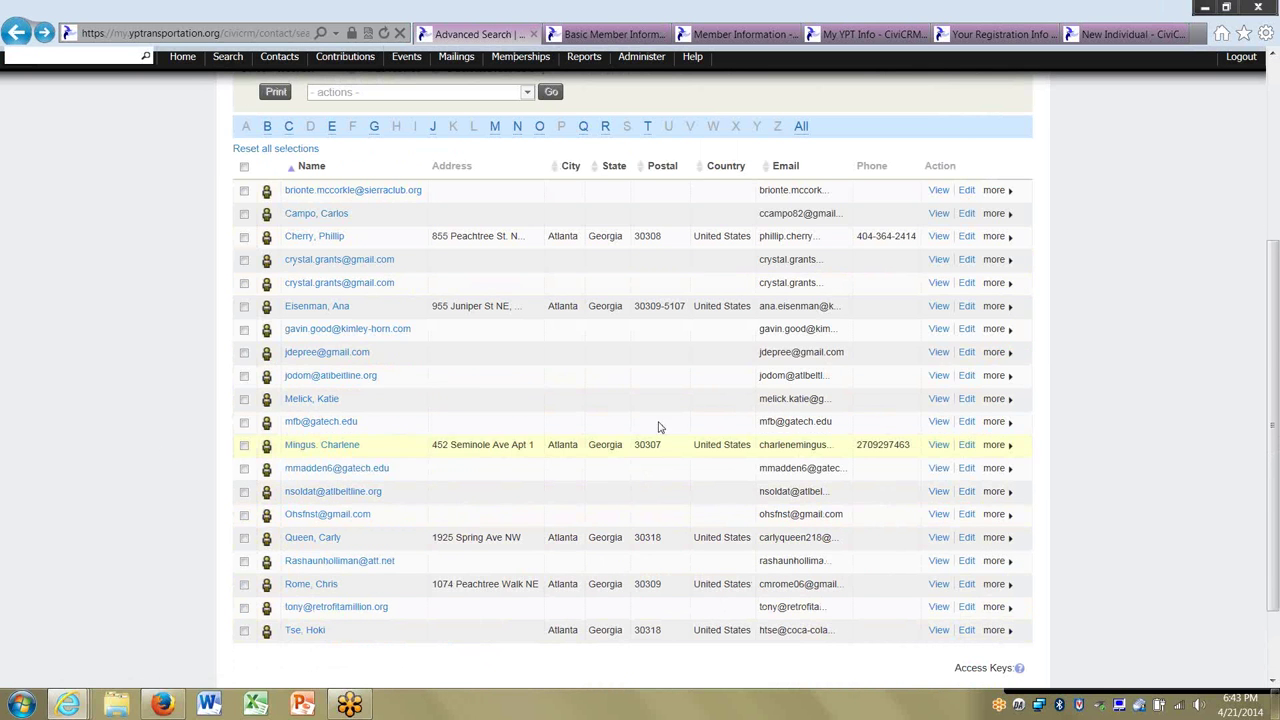
left_click(323, 261)
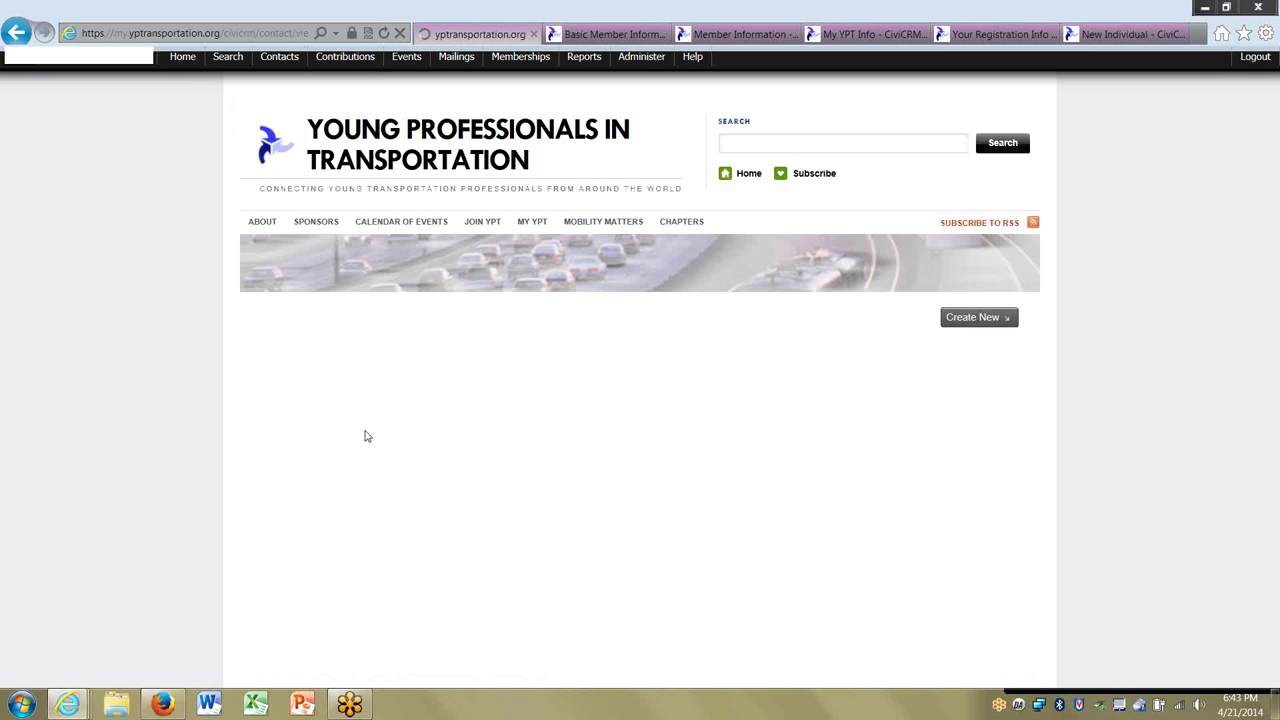
Set the first duplicate contact's Chapters field to Atlanta and save it.
left_click(282, 634)
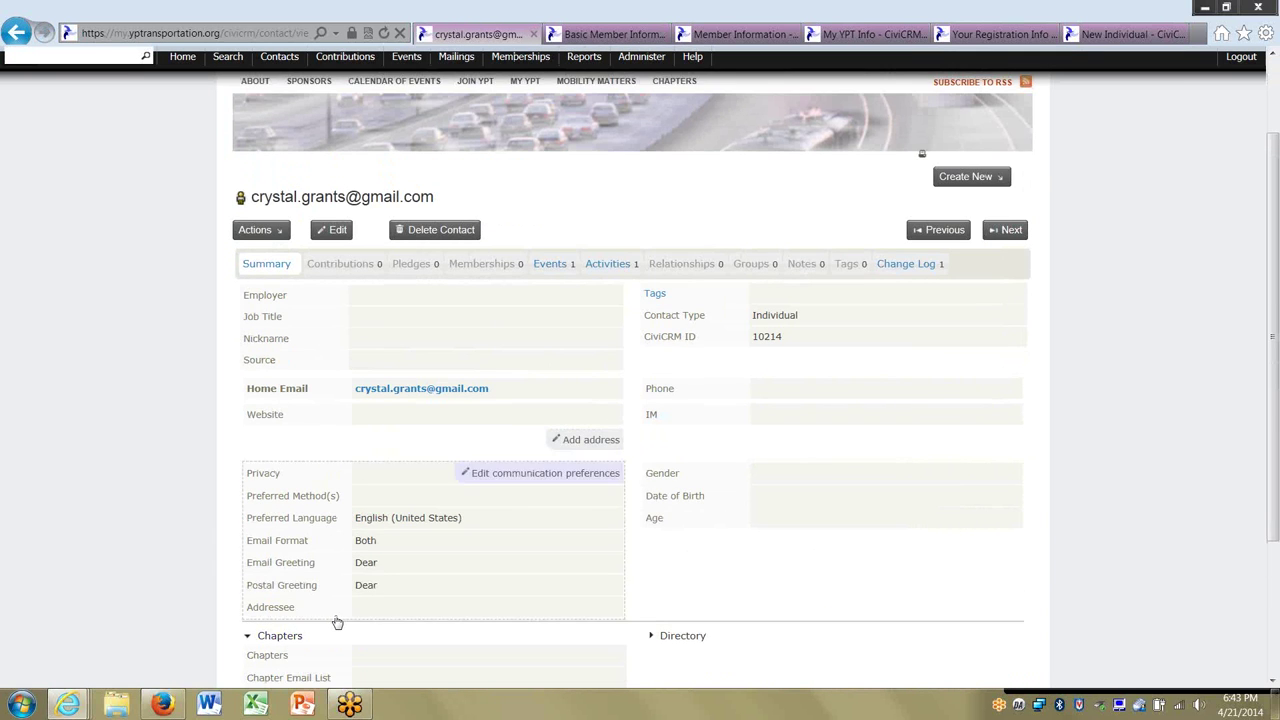
scroll(400, 590, "down", 2)
left_click(412, 584)
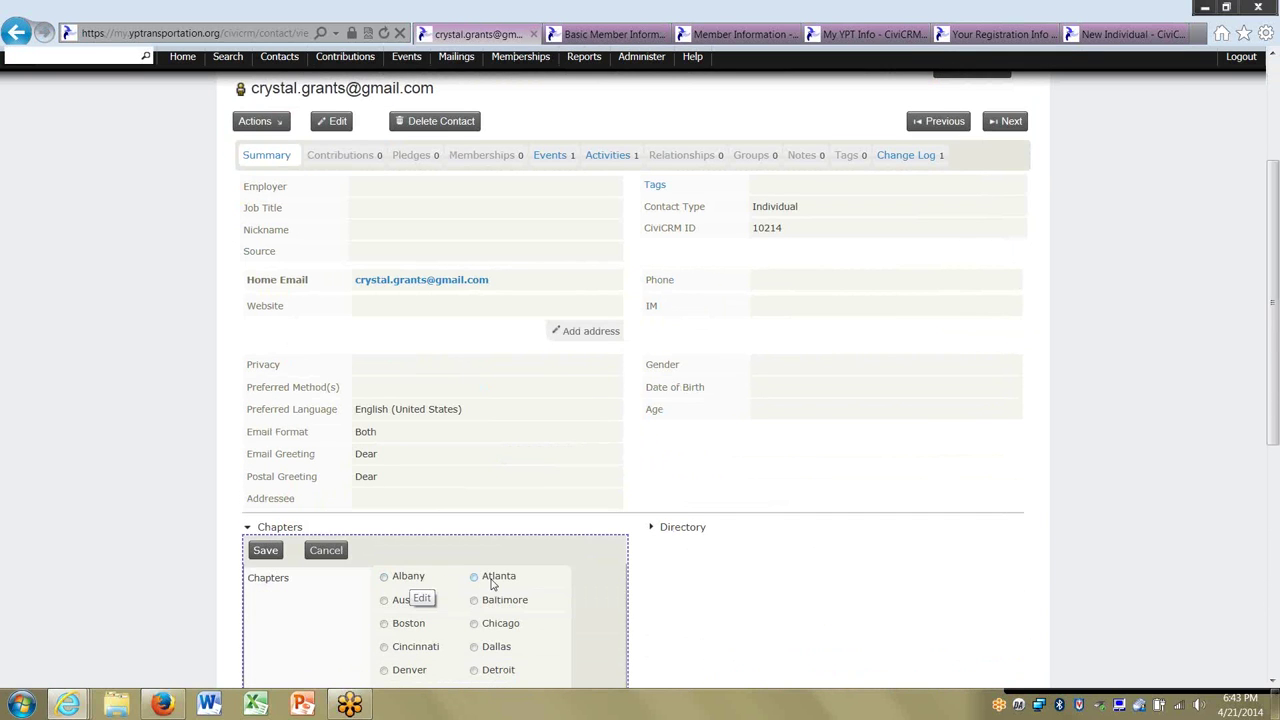
left_click(265, 550)
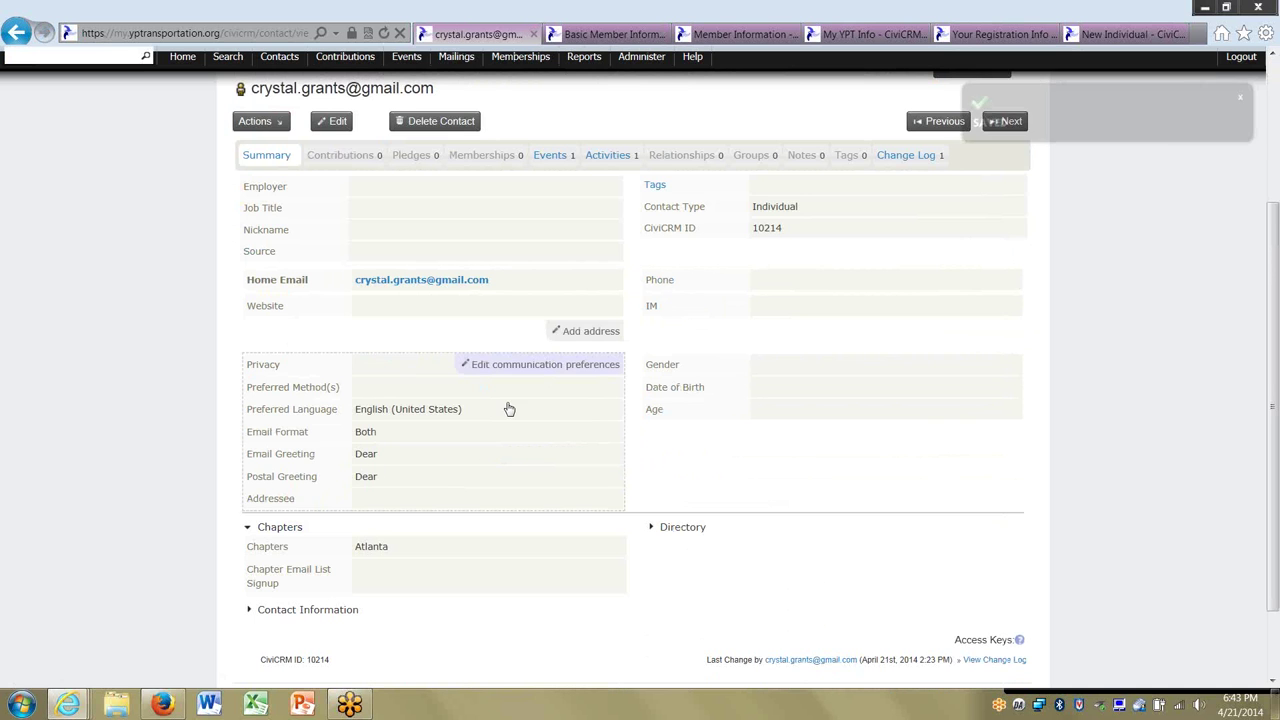
scroll(849, 191, "up", 4)
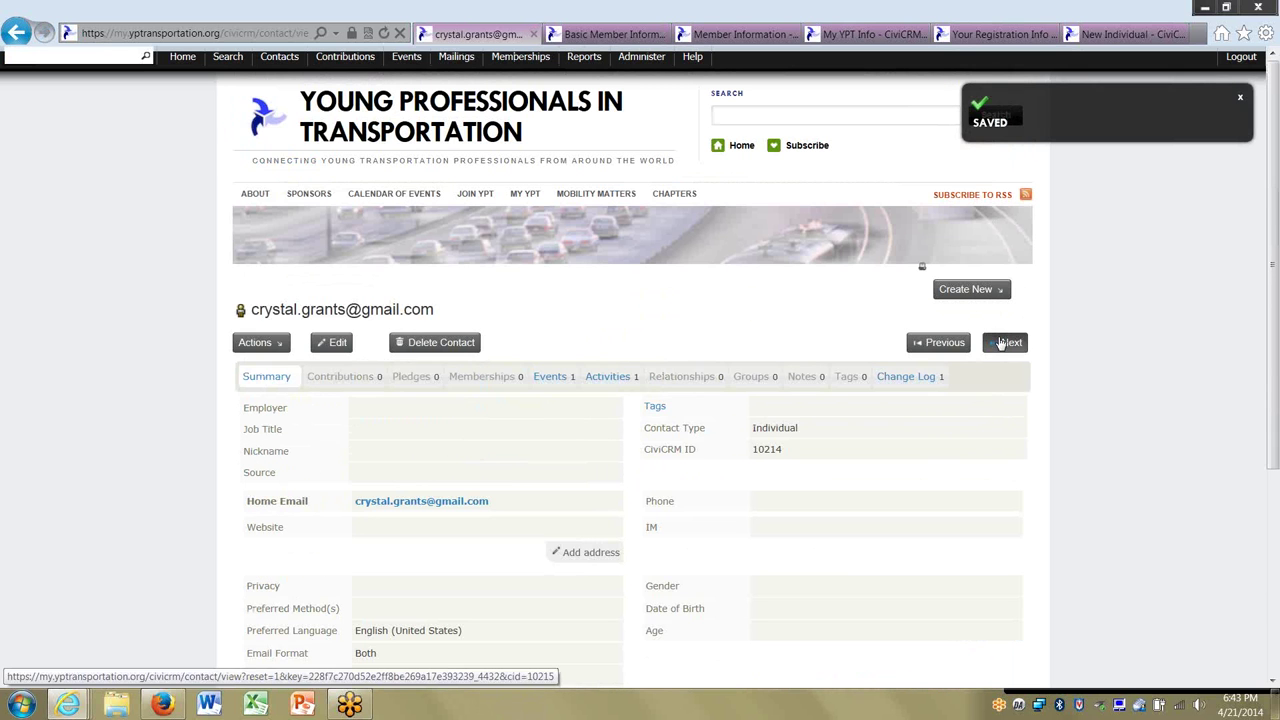
On the next contact record, choose Atlanta as the chapter and save.
left_click(1005, 343)
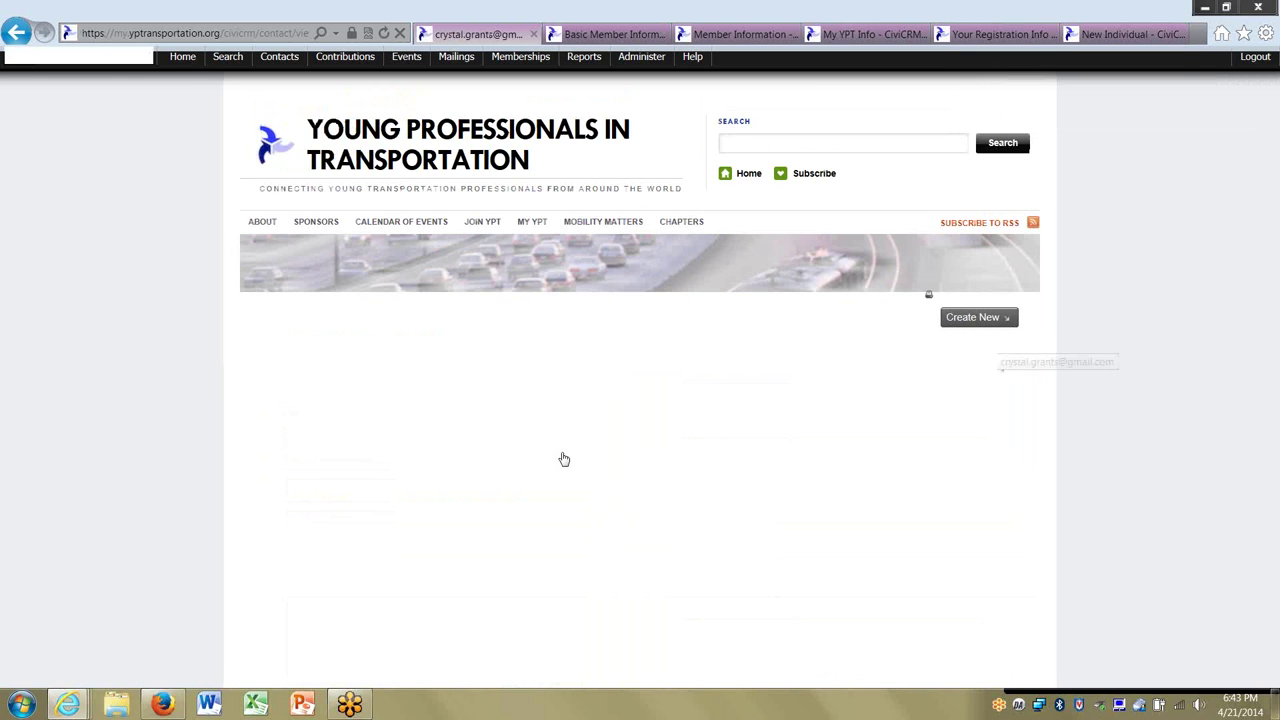
scroll(400, 490, "down", 3)
left_click(277, 495)
left_click(335, 521)
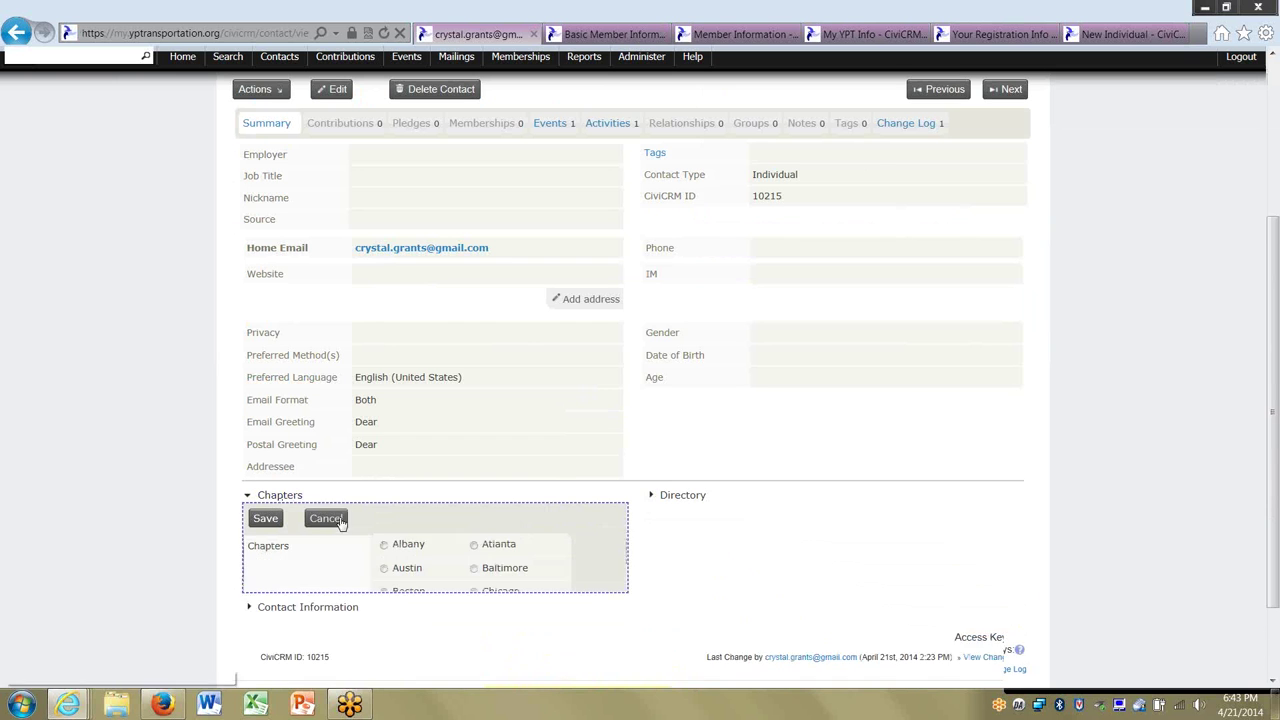
left_click(475, 544)
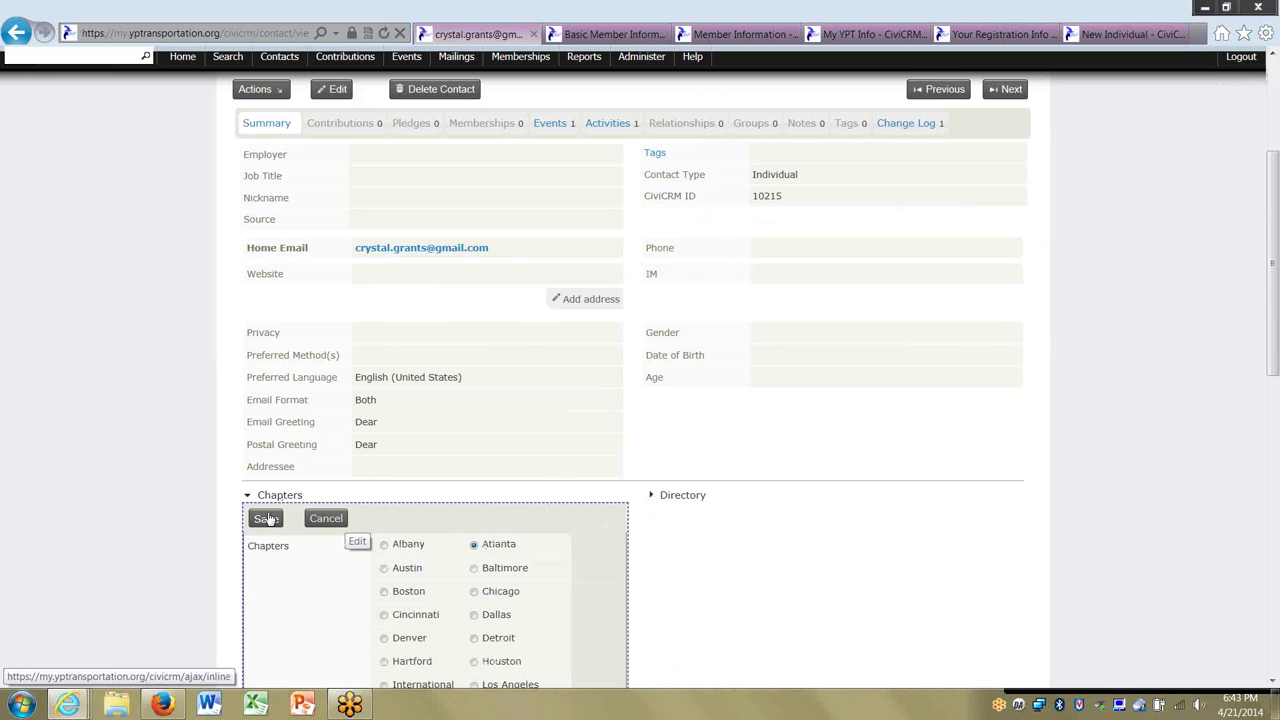
left_click(265, 518)
scroll(657, 457, "up", 3)
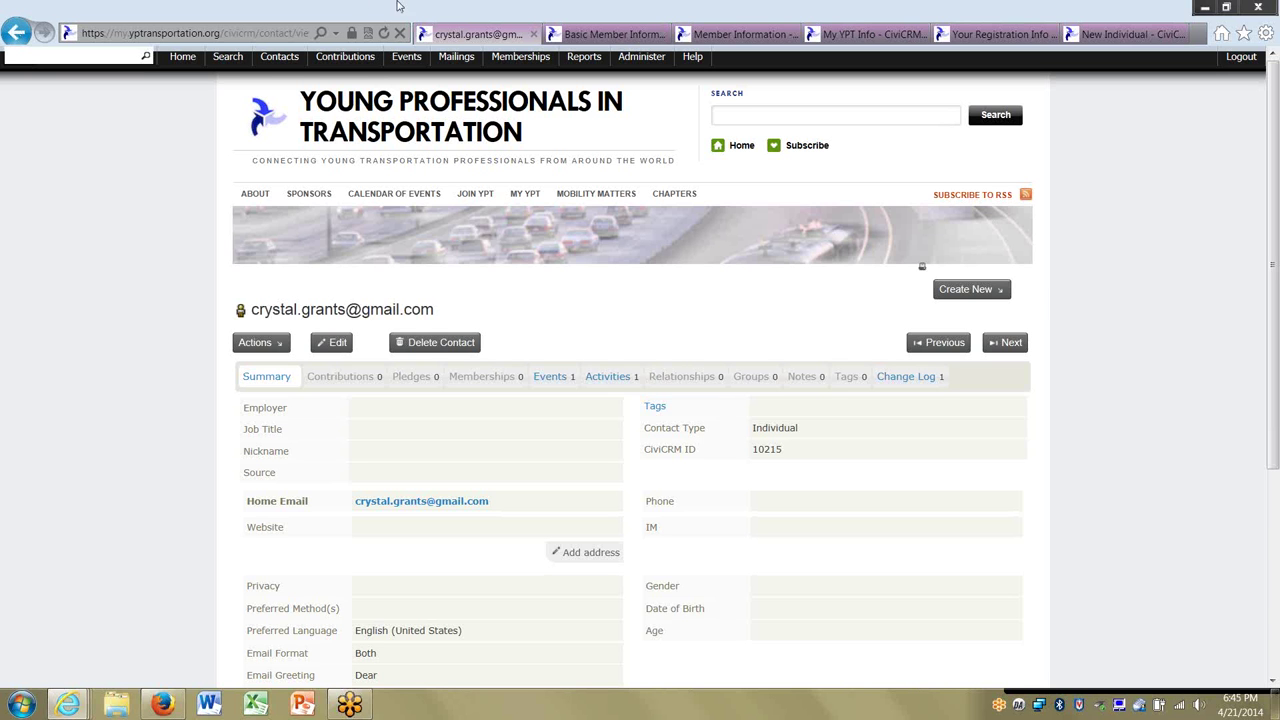
View the Basic Member Information profile, then the Your Registration Info profile's fields.
left_click(605, 34)
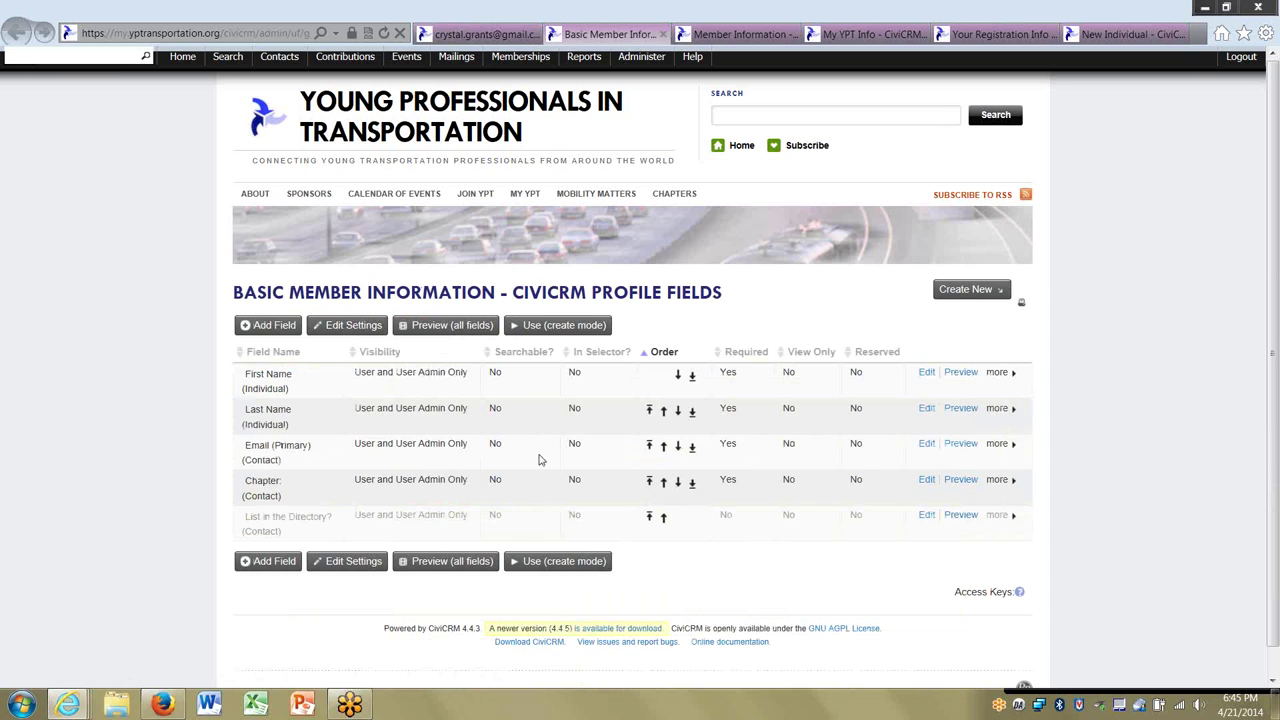
left_click(966, 36)
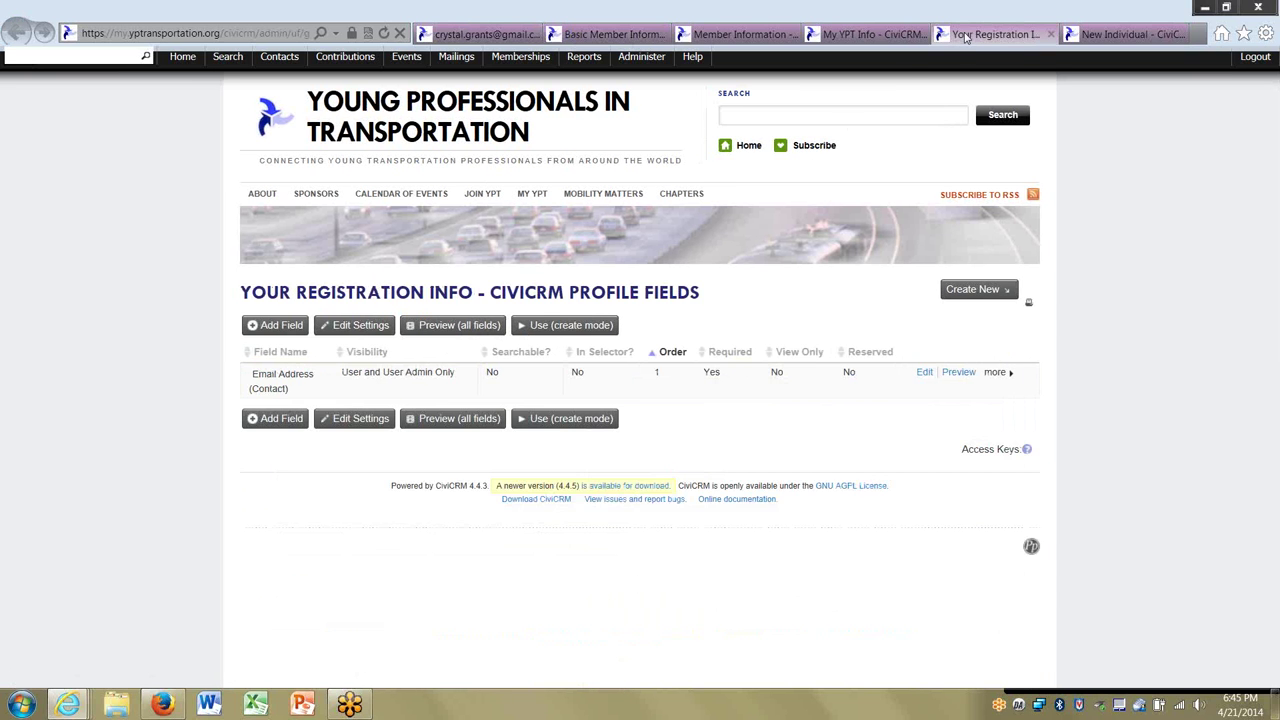